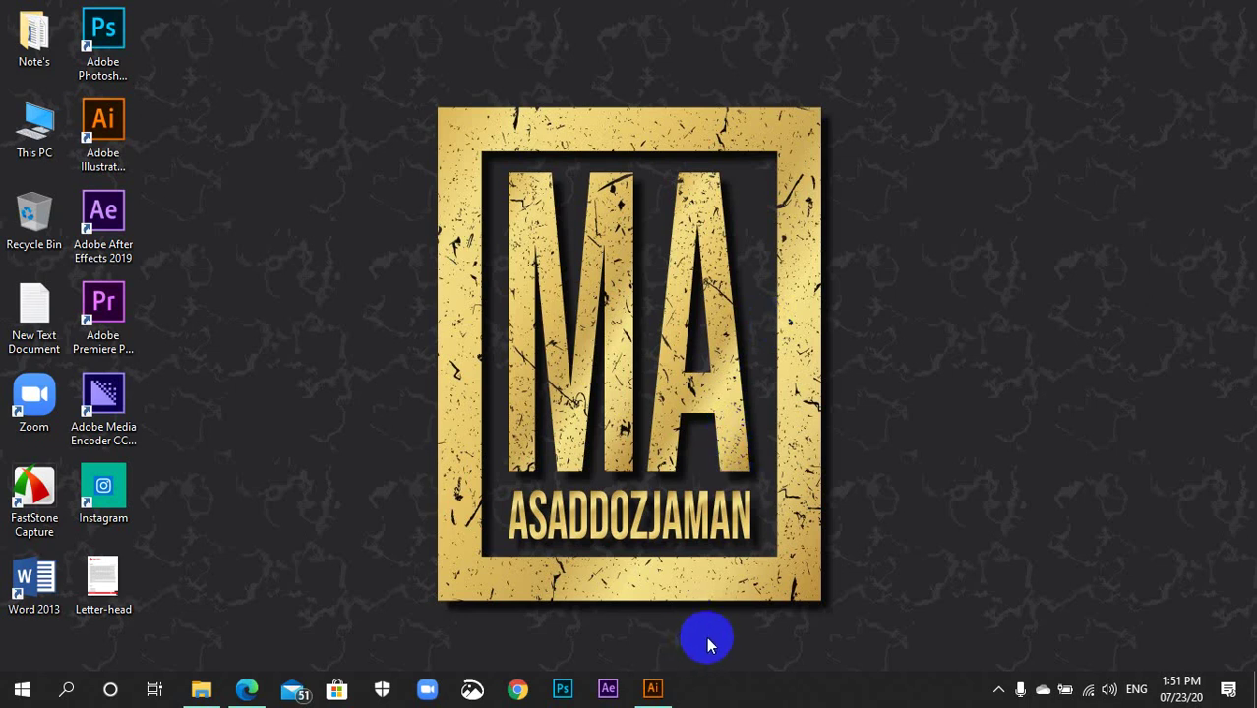
Restore Adobe Illustrator's Home screen from the Windows taskbar
left_click(652, 688)
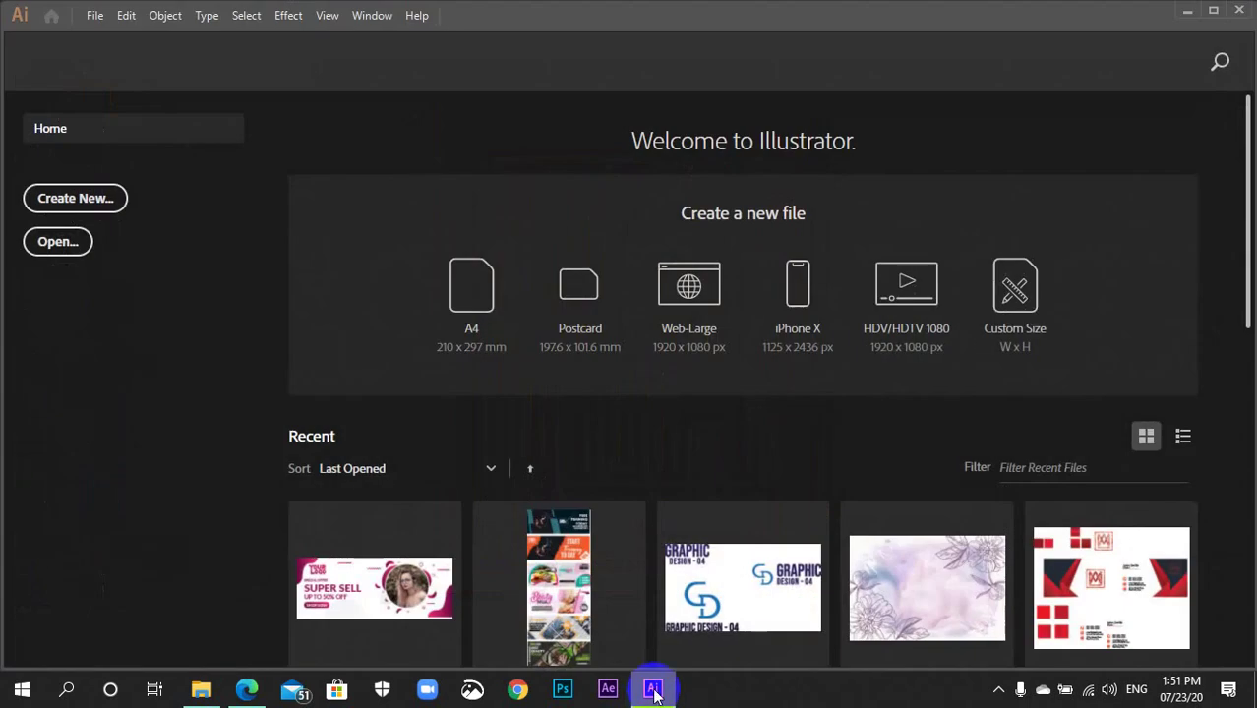
Create a 1080 × 1080 px document in Pixels with RGB Color and Screen (72 ppi) raster effects
left_click(64, 202)
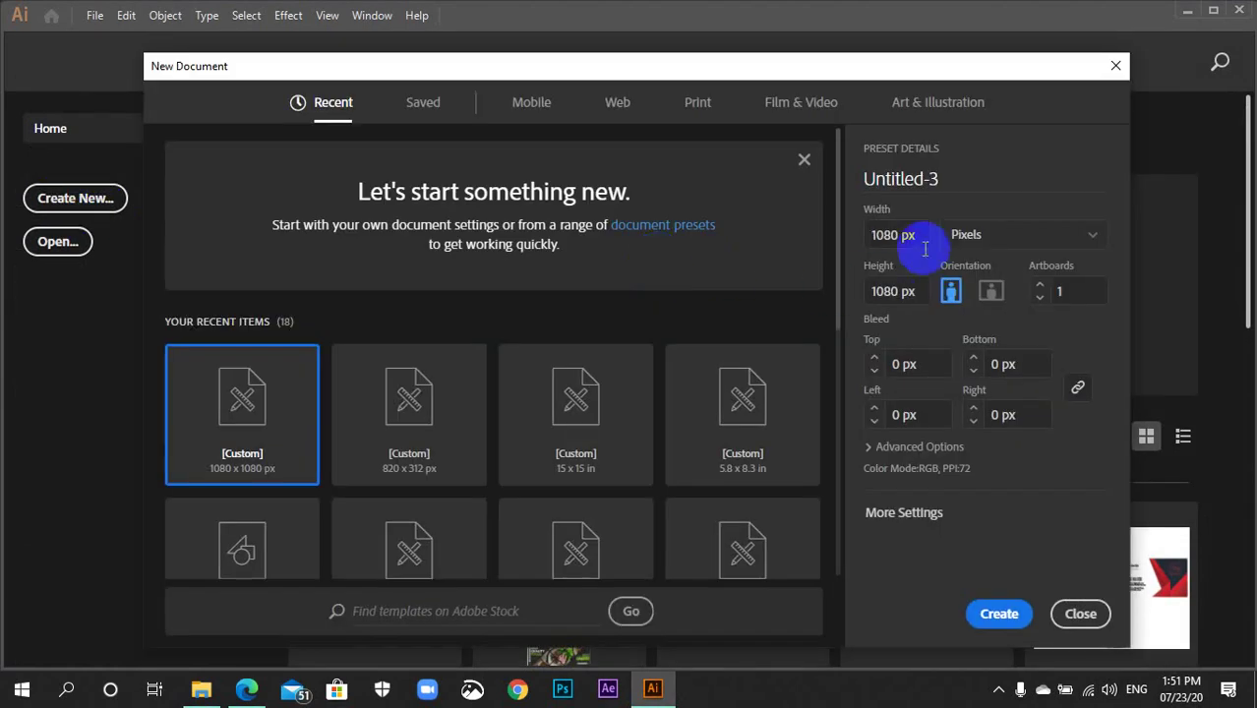
left_click(995, 238)
left_click(974, 421)
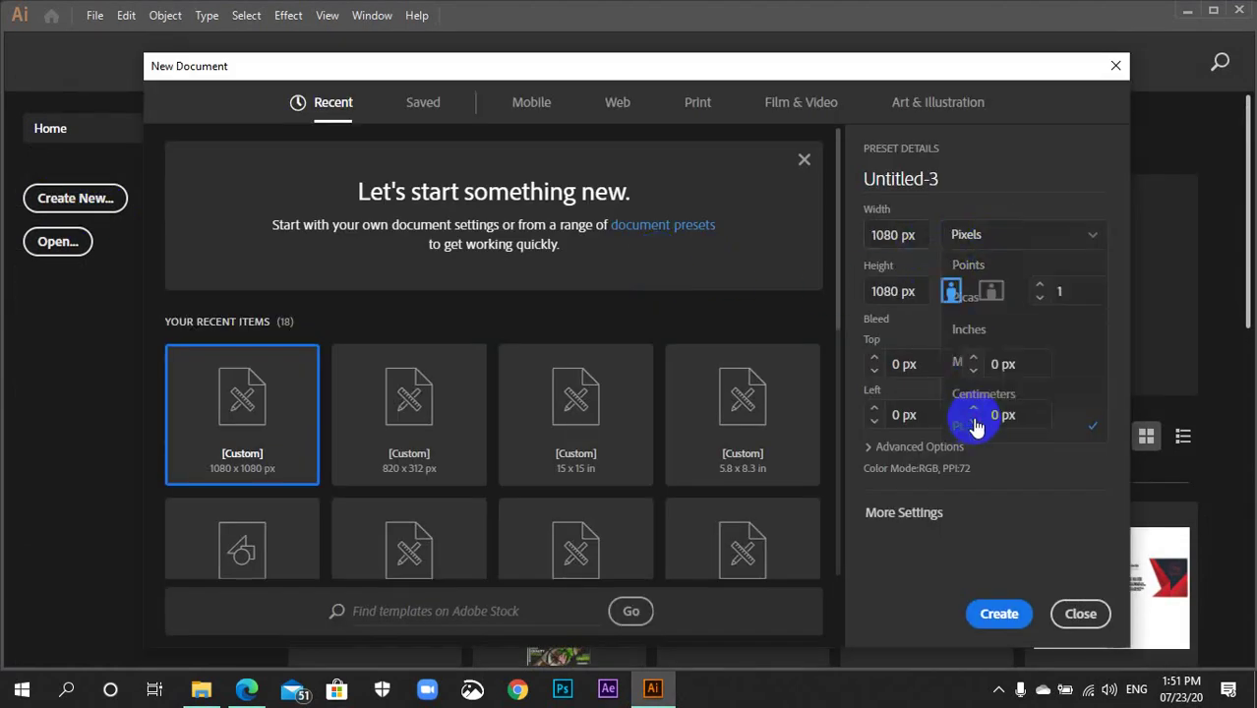
left_click_drag(917, 236, 831, 236)
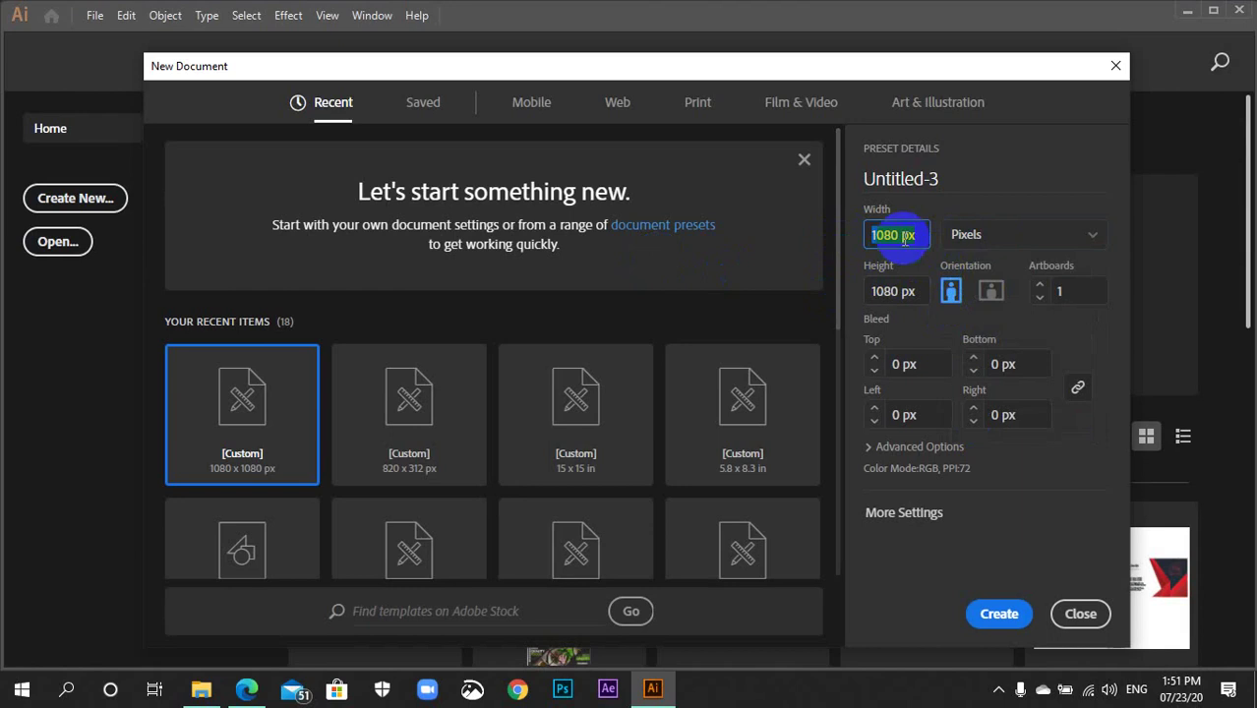
left_click_drag(919, 291, 843, 291)
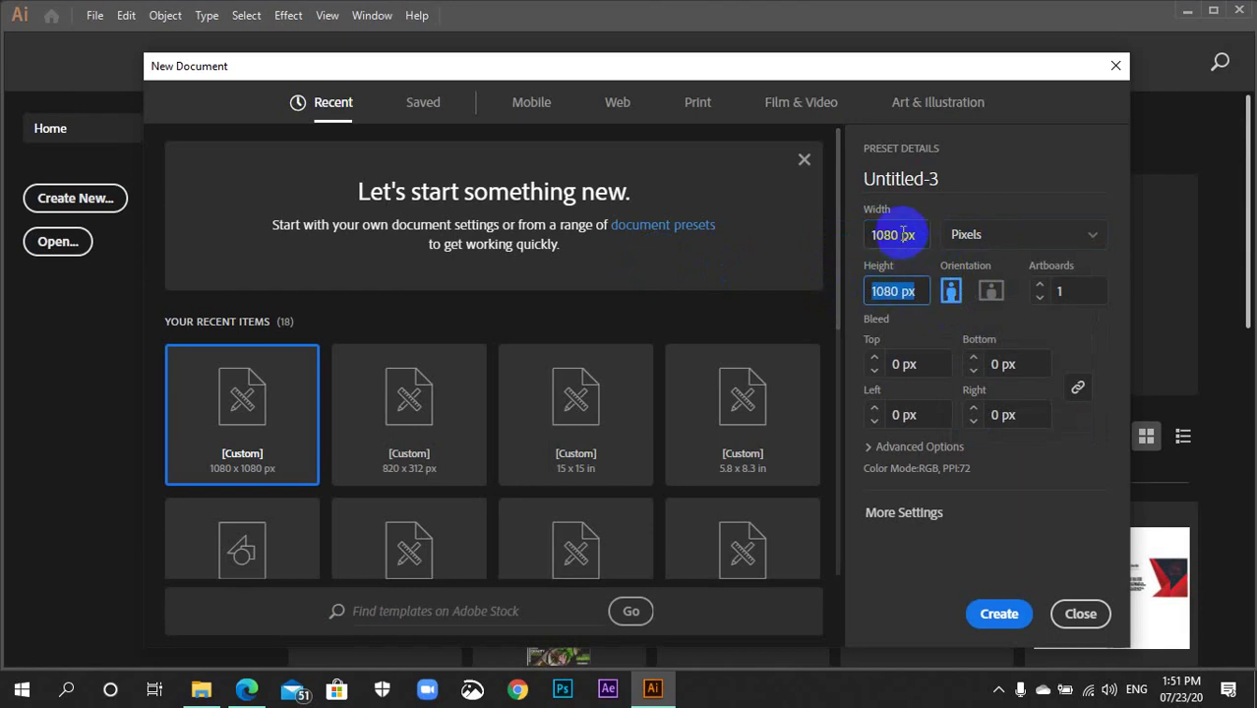
left_click(901, 260)
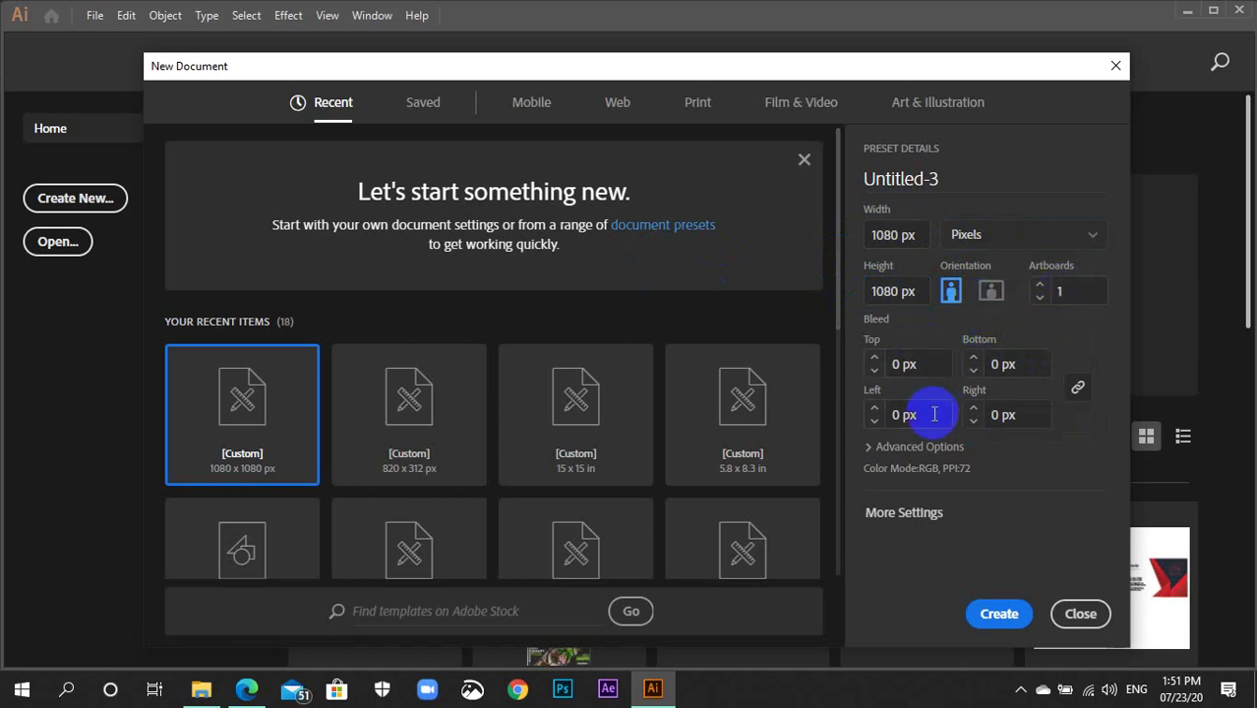
left_click(915, 447)
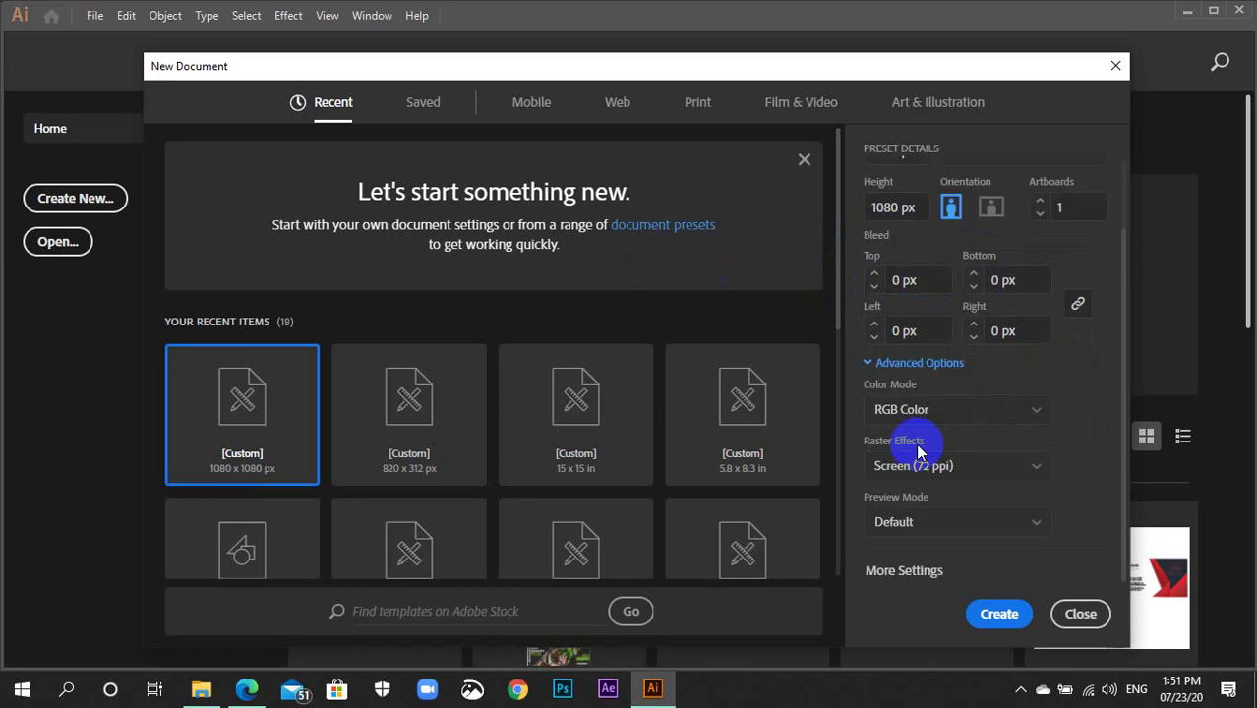
left_click(955, 417)
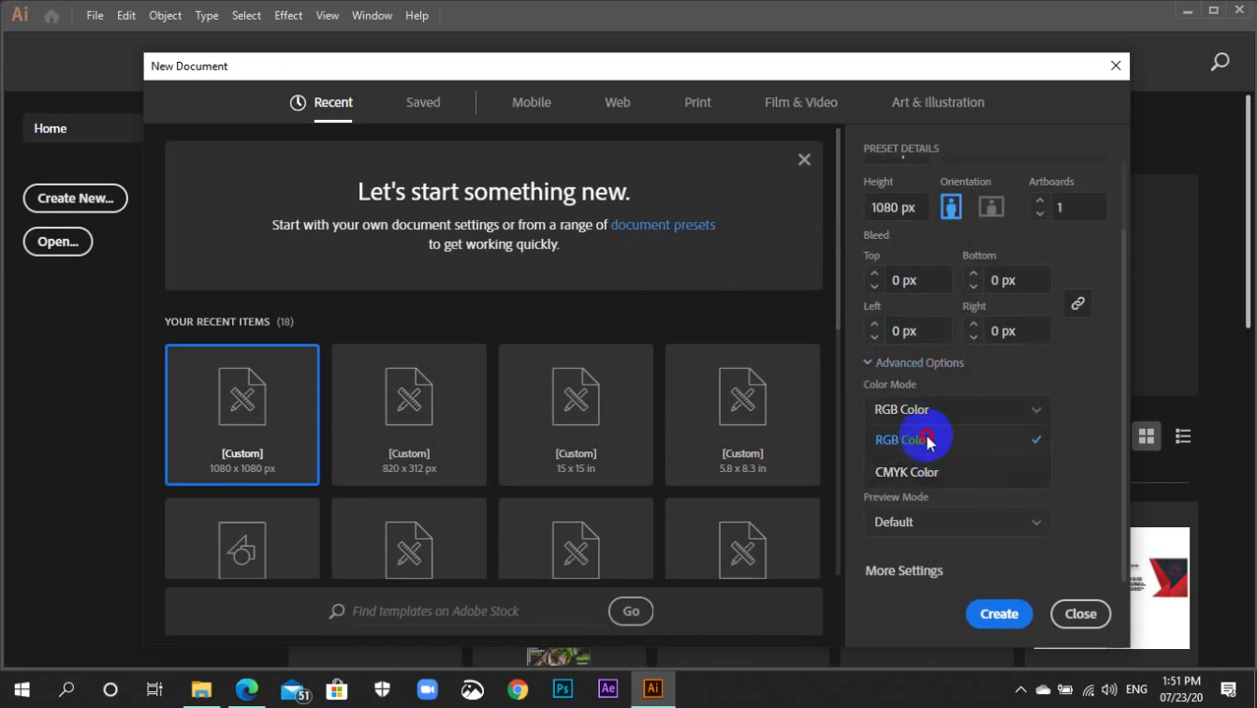
left_click(925, 439)
left_click(929, 468)
left_click(929, 566)
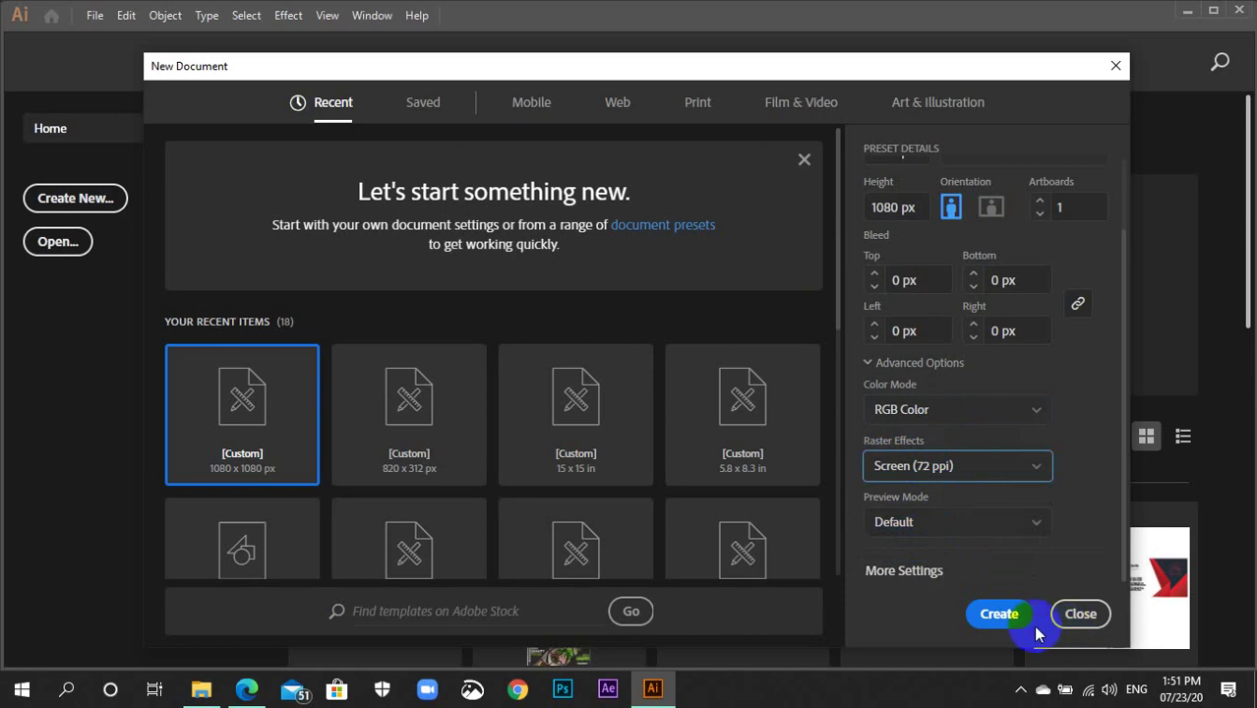
left_click(999, 617)
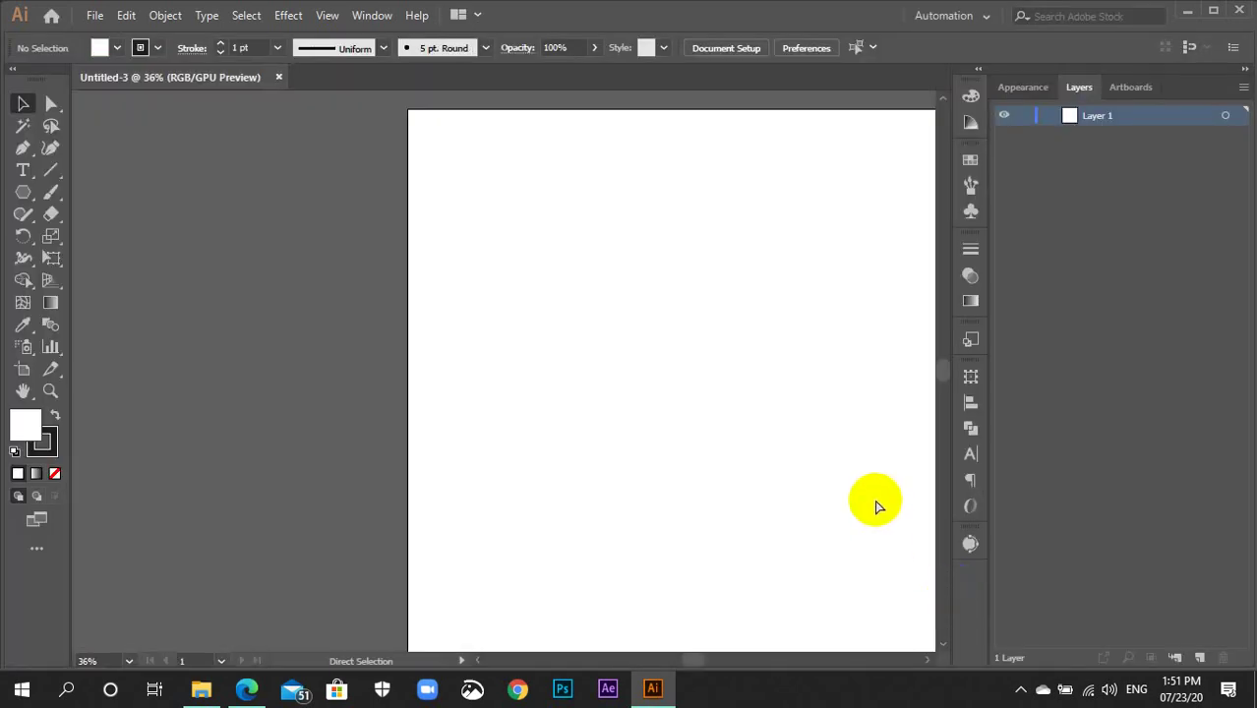
Zoom out to the whole artboard, set stroke to None, and switch to the Rectangle tool with fill active
key("ctrl+minus")
key("ctrl+minus")
left_click_drag(770, 444, 687, 429)
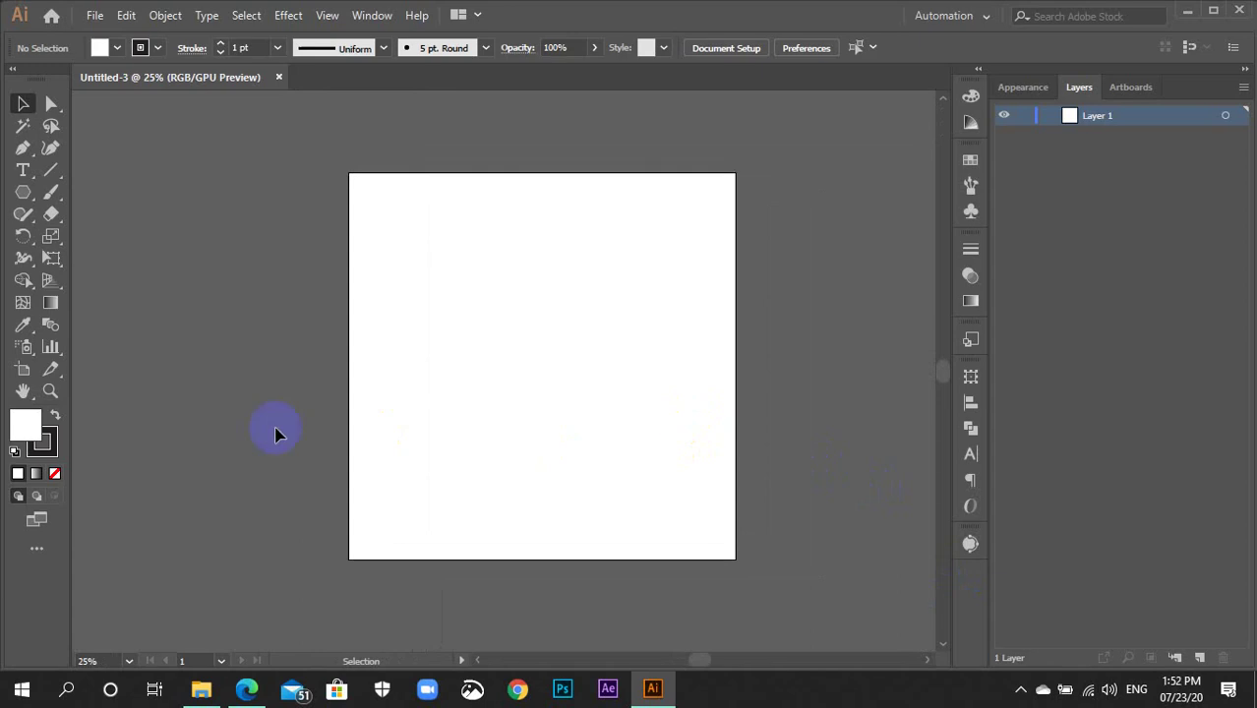
left_click(50, 459)
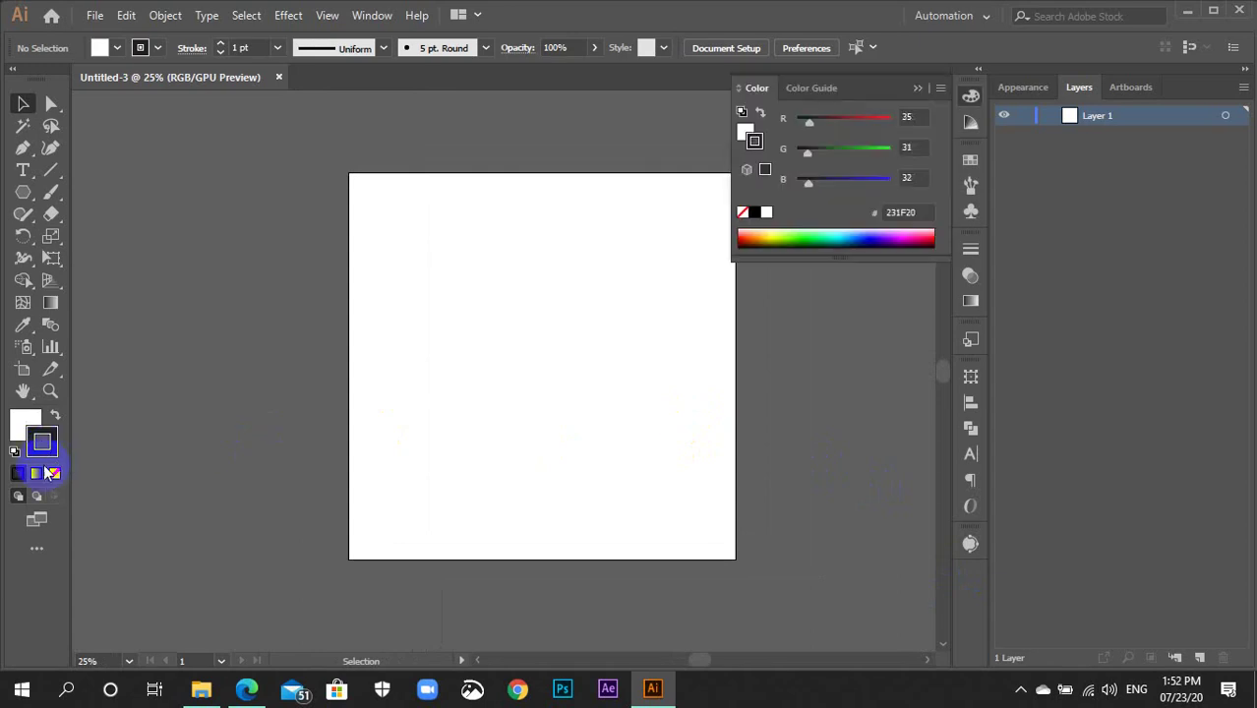
left_click(54, 473)
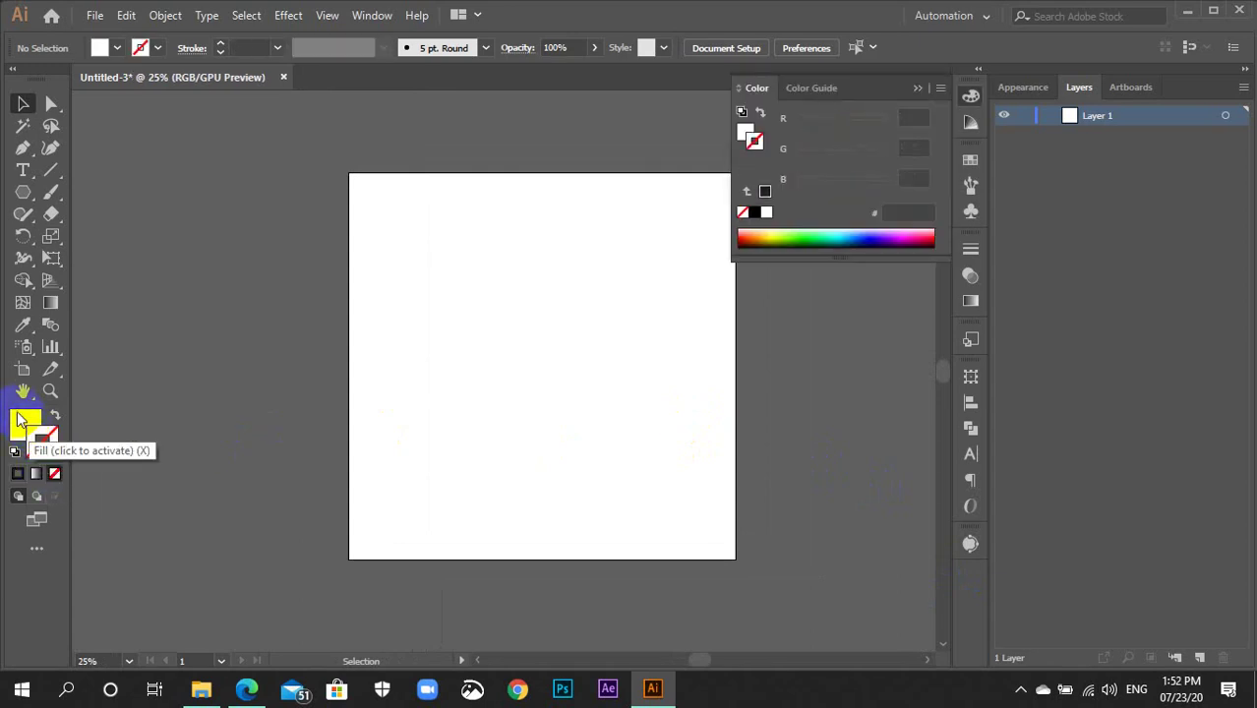
left_click(25, 423)
key("m")
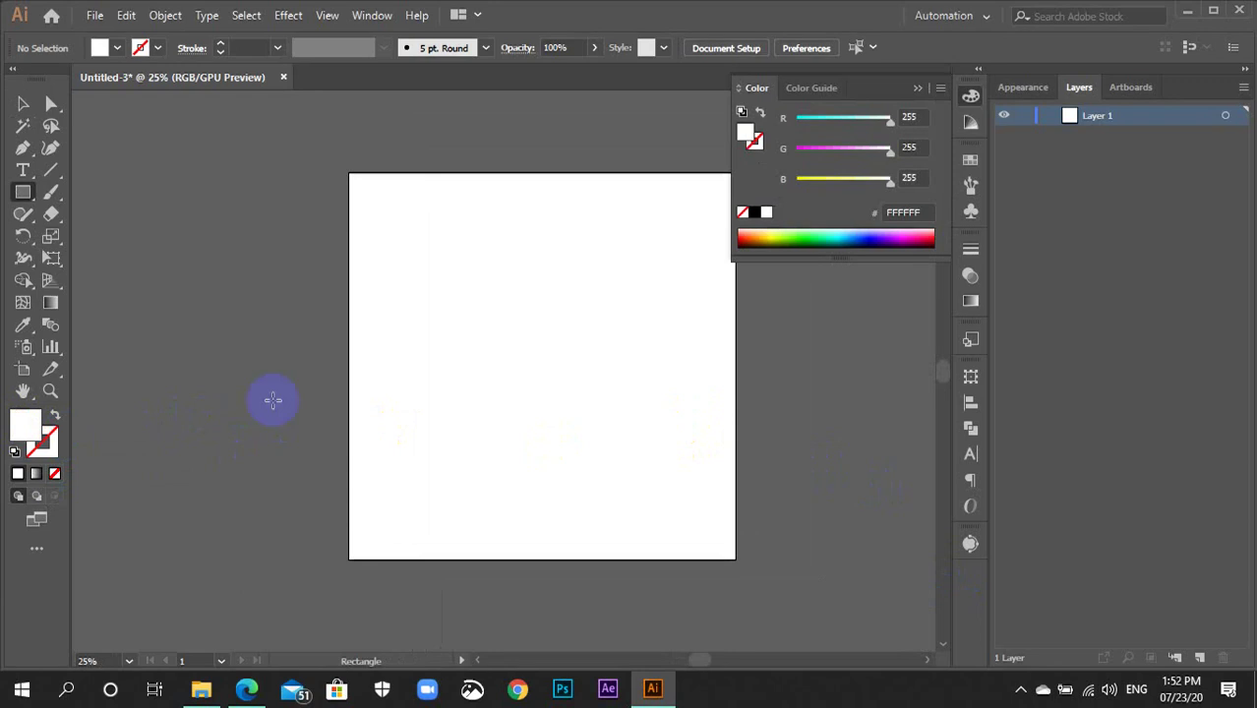
Set the fill to a dark navy of about RGB 28, 25, 59 (#1C193B)
left_click(969, 160)
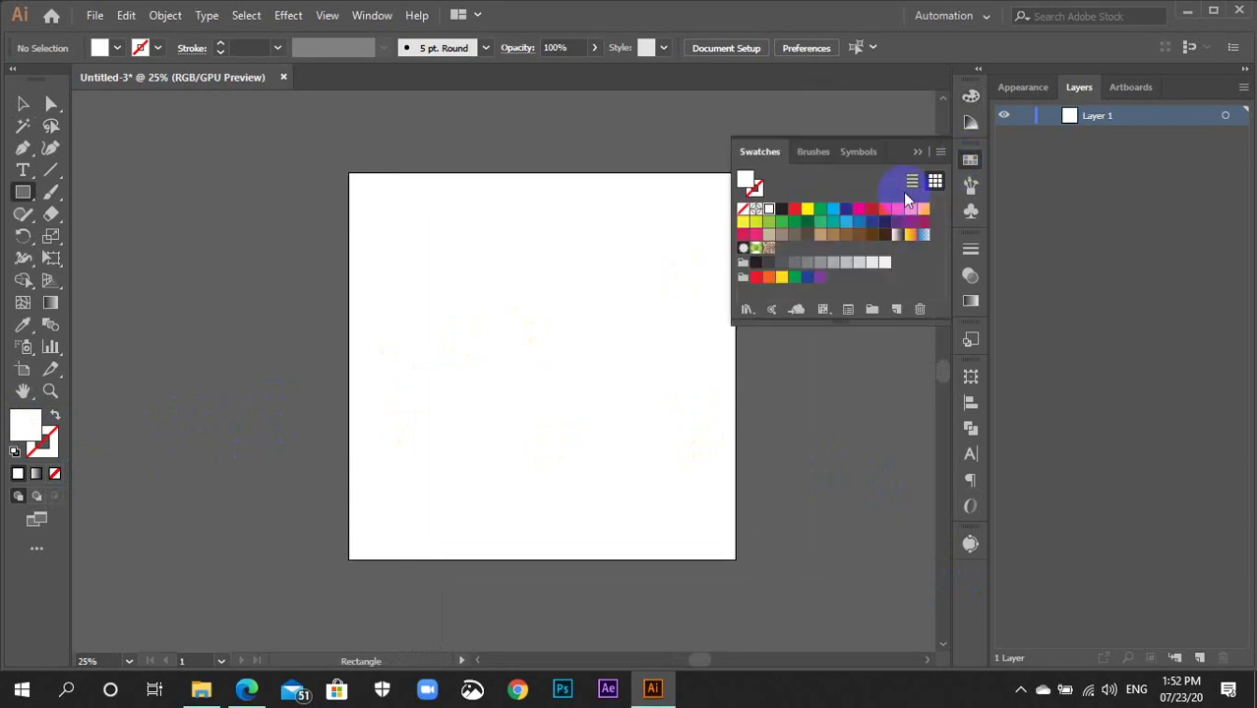
left_click(884, 221)
left_click(970, 160)
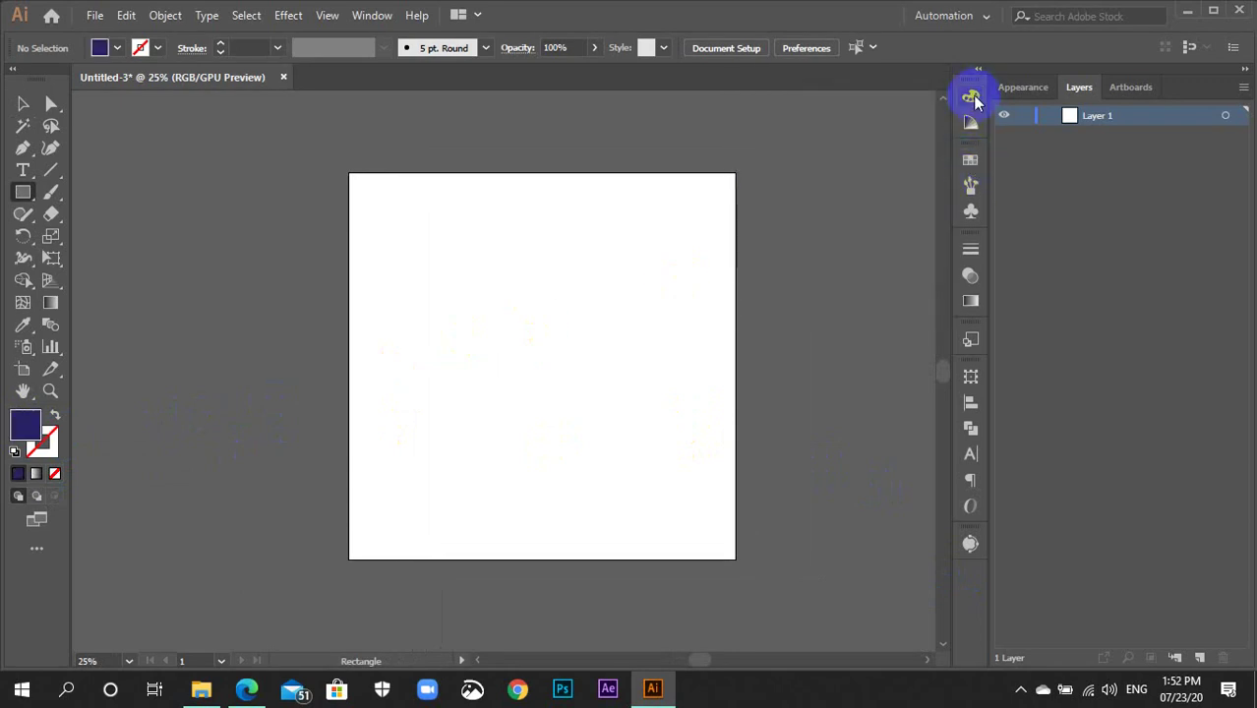
left_click(970, 97)
left_click_drag(823, 186, 818, 184)
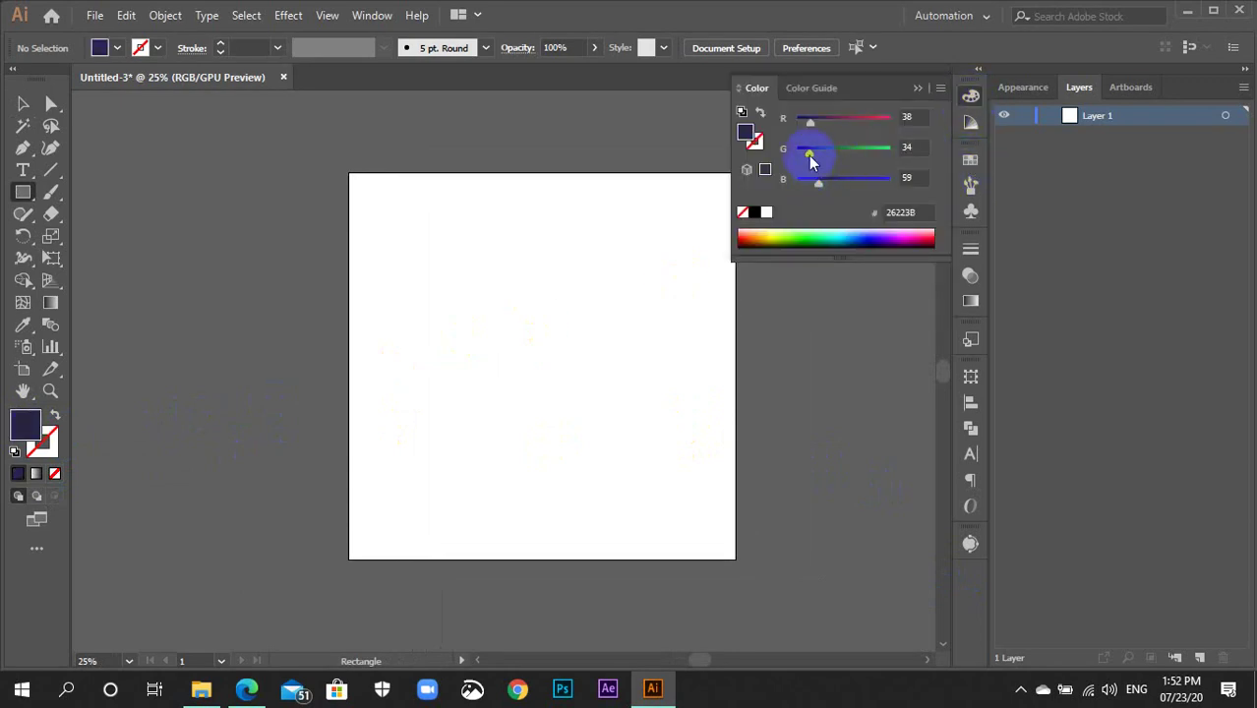
left_click(916, 133)
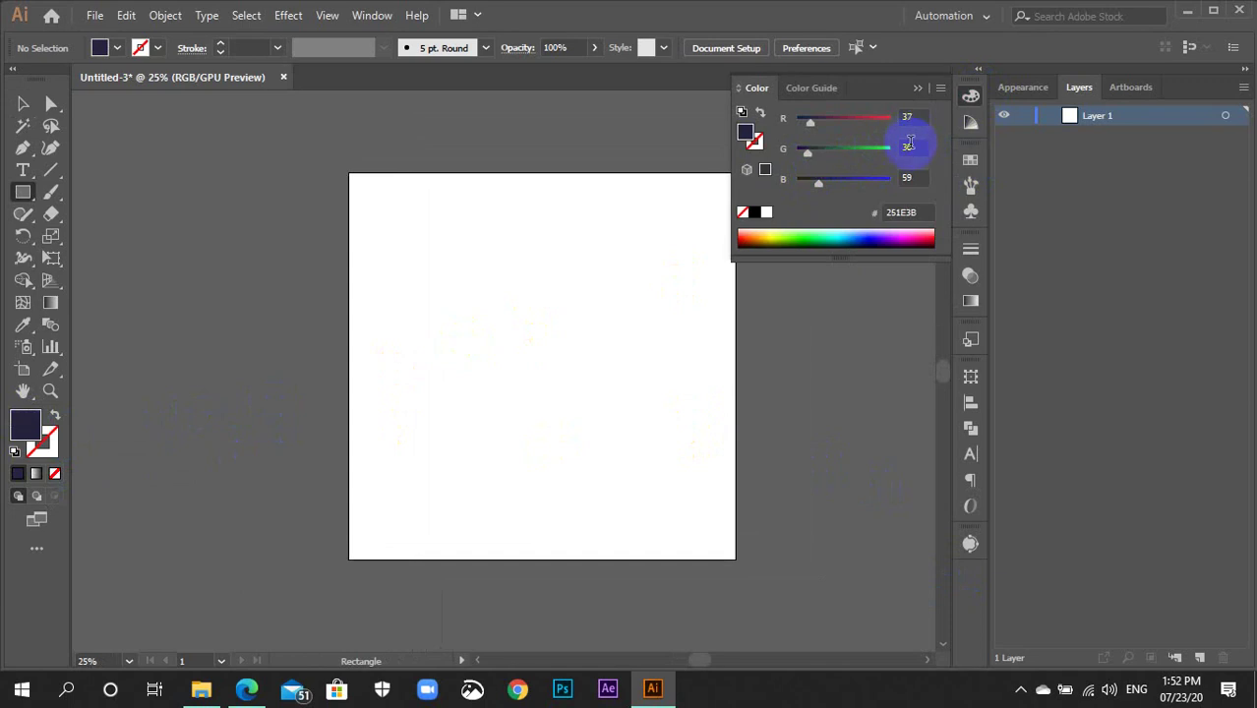
left_click(914, 118)
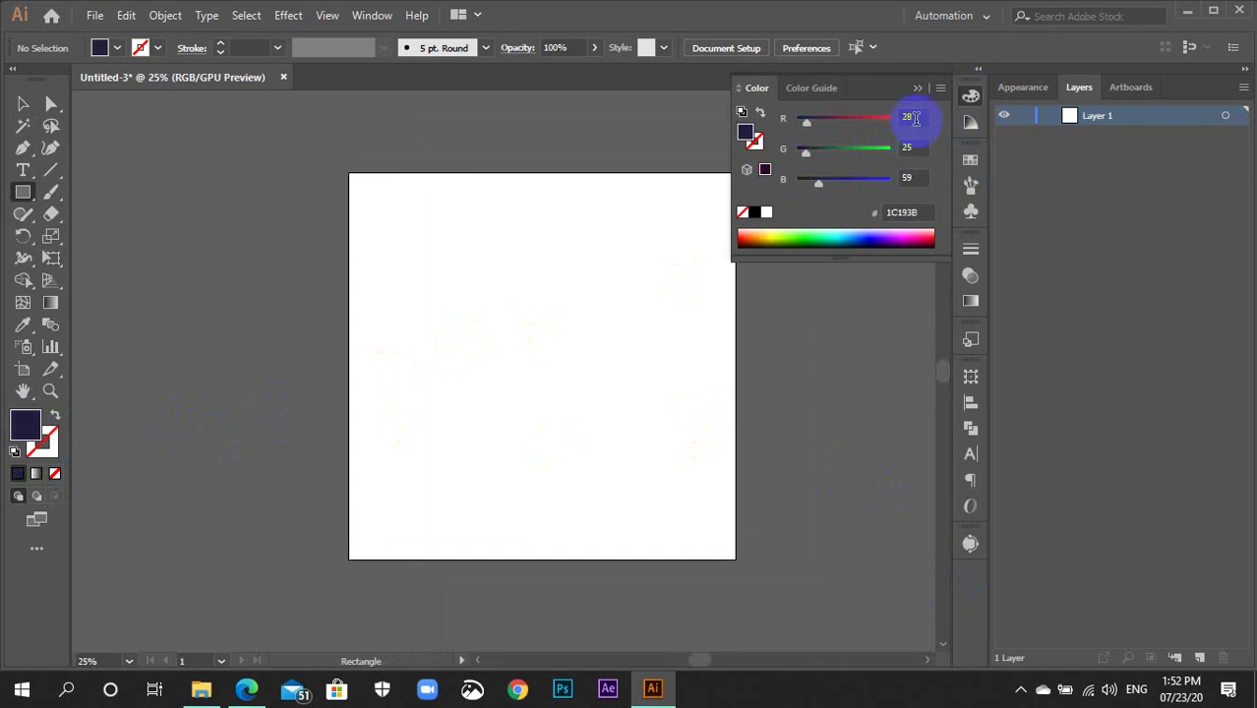
left_click(970, 96)
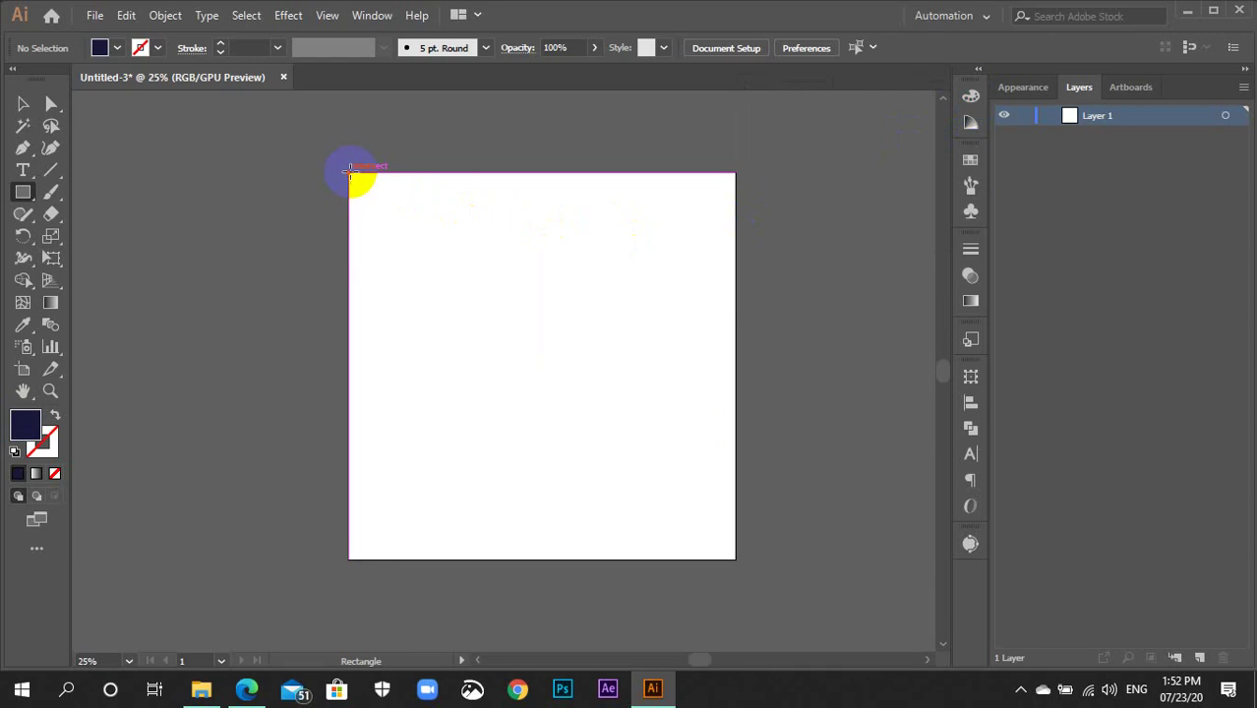
Draw an artboard-sized rectangle and recolour it to RGB 19, 23, 39 (#131727)
left_click_drag(352, 174, 735, 559)
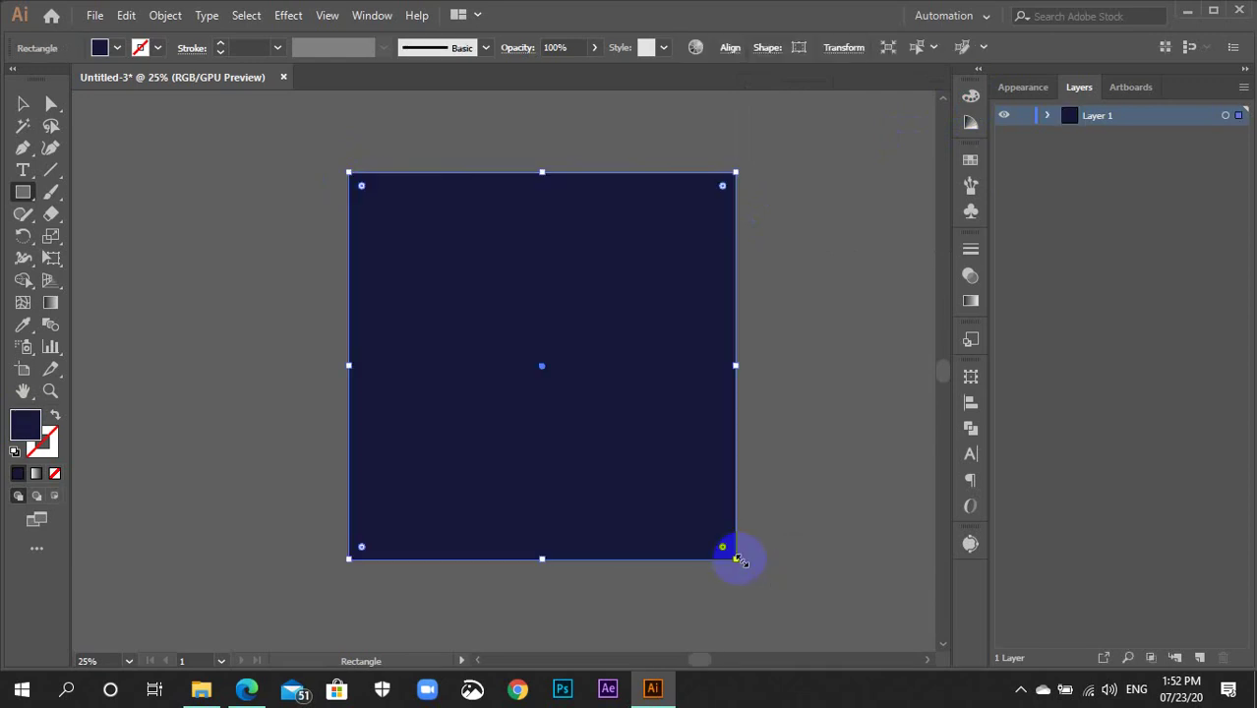
key("v")
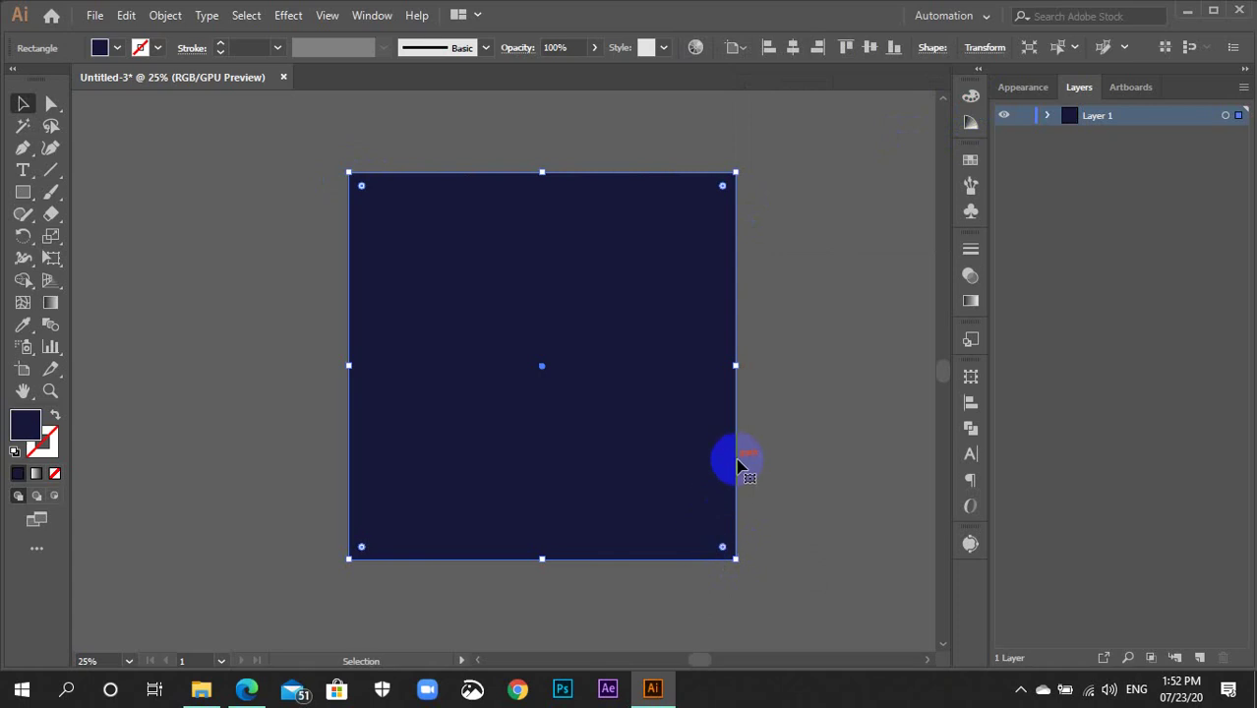
left_click(970, 95)
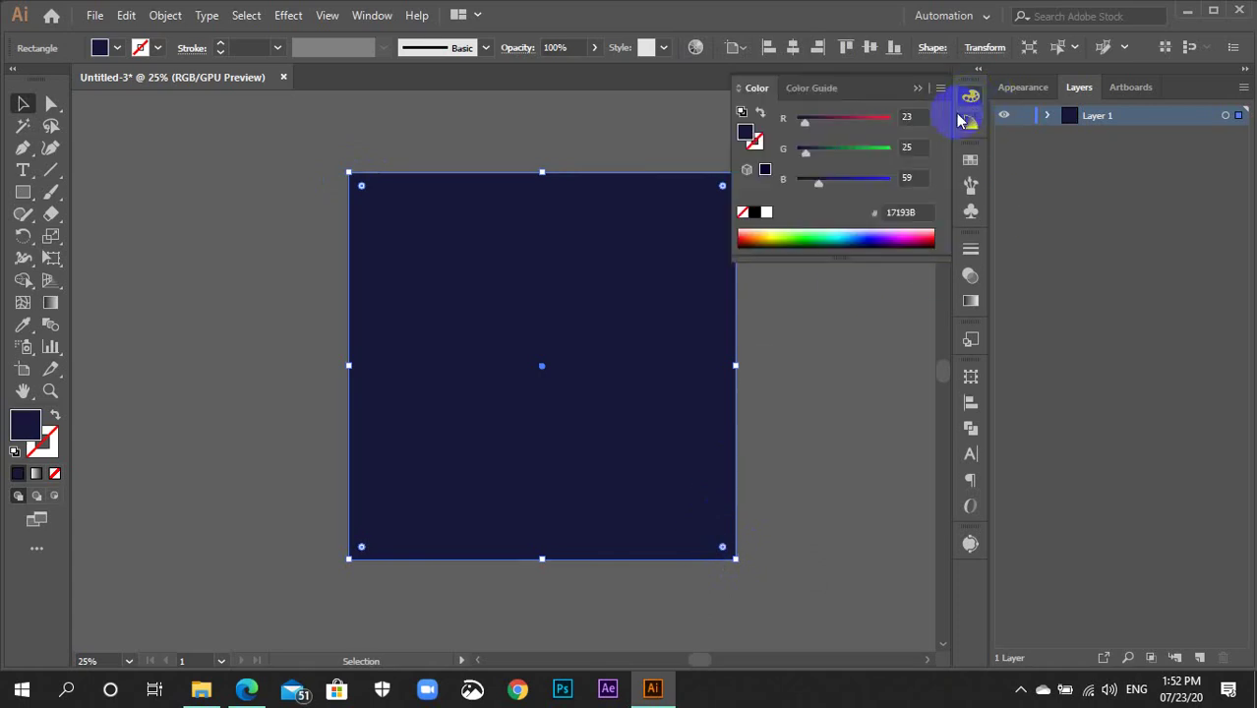
left_click(907, 147)
type("23")
key("Return")
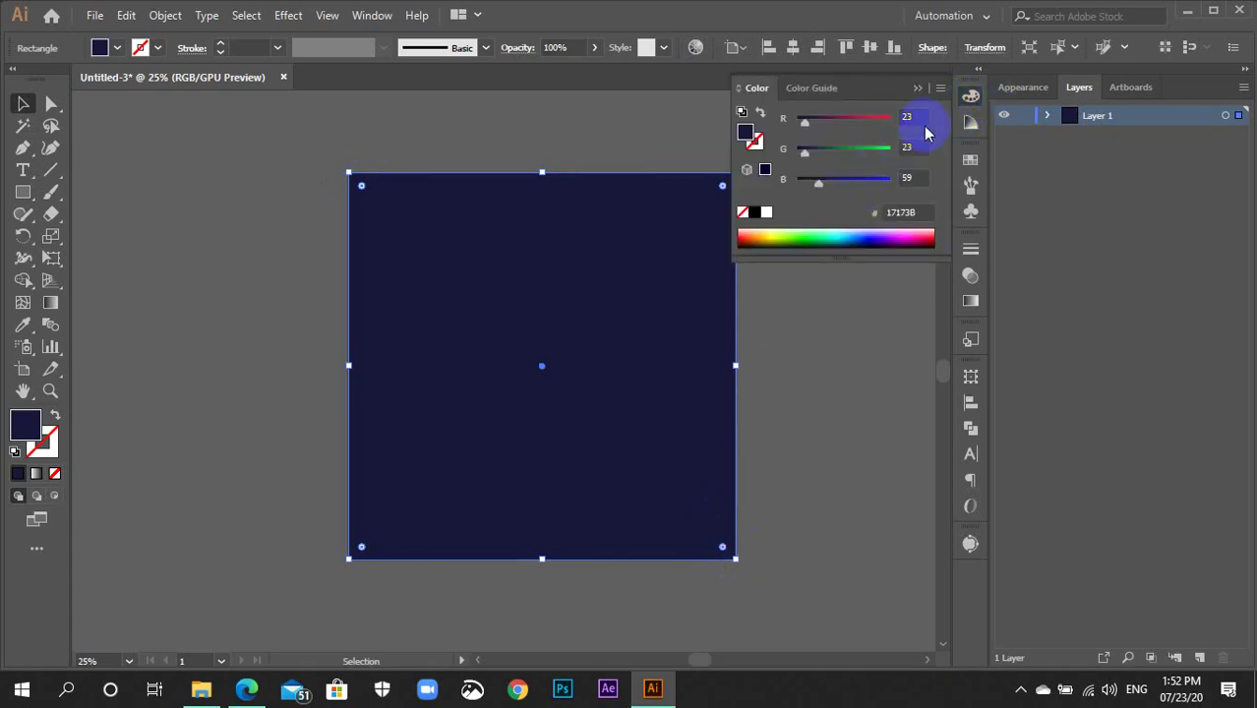
type("19")
left_click(917, 180)
type("39")
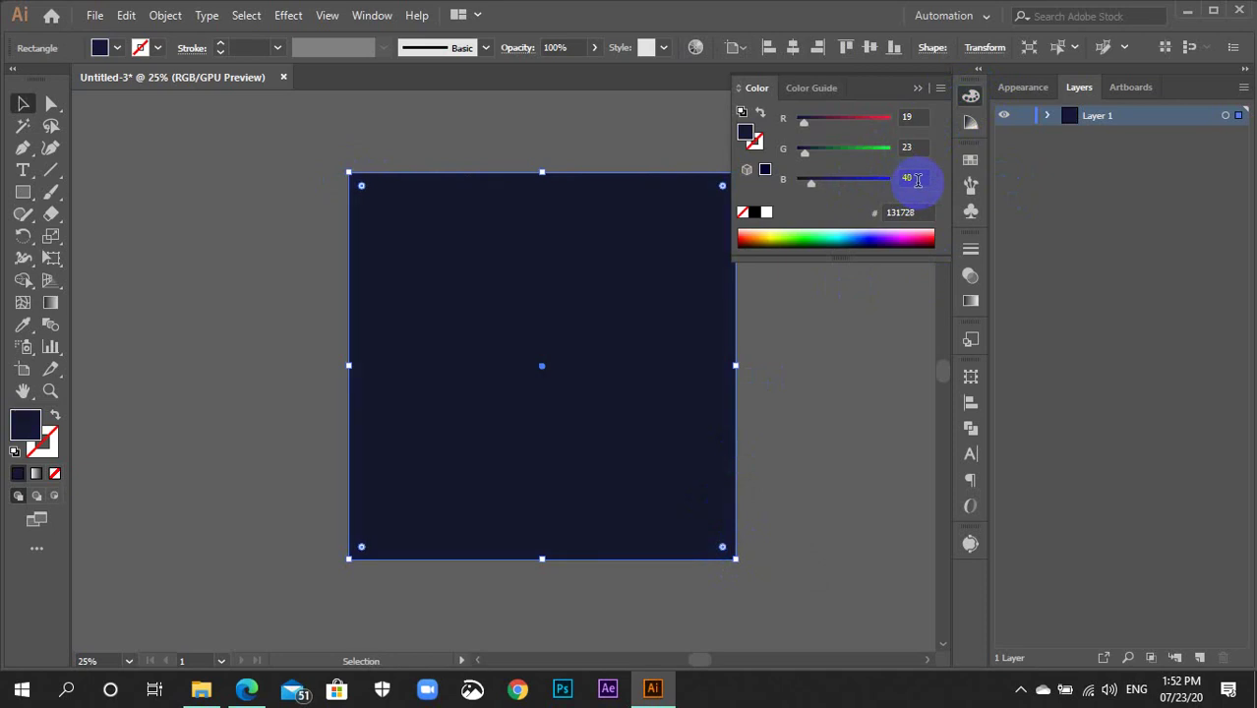
left_click(970, 95)
Deselect the navy background and expand Layer 1 in the Layers panel
left_click(616, 303)
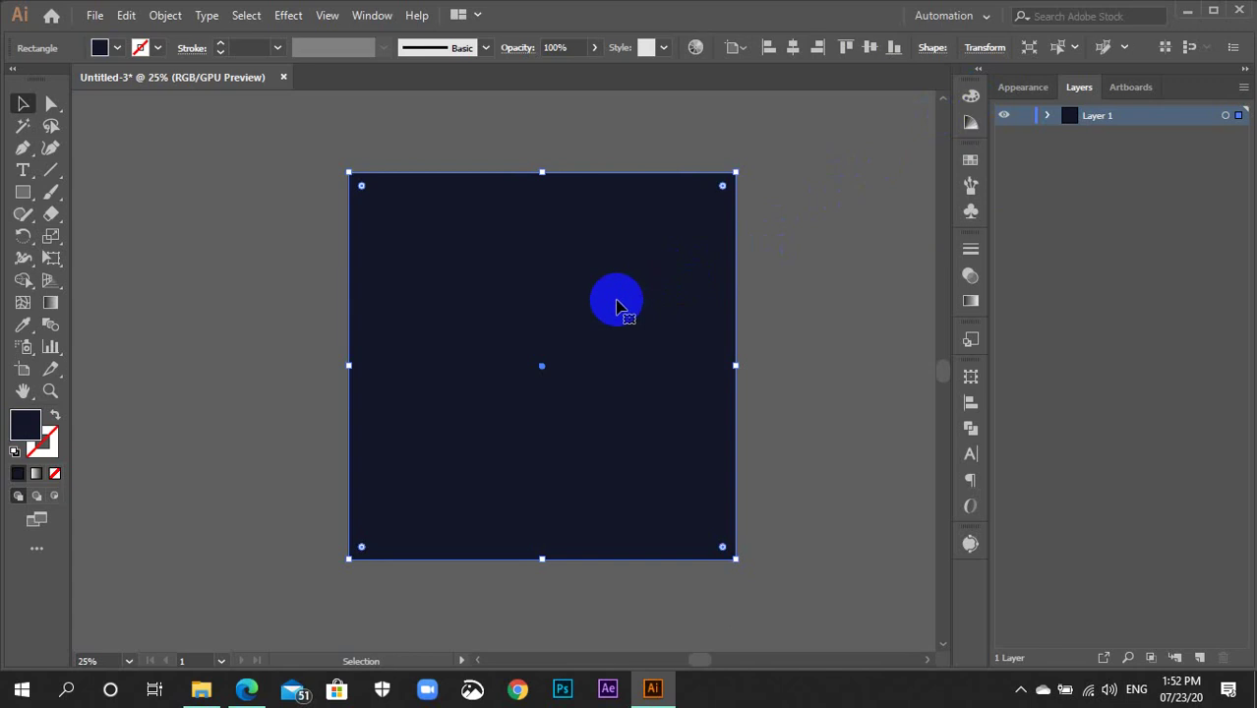
key("ctrl+shift+a")
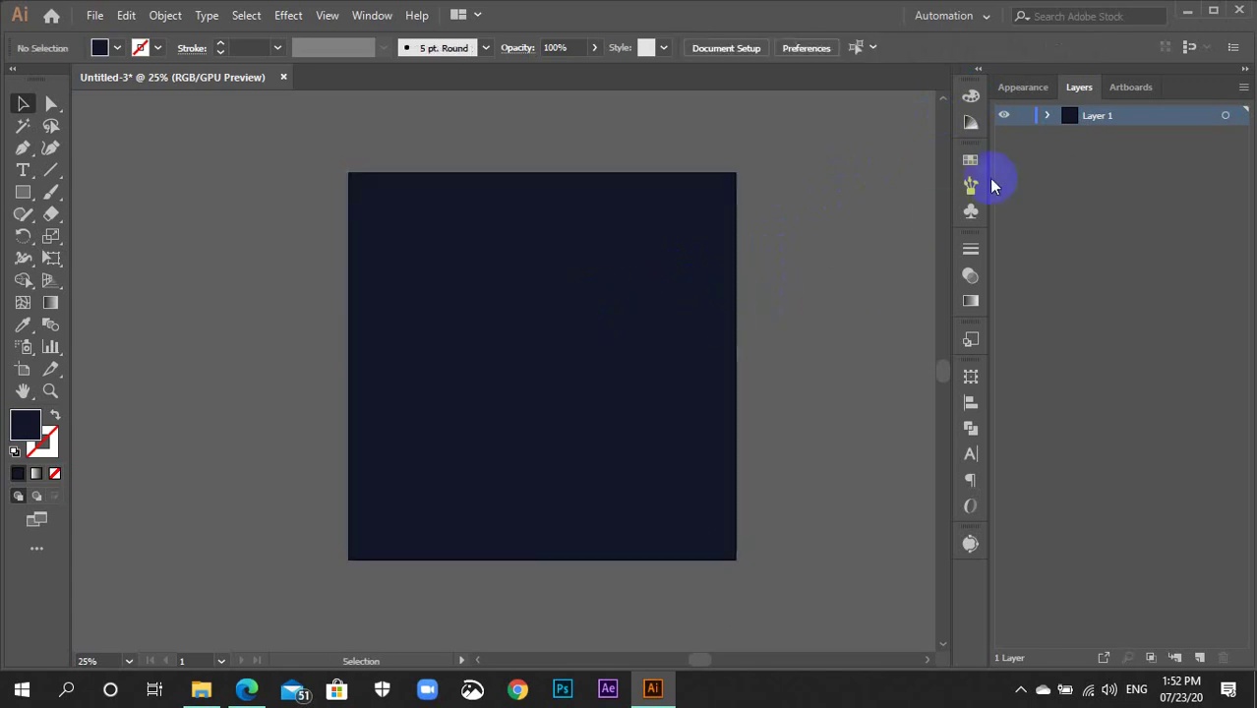
left_click(1044, 118)
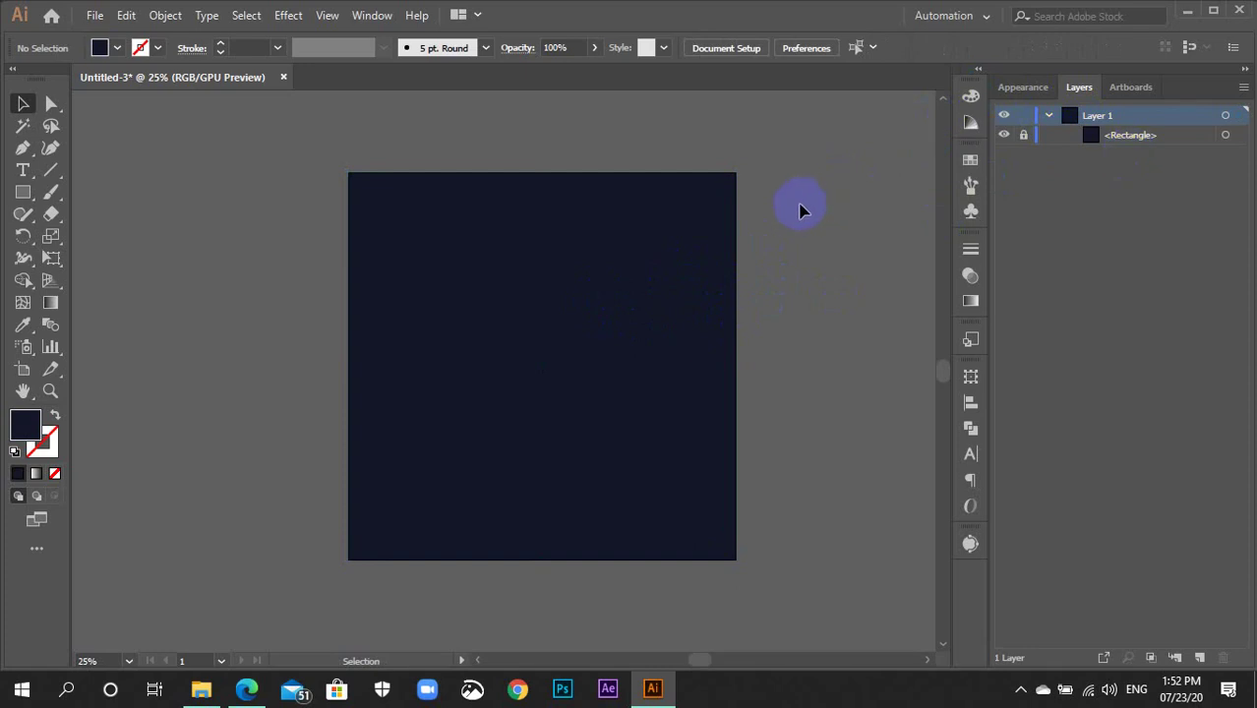
Draw a hexagon with the Polygon tool and fill it with an orange swatch
left_click(22, 193)
left_click_drag(22, 193, 104, 258)
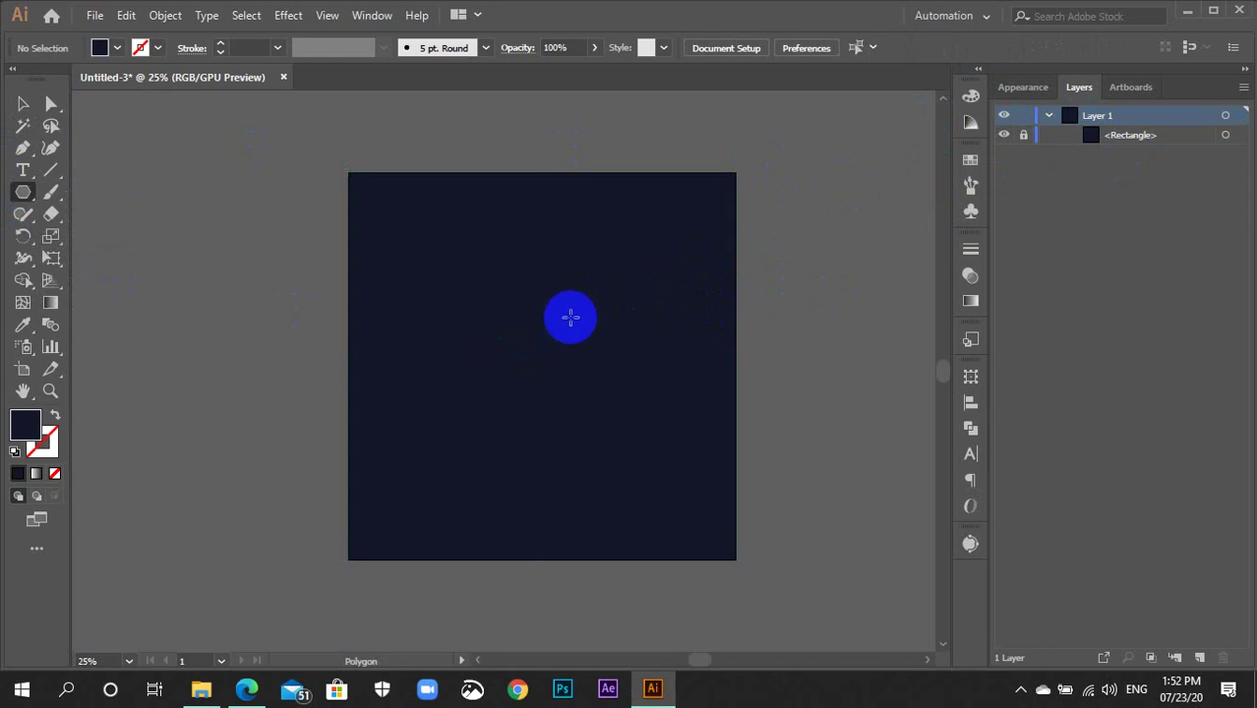
left_click_drag(614, 286, 694, 375)
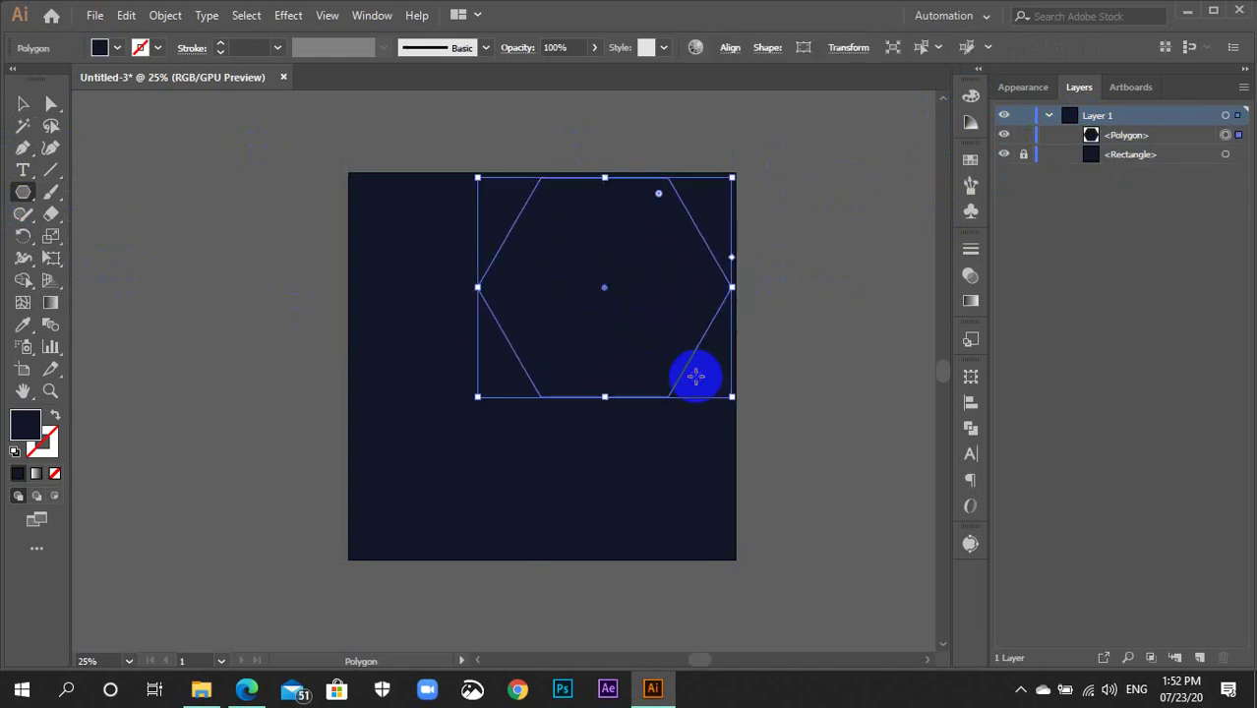
left_click(969, 162)
left_click(913, 215)
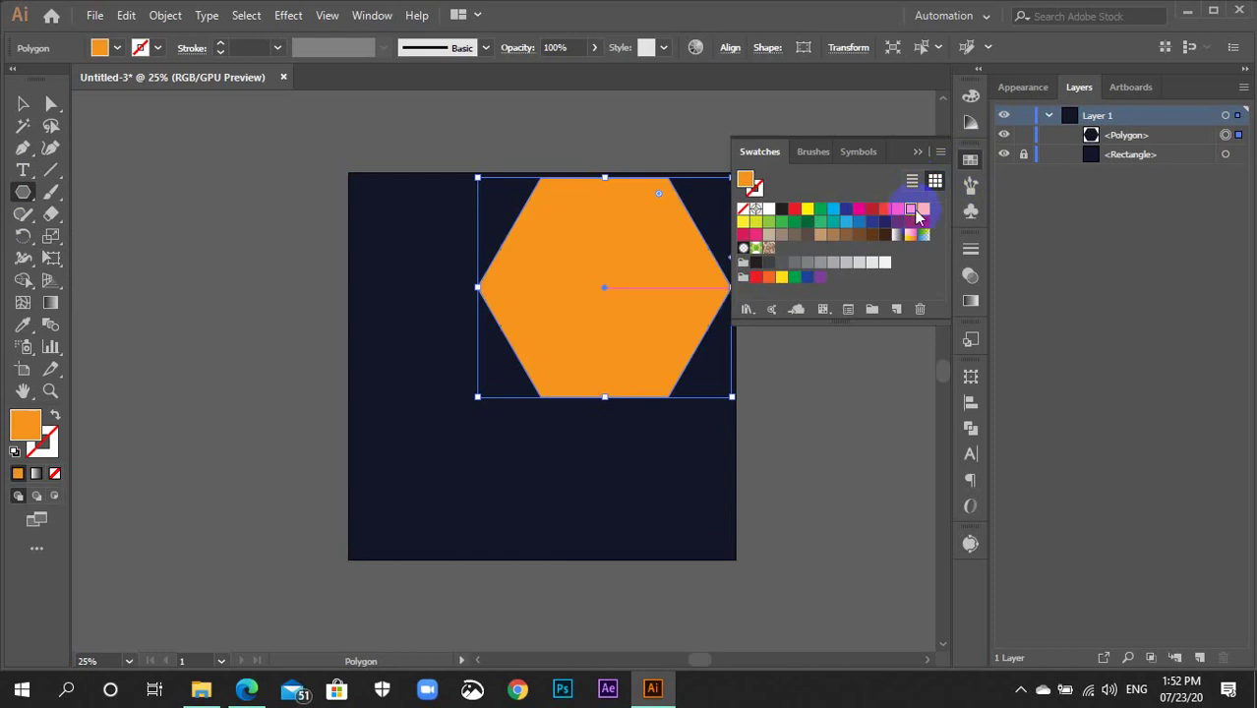
left_click(961, 163)
Rotate the hexagon to point upward and move it lower toward the right edge
key("ctrl")
left_click(629, 287, "ctrl")
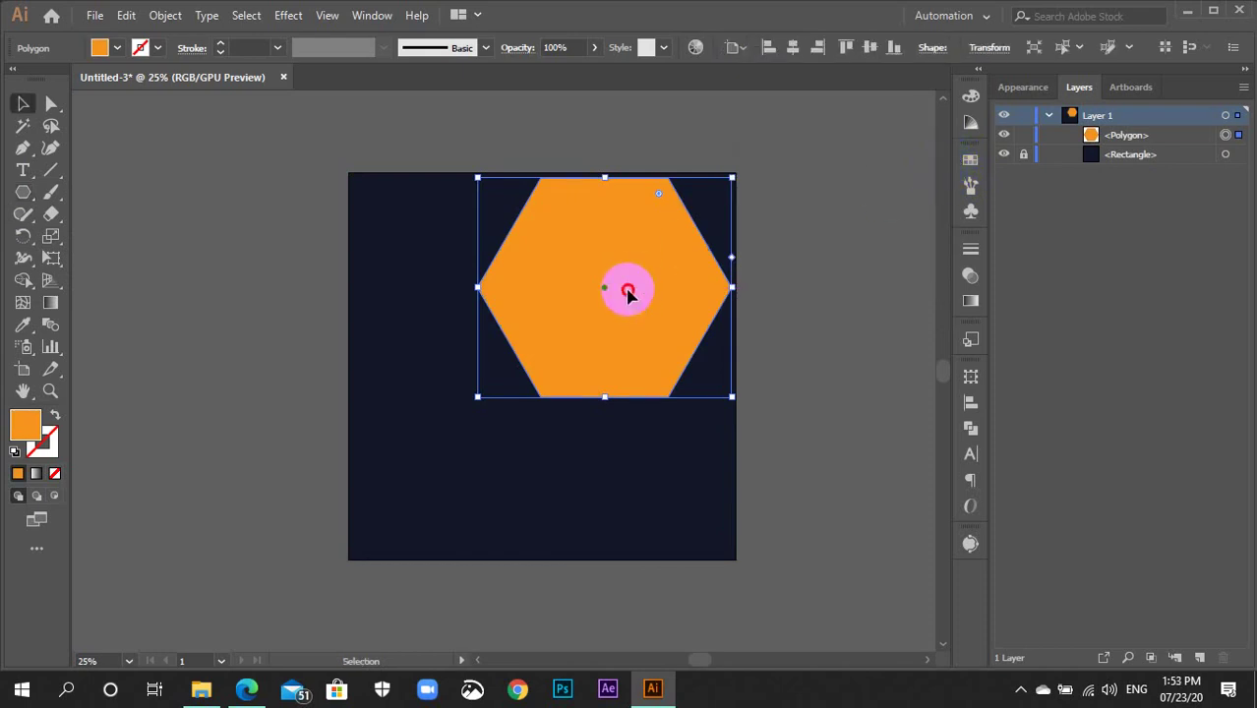
left_click_drag(733, 169, 714, 384)
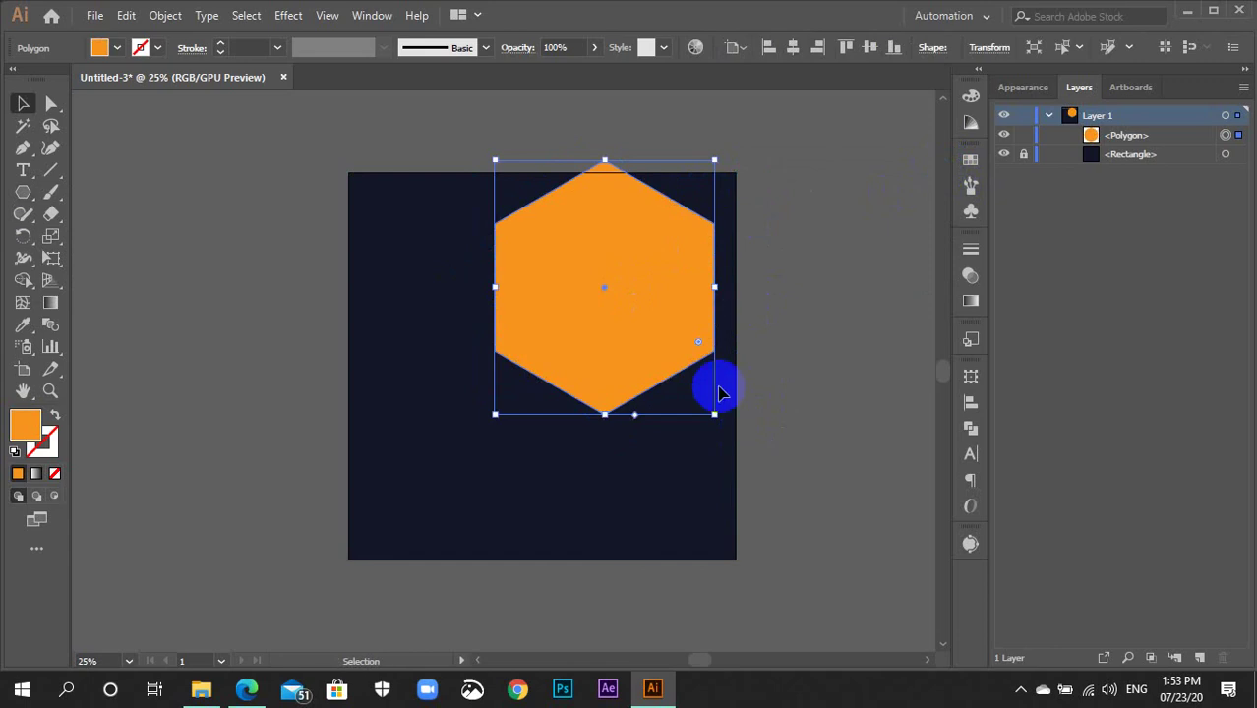
mouse_move(649, 303)
left_mouse_down()
mouse_move(654, 360)
mouse_move(673, 379)
left_mouse_up()
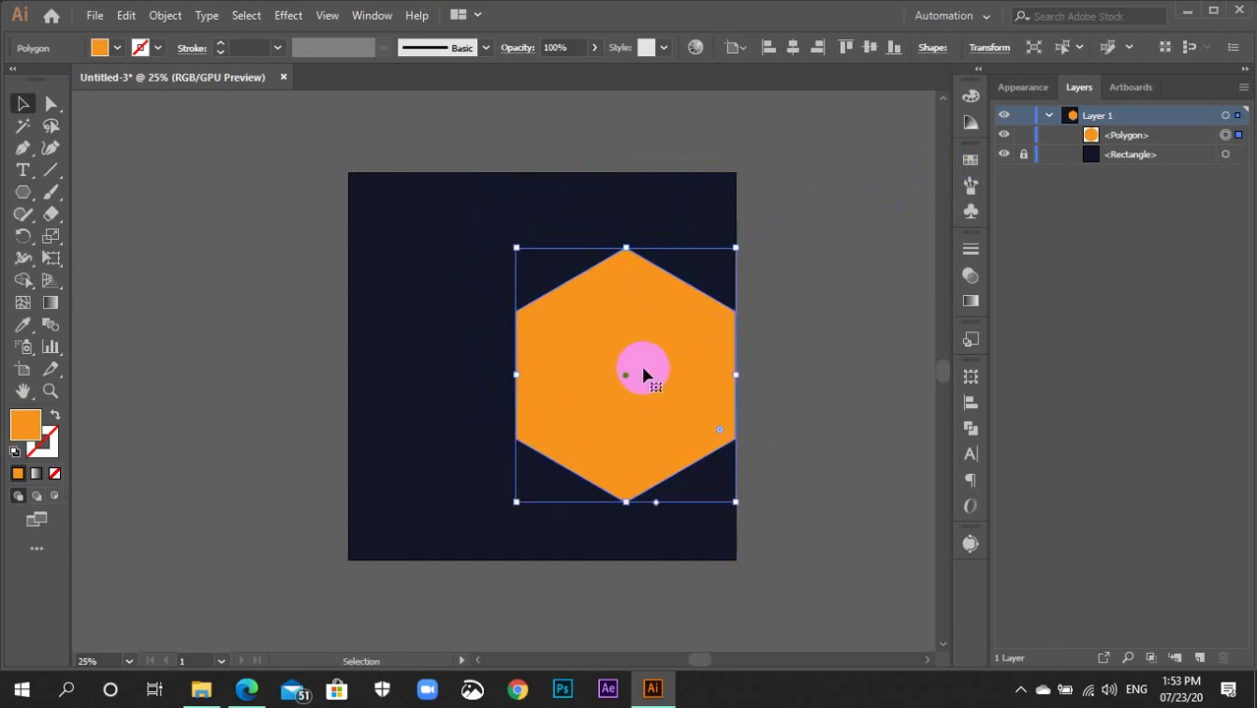
left_click(815, 371)
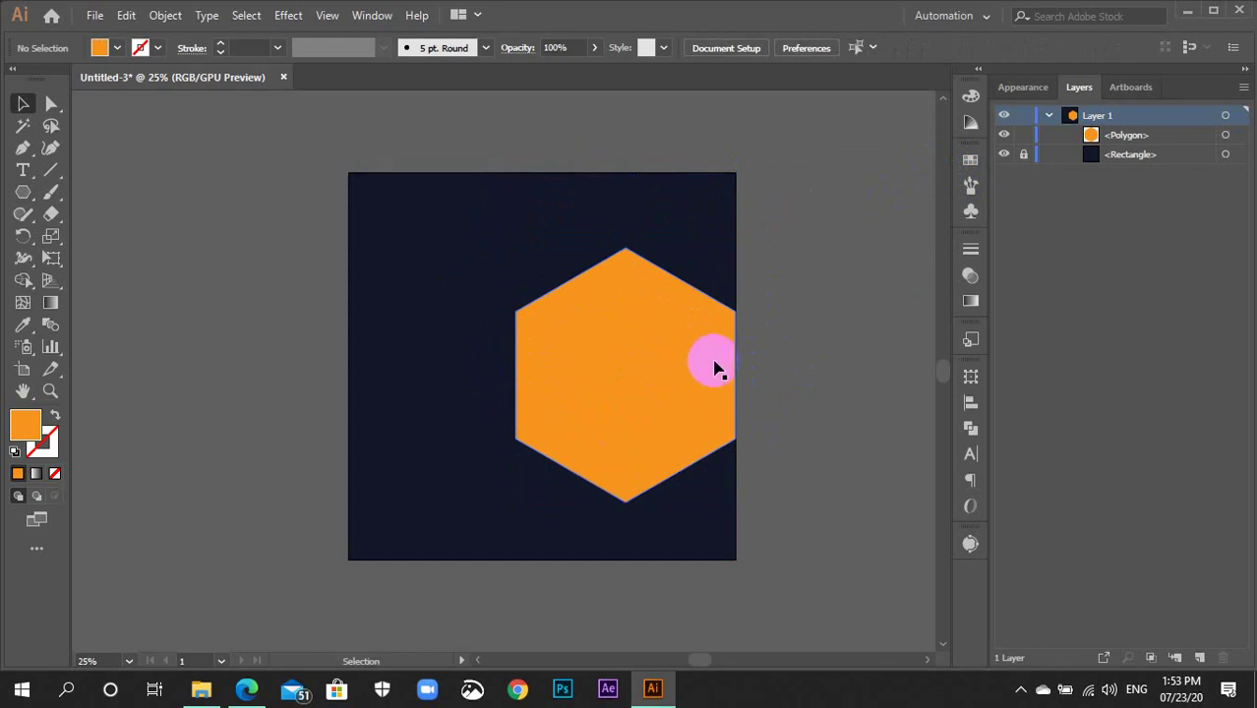
Round the hexagon's corners by dragging its live corner widget inward
left_click(685, 357)
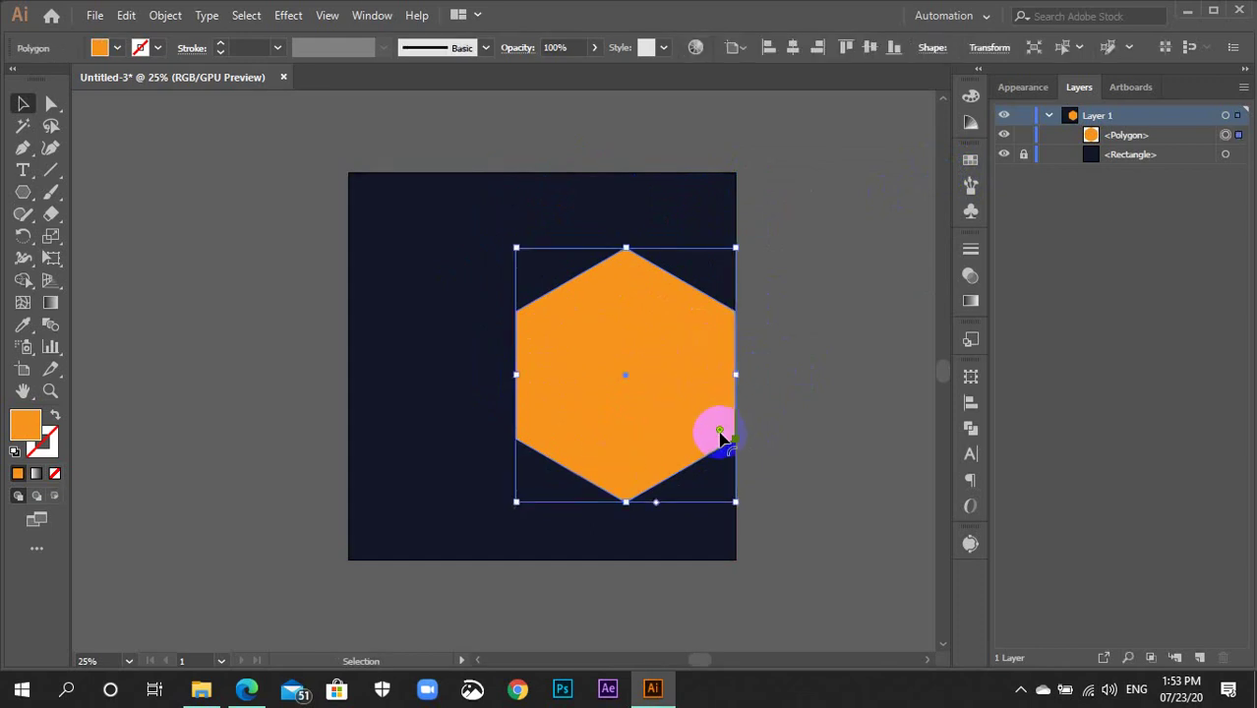
left_click_drag(721, 435, 702, 420)
left_click(783, 410)
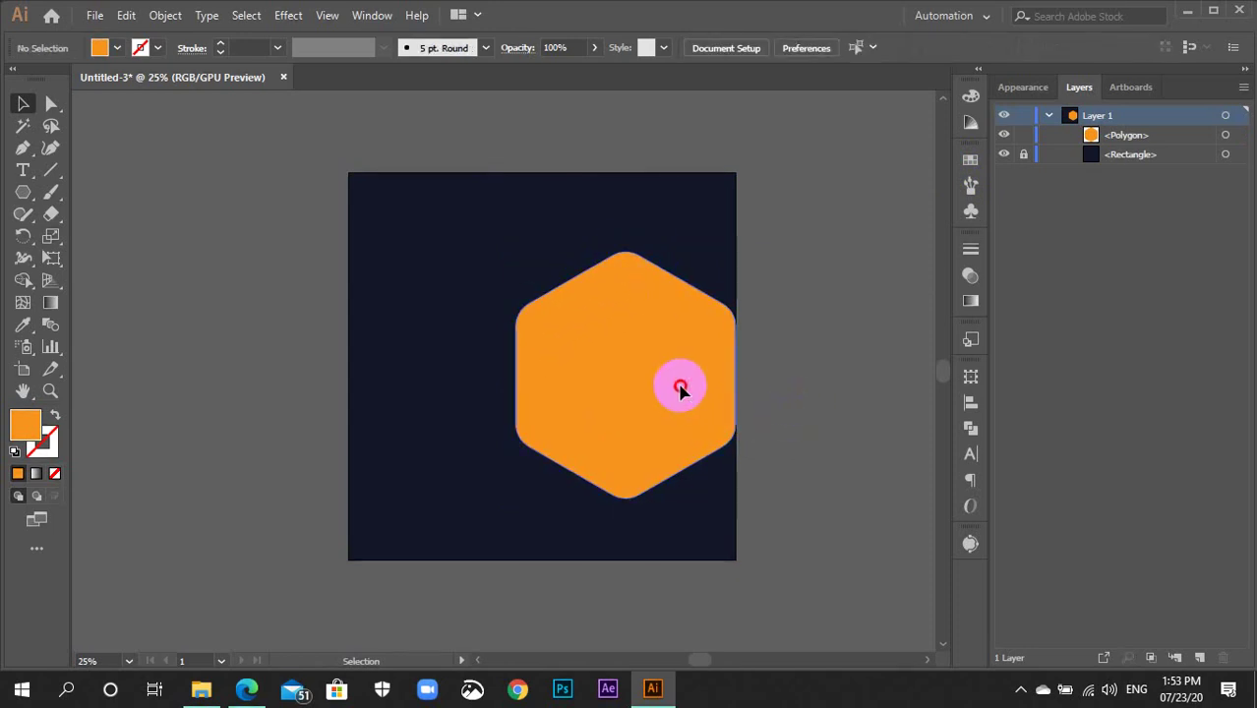
Duplicate the rounded hexagon slightly higher and fill the copy with an orange-red swatch
left_click(679, 390)
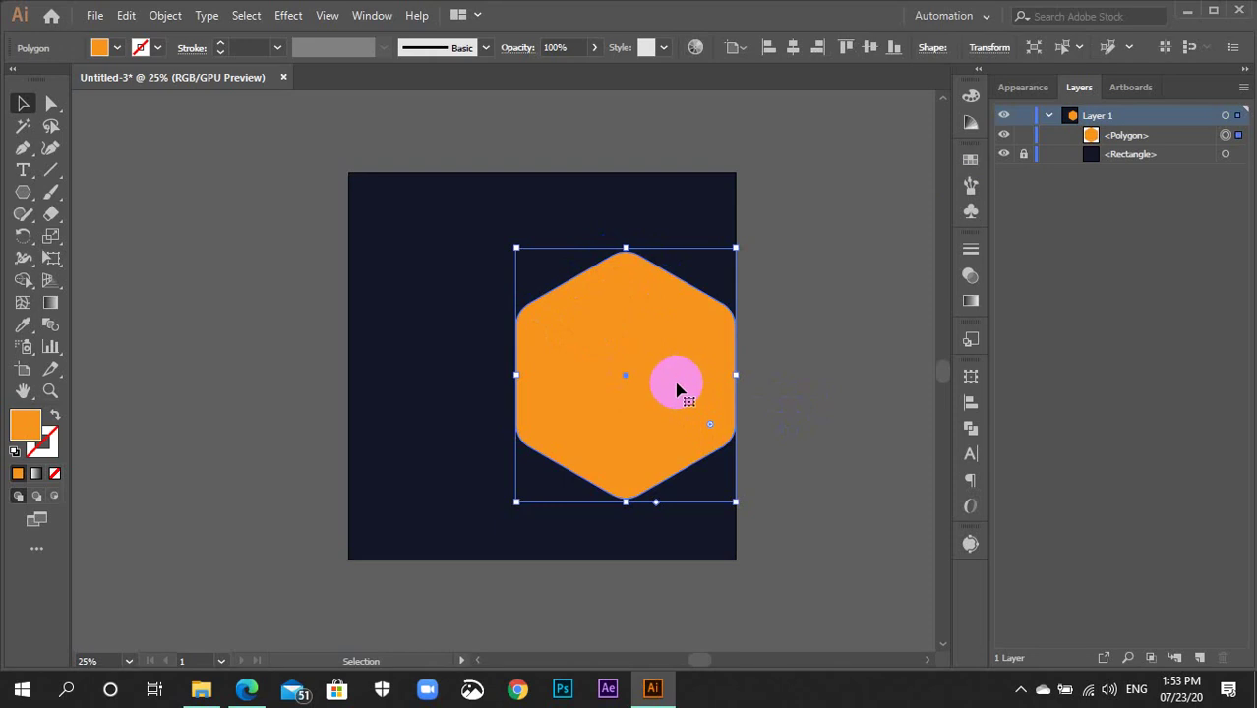
left_click_drag(680, 411, 684, 390)
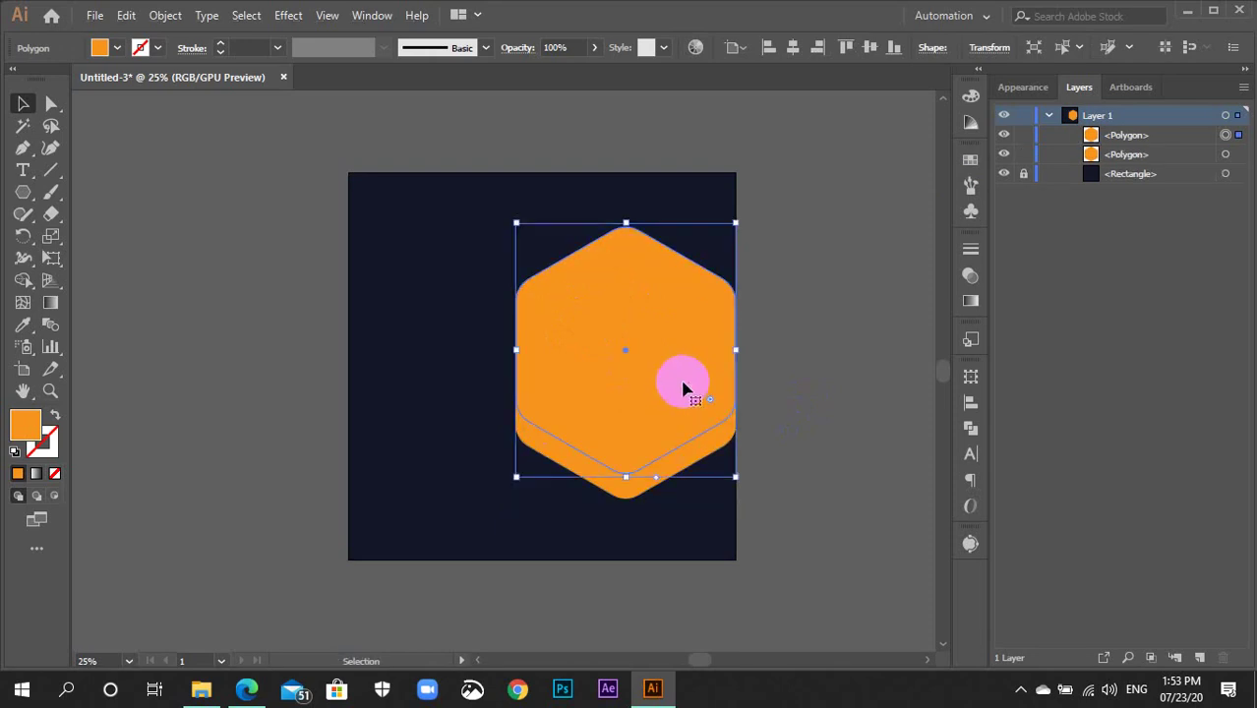
left_click(969, 159)
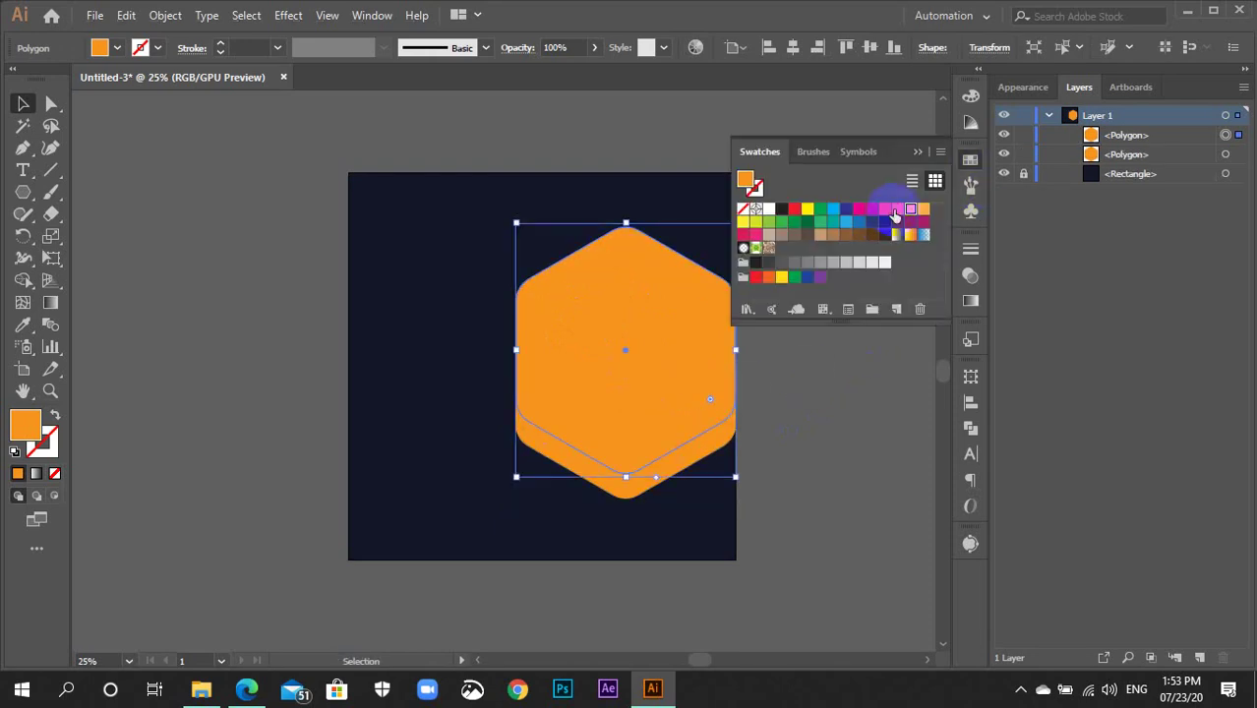
left_click(895, 212)
left_click(970, 160)
left_click(685, 462)
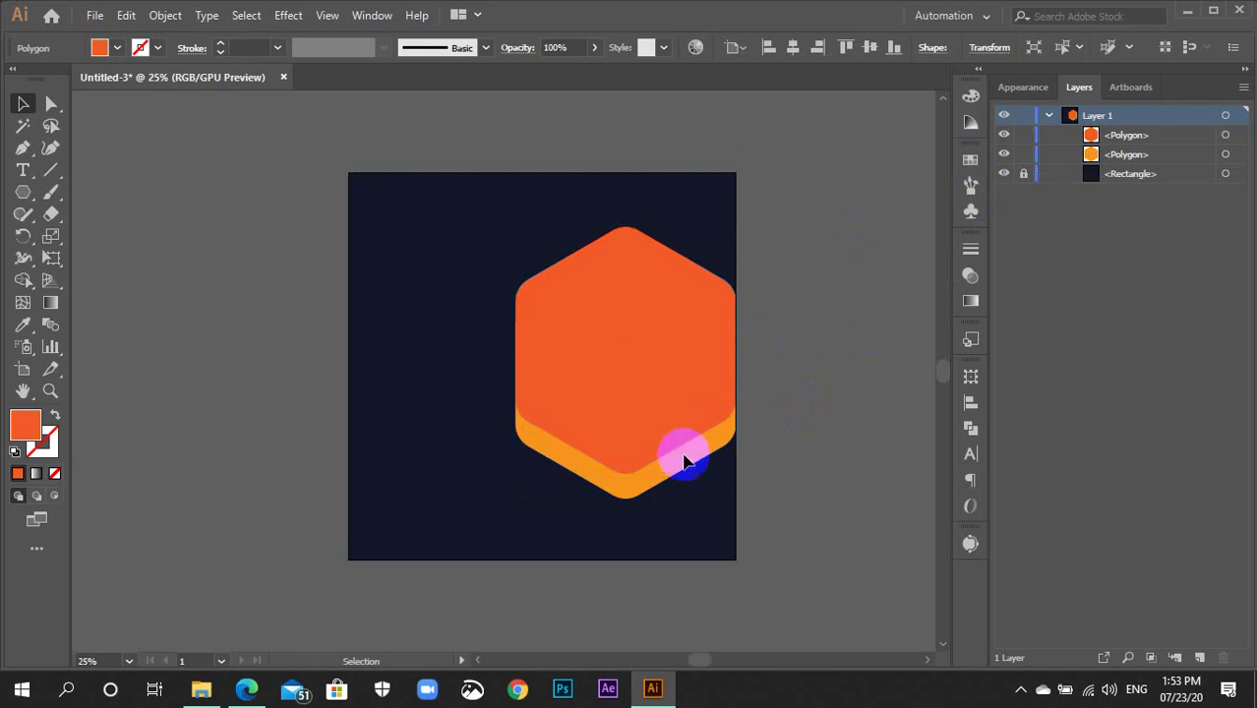
left_click(685, 462)
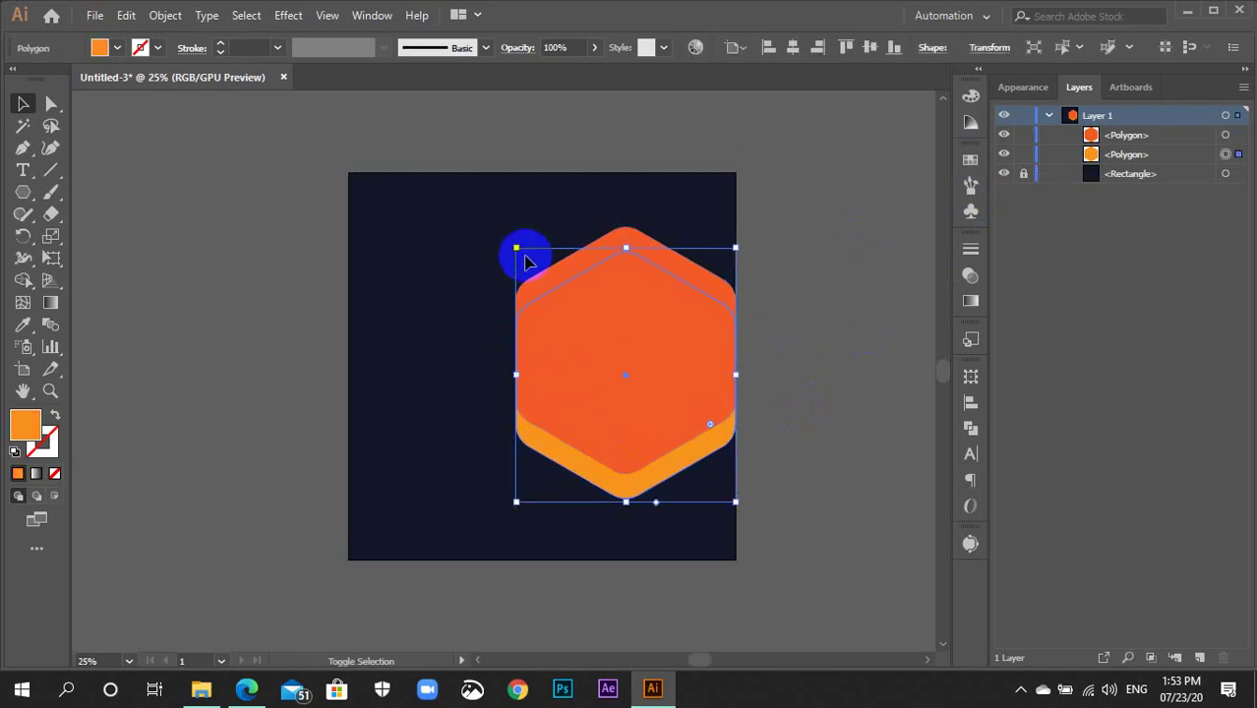
Shrink the orange hexagon slightly and lower the orange-red hexagon back over it
left_click_drag(525, 255, 536, 267)
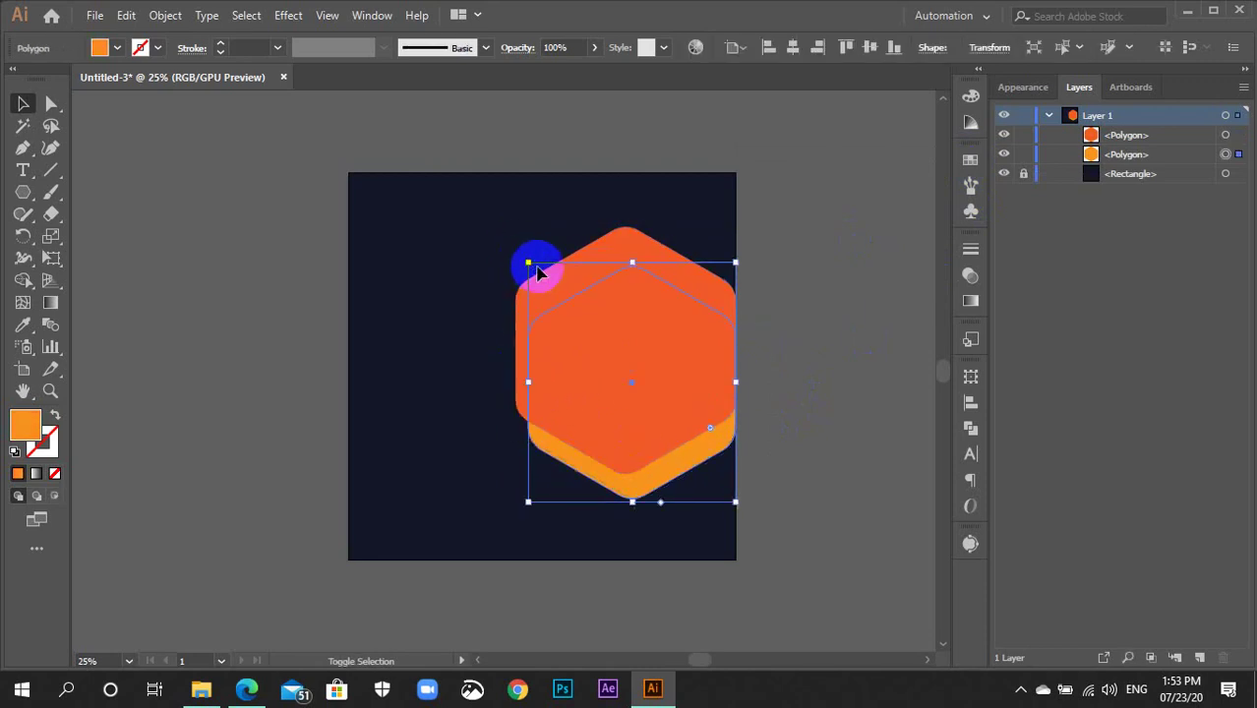
left_click(829, 378)
left_click(671, 370)
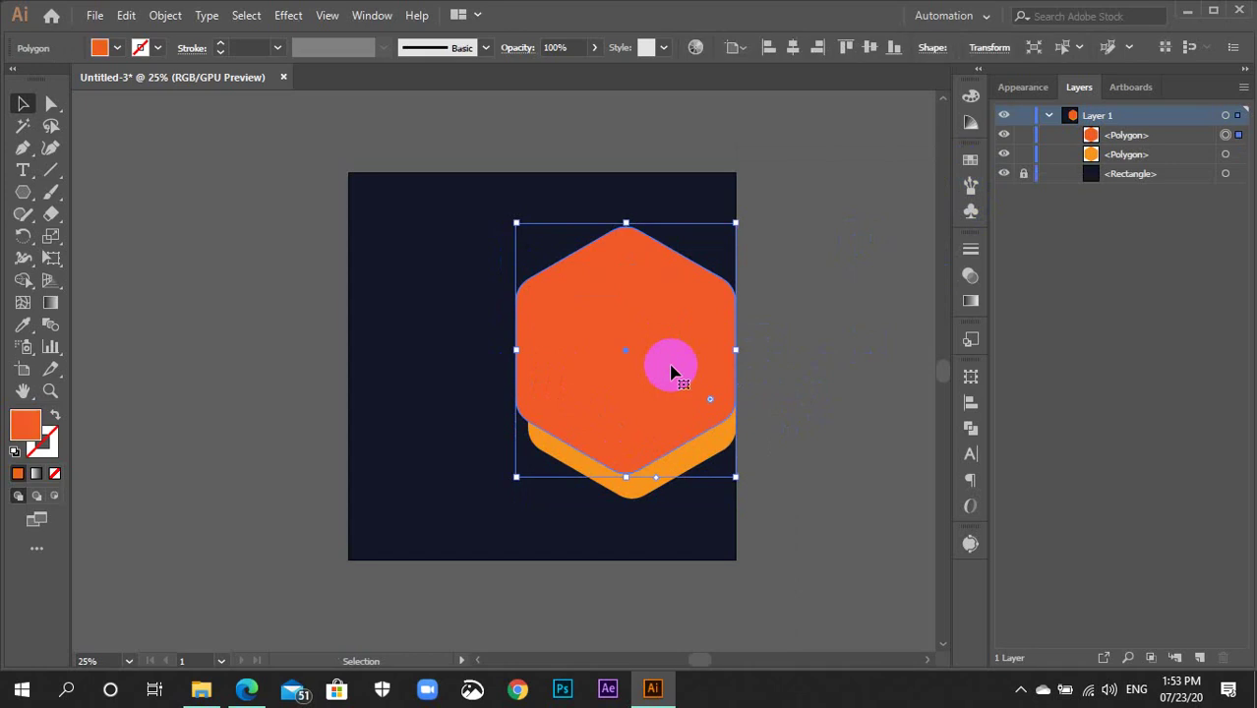
left_click_drag(672, 371, 672, 382)
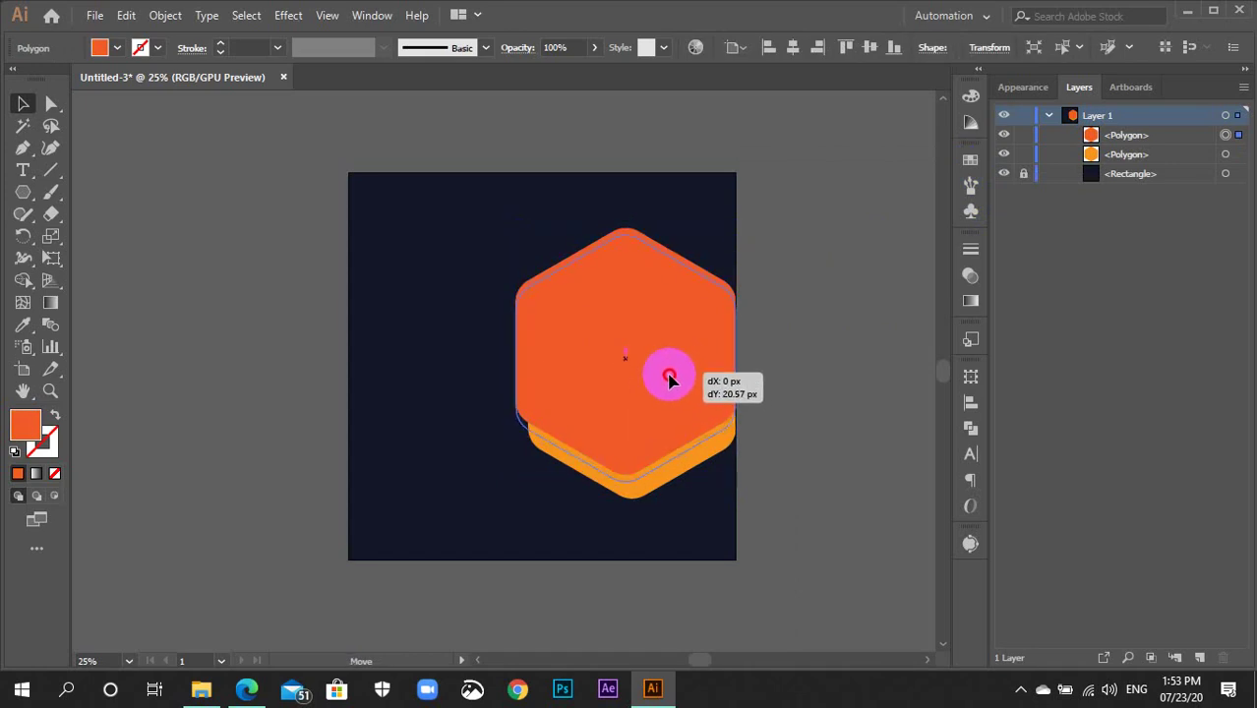
left_click_drag(672, 381, 668, 369)
left_click(772, 413)
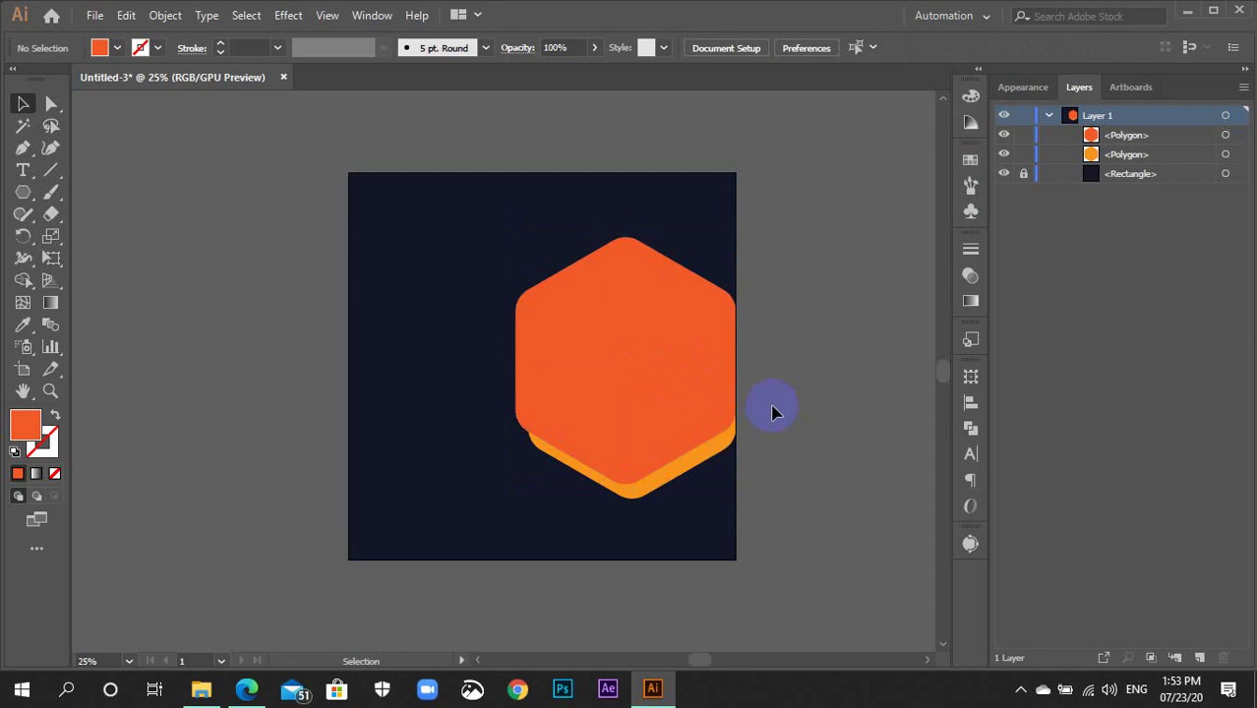
Resize the lower orange hexagon again so a thin orange band shows, then reselect the orange-red one
left_click(688, 474)
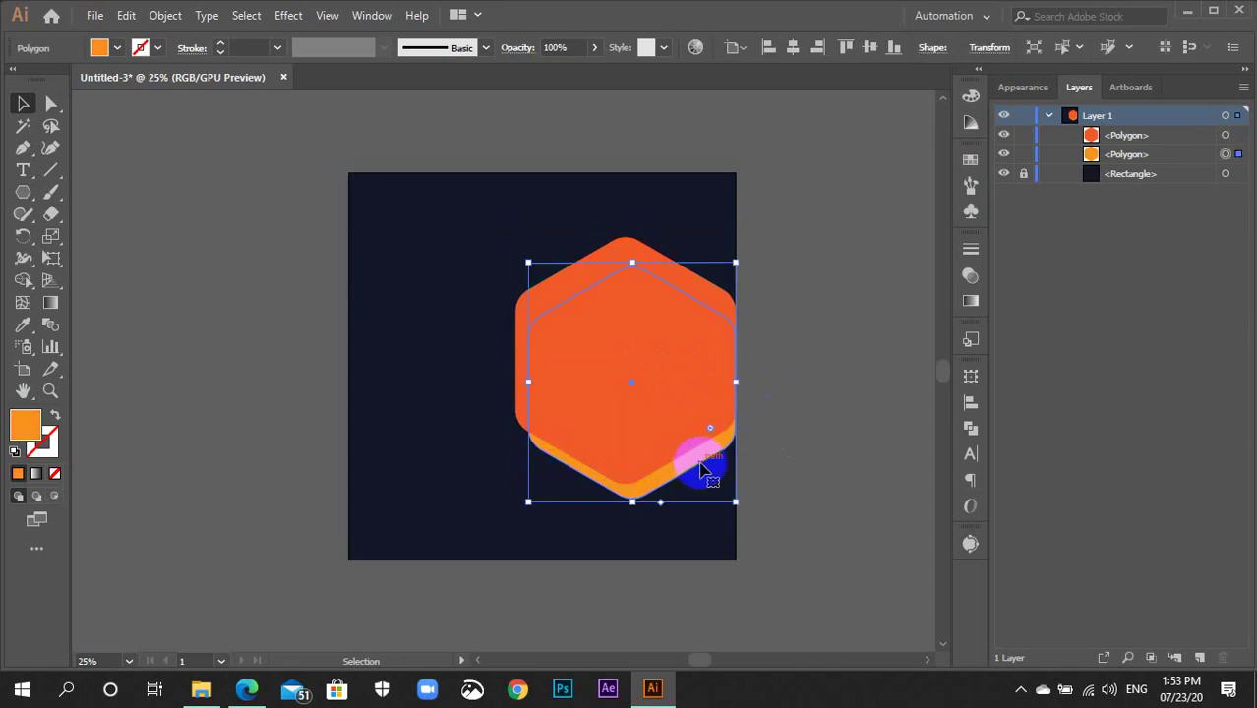
left_click_drag(712, 468, 730, 445)
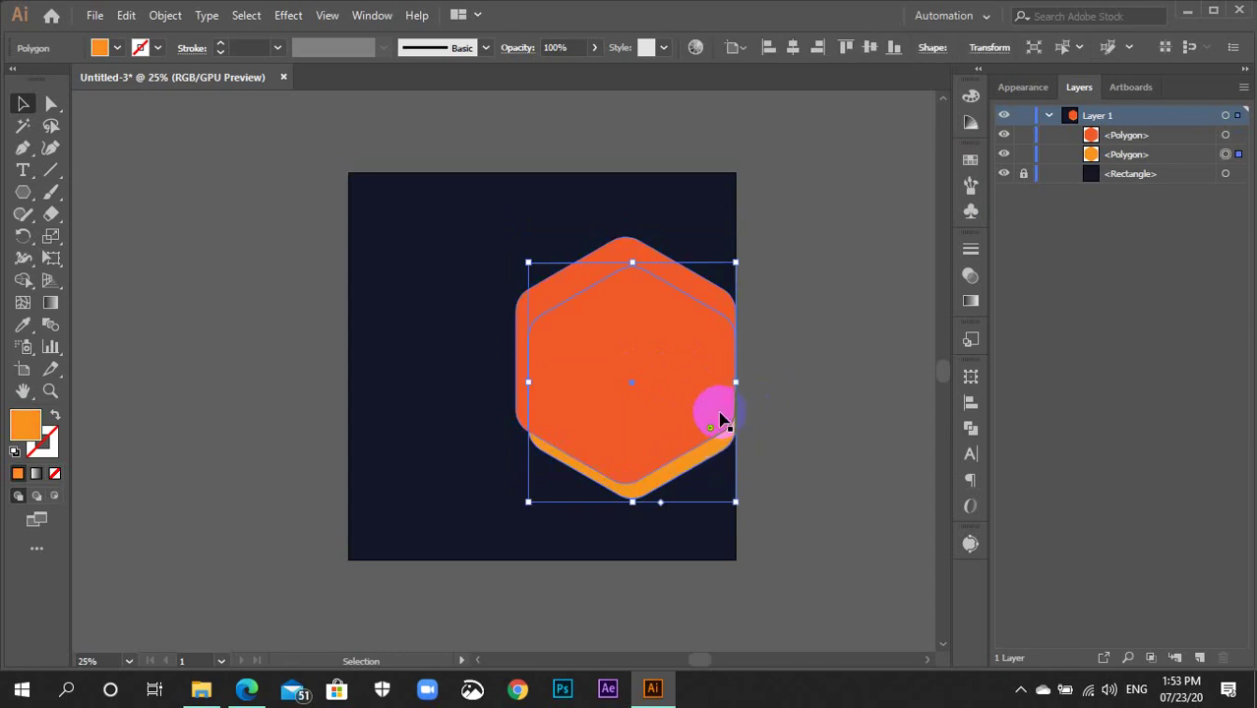
left_click(856, 506)
left_click(683, 415)
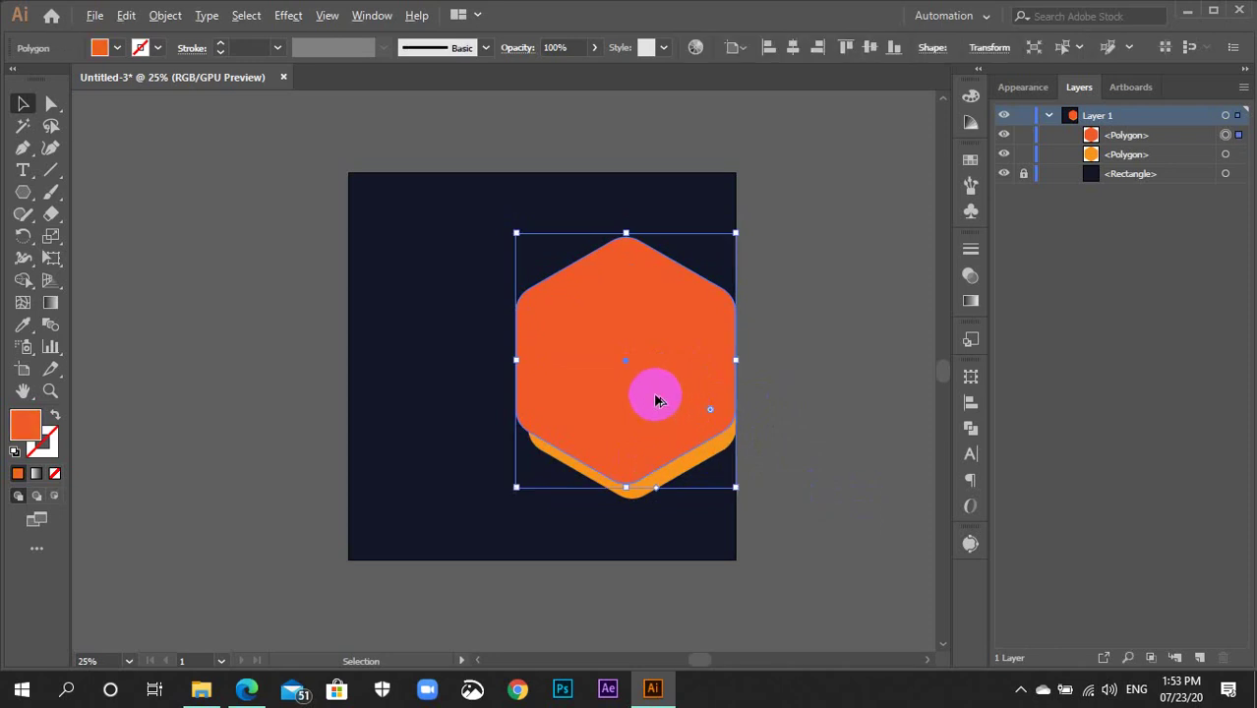
Copy the orange-red hexagon and paste a copy in front (Ctrl+C, Ctrl+F)
key("a")
key("v")
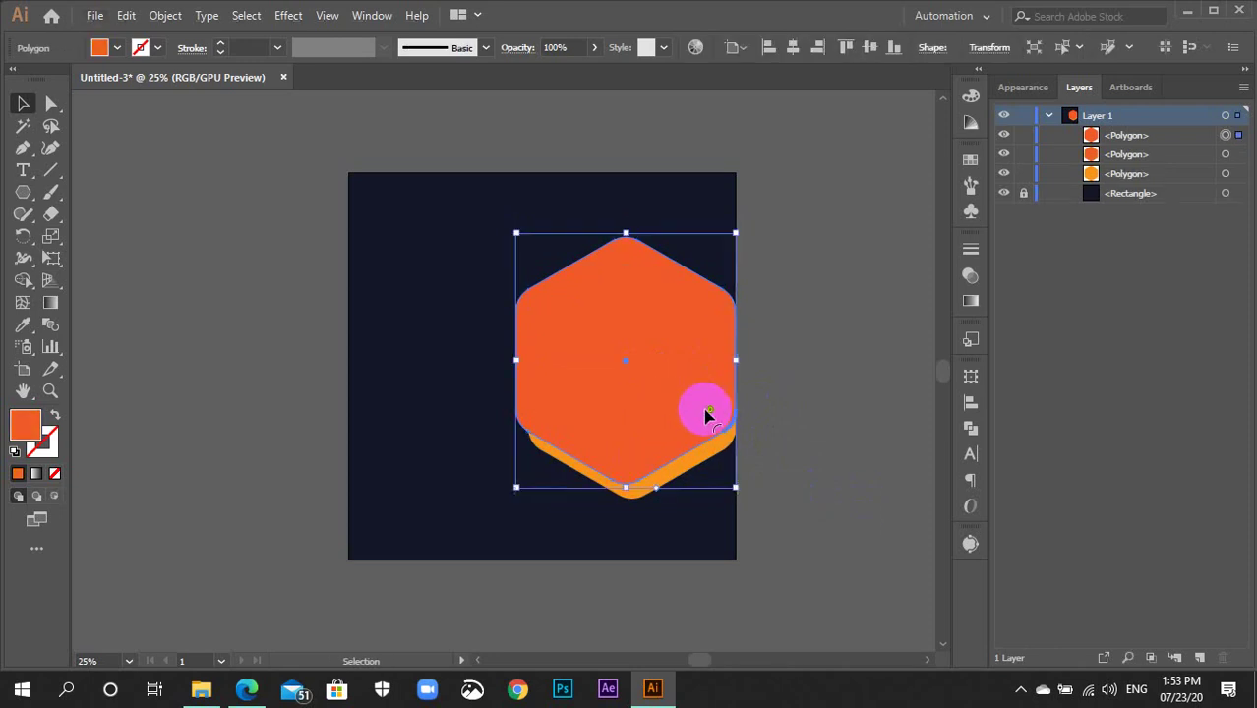
key("ctrl+c")
key("ctrl+f")
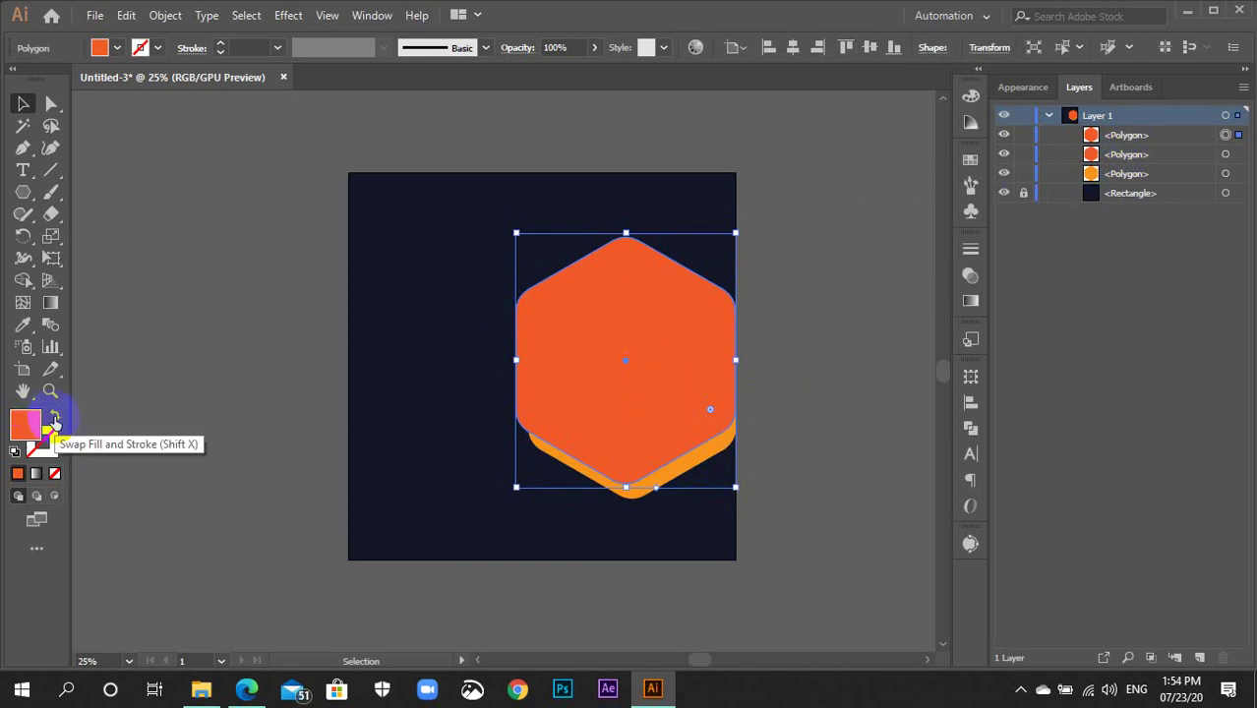
Turn the copy into an unfilled orange outline with a thicker stroke weight
left_click(54, 419)
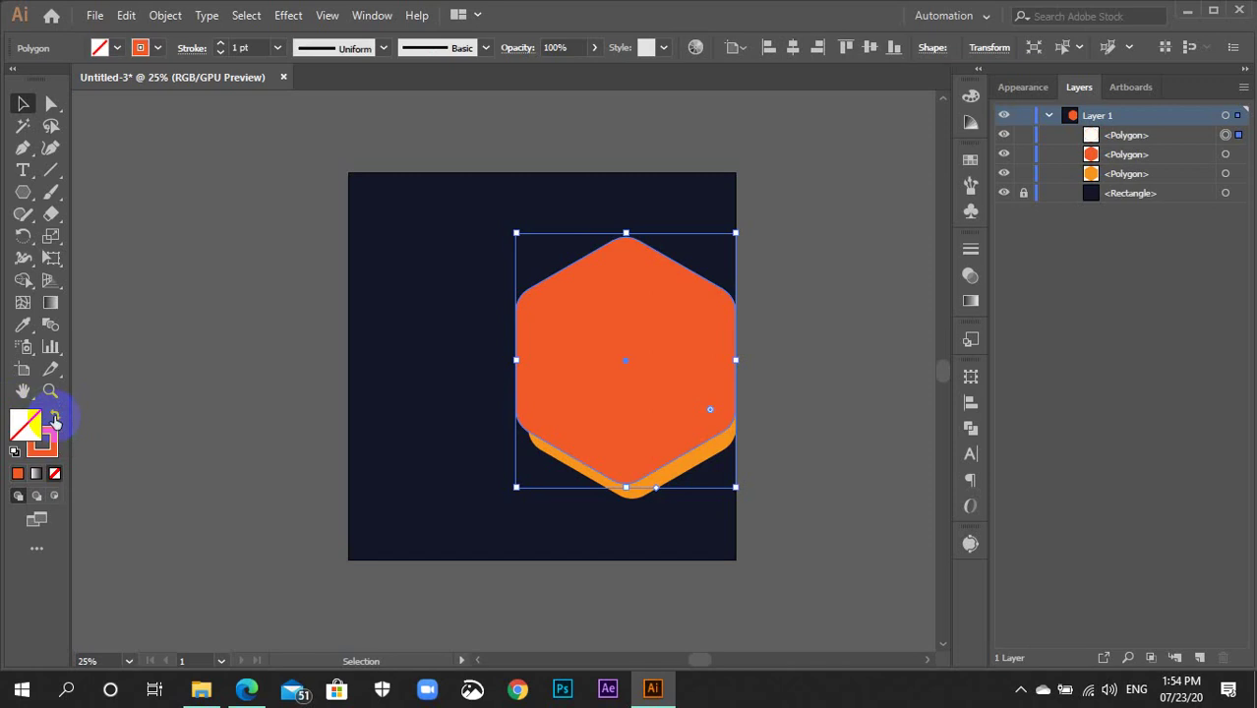
left_click(49, 447)
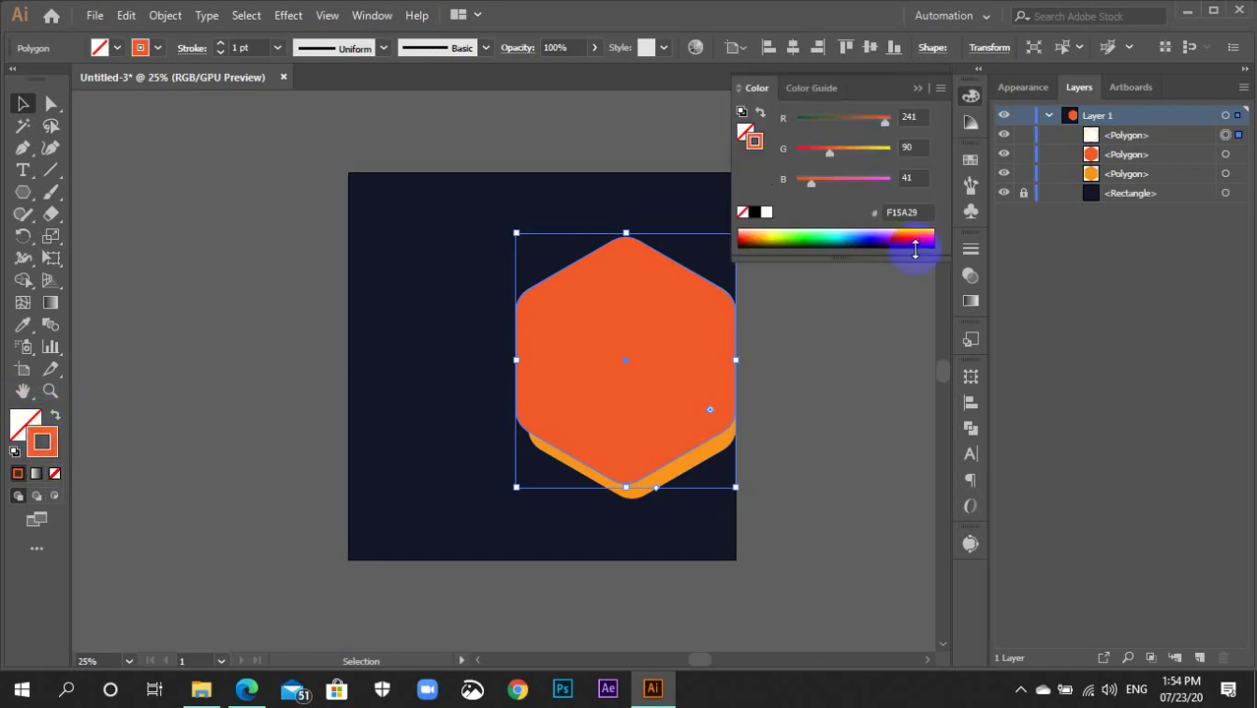
left_click(970, 160)
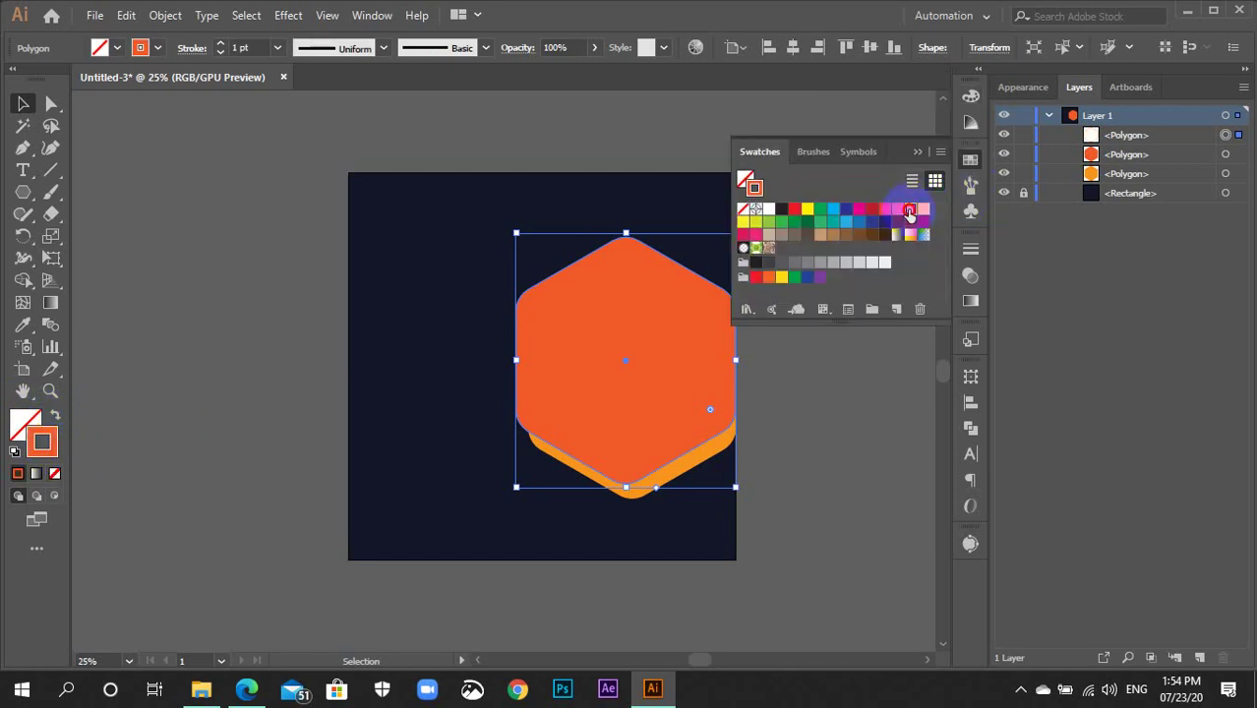
left_click(911, 208)
left_click(969, 160)
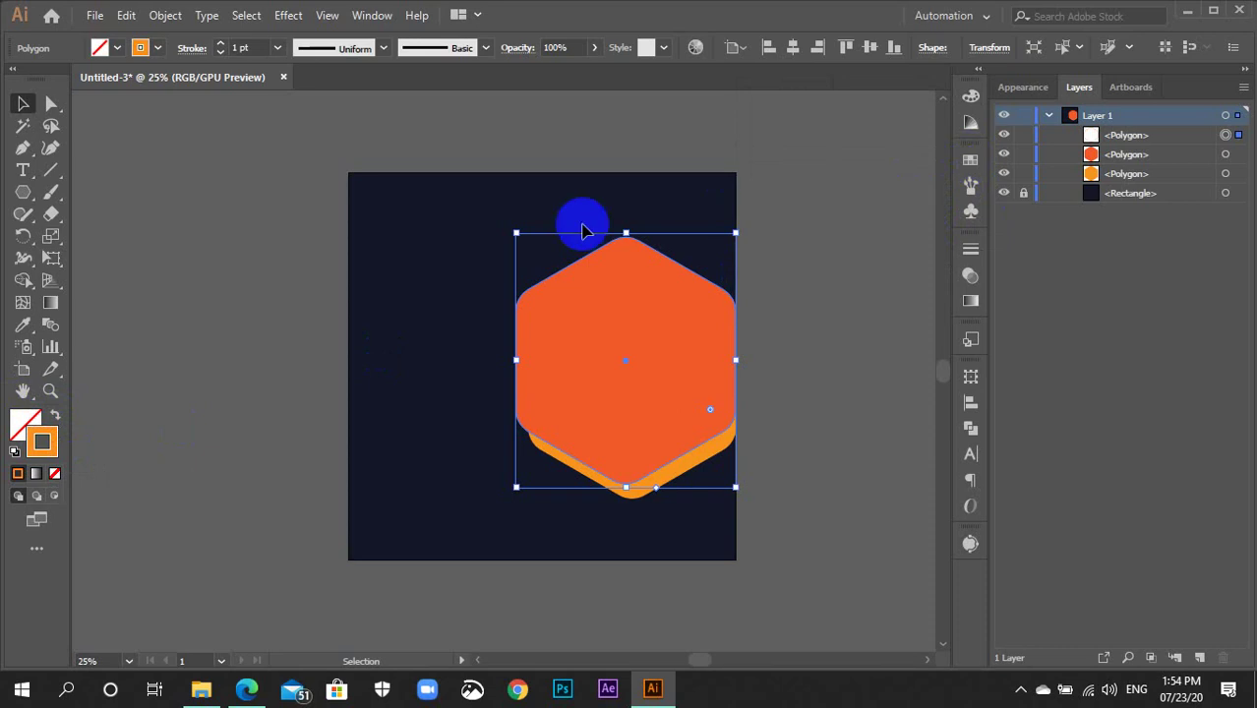
type("4")
key("Return")
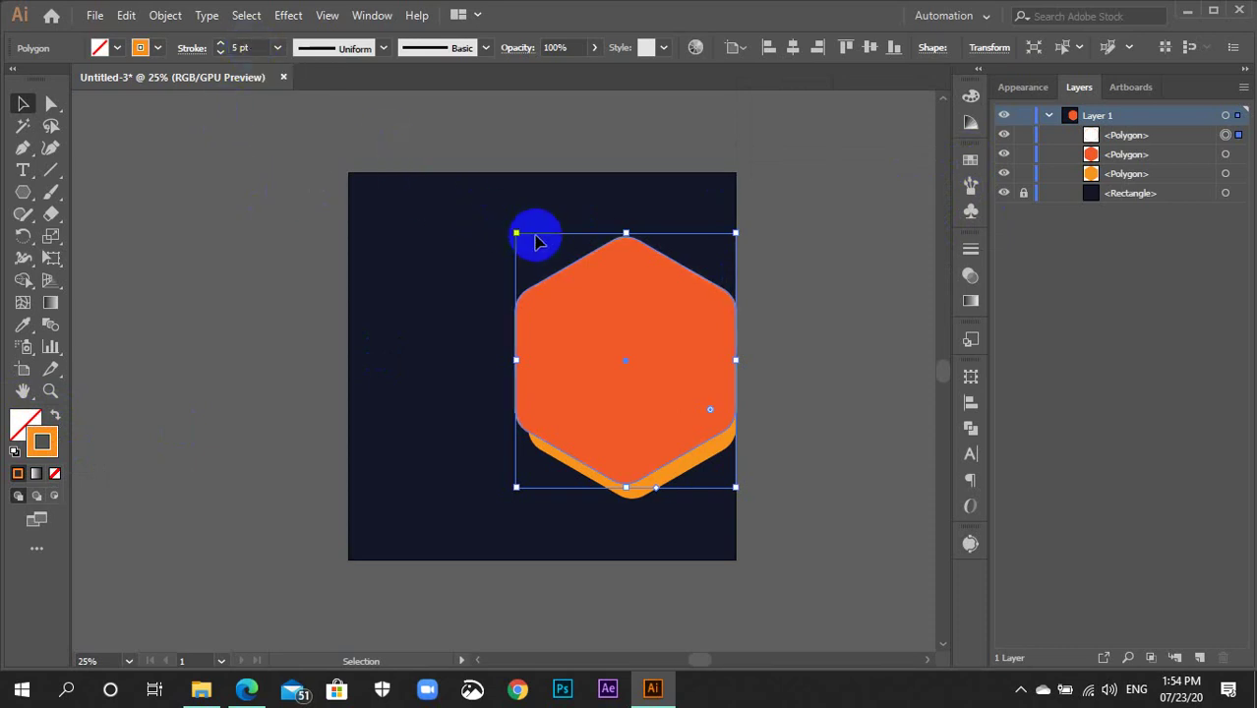
Enlarge the outline hexagon around the filled hexagons and nudge it slightly down
left_click_drag(517, 233, 500, 214)
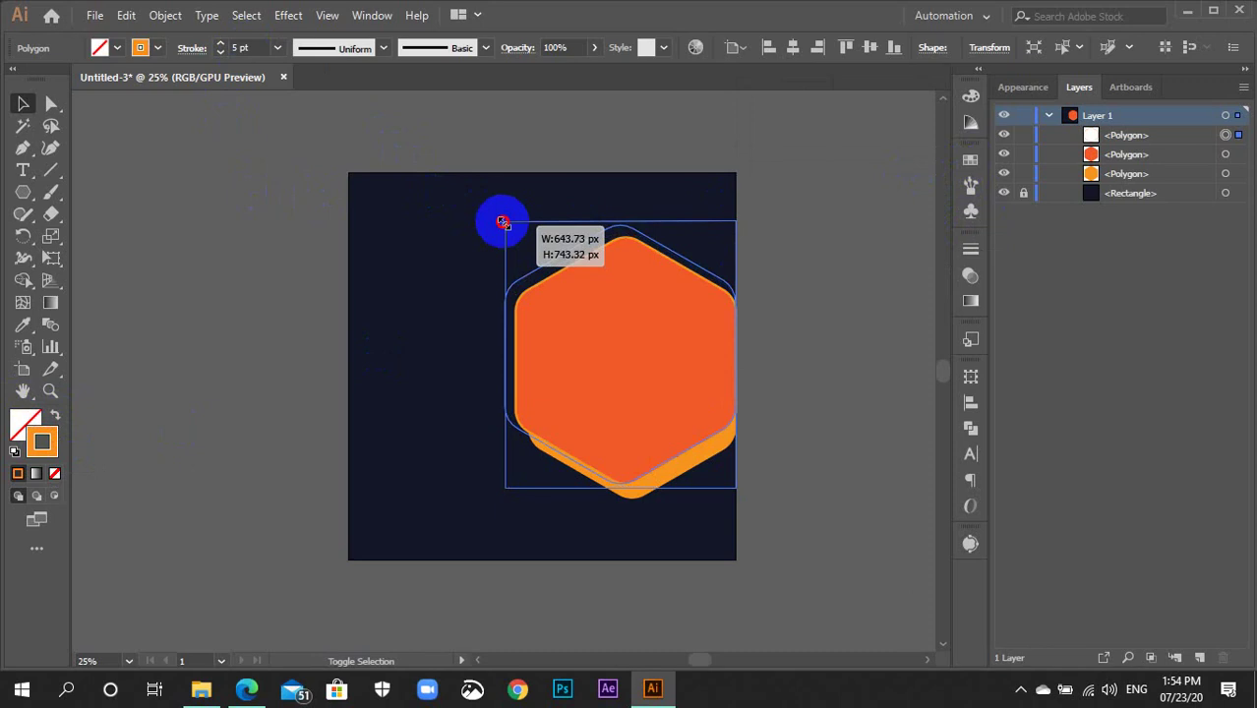
left_click(811, 370)
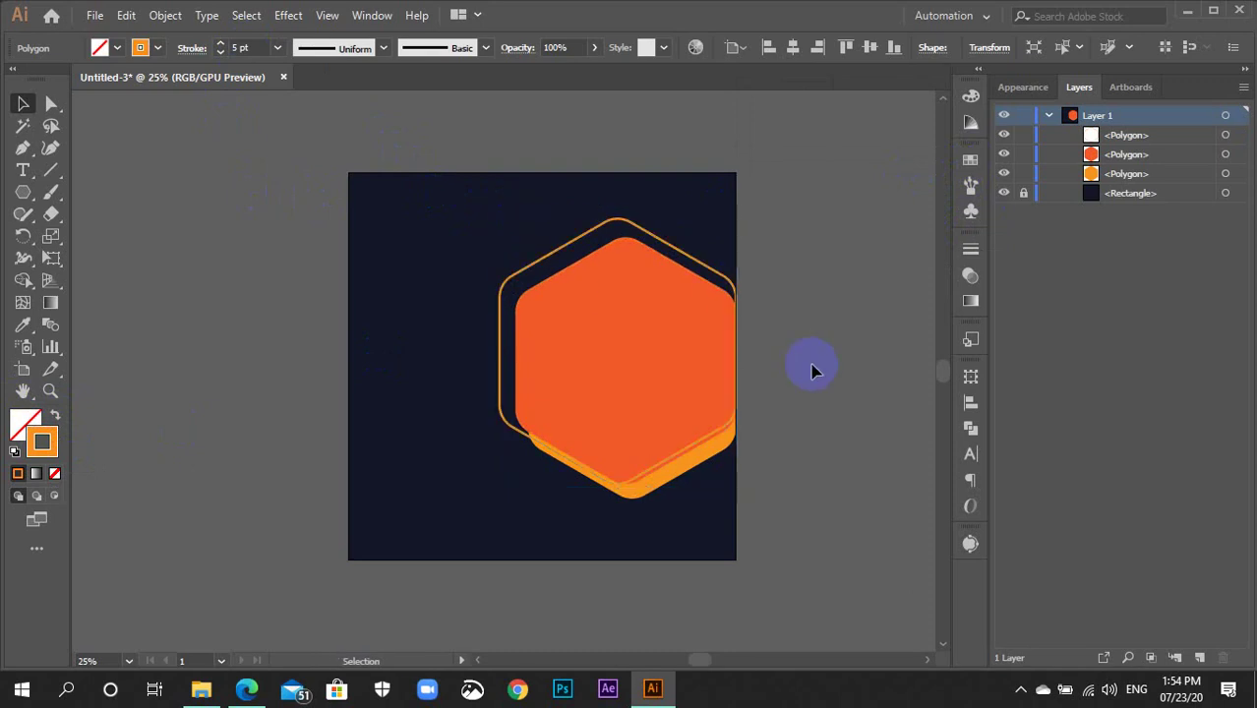
left_click(700, 269)
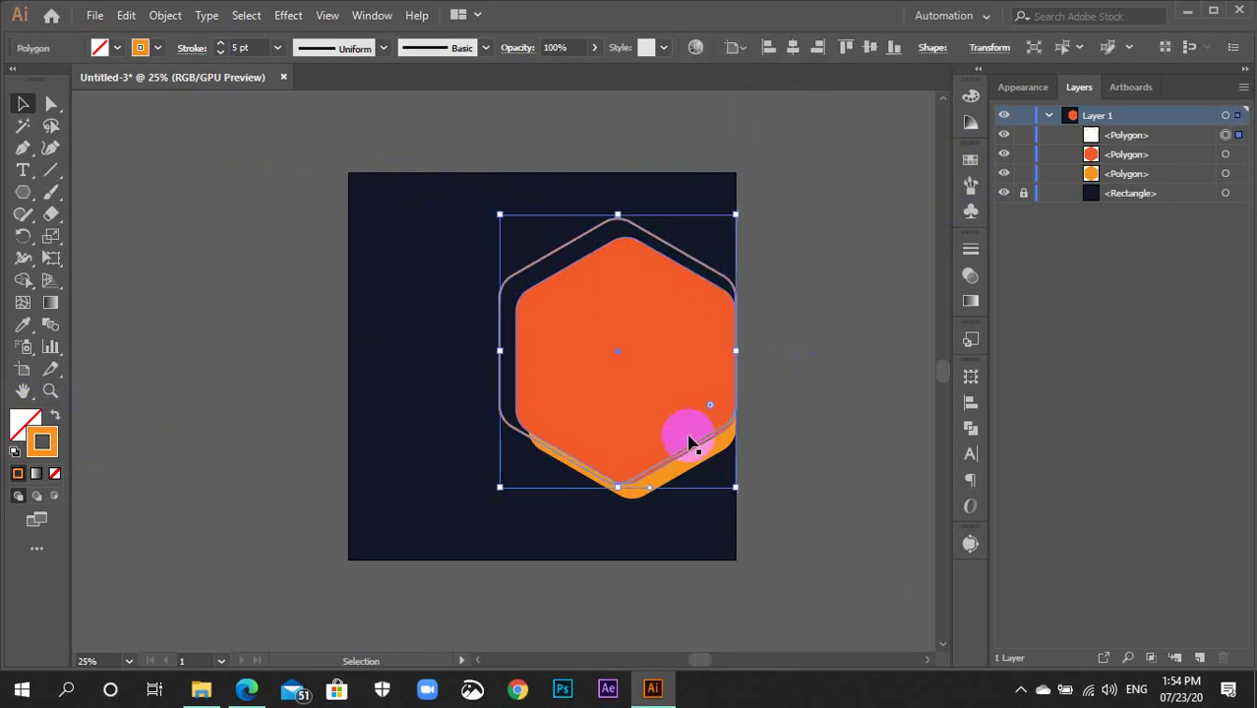
left_click_drag(691, 441, 691, 445)
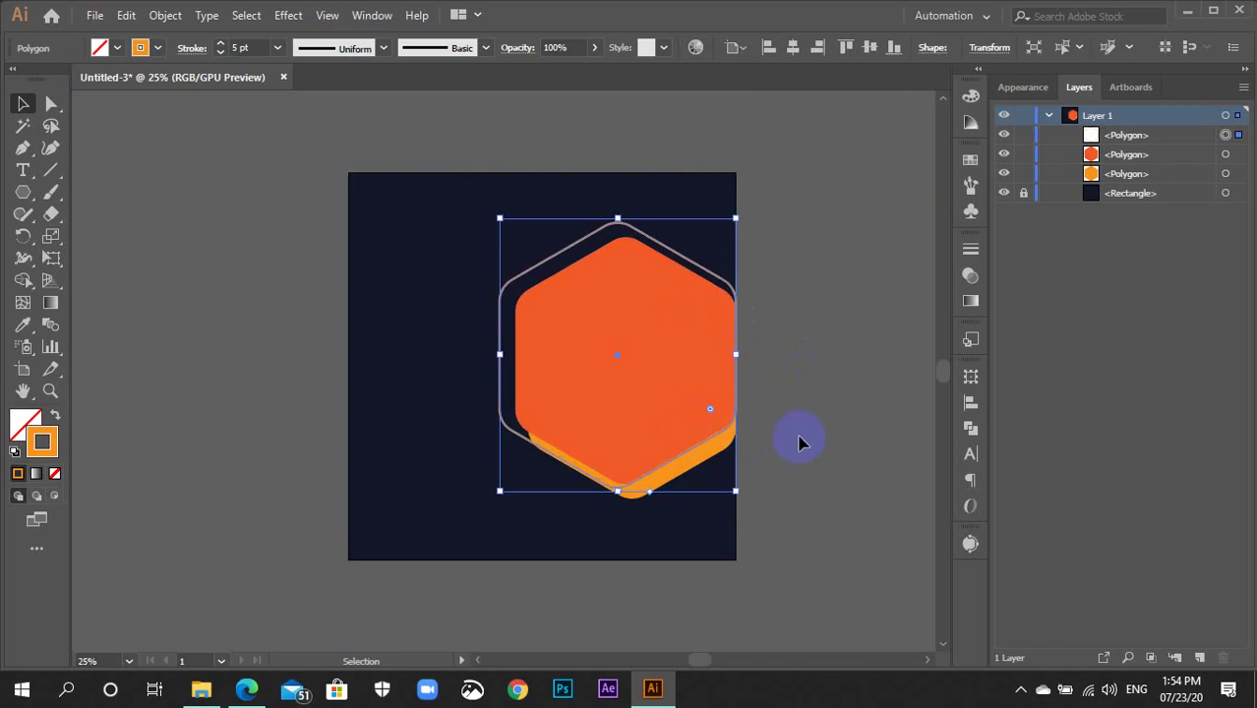
left_click(798, 441)
left_click(630, 362)
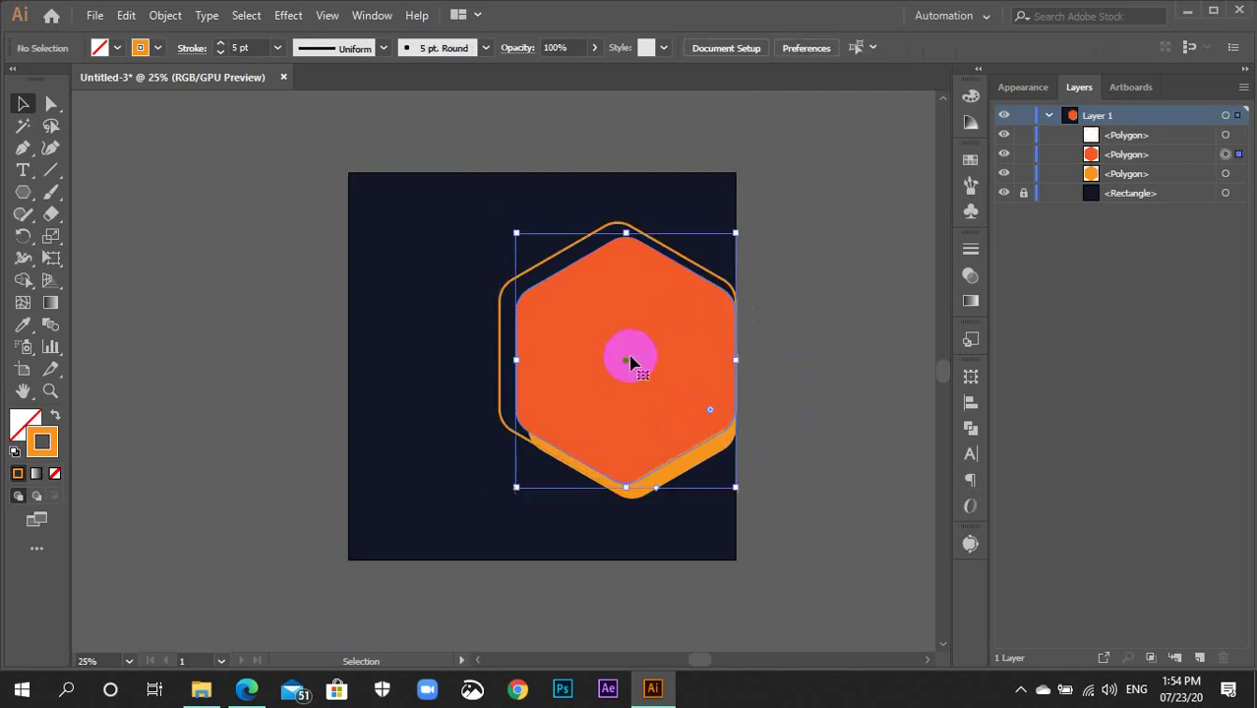
left_click(831, 373)
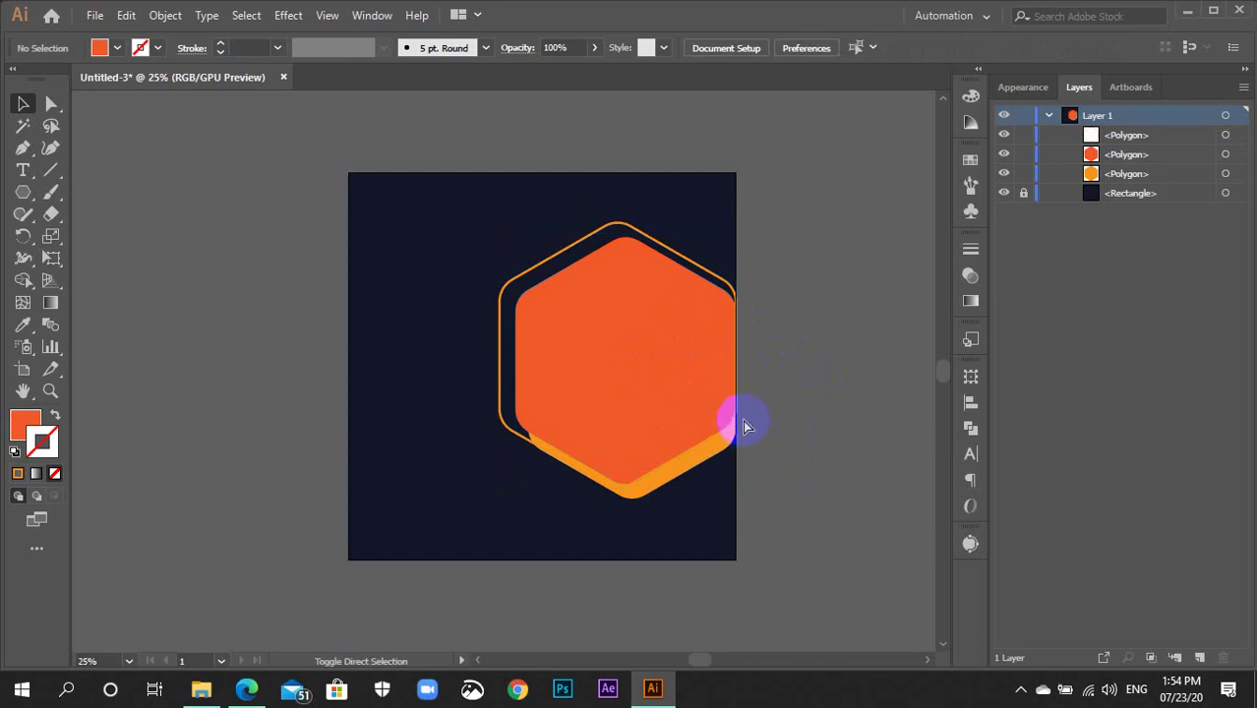
Open the Place dialog and browse New Volume (F:) into the Work Elements folder
key("shift+ctrl+p")
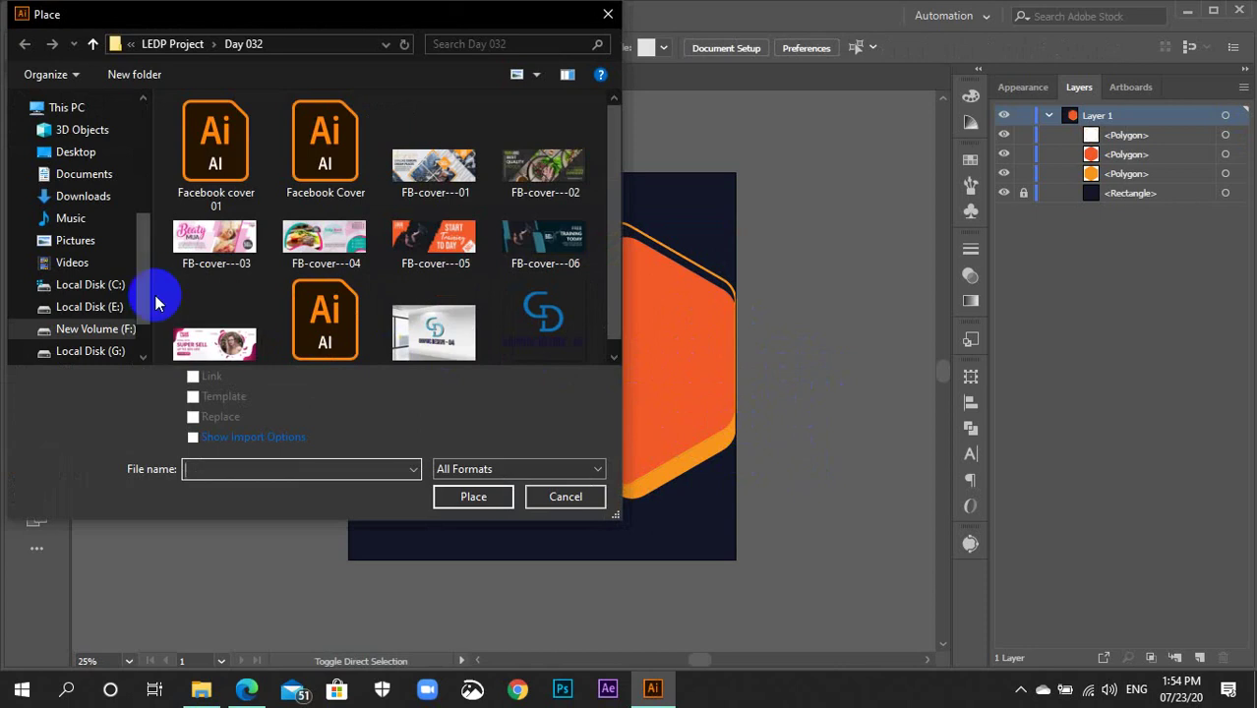
left_click(113, 332)
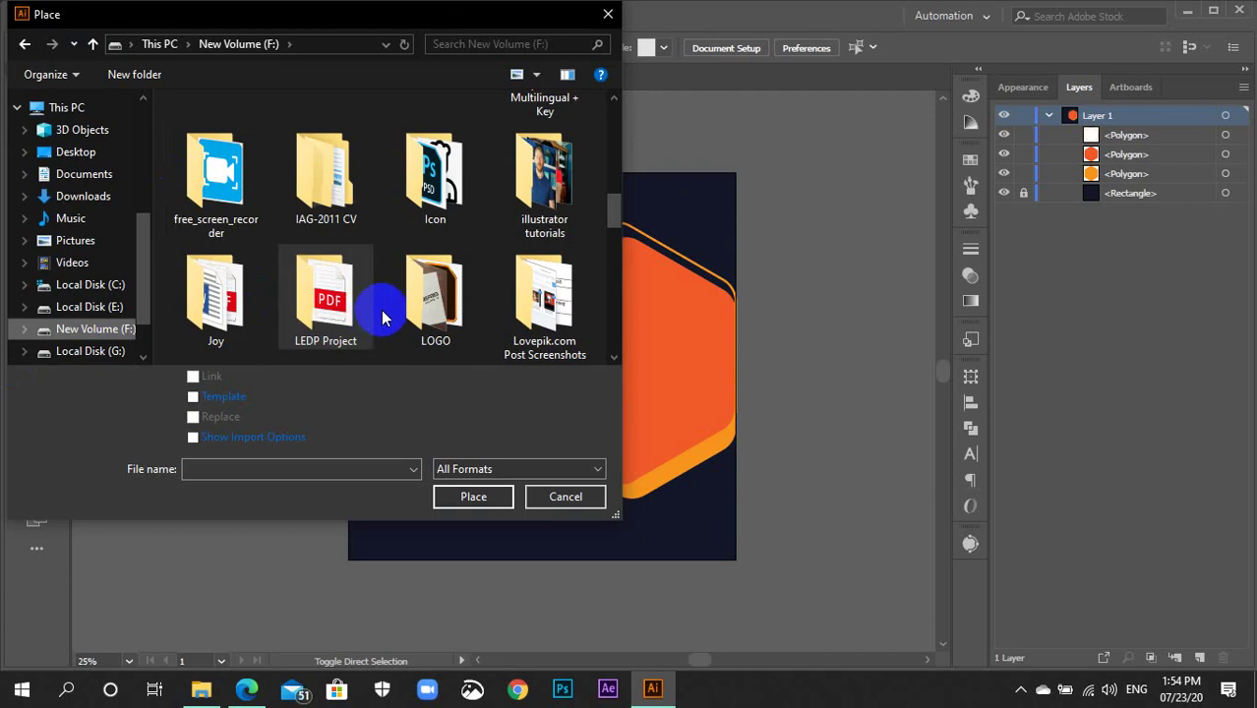
scroll(381, 310, "down", 5)
scroll(405, 299, "down", 5)
scroll(464, 270, "up", 2)
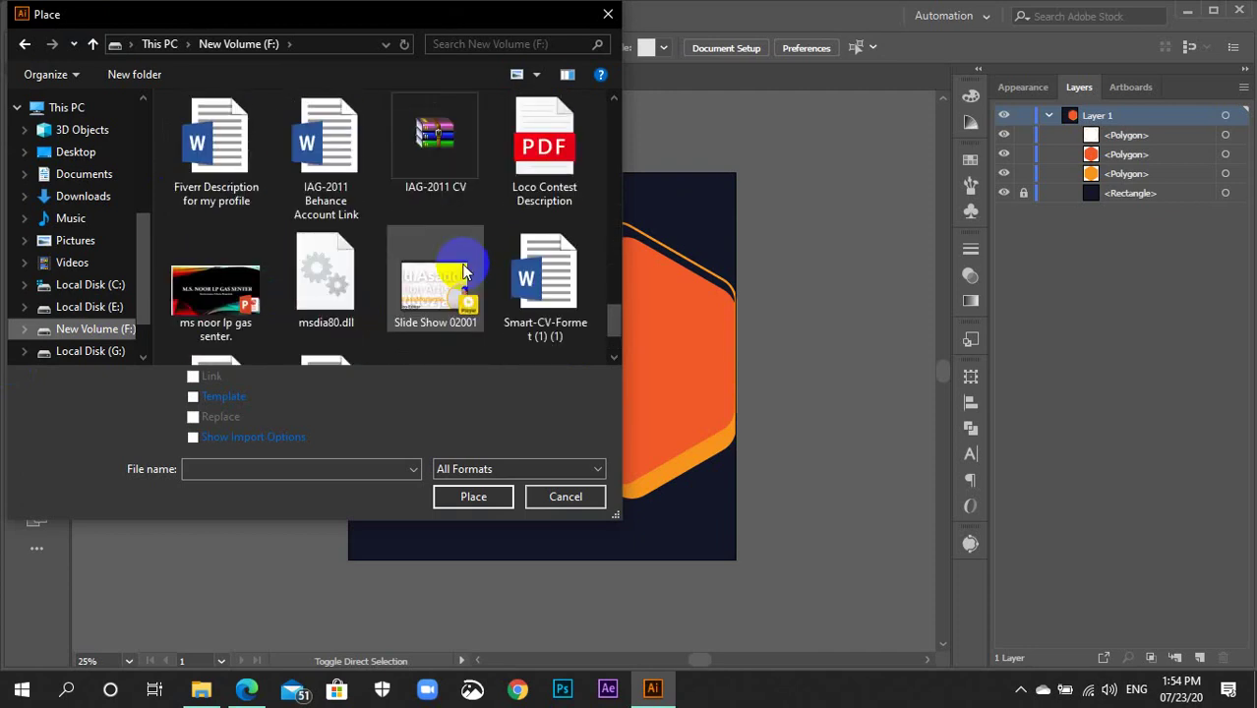
scroll(464, 270, "up", 5)
left_click(243, 283)
double_click(242, 282)
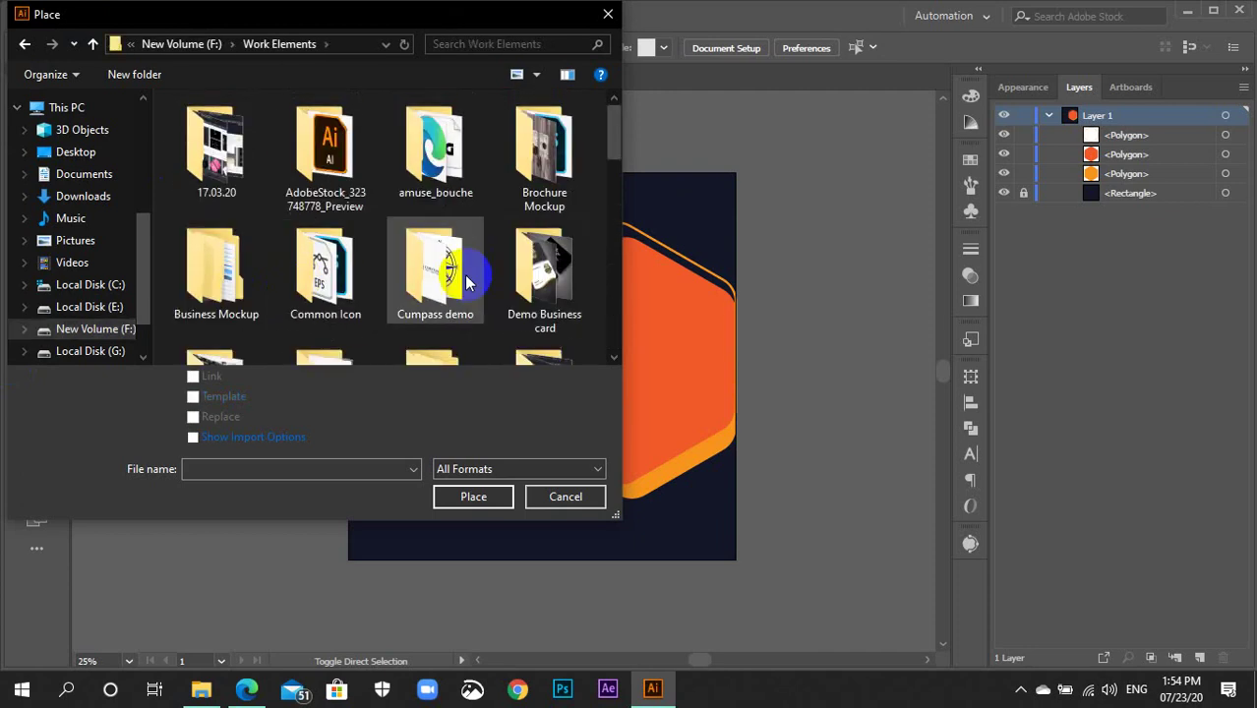
scroll(464, 274, "down", 3)
scroll(465, 276, "down", 3)
scroll(466, 276, "down", 3)
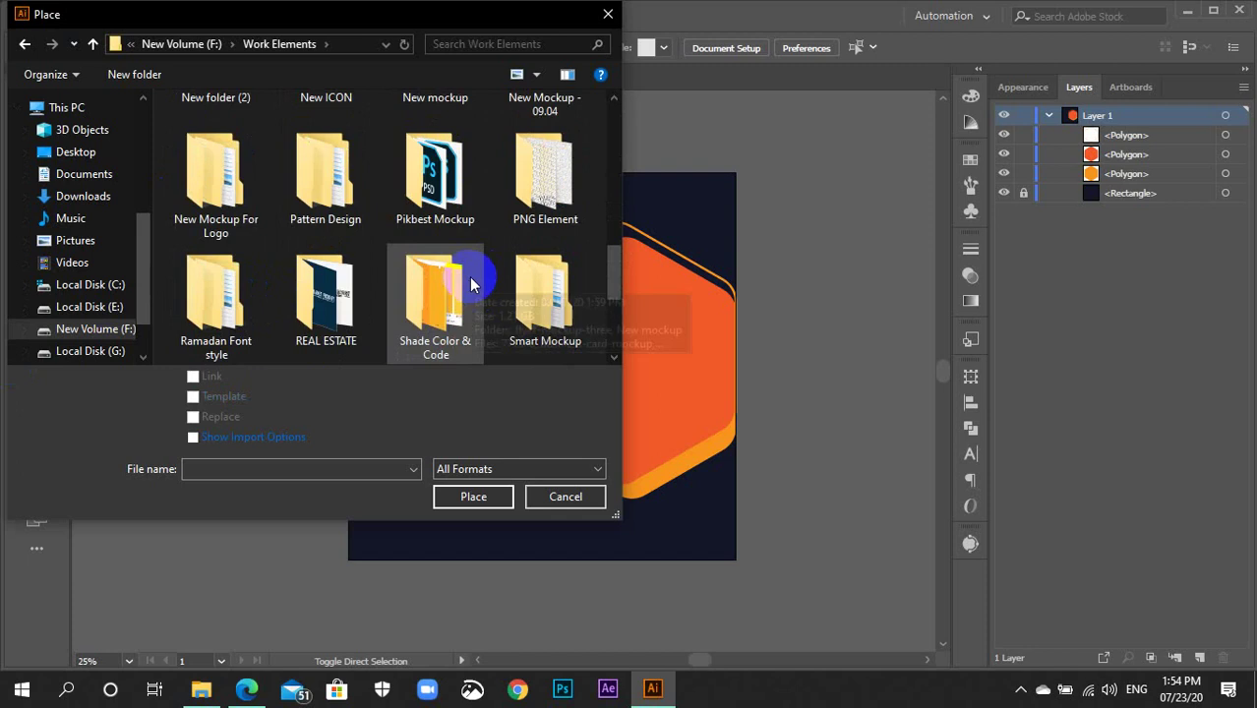
scroll(466, 276, "up", 3)
scroll(470, 276, "up", 2)
Choose the photo of the woman in a hat from Image For work and place it
double_click(518, 184)
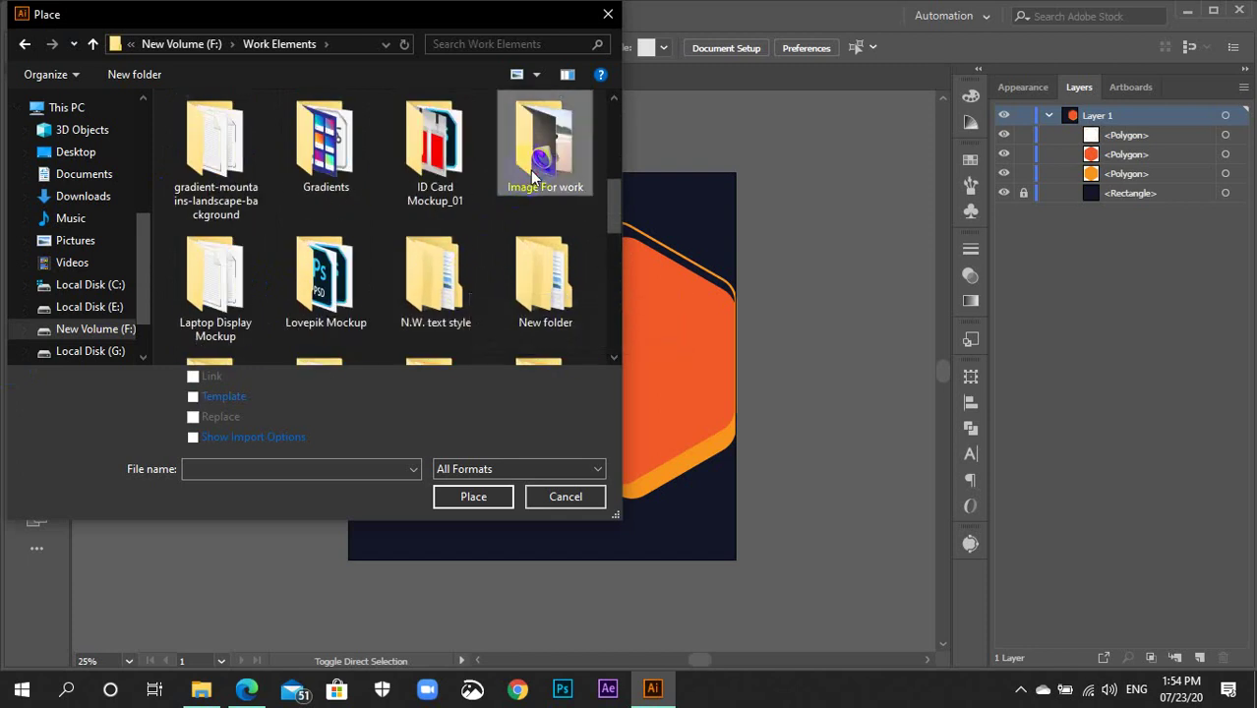
scroll(509, 224, "down", 3)
scroll(508, 224, "down", 3)
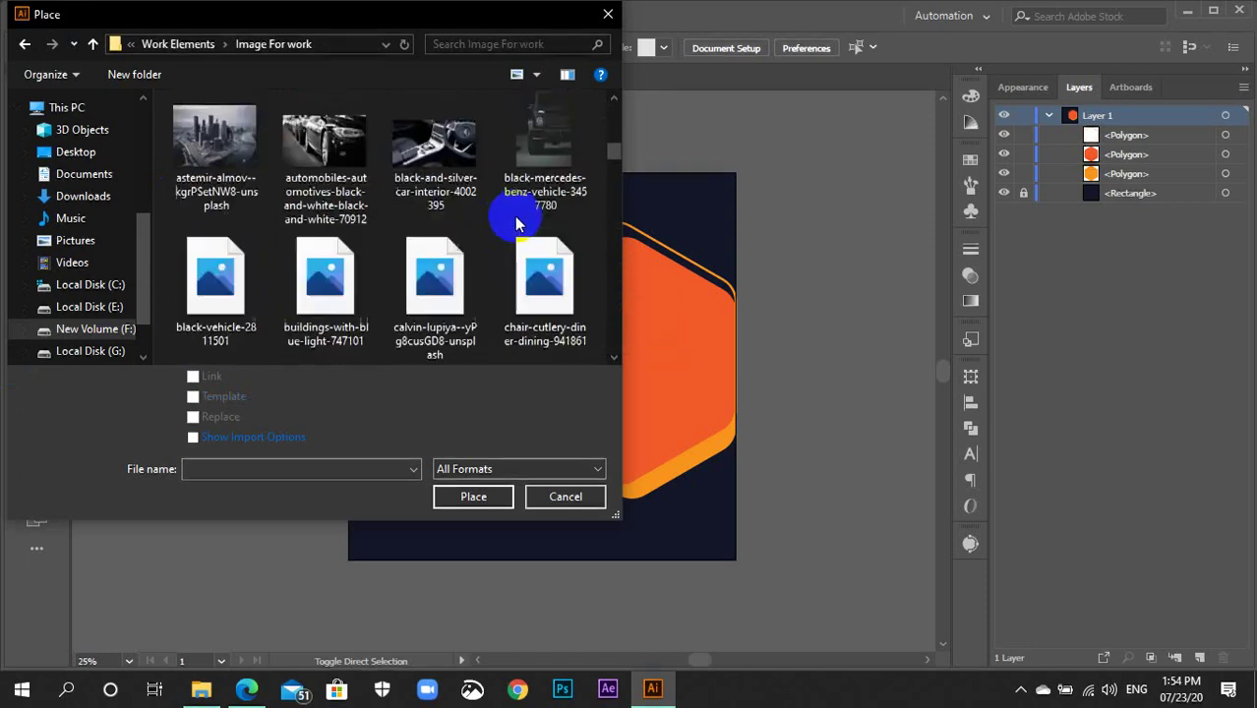
scroll(511, 225, "down", 3)
scroll(518, 224, "up", 2)
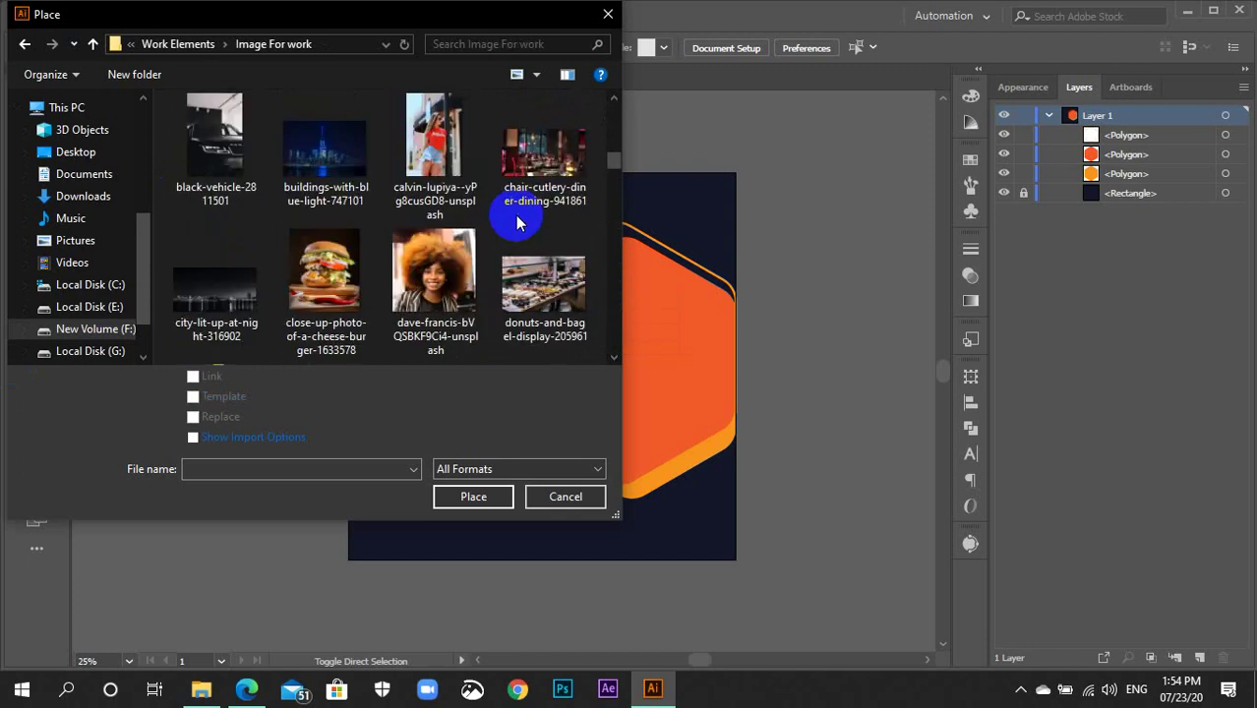
scroll(518, 225, "down", 2)
scroll(518, 224, "down", 2)
scroll(518, 224, "down", 2)
scroll(518, 224, "down", 3)
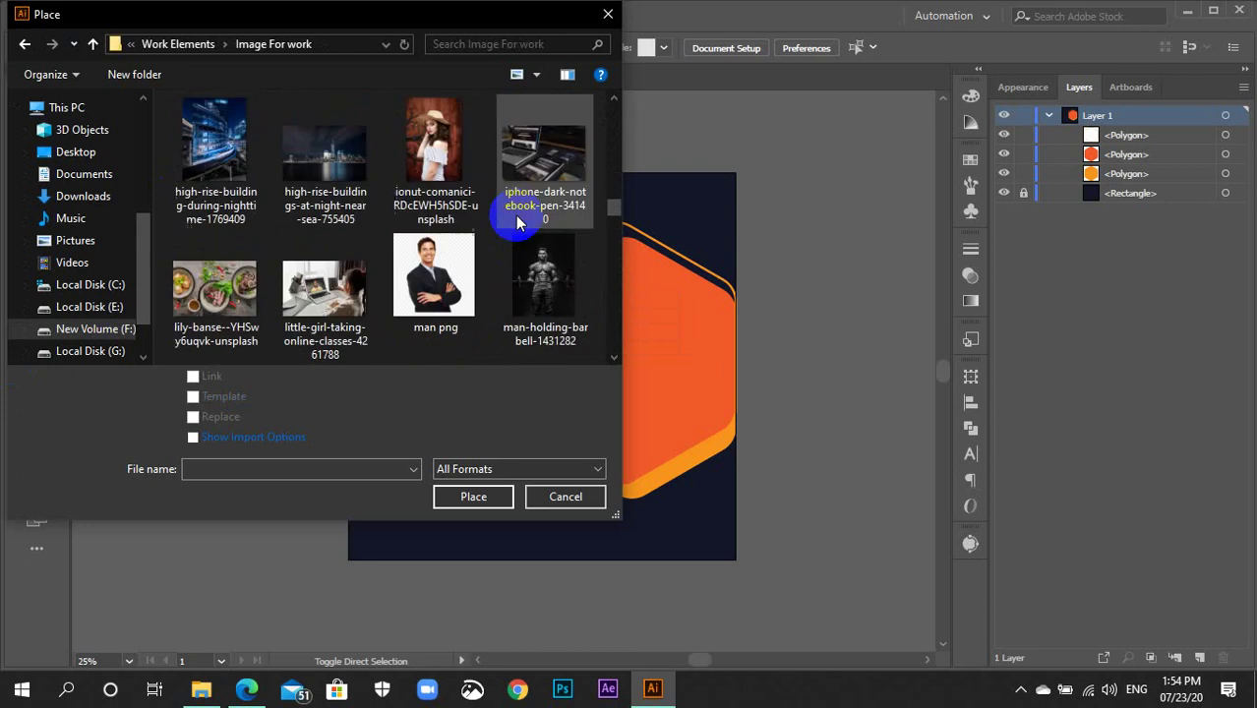
left_click(434, 158)
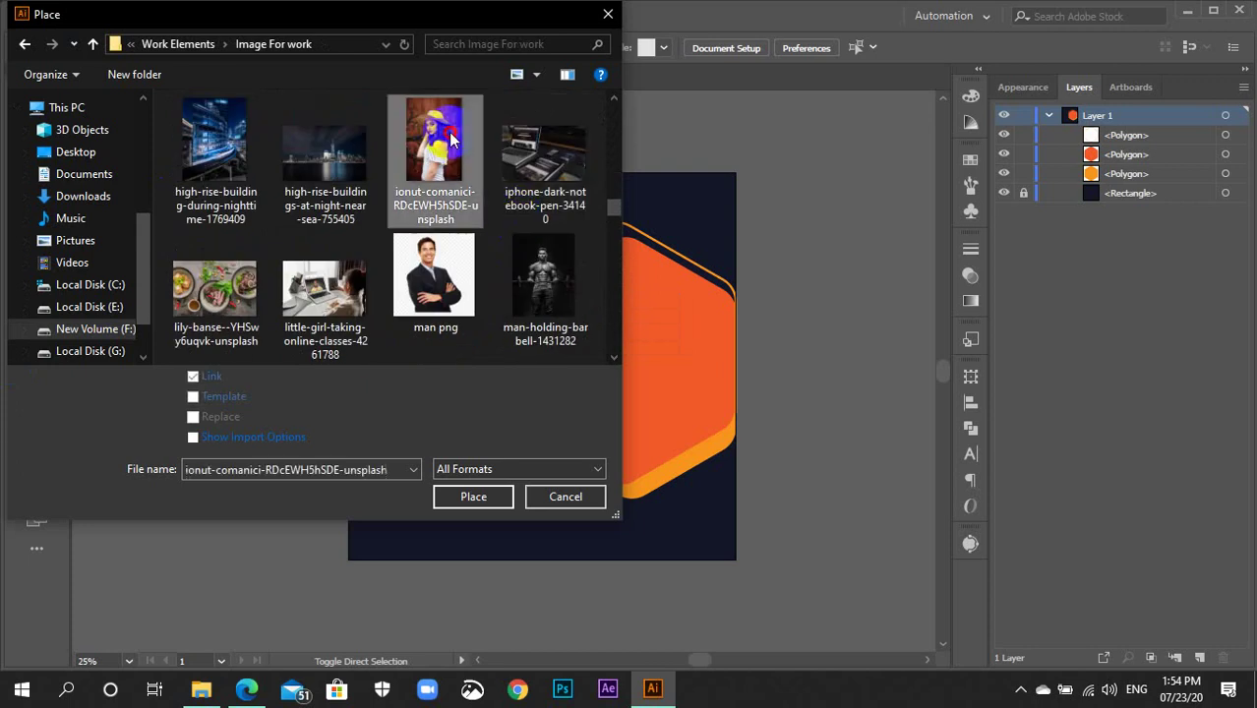
left_click(471, 496)
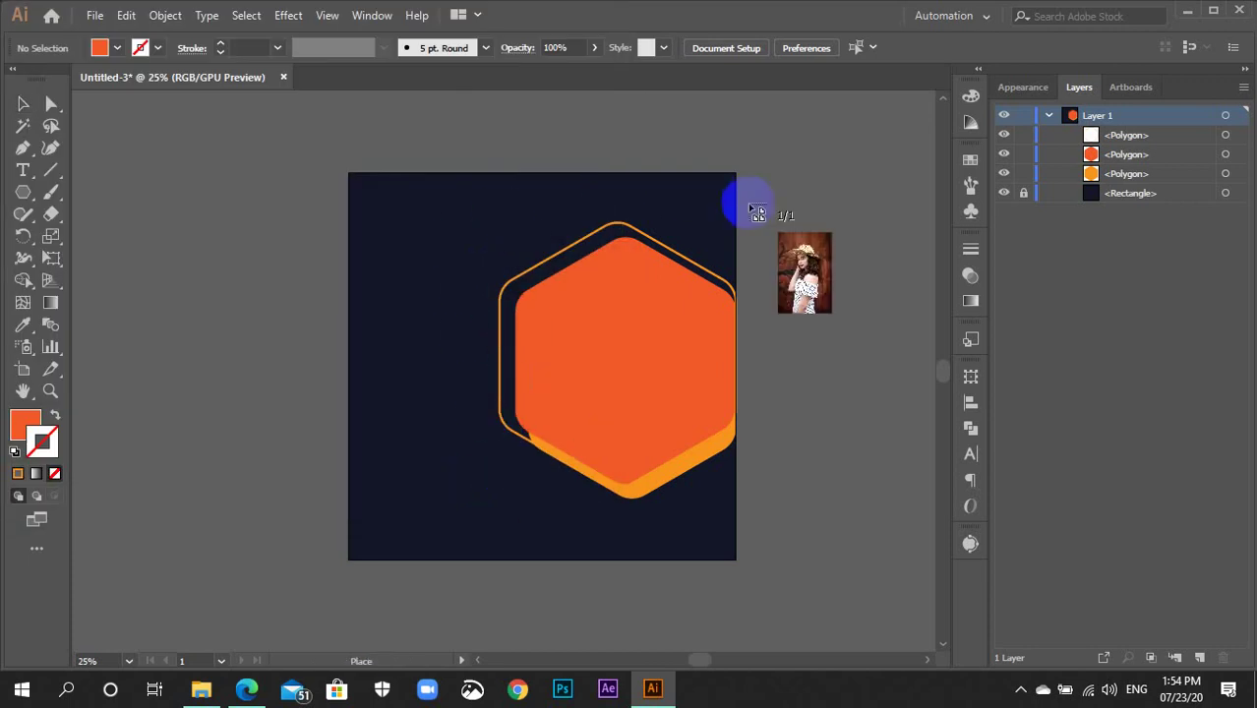
Drop the photo beside the artboard and embed it into the document
key("Escape")
key("ctrl+minus")
key("ctrl+minus")
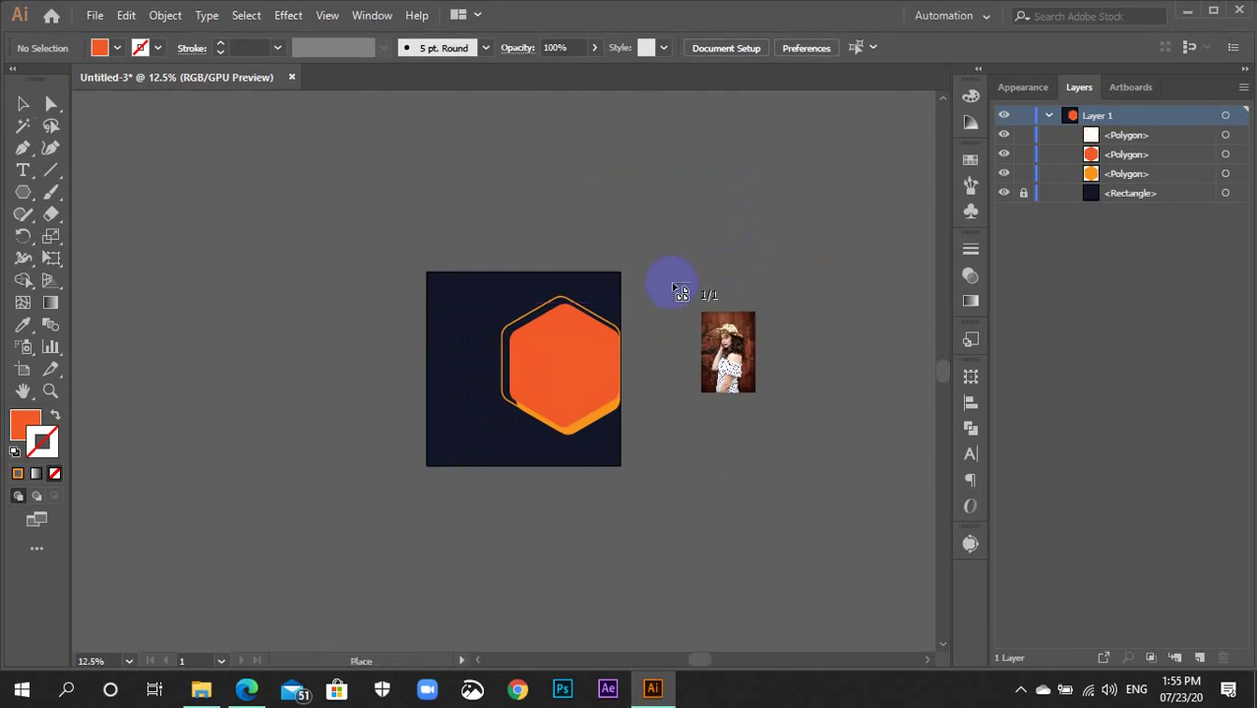
left_click(645, 218)
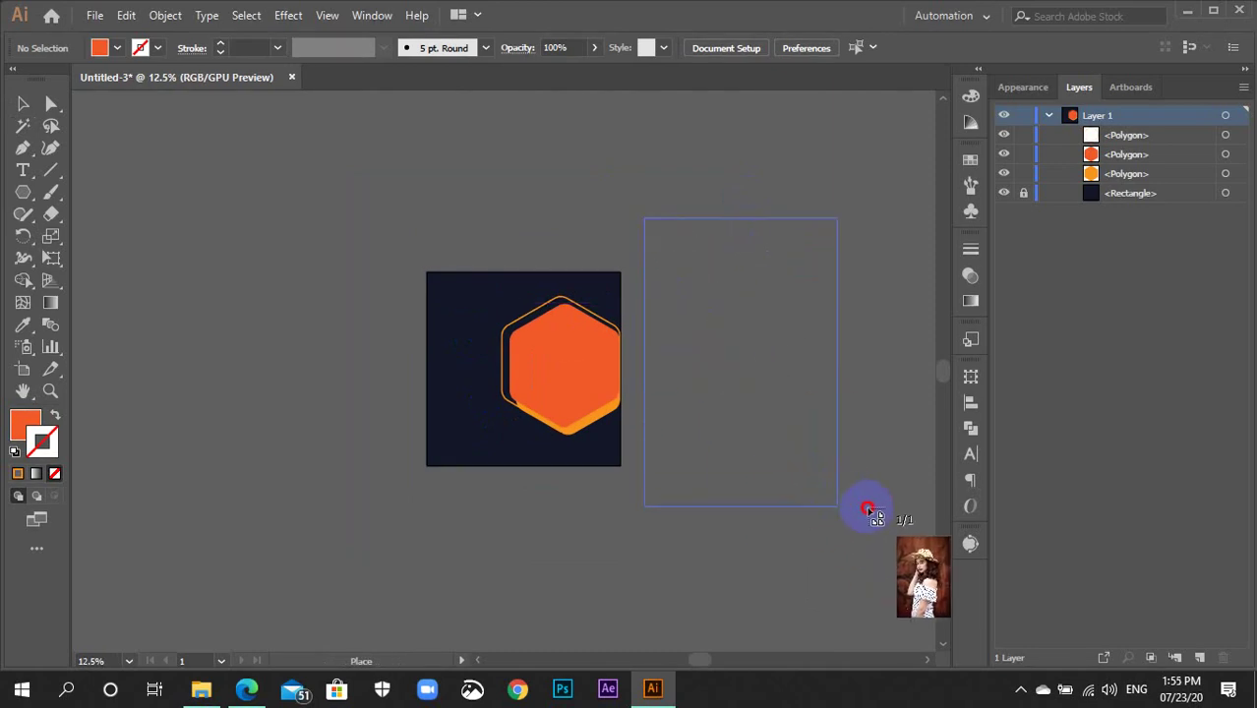
left_click_drag(645, 219, 869, 512)
left_click(780, 332)
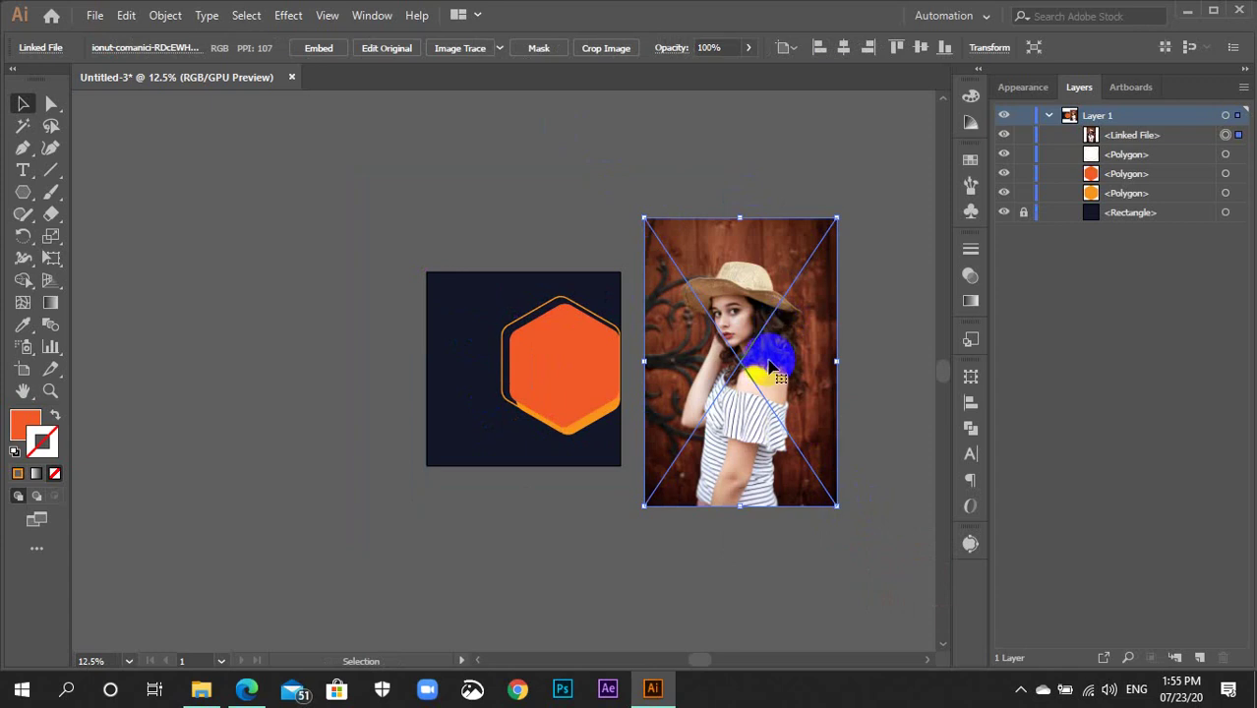
left_click(696, 199)
left_click(770, 376)
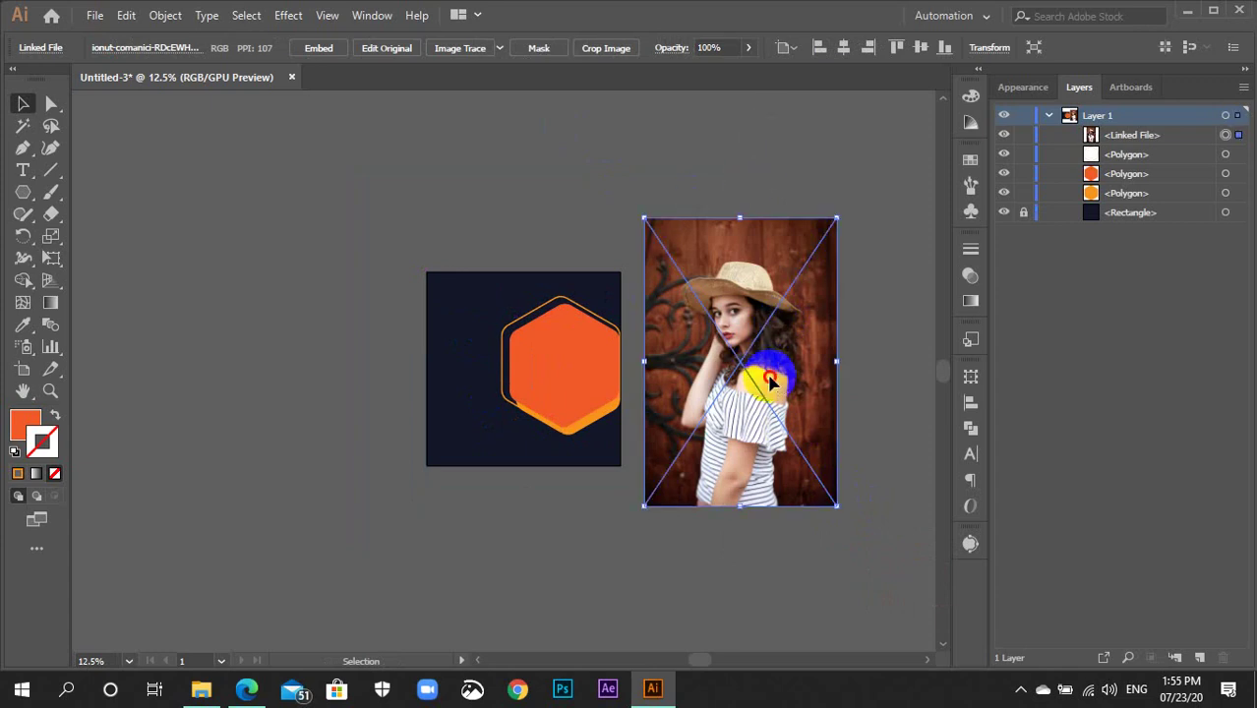
left_click(320, 52)
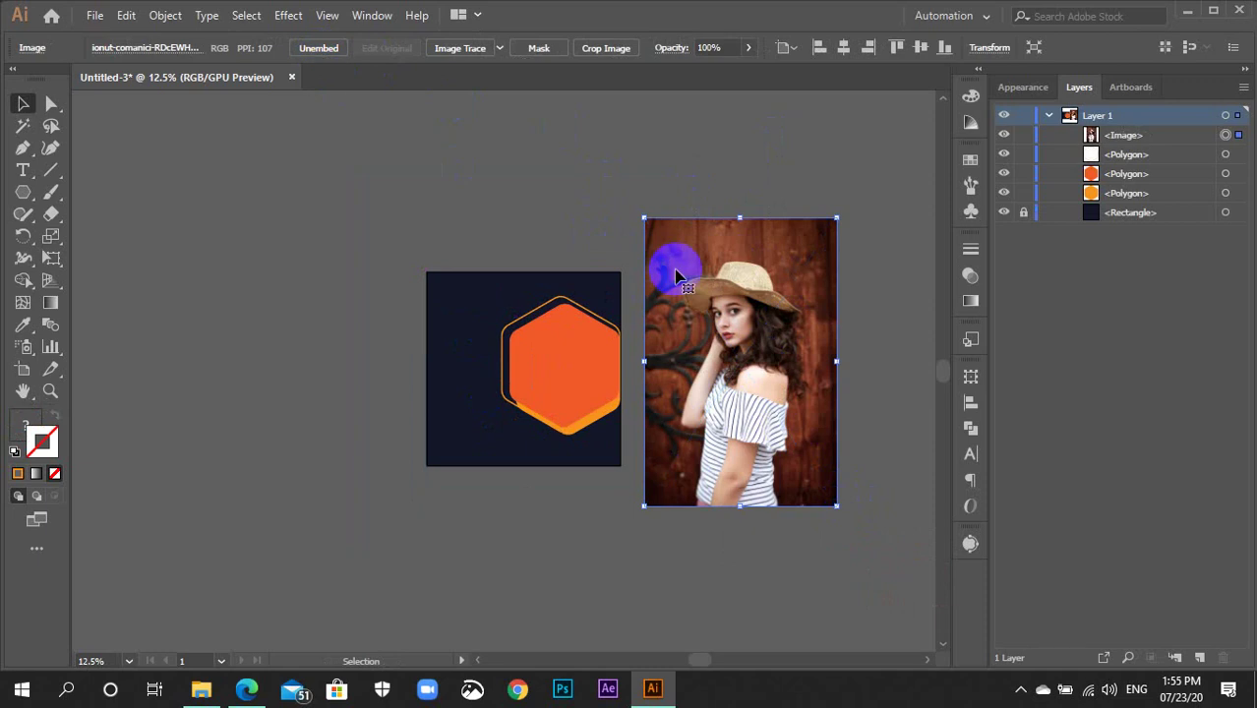
Move the photo onto the artboard's right half and scale it down proportionally
key("ctrl+equal")
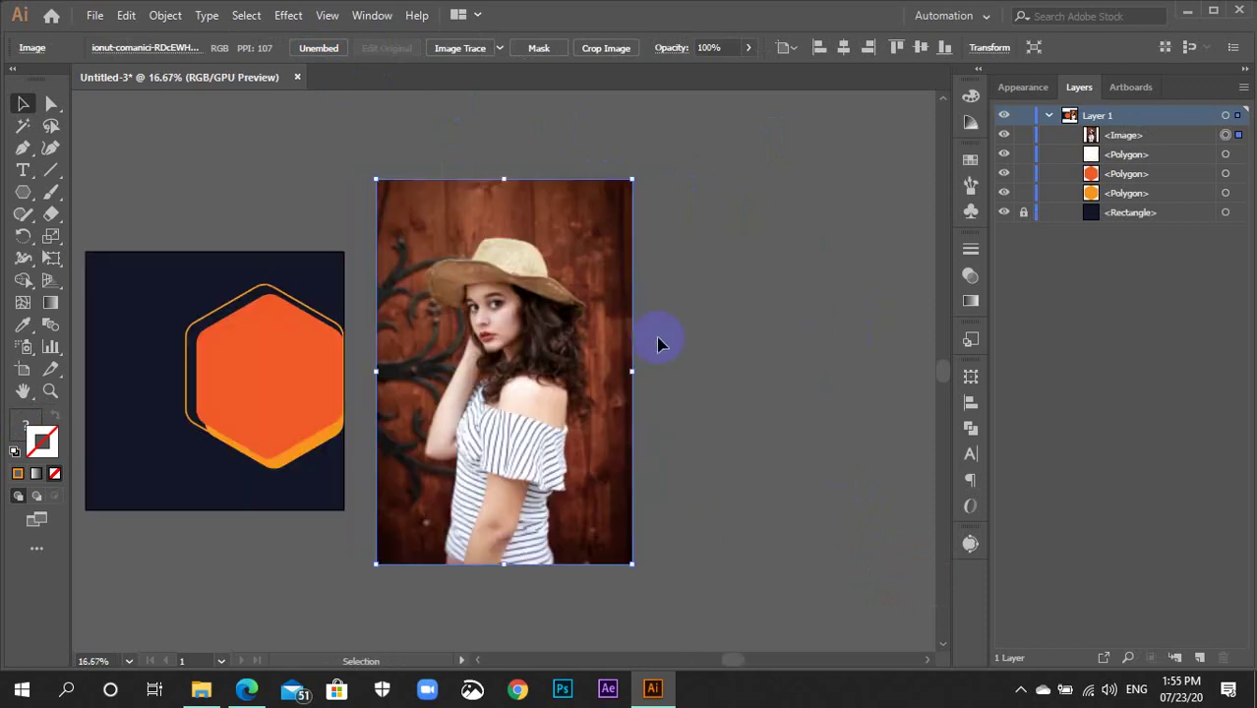
scroll(649, 347, "left", 2)
scroll(668, 352, "left", 1)
left_click_drag(682, 356, 461, 376)
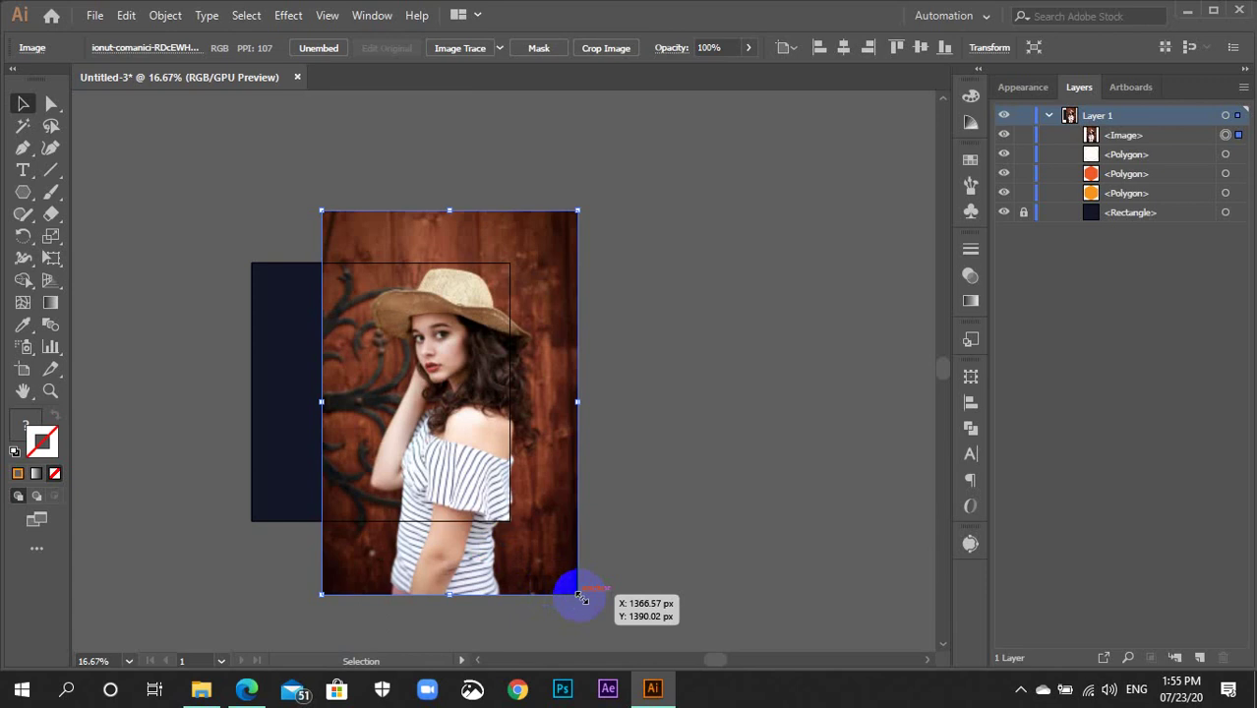
left_click_drag(579, 595, 541, 526)
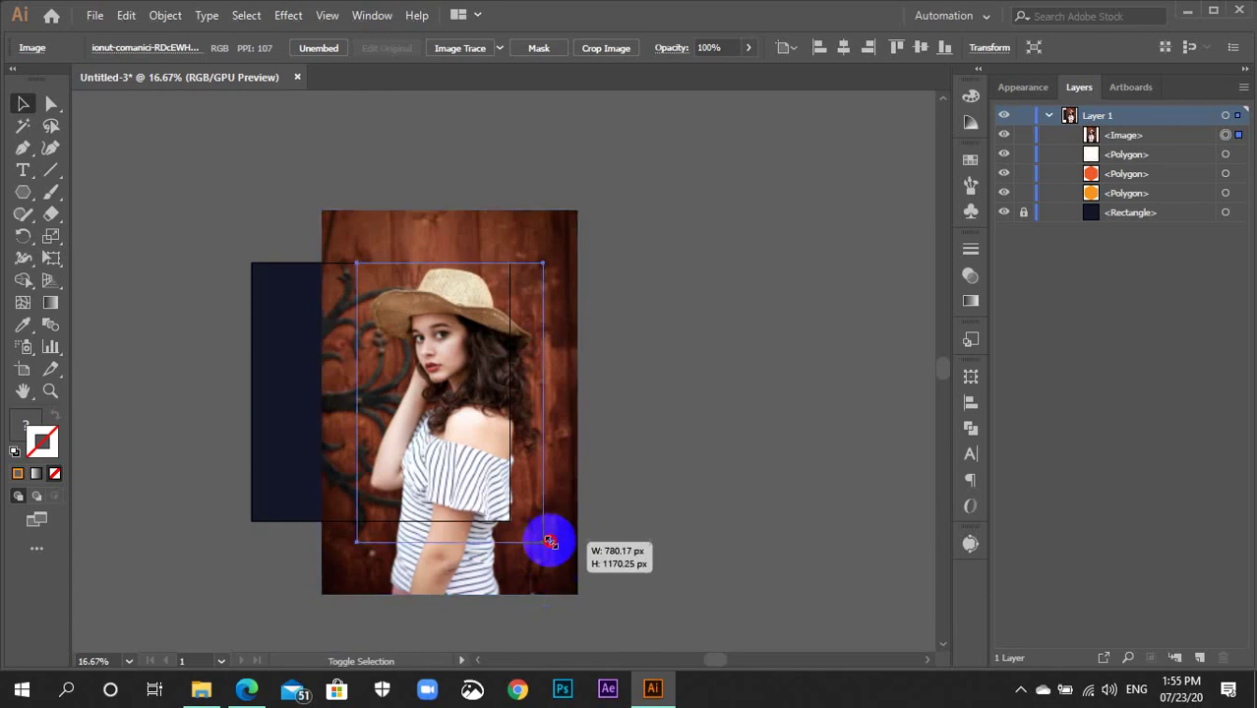
key("ctrl+equal")
key("ctrl+equal")
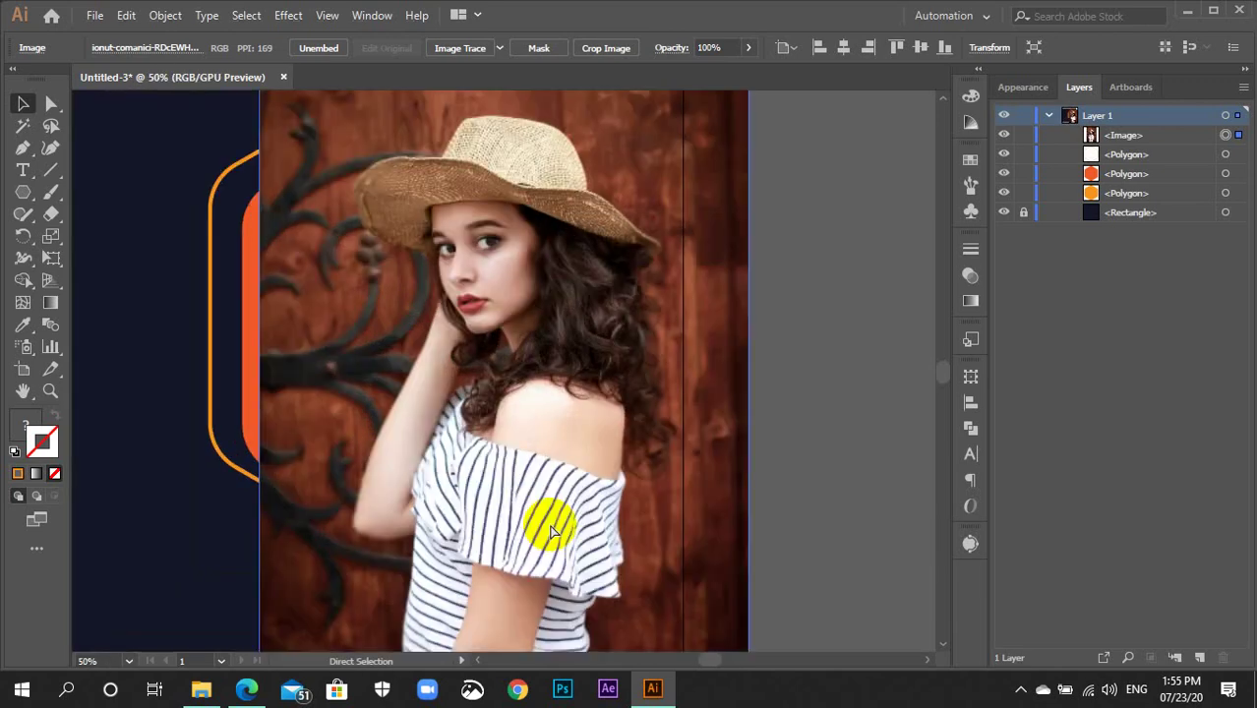
key("ctrl+minus")
left_click_drag(558, 492, 530, 490)
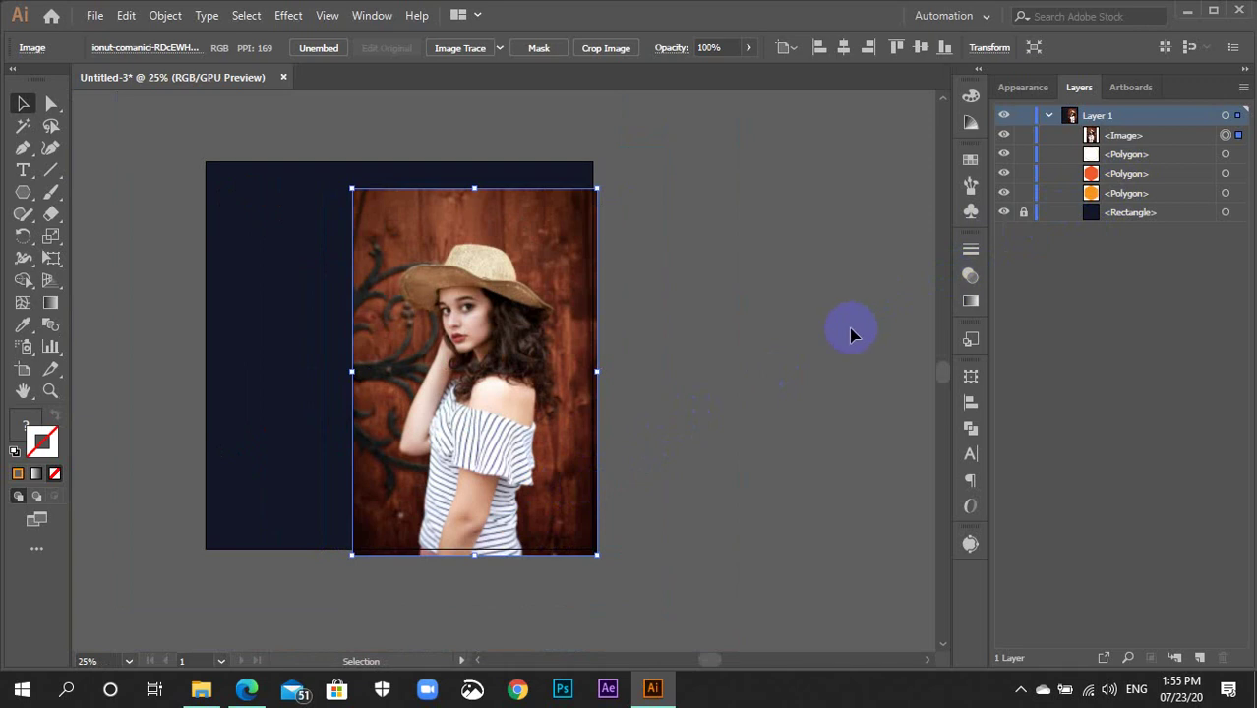
left_click(489, 396)
right_click(490, 392)
mouse_move(544, 543)
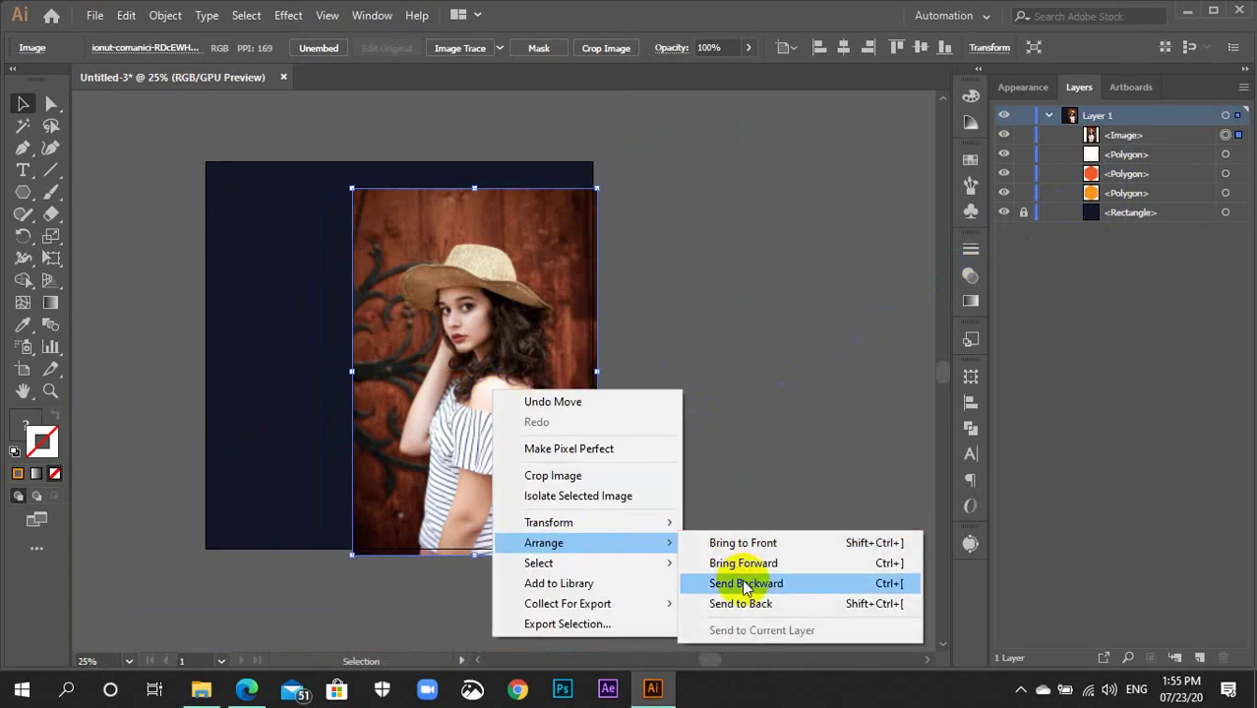
Send the portrait photo backward behind the outline hexagon and the filled hexagon
left_click(896, 586)
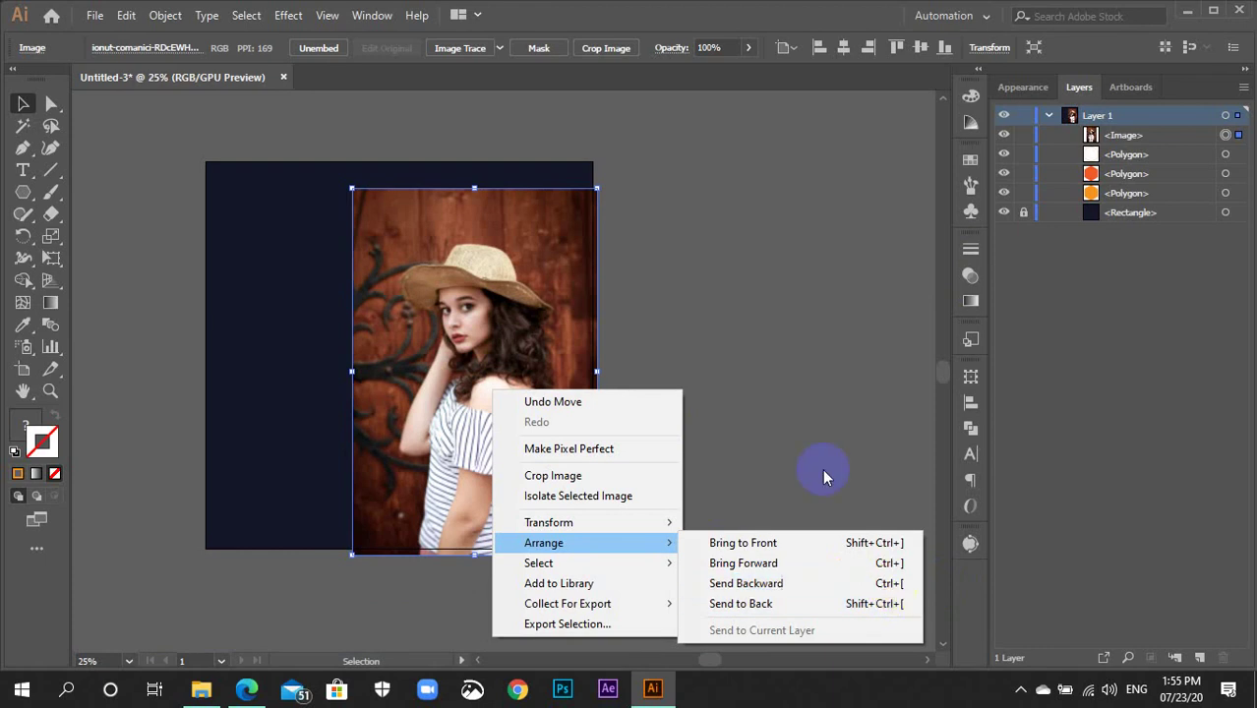
left_click(609, 384)
left_click(497, 366)
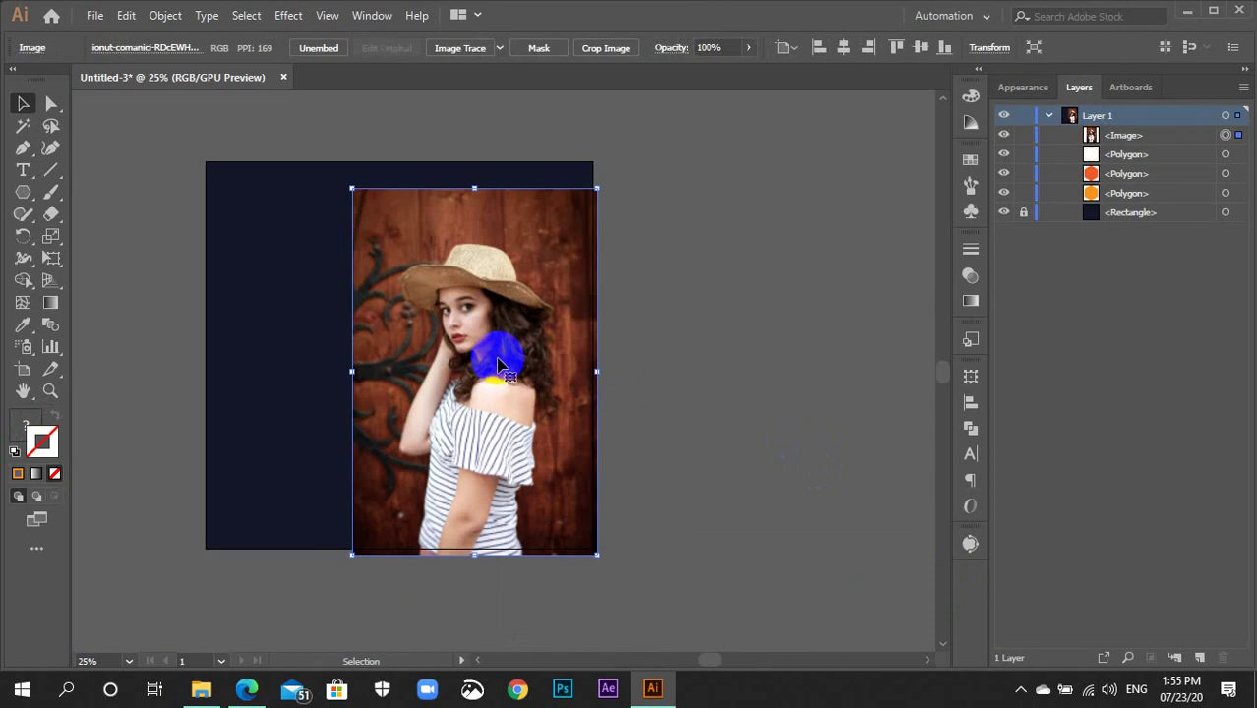
key("ctrl+bracketleft")
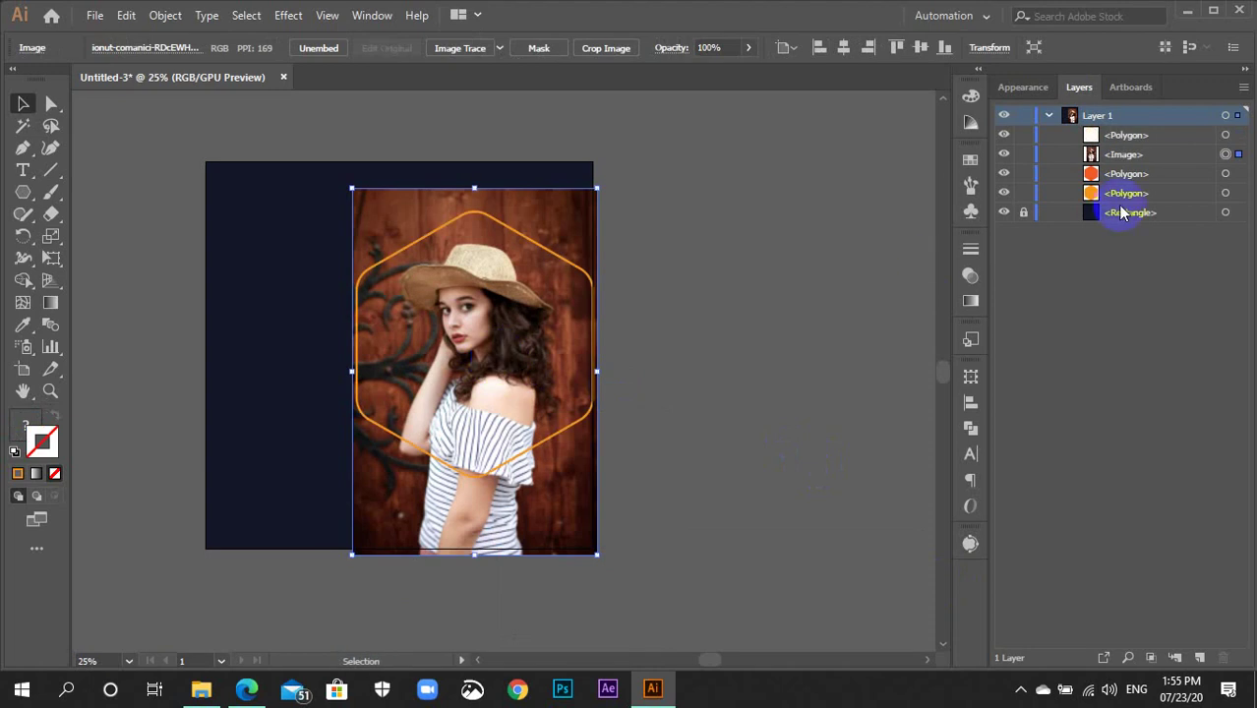
left_click(436, 415, "ctrl")
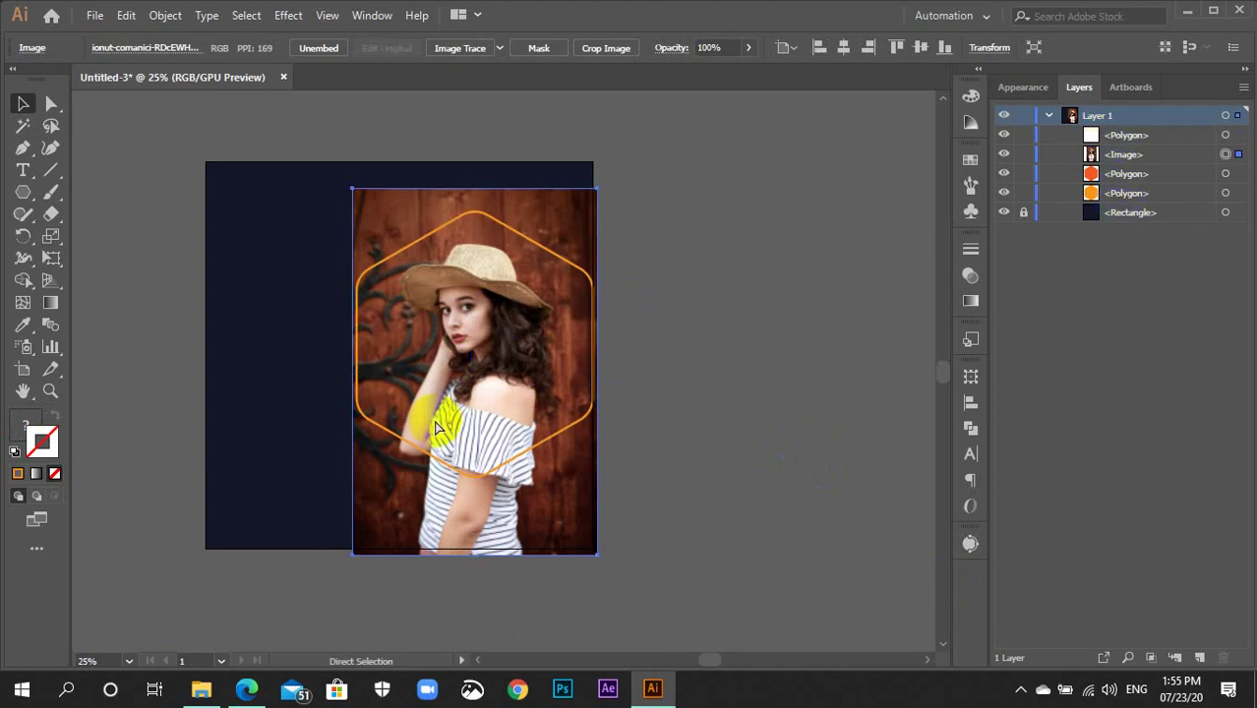
key("ctrl+bracketleft")
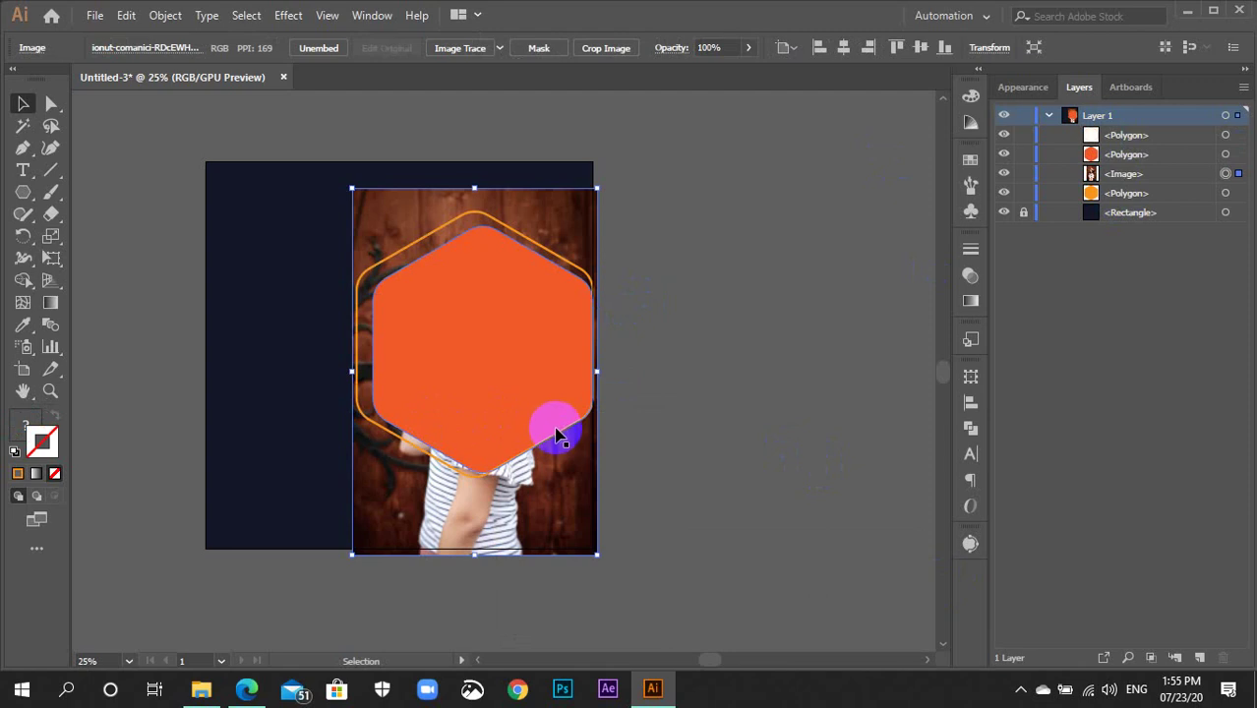
left_click(557, 435, "ctrl")
left_click(597, 376)
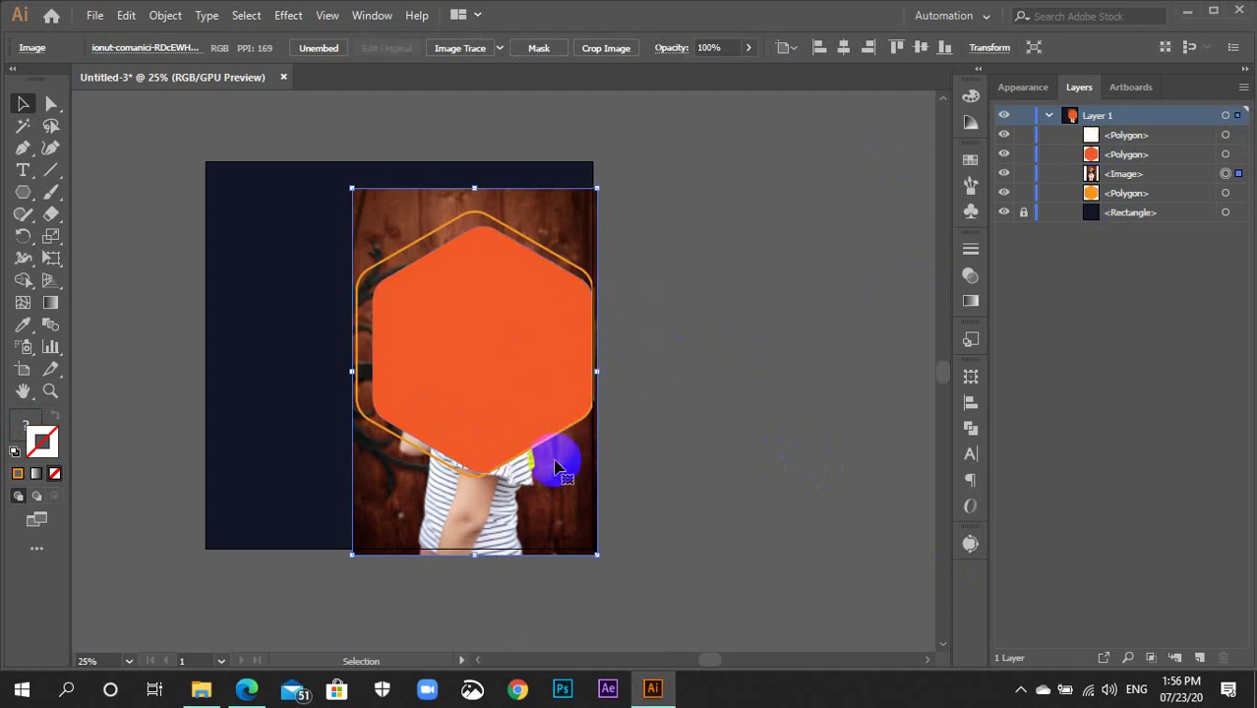
Select the portrait photo and add the filled hexagon to the selection
left_click(649, 509)
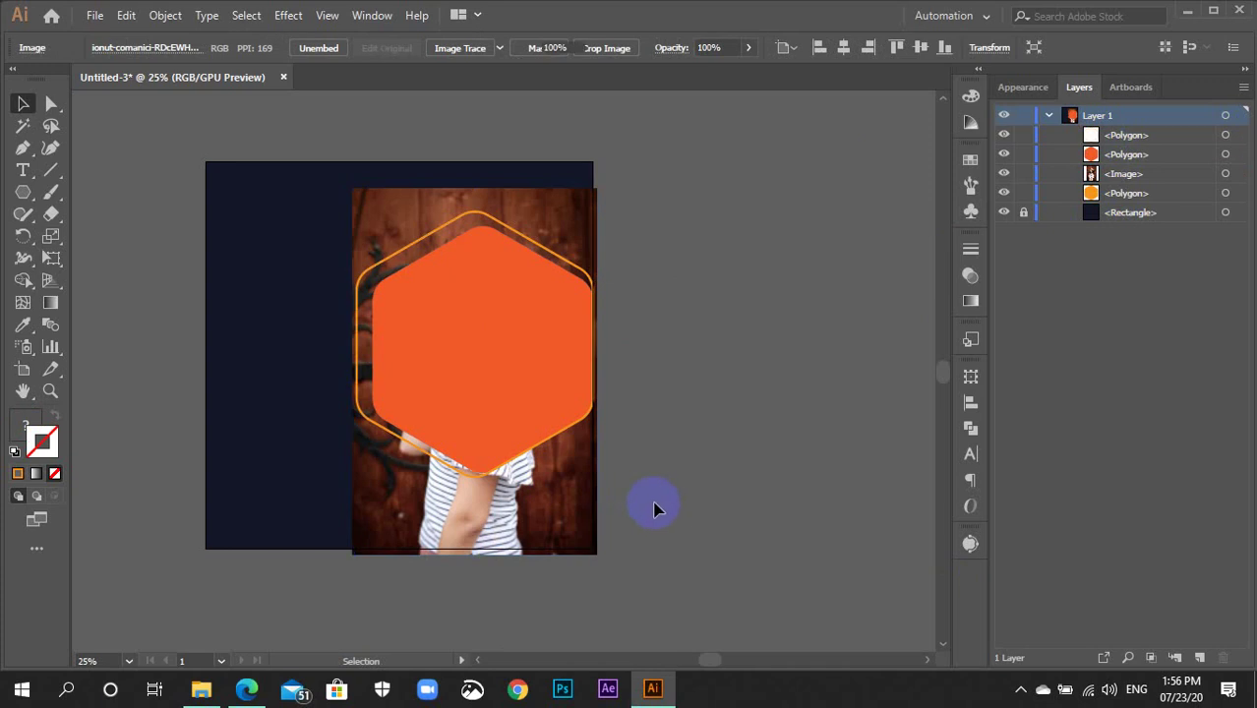
left_click(531, 508)
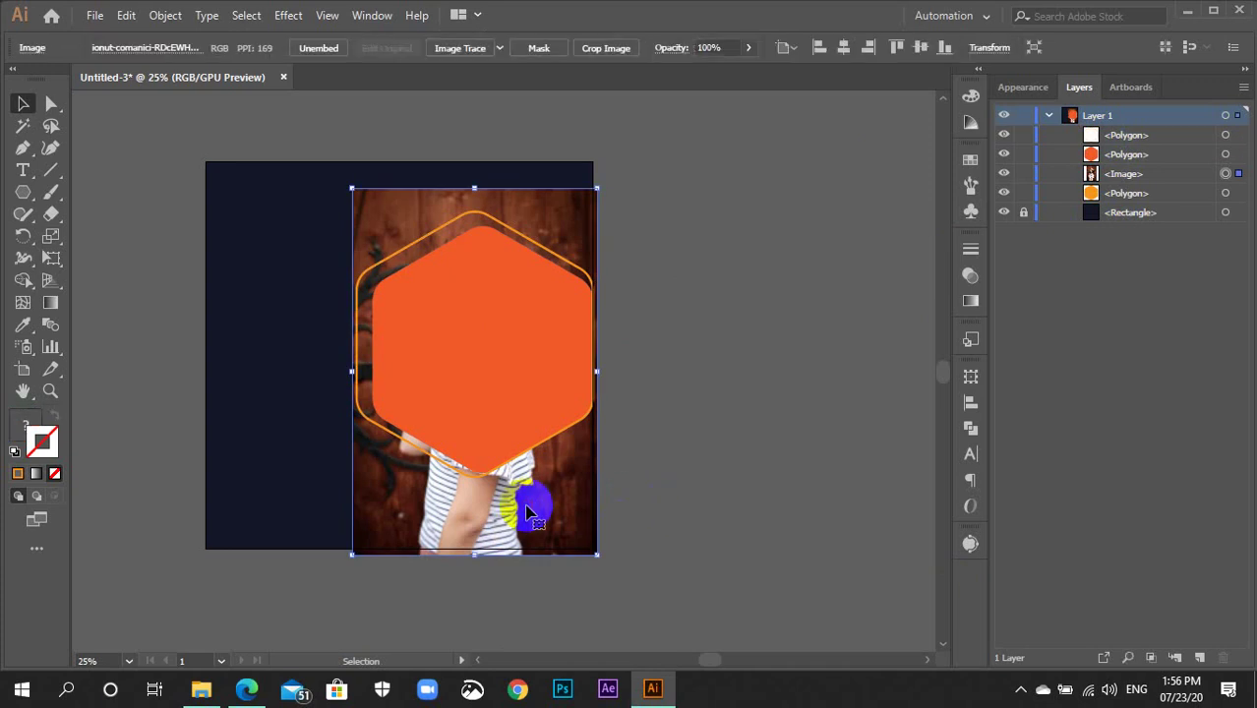
left_click(495, 362, "shift")
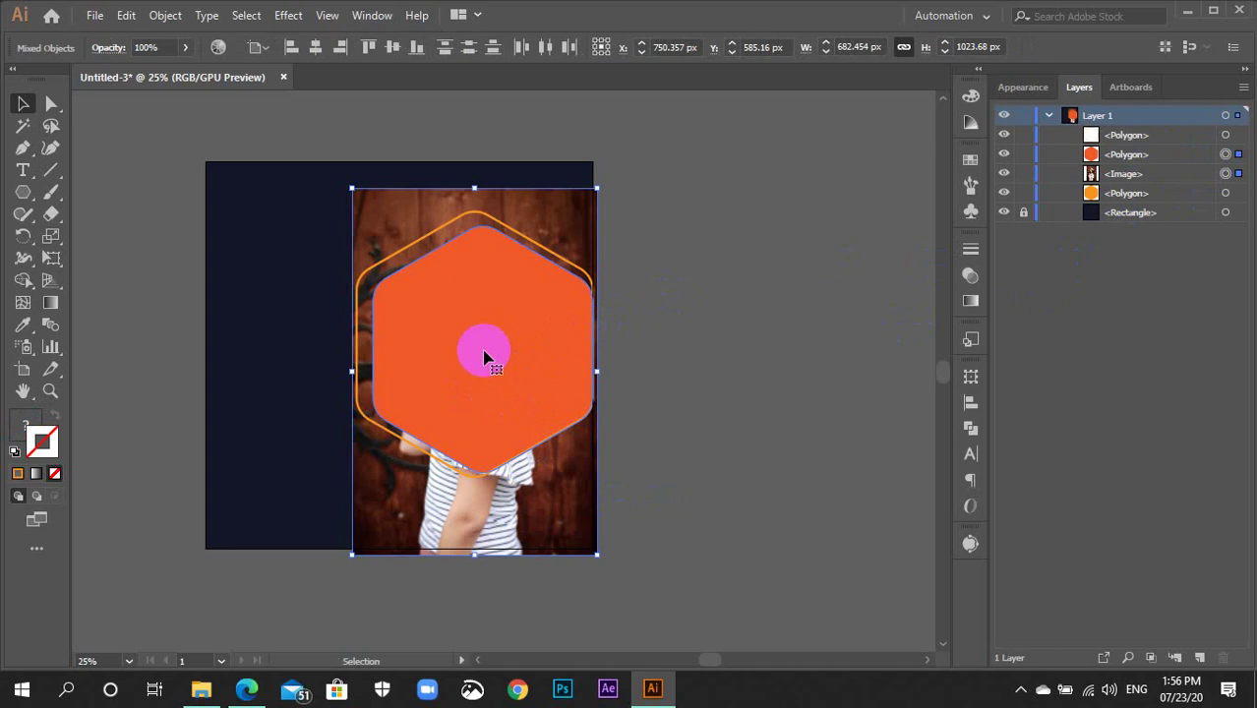
Make a clipping mask from the selected photo and hexagon, then deselect the clip group
right_click(483, 356)
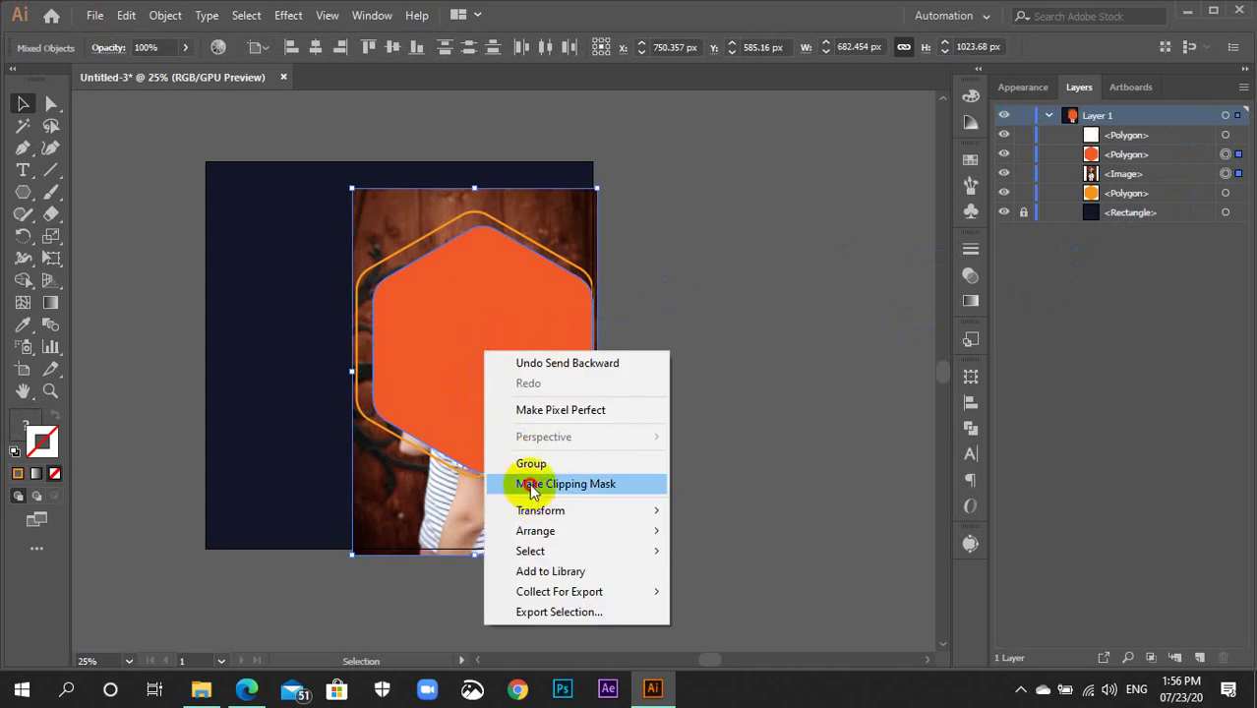
left_click(529, 482)
left_click(665, 472)
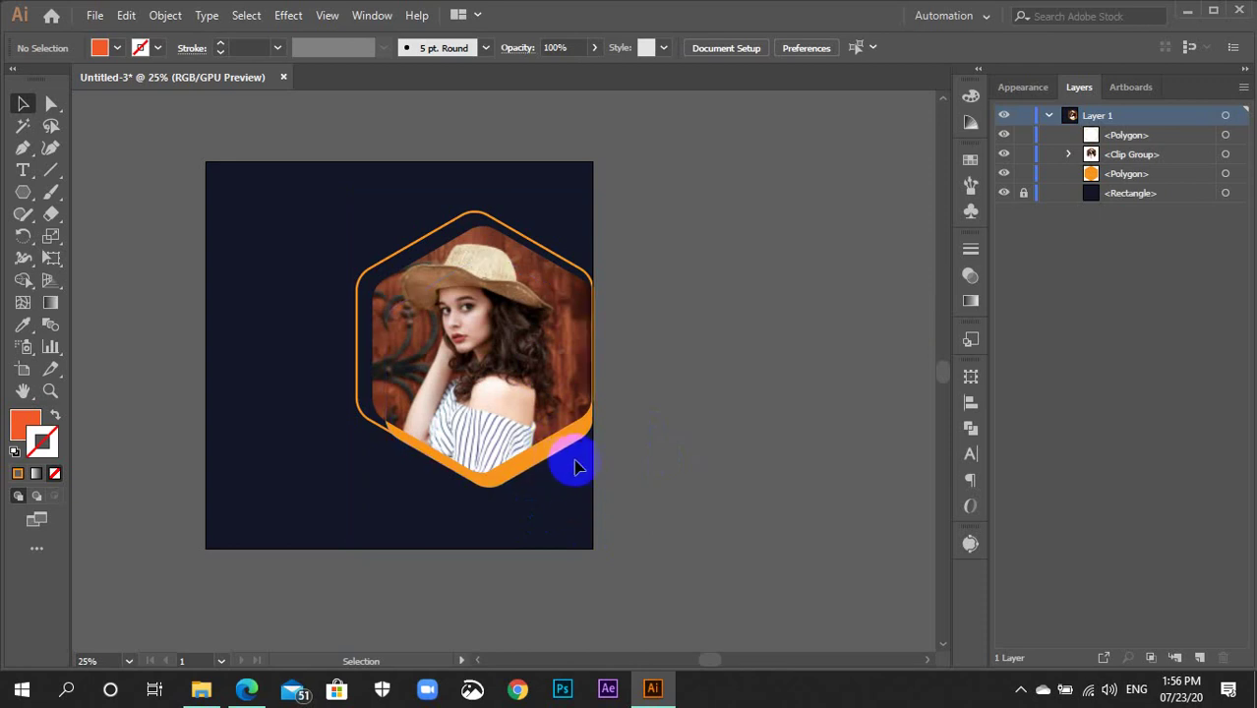
Select all the portrait objects and group them into one unit
key("ctrl+a")
key("a")
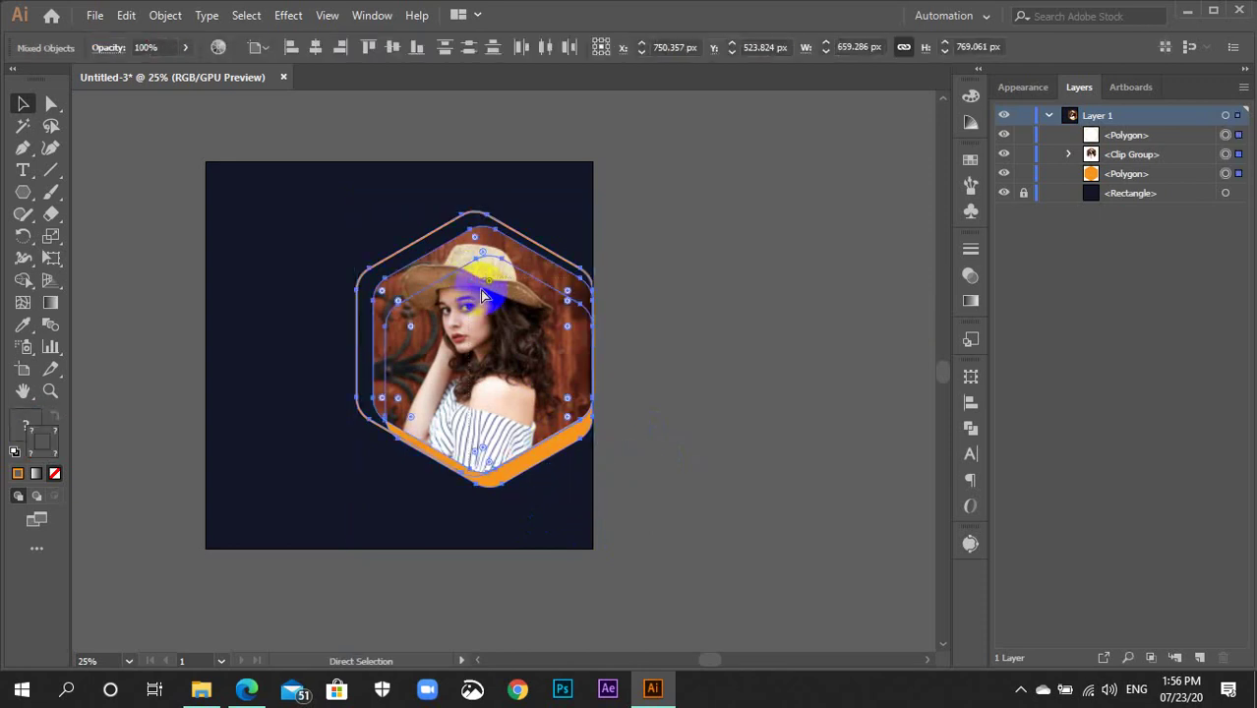
key("ctrl+g")
key("v")
left_click(700, 336)
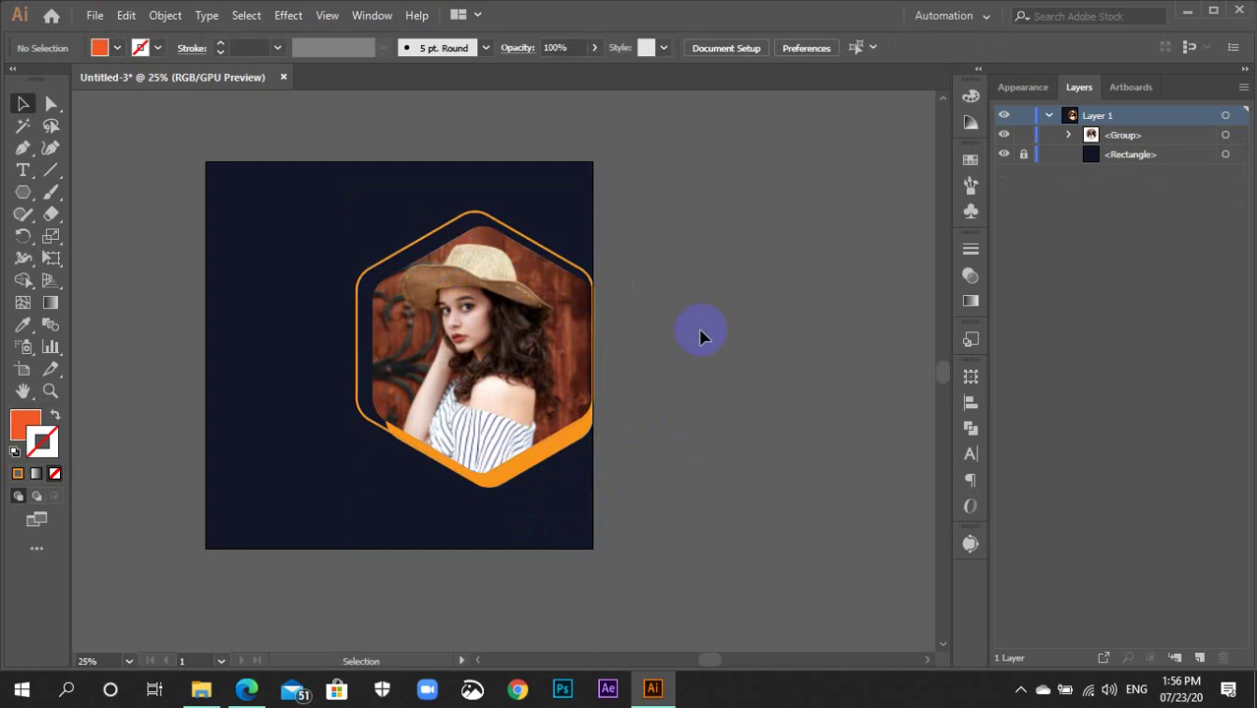
Nudge the portrait group two steps down on the artboard, then deselect it
left_click(567, 352)
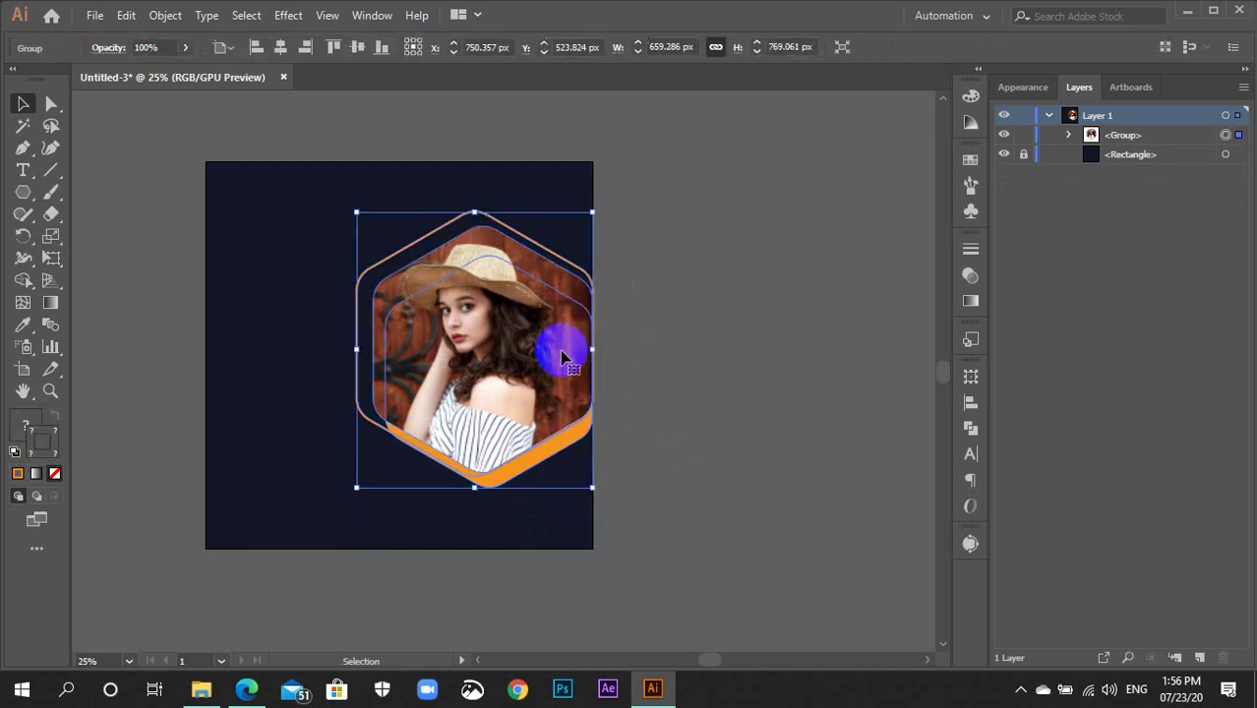
key("Down")
key("Down")
key("Down")
key("Down")
key("Down")
key("Down")
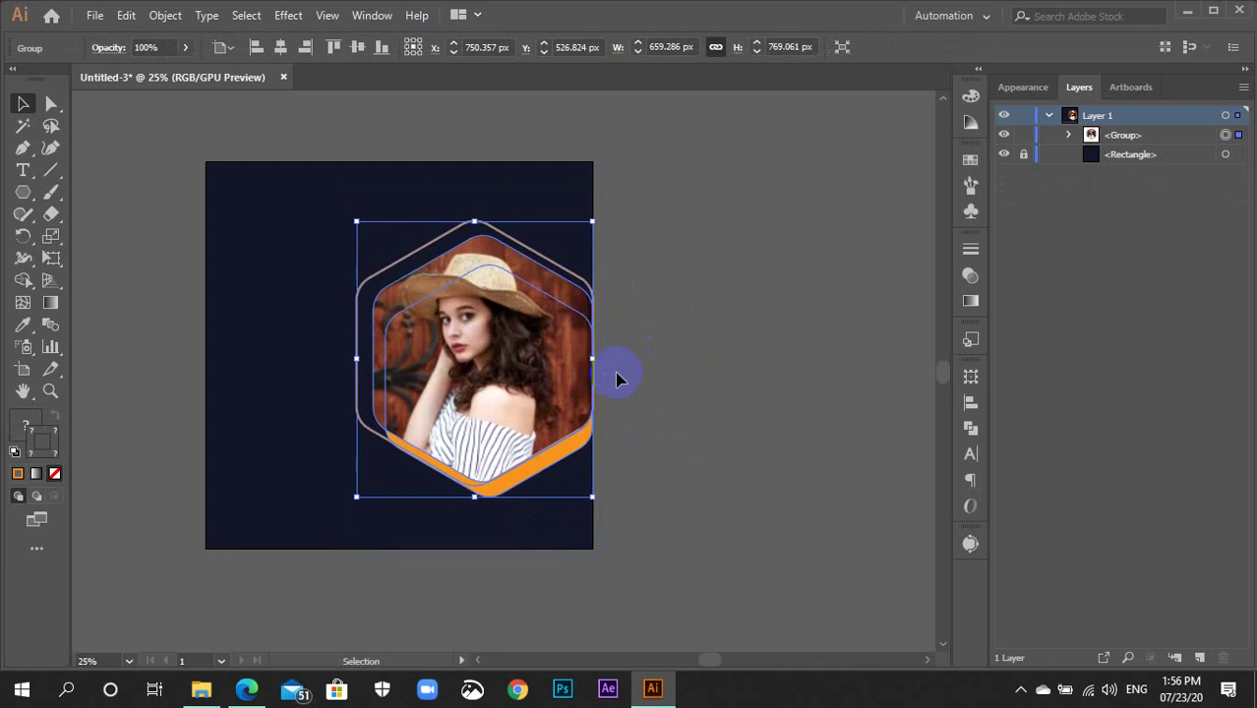
key("Down")
key("Down")
key("Down")
key("Down")
key("Down")
key("Down")
key("Down")
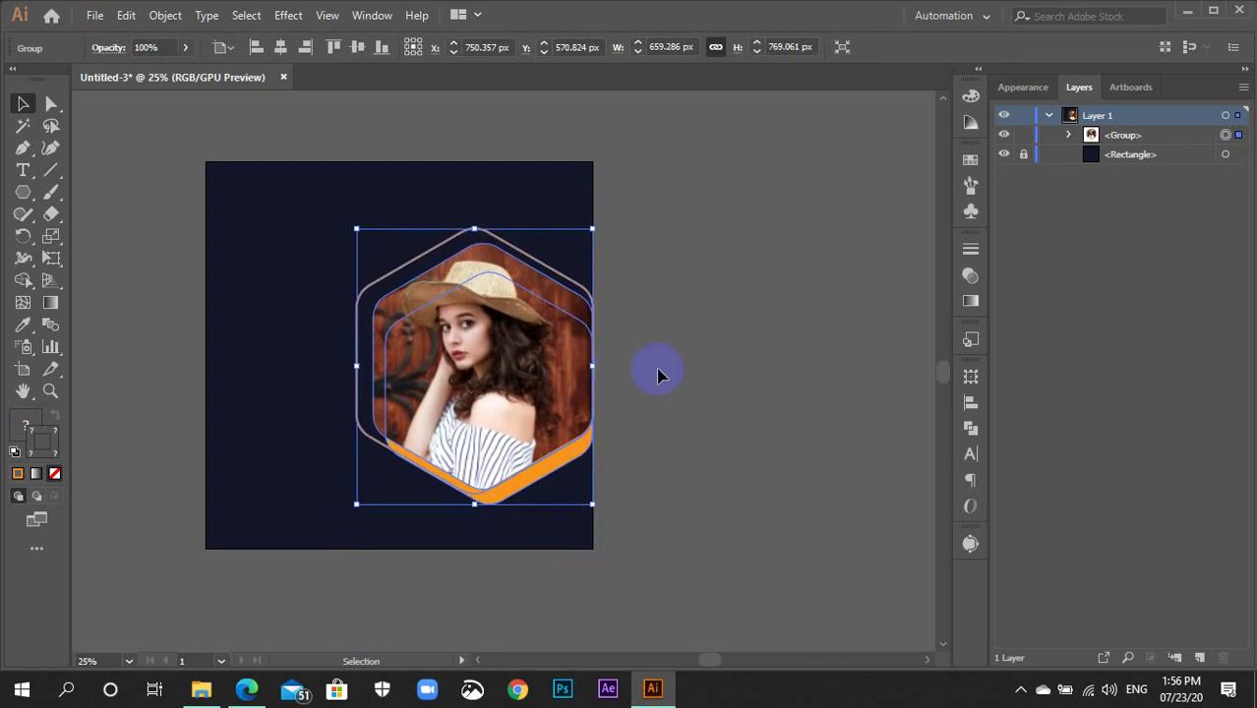
left_click(658, 373)
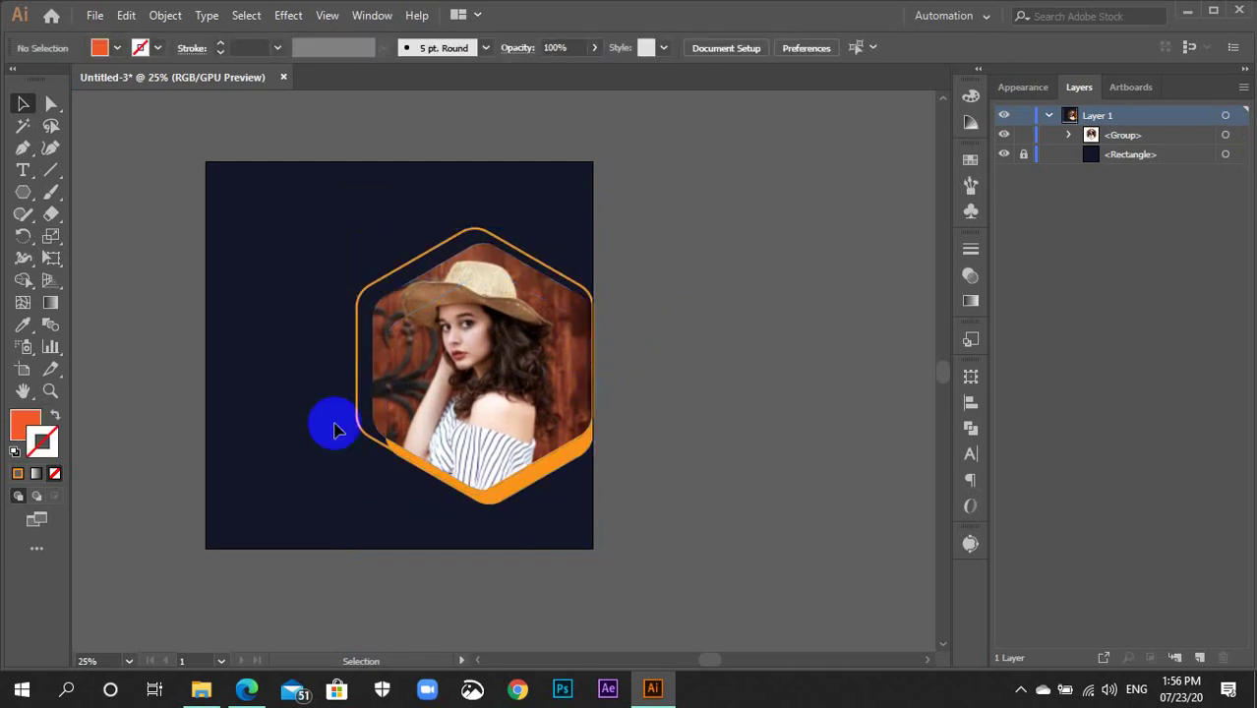
left_click(24, 423)
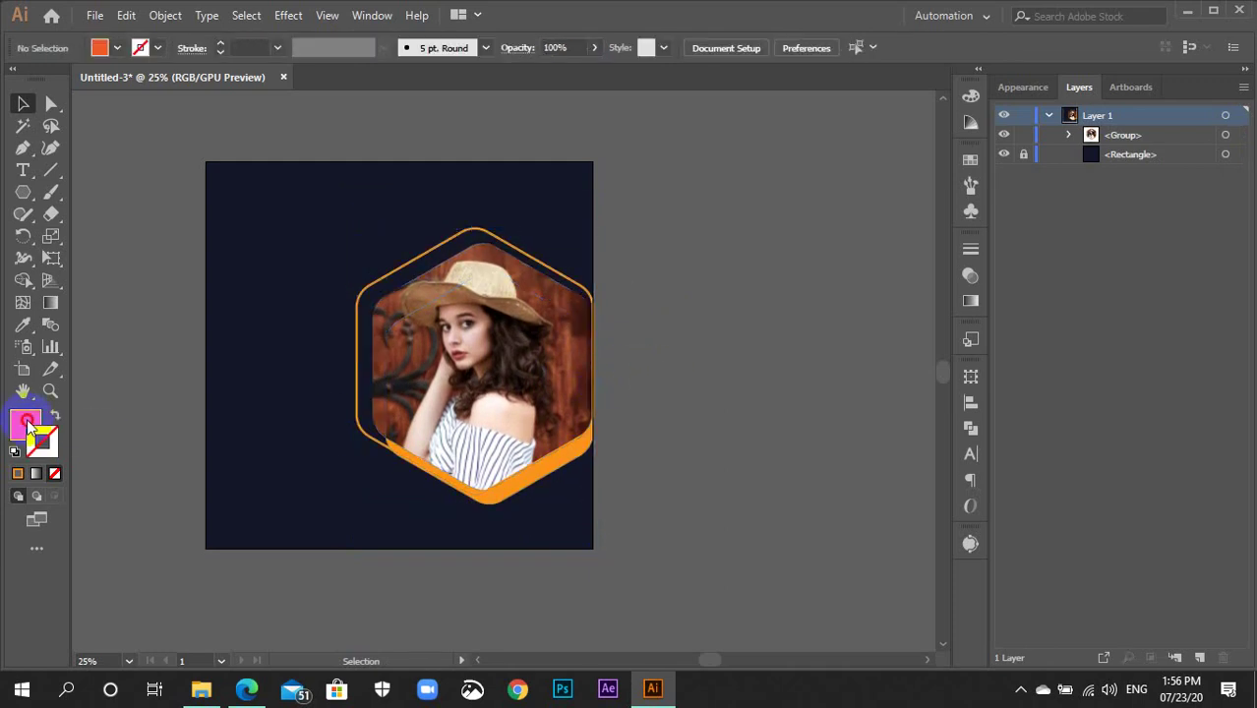
Choose the light grey swatch from the Swatches panel as the fill colour
left_click(970, 96)
left_click(970, 158)
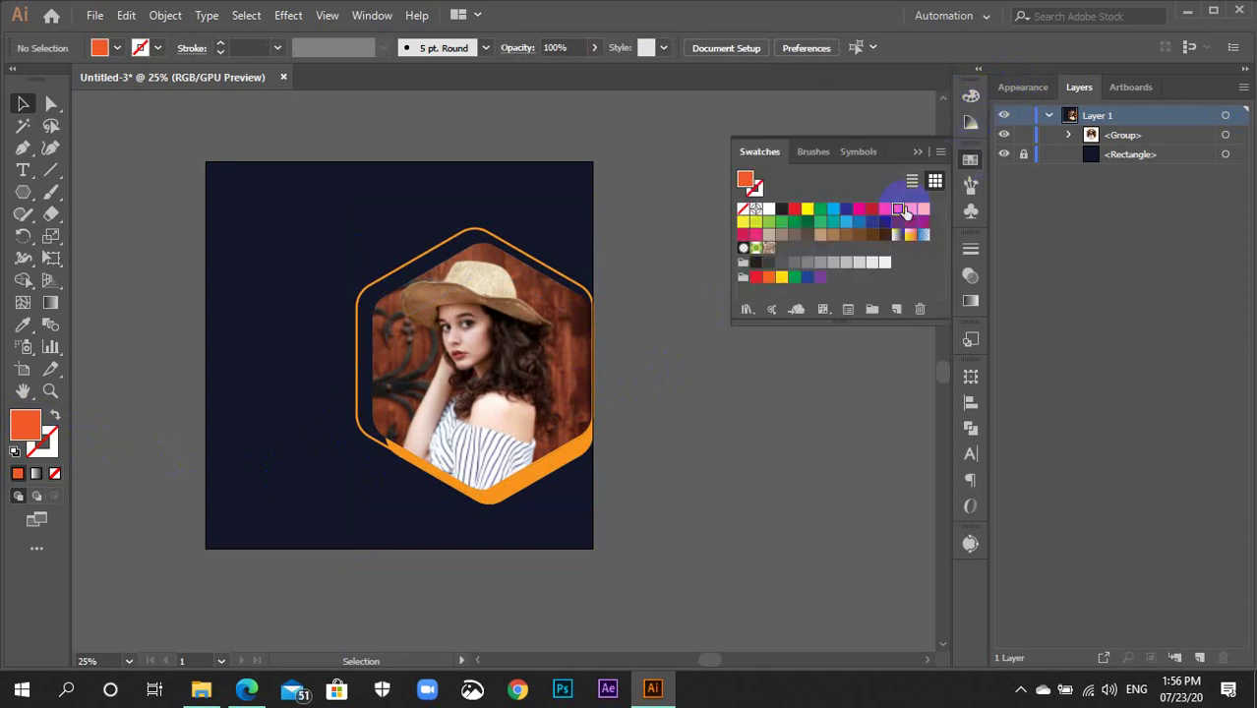
left_click(883, 264)
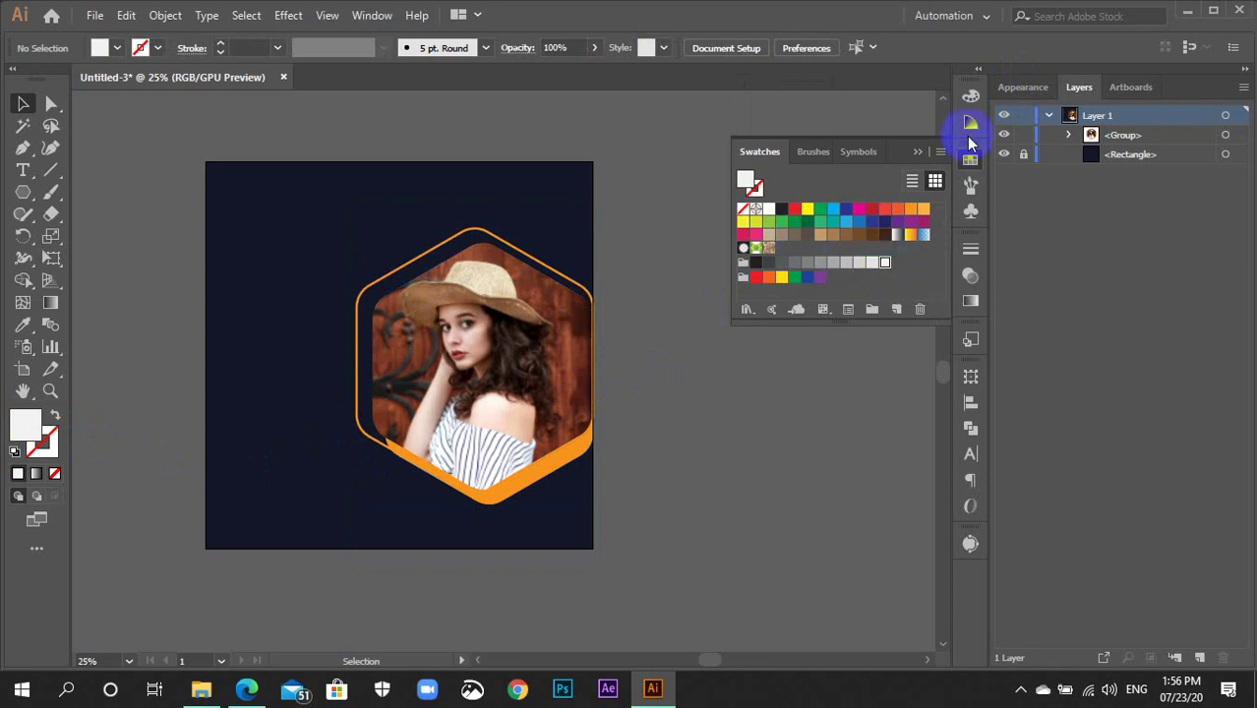
left_click(969, 159)
Draw a tall thin white rectangle, place it above the portrait, and send it backward
key("m")
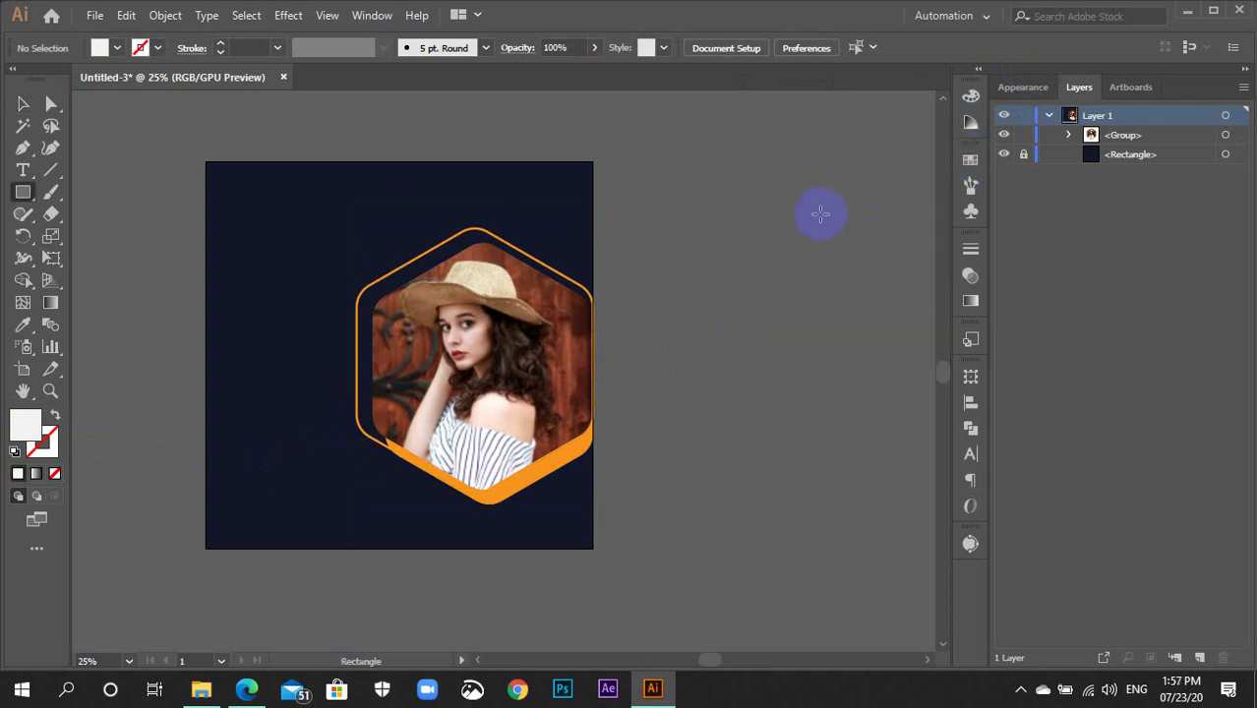
mouse_move(708, 226)
left_mouse_down()
mouse_move(743, 346)
mouse_move(729, 415)
left_mouse_up()
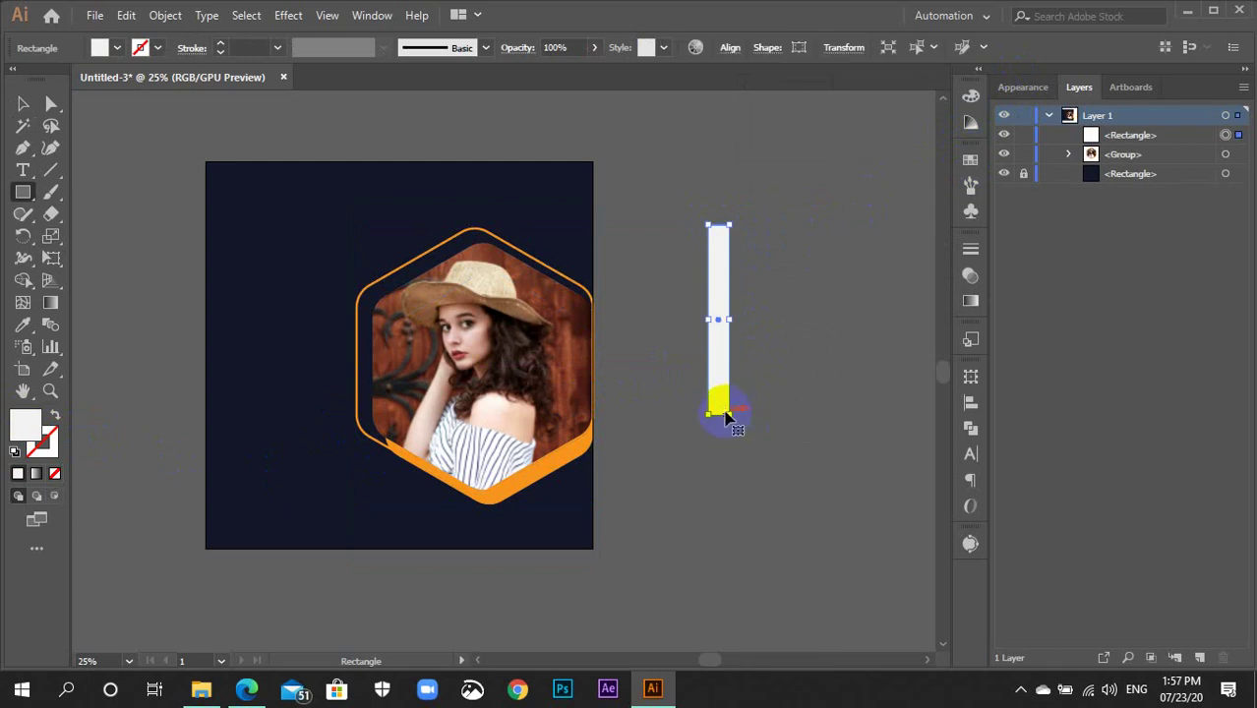
key("v")
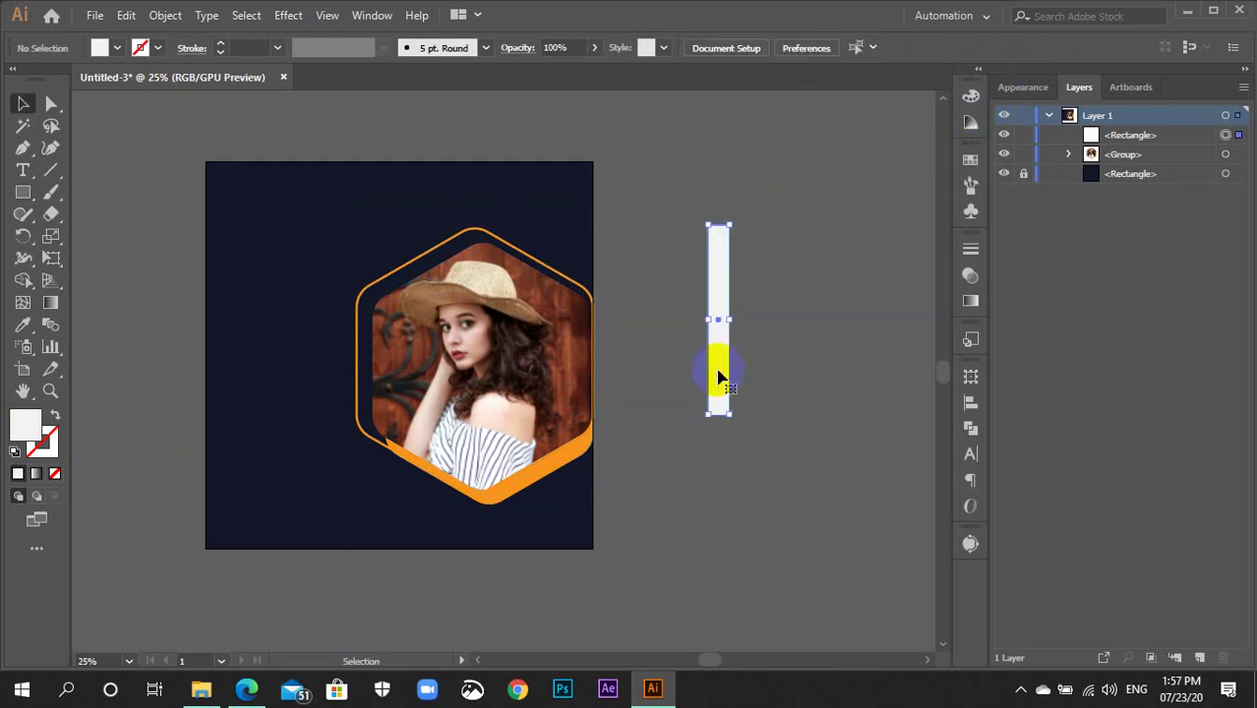
mouse_move(719, 375)
left_mouse_down()
mouse_move(634, 337)
mouse_move(502, 315)
left_mouse_up()
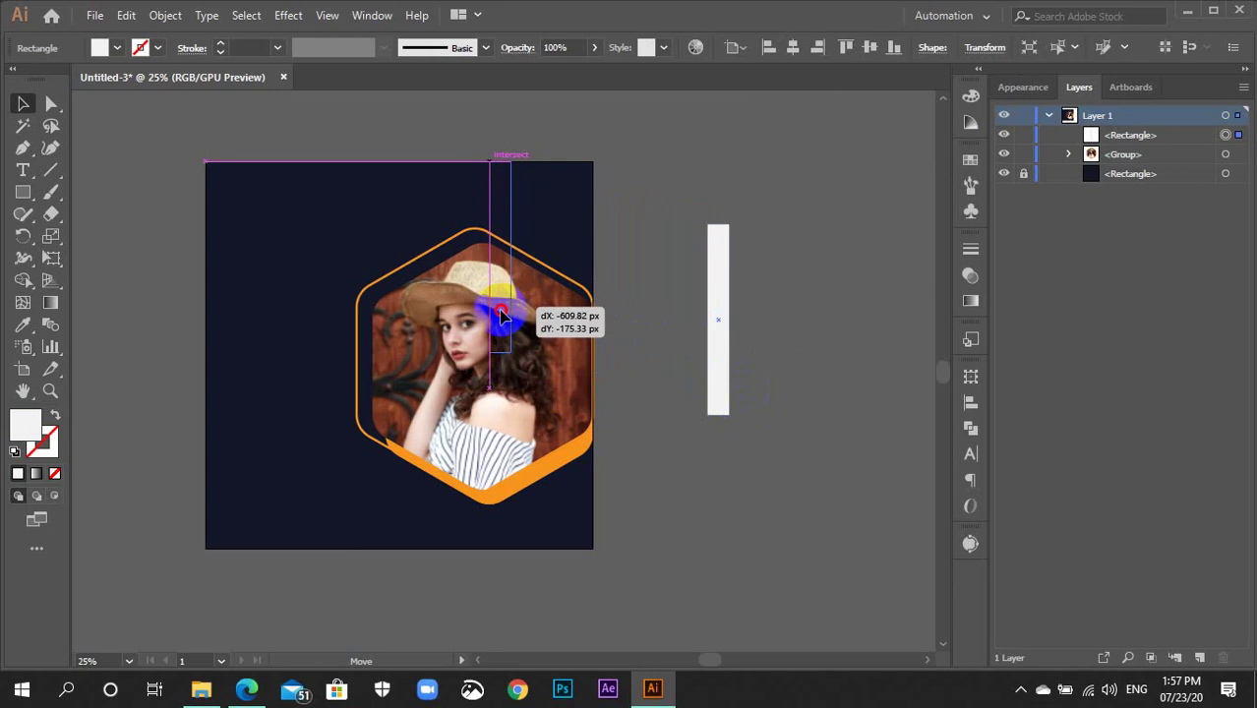
left_click_drag(502, 315, 495, 312)
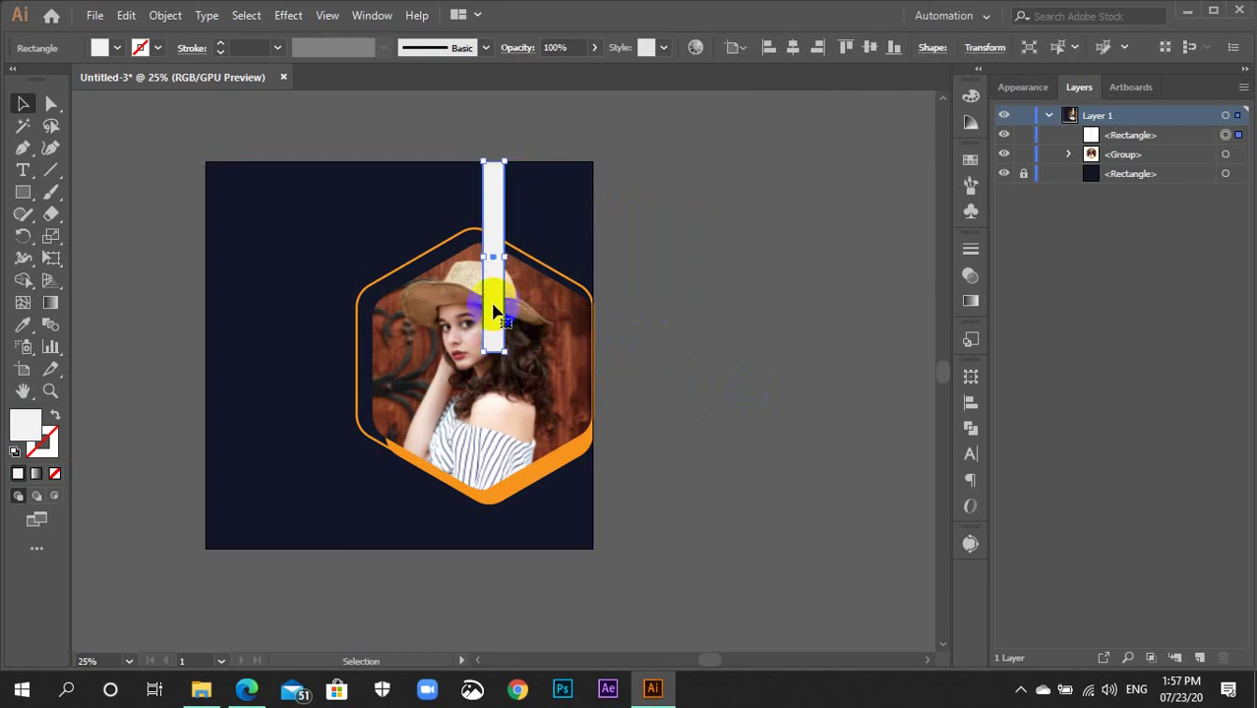
key("a")
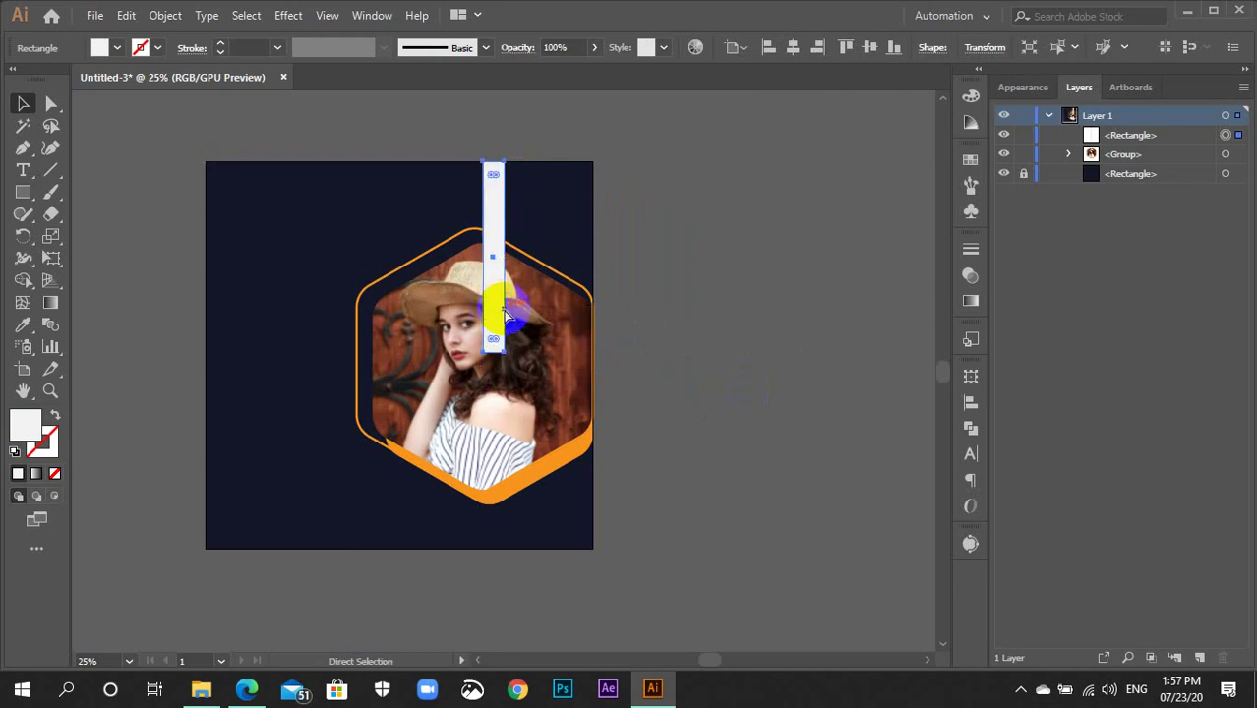
key("v")
key("ctrl+bracketleft")
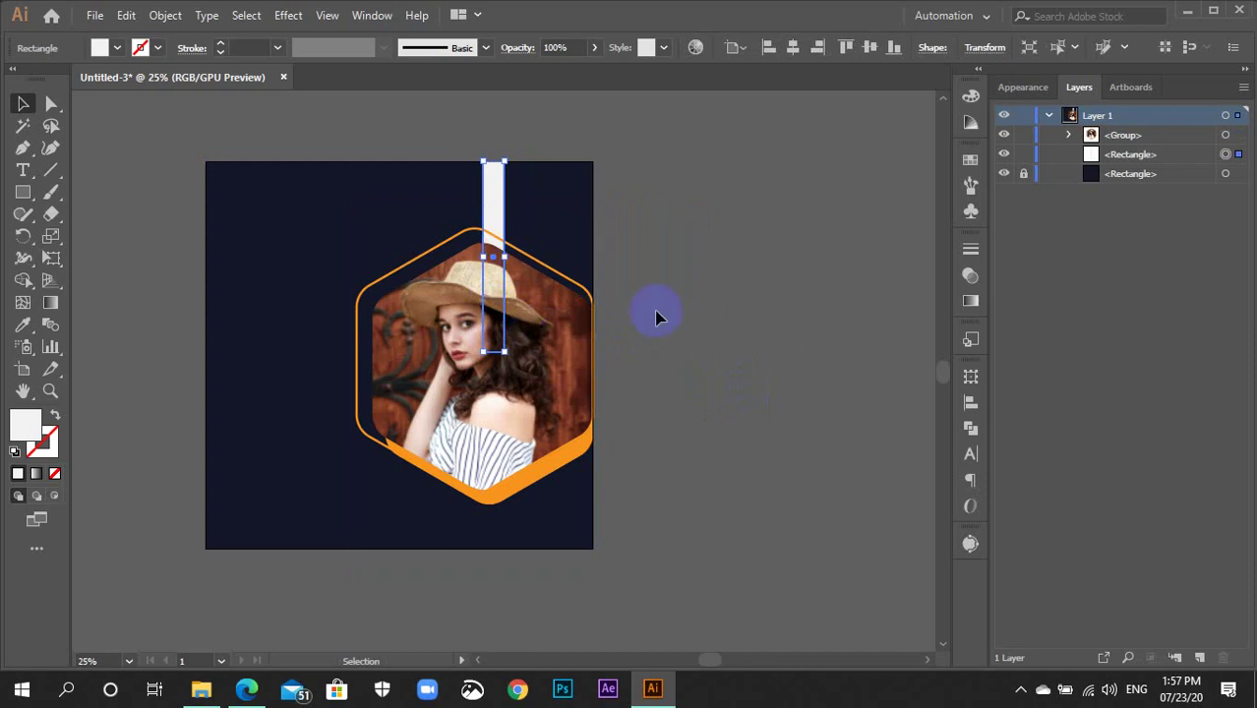
Shift the white bar slightly left and Alt-drag a copy down below the portrait
left_click(651, 290)
left_click_drag(494, 201, 484, 202)
left_click(667, 281)
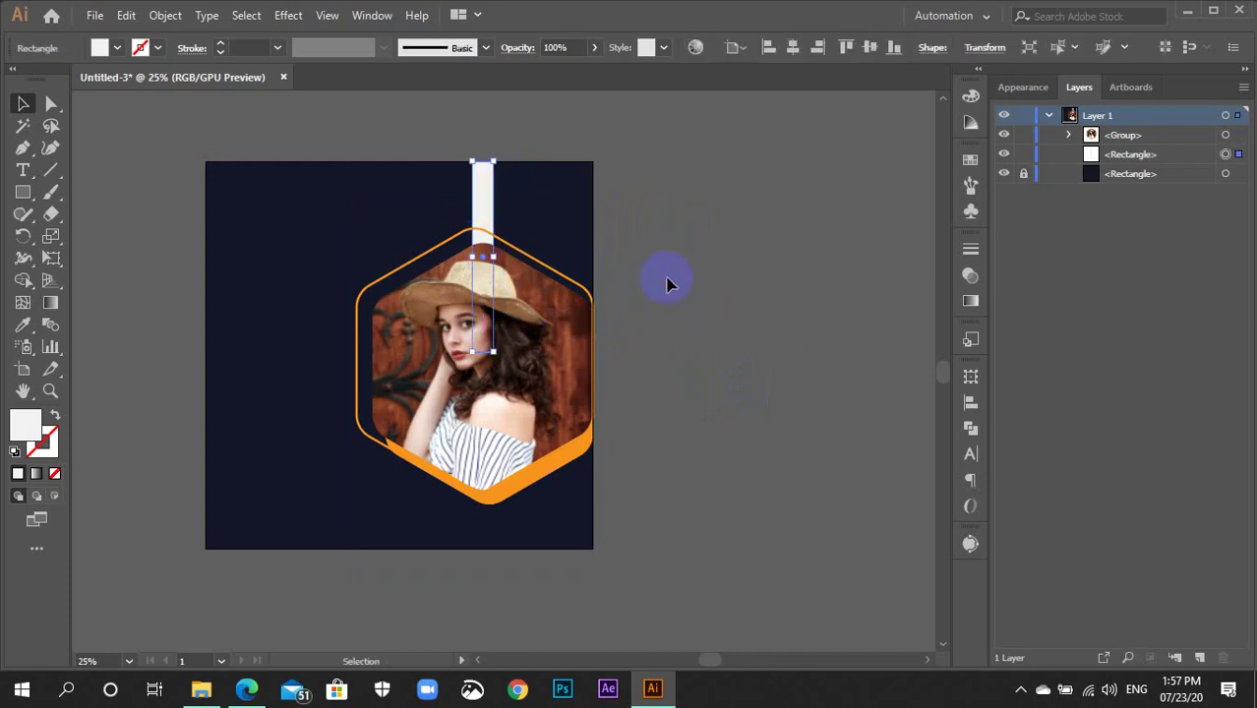
left_click(484, 216)
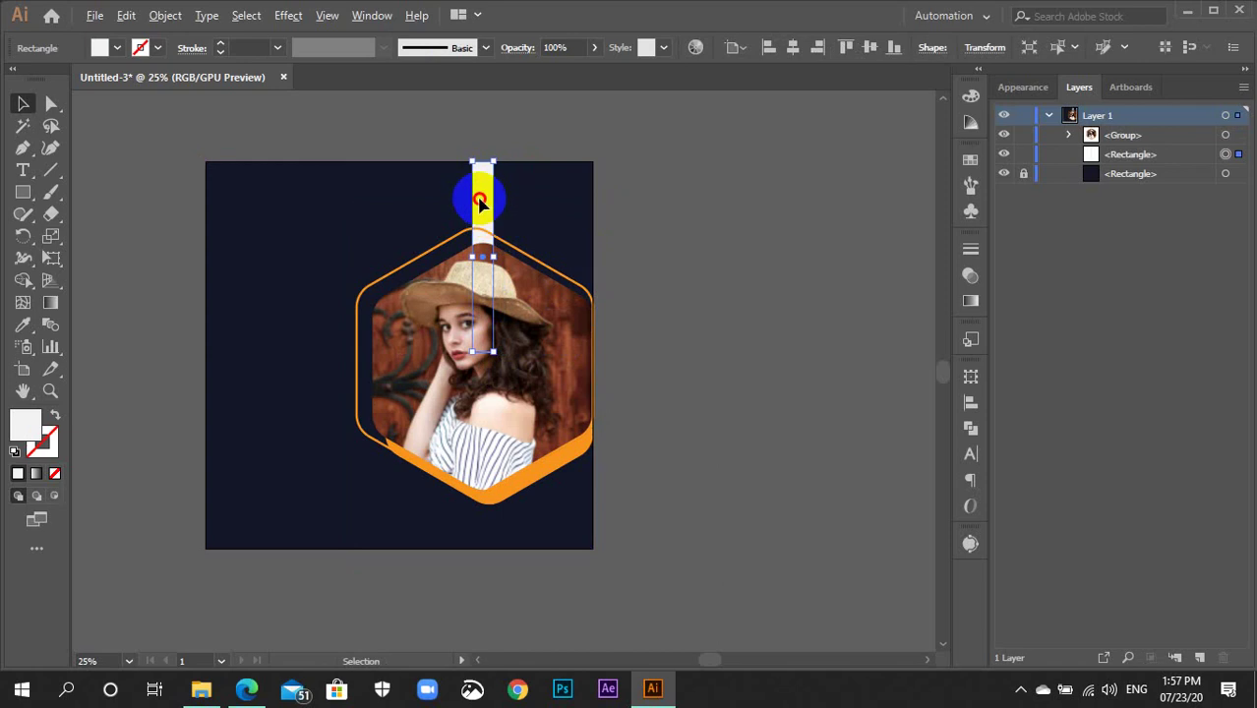
left_click_drag(480, 202, 458, 440, "alt")
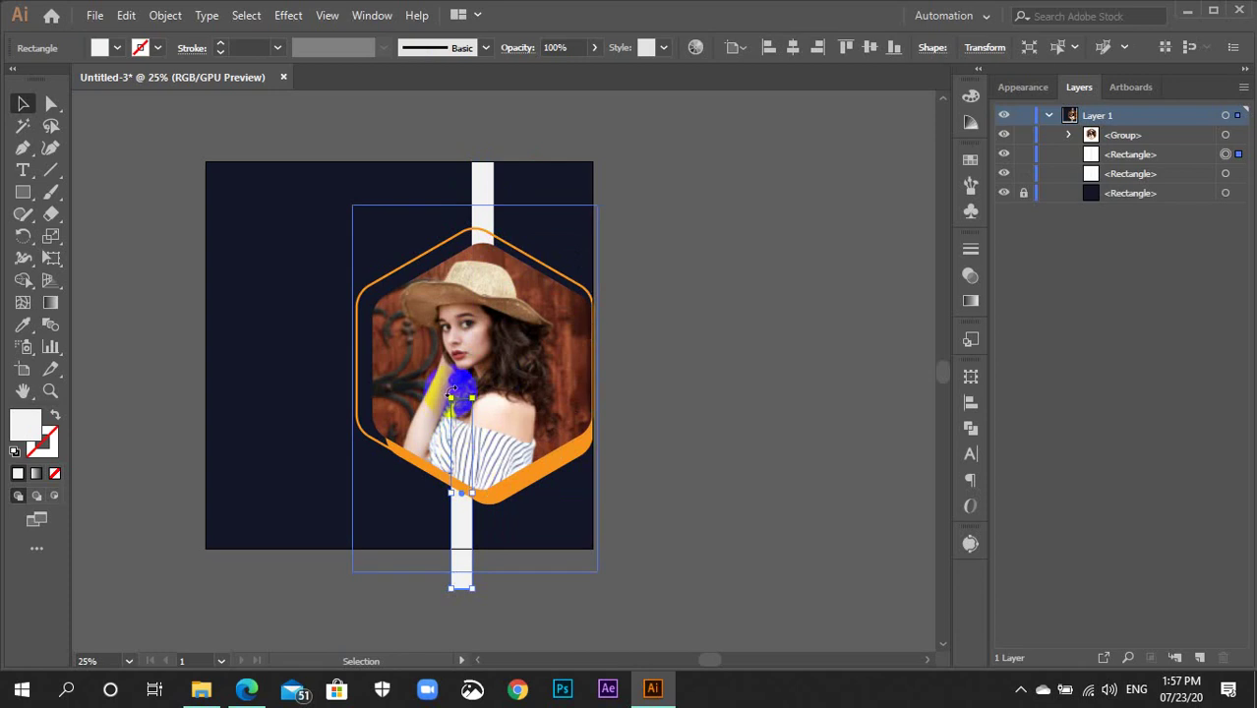
Rotate the copied bar to a 45° diagonal toward the bottom-left and select it with the navy background
left_click_drag(454, 391, 526, 424)
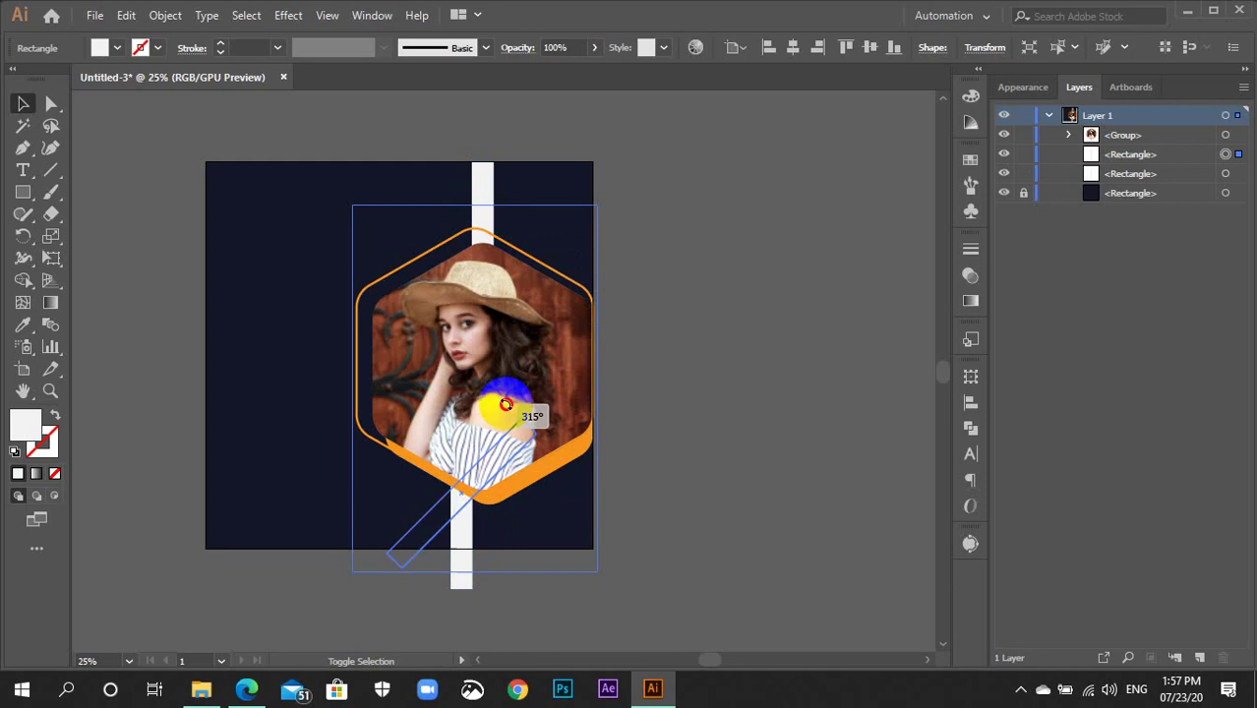
left_click(674, 453)
left_click_drag(439, 525, 427, 521)
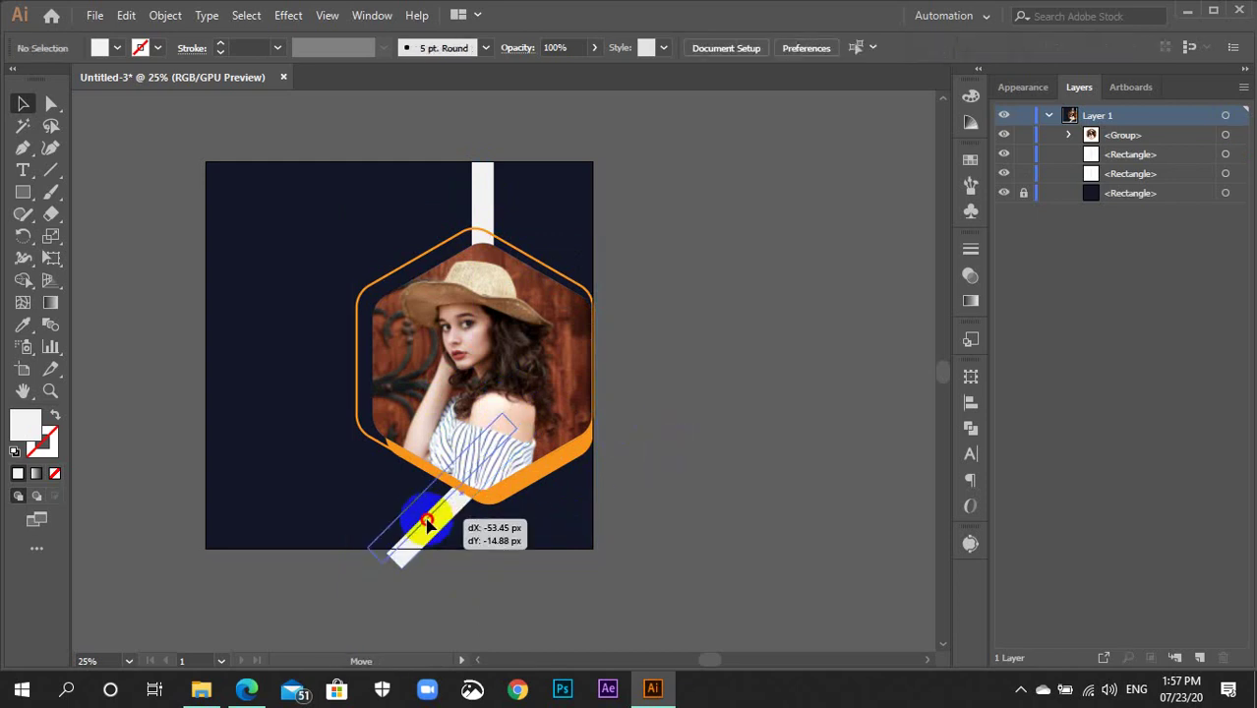
left_click_drag(427, 521, 428, 527)
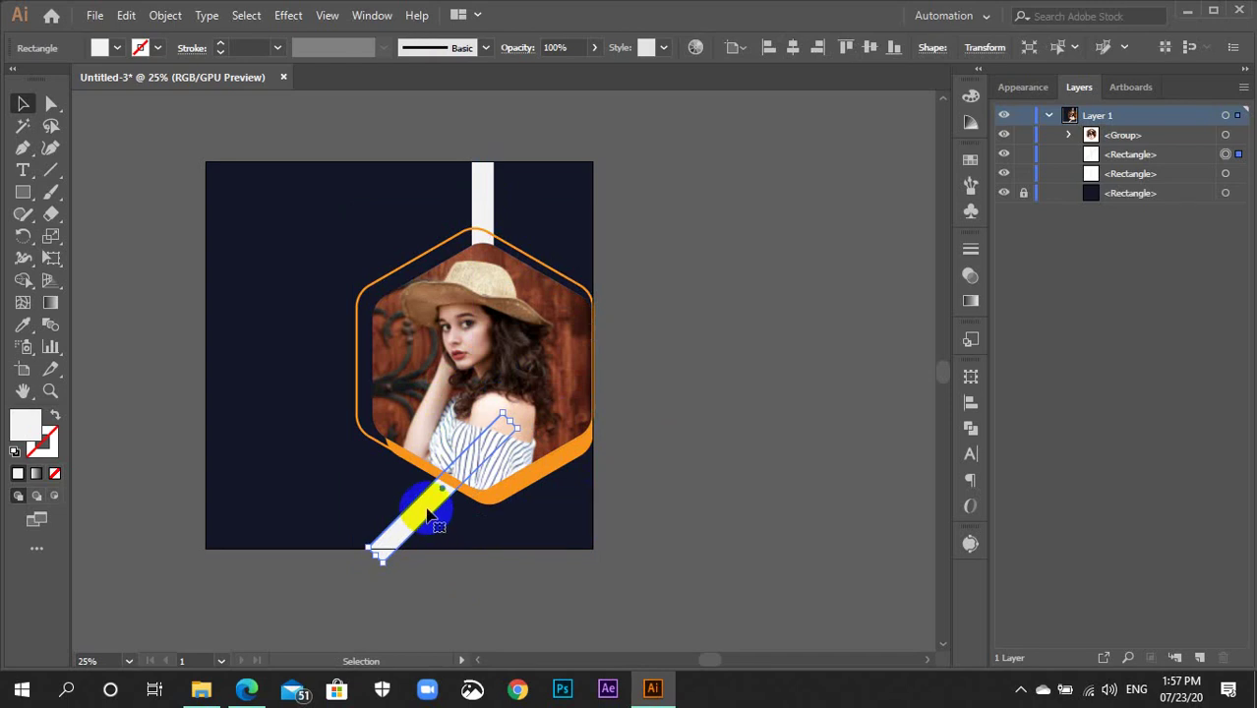
left_click_drag(429, 528, 406, 515)
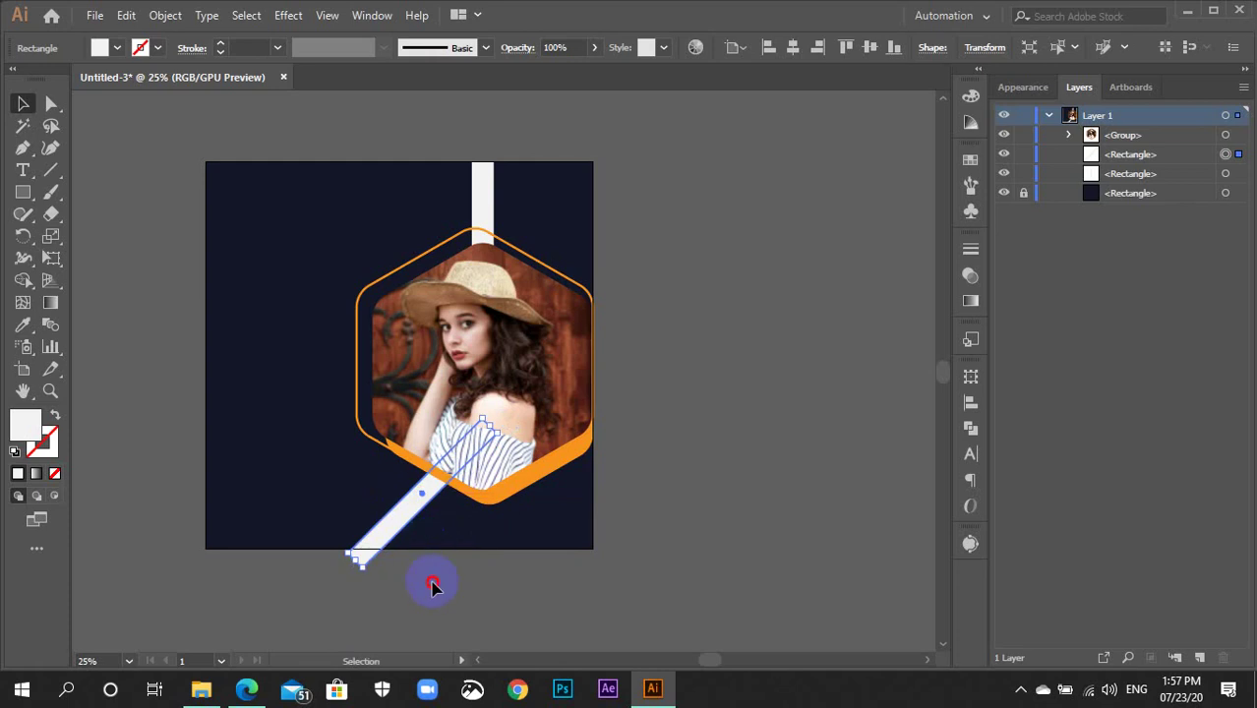
left_click(379, 569)
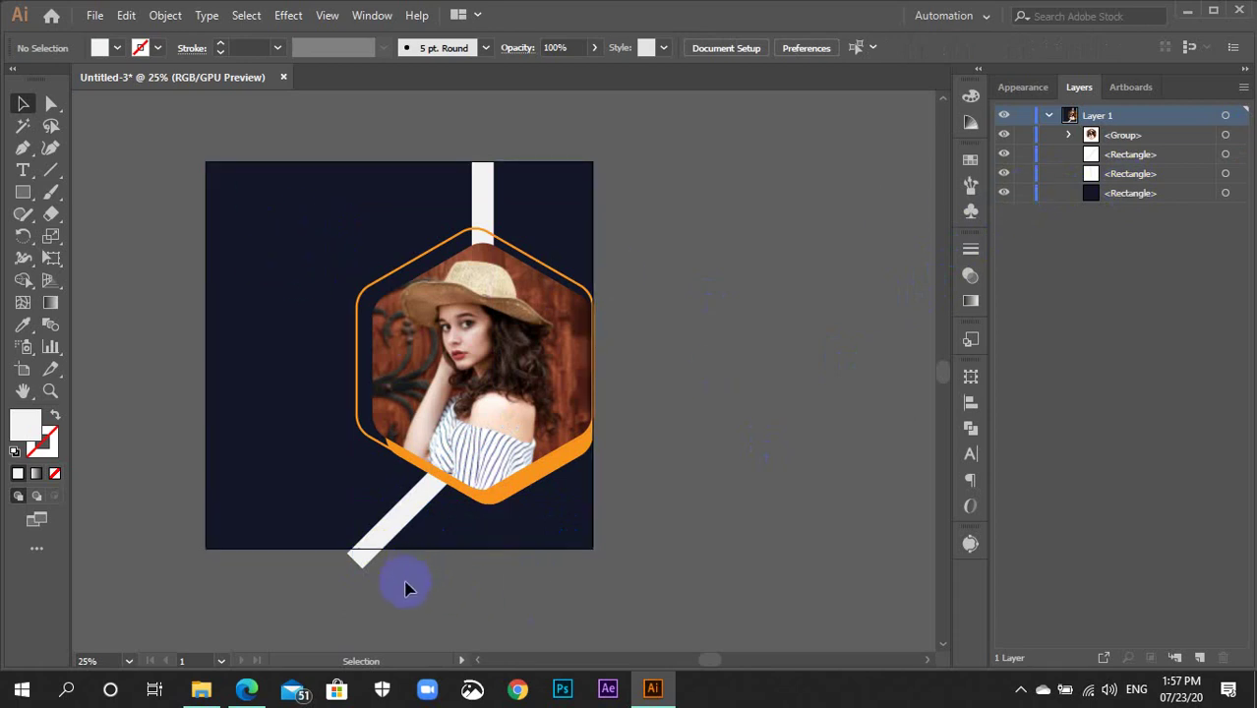
left_click(328, 510)
left_click(391, 536, "shift")
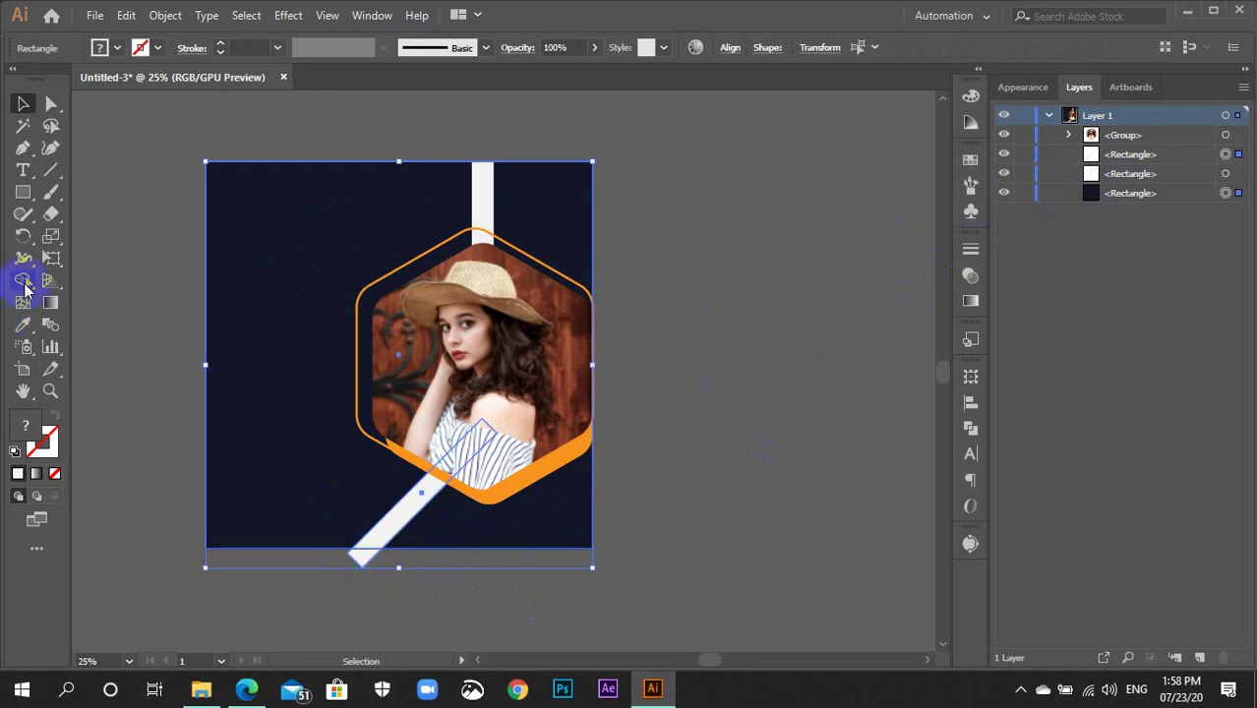
Use Shape Builder to delete the stripe's portion hanging below the artboard, then deselect
left_click(23, 282)
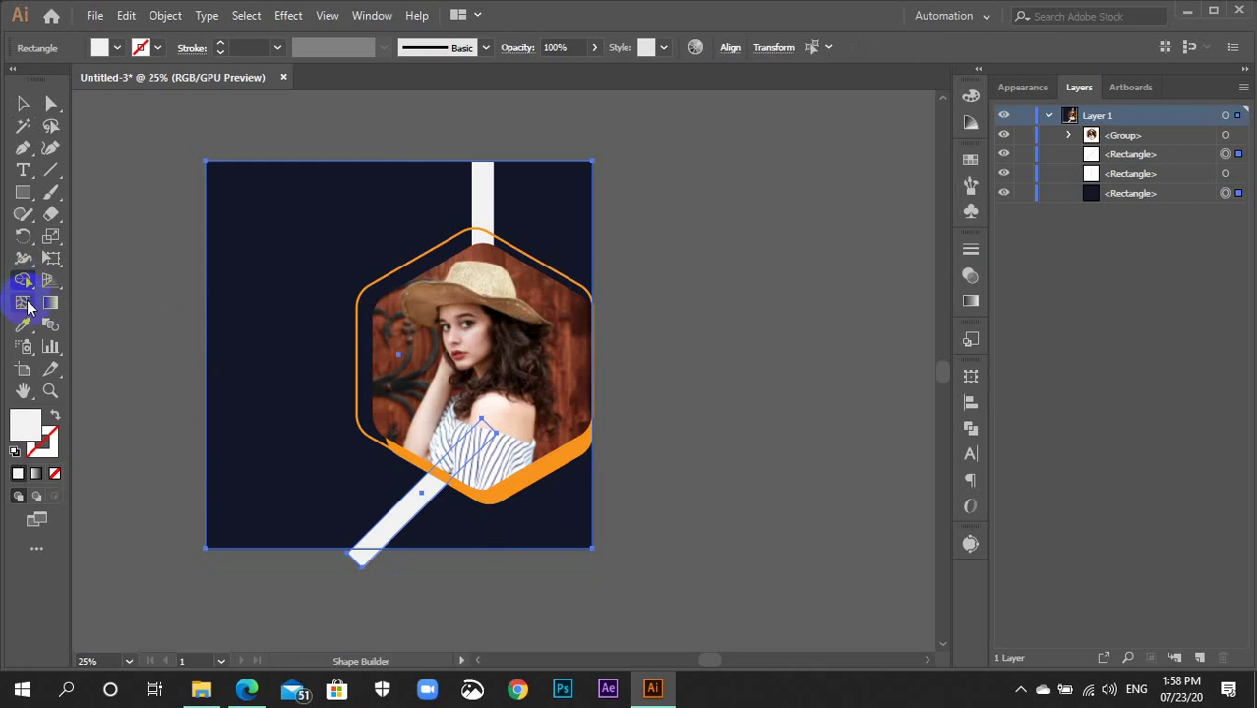
left_click(363, 562)
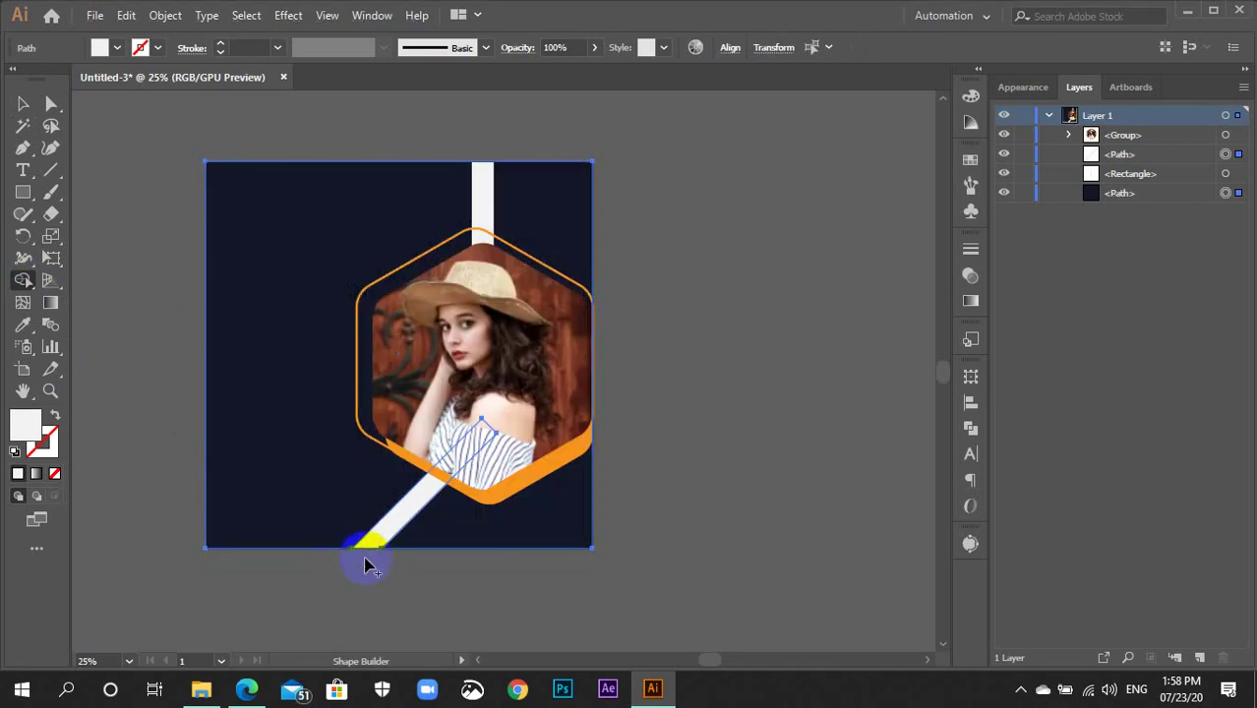
key("v")
left_click(462, 582)
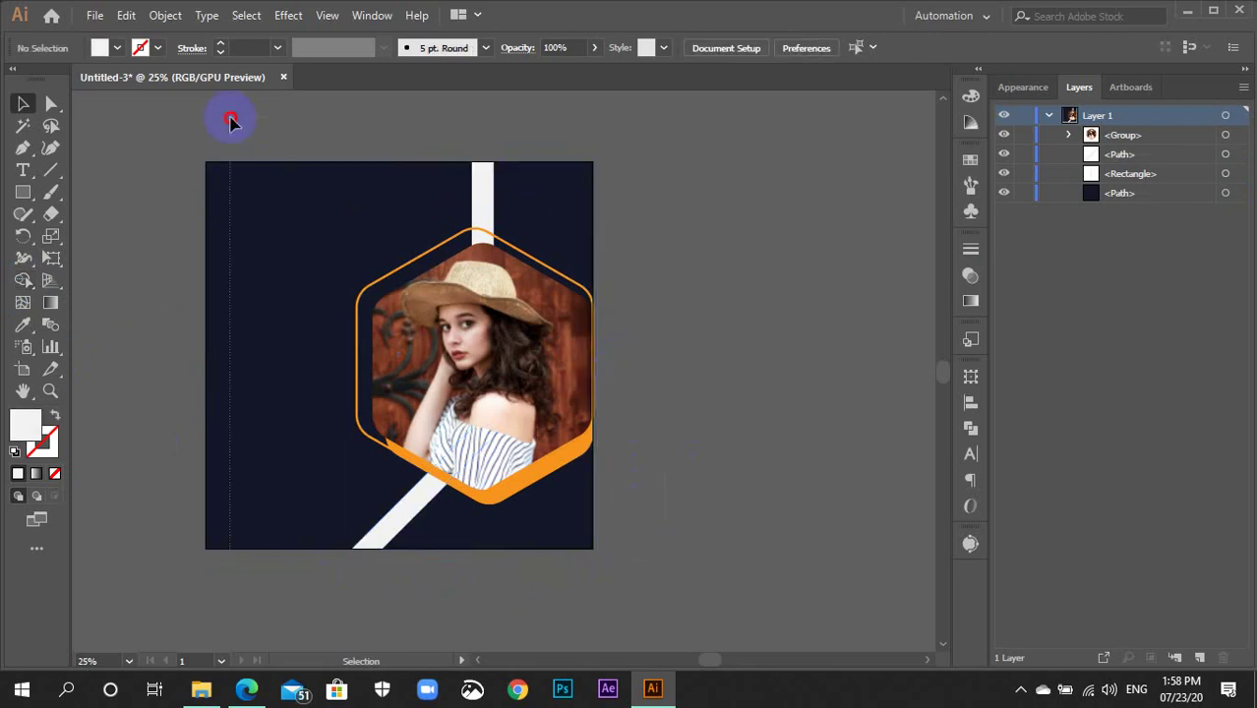
Lock all artwork, pan the view, and draw a white square from the artboard's top-left corner
key("ctrl+a")
key("ctrl+2")
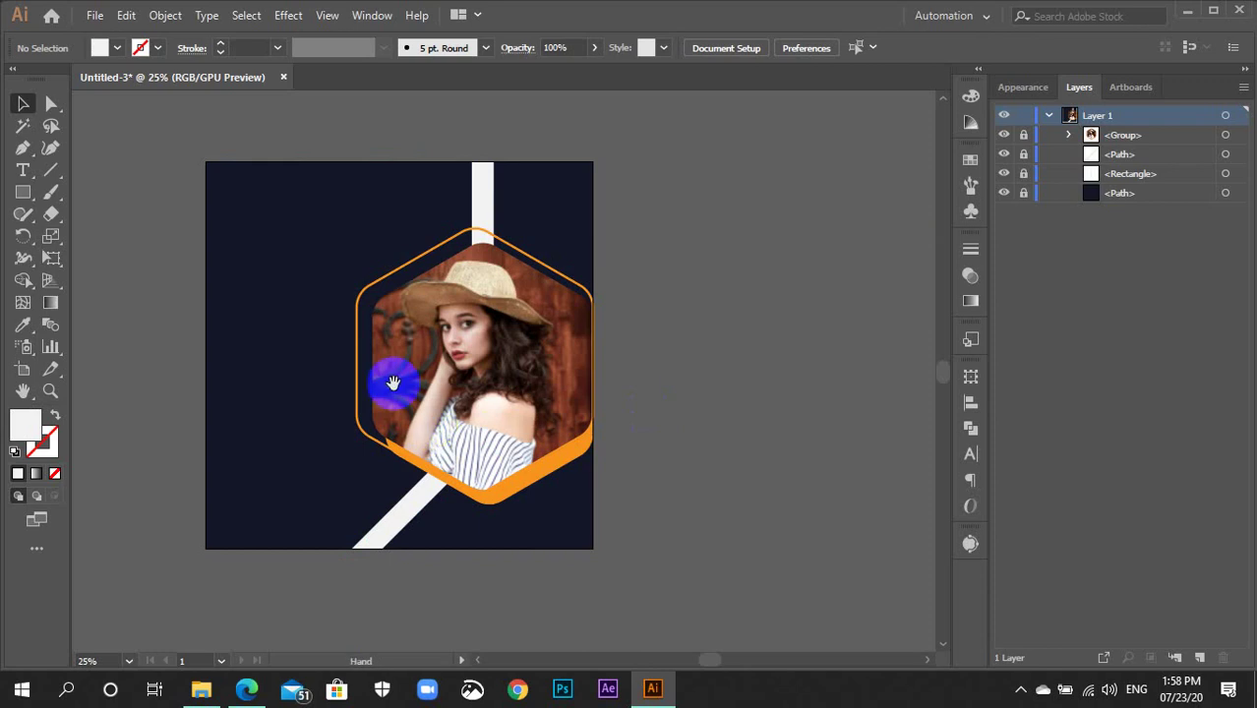
left_click_drag(312, 258, 466, 379)
key("m")
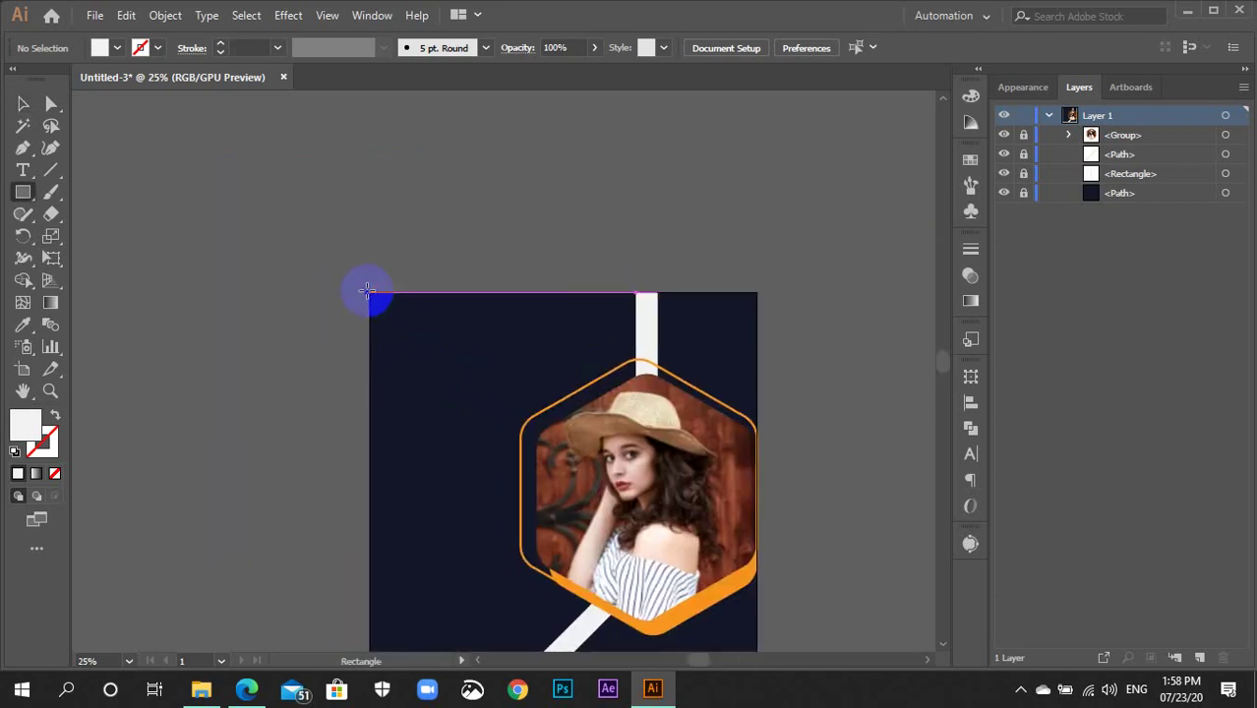
left_click_drag(366, 291, 448, 374)
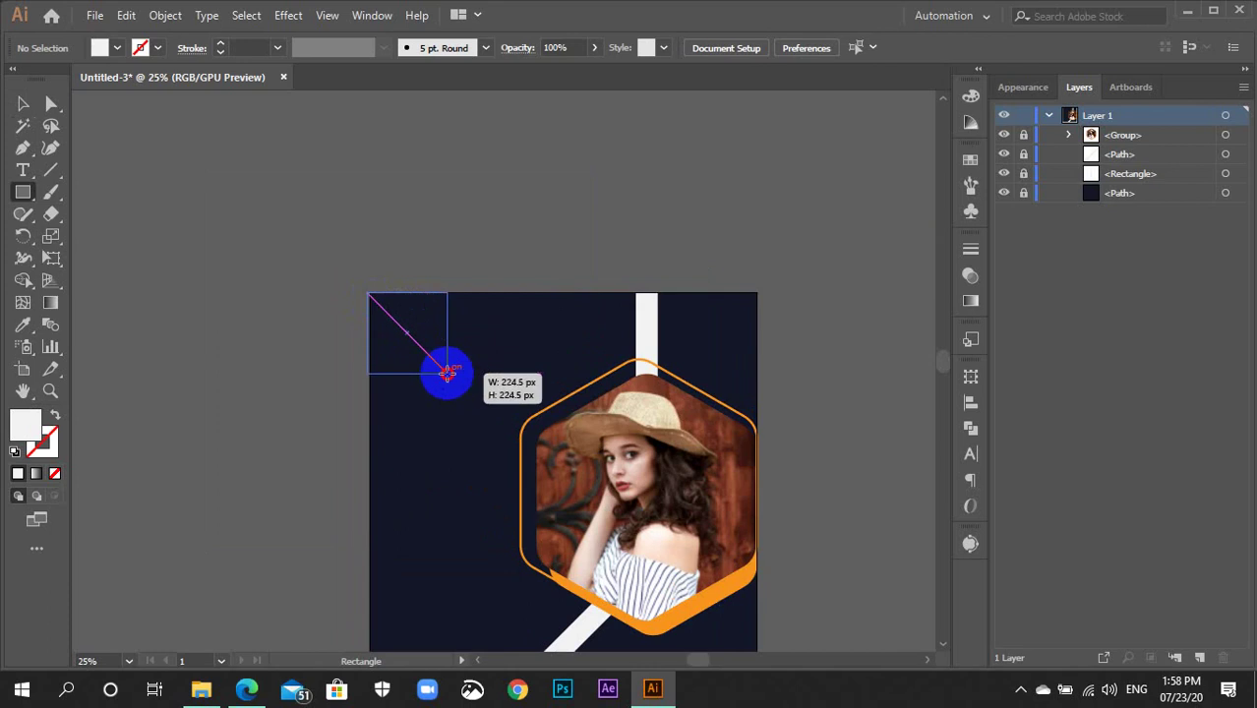
Redraw the white square at the artboard's top-left corner and shrink it slightly
key("ctrl+z")
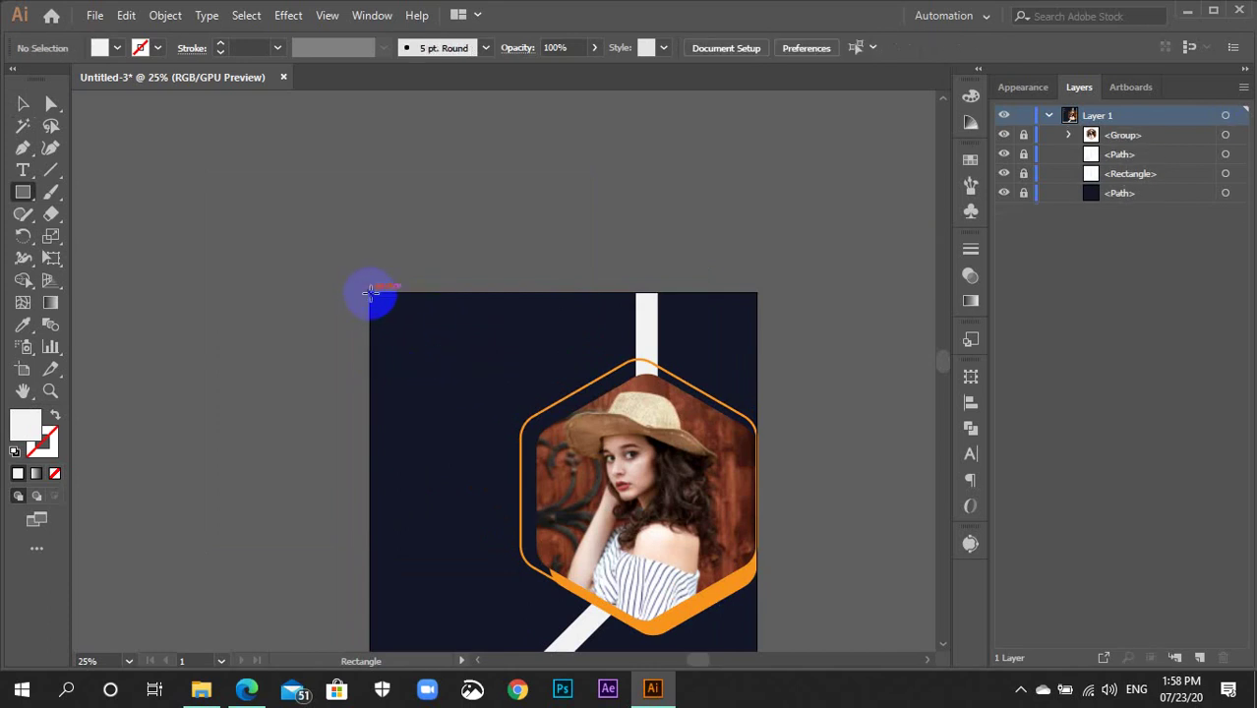
left_click_drag(372, 292, 581, 535)
key("v")
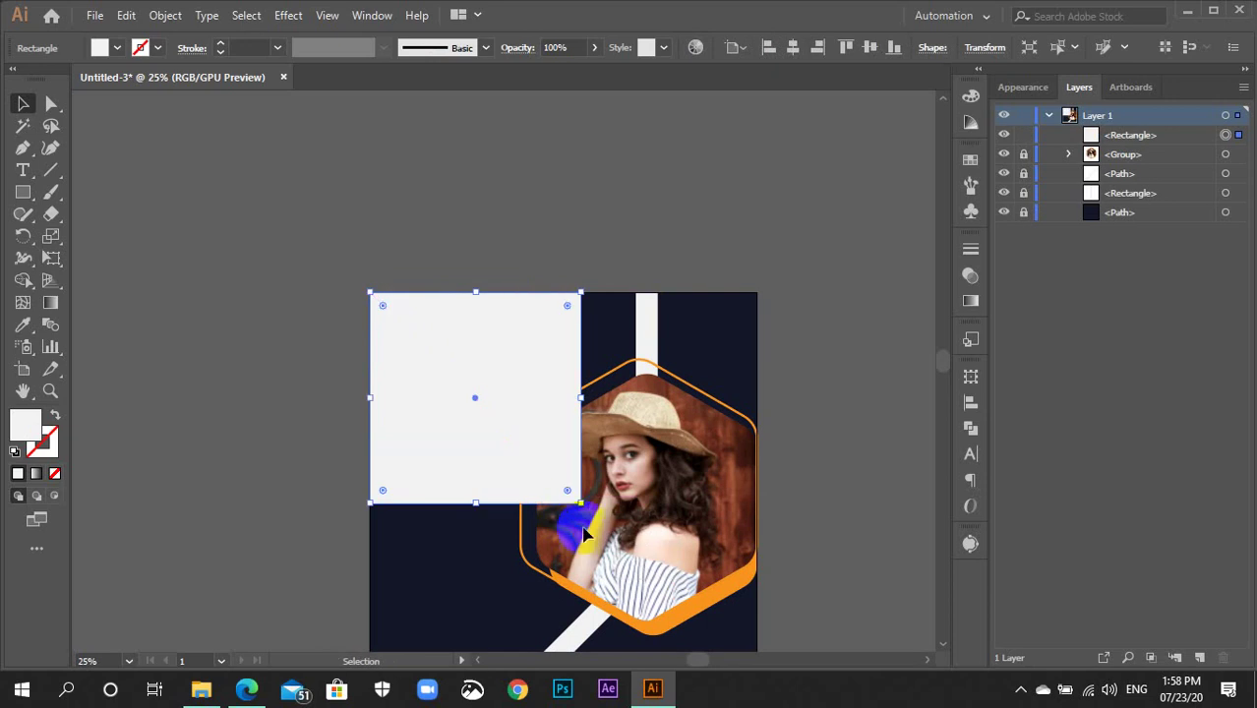
left_click(831, 448)
left_click(501, 403)
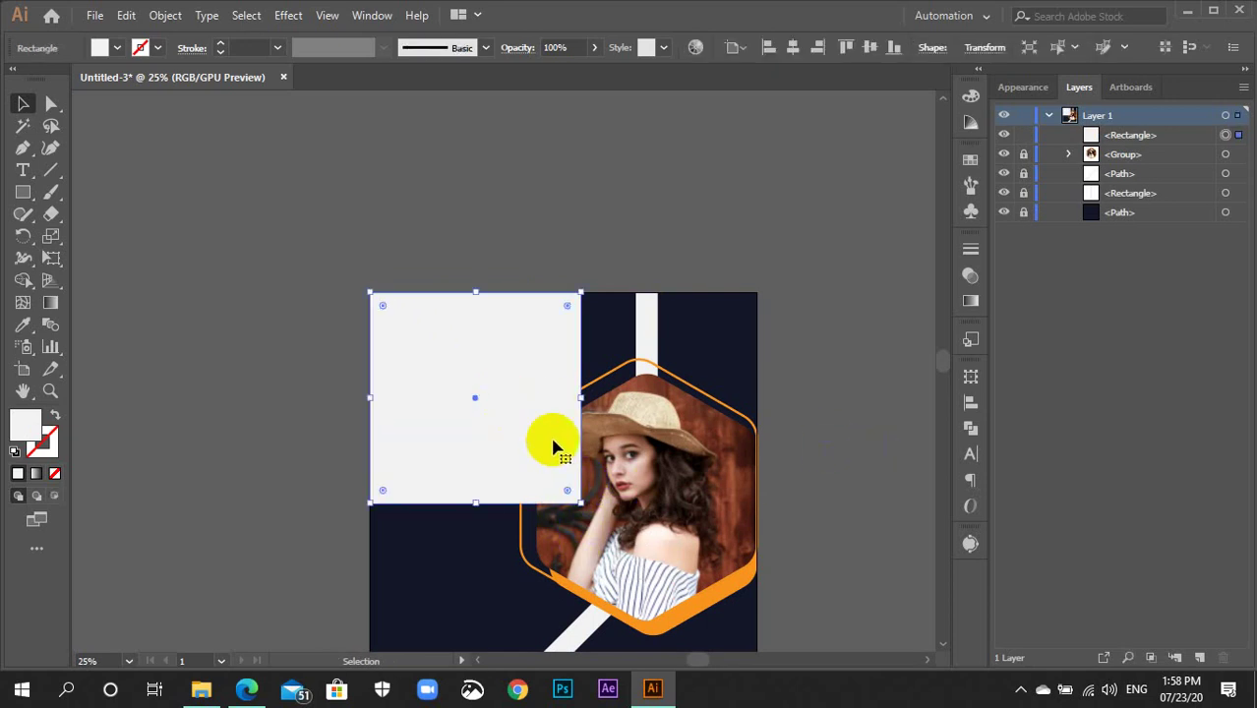
left_click_drag(580, 503, 562, 482)
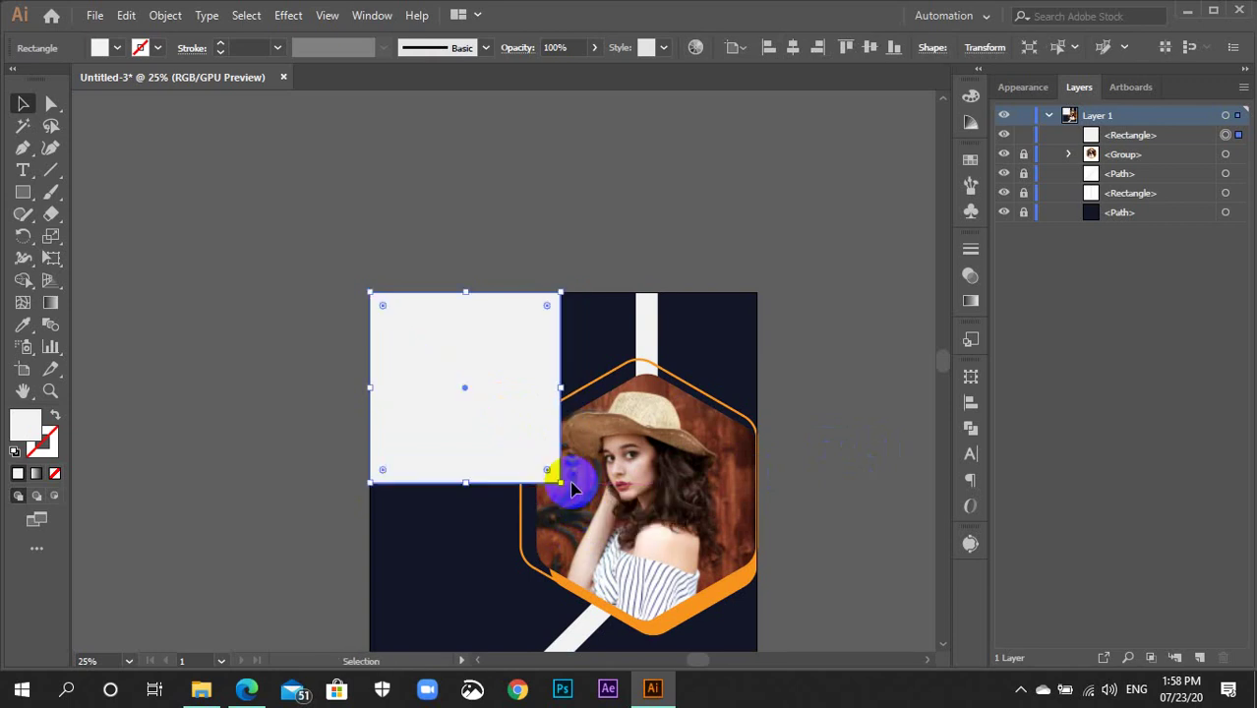
left_click(455, 258)
left_click(534, 383)
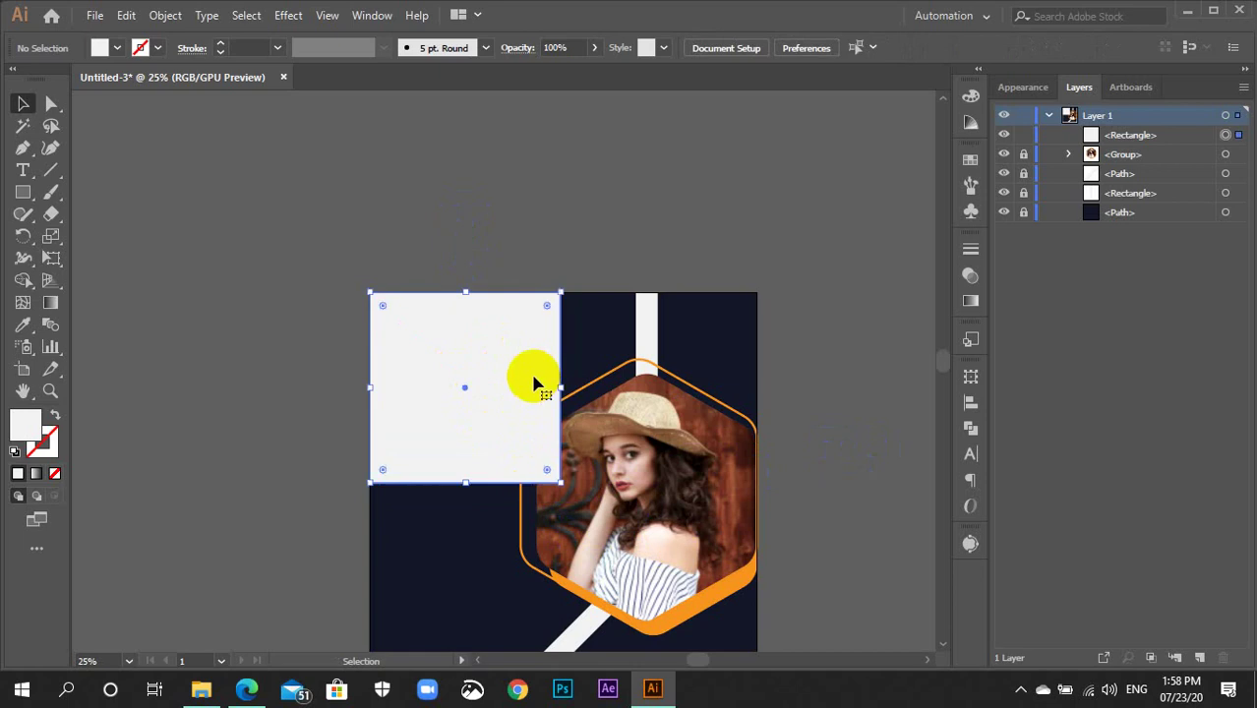
Delete the square's lower-right anchor point to turn it into a triangle
left_click(53, 105)
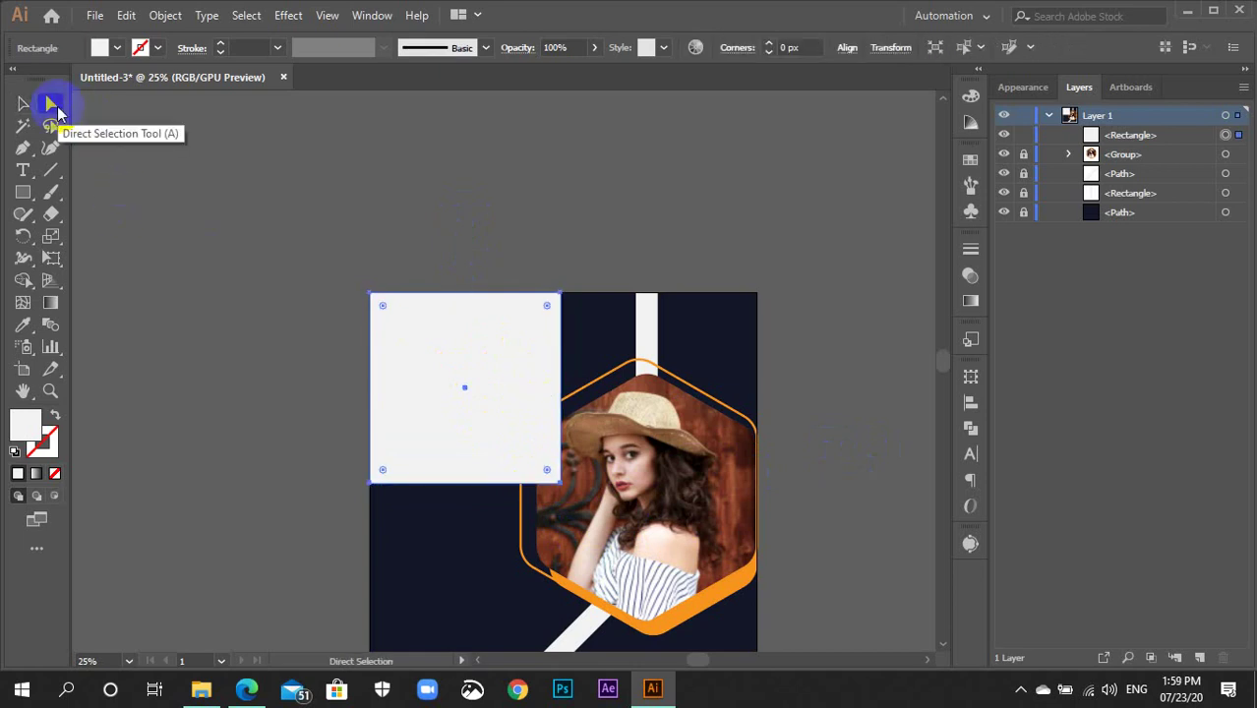
left_click(547, 470)
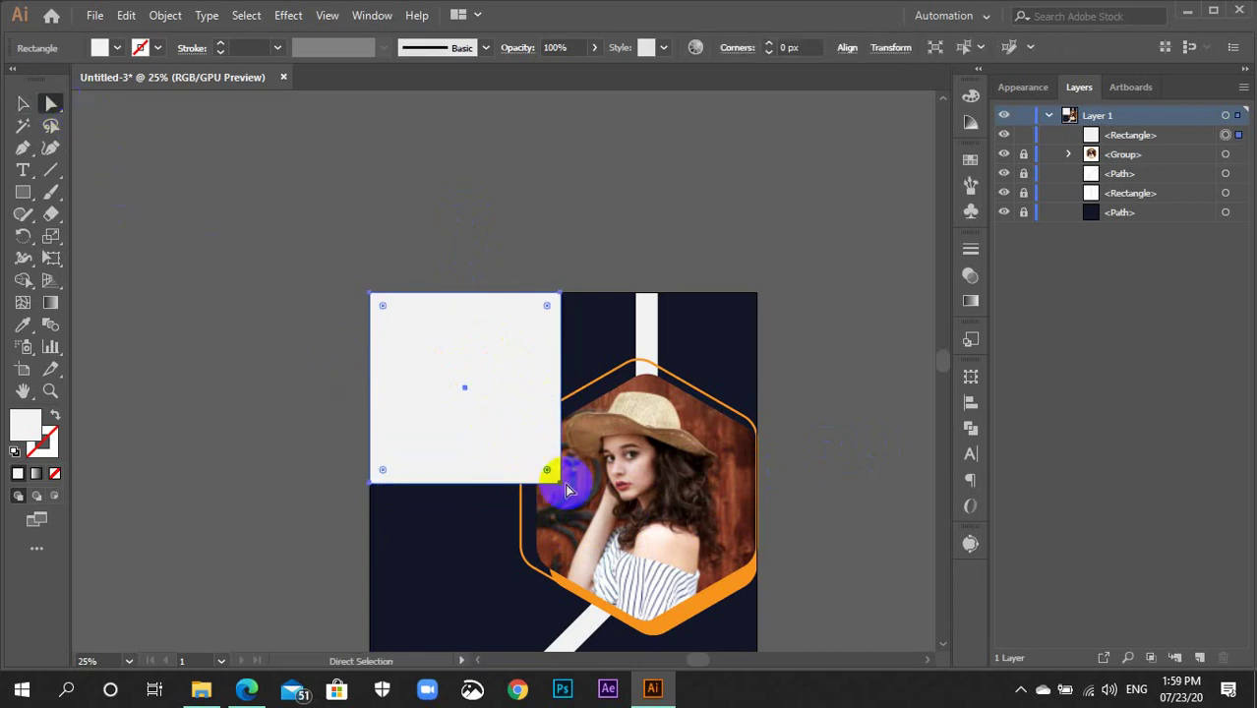
left_click_drag(556, 484, 561, 489)
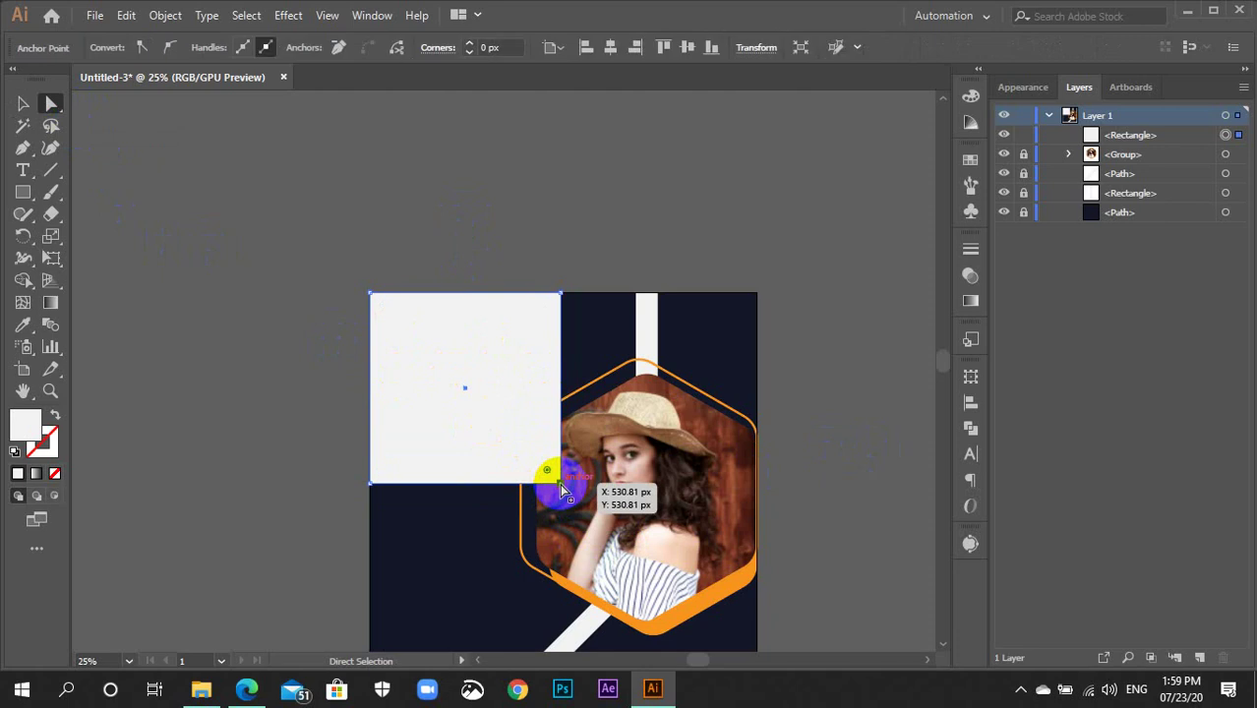
key("Delete")
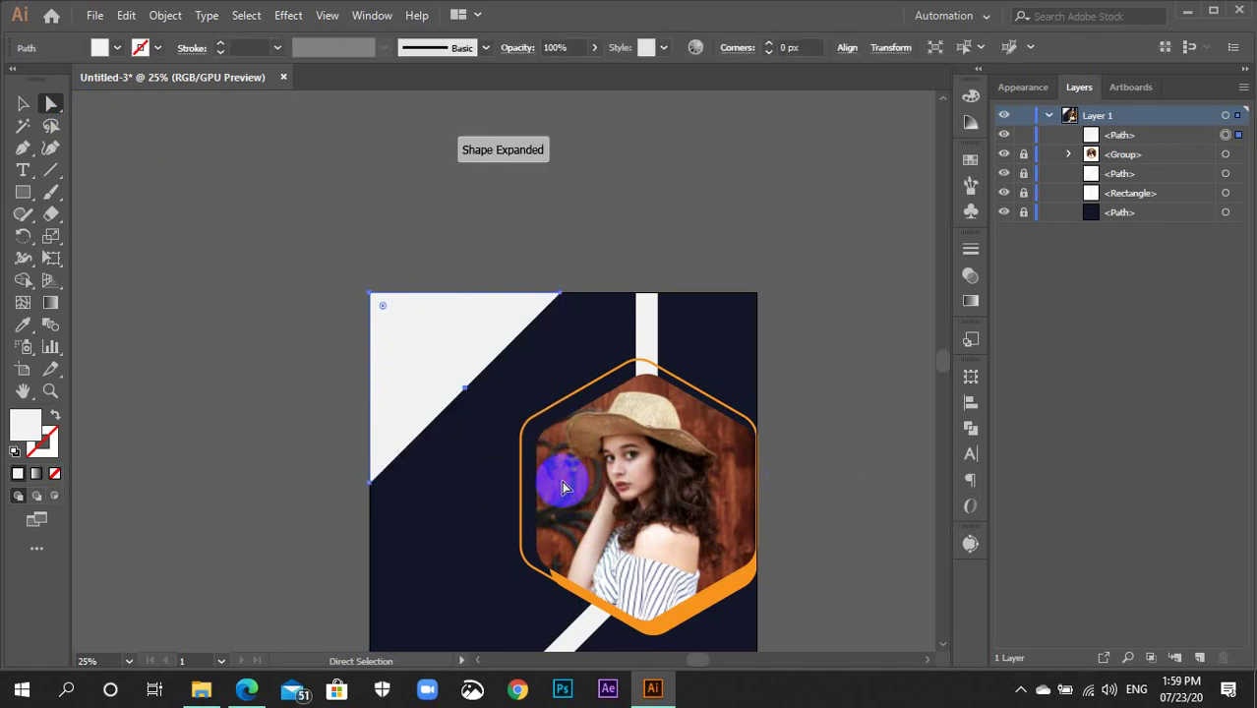
key("v")
left_click(522, 271)
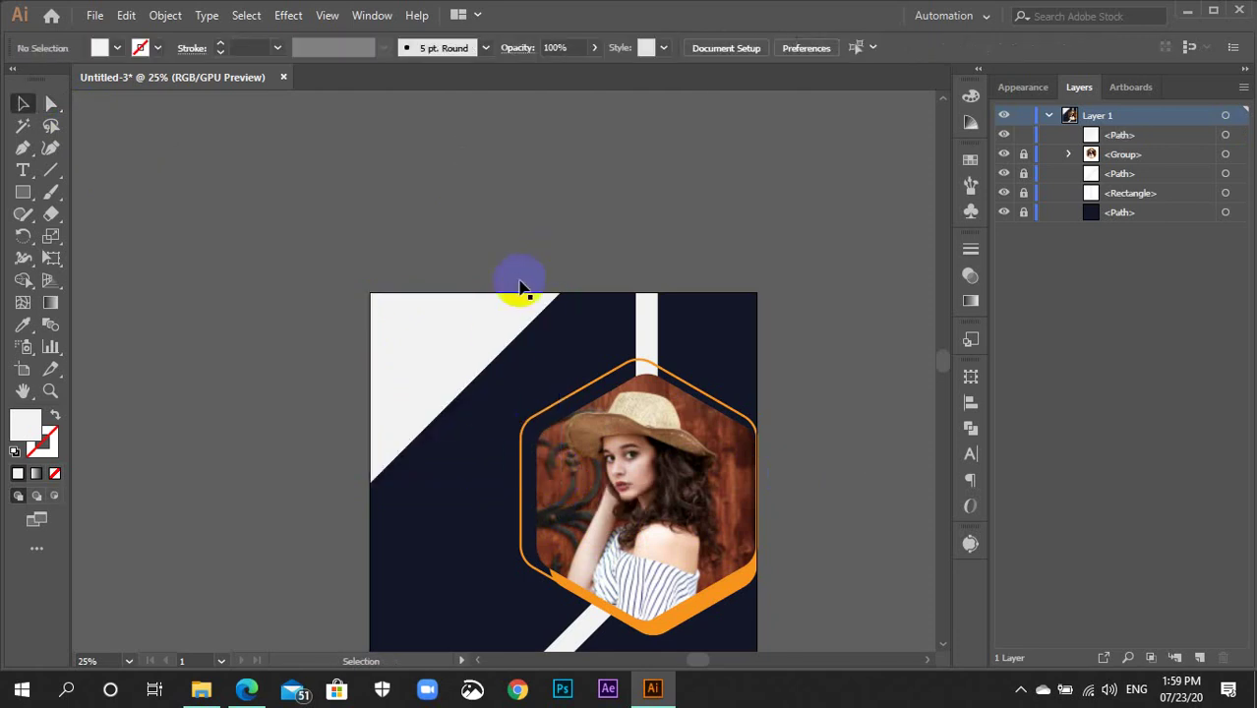
left_click(420, 354)
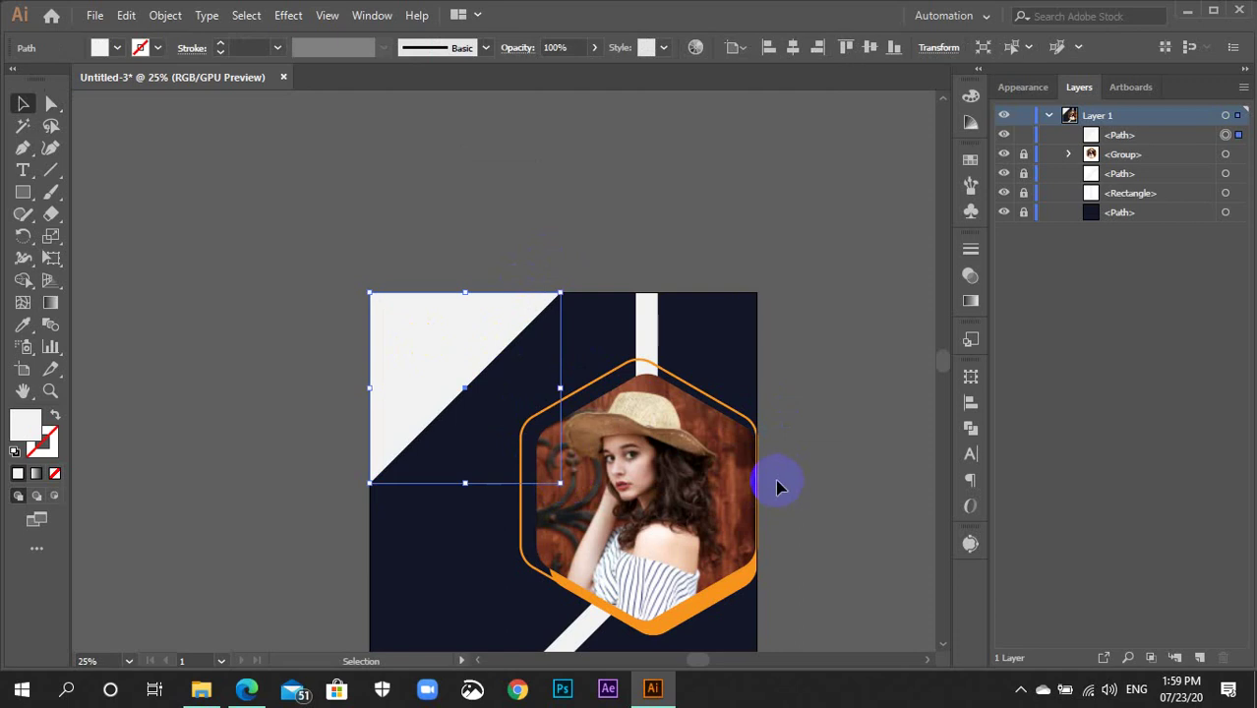
Fill the triangle with the hexagon outline's orange using the Eyedropper
key("i")
left_click(742, 578)
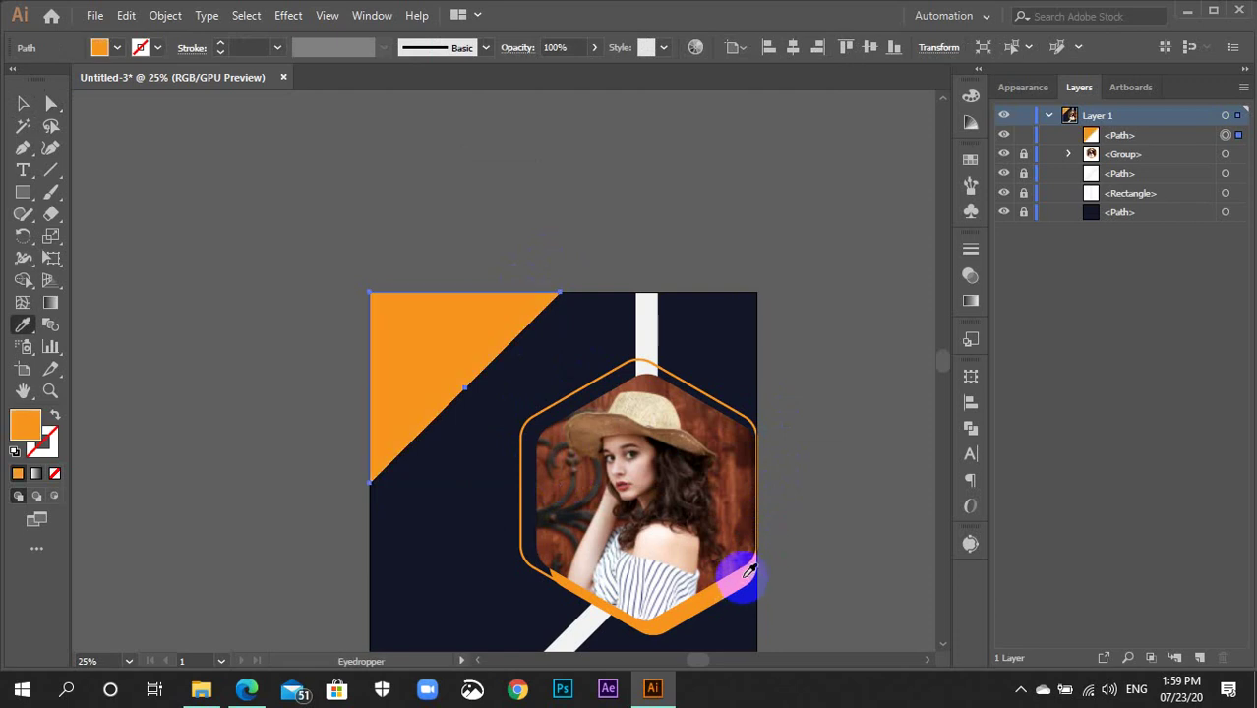
key("v")
left_click(824, 529)
Draw a tall thin orange bar, rotate it 45°, and move it onto the artboard's lower left
scroll(831, 530, "down", 5)
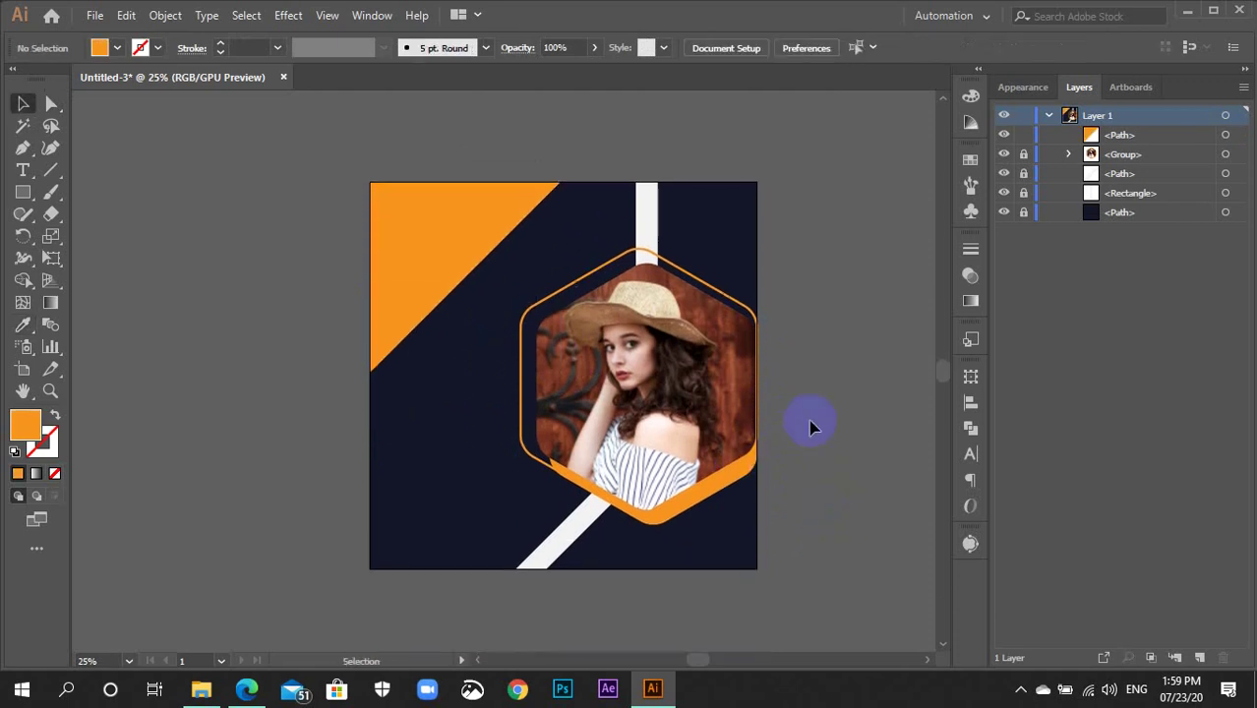
left_click(398, 226)
left_click(444, 310)
scroll(513, 418, "down", 3)
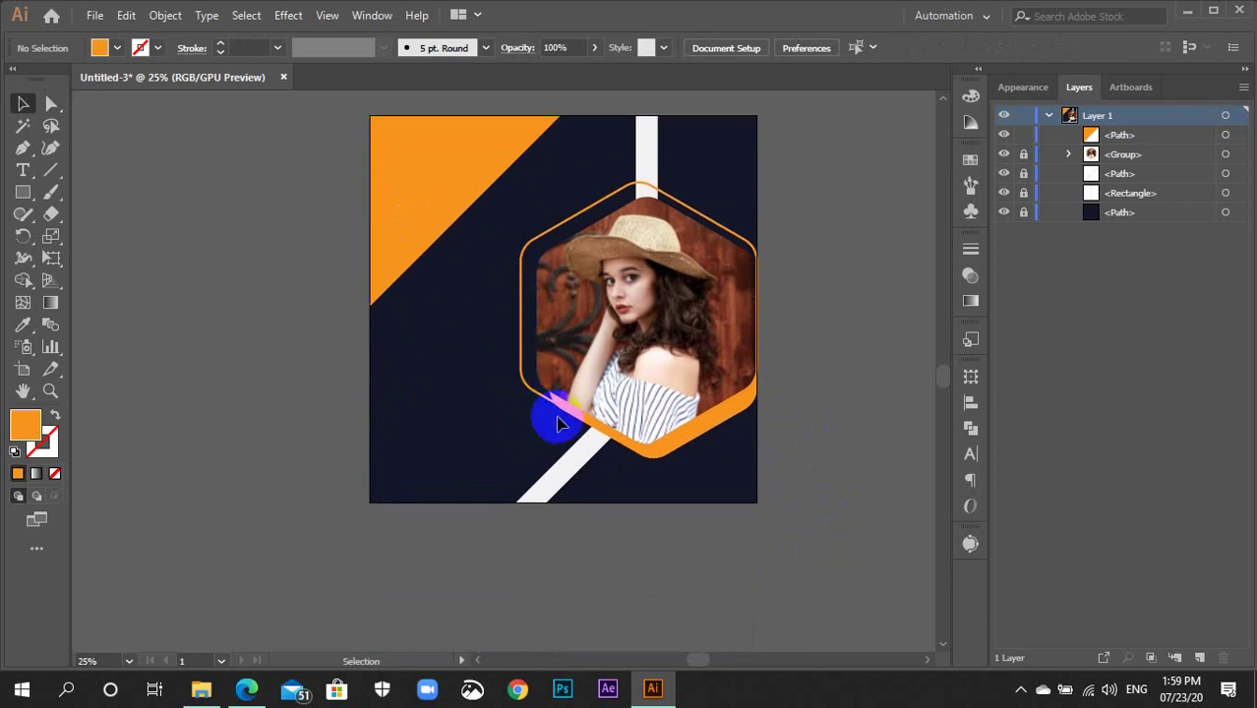
scroll(564, 411, "down", 3)
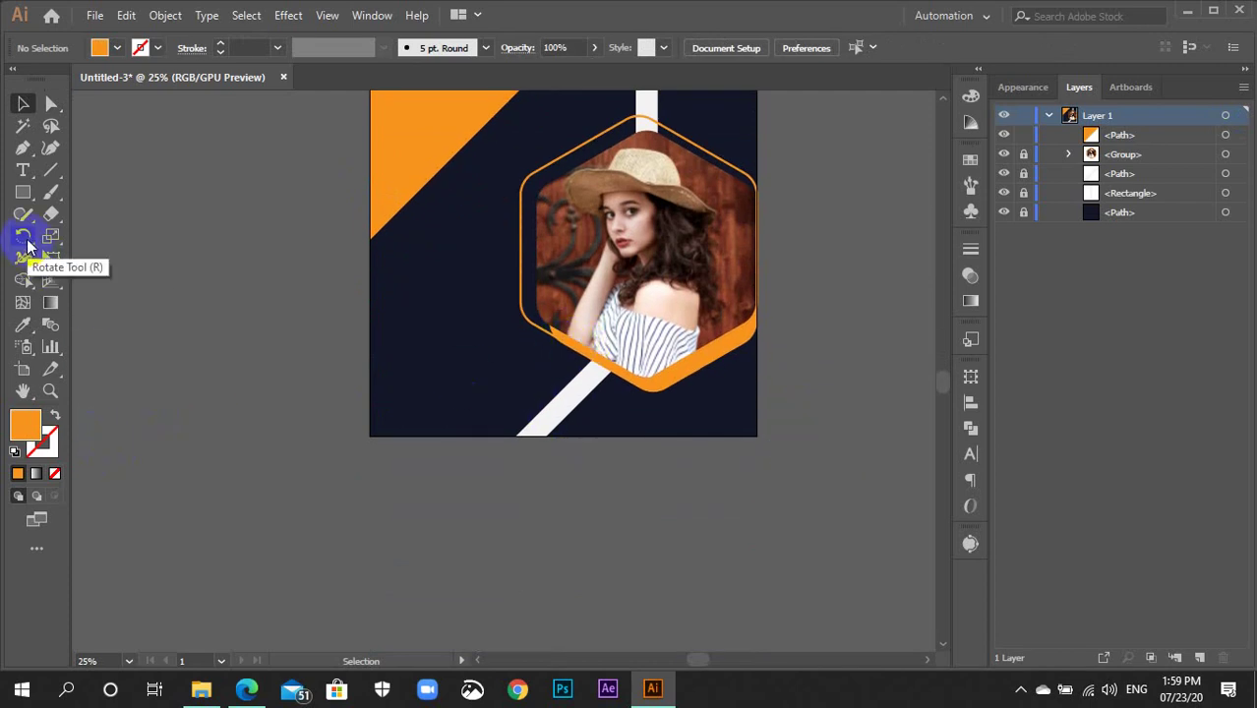
key("m")
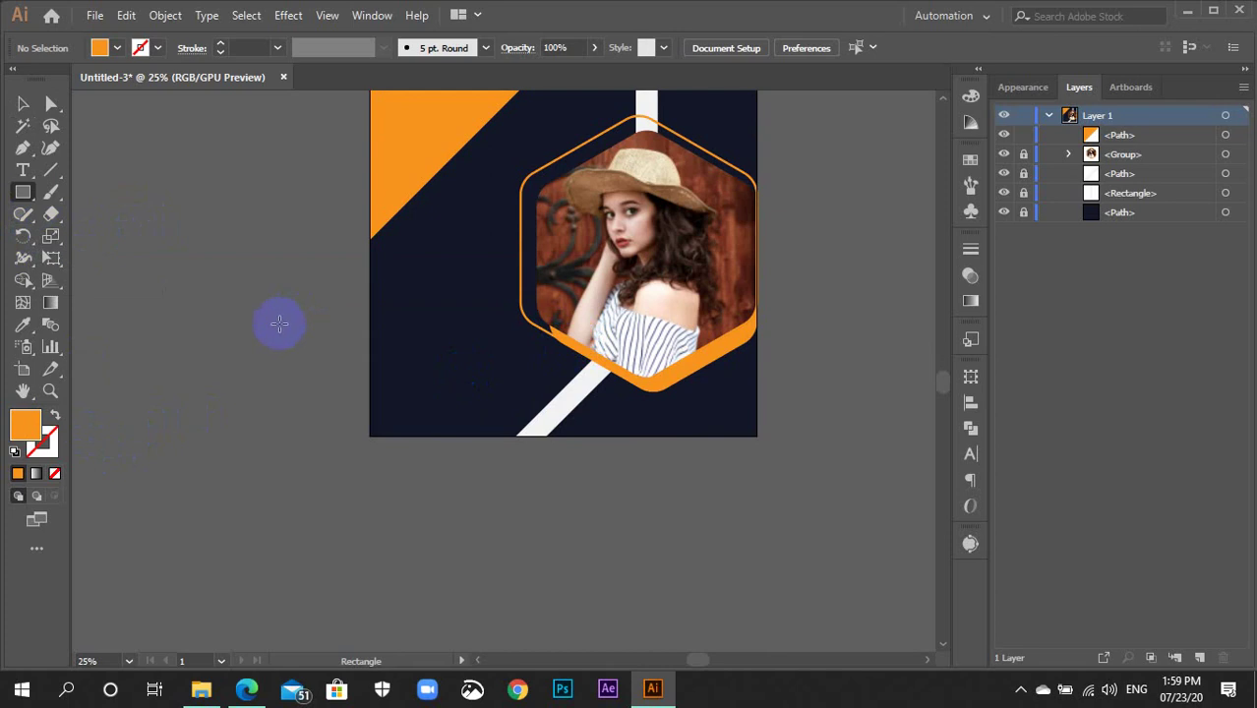
left_click_drag(263, 330, 285, 501)
key("v")
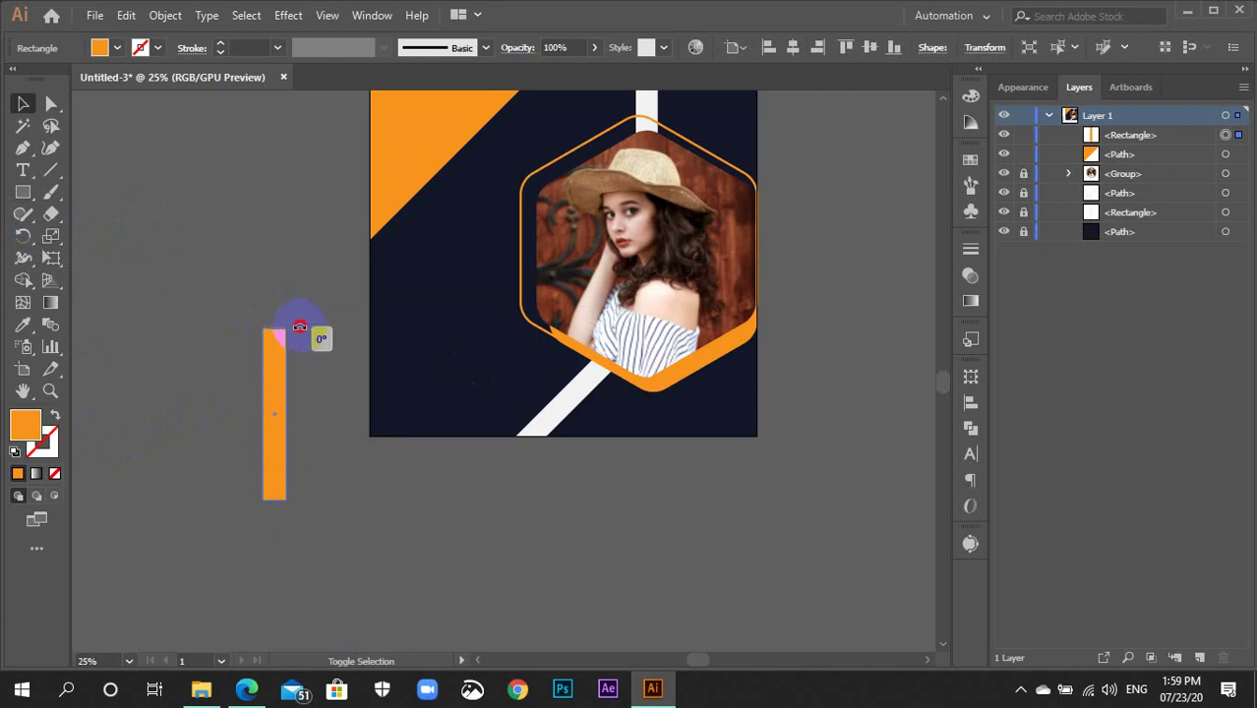
left_click_drag(300, 327, 328, 356)
left_click(337, 458)
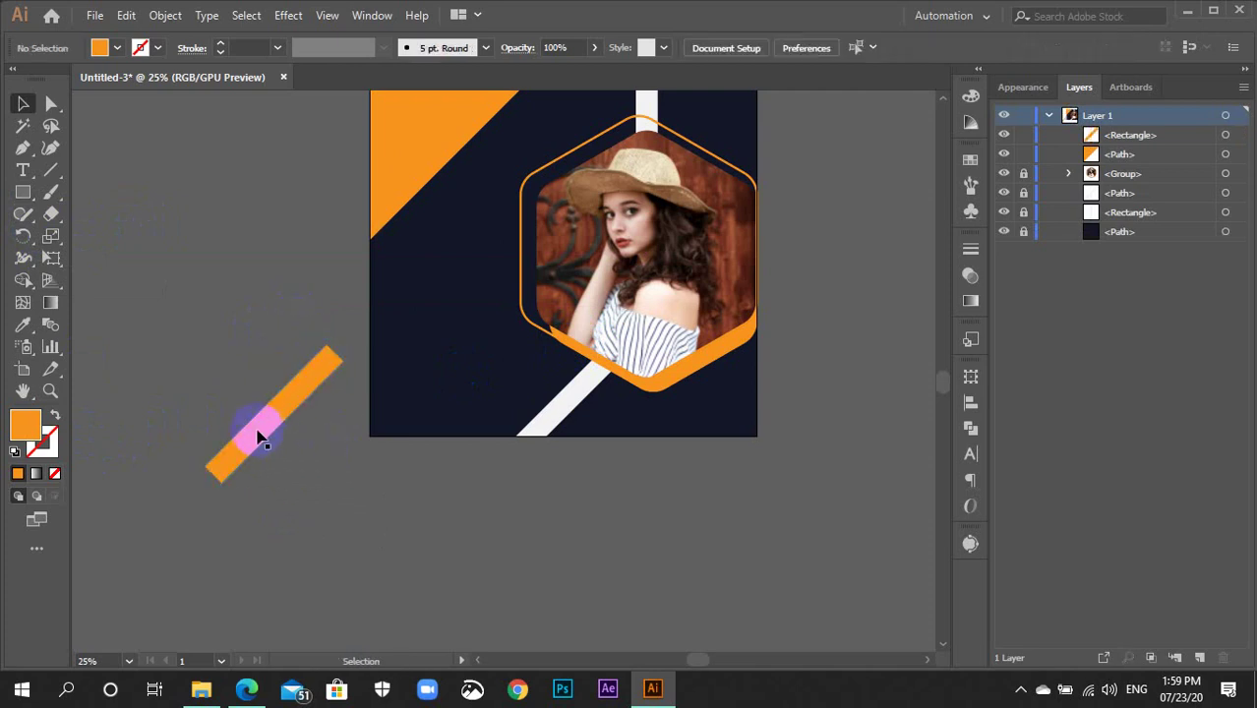
left_click_drag(260, 438, 432, 451)
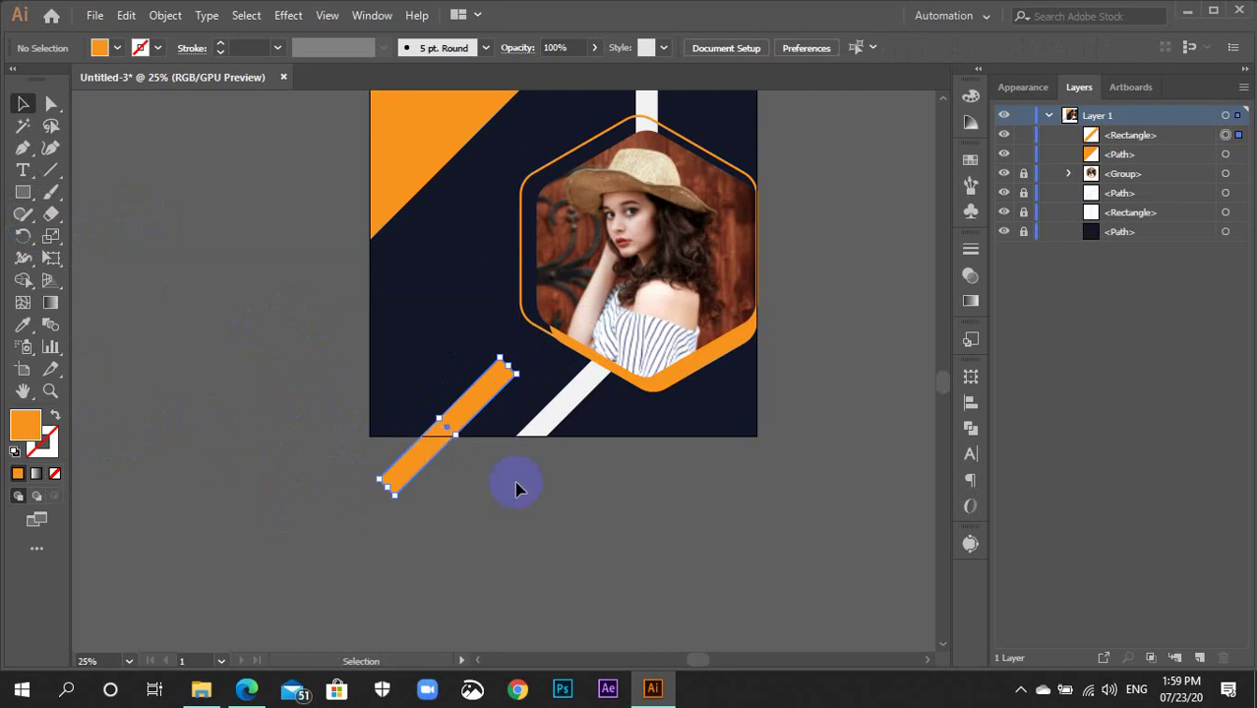
Drag the orange bar's top corner anchor so its upper end is cut flat vertically
key("ctrl+plus")
key("ctrl+plus")
key("ctrl+plus")
key("ctrl+plus")
key("ctrl+plus")
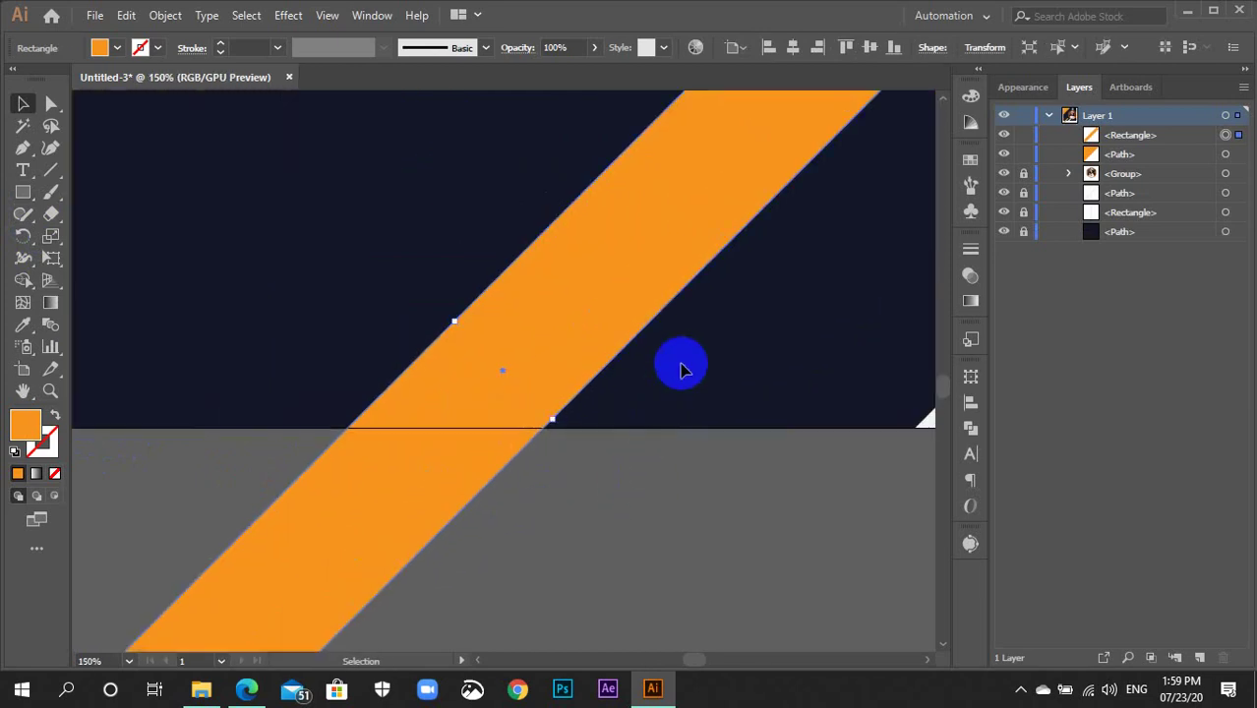
scroll(685, 369, "right", 5)
scroll(685, 369, "up", 3)
scroll(592, 452, "up", 3)
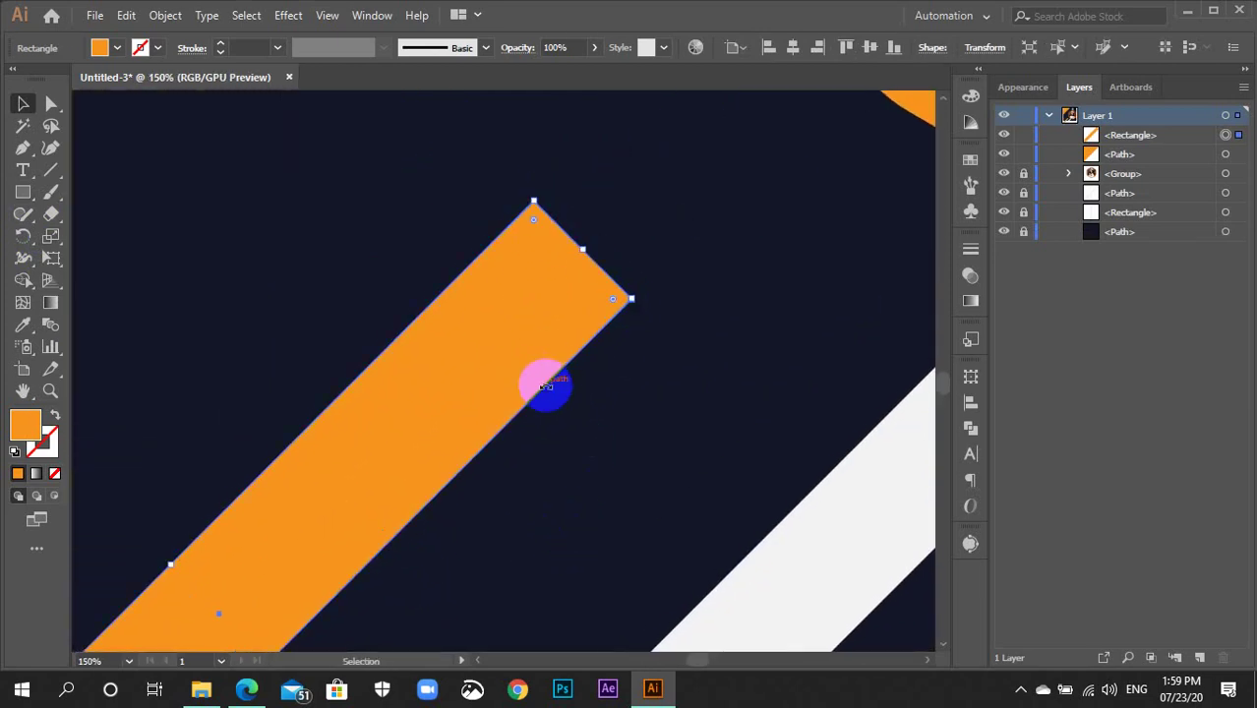
left_click(545, 385)
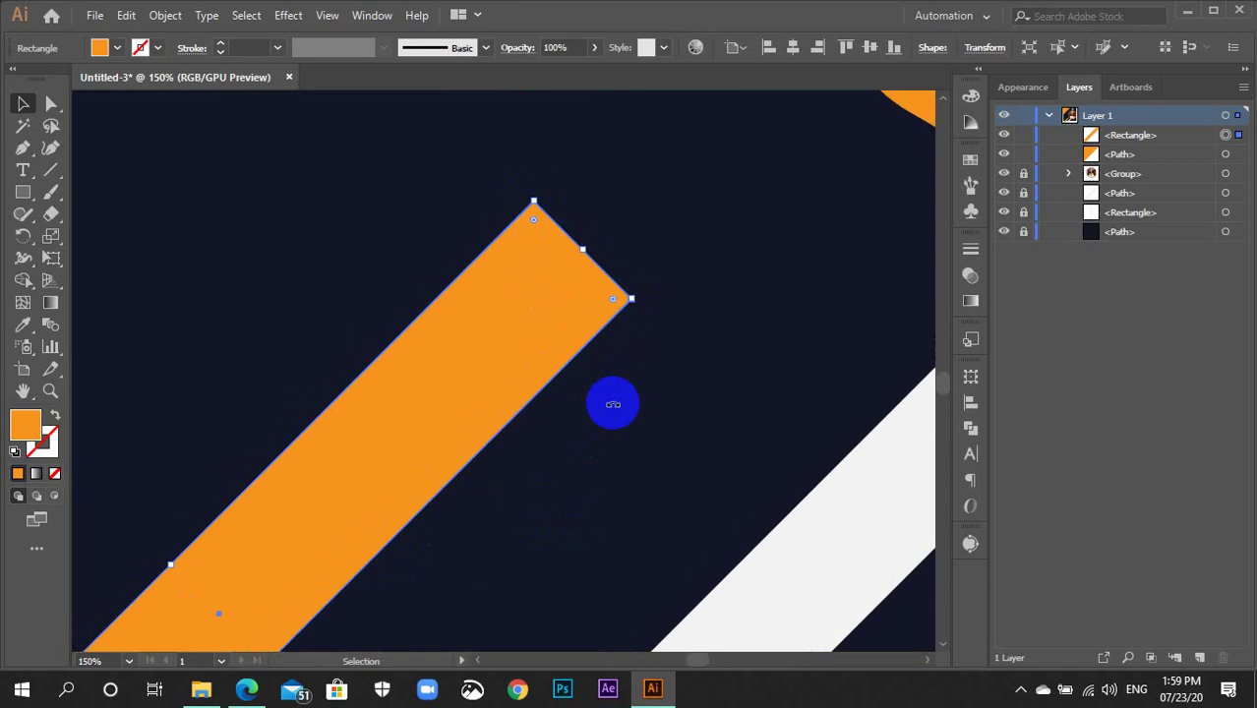
key("a")
mouse_move(613, 298)
left_mouse_down()
mouse_move(631, 306)
mouse_move(528, 410)
mouse_move(534, 394)
left_mouse_up()
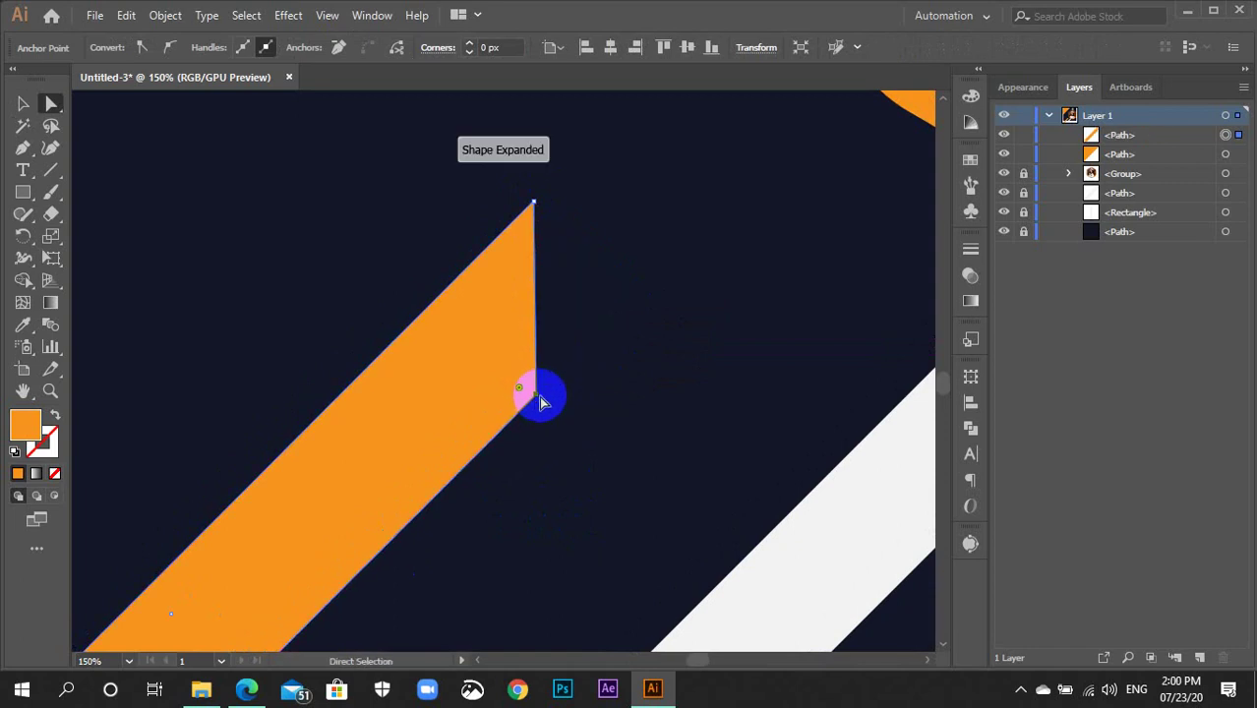
key("ctrl+minus")
key("ctrl+minus")
key("ctrl+minus")
Undo the bar's distorted corner and move the orange diagonal bar down below the artboard
left_click(513, 519)
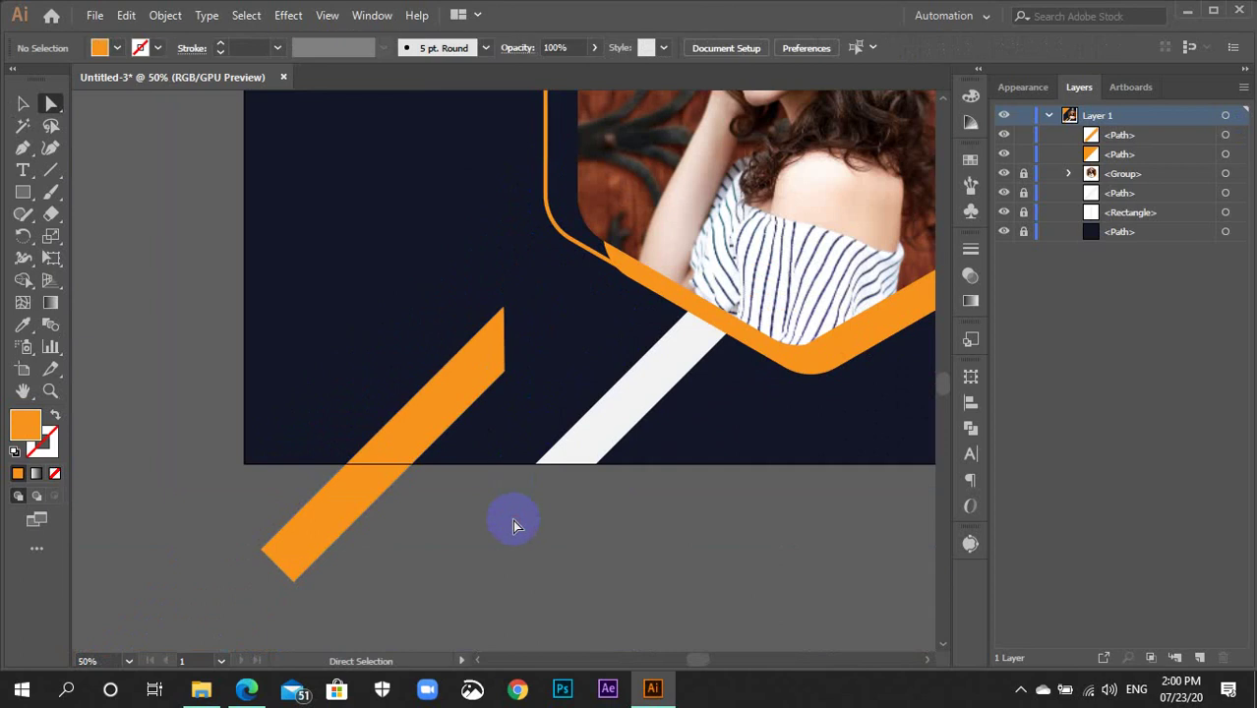
key("v")
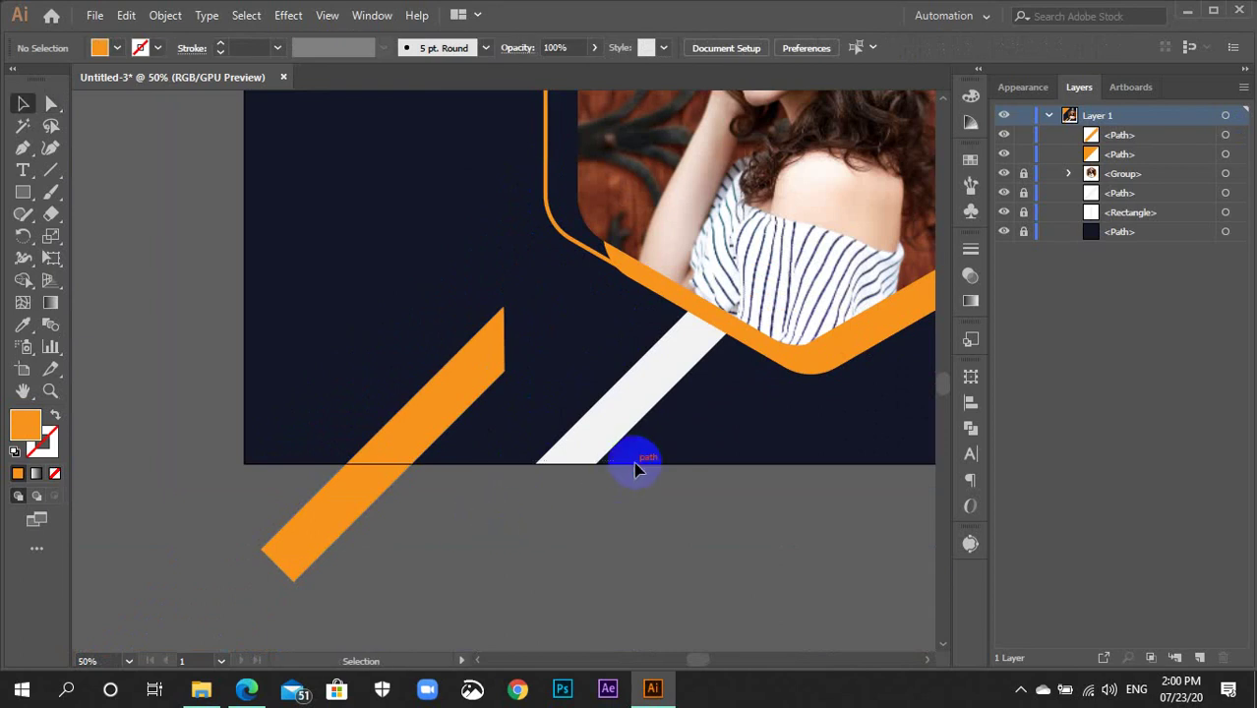
left_click(445, 413)
key("ctrl+z")
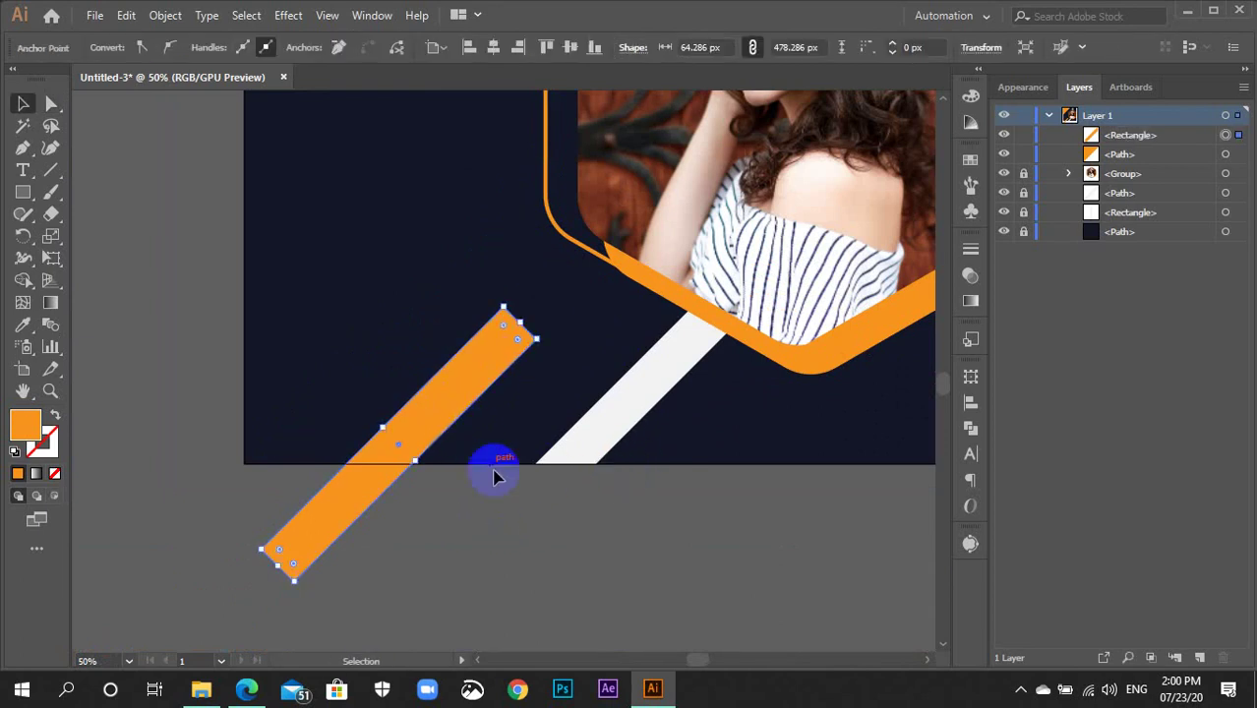
scroll(477, 413, "down", 3)
left_click(447, 282)
left_click_drag(448, 282, 444, 482)
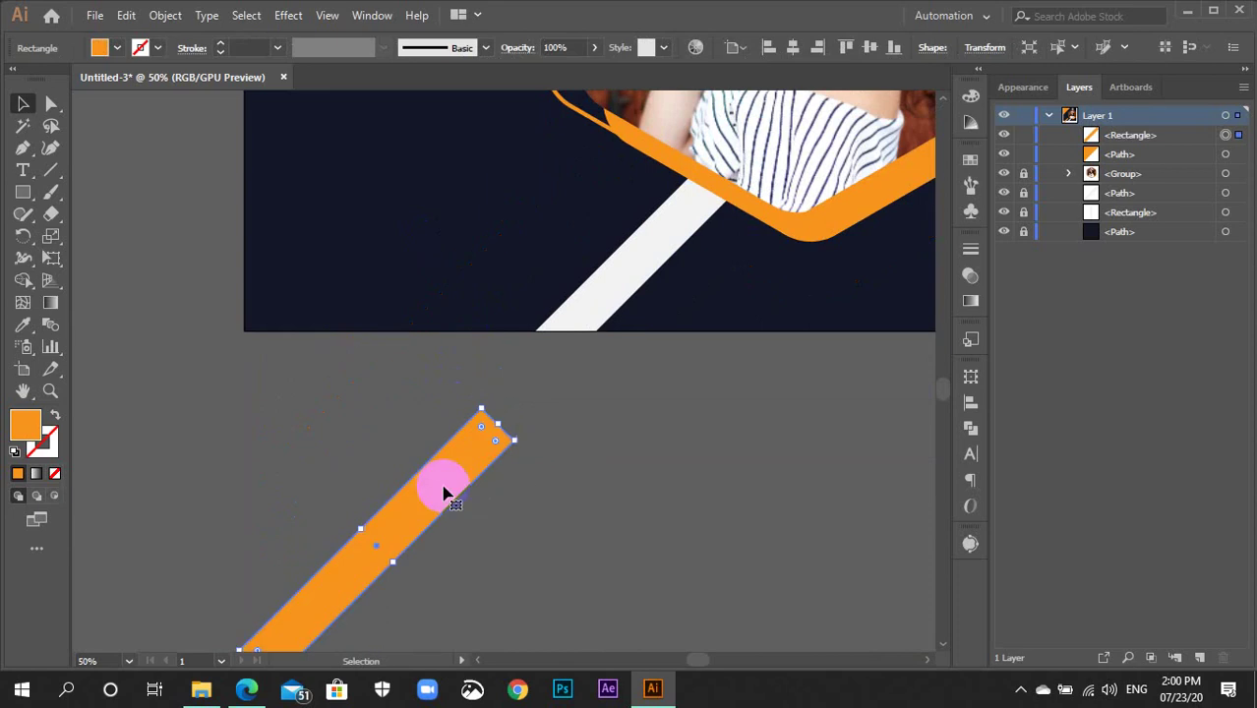
left_click(553, 472)
scroll(547, 474, "down", 1)
Draw a rectangle and position it over the top end of the orange bar
key("m")
left_click_drag(560, 372, 643, 489)
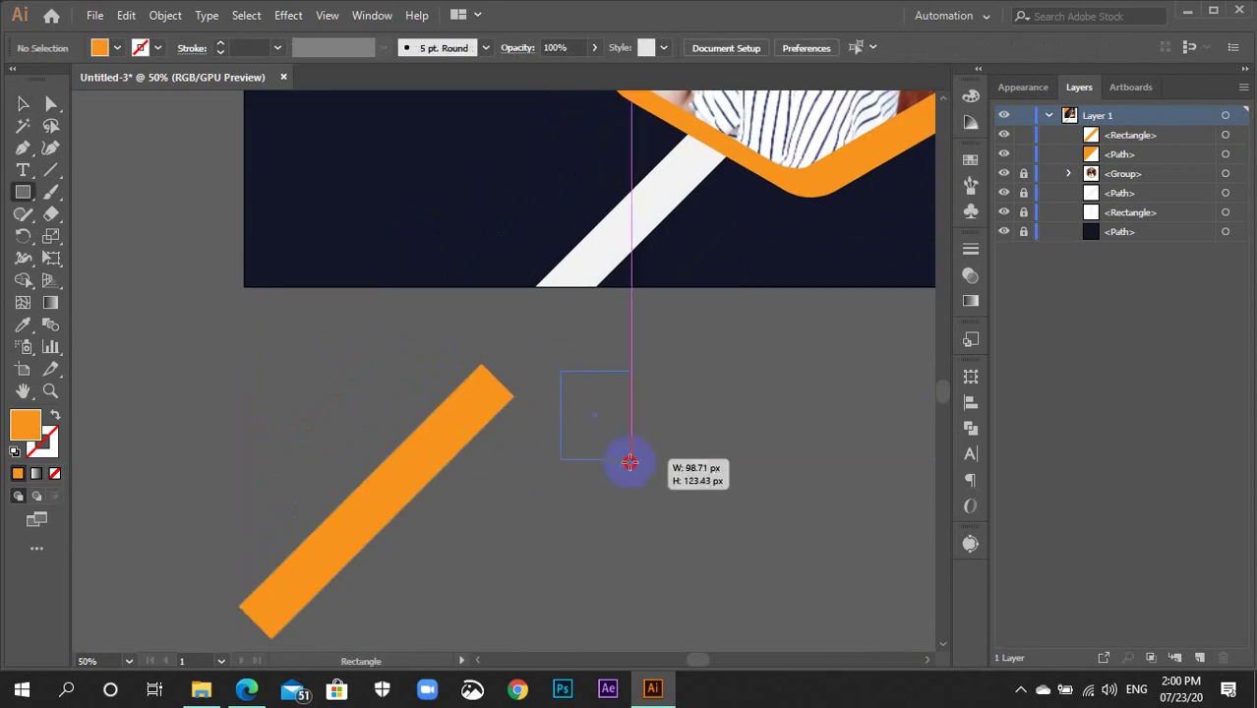
key("v")
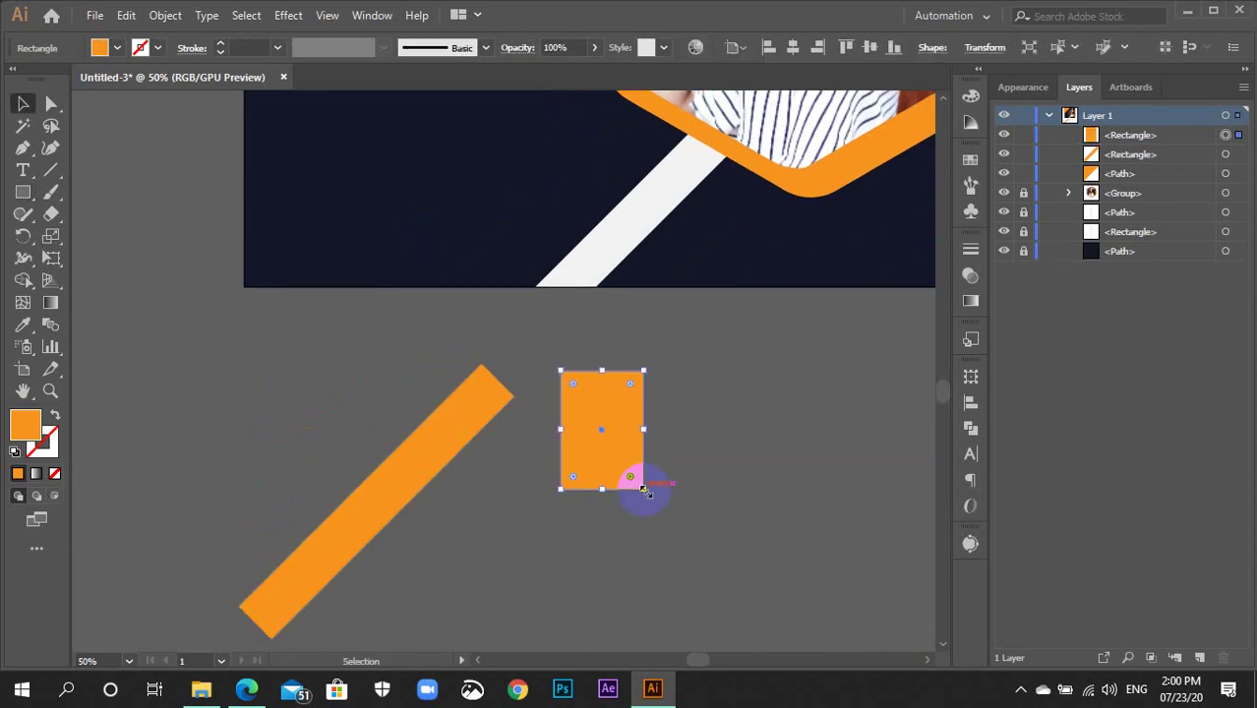
left_click_drag(631, 469, 554, 425)
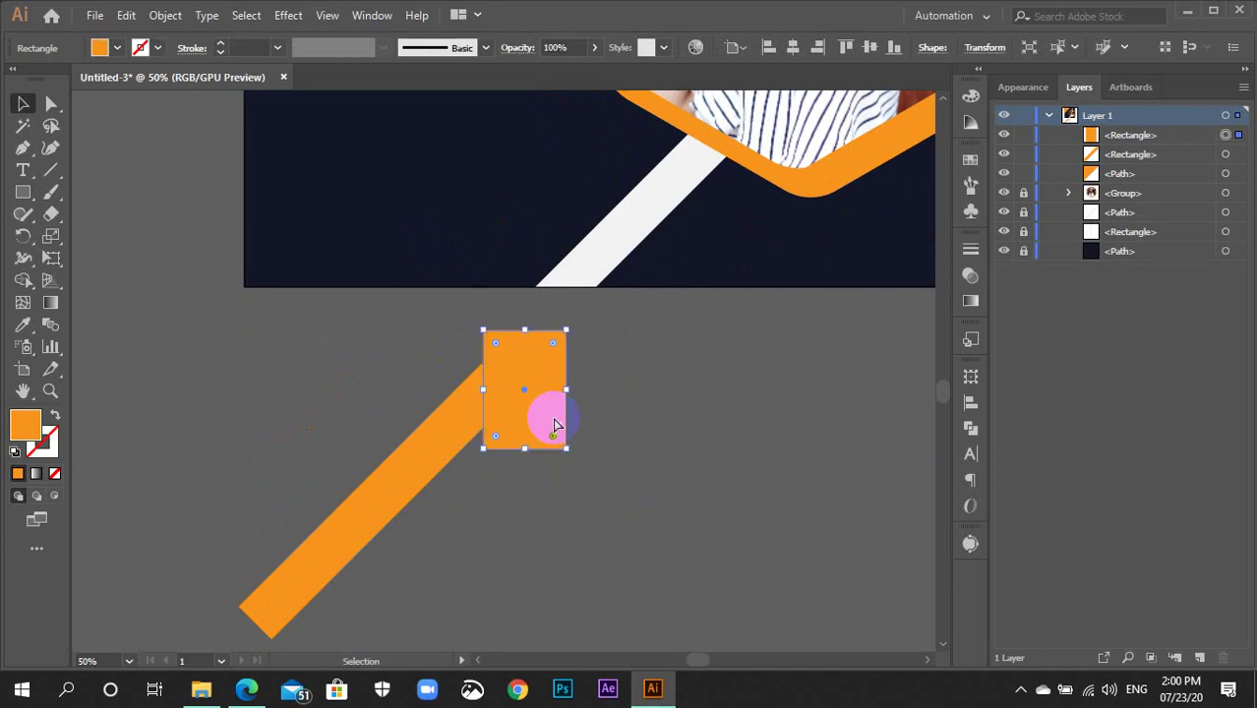
scroll(553, 424, "up", 2)
scroll(506, 421, "up", 1)
left_click_drag(502, 457, 502, 442)
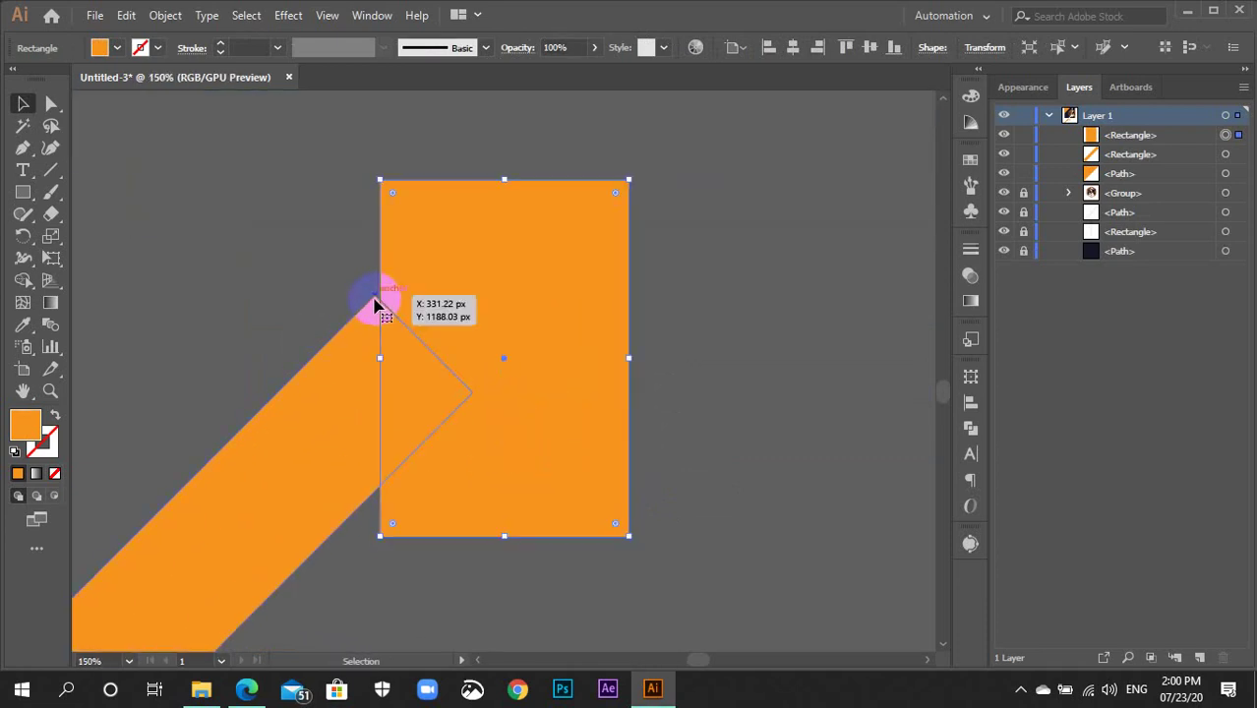
left_click_drag(454, 386, 463, 514)
Subtract the rectangle from the bar with Pathfinder Minus Front, leaving a vertical top edge
left_click(471, 571)
left_click(387, 430)
left_click(358, 325, "shift")
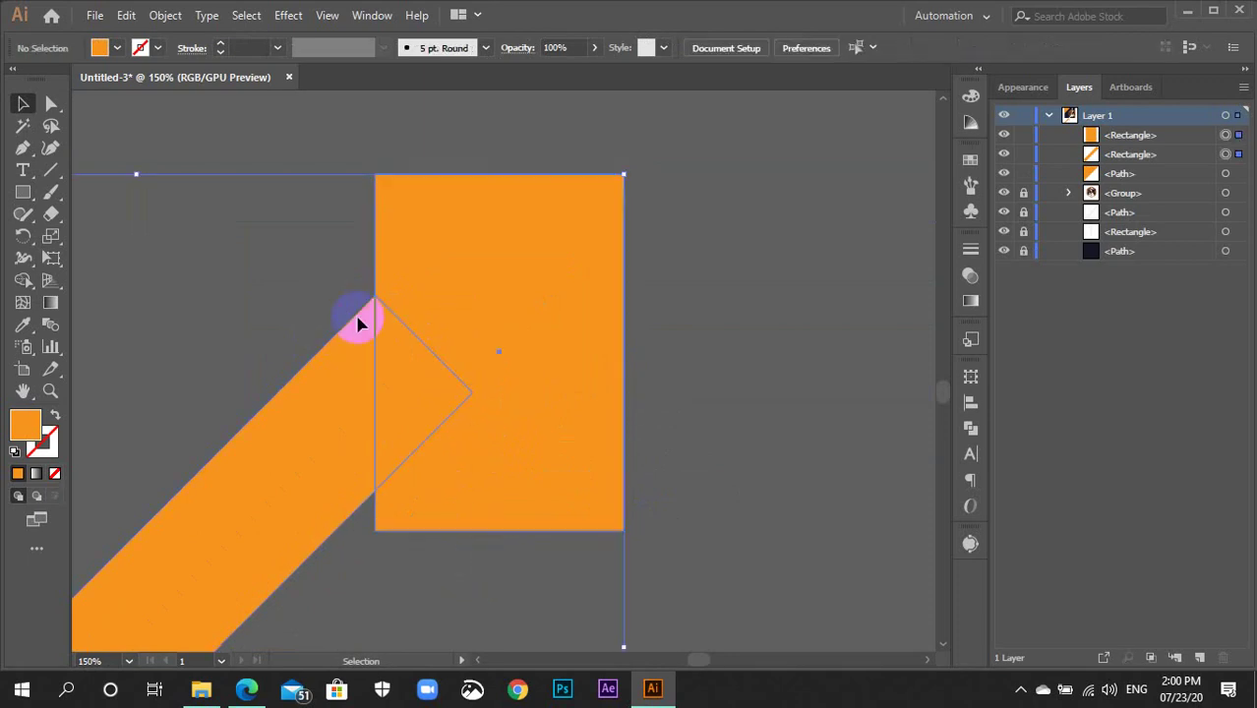
left_click(971, 429)
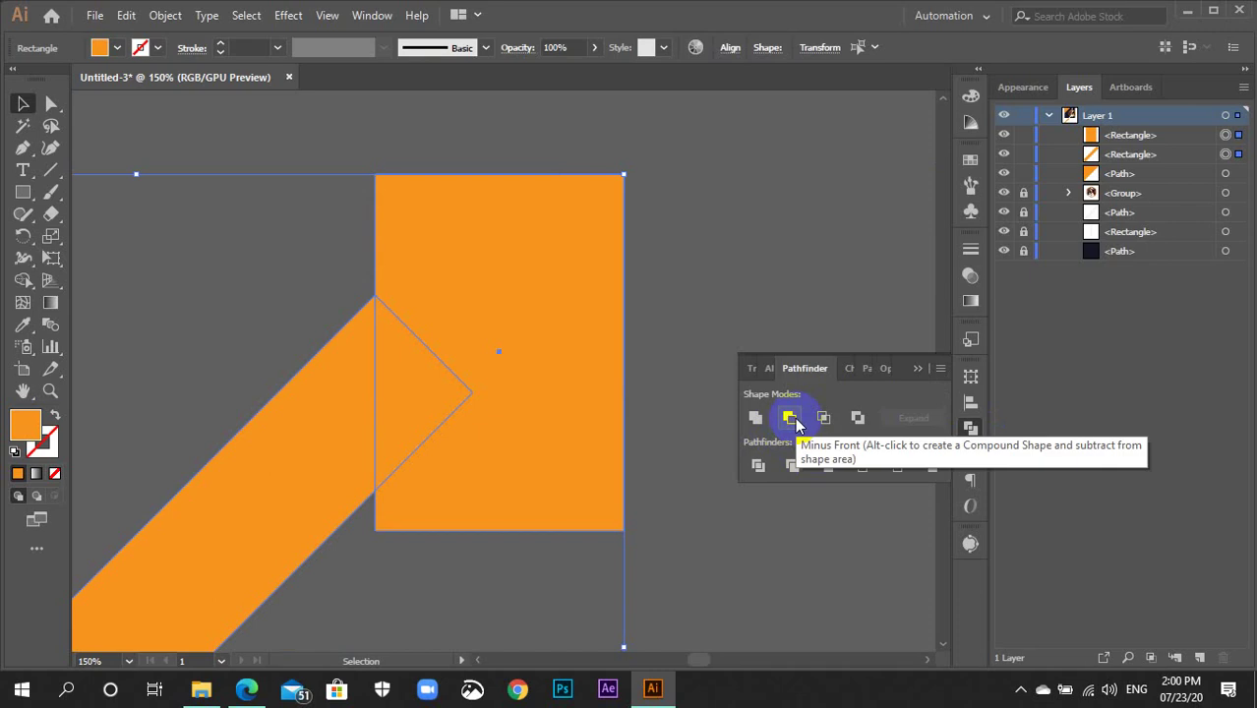
left_click(790, 418)
left_click(970, 430)
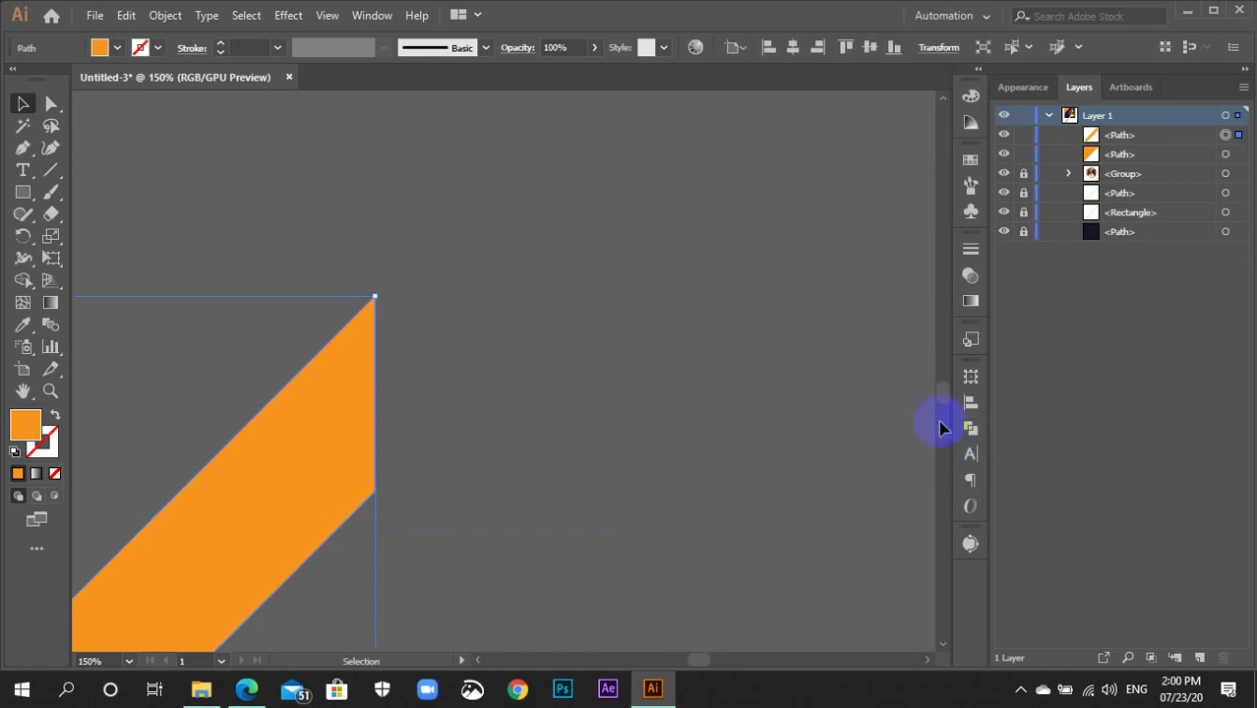
left_click(659, 384)
key("ctrl+minus")
key("ctrl+minus")
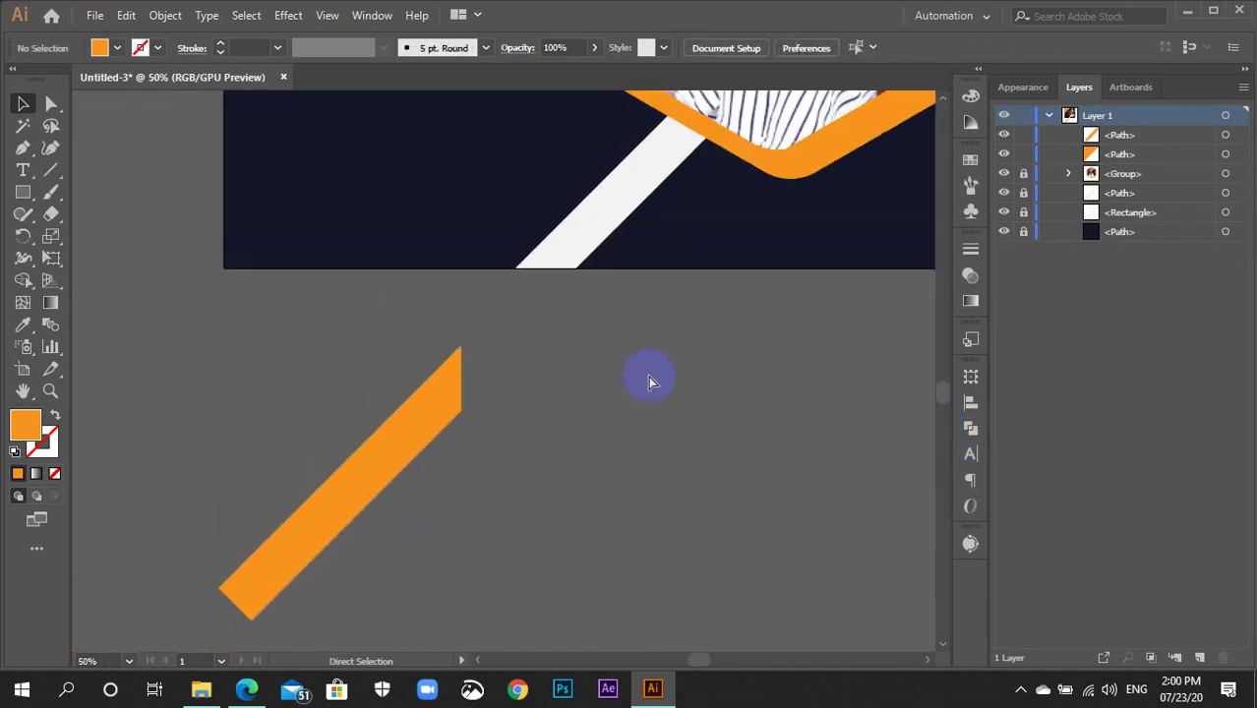
Move the trimmed bar onto the artboard's lower-left corner and shorten it
scroll(411, 569, "up", 2)
left_click_drag(411, 569, 466, 308)
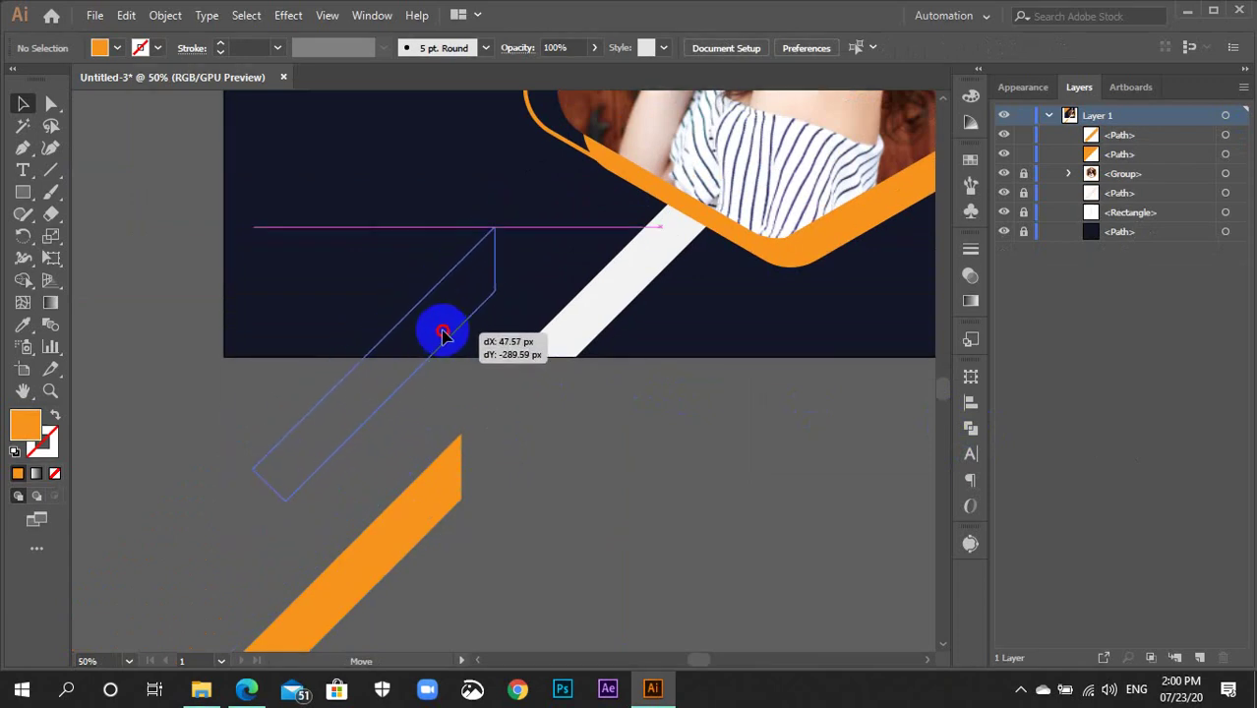
left_click_drag(467, 308, 440, 339)
scroll(474, 441, "up", 1)
scroll(474, 440, "left", 1)
left_click(463, 436)
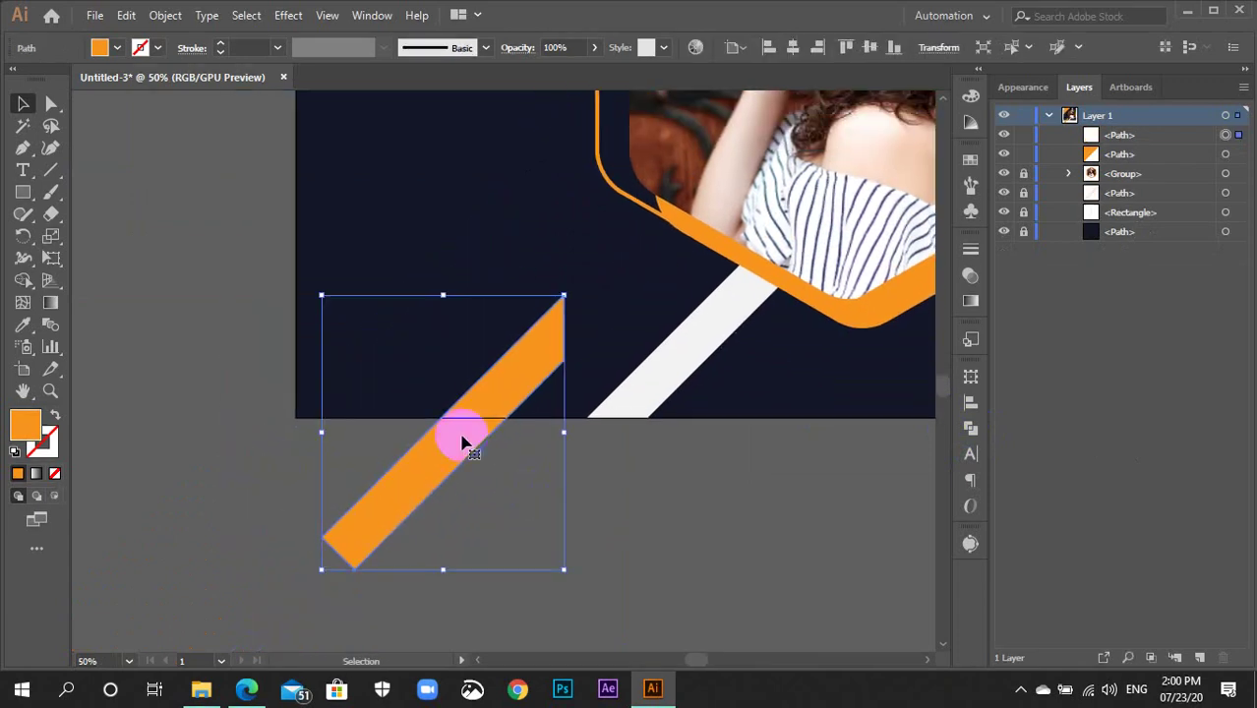
left_click_drag(564, 571, 521, 498)
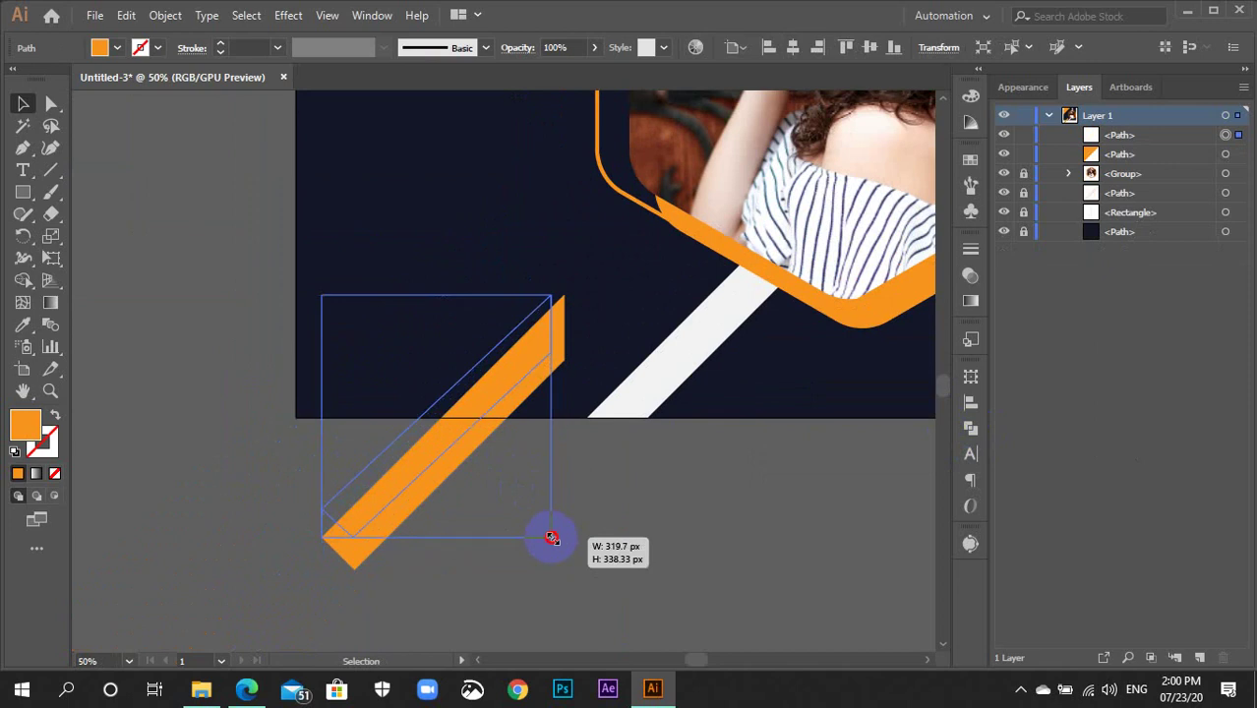
Alt-drag two copies of the stripe to make three parallel orange stripes, then select all three
left_click(427, 529)
mouse_move(404, 428)
left_mouse_down()
mouse_move(472, 418)
mouse_move(448, 444)
mouse_move(447, 370)
mouse_move(464, 385)
mouse_move(357, 374)
left_mouse_up()
left_click_drag(430, 391, 478, 415)
left_click(489, 402)
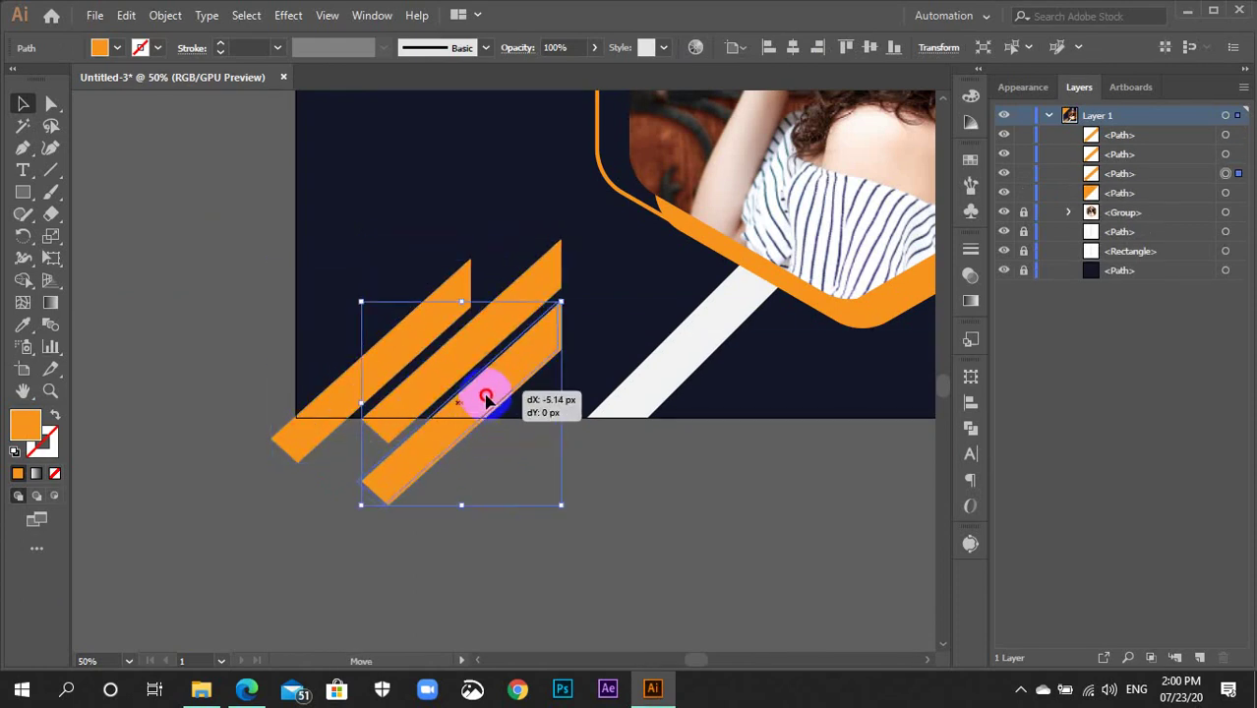
left_click(606, 482)
key("ctrl+minus")
key("ctrl+minus")
key("ctrl+minus")
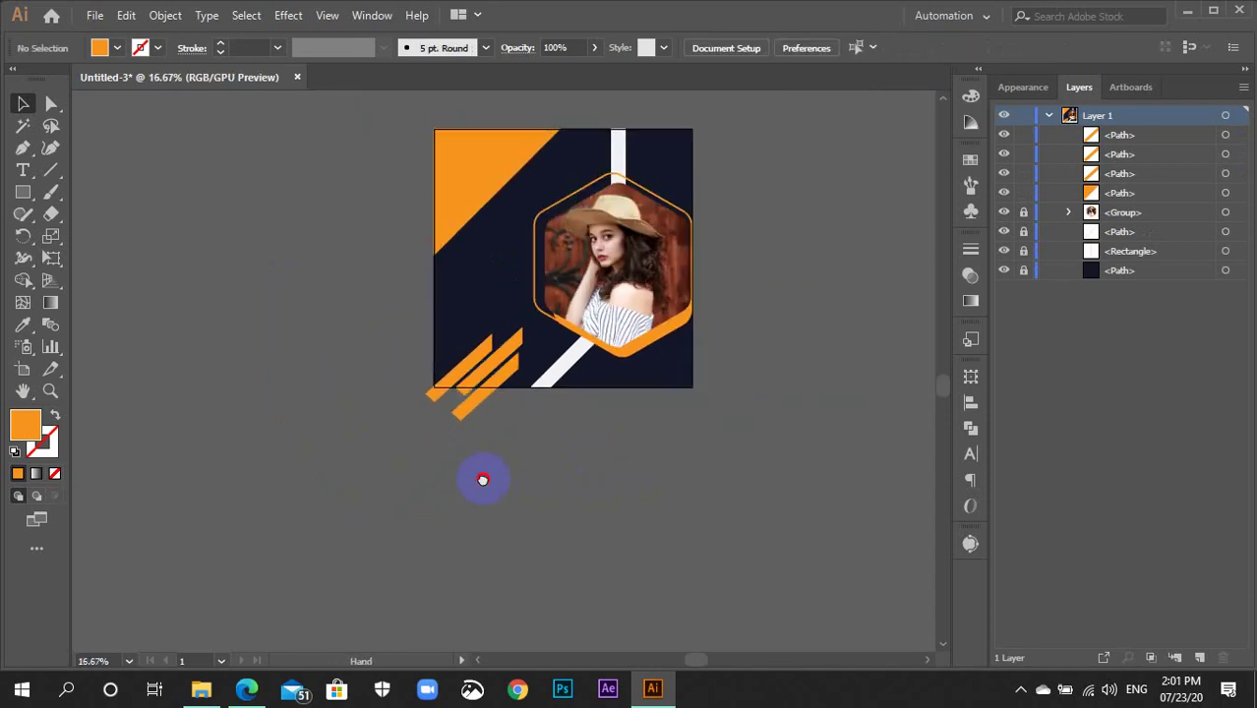
left_click_drag(482, 479, 549, 516)
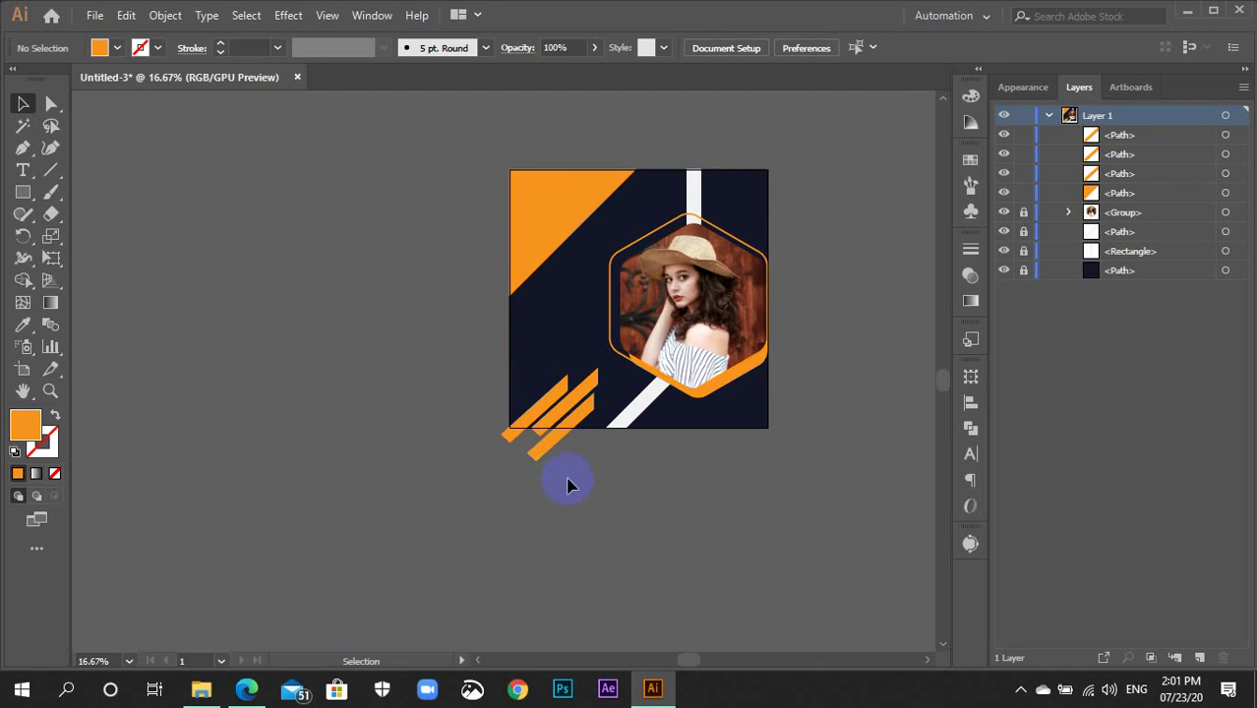
left_click_drag(564, 478, 513, 374)
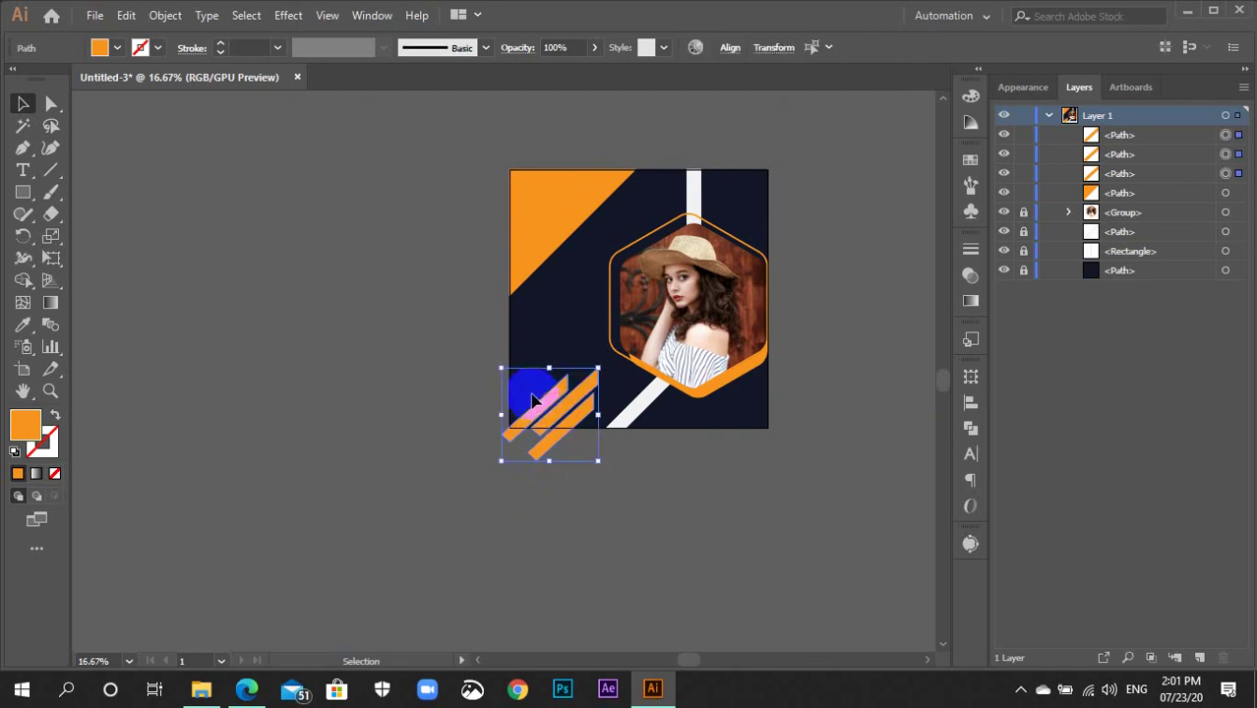
Delete the three stripes and draw a tall thin orange rectangle rotated diagonally to 315°
key("Delete")
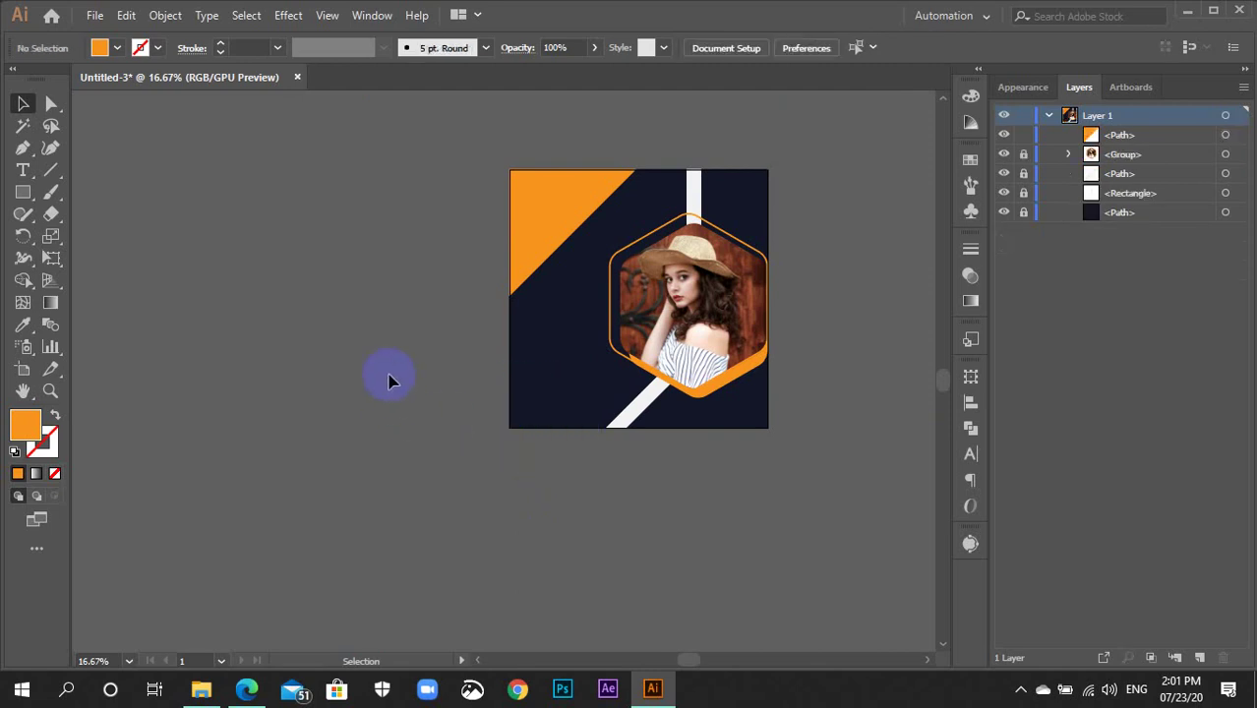
key("m")
left_click_drag(377, 320, 388, 518)
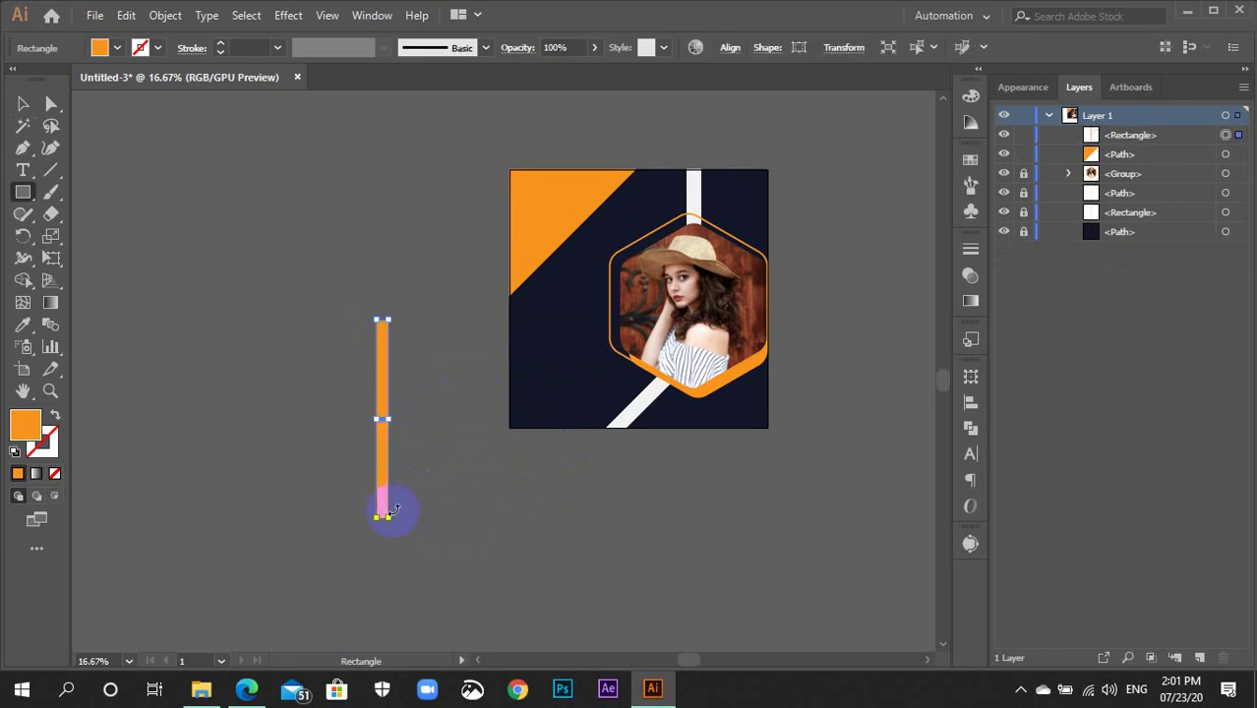
key("c")
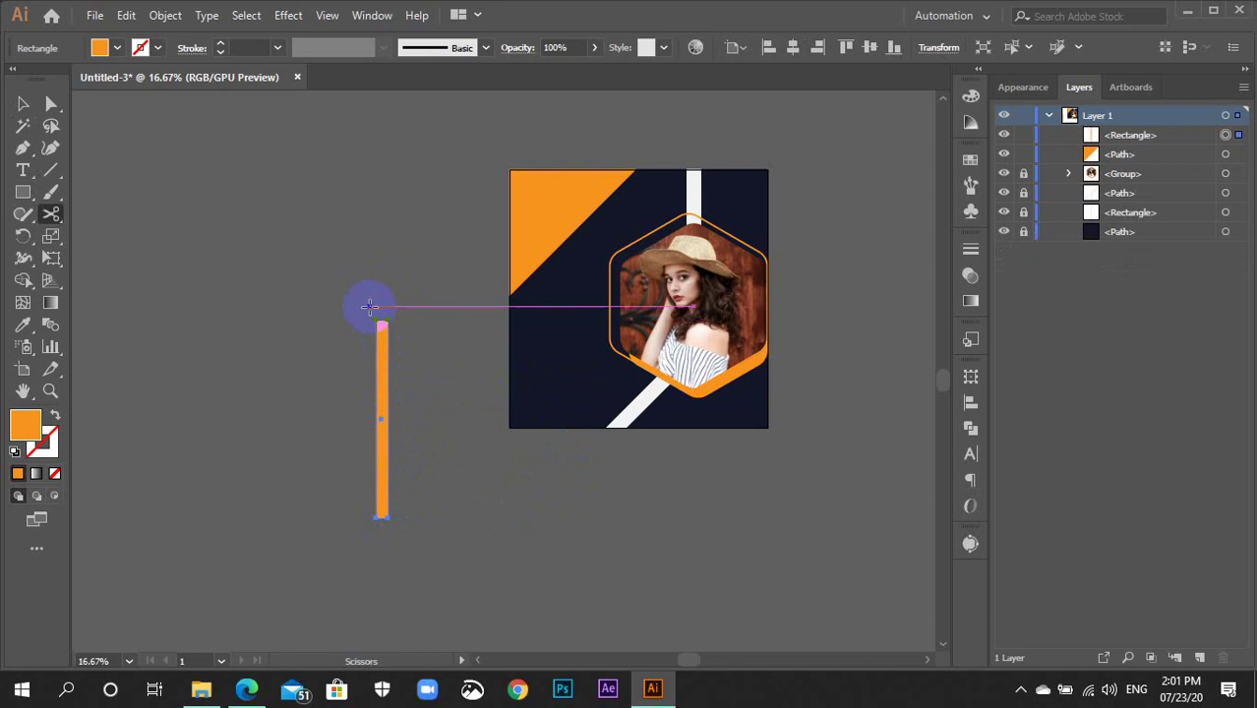
key("v")
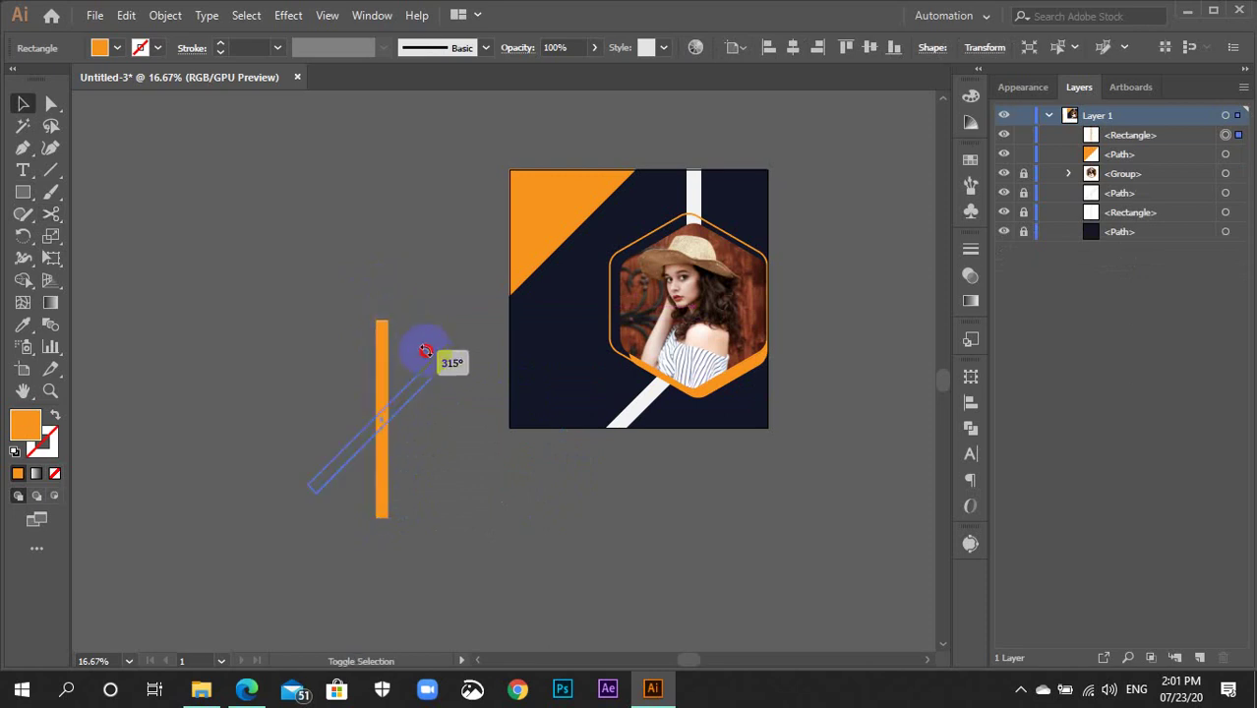
mouse_move(397, 315)
left_mouse_down()
mouse_move(426, 388)
mouse_move(565, 414)
left_mouse_up()
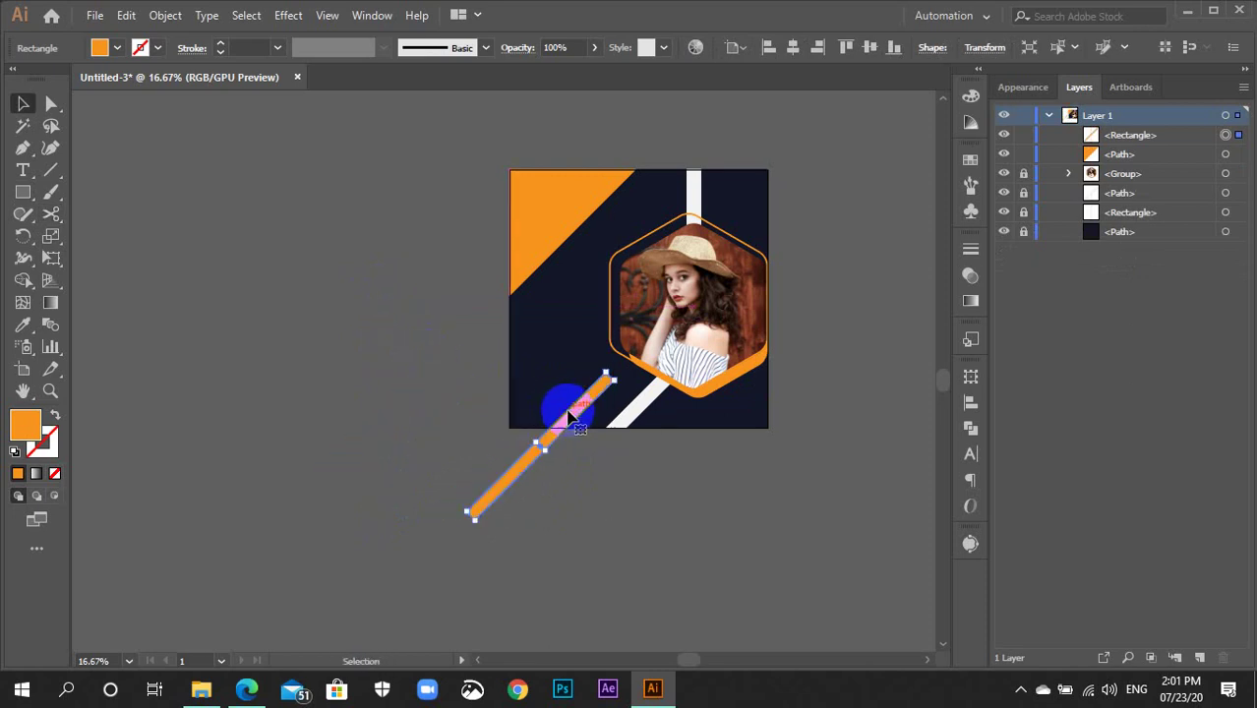
Move the diagonal bar below the artboard and draw a small rectangle beside its upper end
key("ctrl+equal")
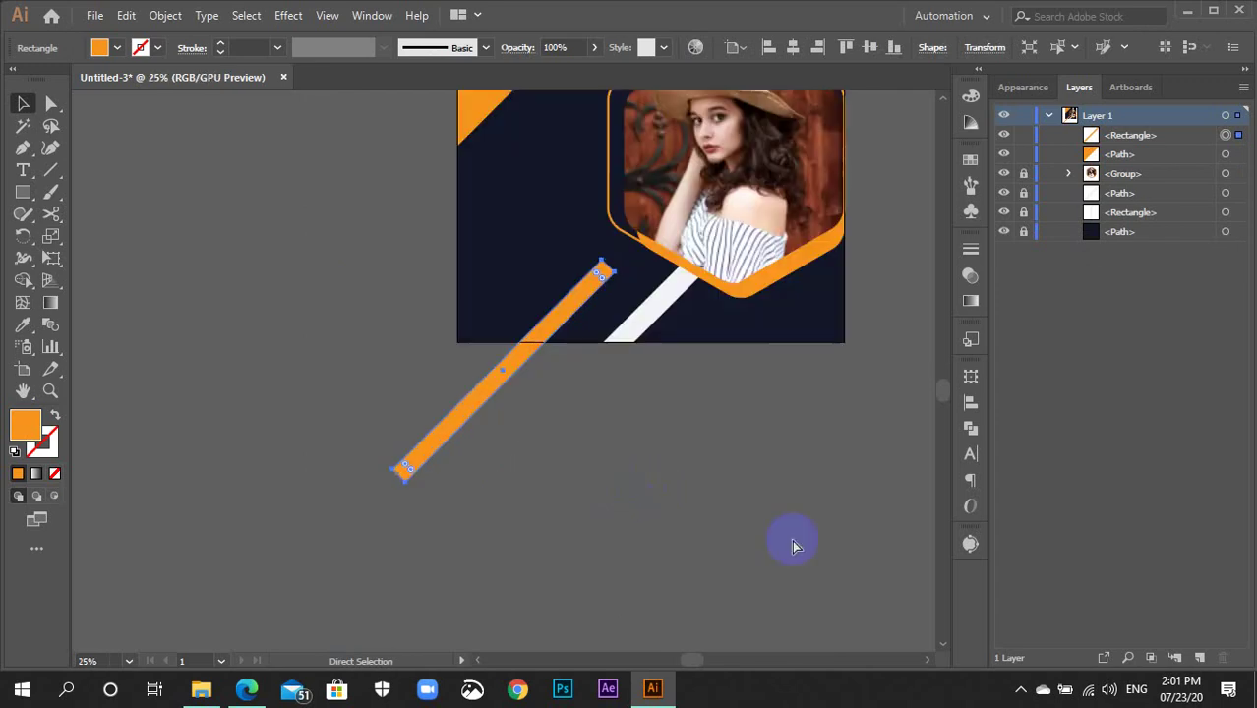
key("ctrl+equal")
key("ctrl+equal")
left_click_drag(635, 430, 620, 482)
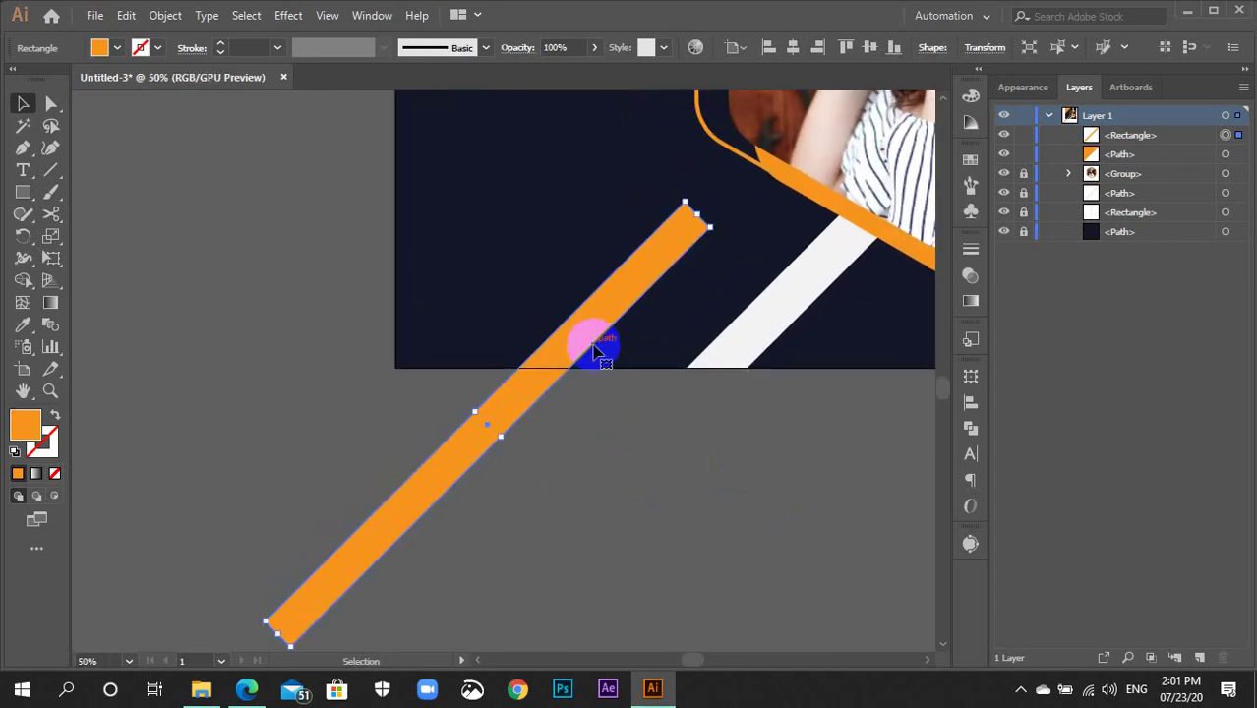
left_click_drag(589, 342, 504, 548)
left_click(604, 543)
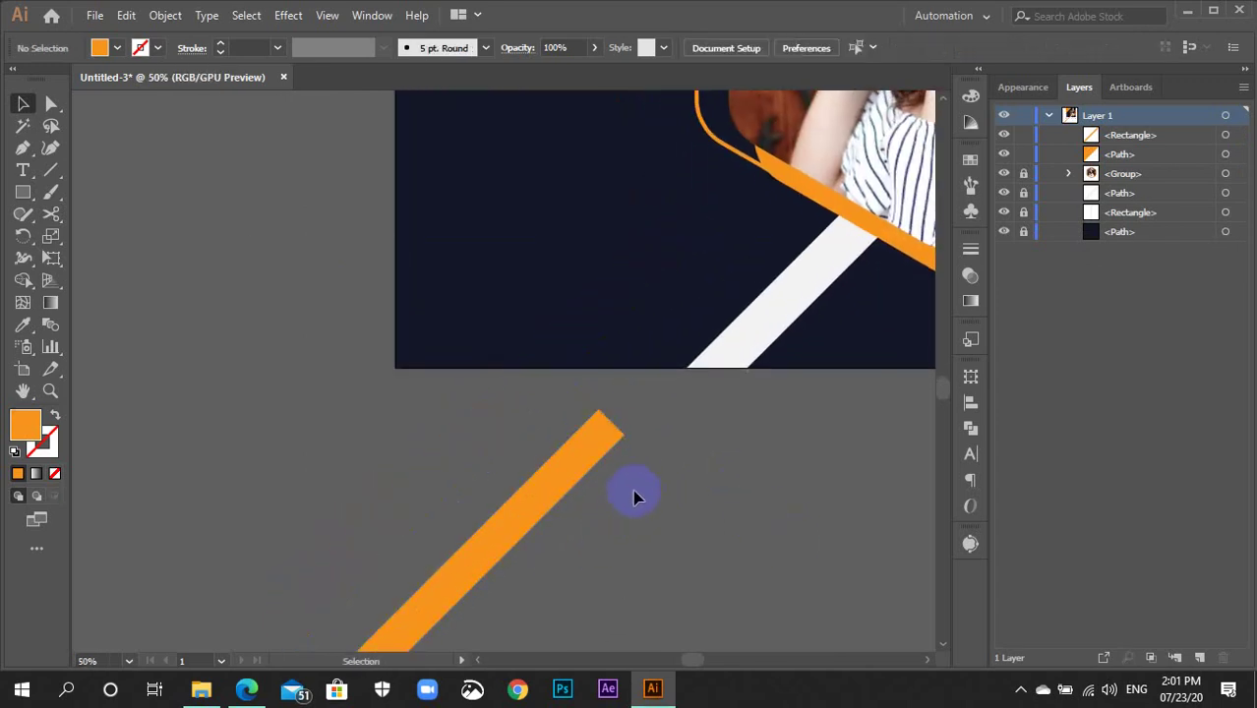
key("m")
left_click_drag(646, 454, 683, 522)
Place the small rectangle on the bar's top end and Unite them in Pathfinder
key("v")
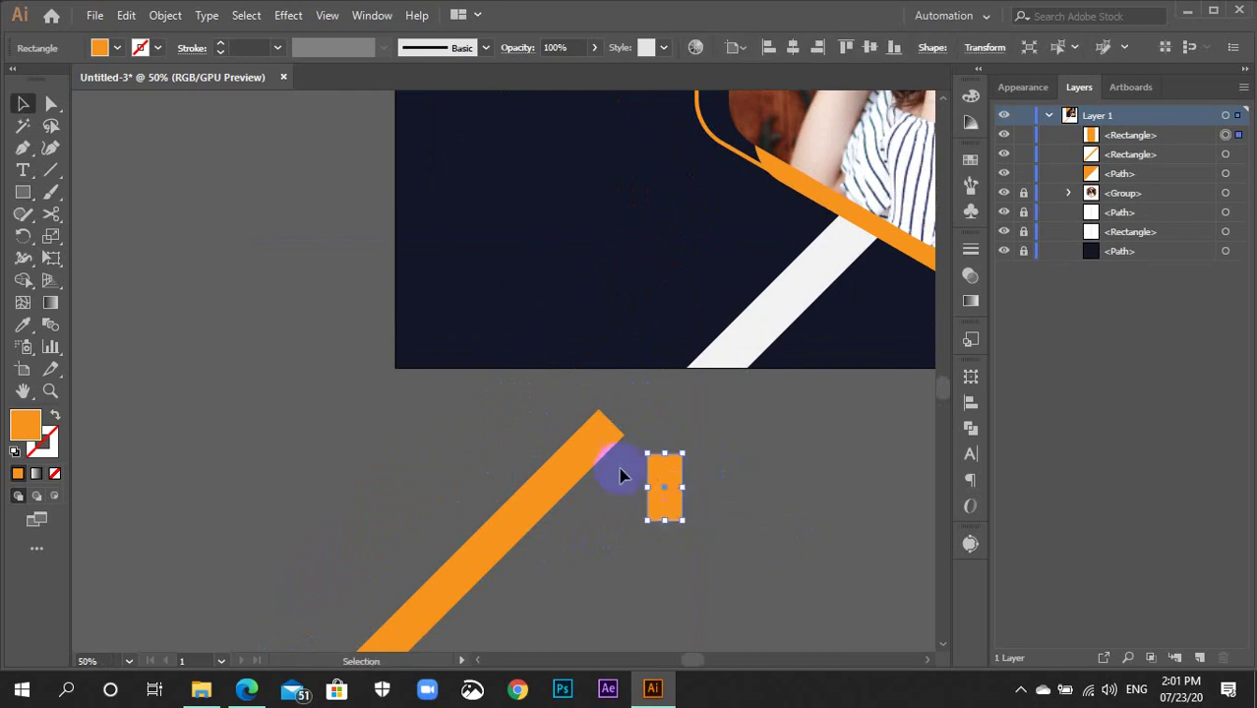
mouse_move(586, 449)
left_mouse_down()
mouse_move(638, 521)
mouse_move(695, 513)
mouse_move(665, 498)
left_mouse_up()
left_click(605, 463)
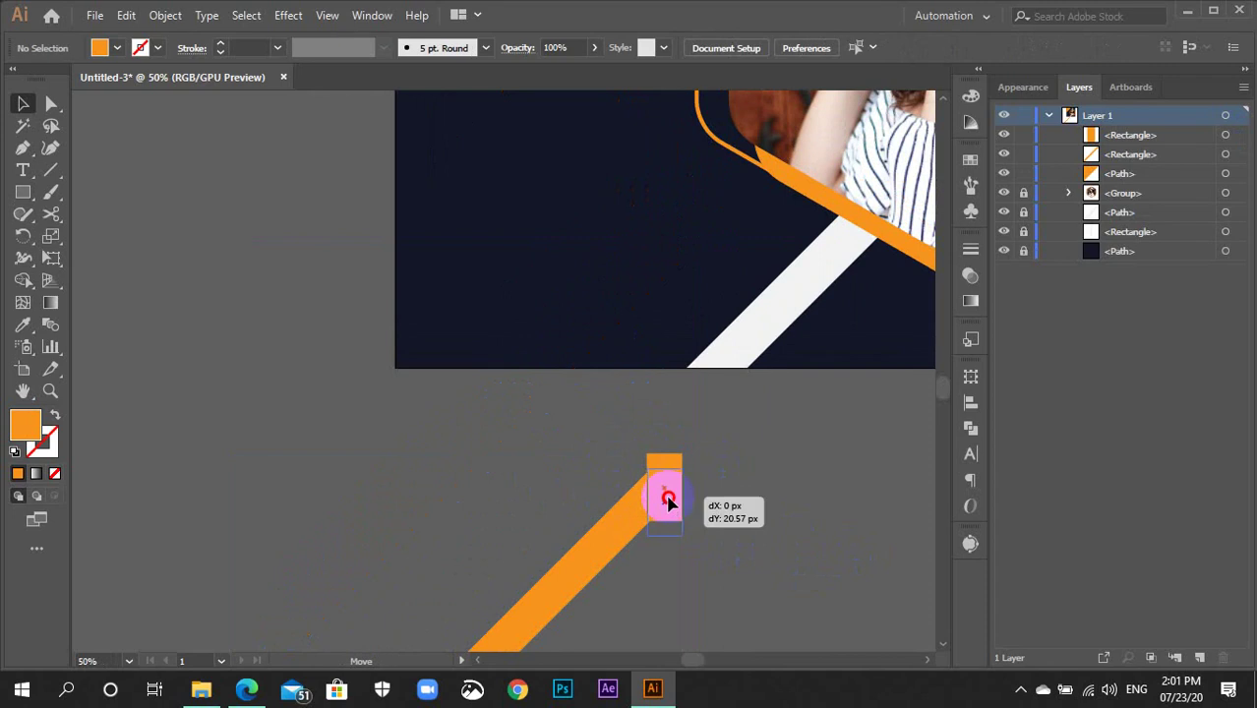
left_click_drag(602, 461, 731, 549)
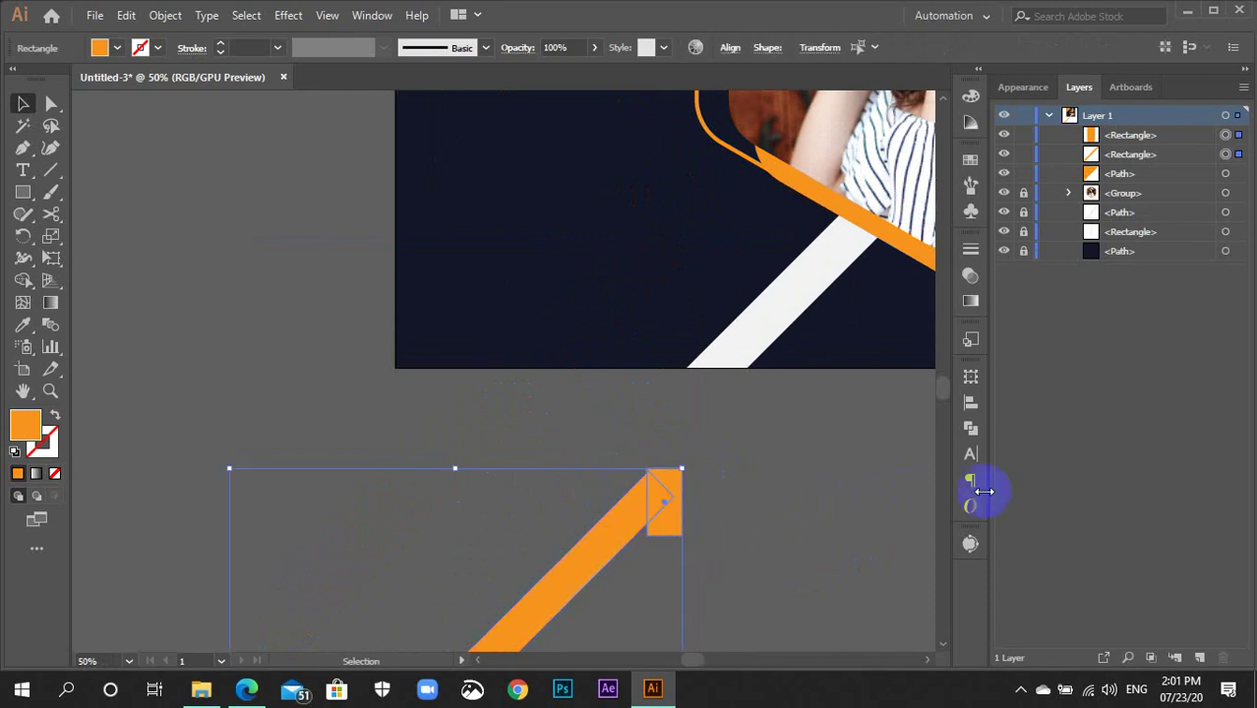
left_click(970, 428)
left_click(789, 418)
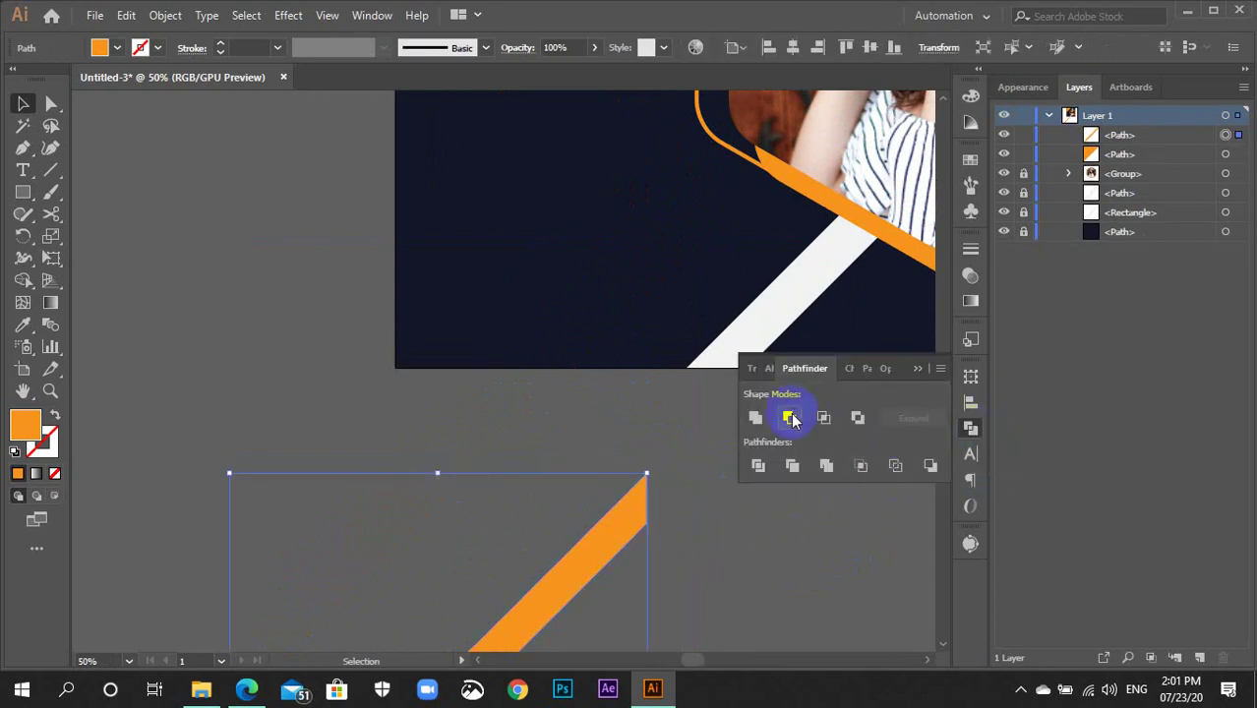
left_click(970, 428)
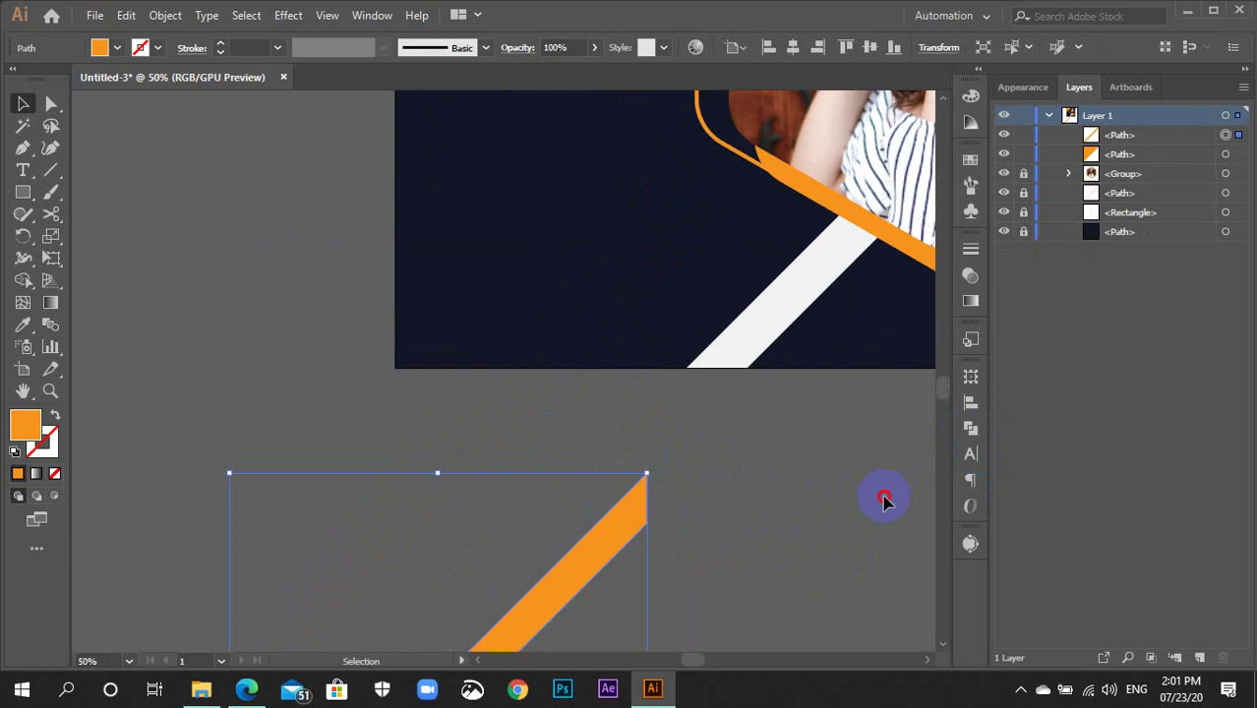
Move the merged orange bar up across the artboard's lower-left edge
left_click(657, 537)
mouse_move(619, 527)
left_mouse_down()
mouse_move(665, 255)
mouse_move(648, 281)
left_mouse_up()
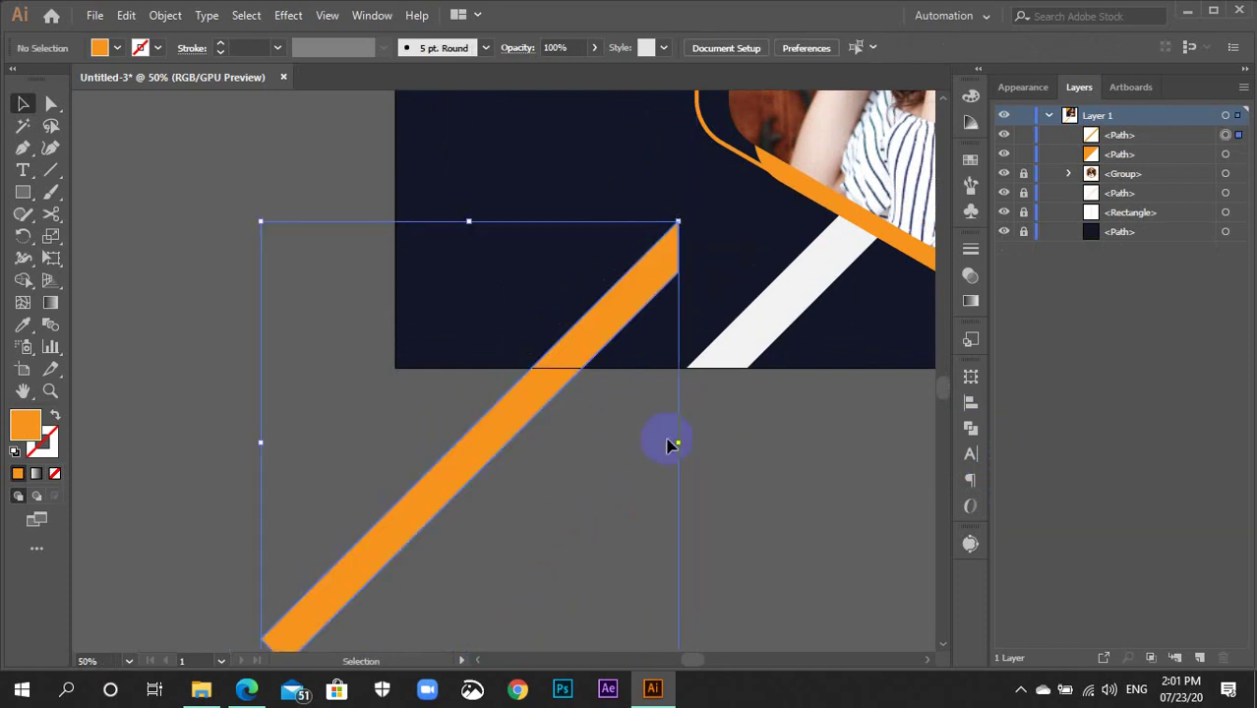
left_click(732, 511)
scroll(590, 472, "up", 3)
Alt-drag the orange bar twice to create two parallel copies
left_click(583, 462)
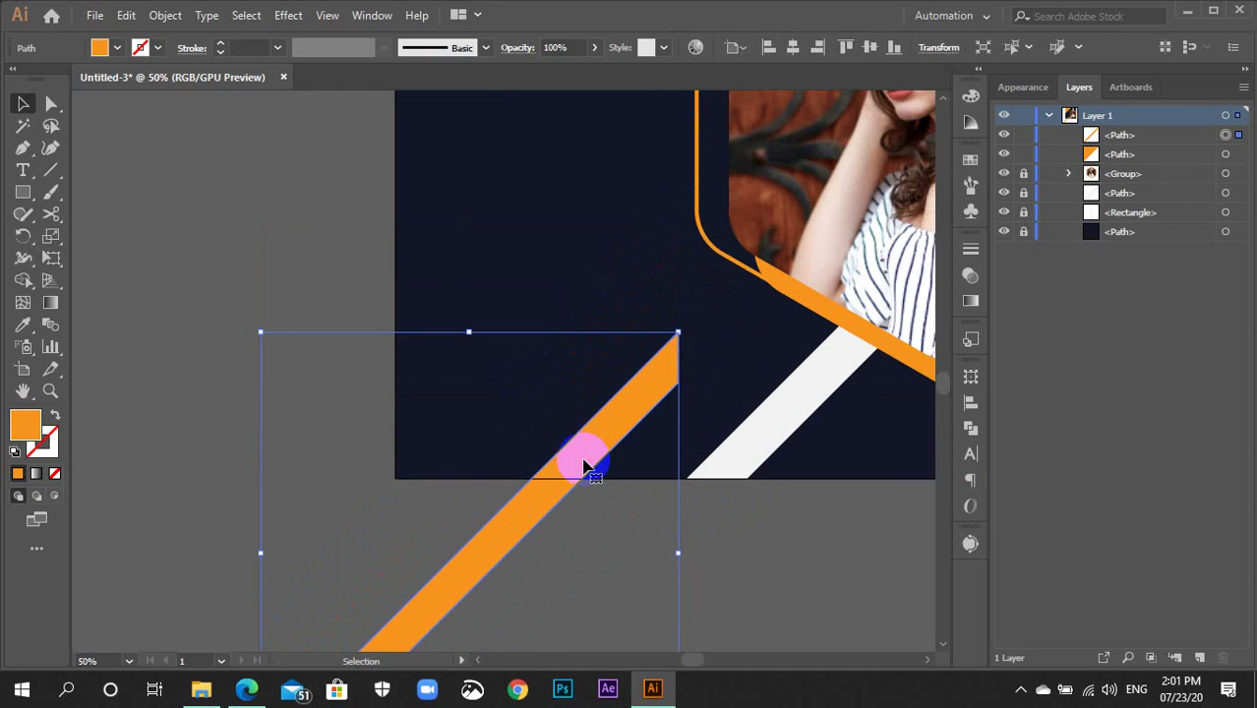
left_click_drag(583, 463, 588, 377)
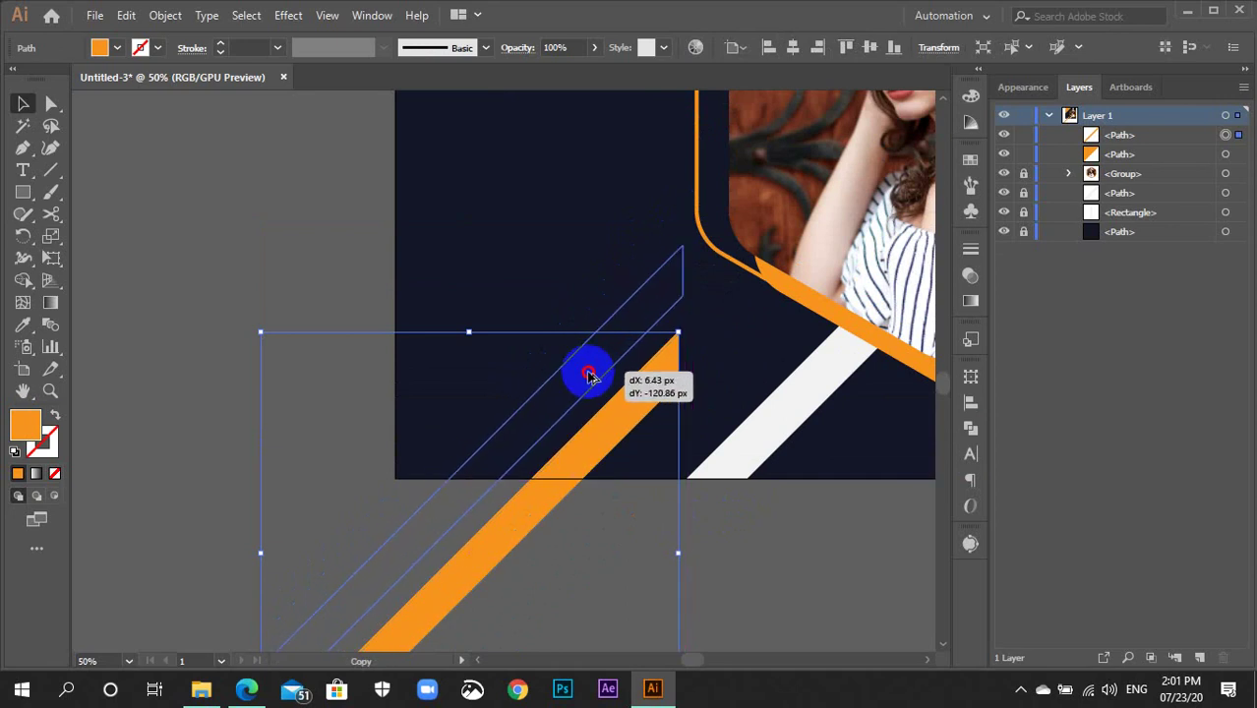
mouse_move(583, 376)
left_mouse_down()
mouse_move(509, 377)
mouse_move(477, 410)
left_mouse_up()
left_click(738, 567)
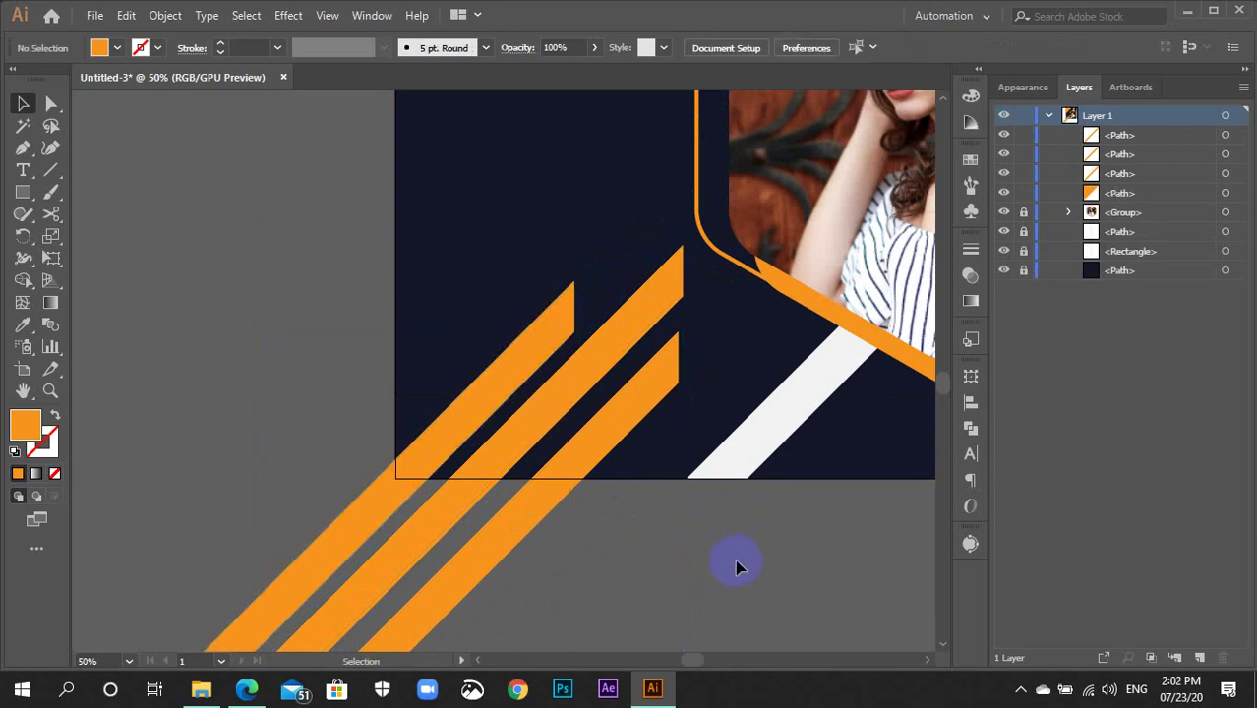
key("ctrl+minus")
key("ctrl+minus")
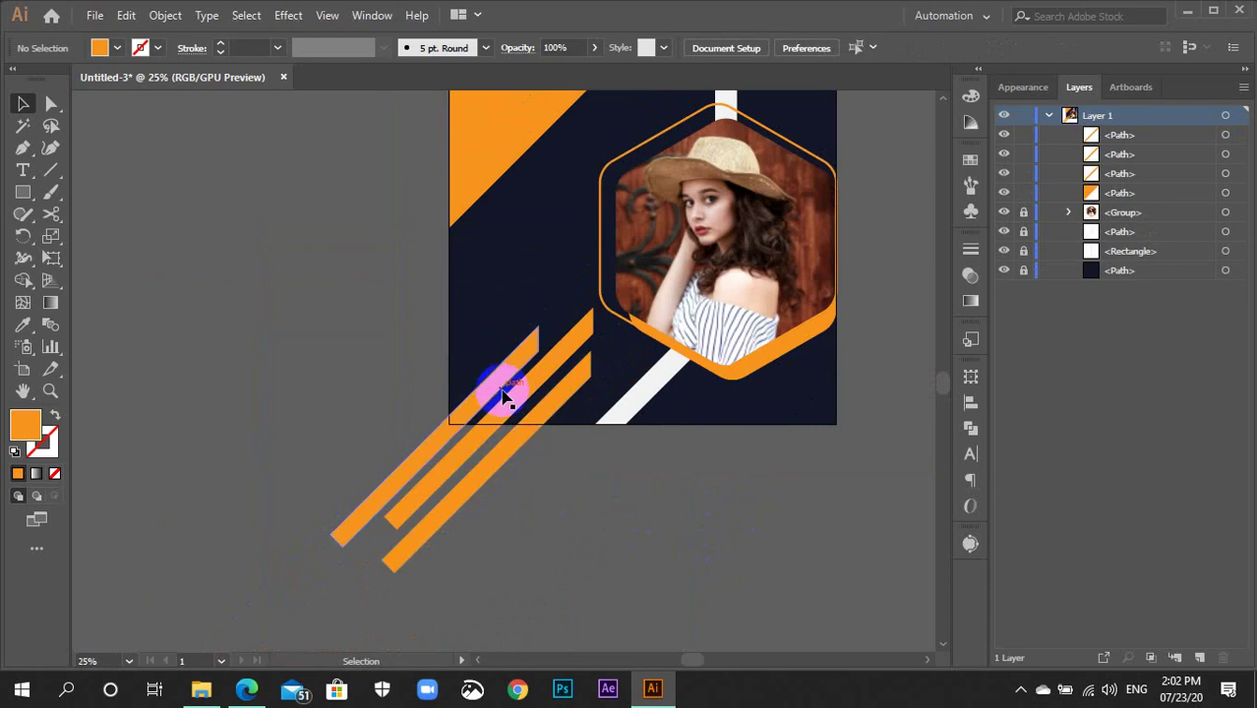
Stagger the stripes: top bar up-right, lowest bar down-left, middle bar slightly left; select them with the background
left_click_drag(499, 359, 516, 345)
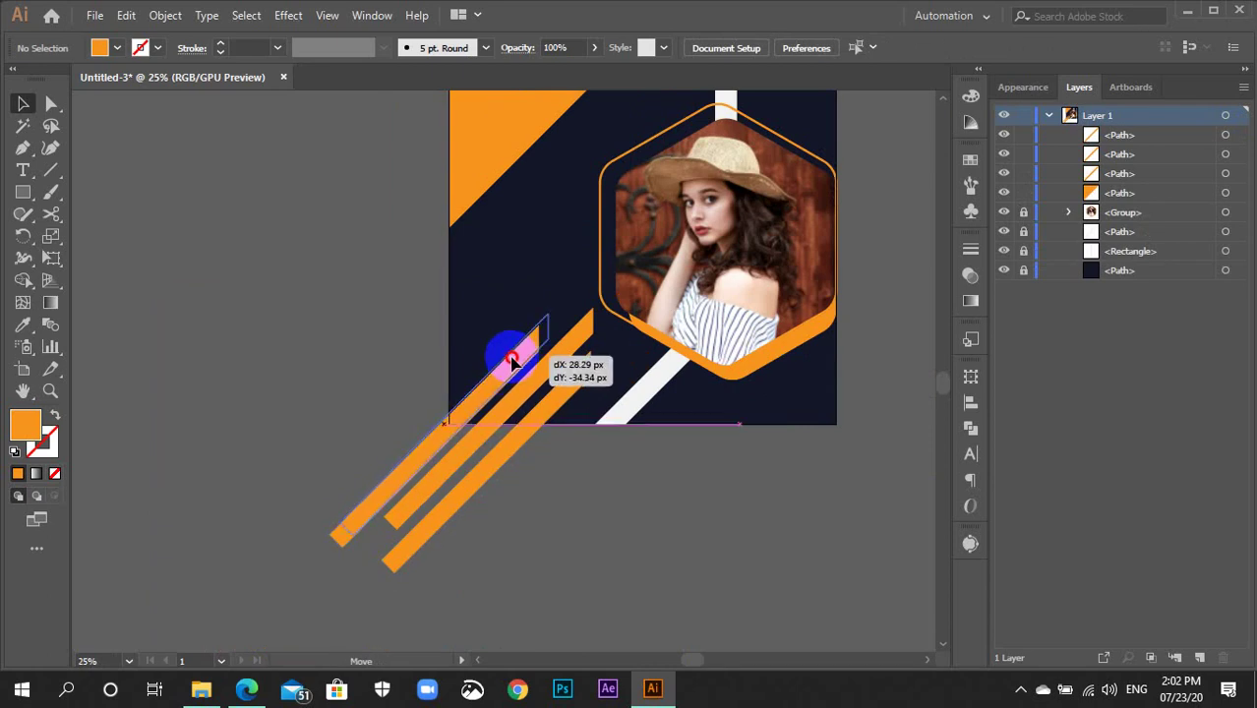
left_click_drag(567, 405, 535, 427)
left_click(548, 473)
key("ctrl+equal")
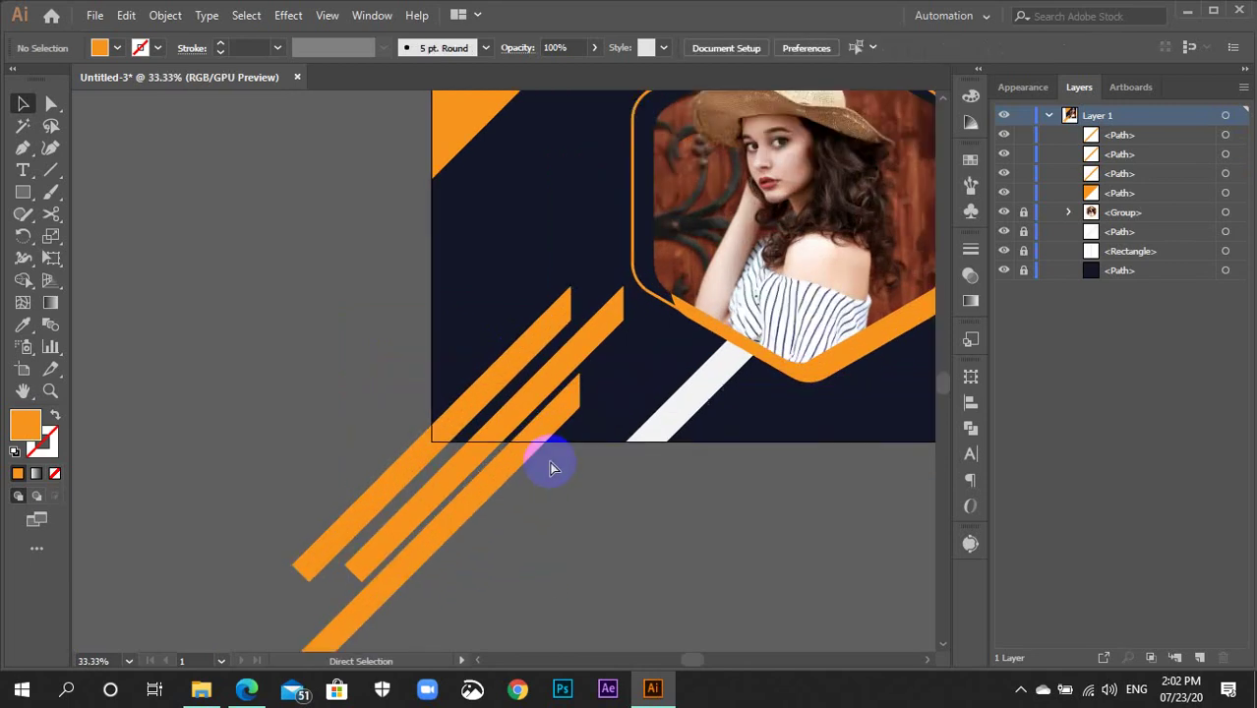
key("ctrl+equal")
key("ctrl+equal")
left_click(515, 382)
left_click(522, 437)
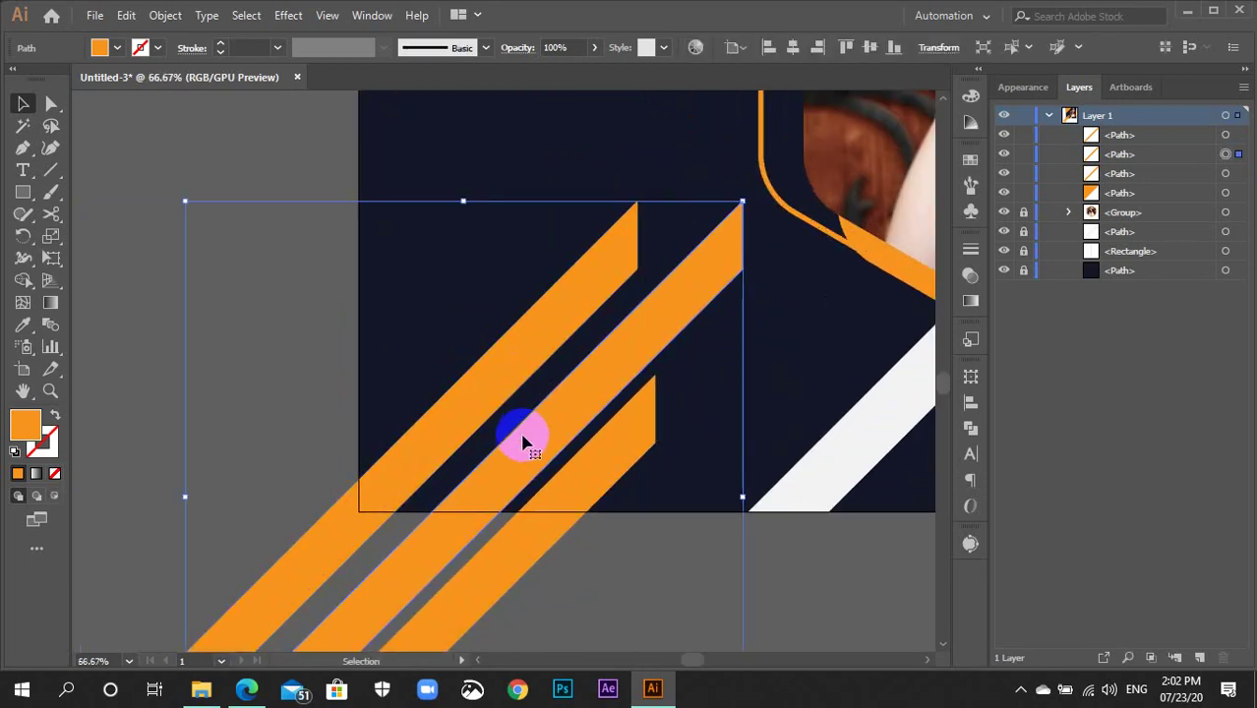
left_click_drag(540, 462, 535, 462)
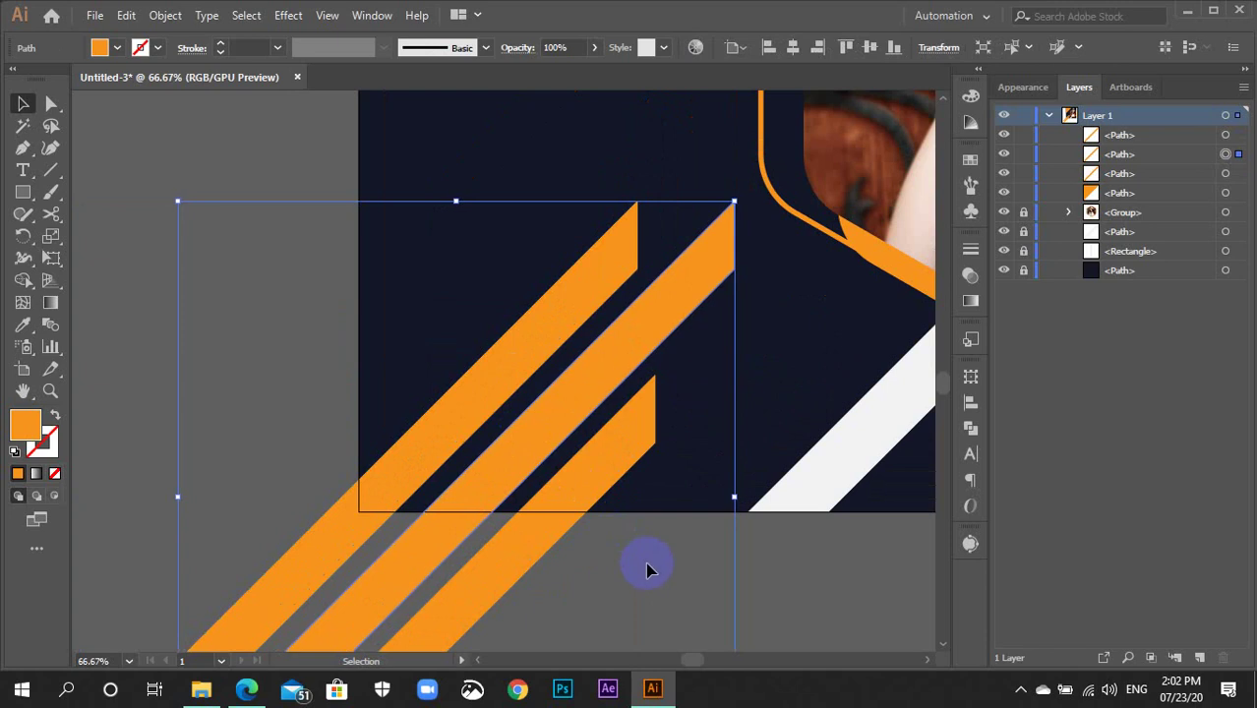
left_click(647, 568)
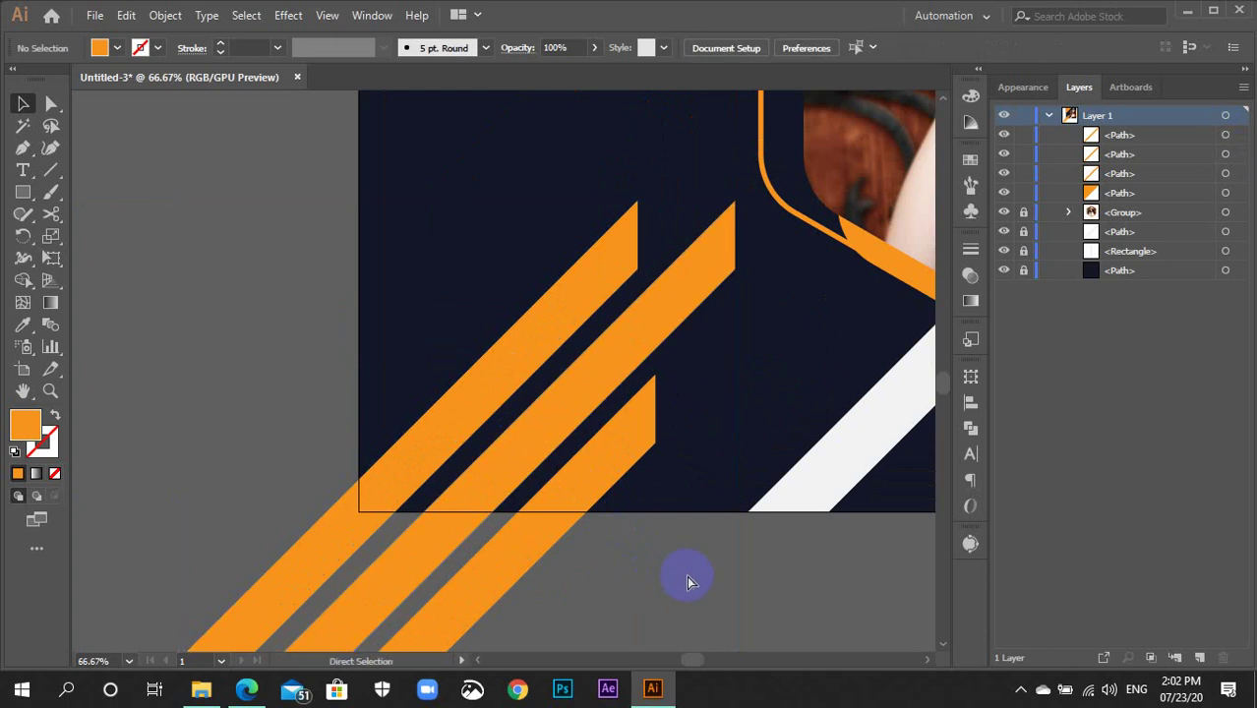
key("ctrl+minus")
key("ctrl+minus")
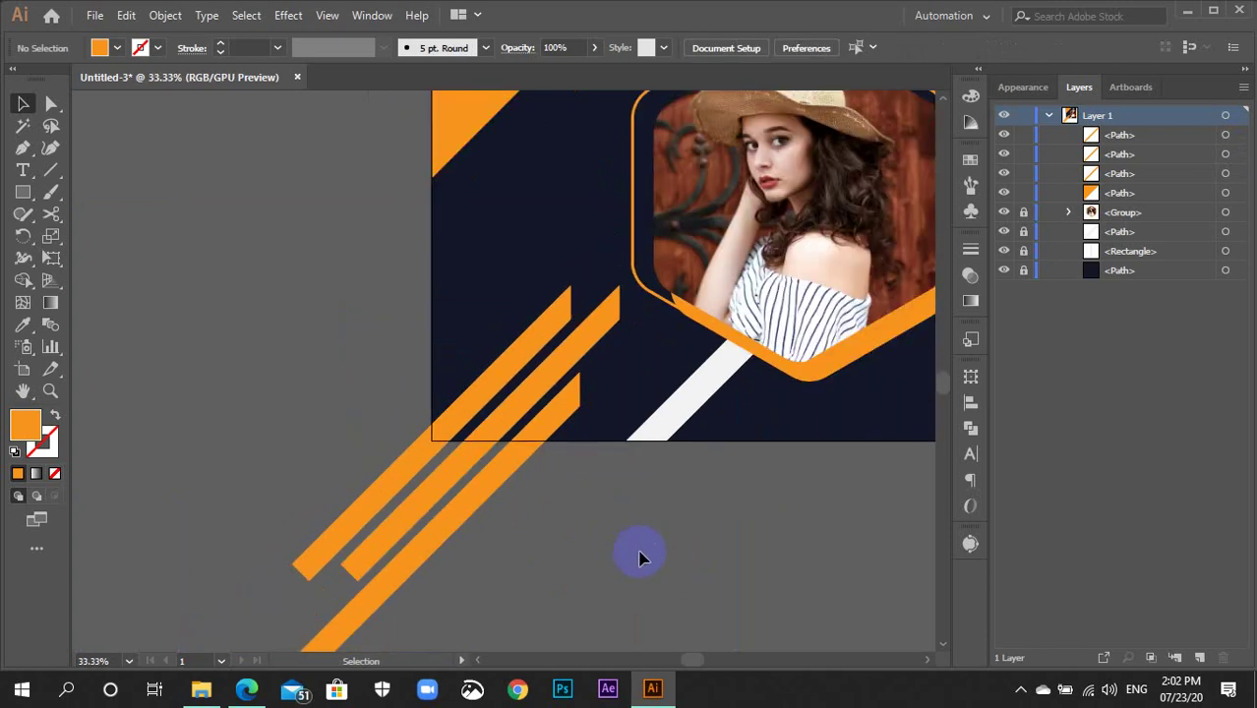
left_click_drag(574, 510, 504, 527)
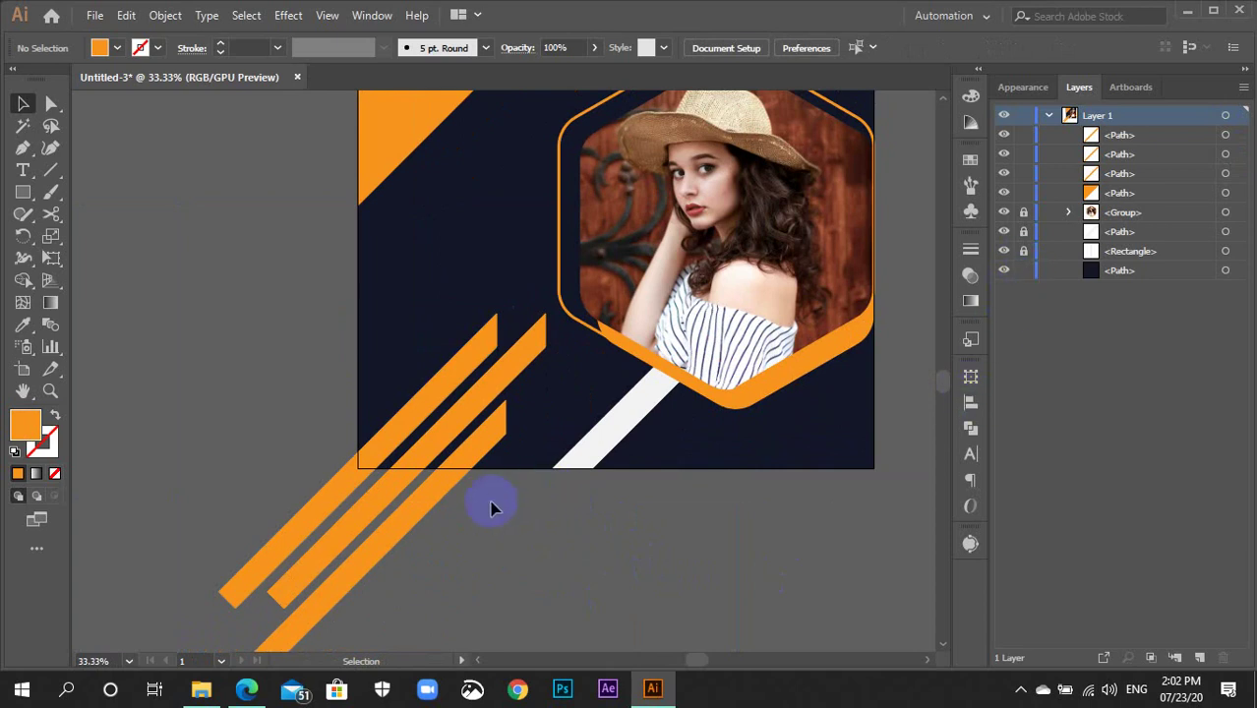
left_click(429, 401)
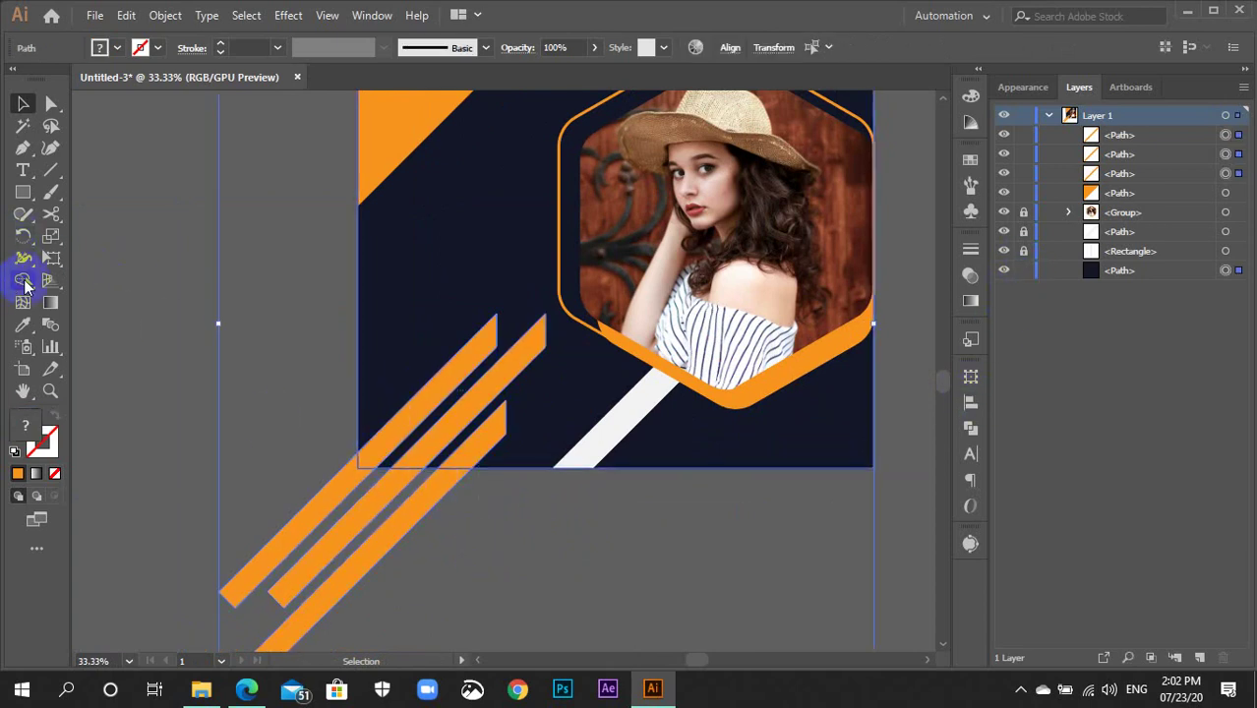
Remove the stripe parts outside the artboard with Shape Builder and lock the stripes with Ctrl+2
left_click(24, 280)
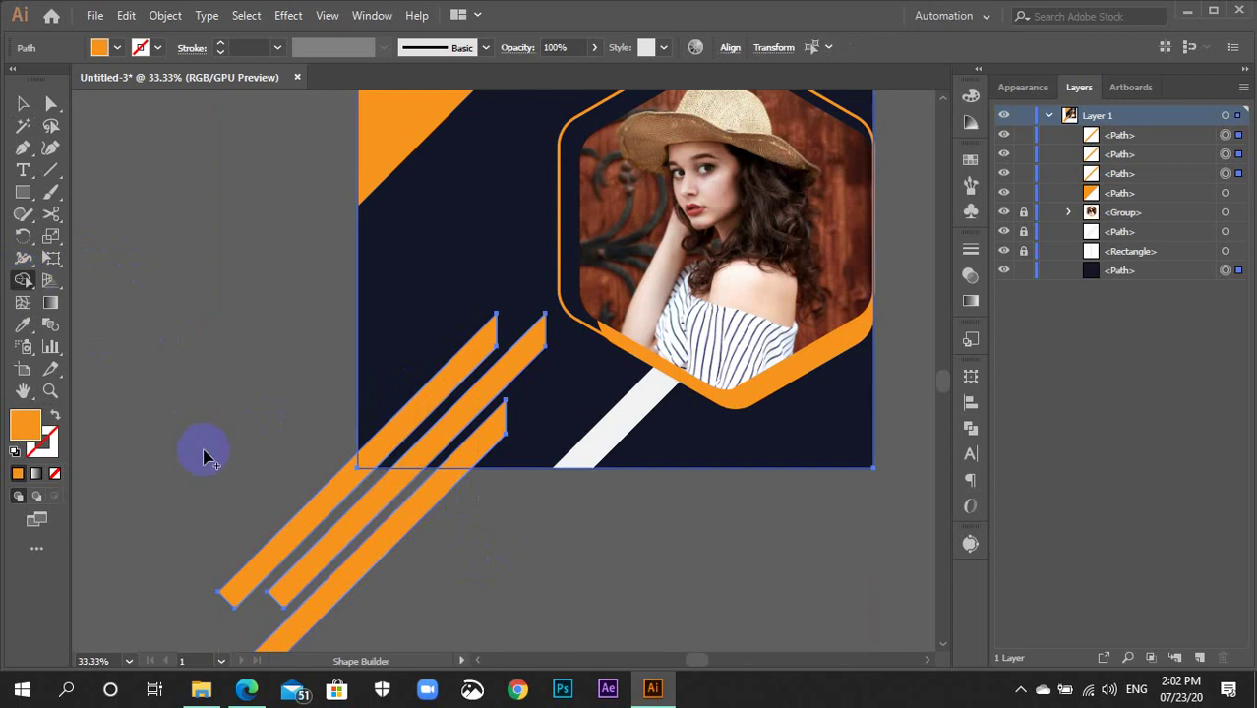
left_click_drag(272, 521, 453, 598)
key("a")
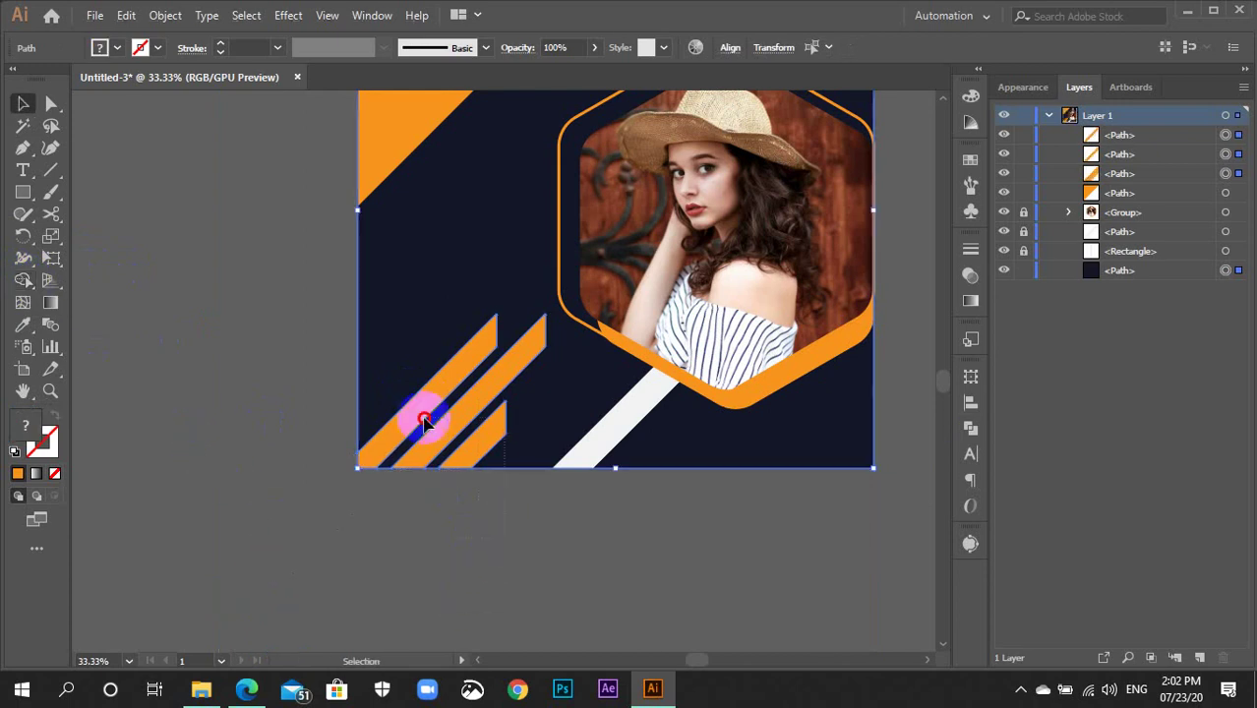
key("ctrl+2")
key("v")
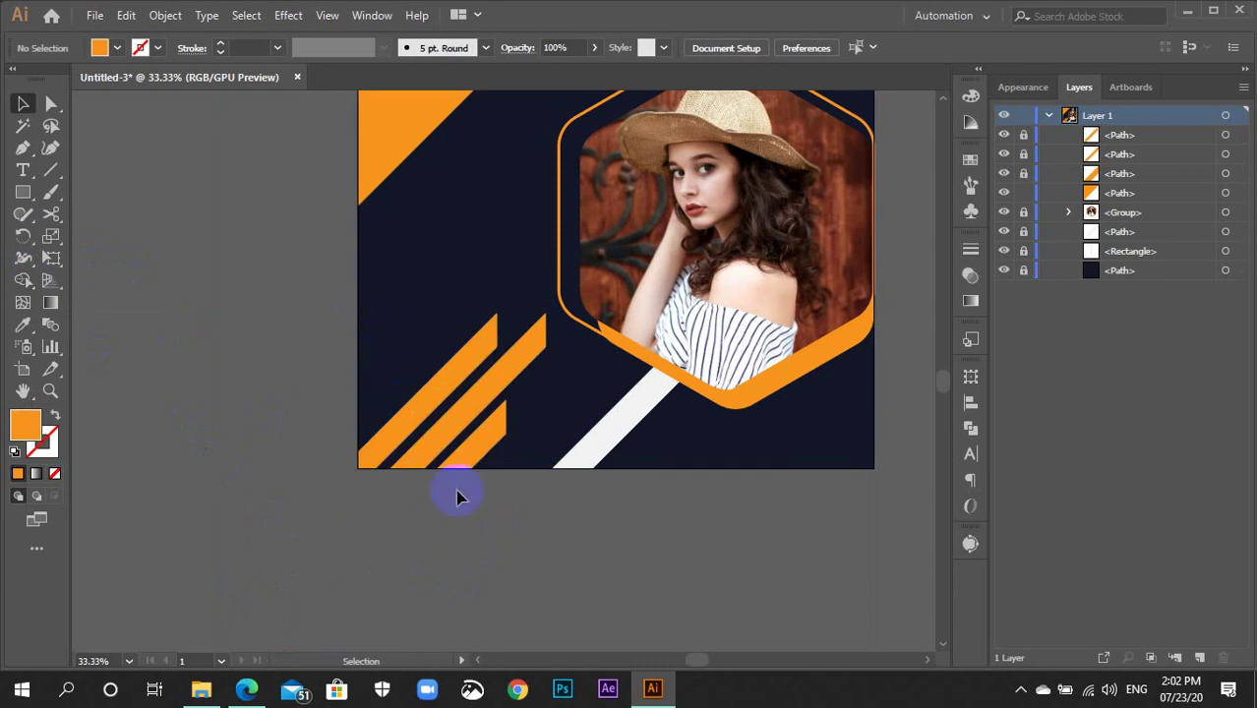
scroll(496, 580, "up", 2)
scroll(503, 587, "up", 2)
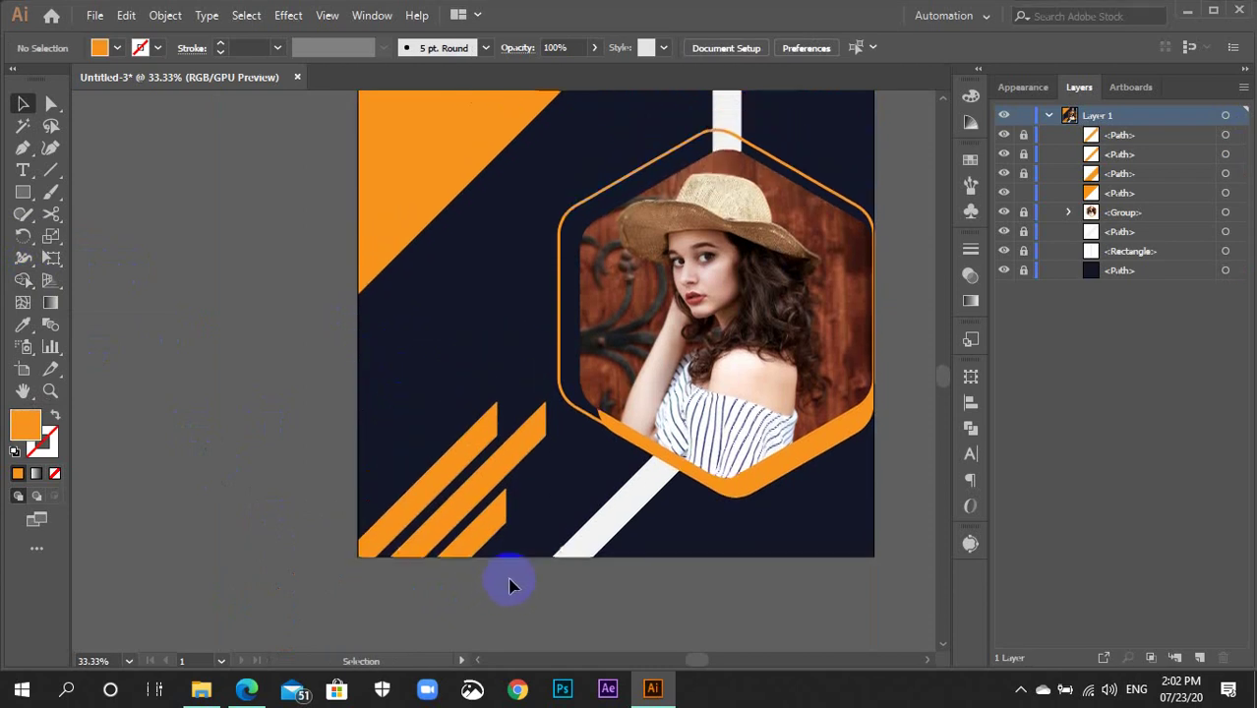
left_click(715, 462)
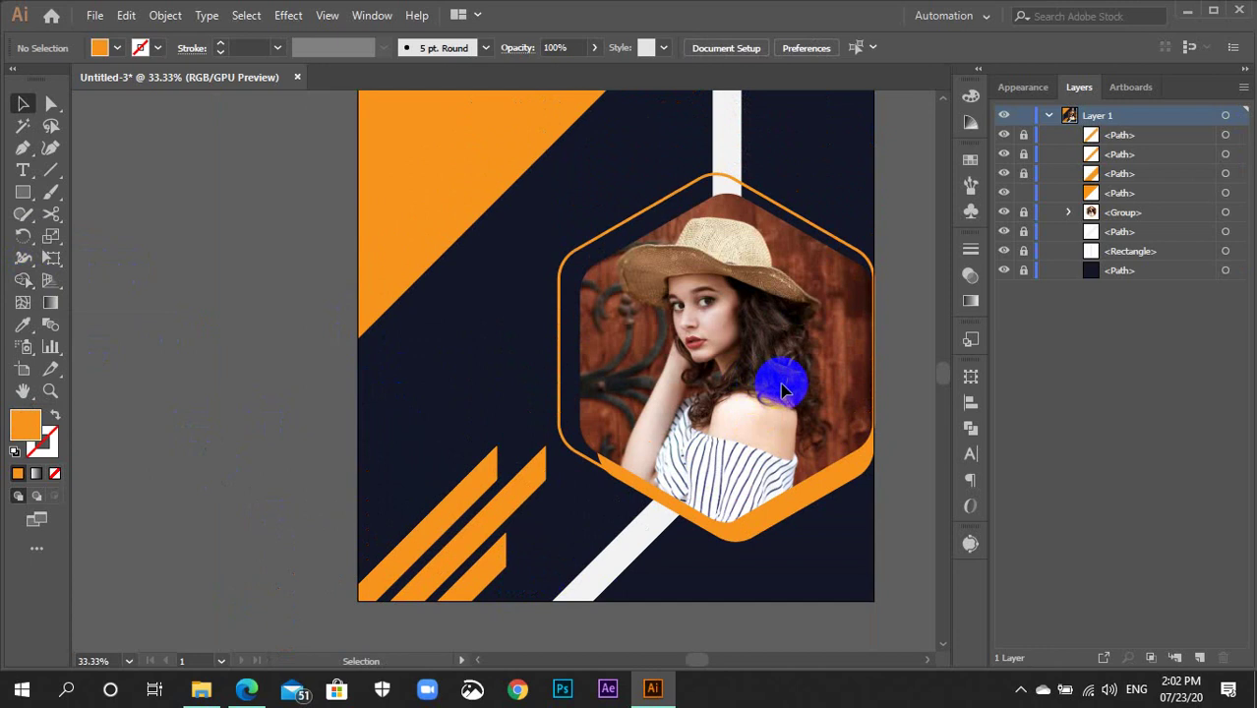
left_click_drag(781, 384, 607, 492)
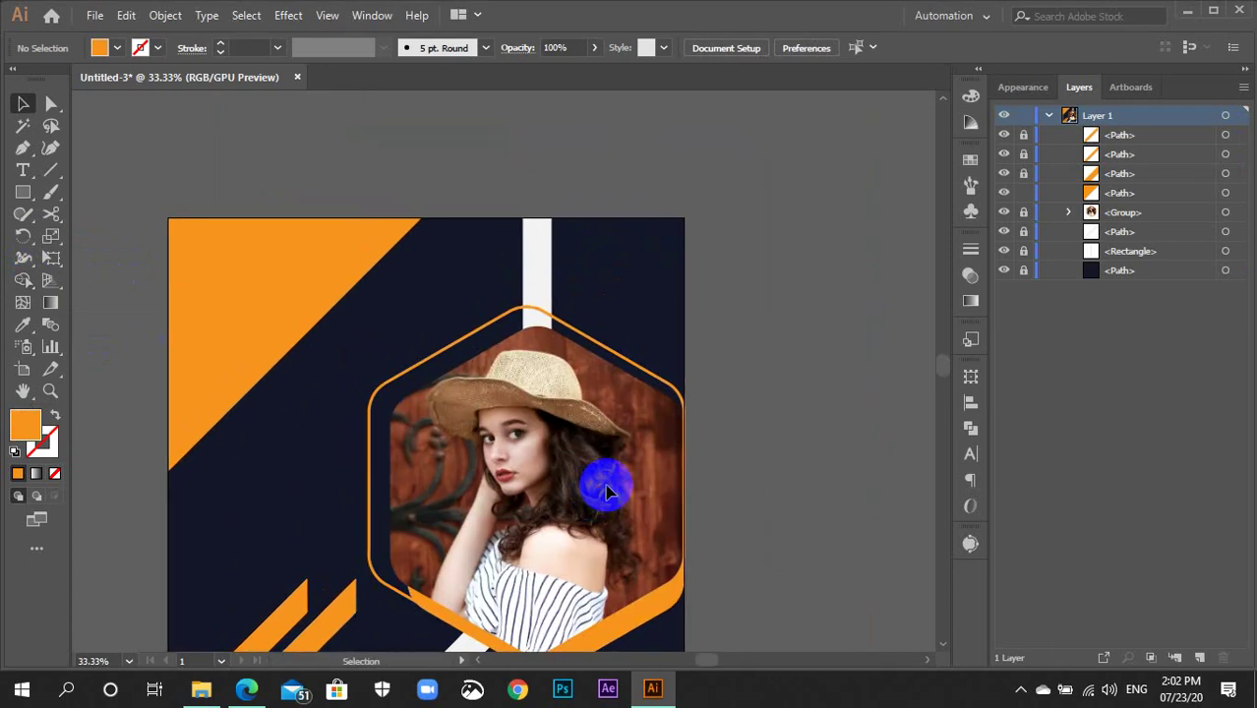
Draw a thin wide rectangle near the artboard's top right, replacing a mistaken square
key("m")
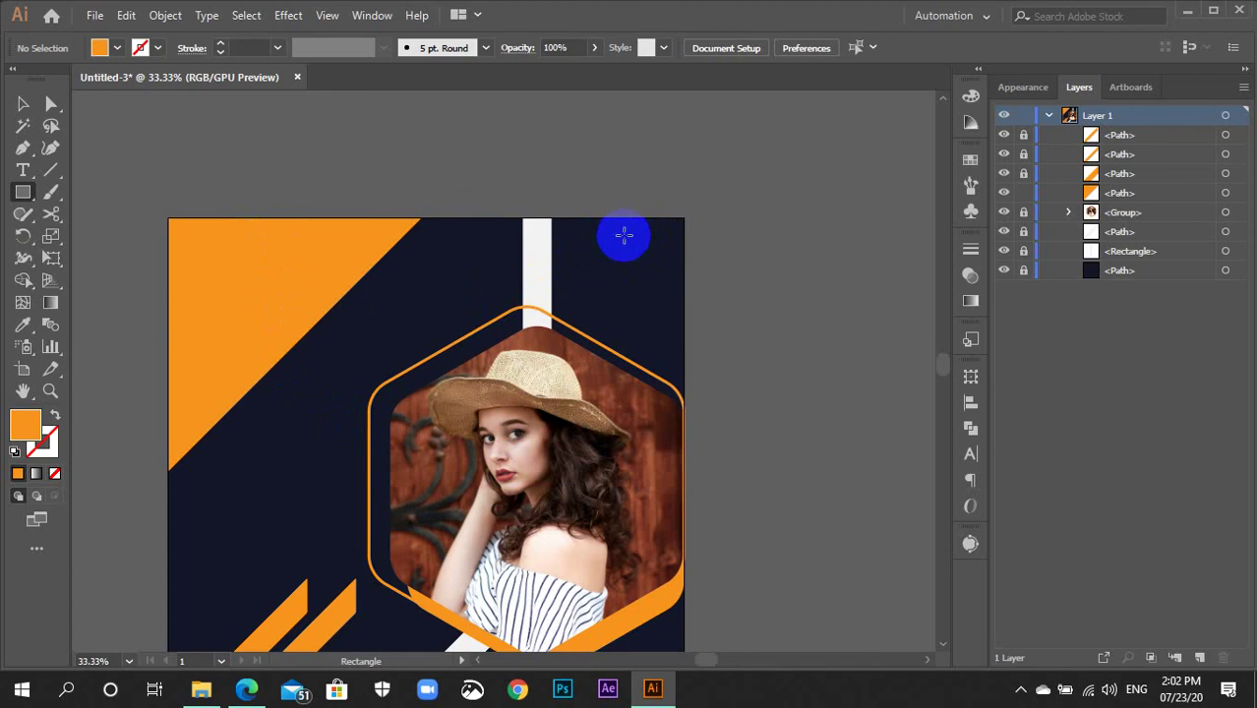
left_click_drag(619, 234, 655, 268)
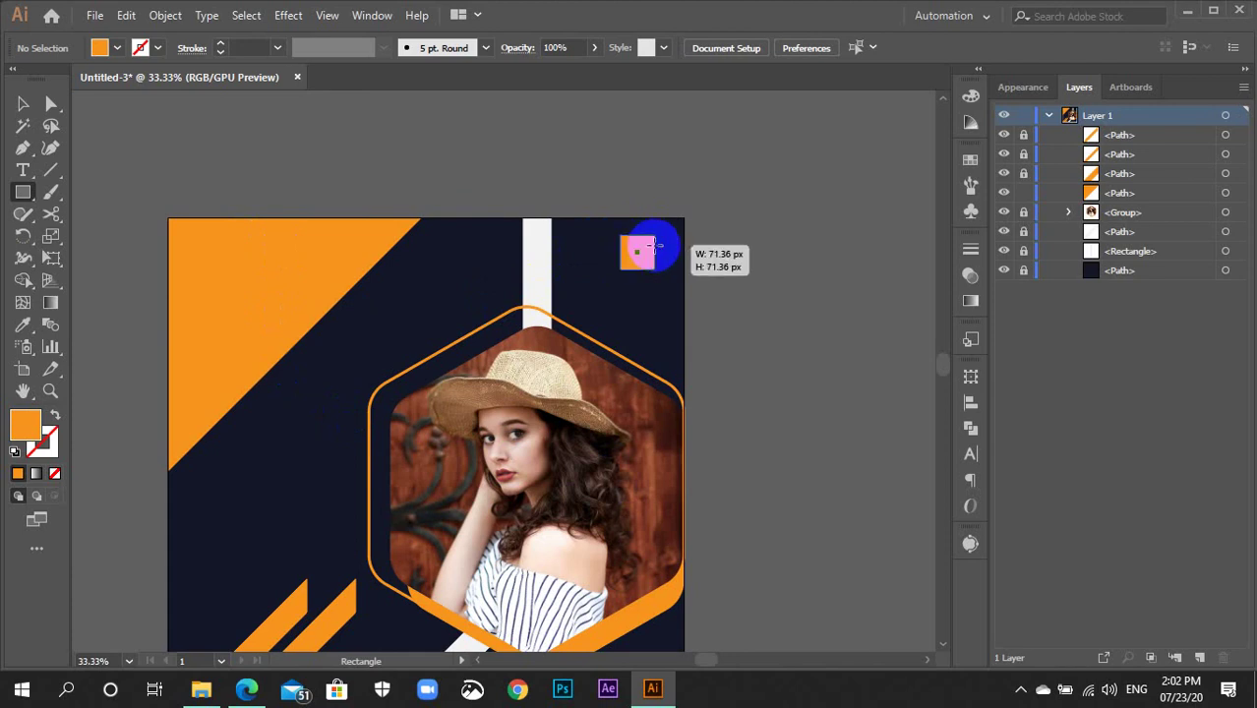
key("Delete")
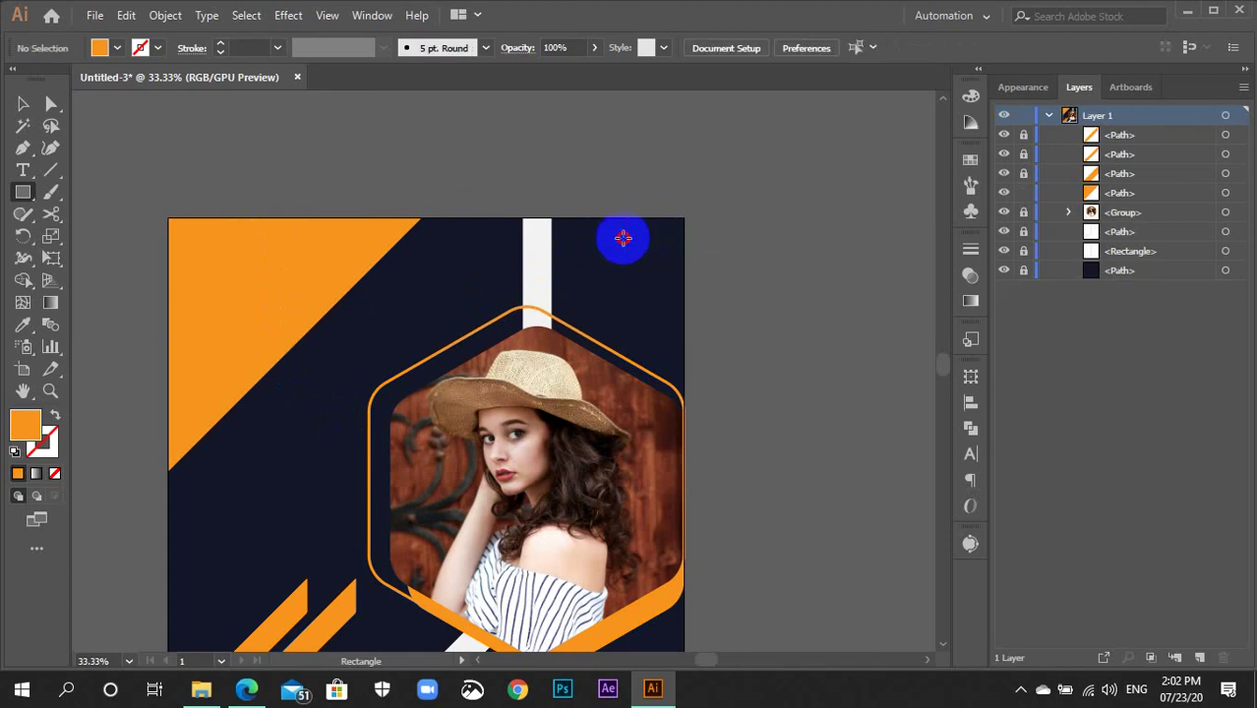
left_click_drag(622, 238, 668, 248)
key("ctrl+equal")
key("ctrl+equal")
key("ctrl+equal")
key("ctrl+equal")
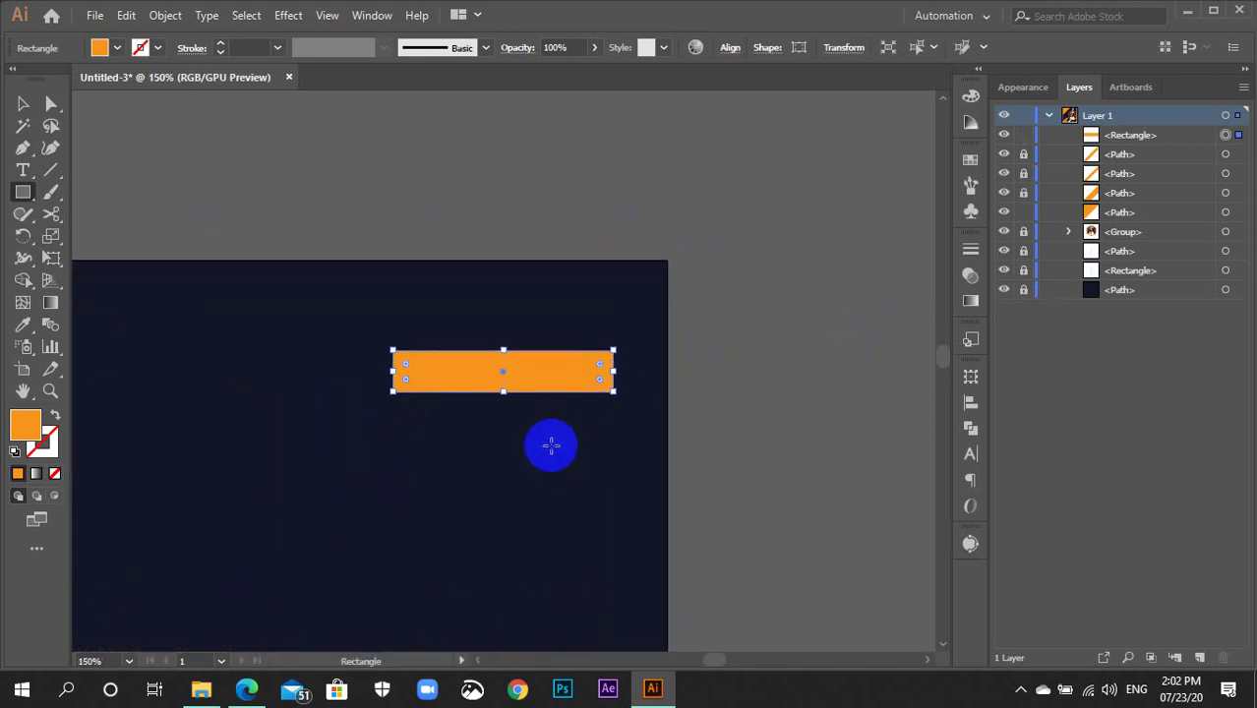
key("v")
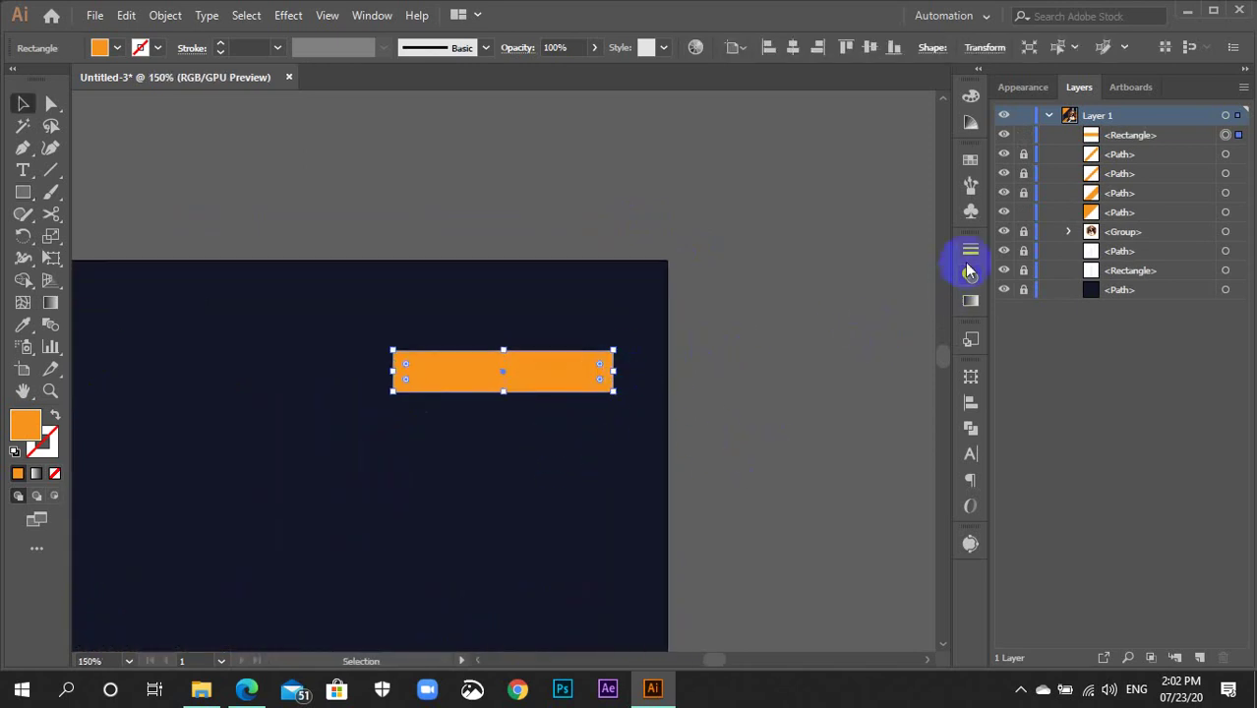
Fill the rectangle white and round its corners fully into a pill shape
left_click(972, 160)
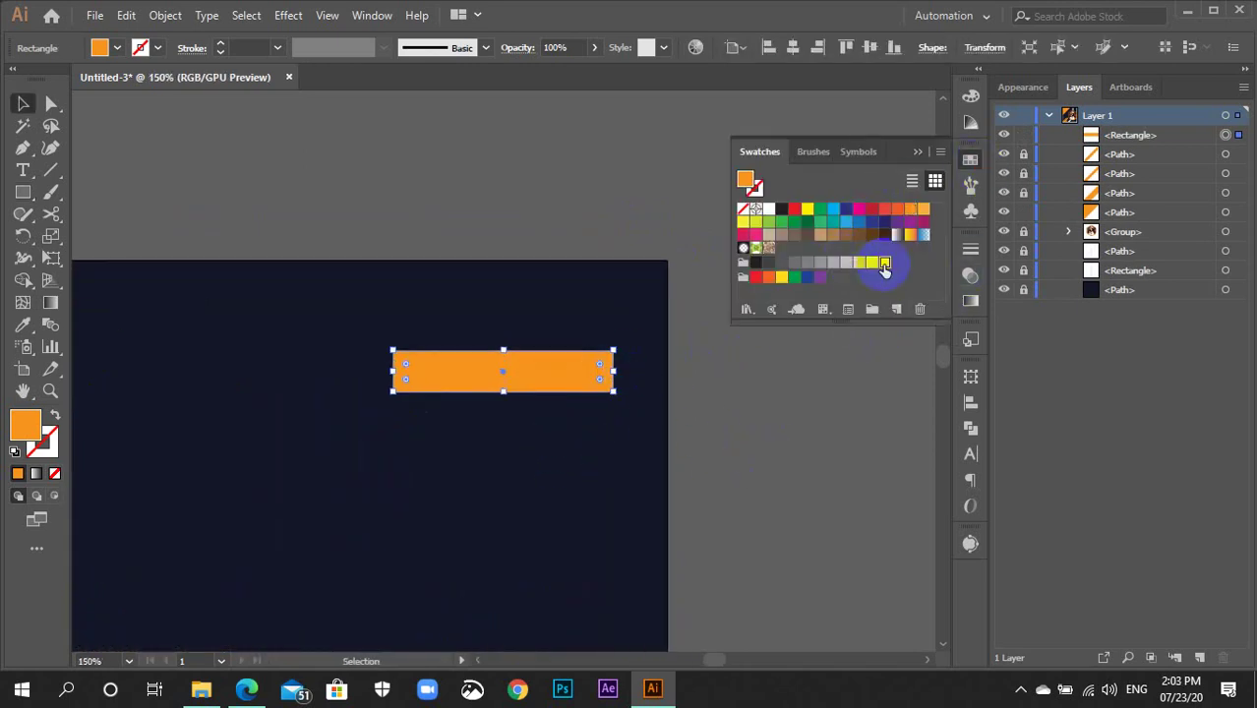
left_click(884, 263)
left_click(972, 161)
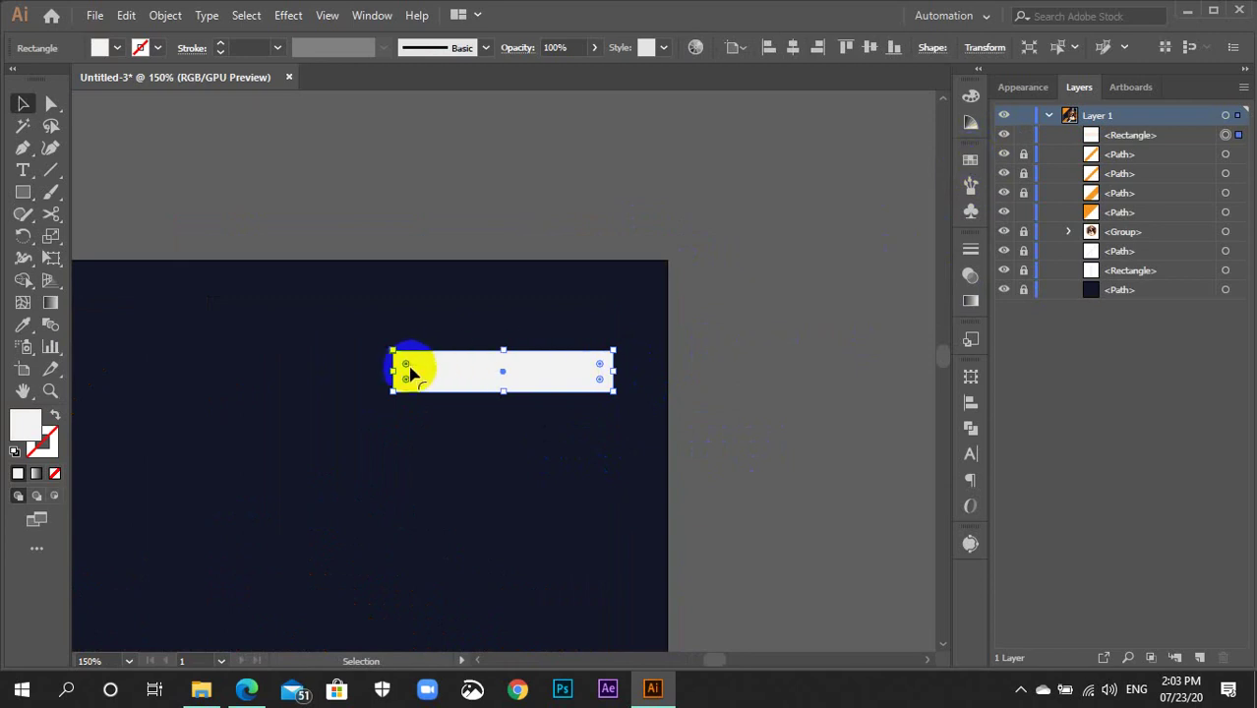
left_click_drag(406, 368, 500, 378)
left_click(725, 431)
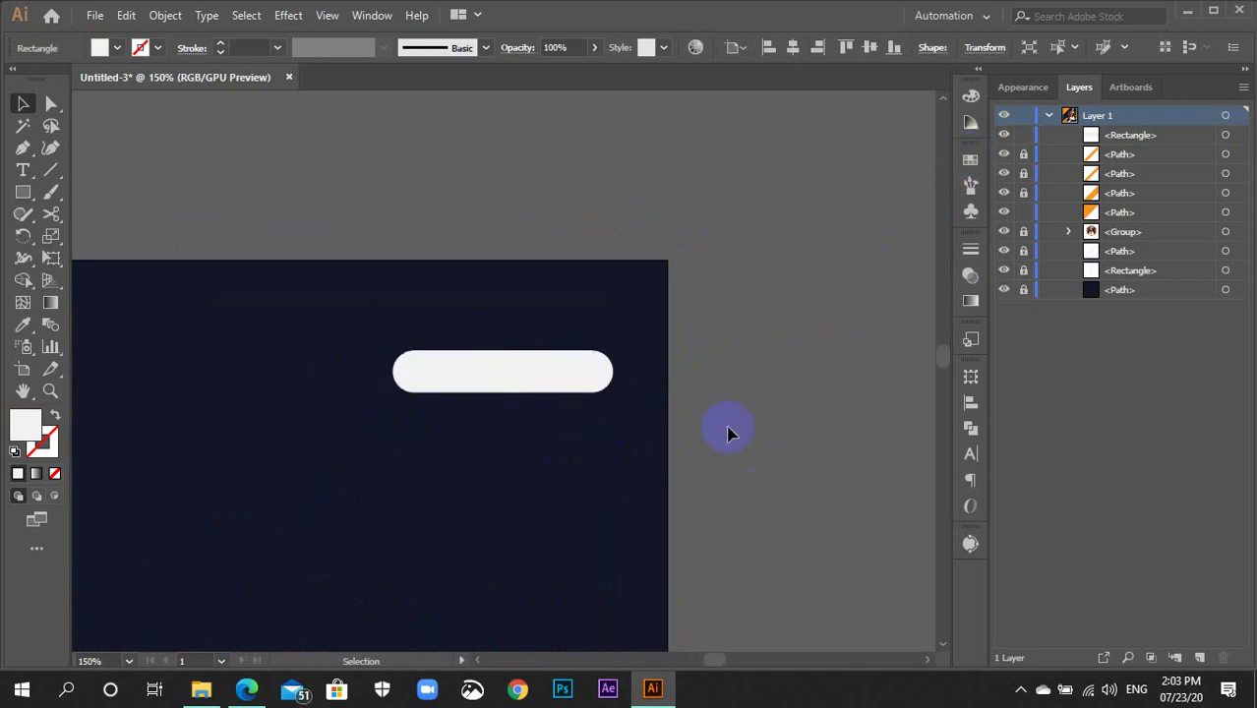
key("ctrl+minus")
key("ctrl+minus")
key("ctrl+plus")
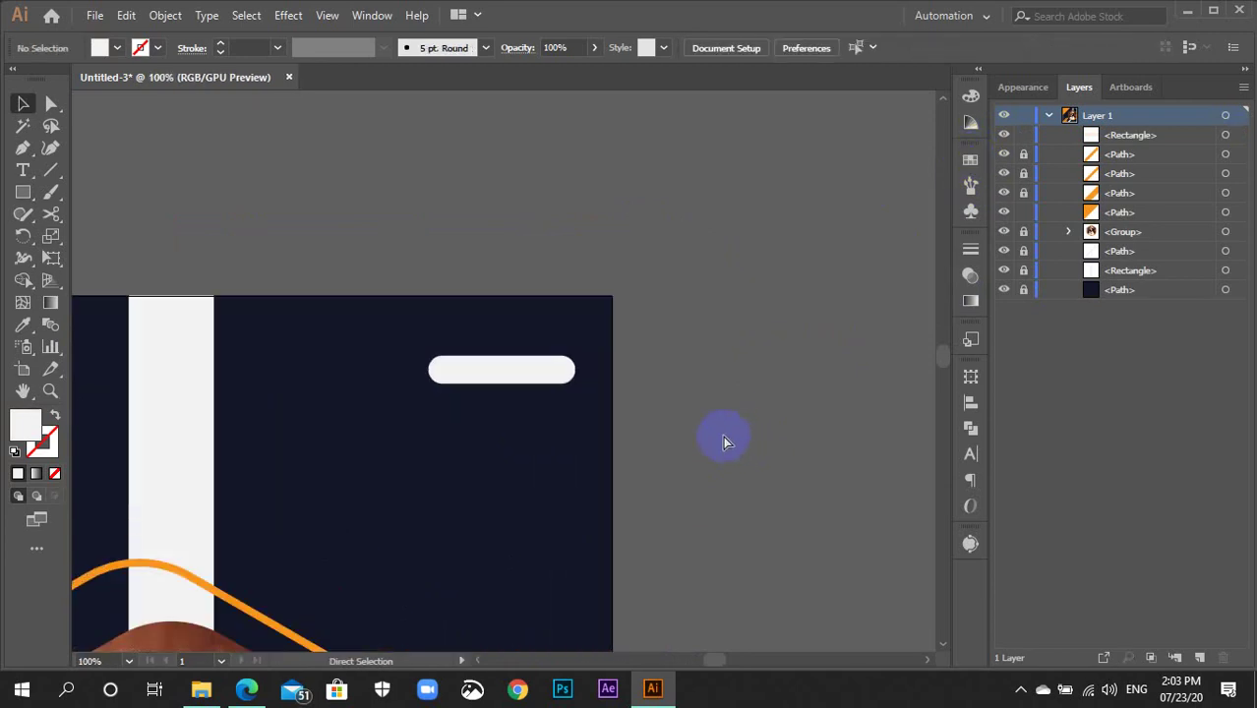
left_click(536, 315)
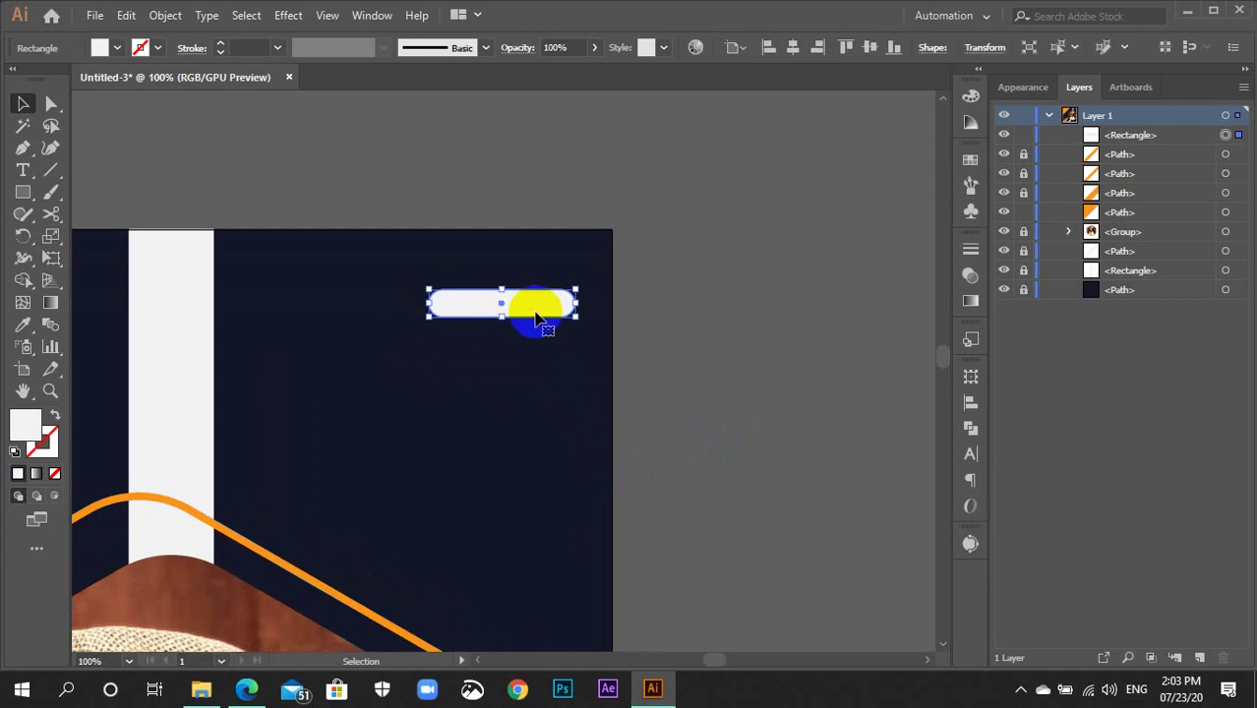
Alt-drag the white pill downward and repeat with Ctrl+D to stack four pill bars
left_click_drag(536, 313, 537, 360)
key("a")
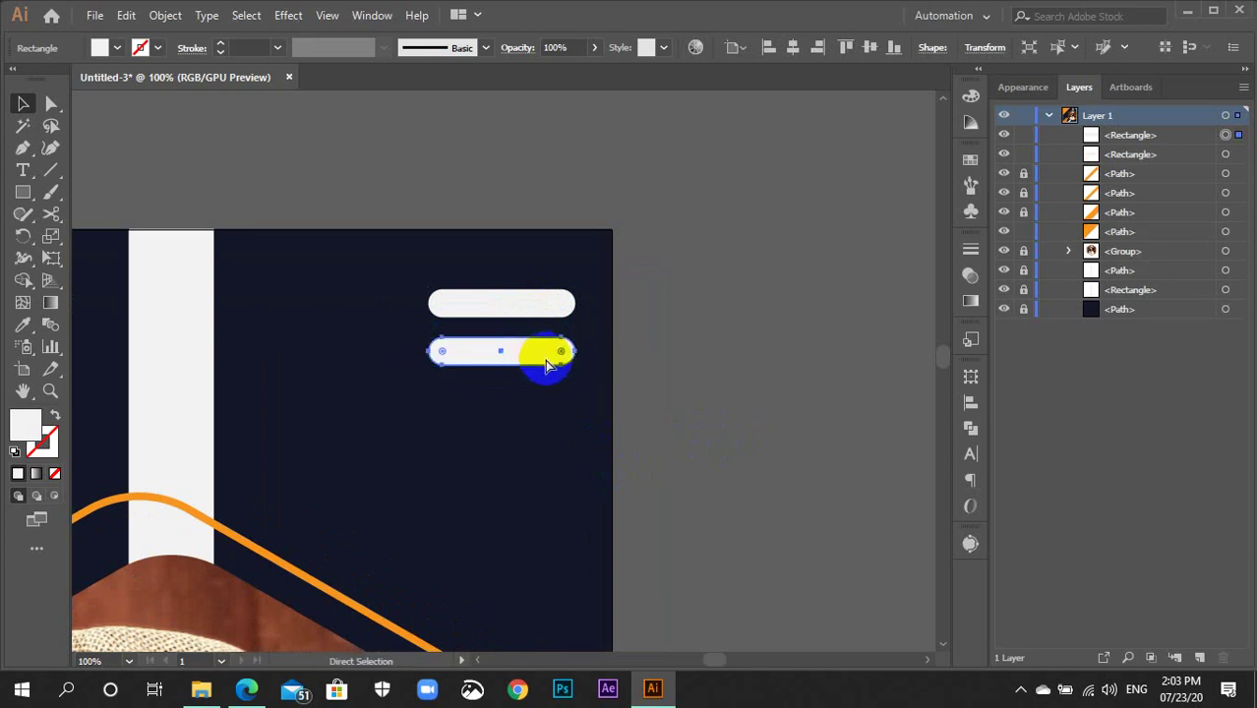
key("ctrl+d")
key("ctrl+d")
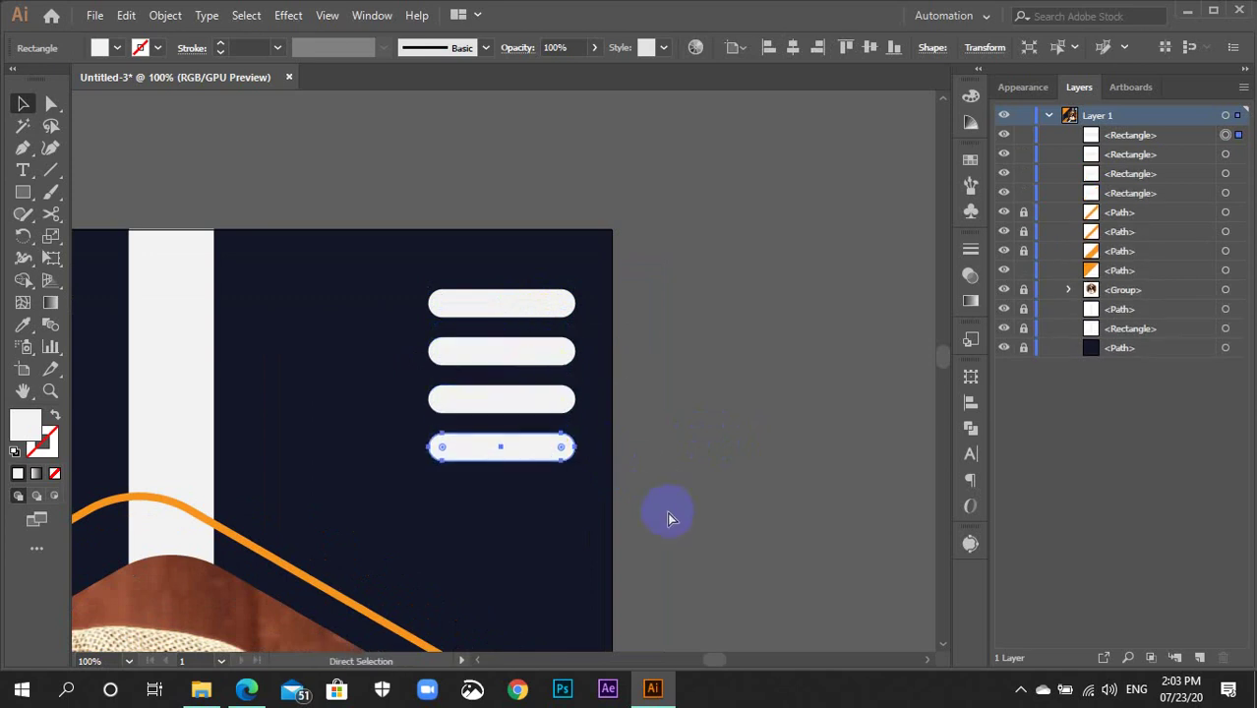
key("v")
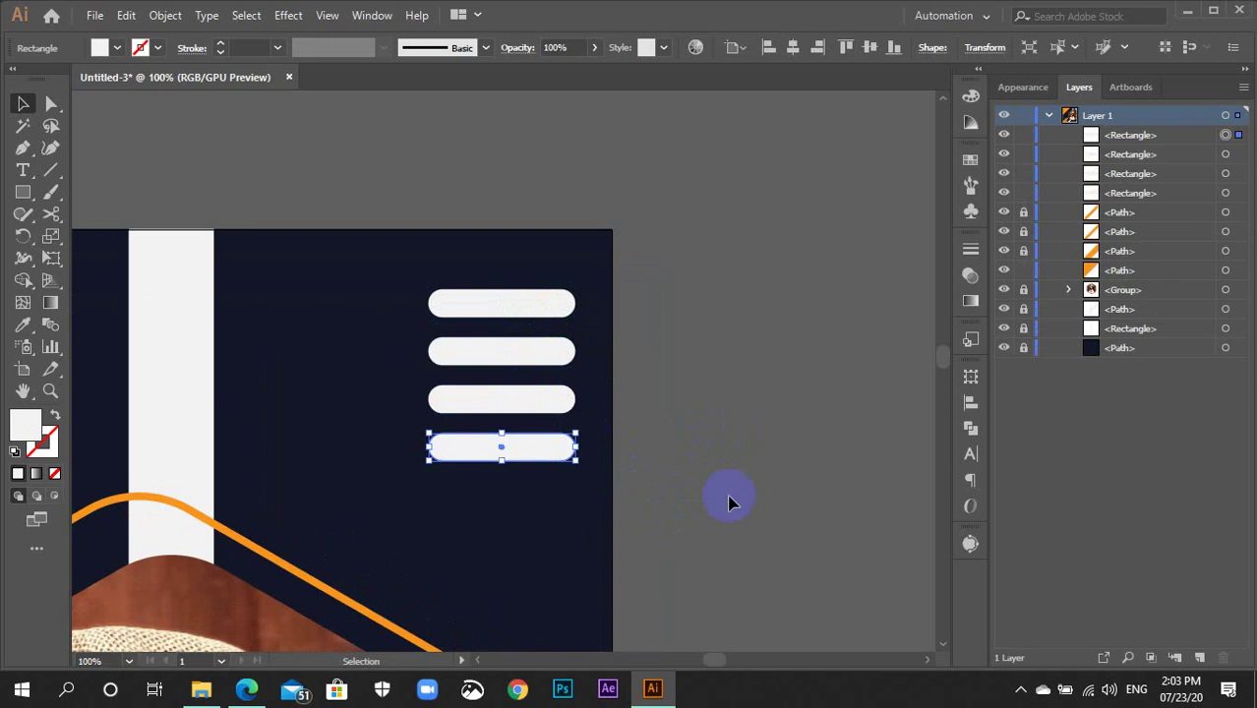
key("ctrl+minus")
key("ctrl+minus")
key("ctrl+minus")
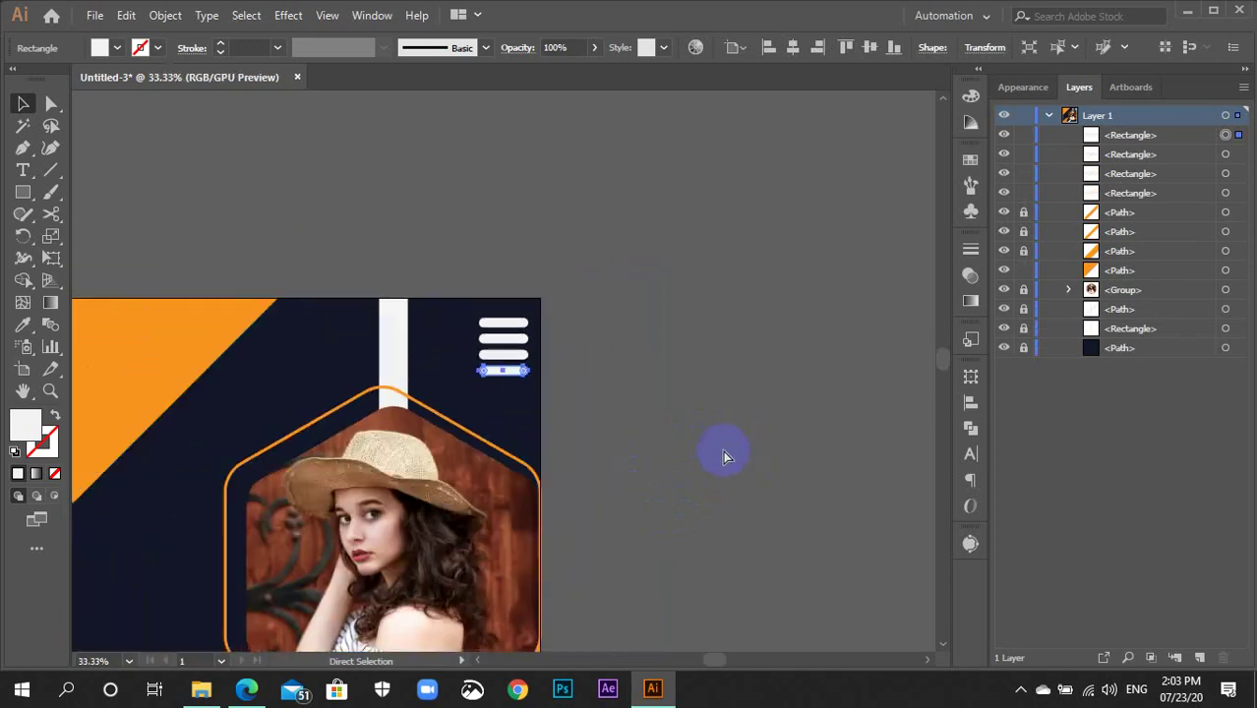
key("ctrl+minus")
left_click(664, 467)
scroll(660, 475, "down", 3)
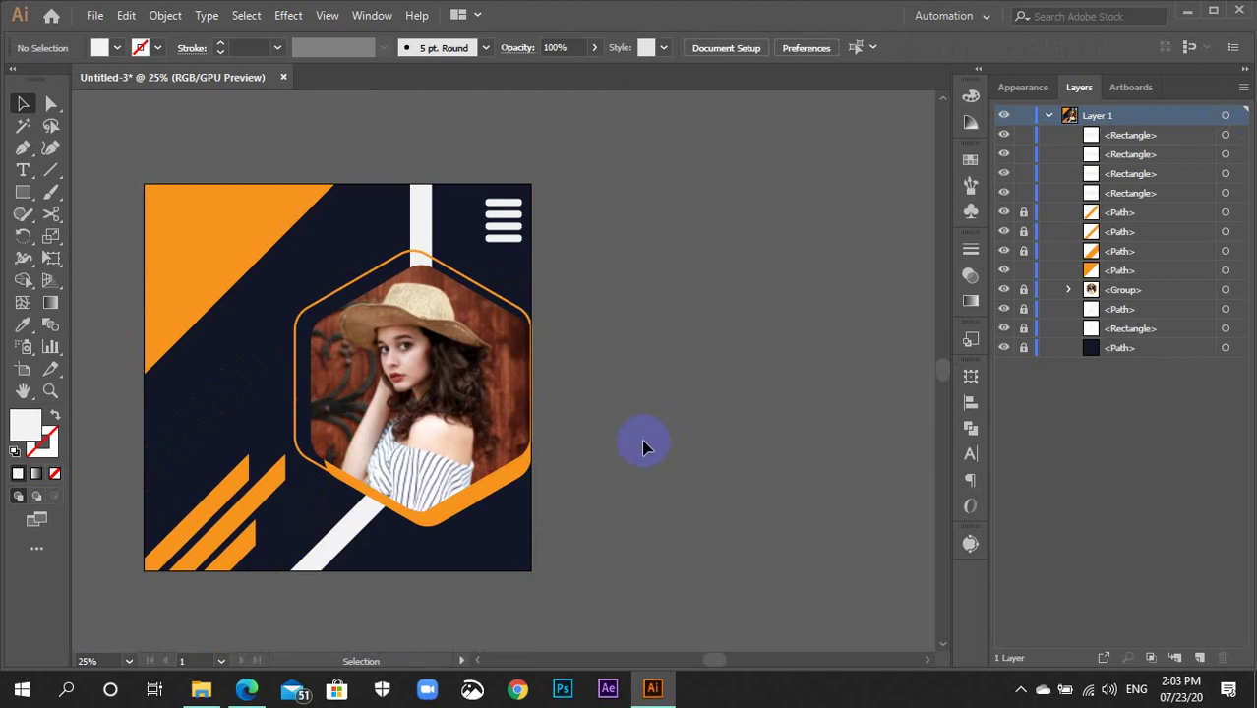
key("ctrl+plus")
key("ctrl+plus")
key("ctrl+plus")
key("ctrl+plus")
Nudge the bottom, third and second white bars lower to spread the stack
scroll(570, 394, "up", 3)
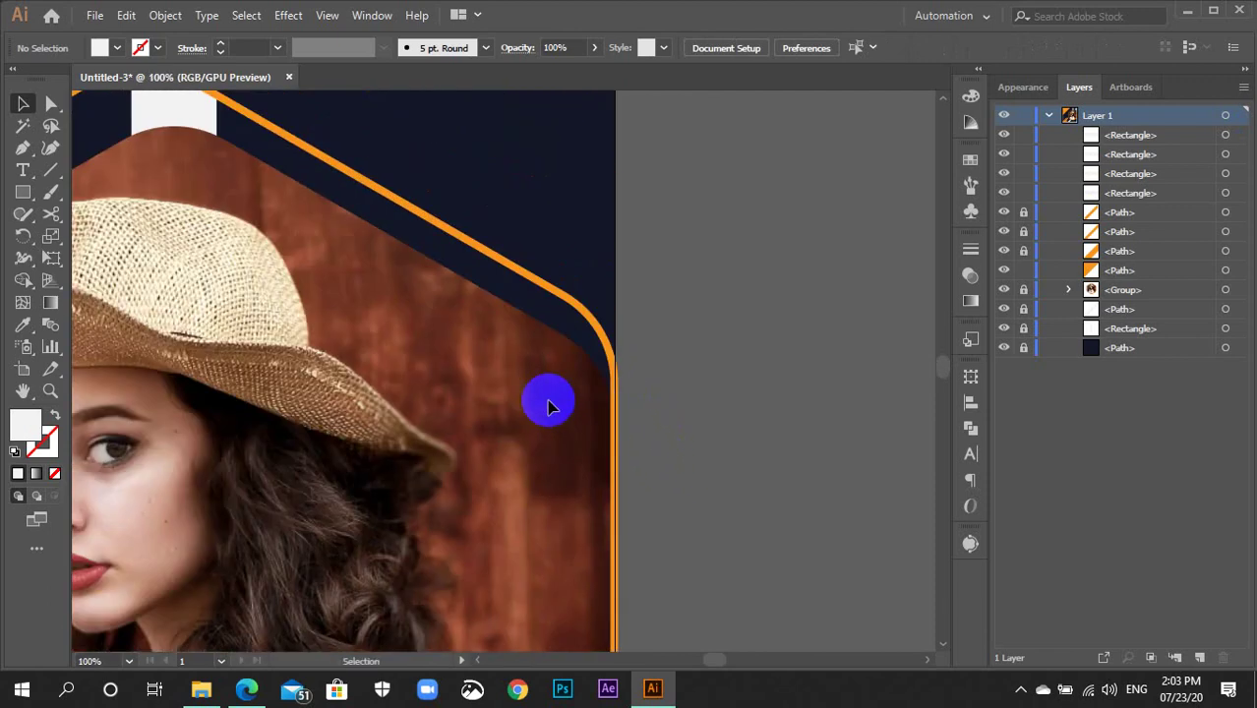
scroll(472, 453, "up", 3)
scroll(428, 477, "up", 3)
scroll(443, 467, "up", 3)
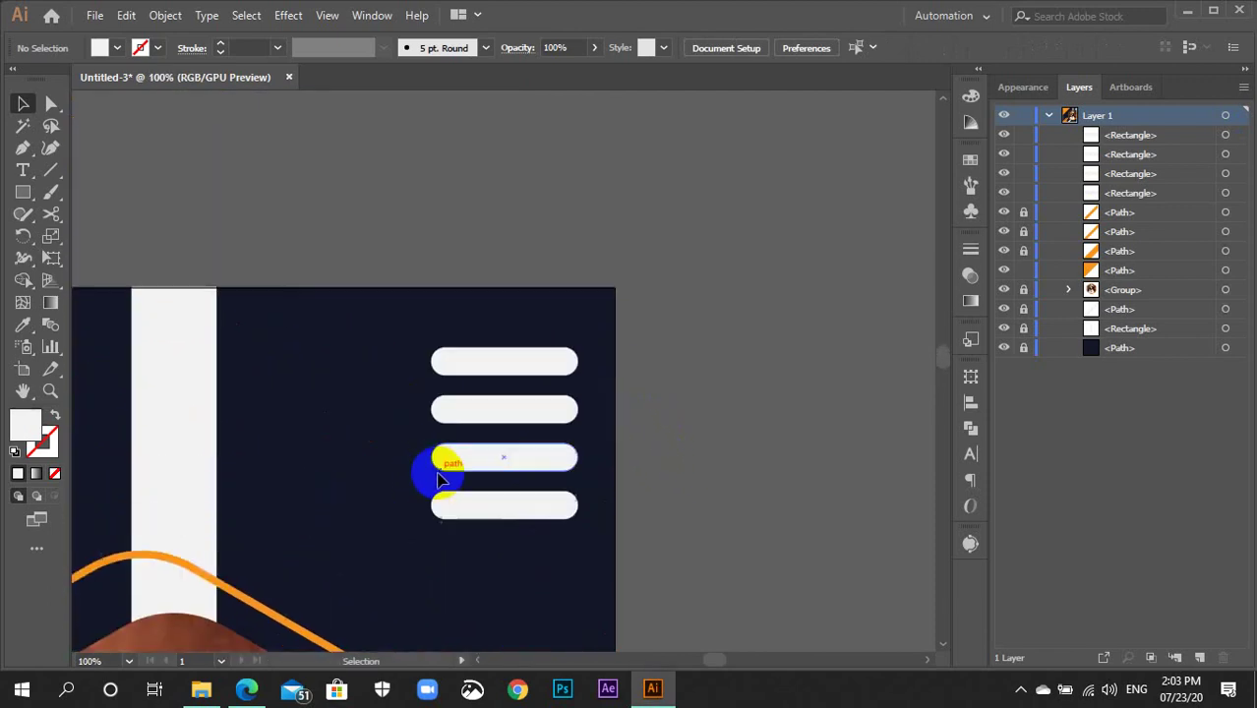
left_click(500, 506)
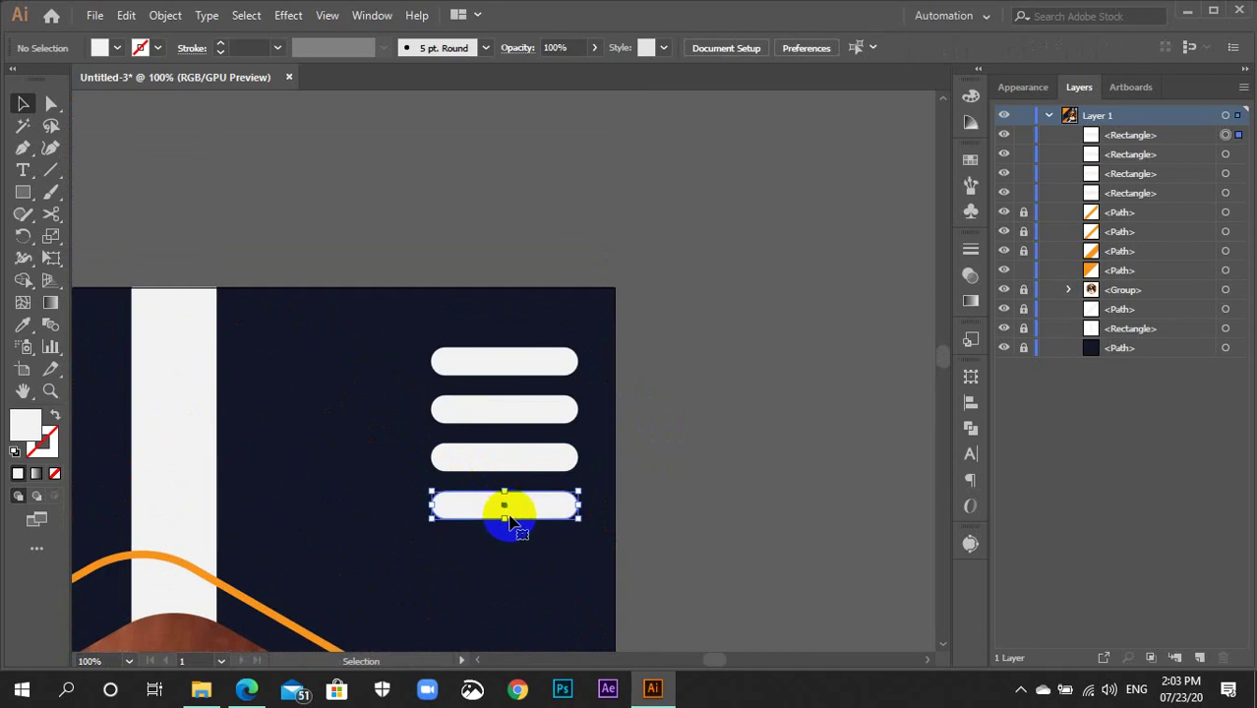
scroll(518, 503, "down", 3)
left_click(524, 380)
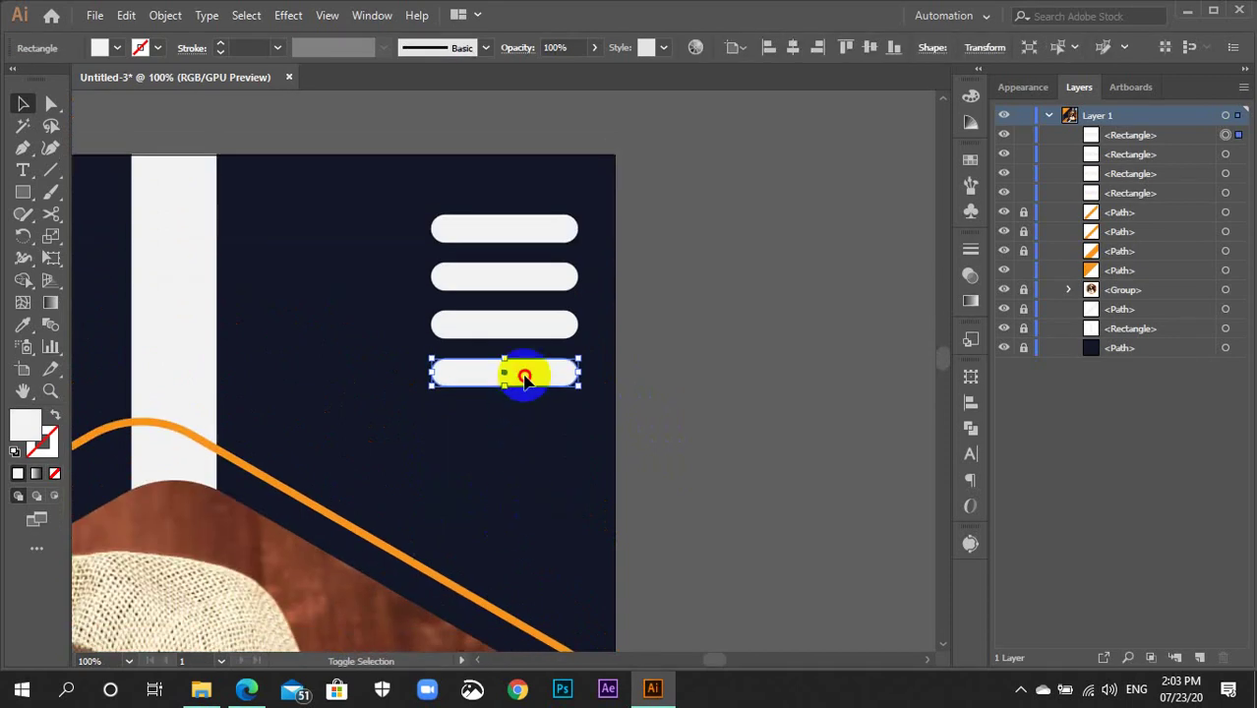
left_click_drag(524, 380, 526, 425)
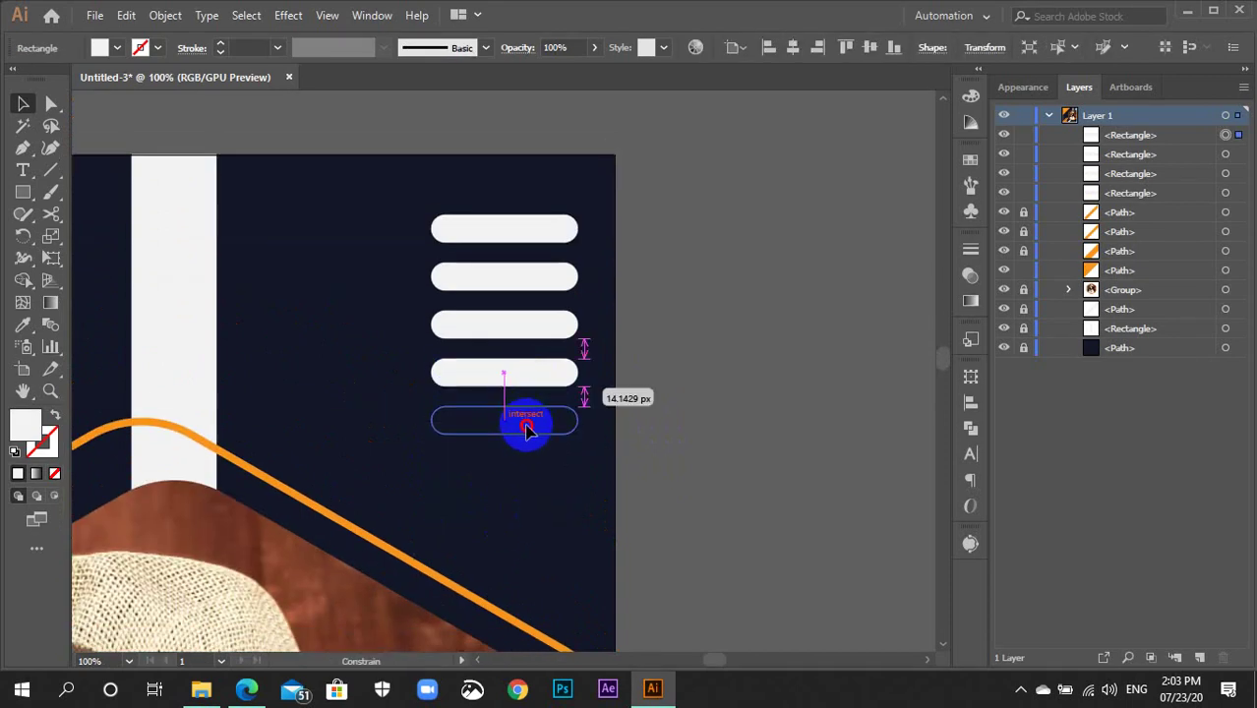
left_click_drag(519, 331, 519, 350)
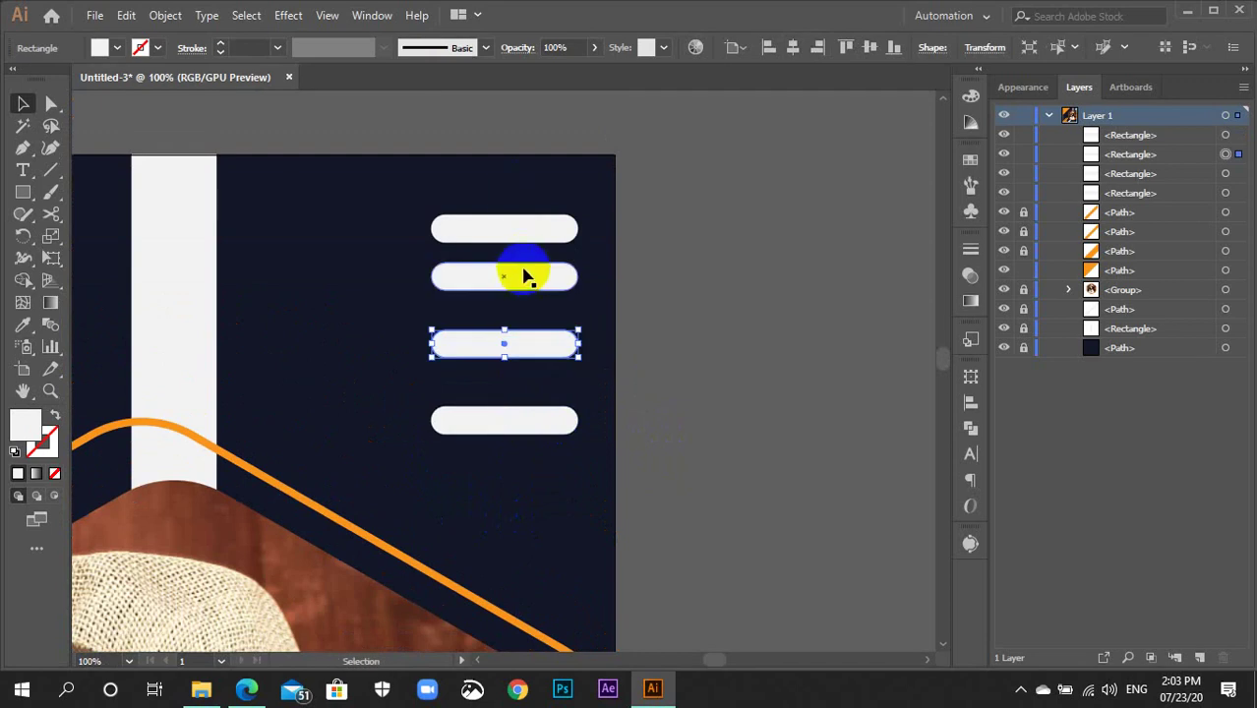
left_click_drag(524, 275, 528, 289)
Distribute the four bars' vertical spacing evenly, aligned to selection, and group them with Ctrl+G
mouse_move(674, 467)
left_mouse_down()
mouse_move(522, 247)
mouse_move(507, 167)
left_mouse_up()
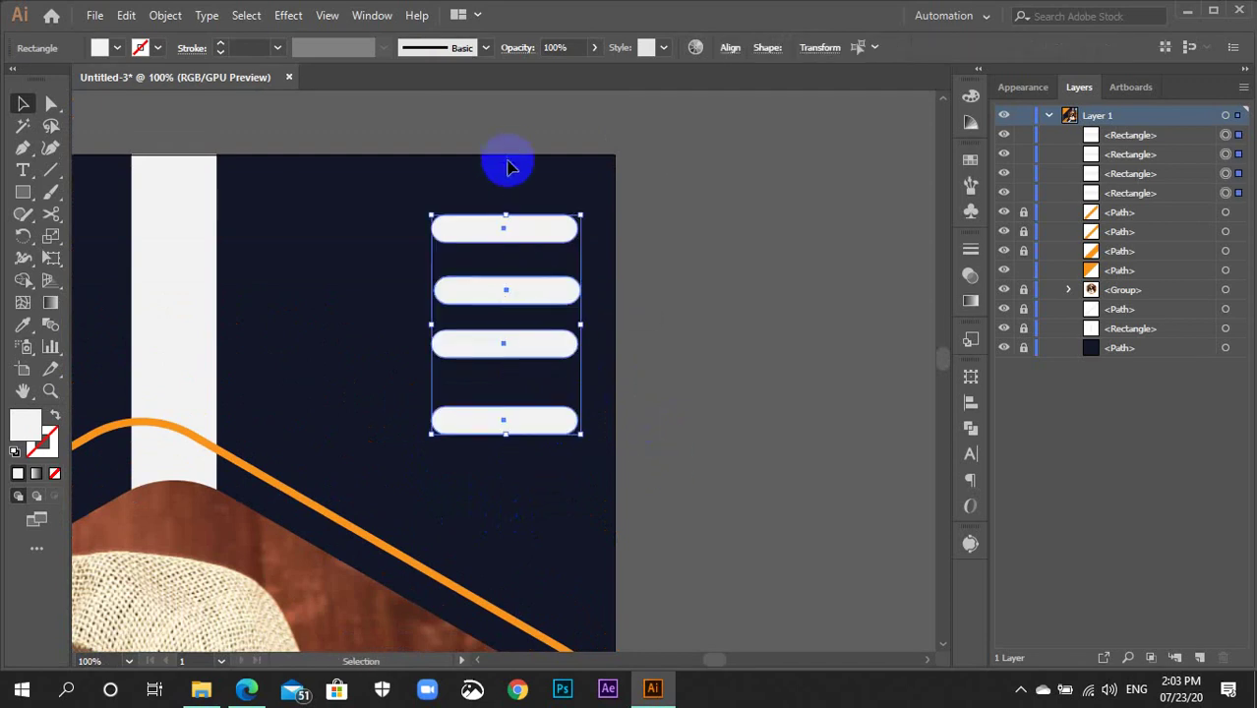
left_click(729, 47)
left_click(715, 210)
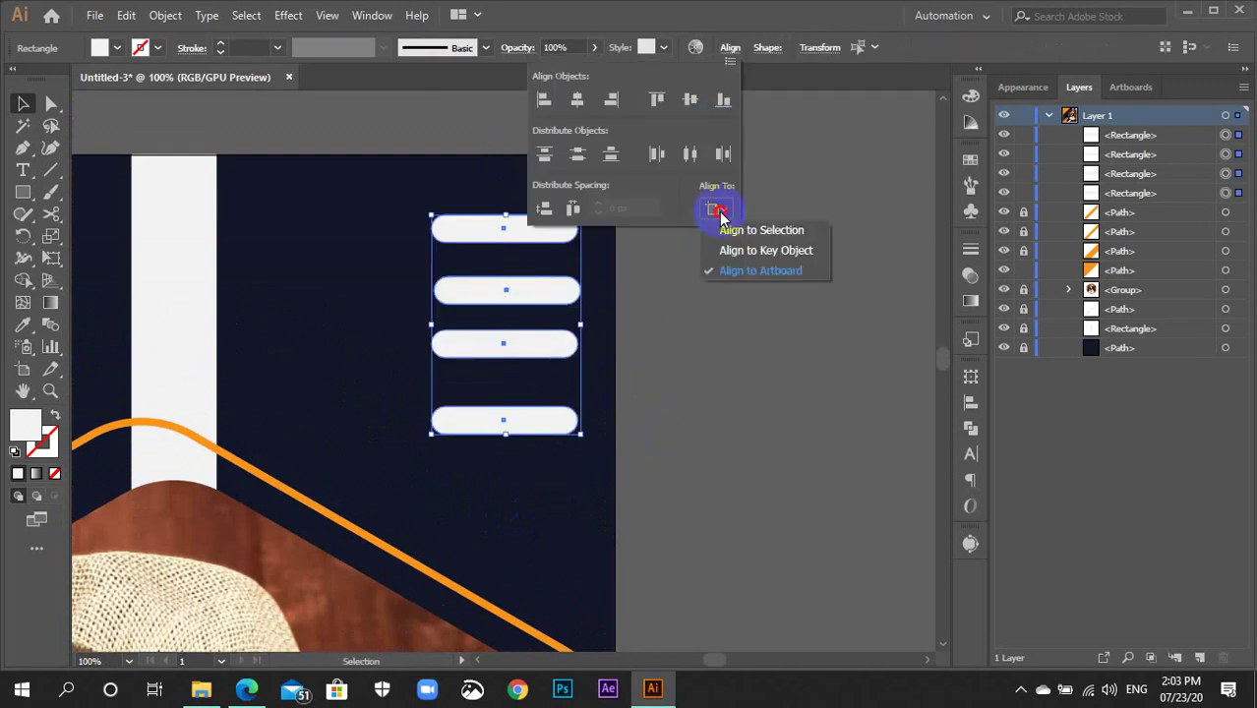
left_click(739, 232)
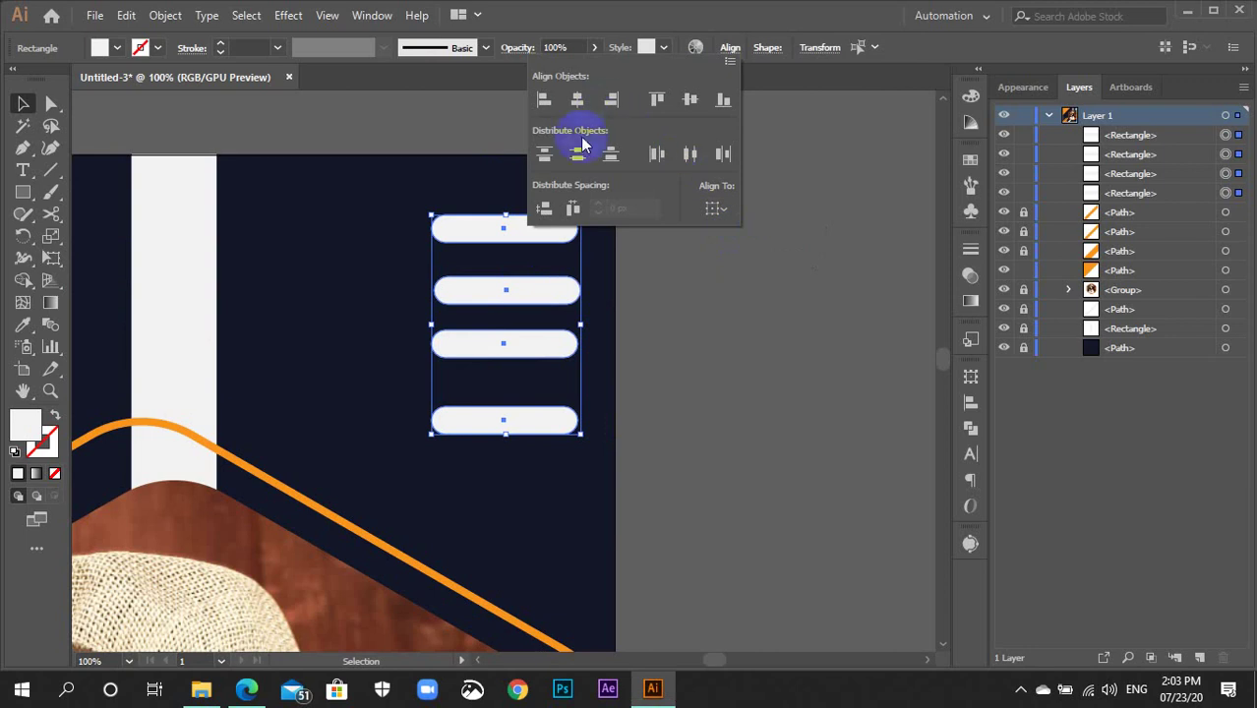
left_click(551, 215)
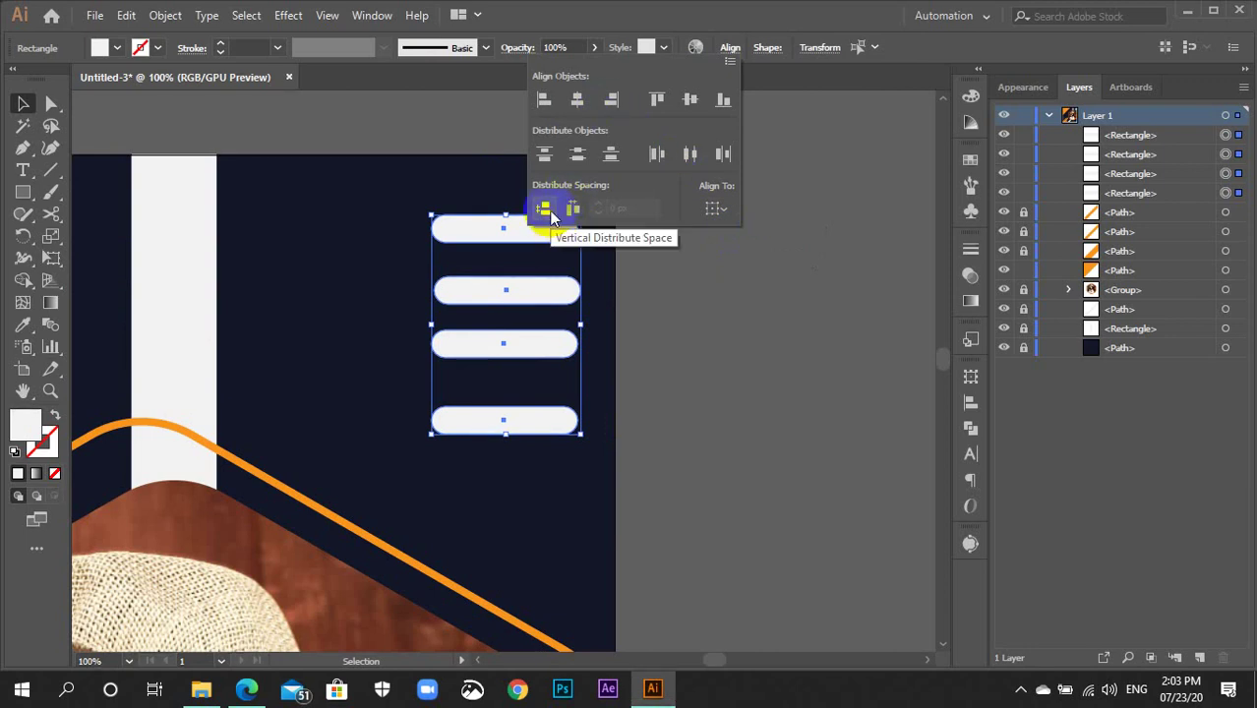
left_click(551, 216)
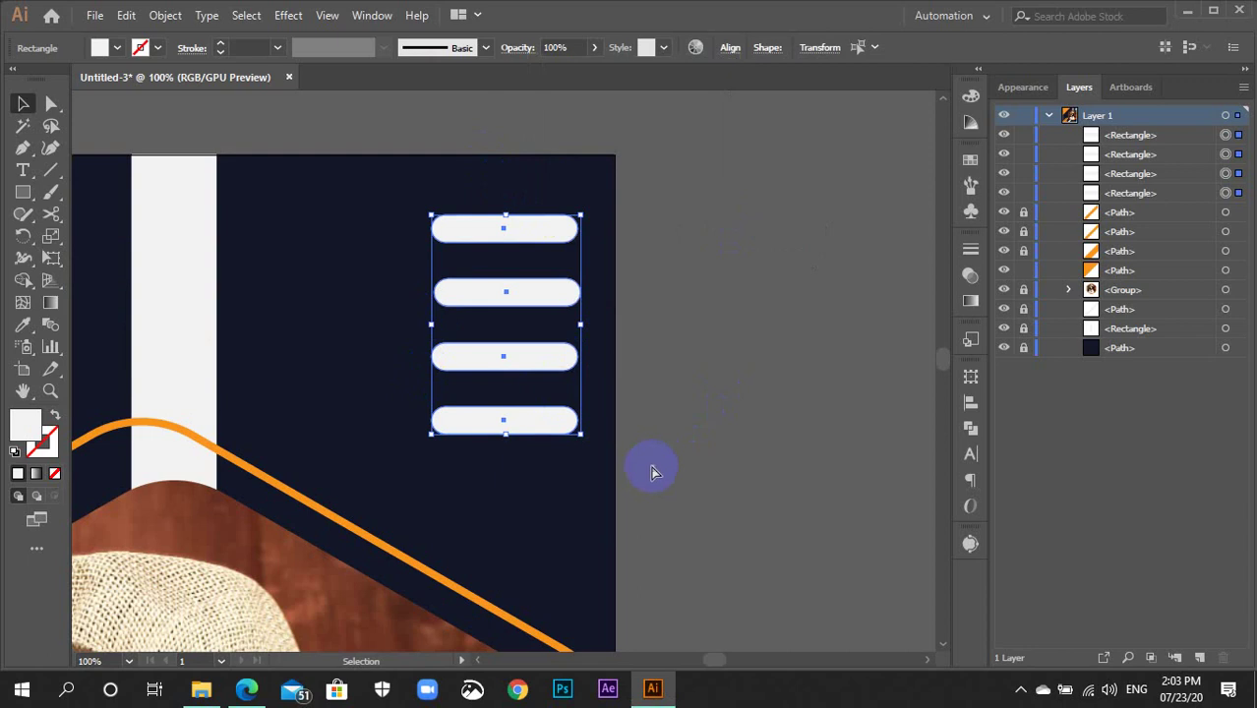
key("ctrl+g")
key("ctrl+minus")
key("ctrl+minus")
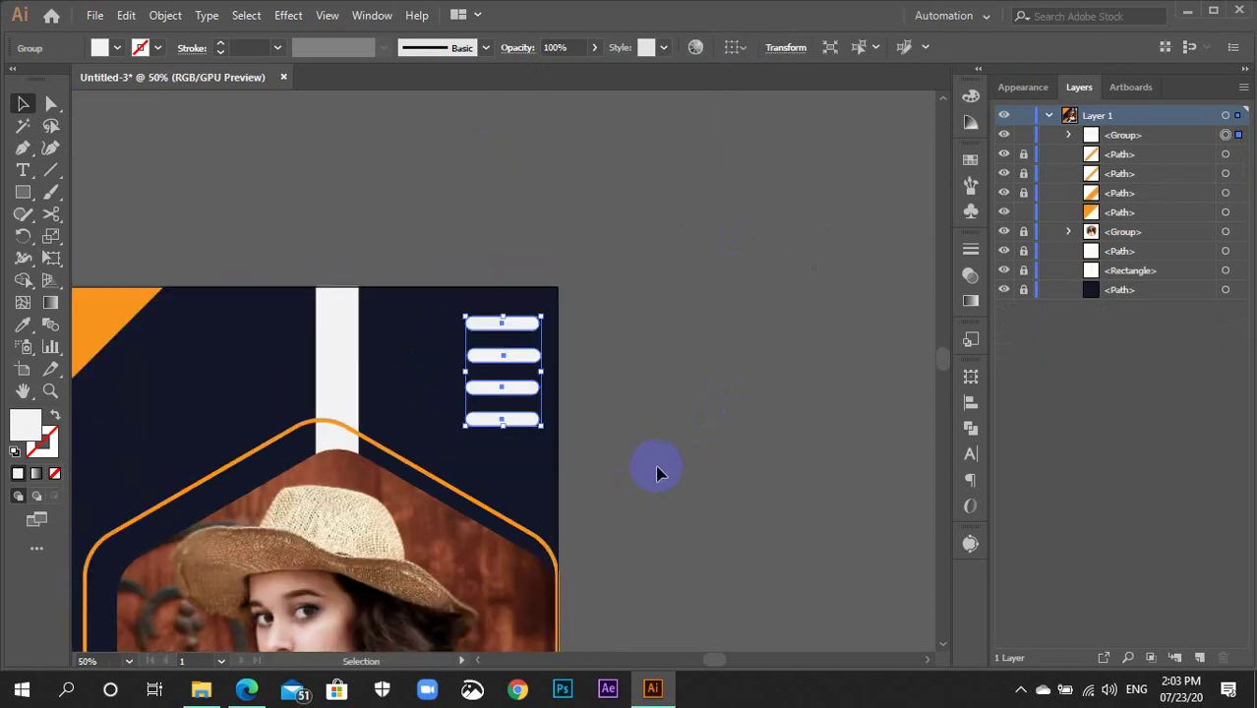
left_click(661, 471)
key("ctrl+minus")
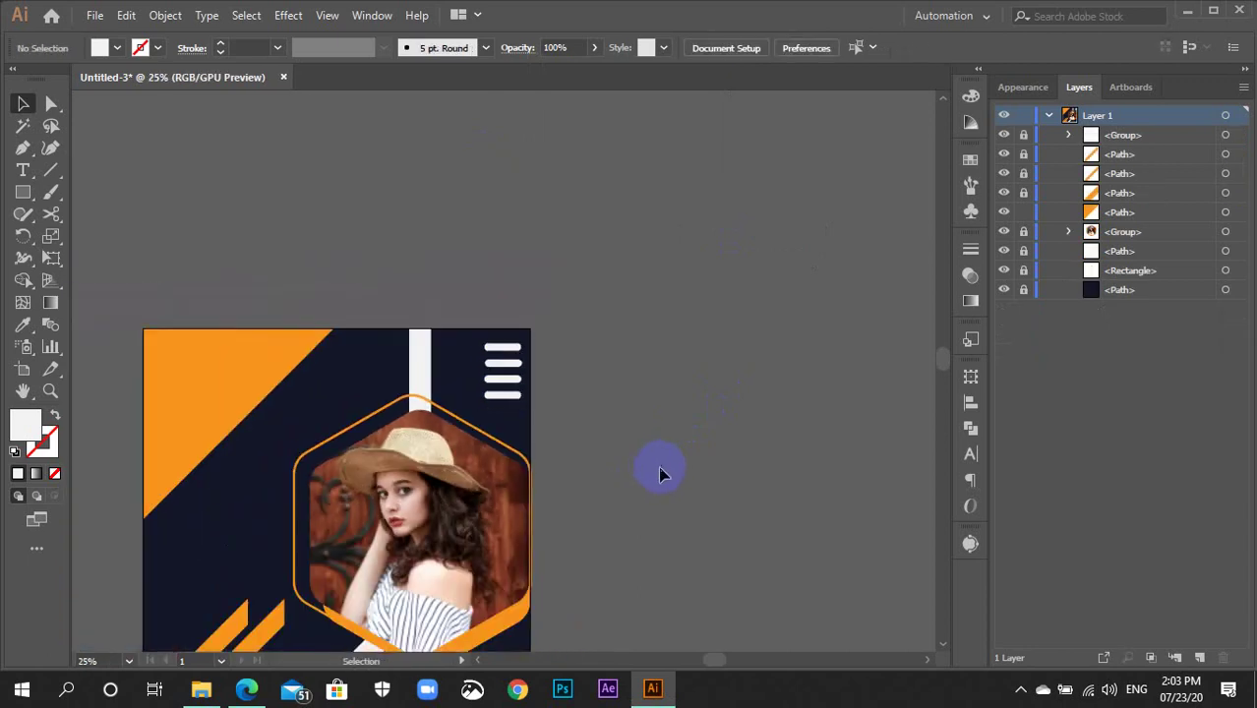
Marquee-select the three orange diagonal stripes at the lower left and group them with Ctrl+G
mouse_move(593, 480)
left_mouse_down()
mouse_move(752, 345)
mouse_move(772, 348)
left_mouse_up()
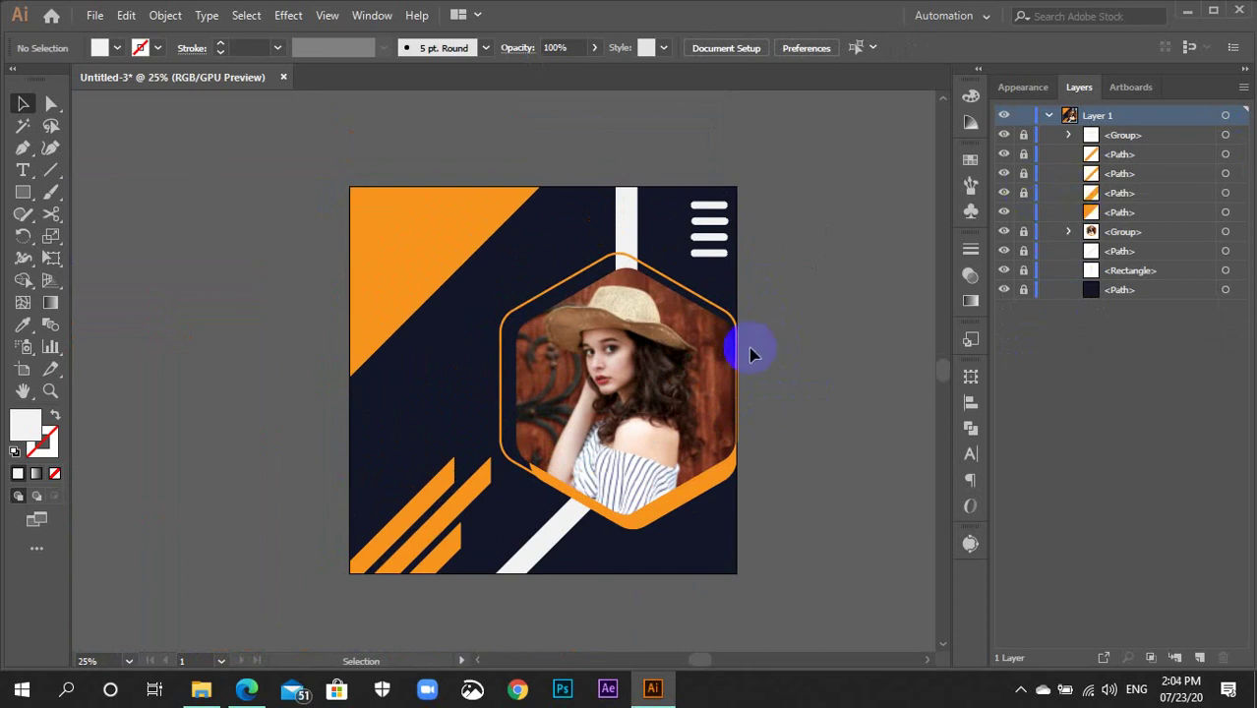
left_click(432, 244)
left_click(432, 244)
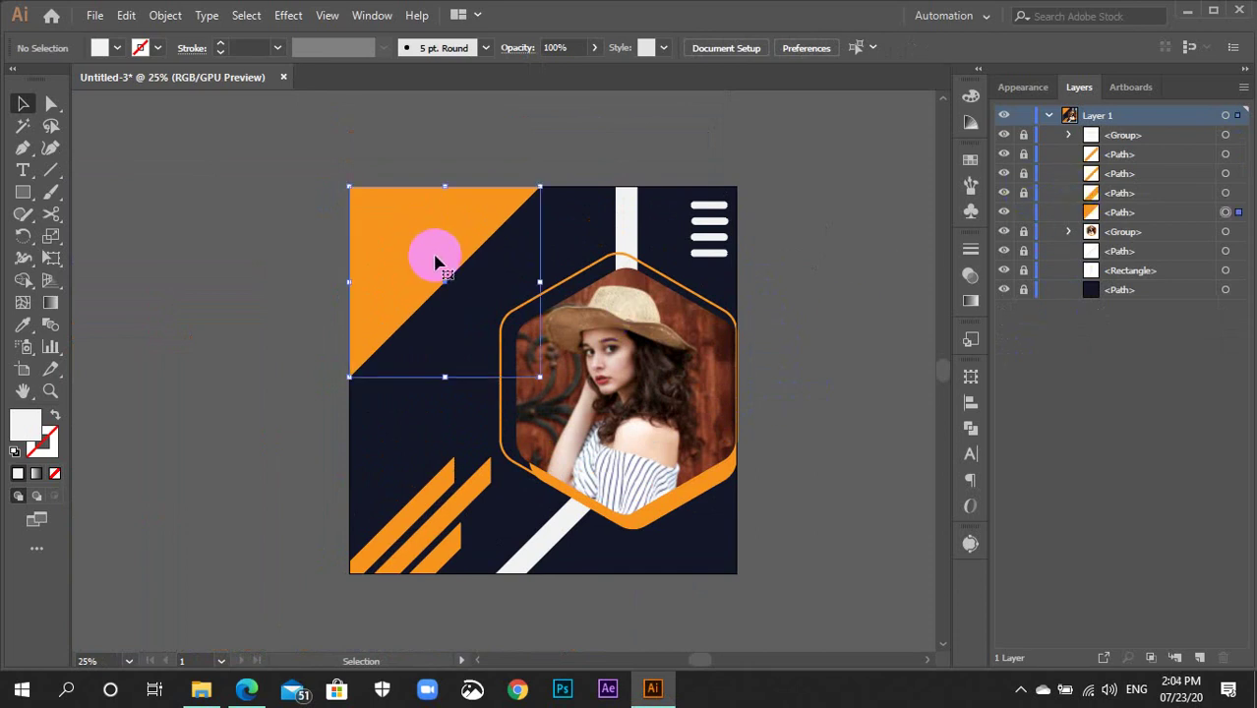
left_click(519, 295)
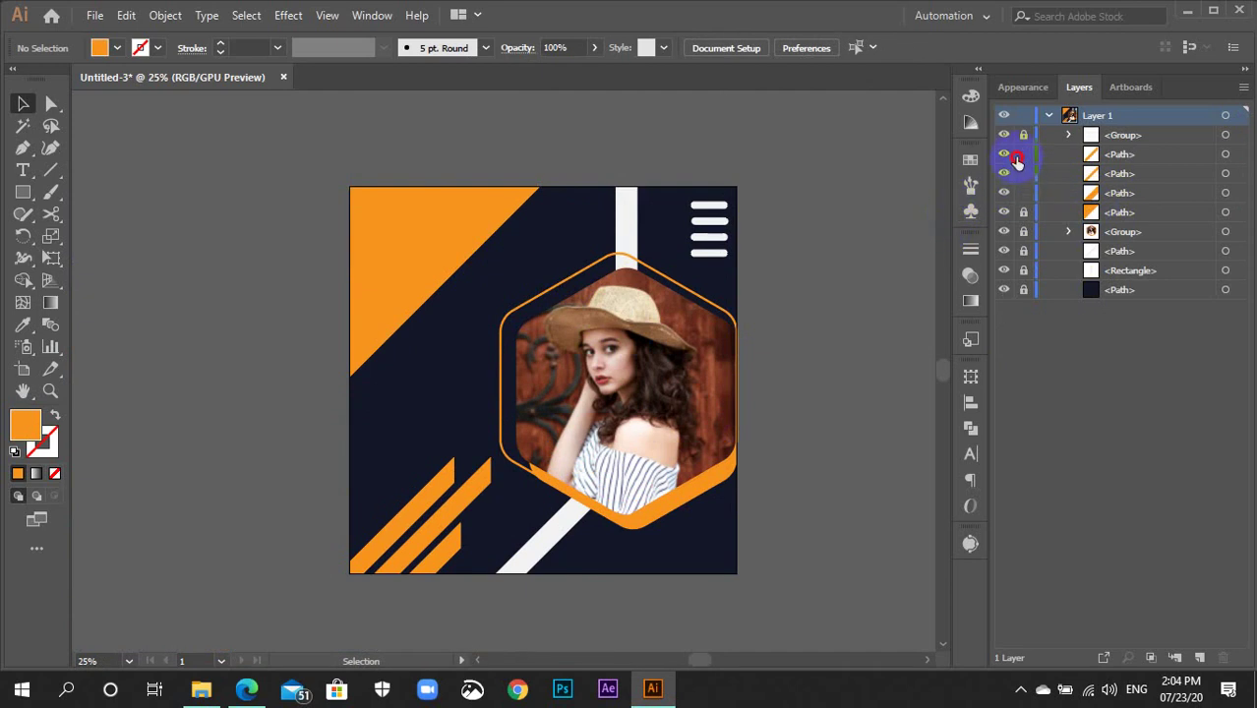
scroll(851, 472, "down", 3)
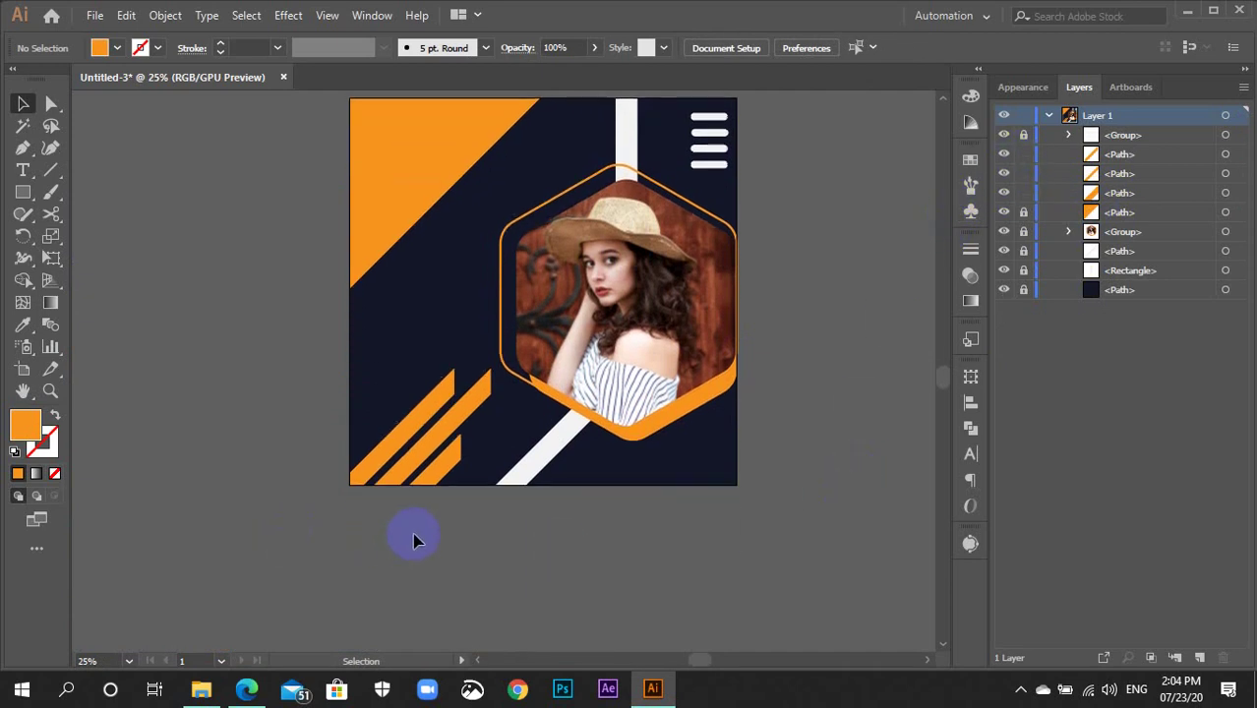
left_click_drag(413, 539, 373, 426)
key("ctrl+g")
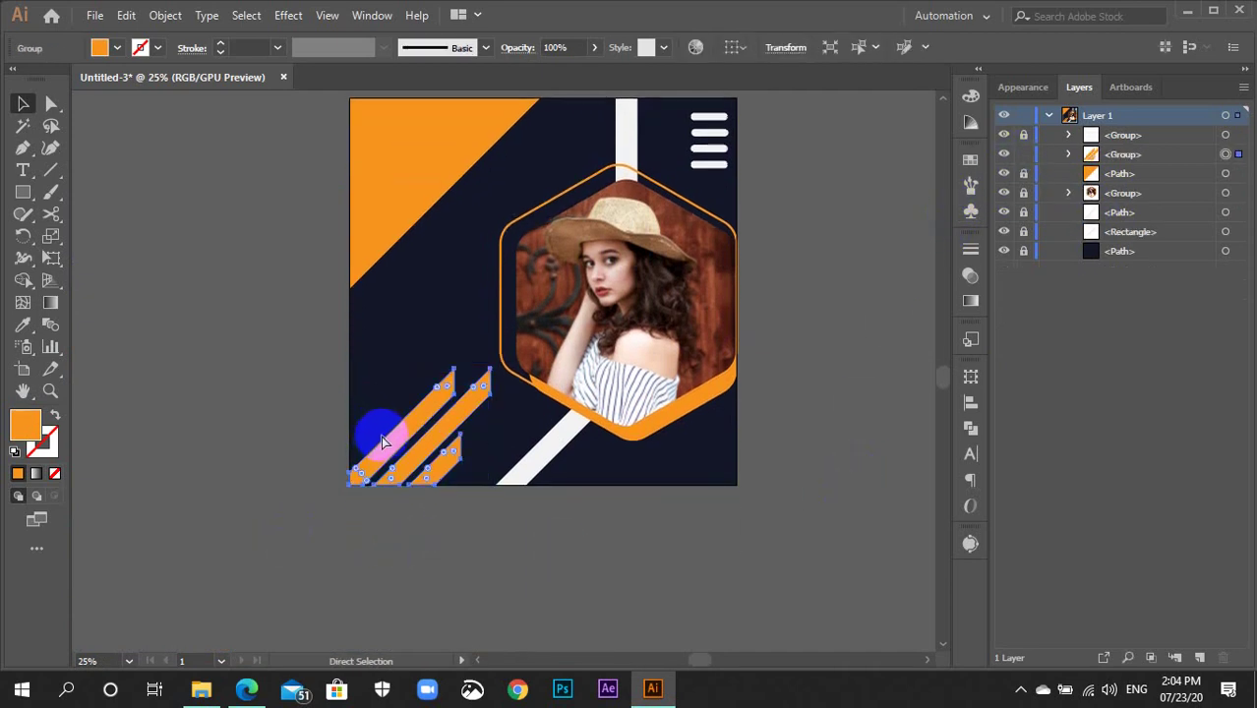
key("v")
left_click(678, 511)
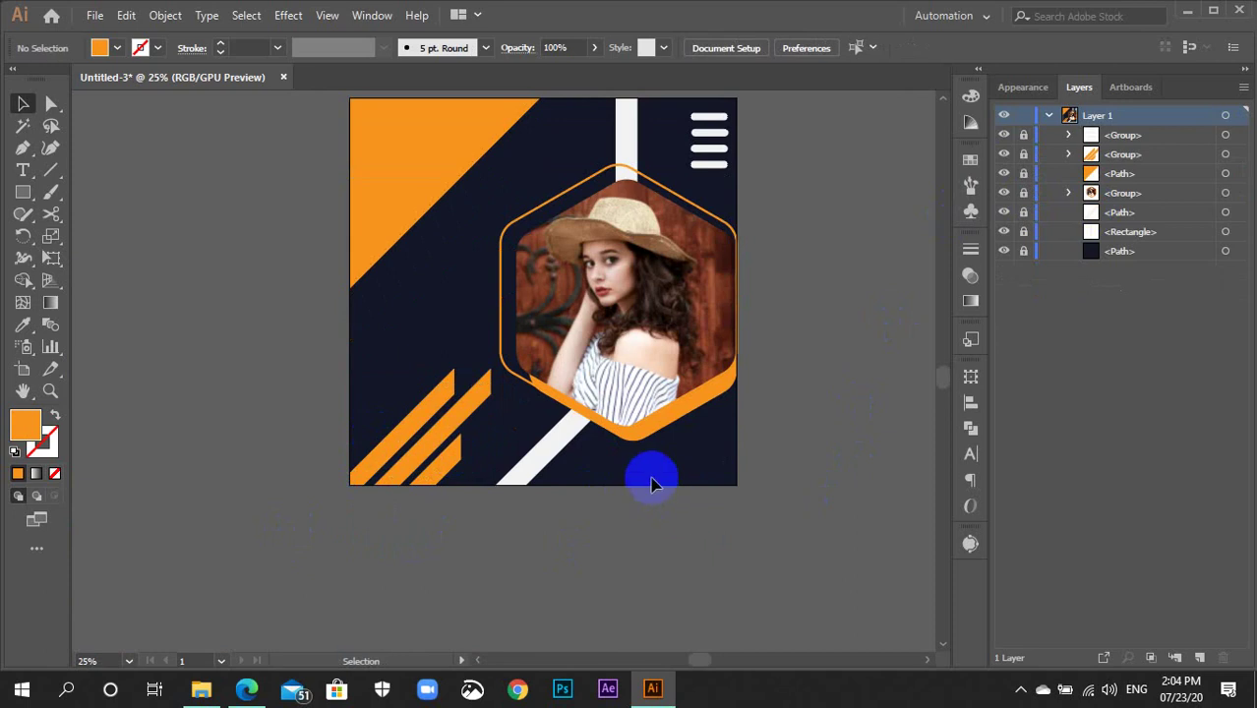
Zoom and pan to bring the artboard's top-left area into view
scroll(652, 482, "up", 3)
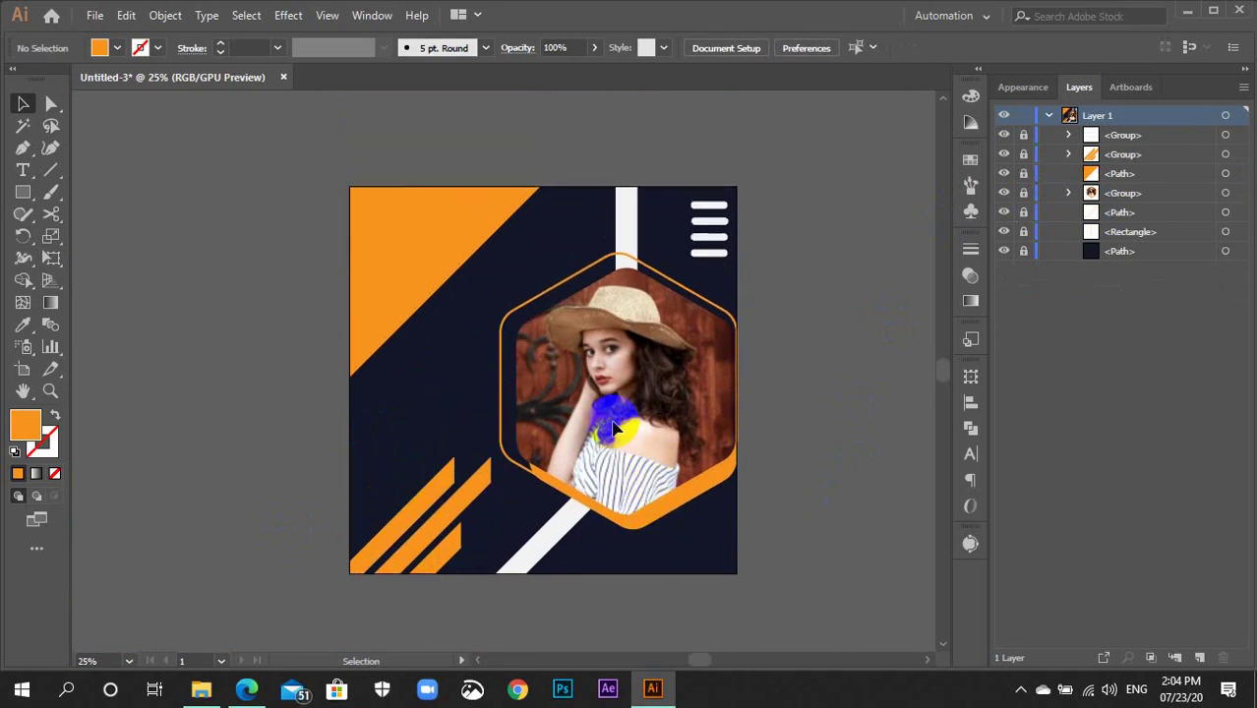
left_click_drag(612, 425, 585, 435)
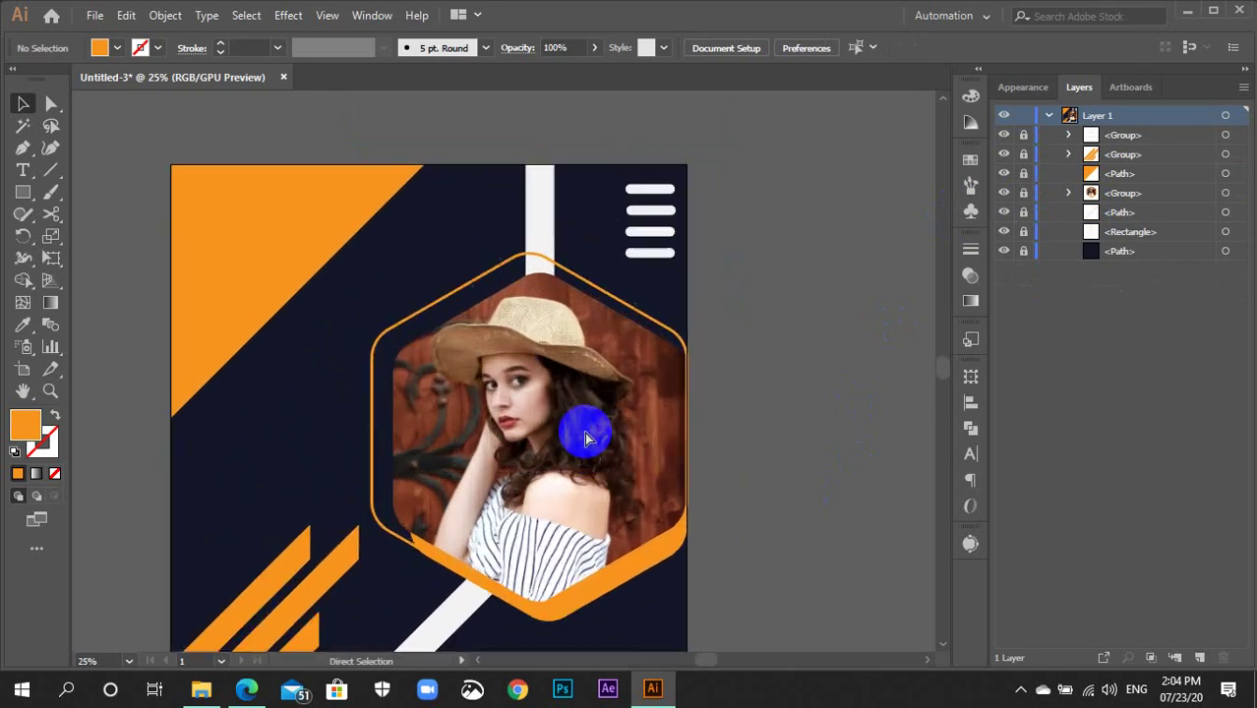
scroll(584, 432, "up", 2)
scroll(631, 504, "up", 2)
left_click_drag(404, 140, 580, 607)
Draw a small circle on the navy area near the triangle and fill it white
scroll(571, 581, "up", 1)
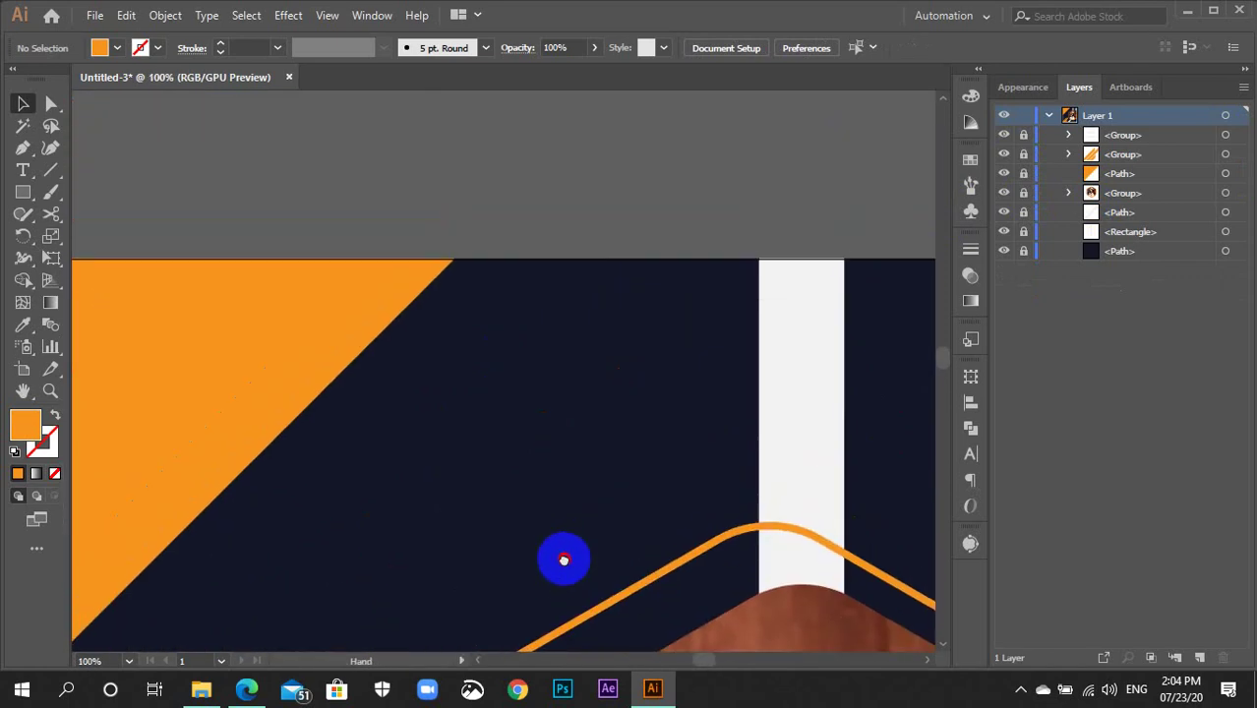
key("l")
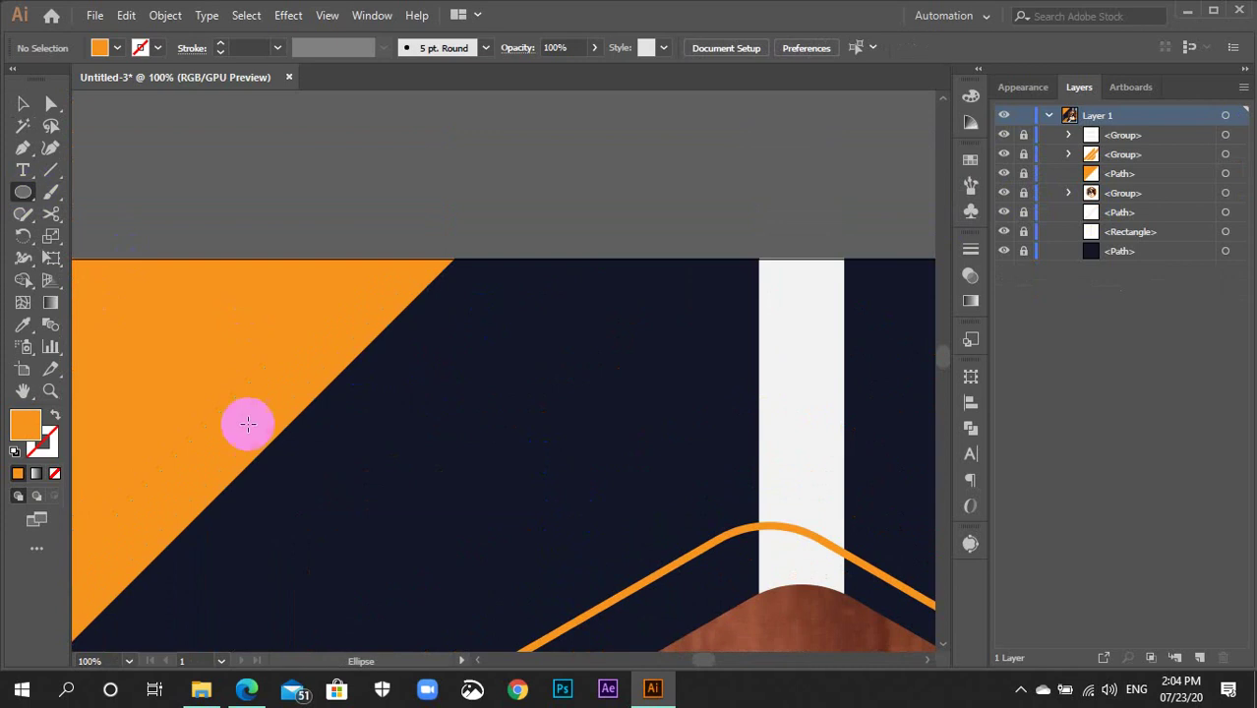
left_click_drag(463, 365, 468, 311)
left_click(969, 161)
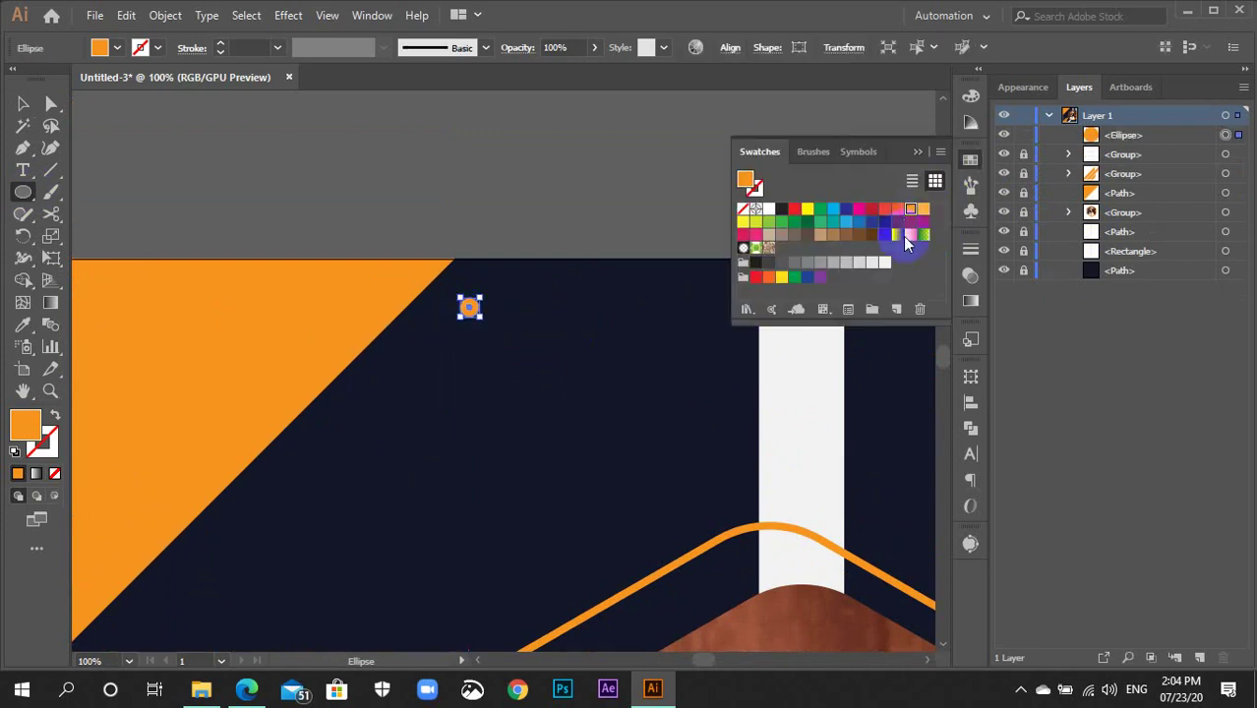
left_click(885, 263)
left_click(969, 162)
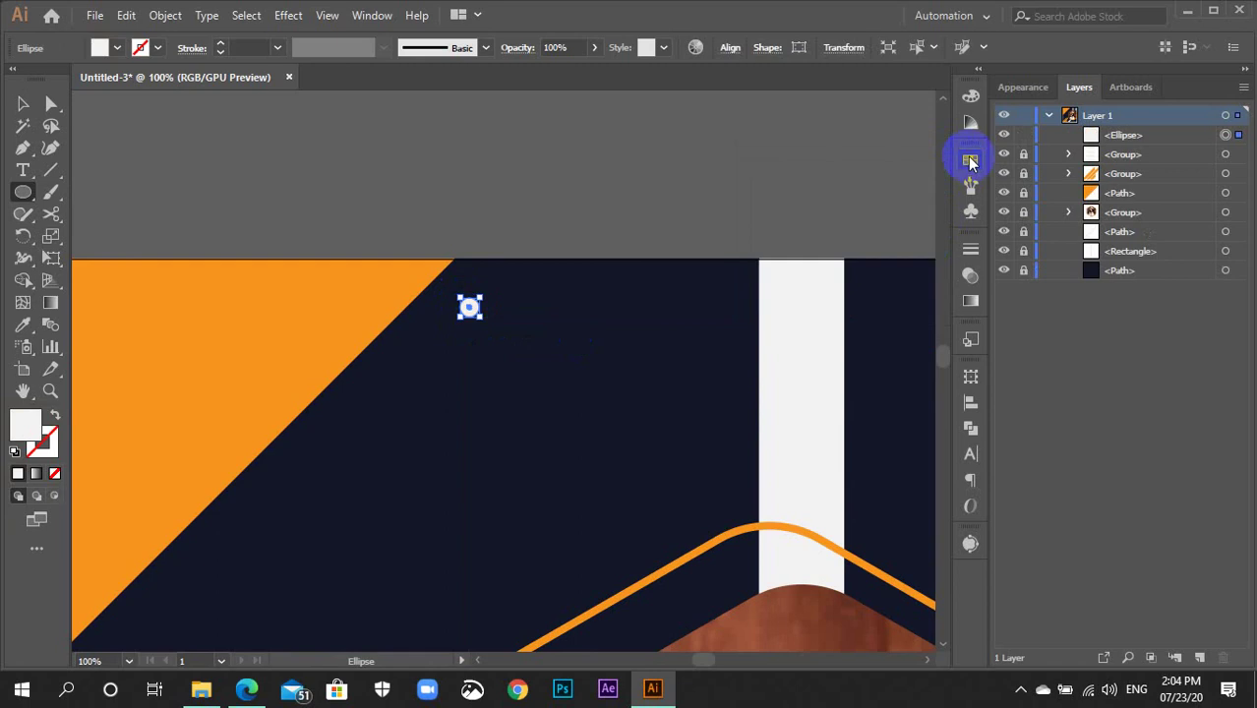
Copy the white circle rightward into a row of five and group the row
key("ctrl+plus")
key("ctrl+plus")
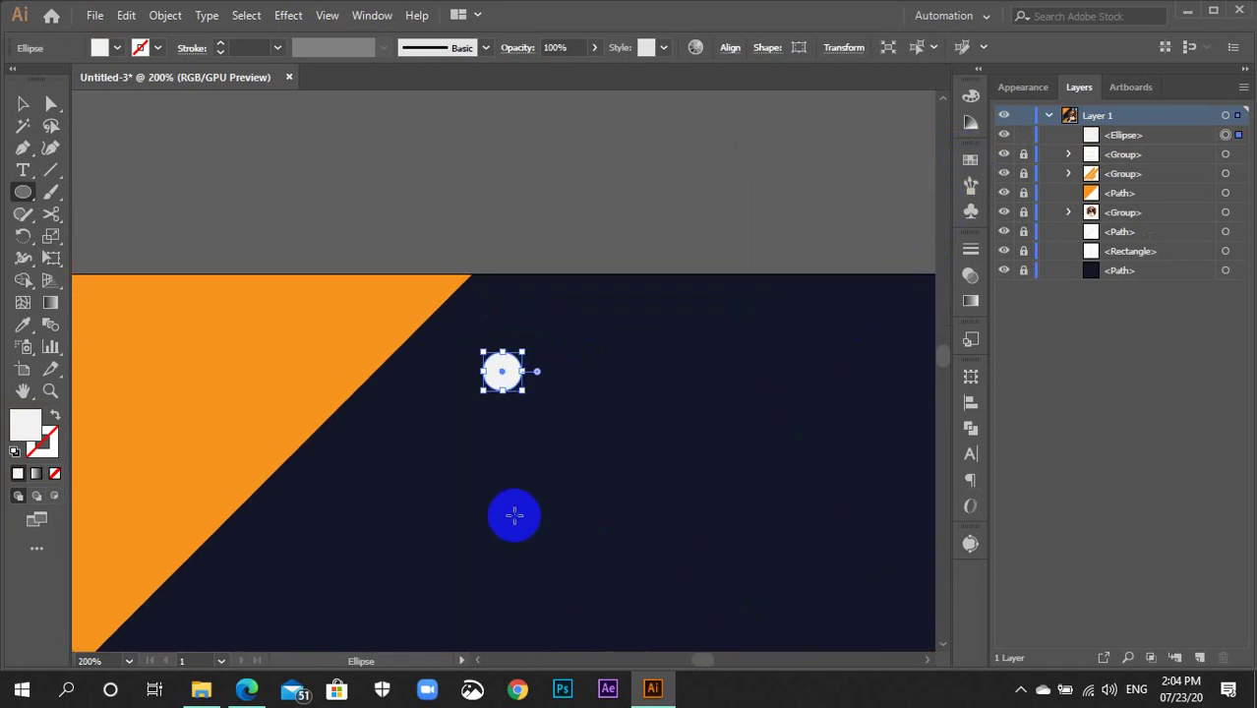
key("v")
left_click(512, 373)
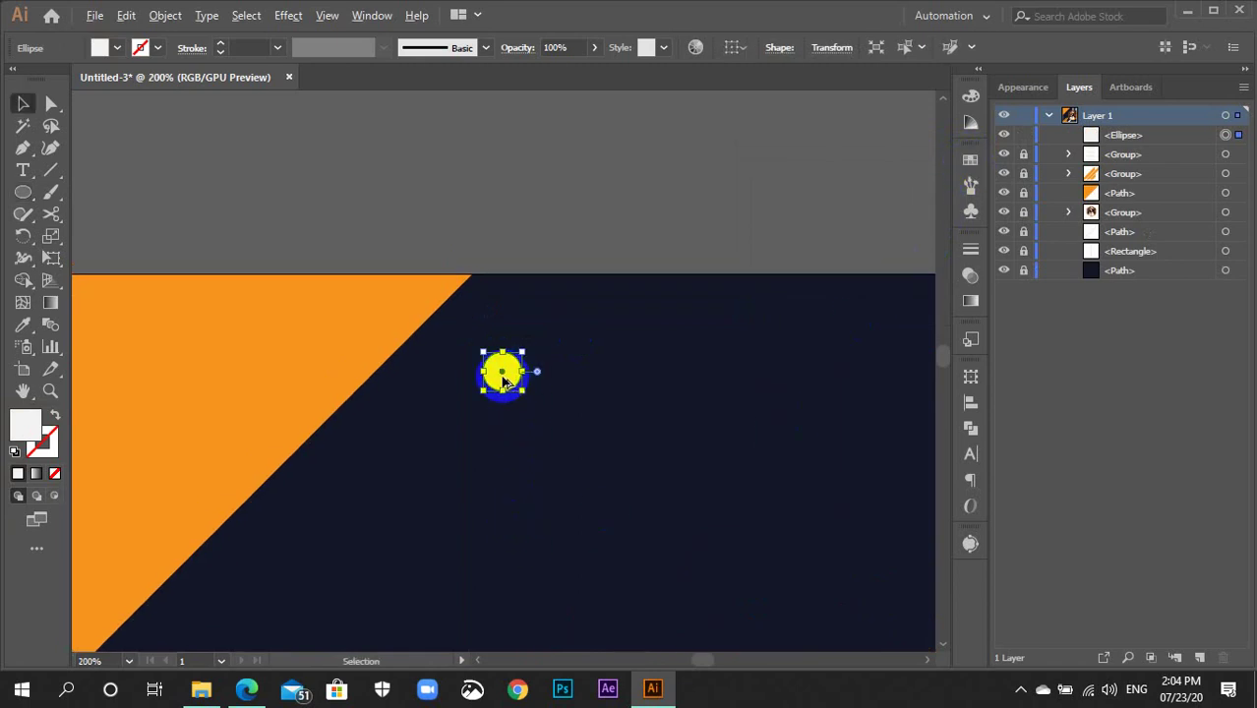
left_click_drag(503, 377, 556, 382)
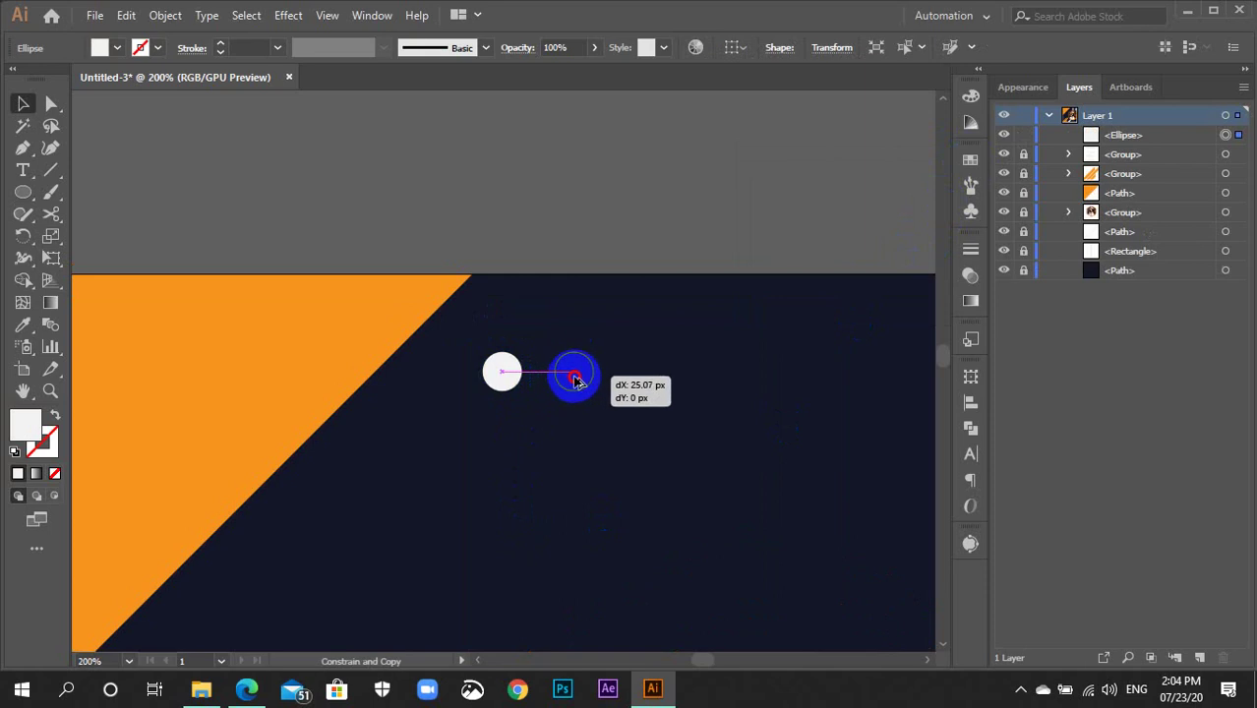
left_click_drag(556, 381, 570, 379)
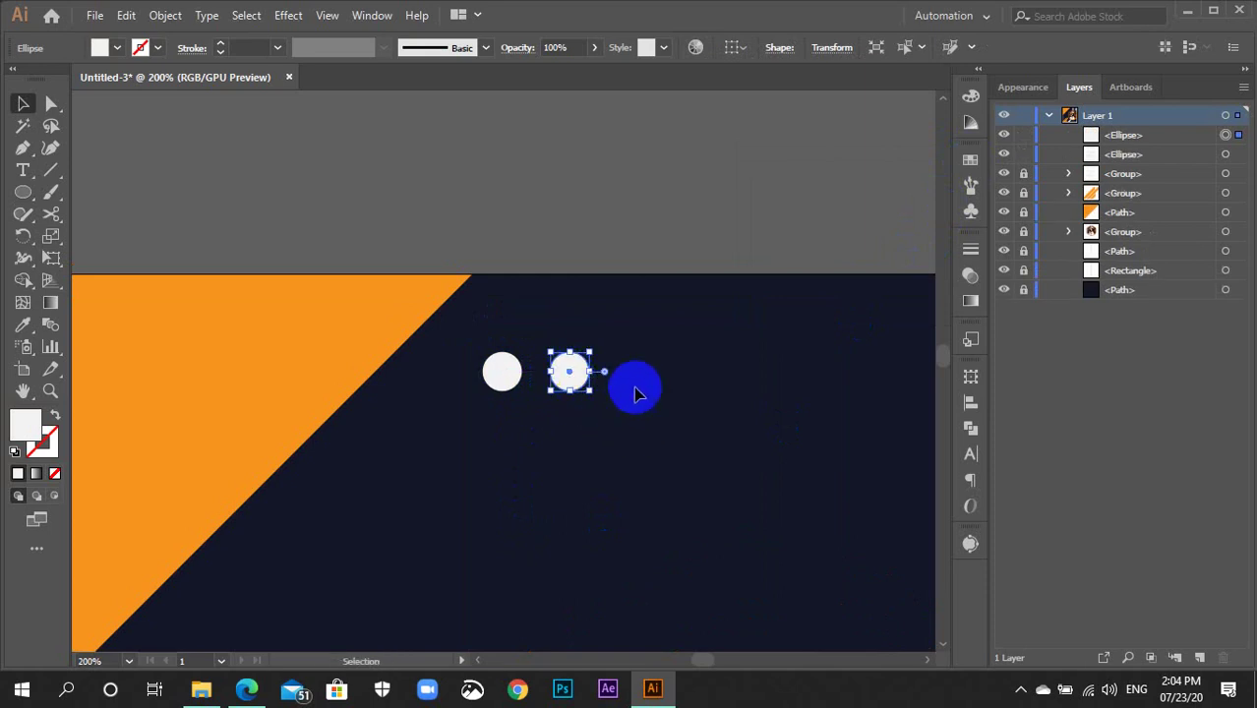
key("ctrl+d")
key("ctrl+d")
key("ctrl+d")
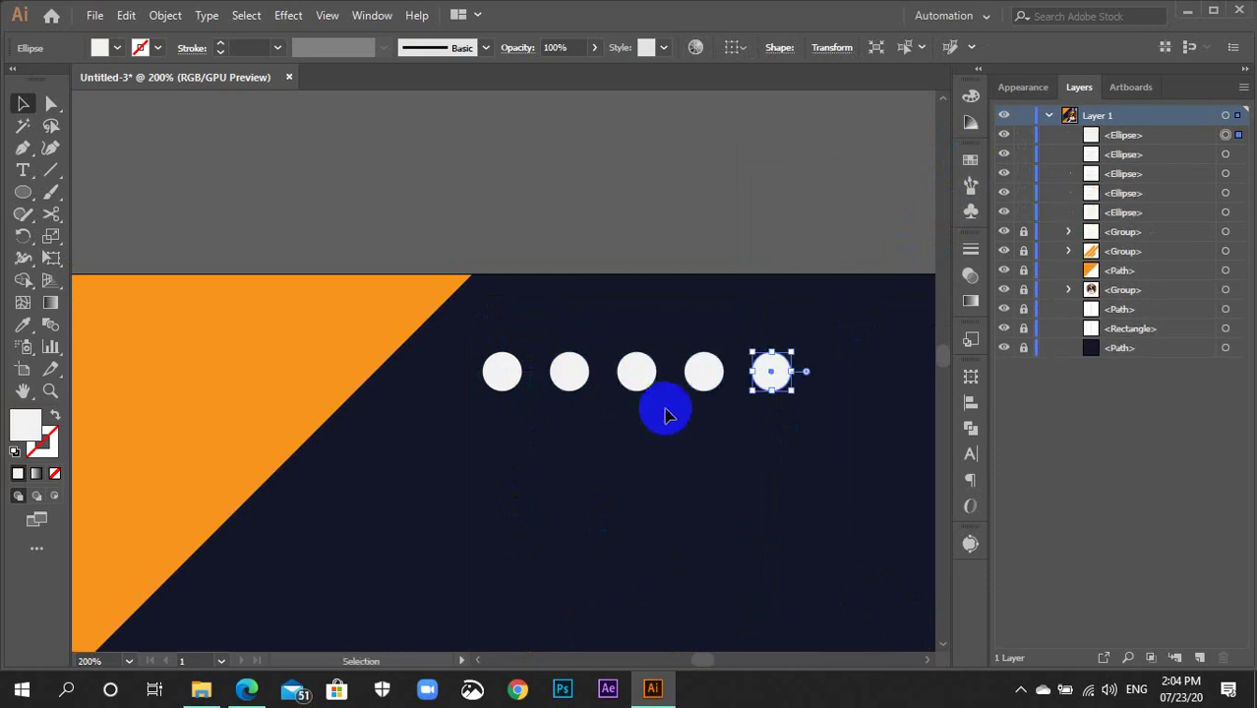
key("ctrl+minus")
key("ctrl+minus")
scroll(498, 330, "down", 1)
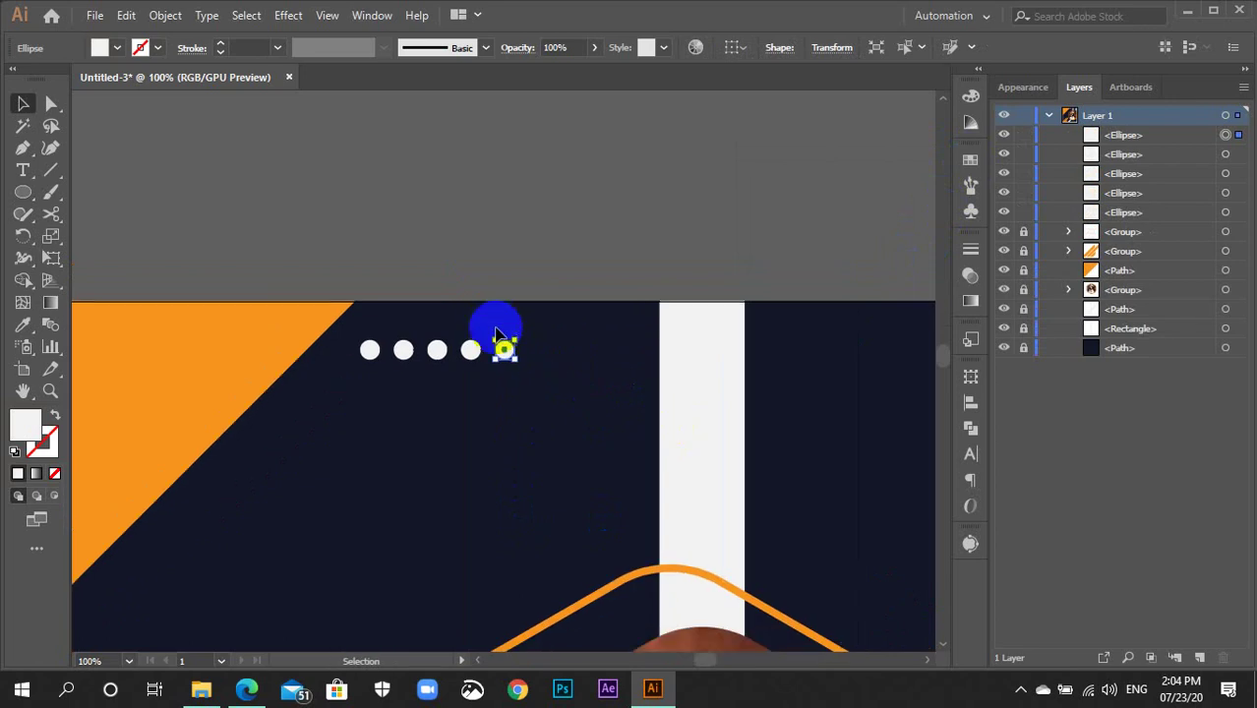
scroll(497, 338, "down", 2)
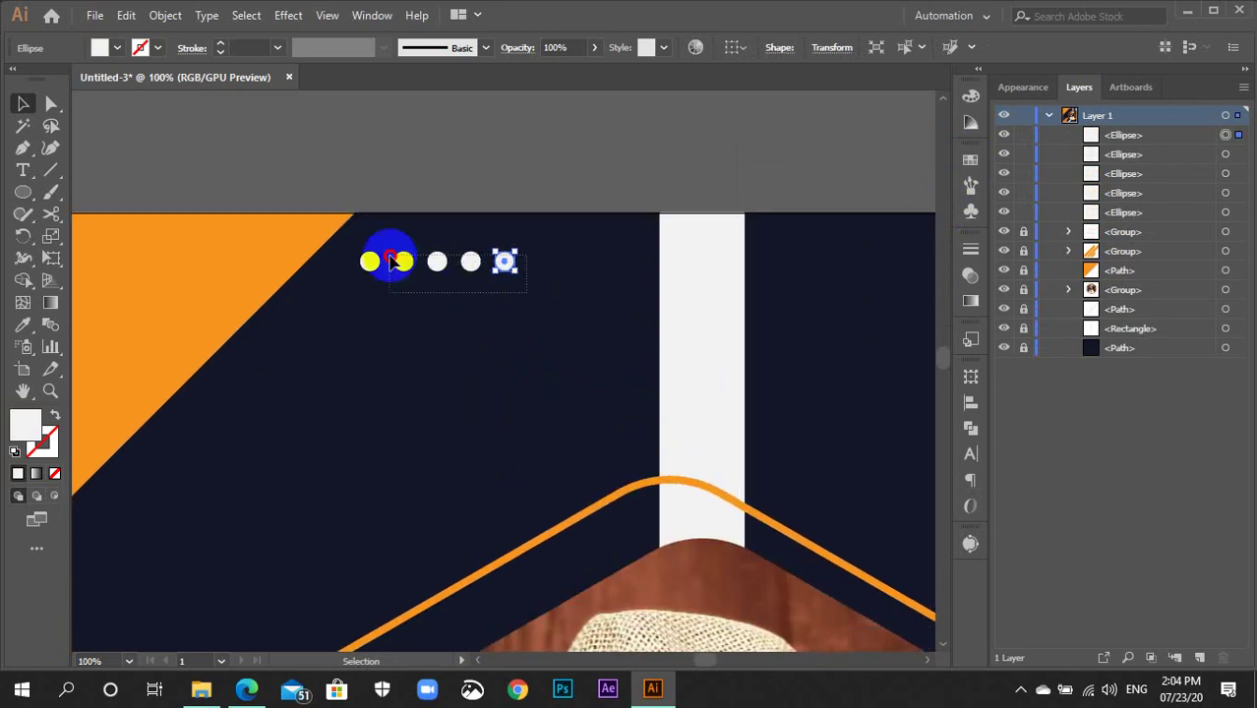
key("ctrl+a")
key("ctrl+g")
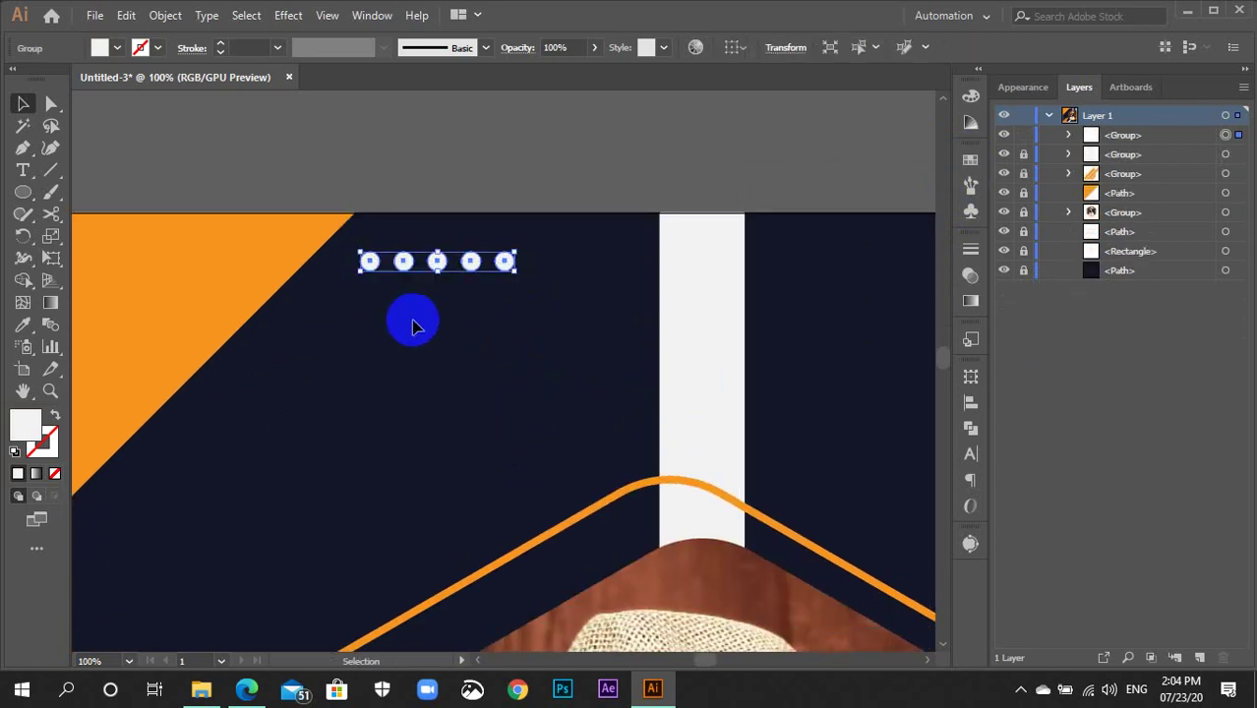
Duplicate the row of circles downward, repeating with Ctrl+D to make five rows
key("ctrl+plus")
key("ctrl+plus")
scroll(578, 403, "down", 2)
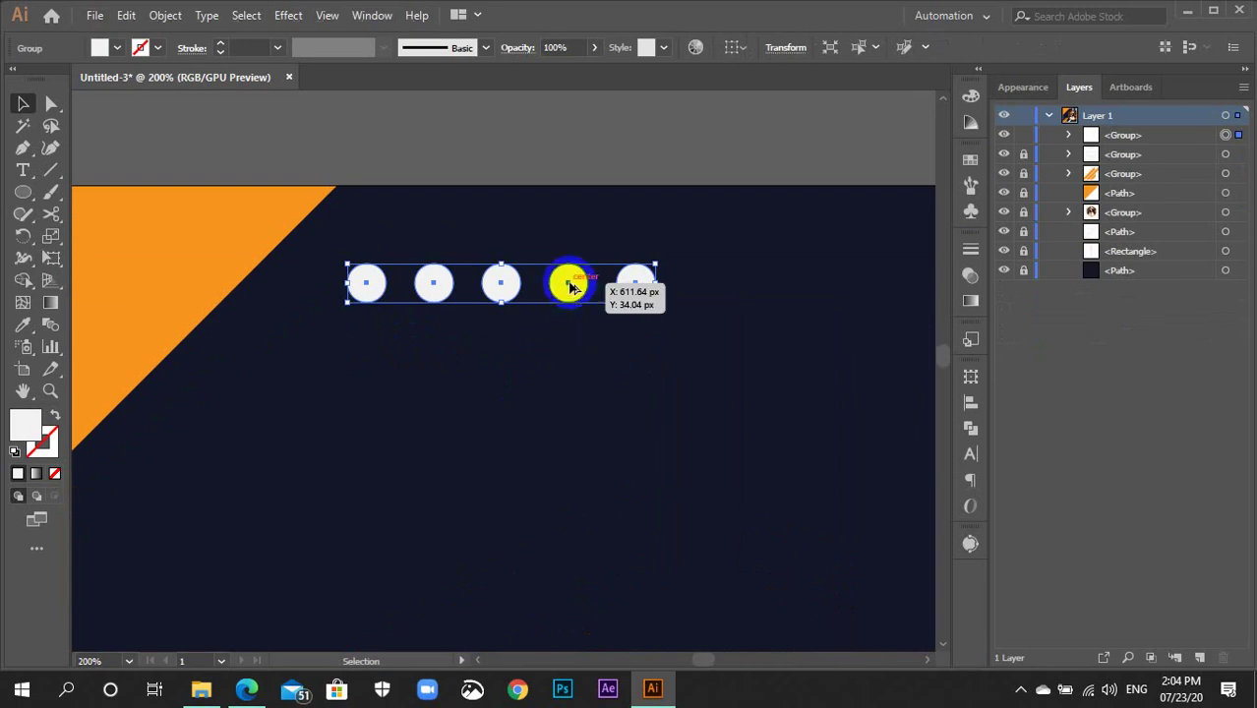
left_click_drag(569, 284, 562, 351)
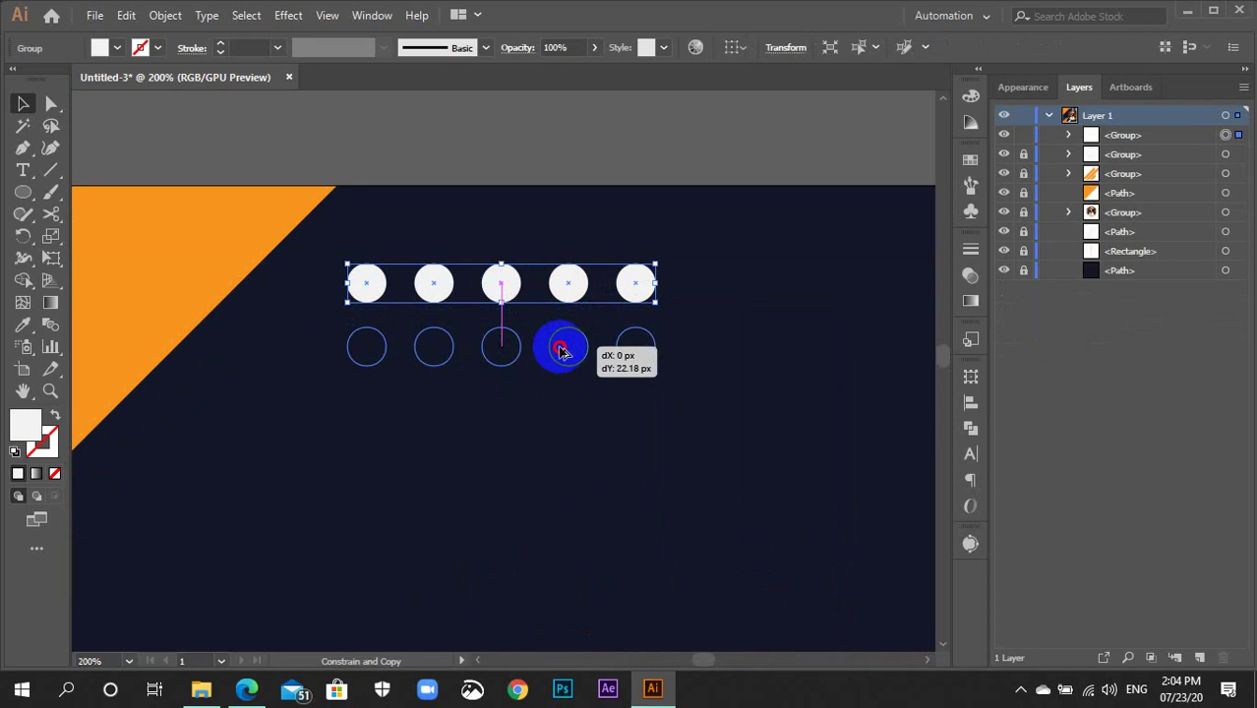
left_click_drag(562, 351, 564, 349)
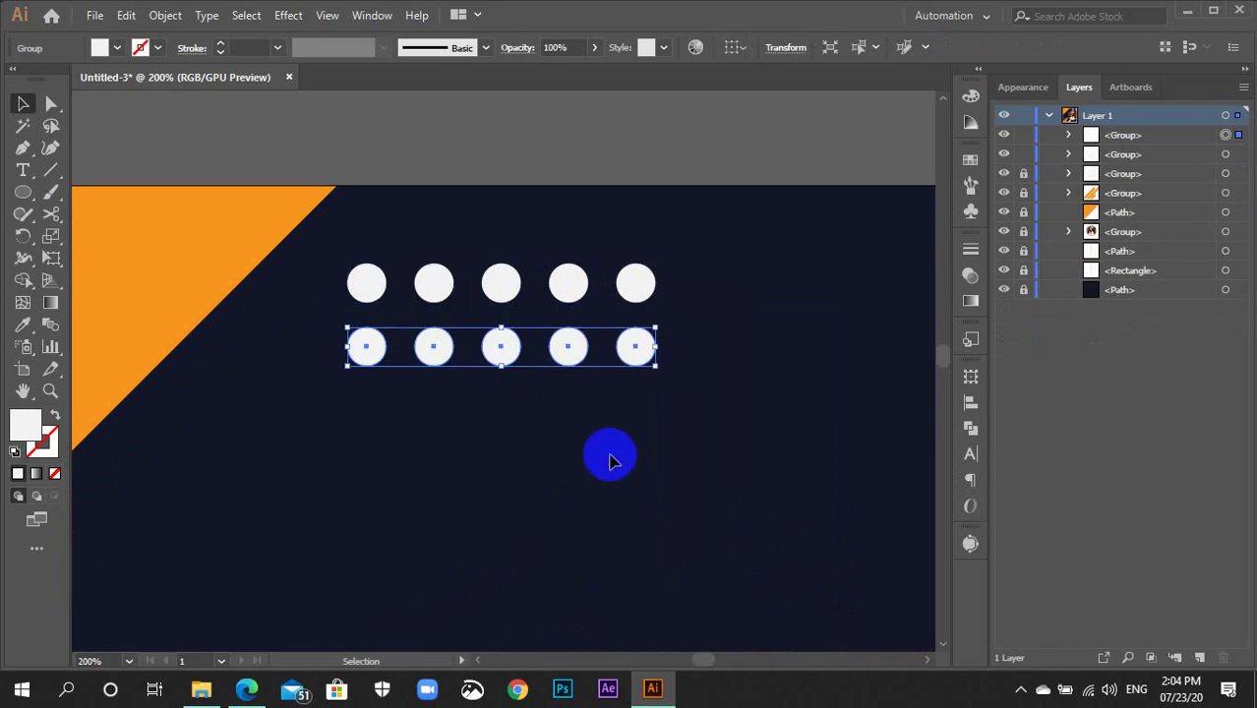
left_click(610, 462)
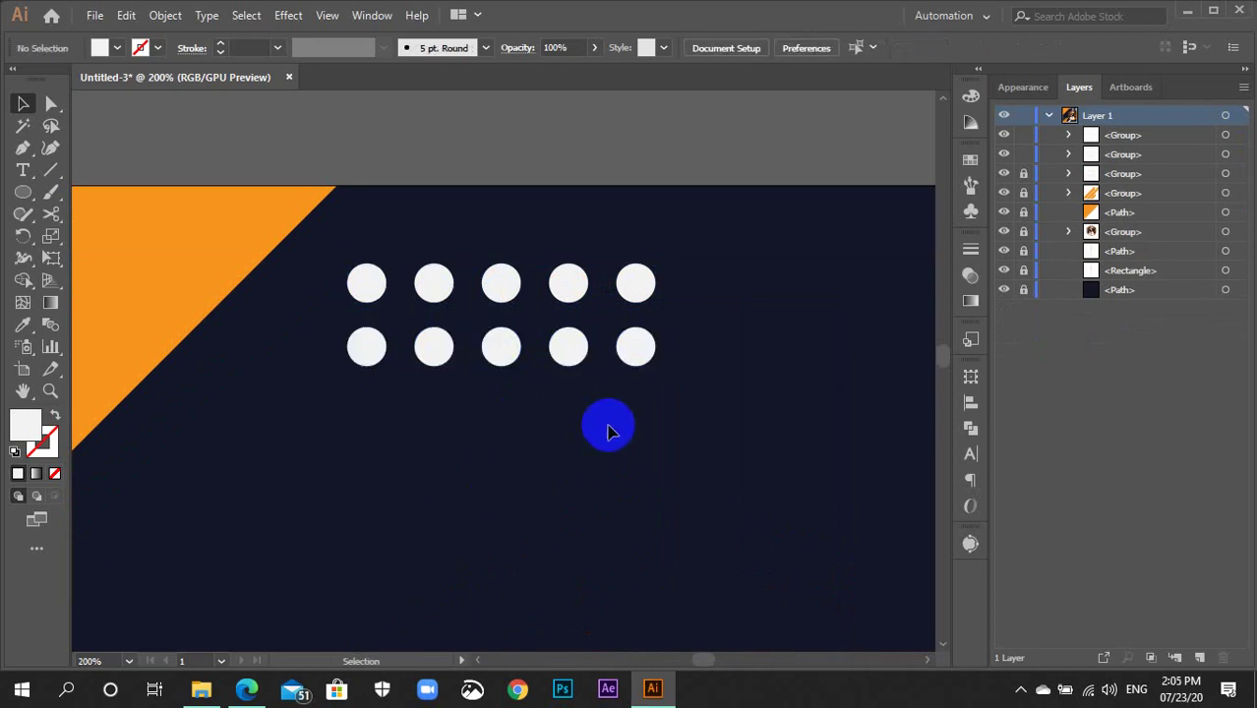
left_click(567, 345)
key("ctrl+d")
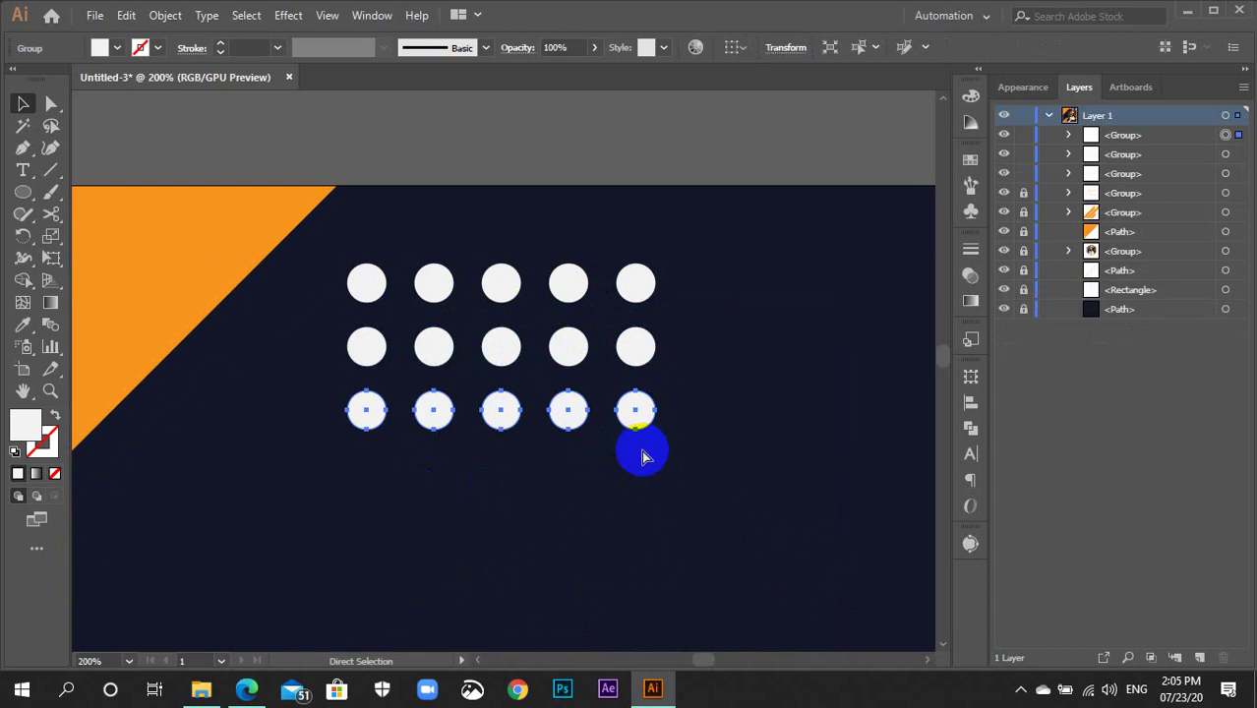
key("ctrl+d")
key("ctrl+d")
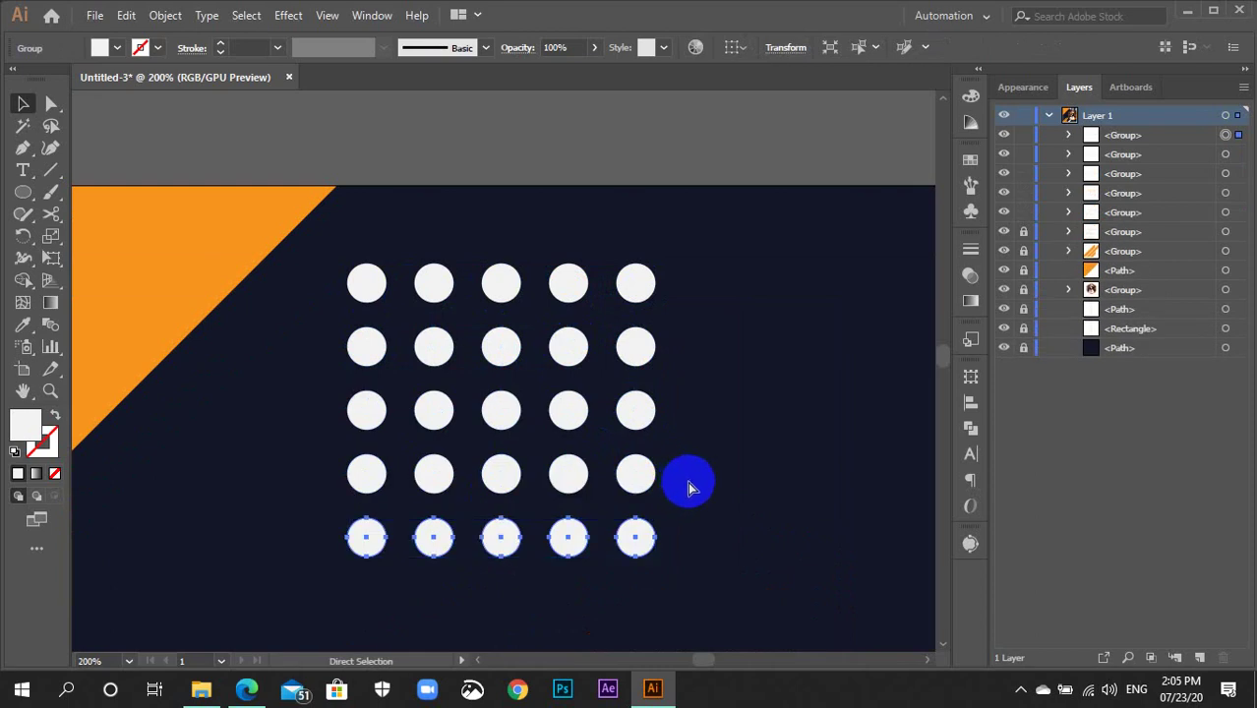
Select all five rows and group them into one 5×5 dot grid
key("ctrl+minus")
scroll(610, 425, "up", 3)
scroll(605, 421, "down", 3)
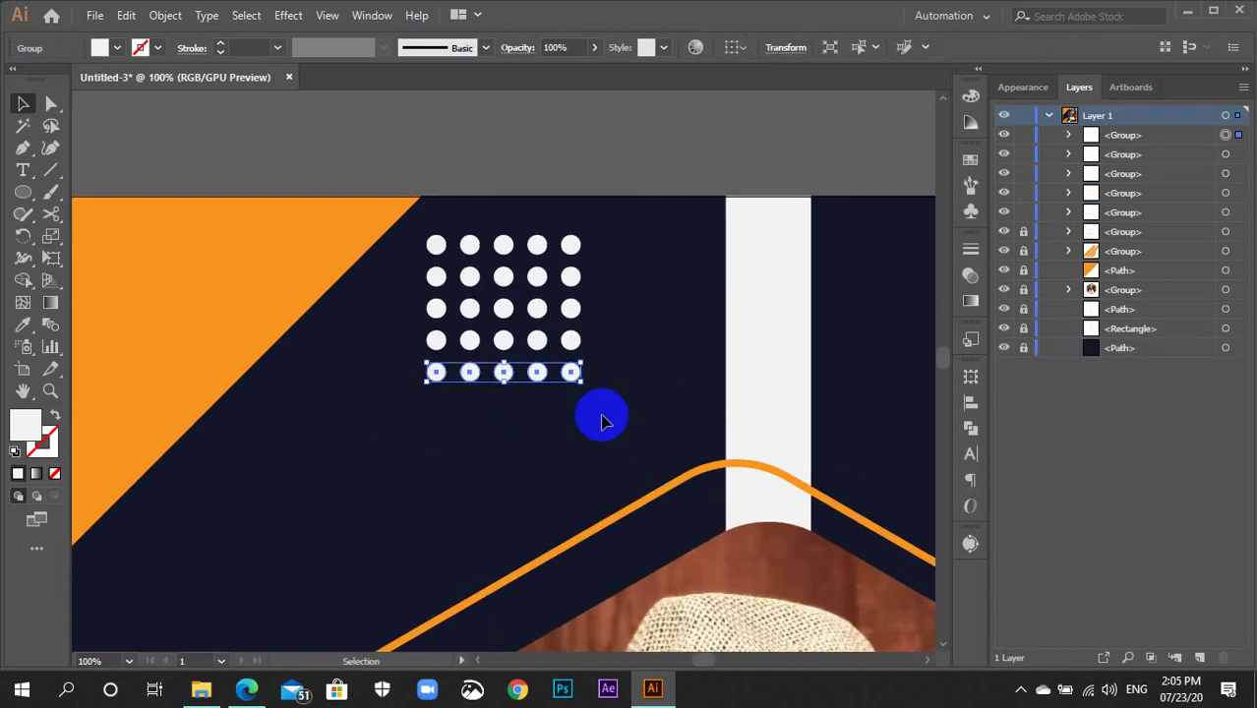
left_click_drag(609, 413, 418, 212)
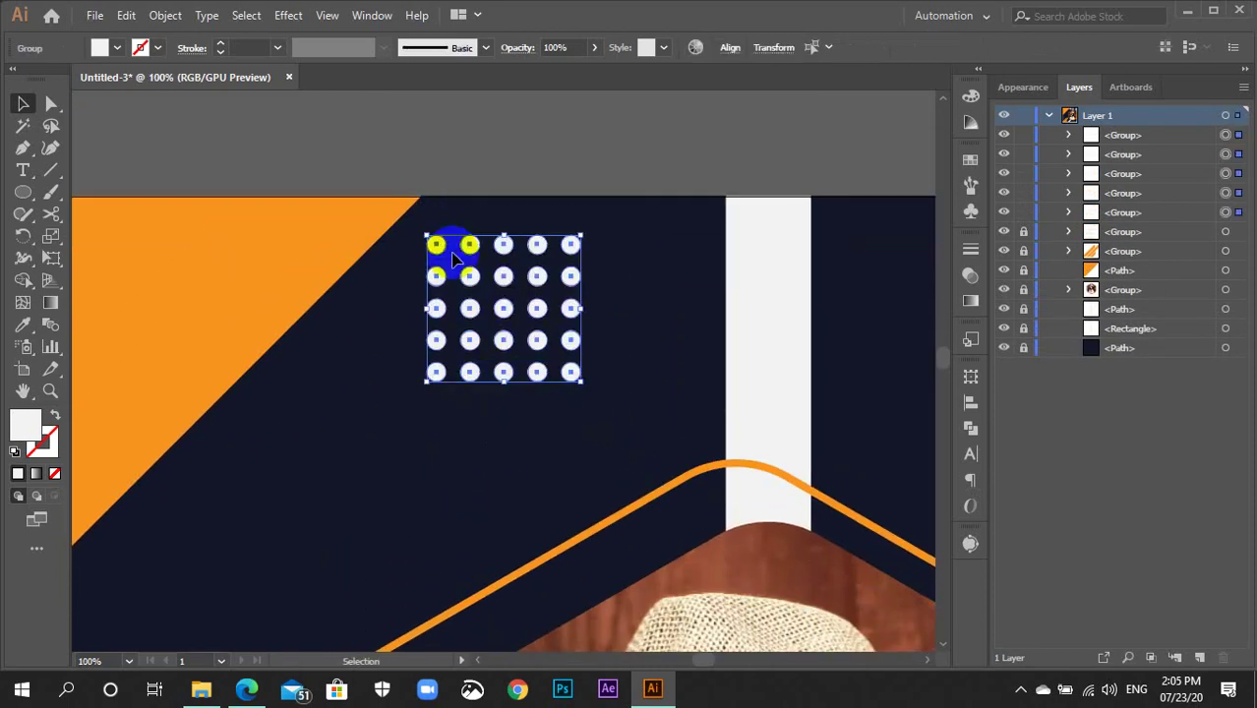
key("ctrl+g")
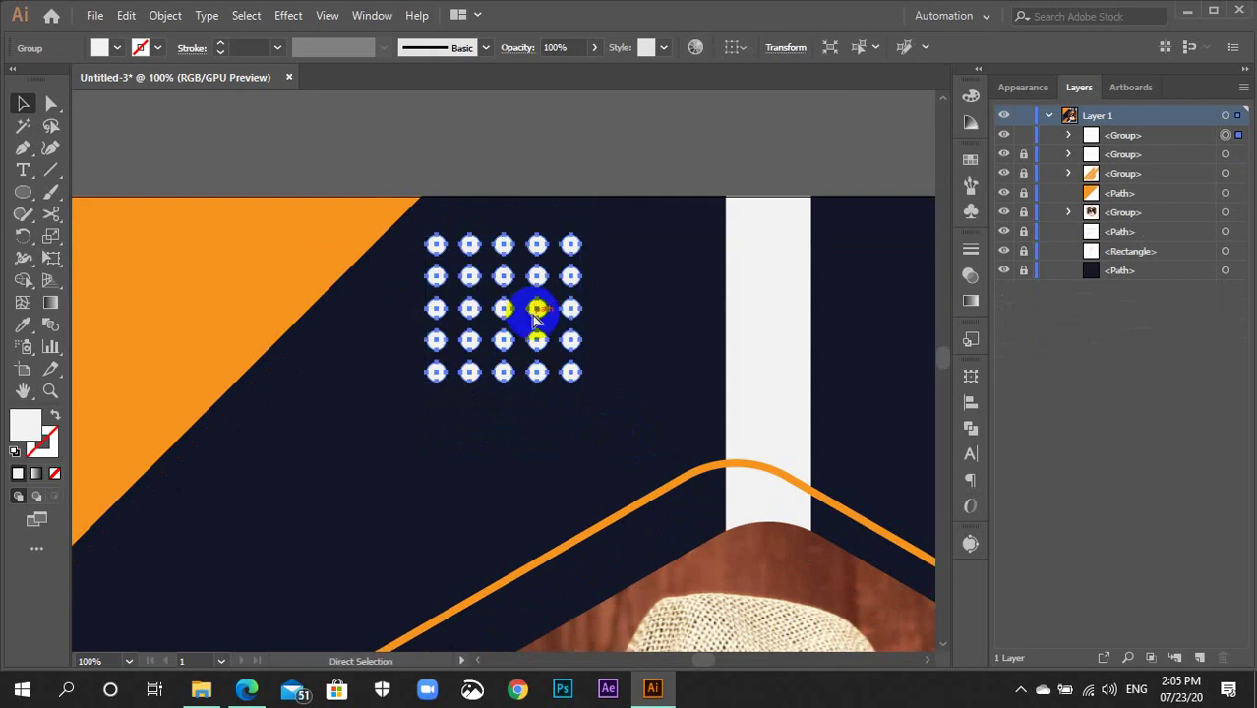
key("ctrl+minus")
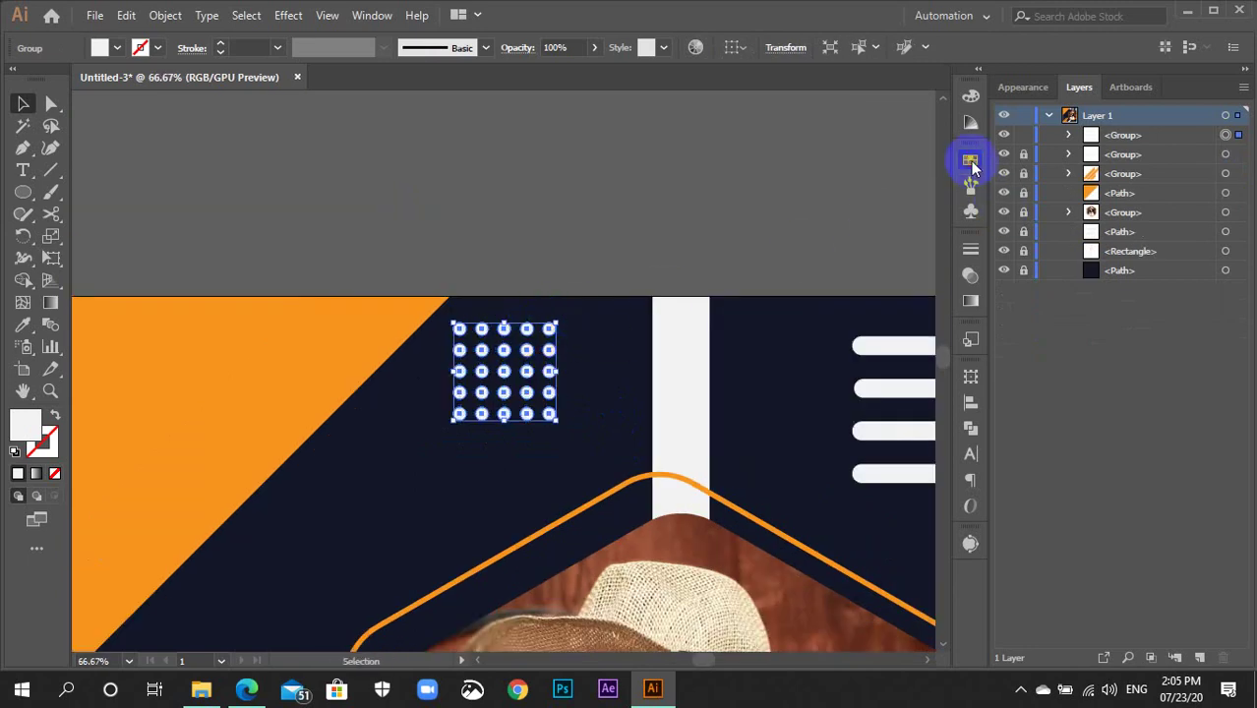
Try Multiply blending on the dot grid and preview the result
left_click(970, 159)
left_click(970, 160)
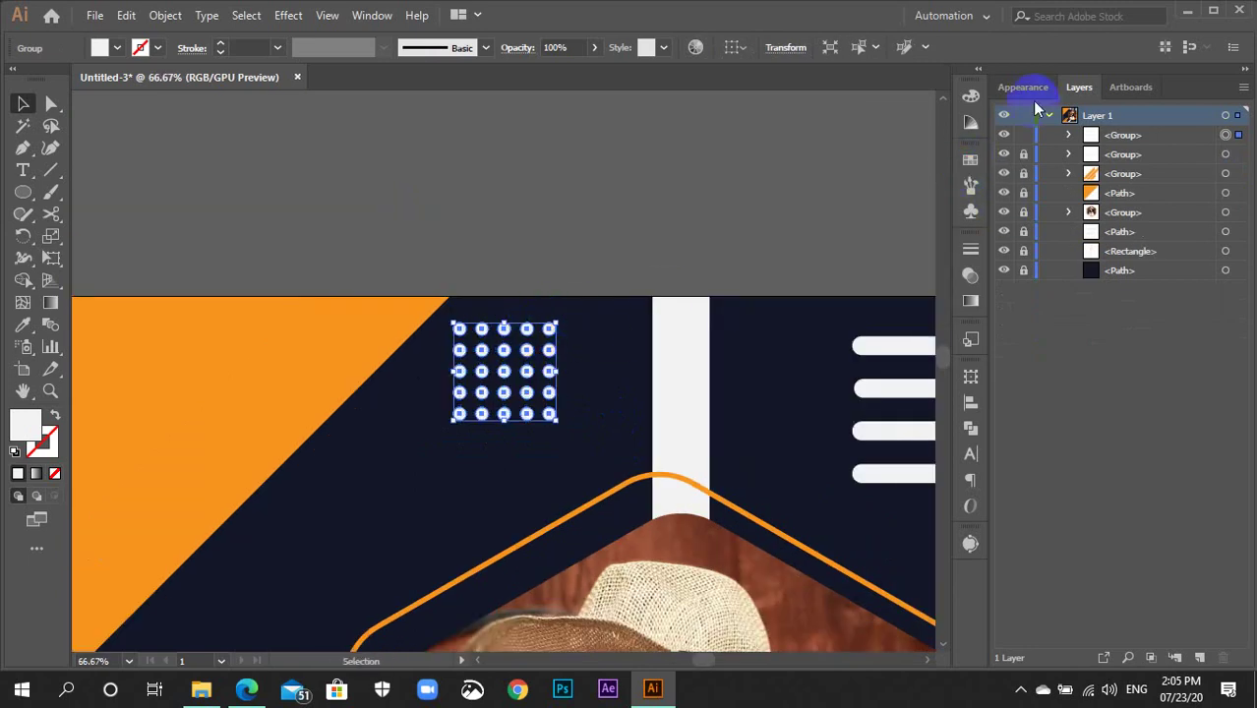
left_click(1022, 86)
left_click(1051, 167)
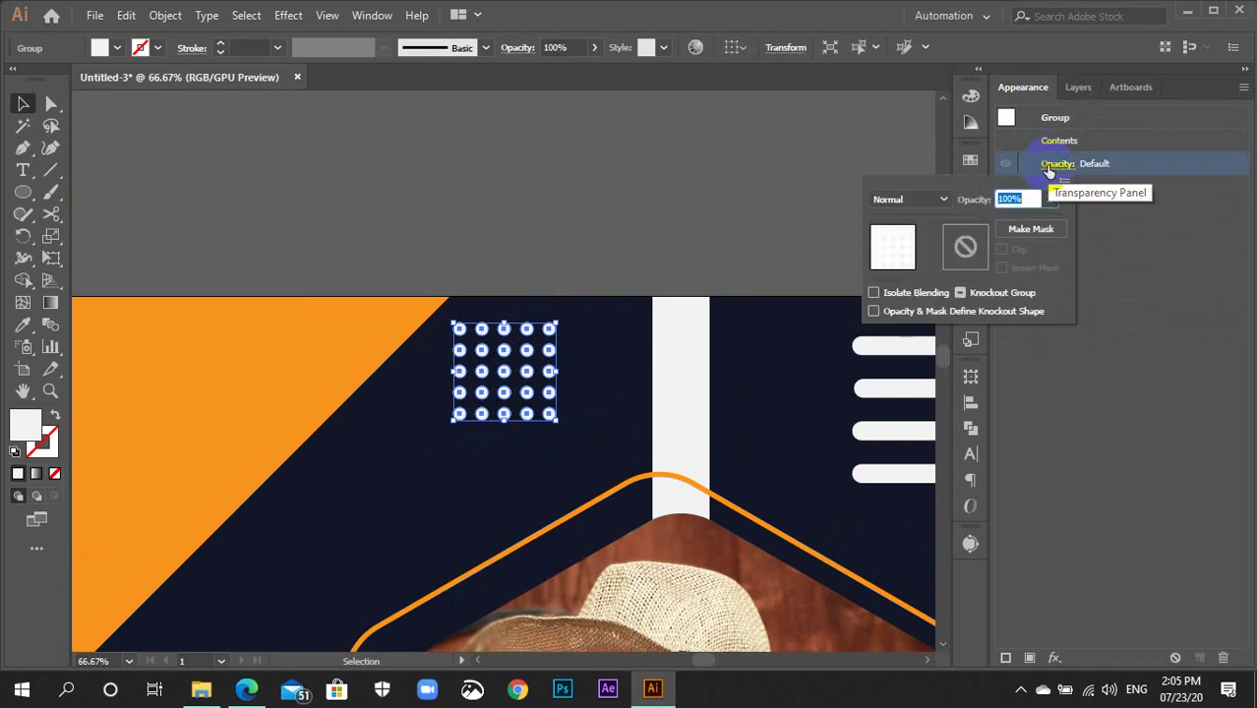
left_click(909, 198)
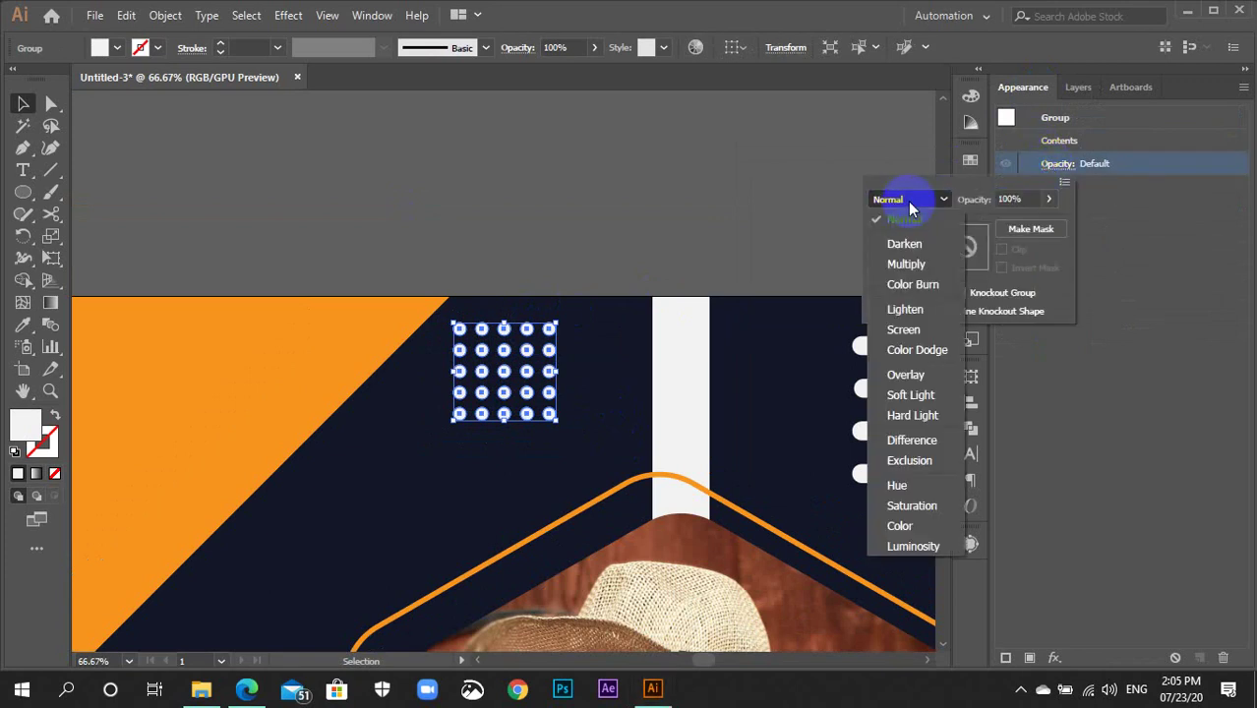
left_click(906, 263)
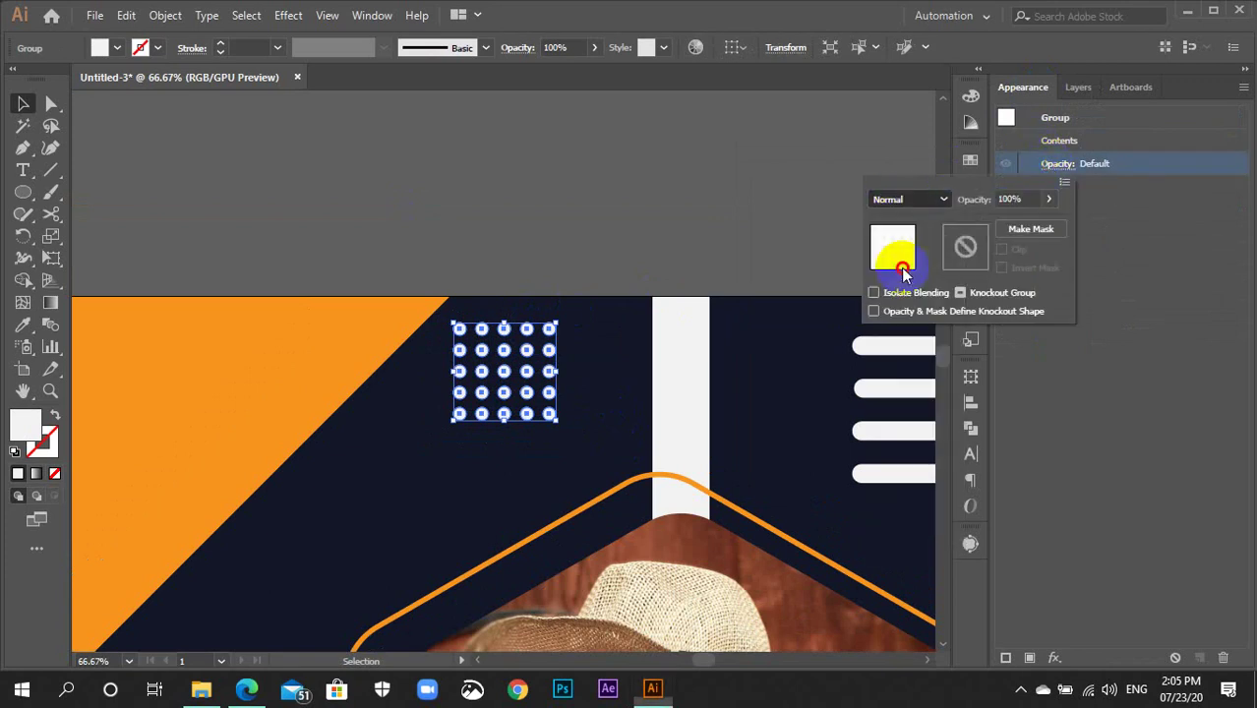
left_click(584, 247)
left_click(526, 401)
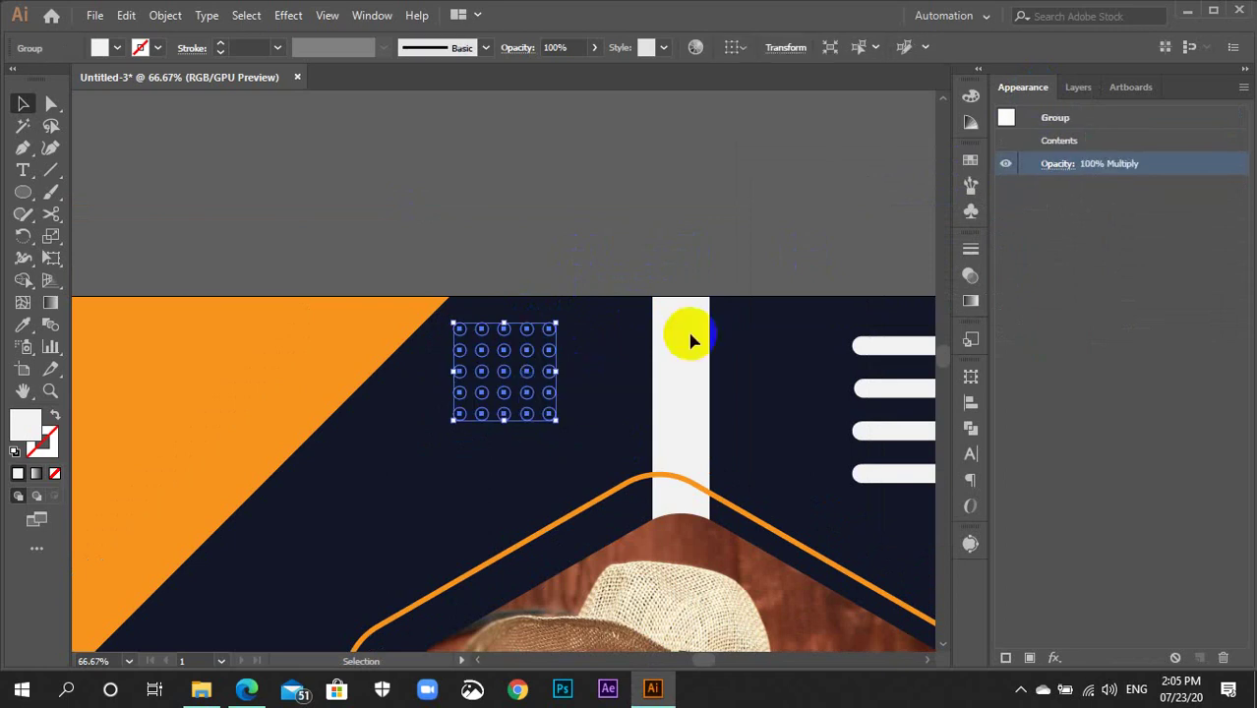
Try Overlay blending on the dot grid and preview the result
left_click(1058, 165)
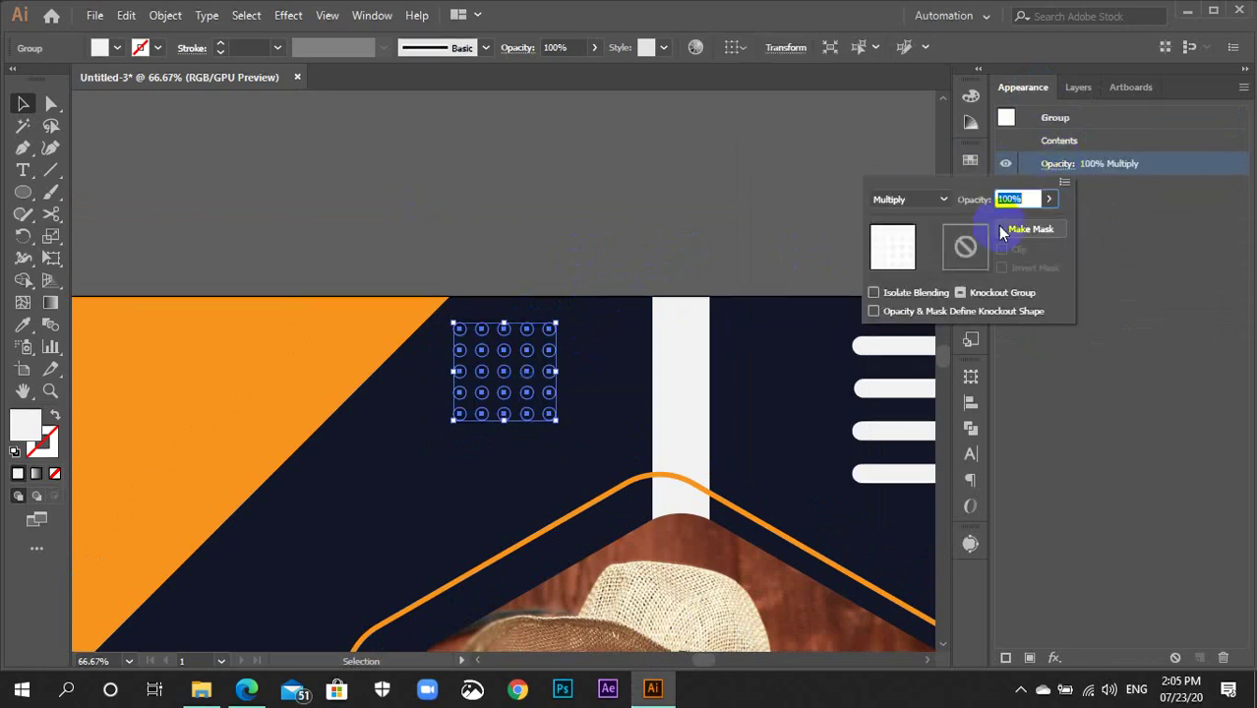
left_click(942, 201)
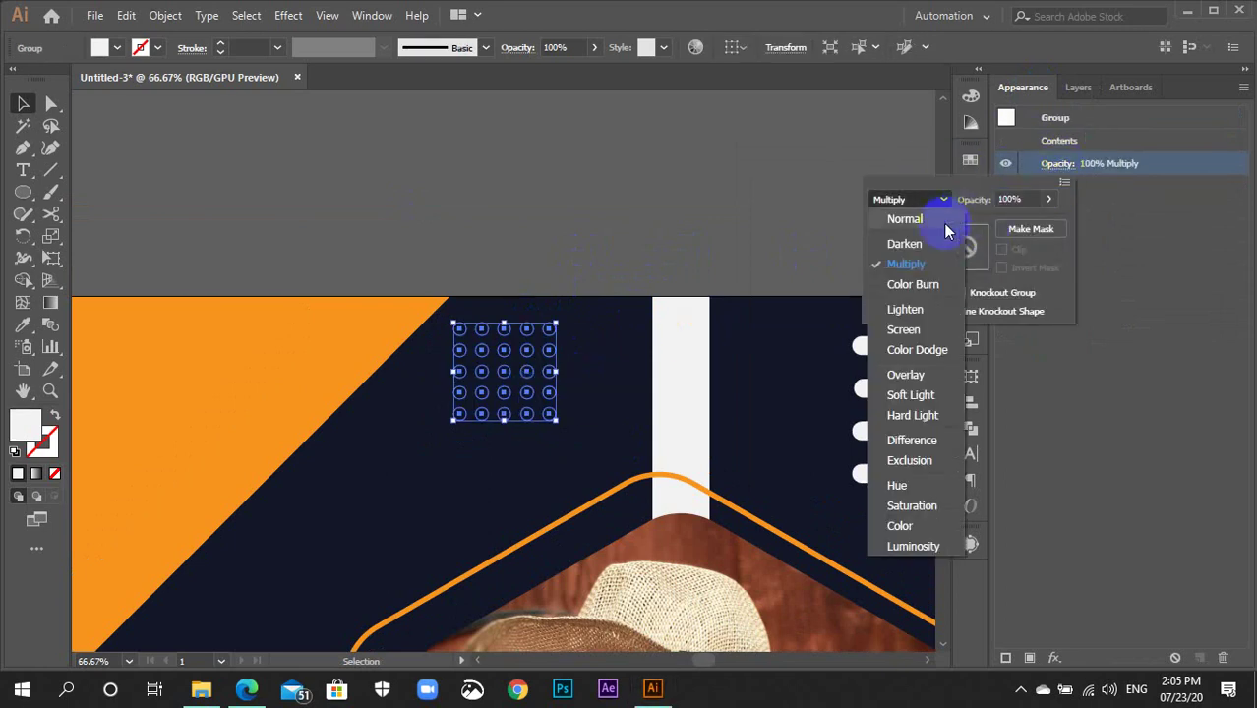
left_click(909, 374)
left_click(697, 248)
left_click(580, 236)
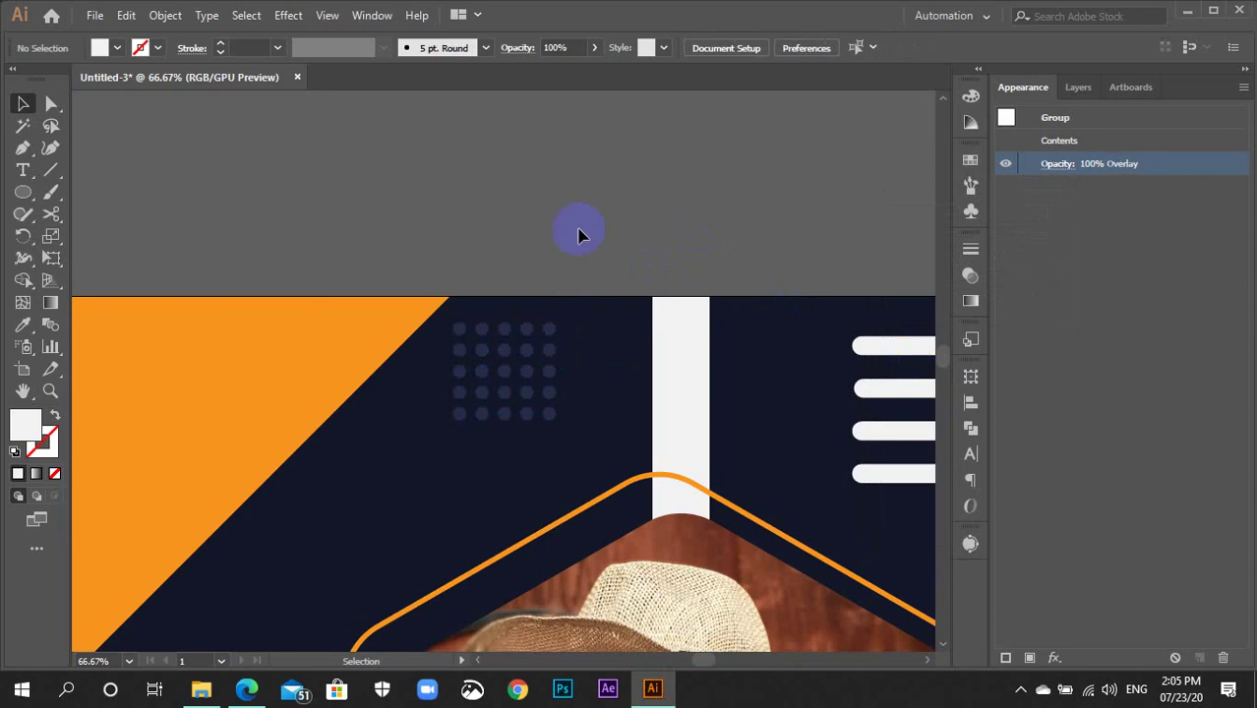
Return the dot grid to Normal blending and set its opacity to 70%
left_click(549, 352)
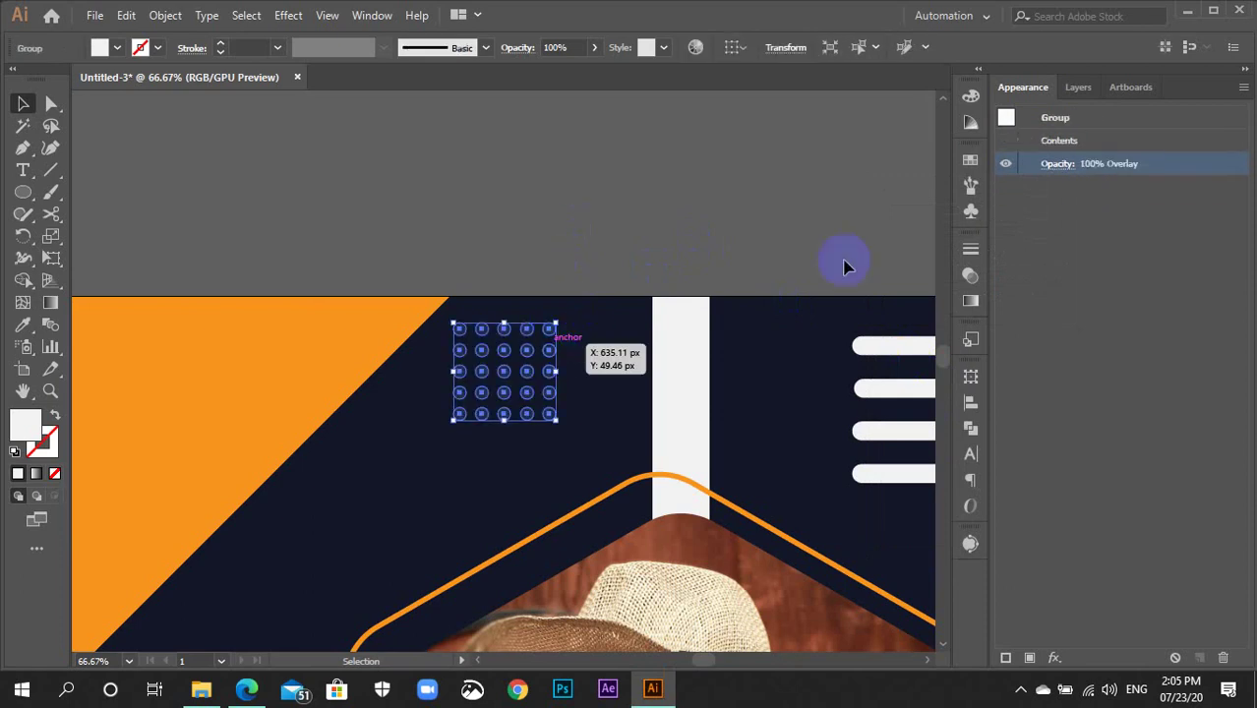
left_click(1040, 169)
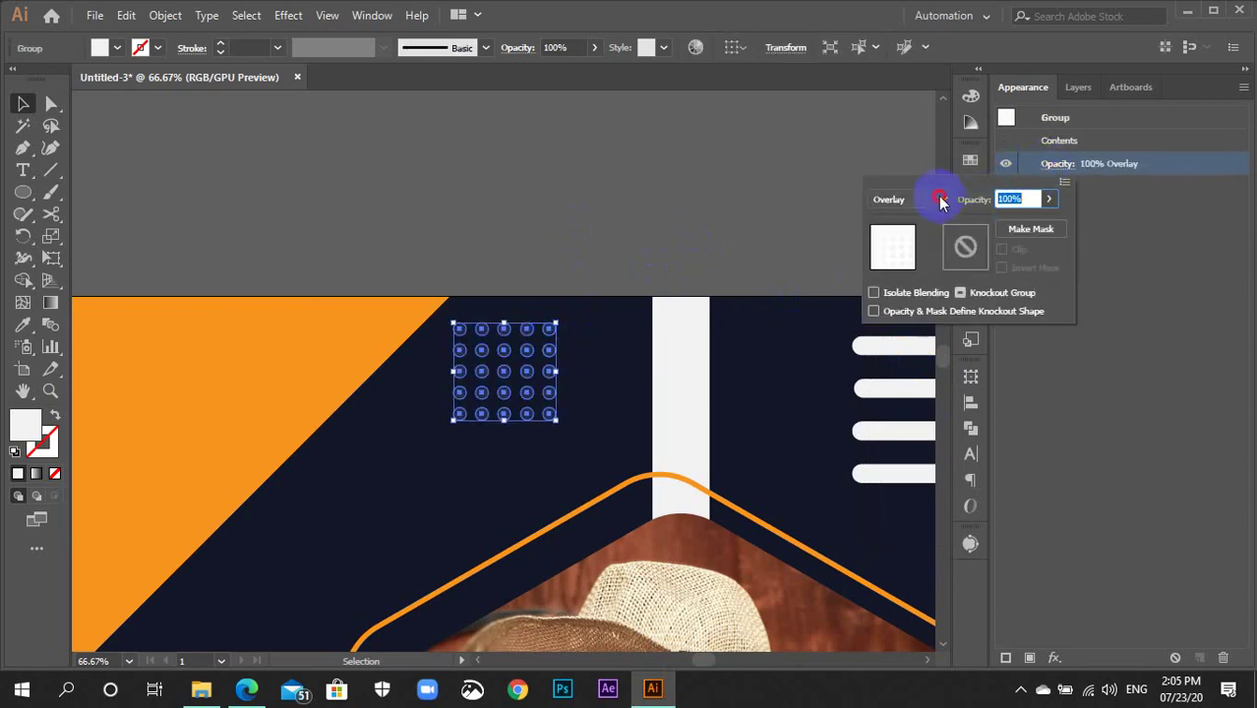
left_click(910, 199)
left_click(892, 221)
left_click(1024, 198)
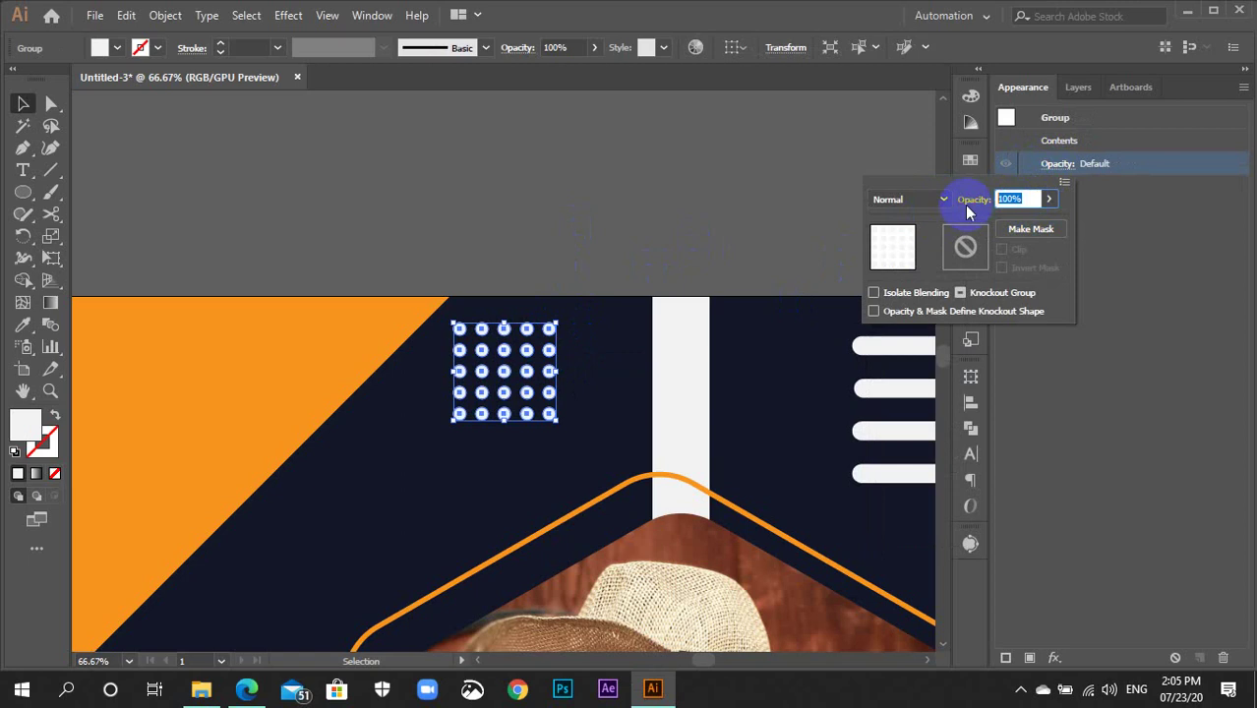
type("70")
key("Return")
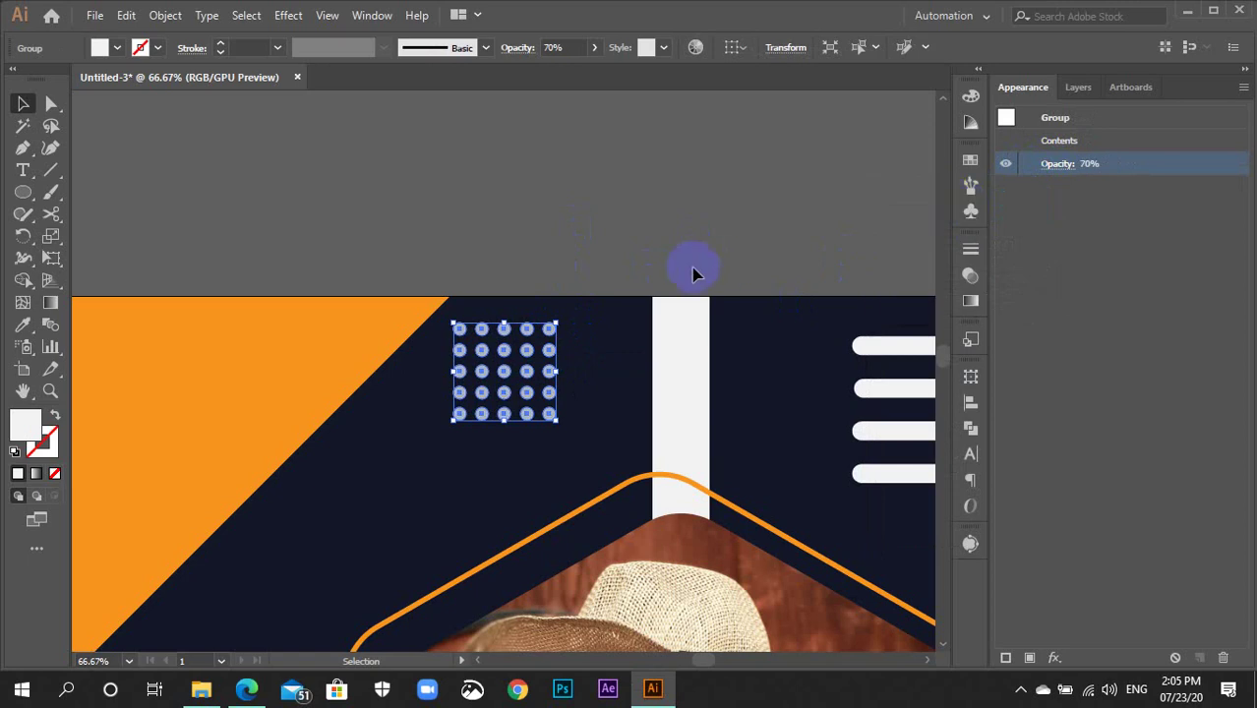
left_click(685, 274)
Move the dot grid up to the artboard's top edge
key("ctrl+minus")
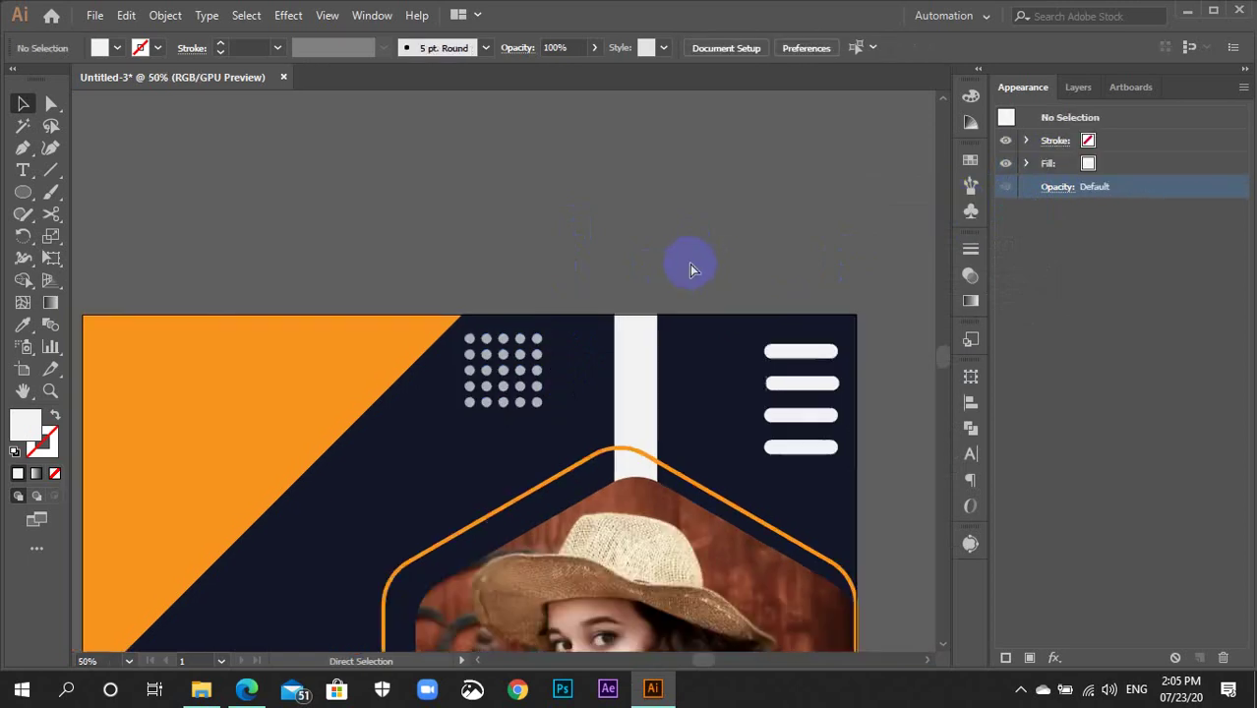
key("ctrl+minus")
scroll(693, 246, "down", 3)
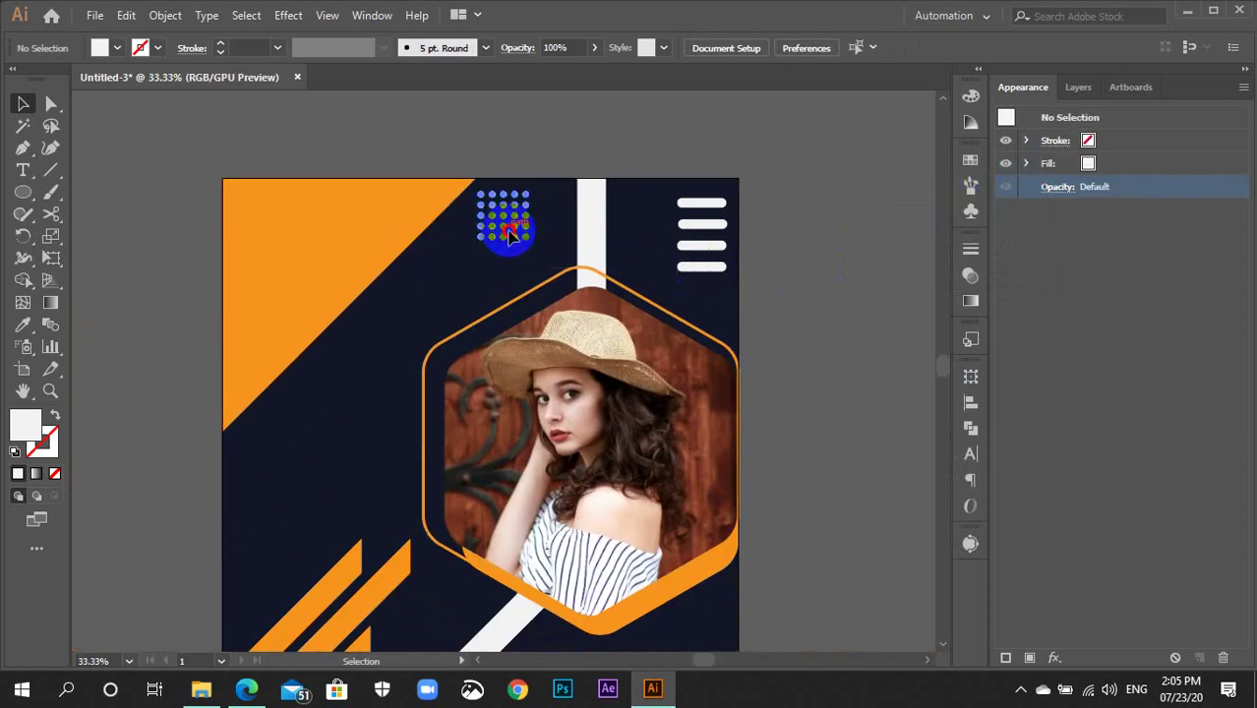
left_click_drag(509, 244, 487, 216)
left_click(812, 359)
Send the dot grid backward until it sits just above the navy background
scroll(822, 367, "down", 2)
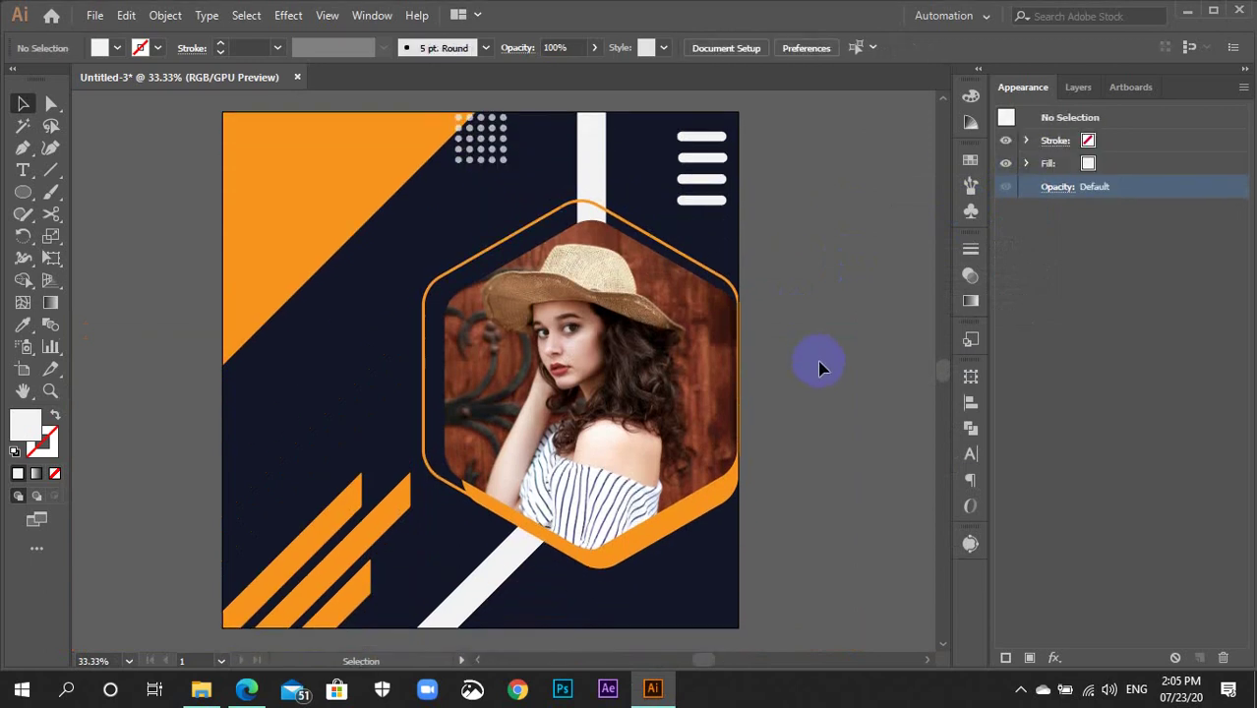
left_click(487, 137)
scroll(637, 265, "up", 3)
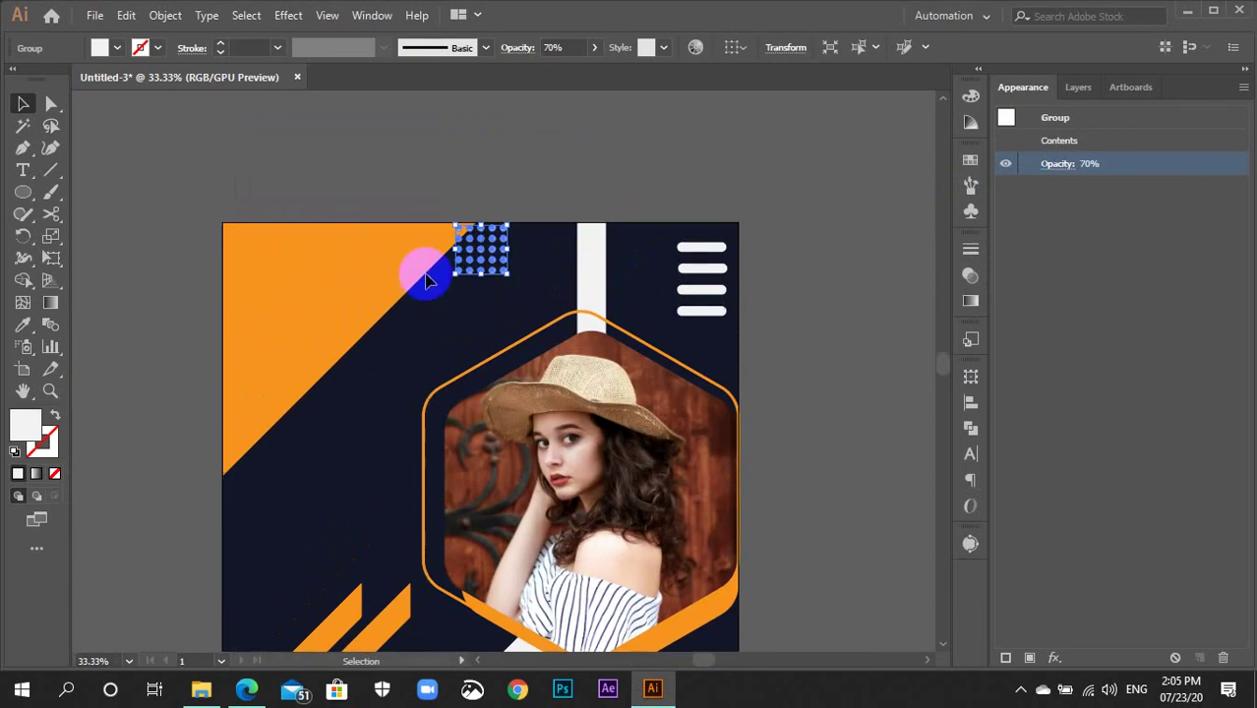
left_click(1075, 89)
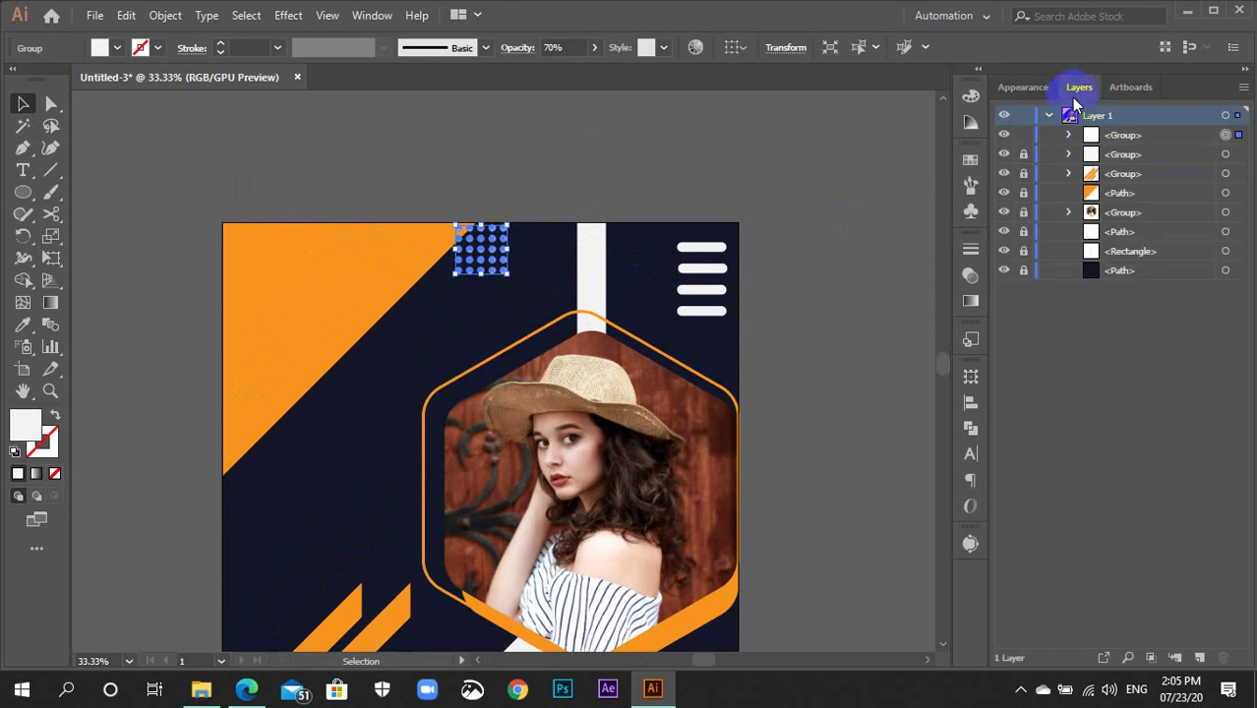
key("a")
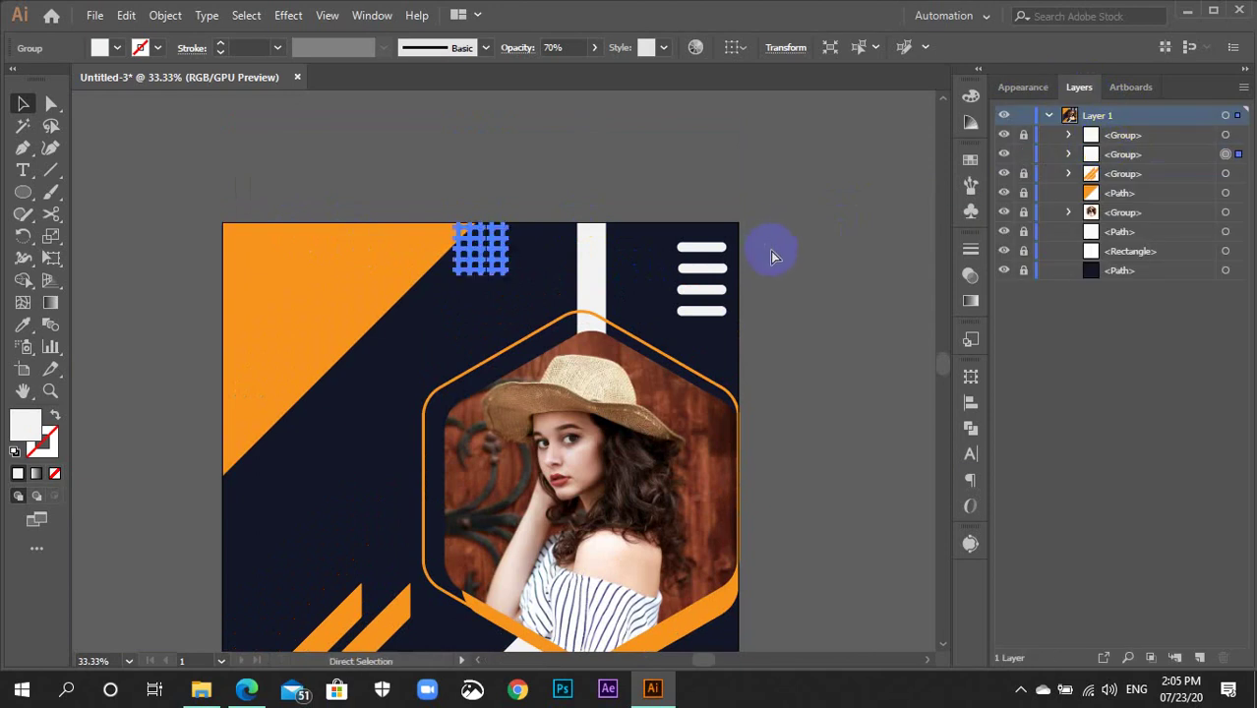
key("ctrl+bracketleft")
key("ctrl+bracketleft")
key("ctrl+bracketleft")
key("ctrl+bracketleft")
key("ctrl+bracketleft")
key("v")
left_click(907, 291)
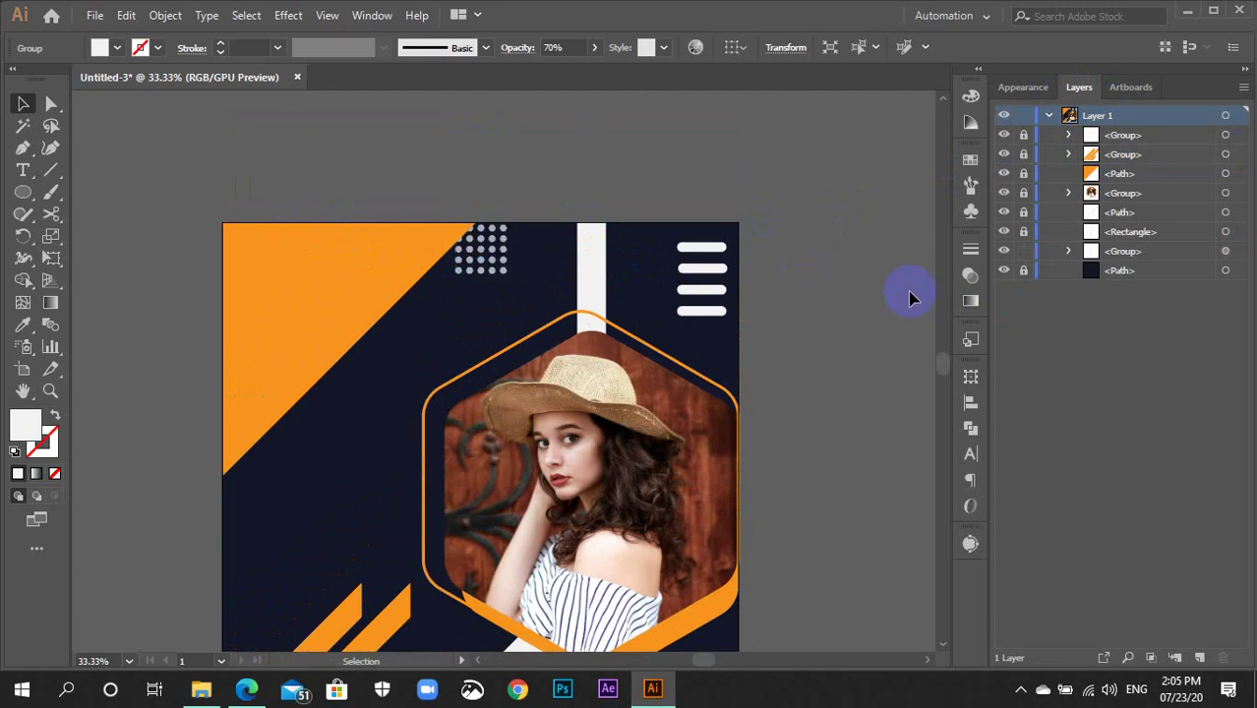
left_click(907, 291)
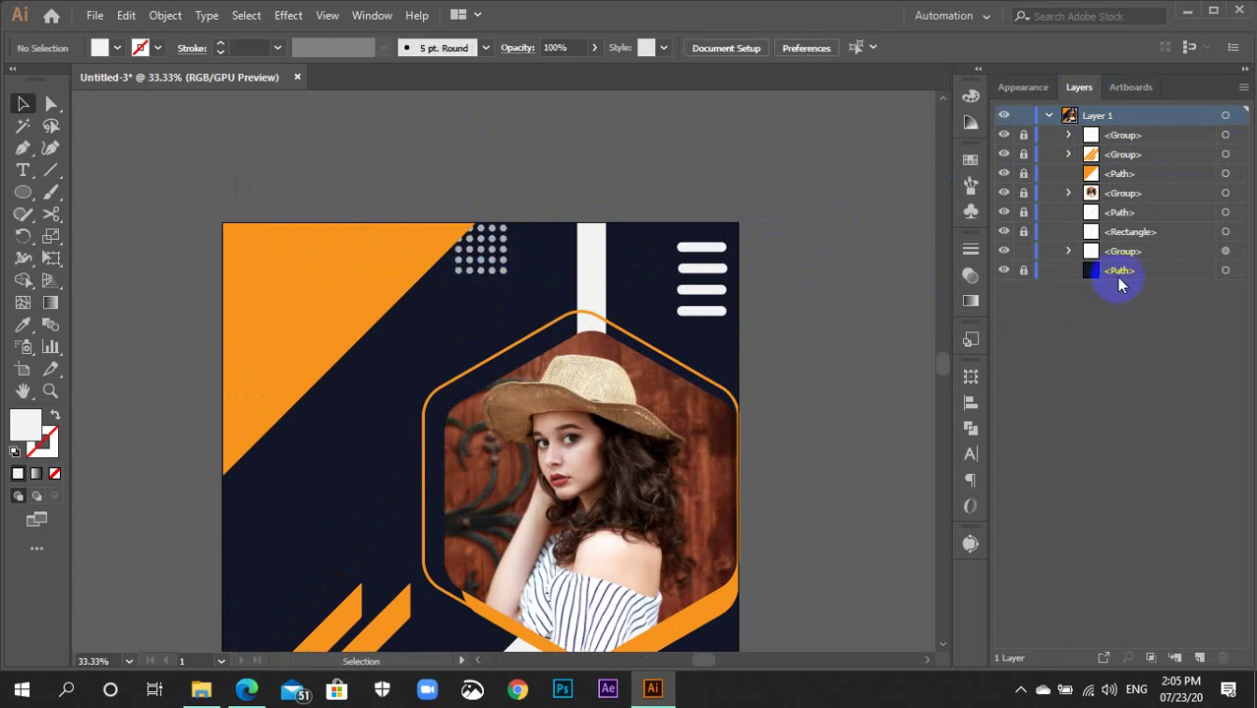
scroll(400, 462, "down", 1)
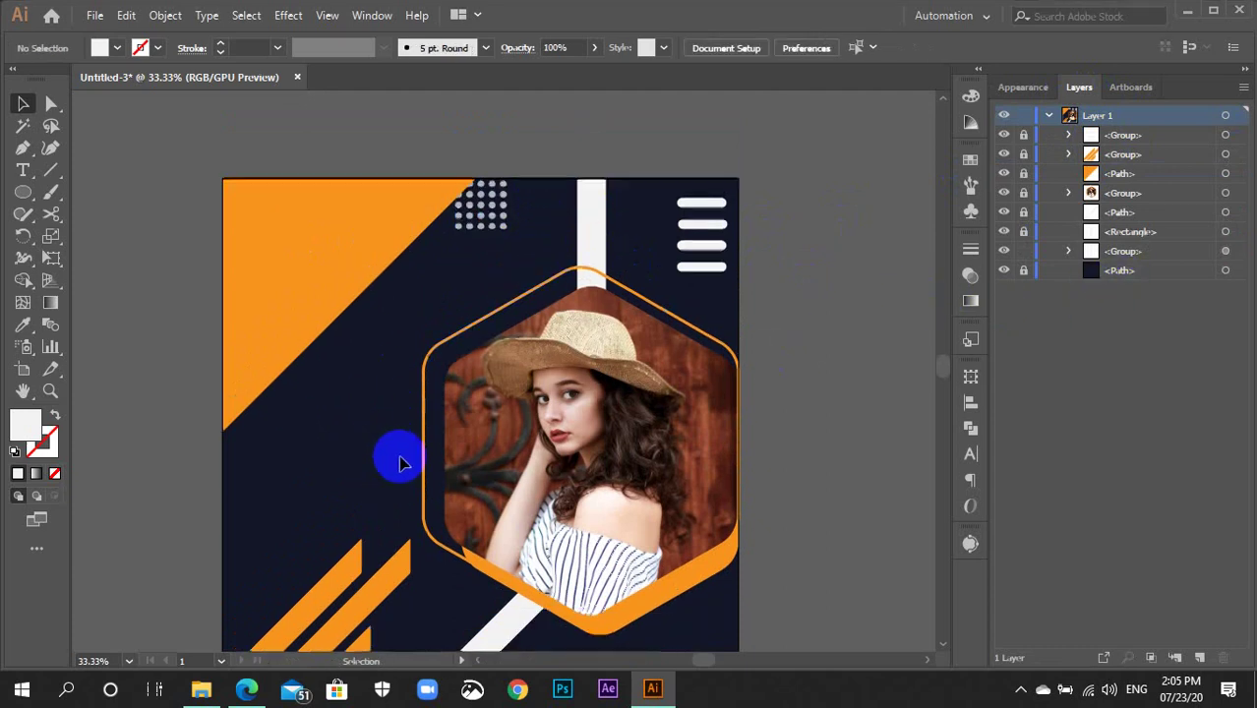
scroll(400, 462, "down", 1)
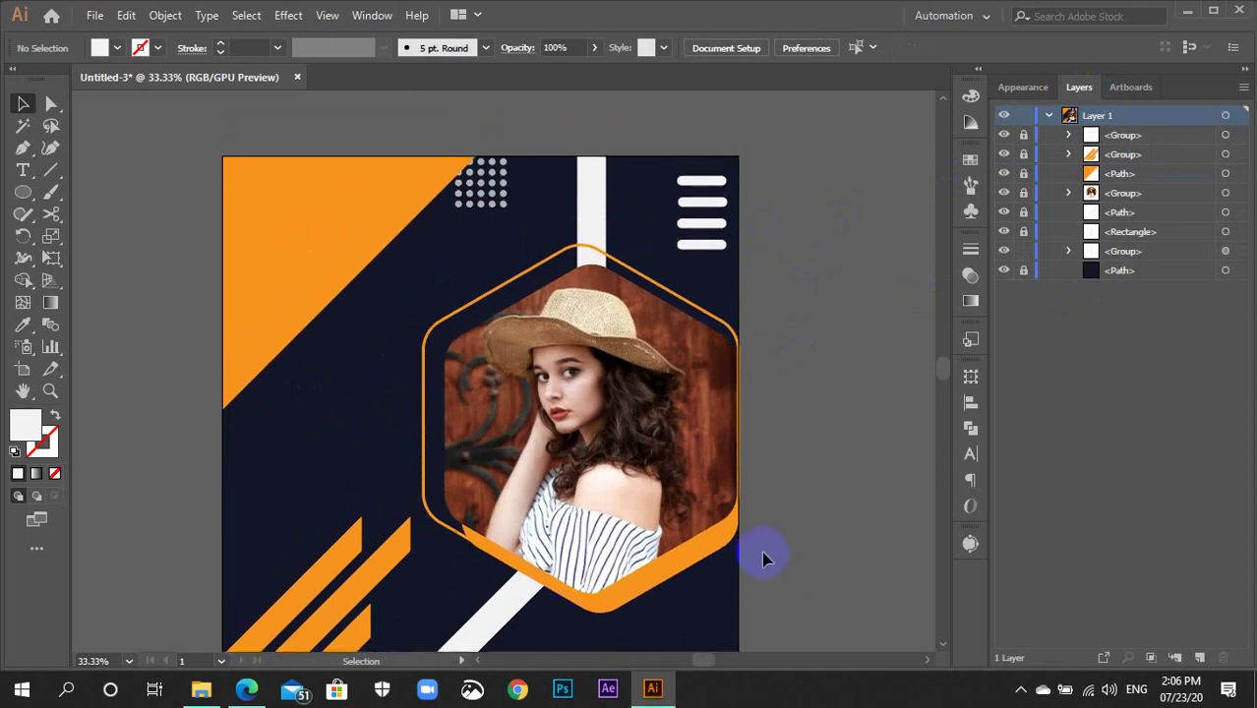
Alt-drag a copy of the dot grid into the artboard's bottom-right corner
left_click_drag(513, 187, 496, 182)
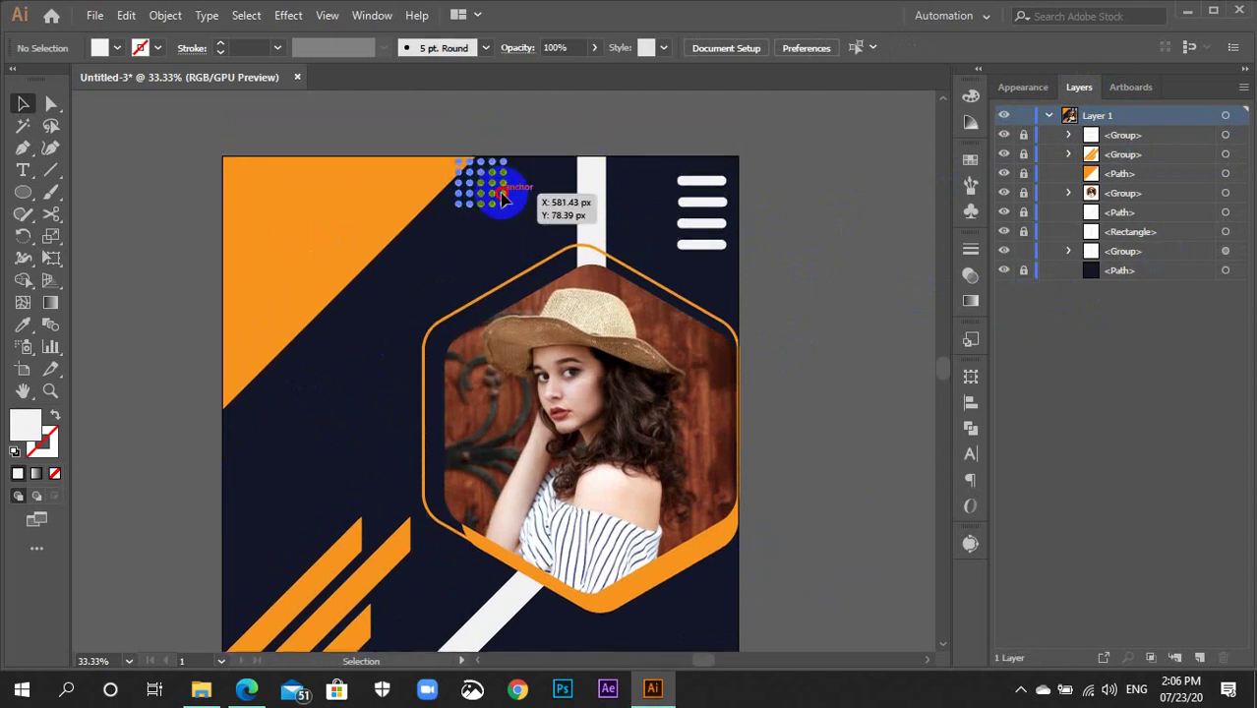
scroll(502, 196, "down", 3)
left_click_drag(484, 106, 690, 563)
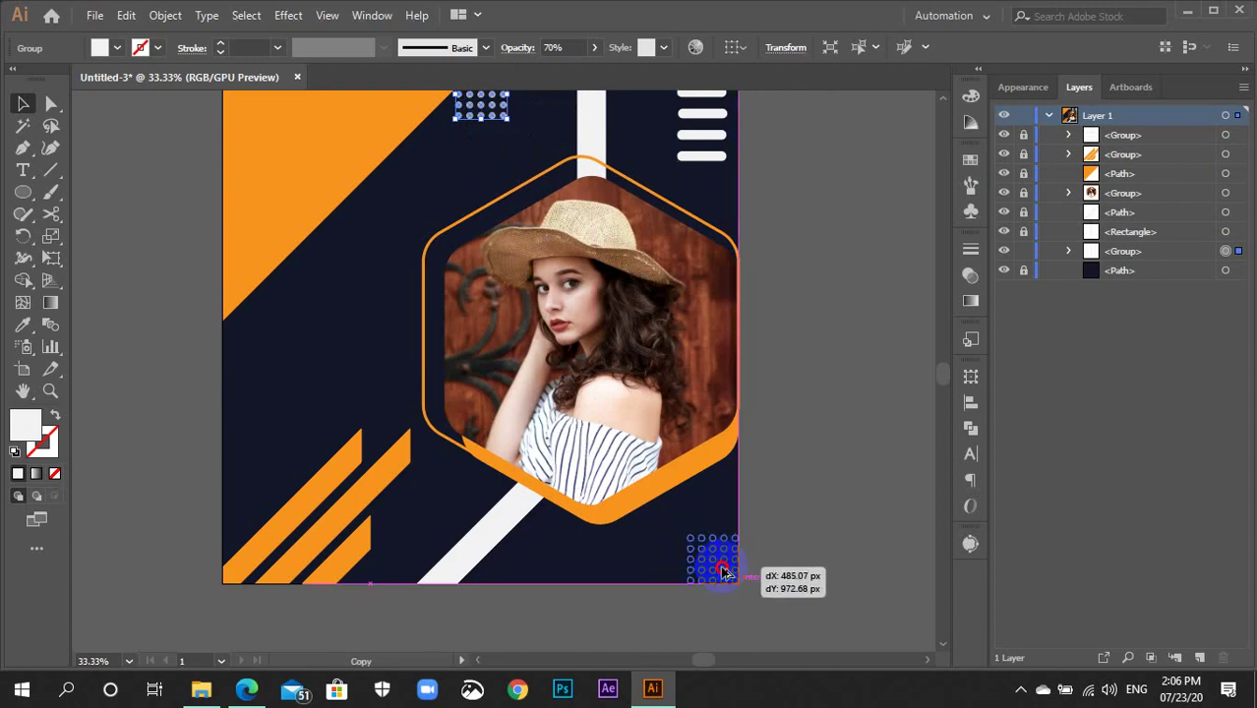
left_click_drag(690, 563, 725, 568)
left_click(757, 558)
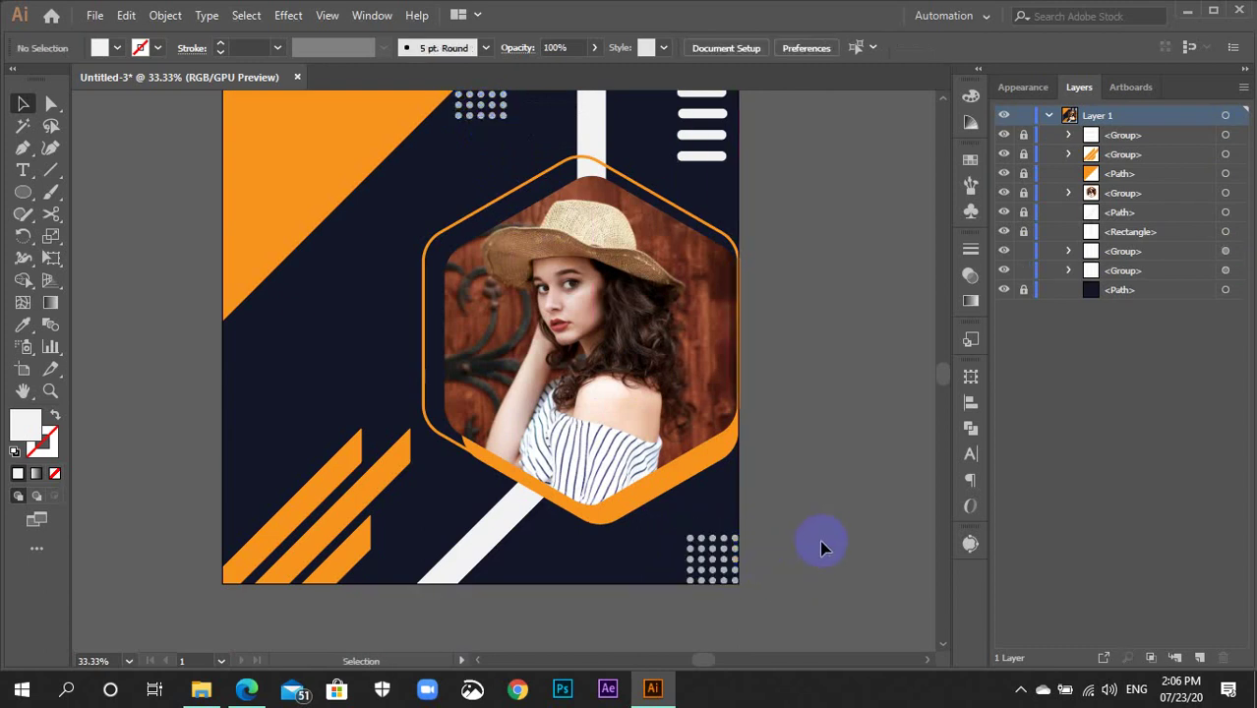
Pan and zoom to check the bottom-right dot grid's placement
left_click_drag(451, 571, 541, 583)
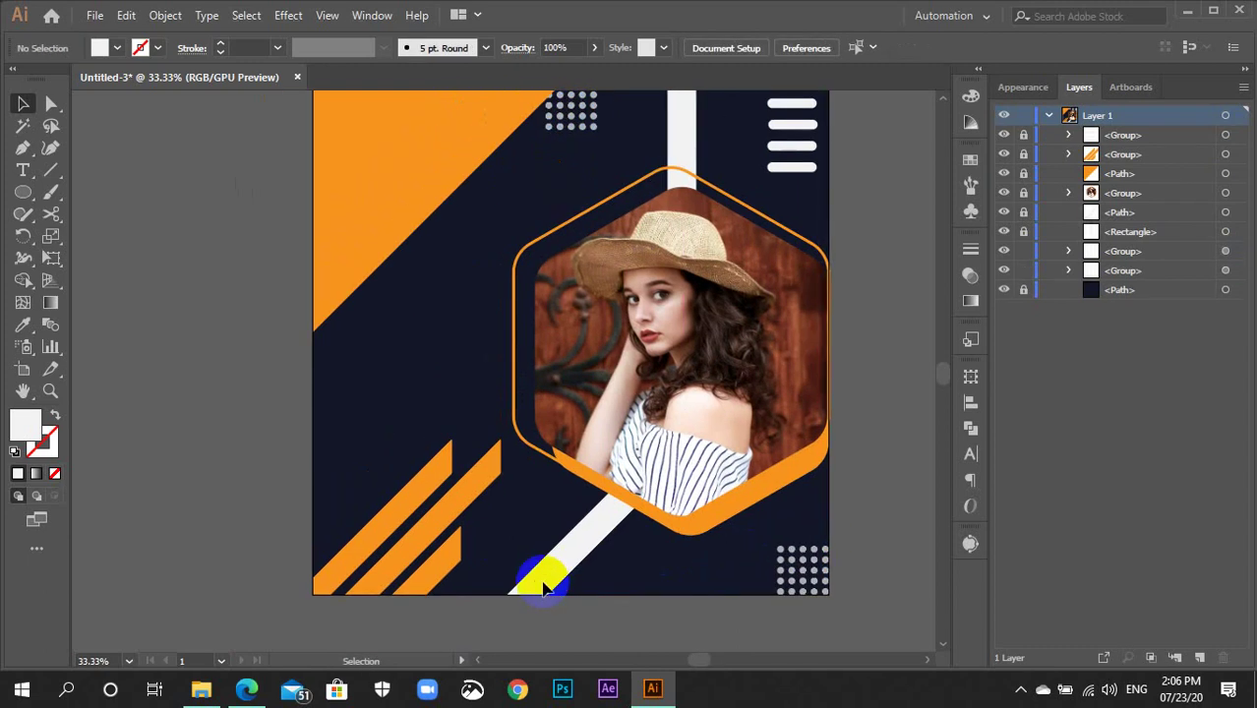
key("ctrl+minus")
key("ctrl+minus")
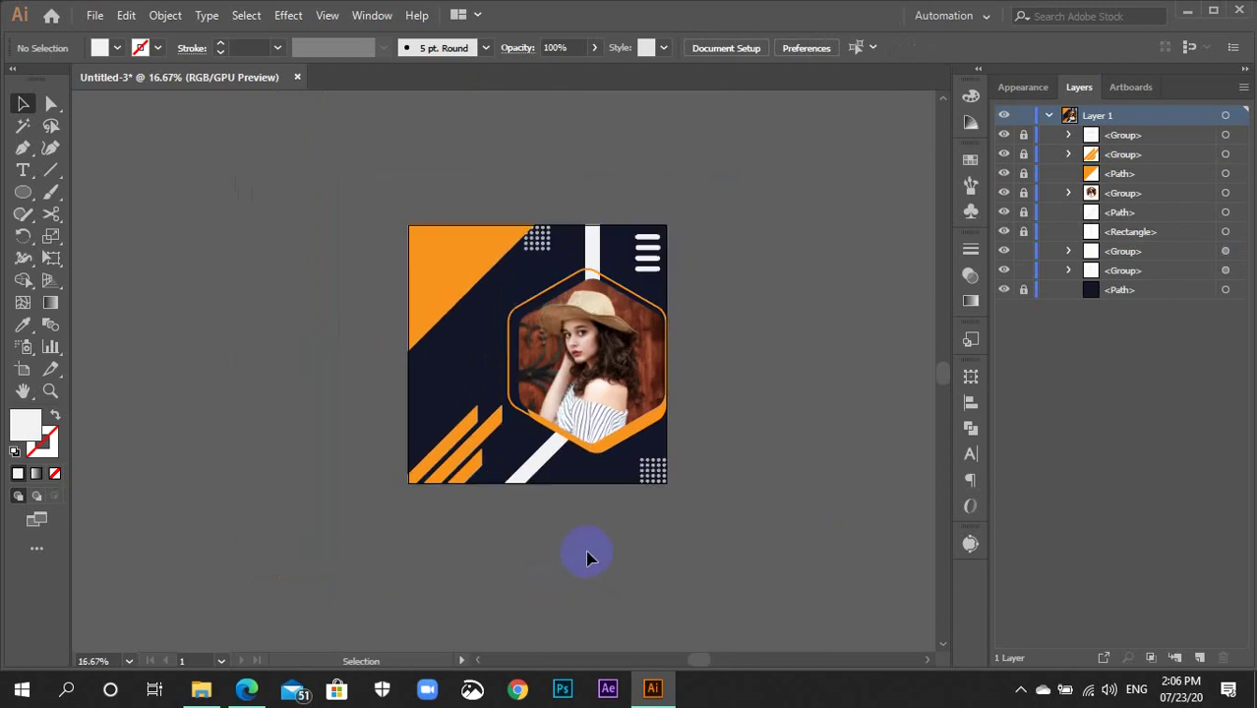
key("ctrl+plus")
key("ctrl+plus")
key("ctrl+plus")
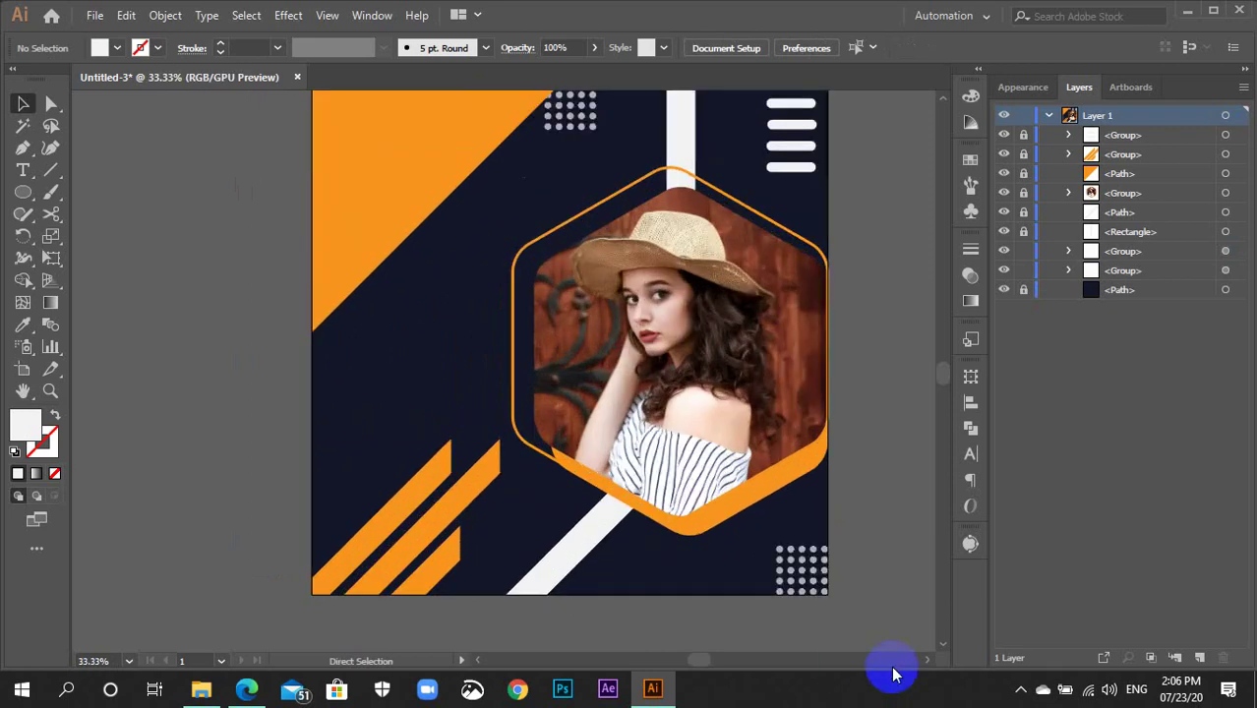
left_click_drag(864, 613, 694, 507)
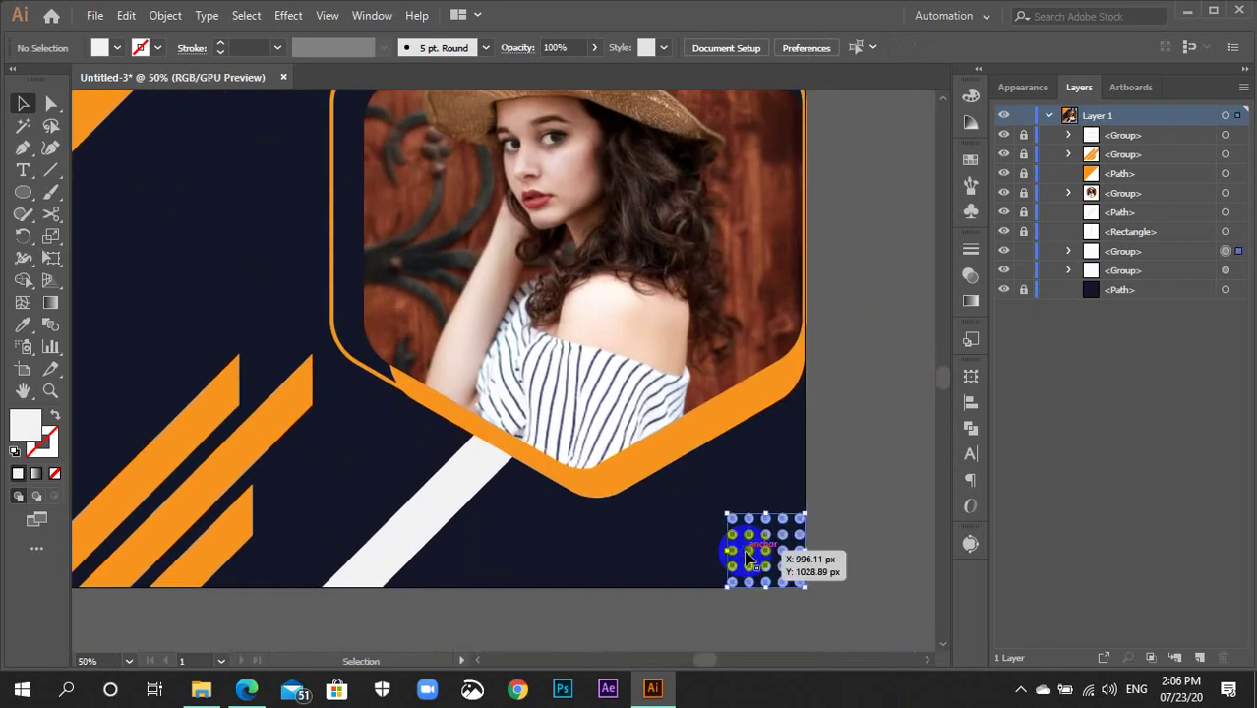
left_click(744, 546)
left_click(841, 545)
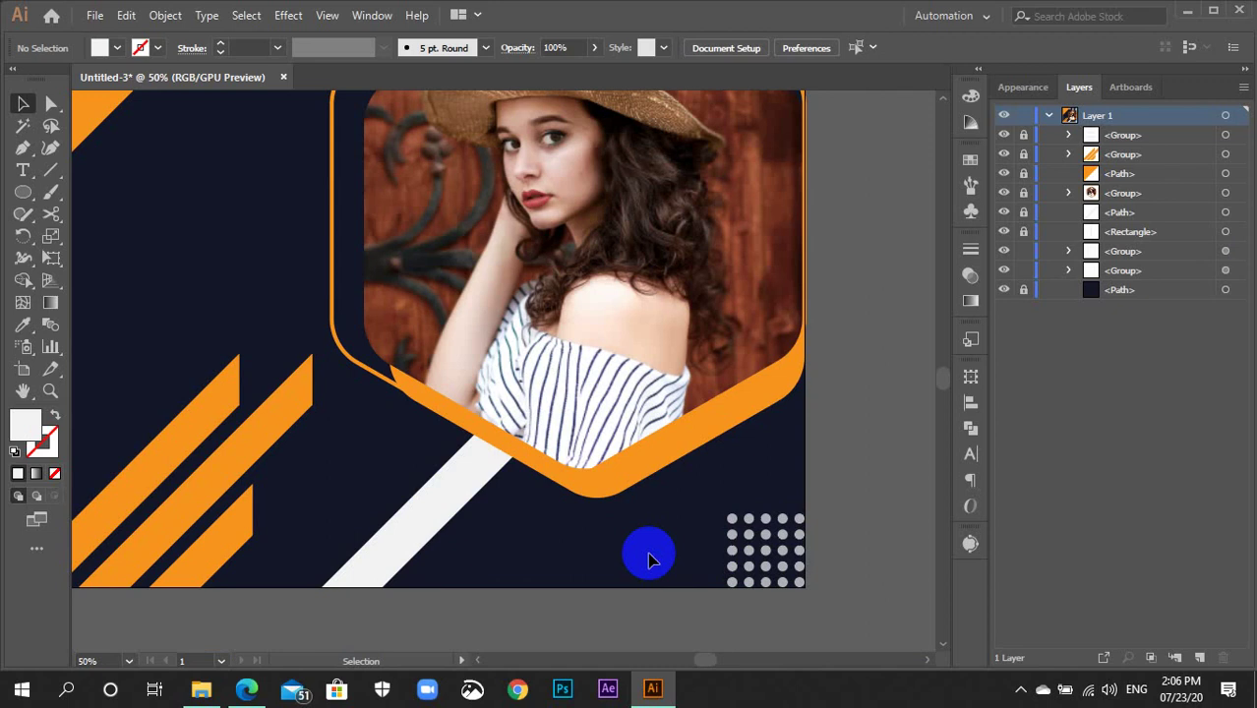
Select the bottom-right and top dot grids together and group them with Ctrl+G
key("space")
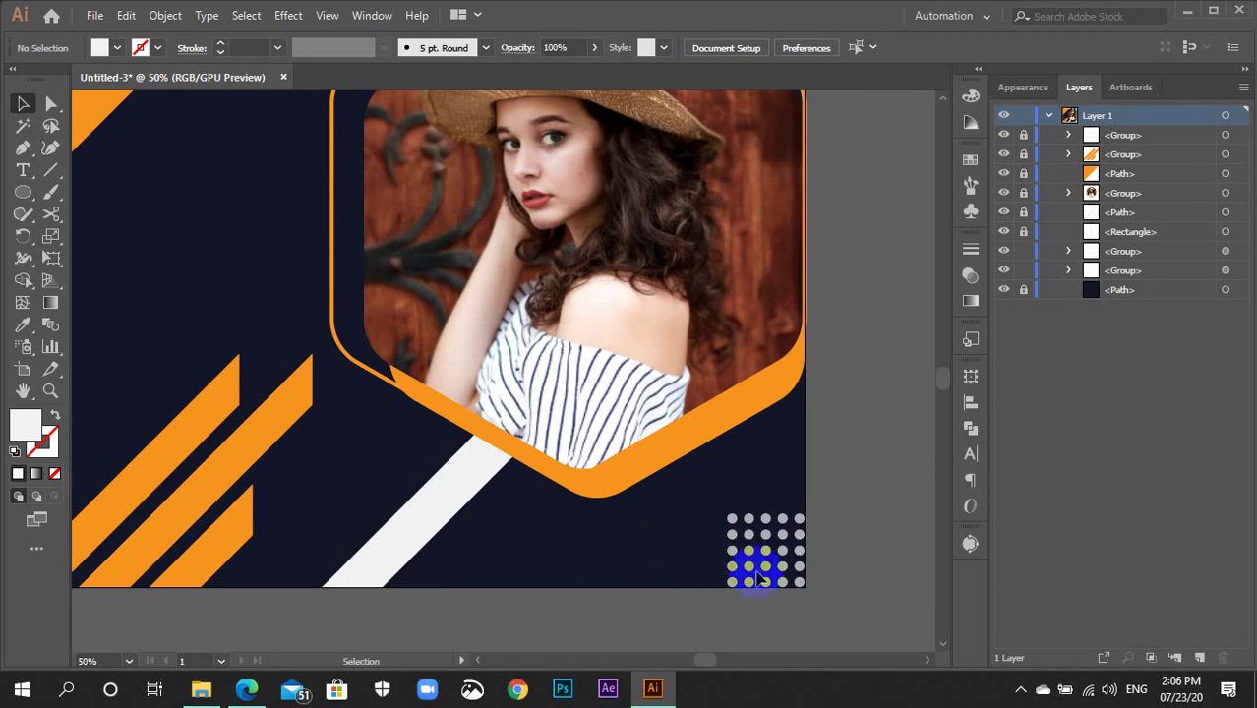
key("ctrl+minus")
key("ctrl+minus")
scroll(665, 512, "up", 1)
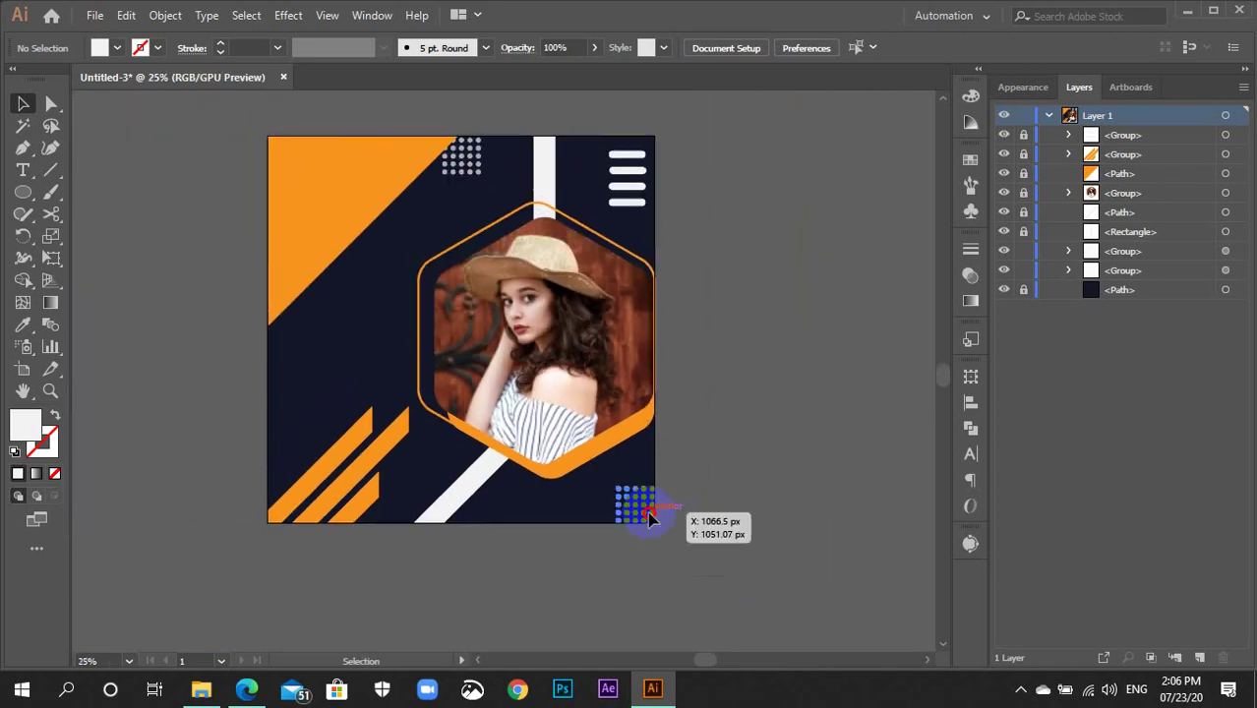
left_click(649, 516)
left_click(478, 180, "shift")
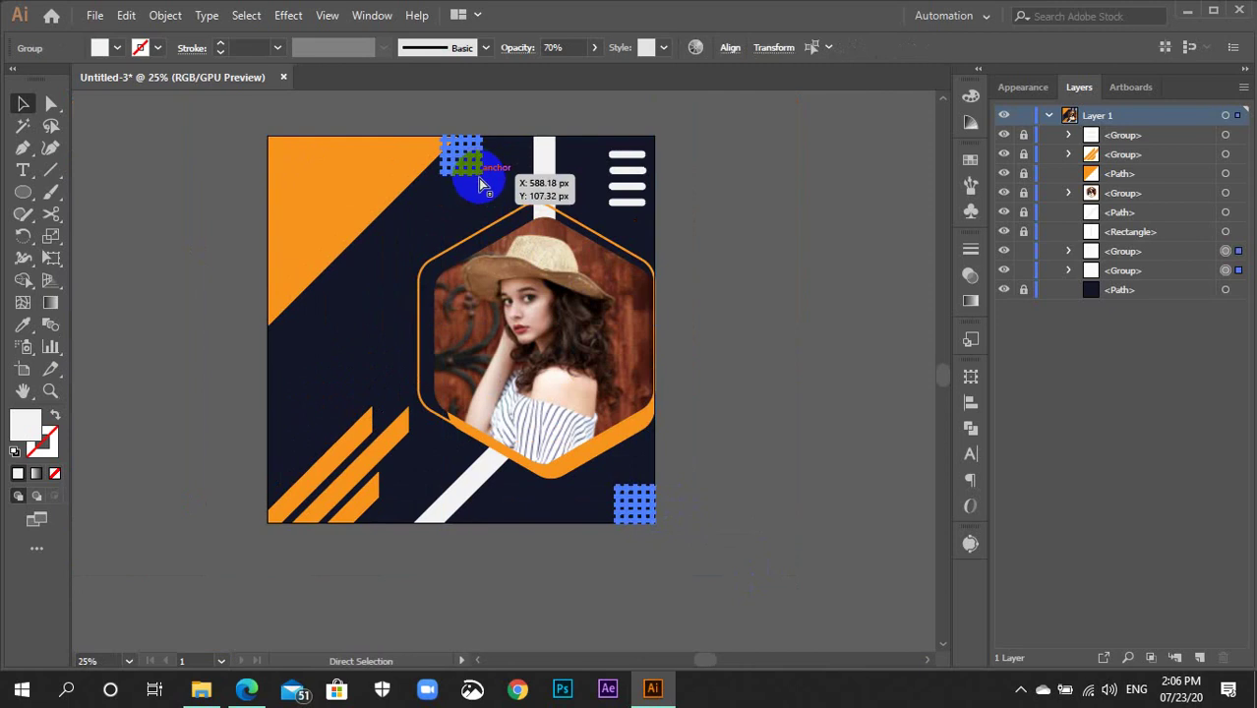
left_click_drag(478, 178, 486, 184)
key("ctrl+g")
left_click(497, 197)
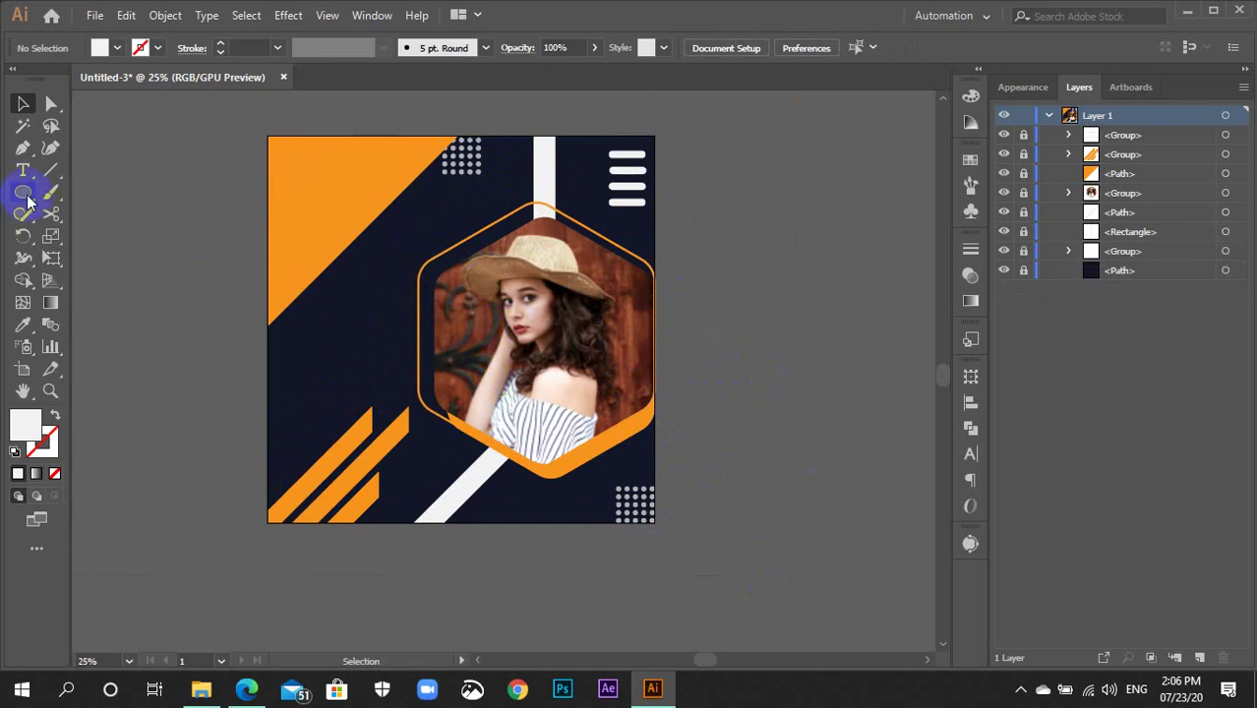
Draw a small white hexagon over the photo's right side and rotate it 90° to a pointed top
left_click_drag(28, 202, 64, 256)
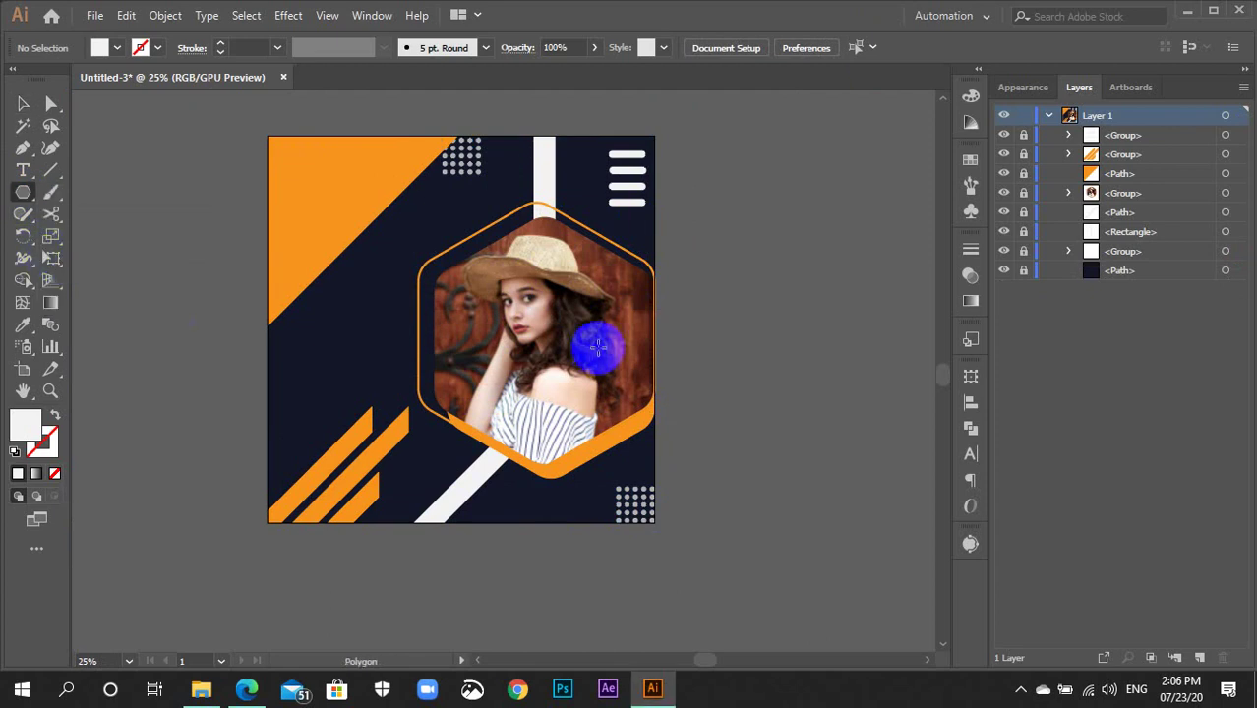
left_click_drag(594, 350, 616, 394)
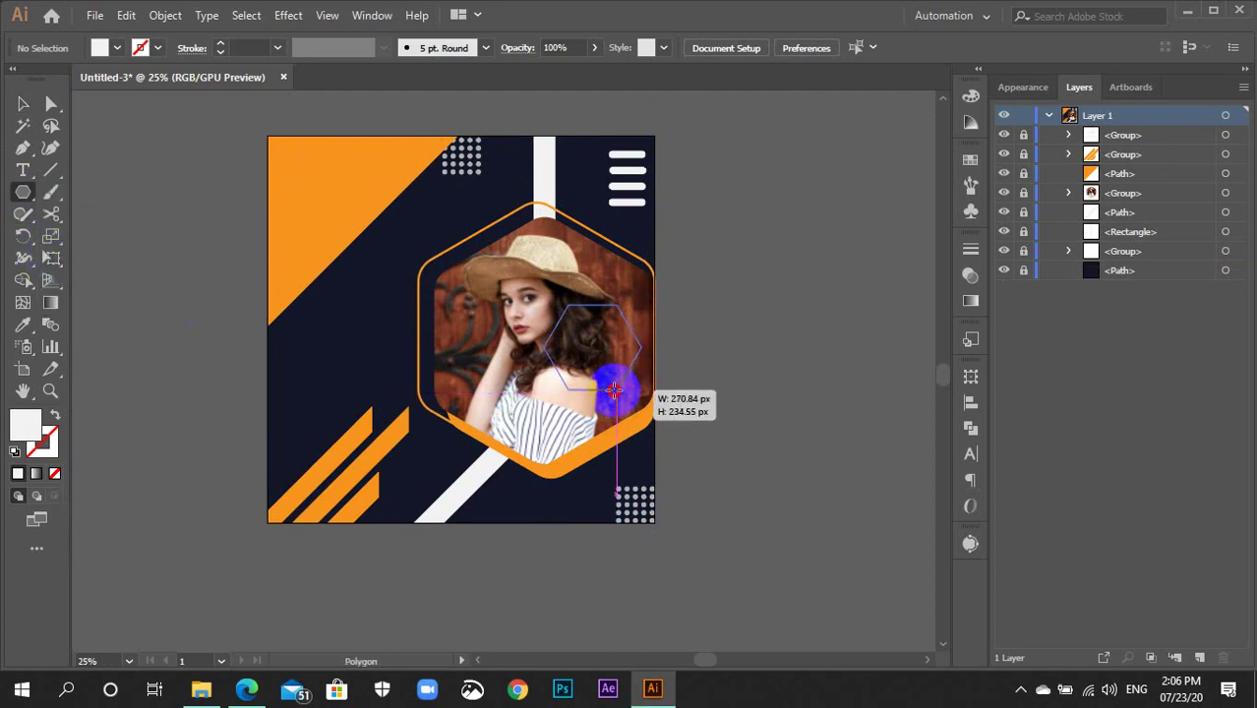
left_click_drag(613, 391, 617, 393)
key("v")
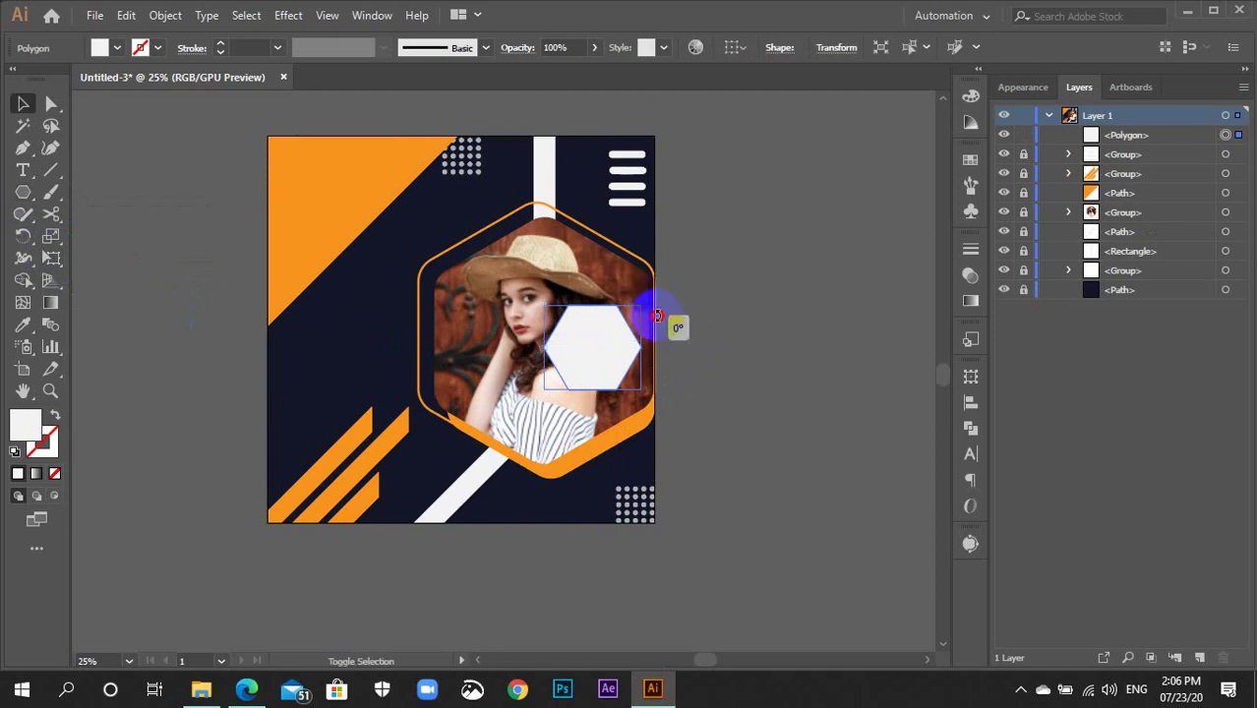
left_click_drag(645, 303, 656, 435)
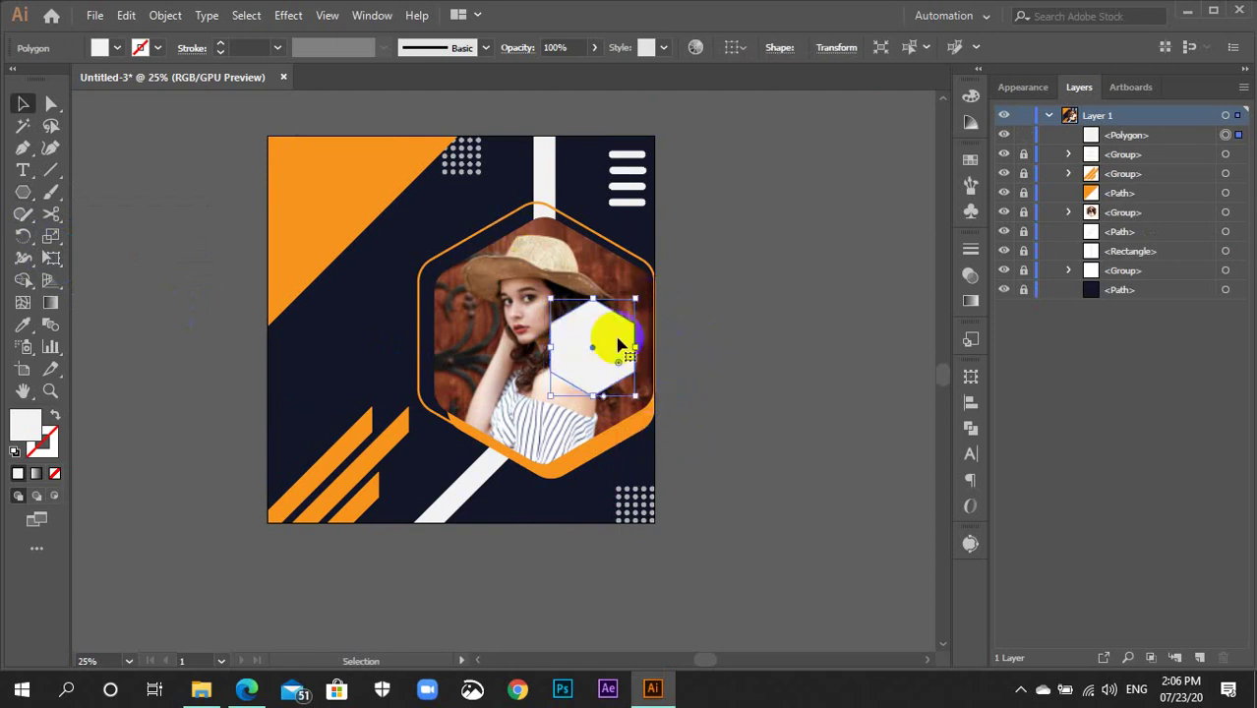
Round the hexagon's corners with the live-corner widget, then zoom out to view the design
key("ctrl+equal")
key("ctrl+equal")
key("ctrl+equal")
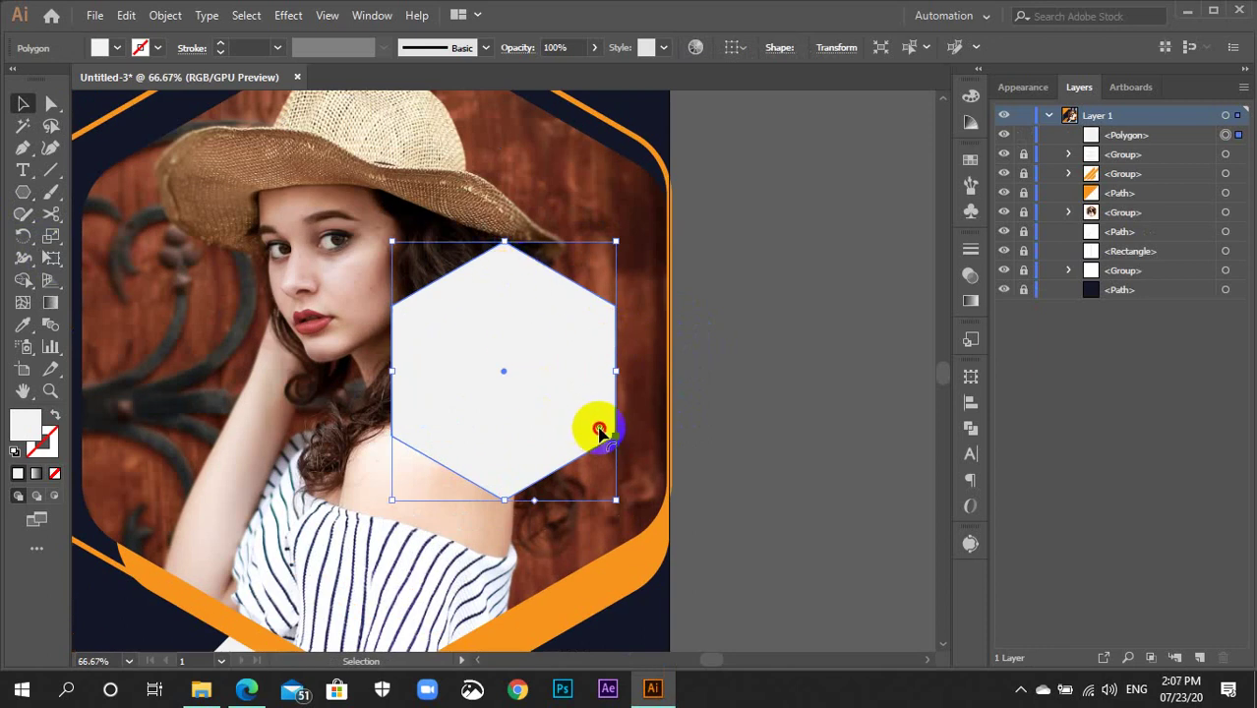
left_click_drag(599, 430, 590, 421)
left_click(661, 405)
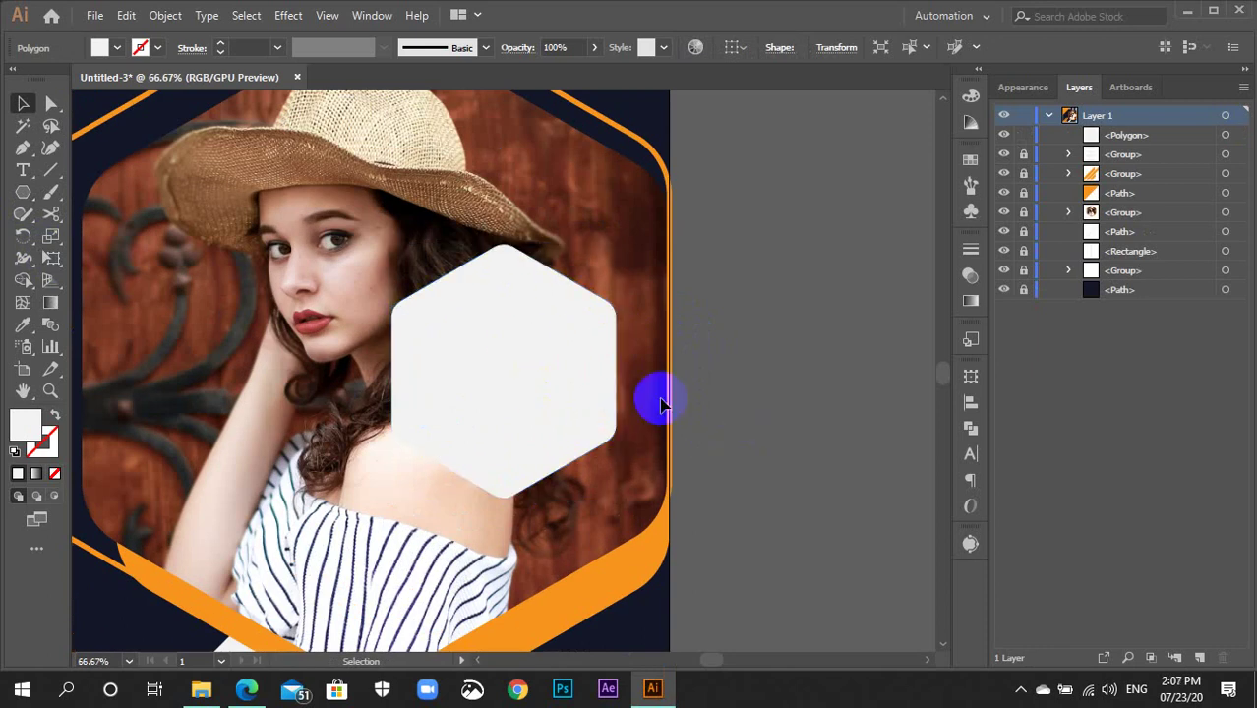
left_click(551, 413)
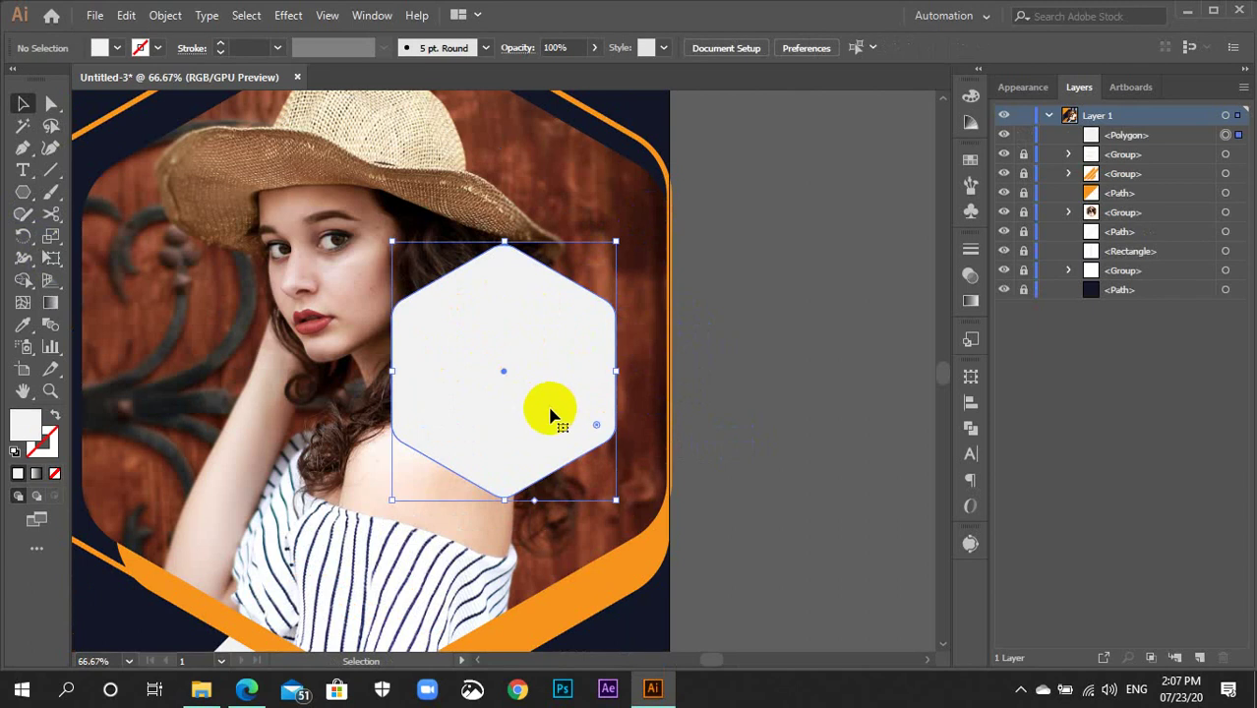
left_click_drag(596, 424, 591, 422)
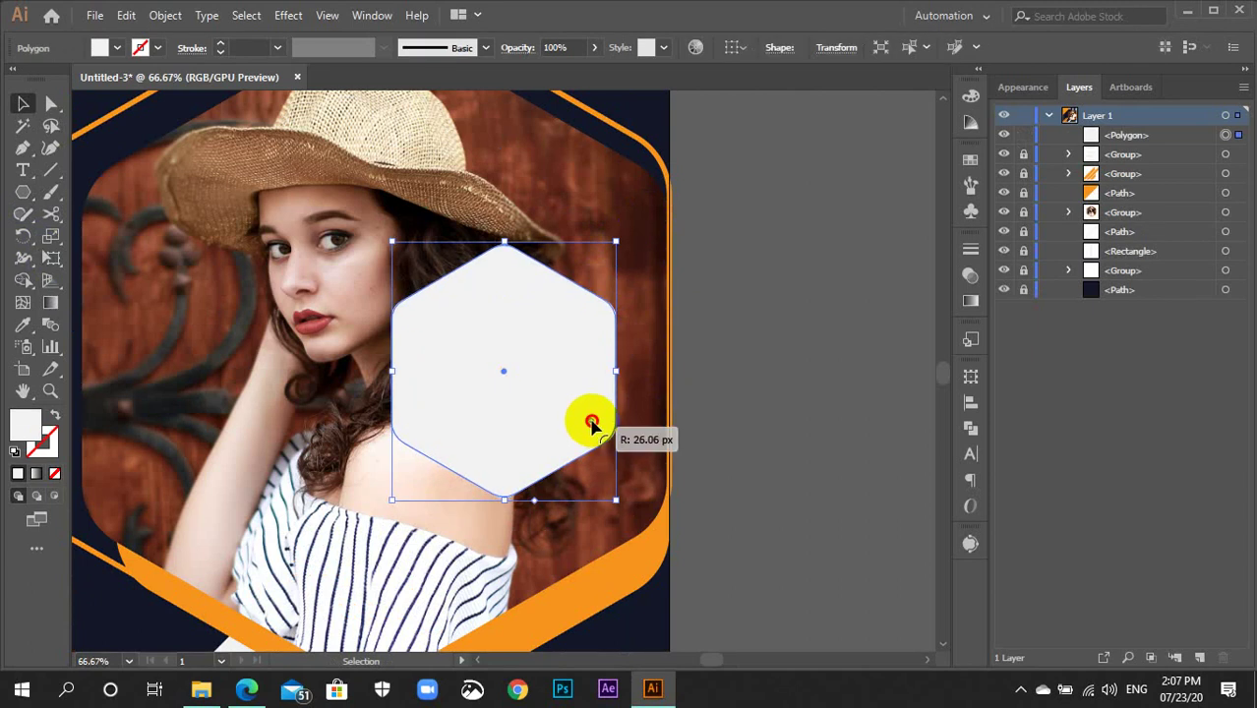
left_click(755, 437)
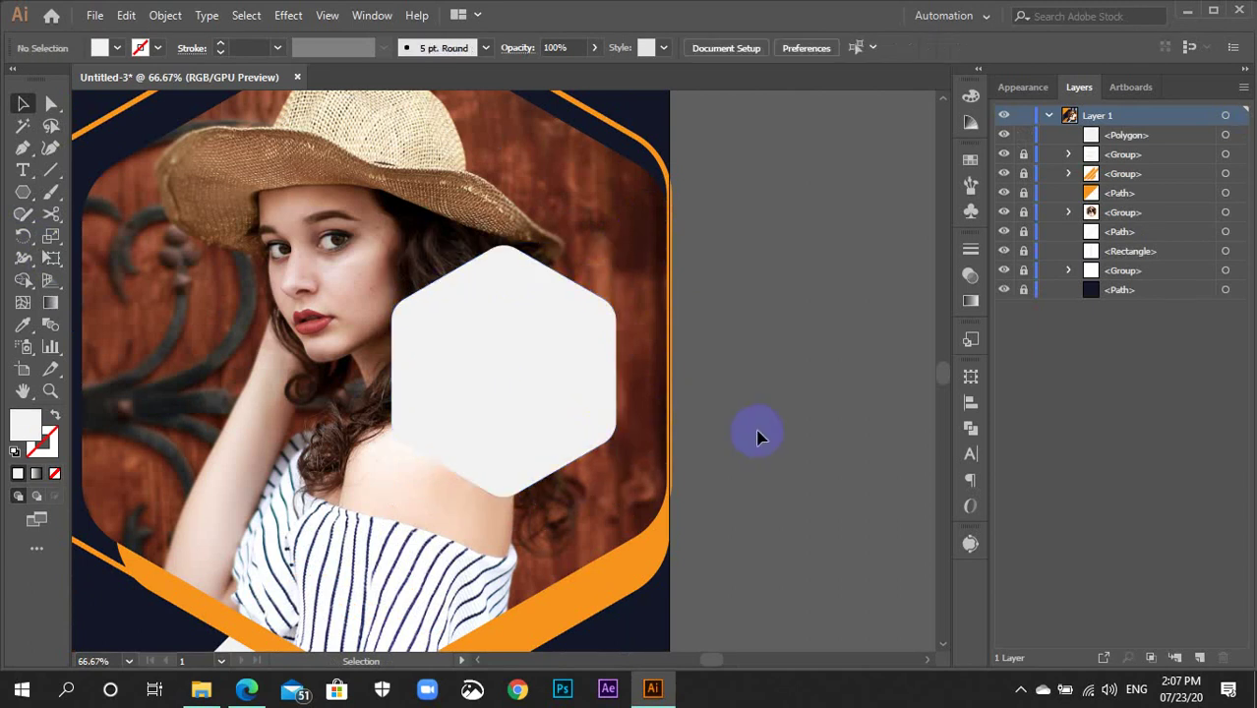
scroll(739, 427, "down", 1)
left_click(521, 371)
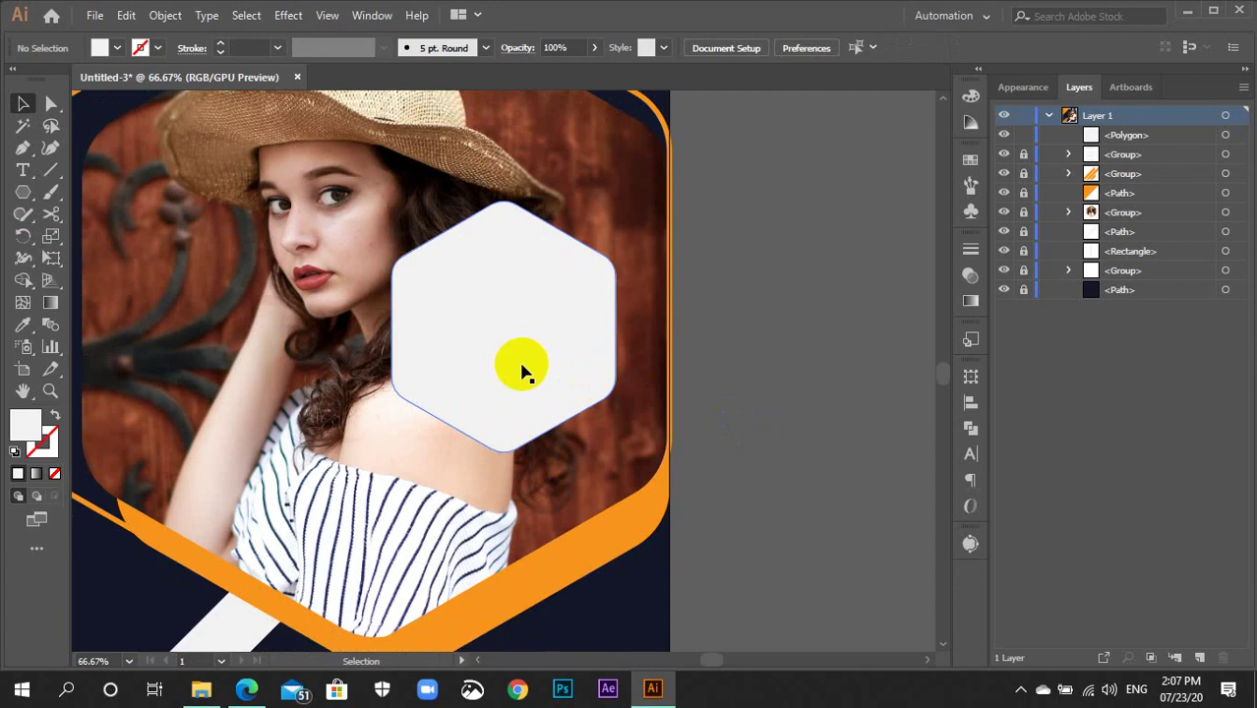
key("ctrl+minus")
key("ctrl+minus")
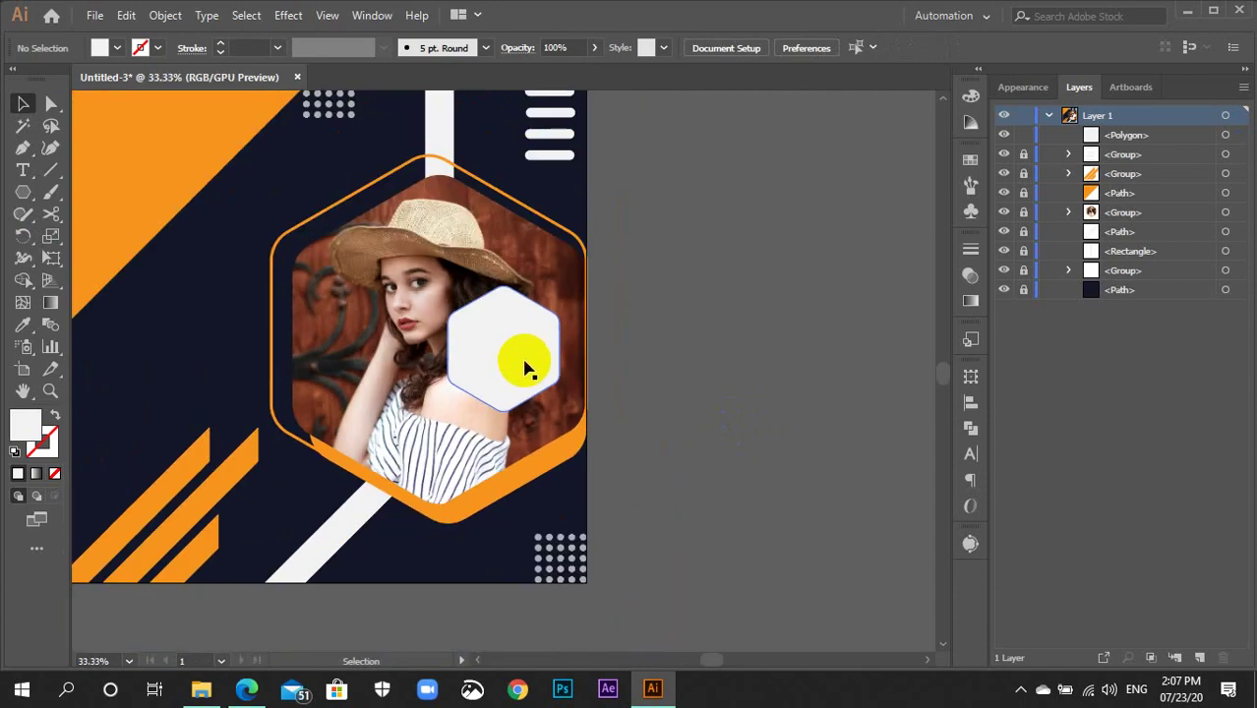
Fill the small hexagon with the navy background colour using the Eyedropper
left_click(526, 368)
key("i")
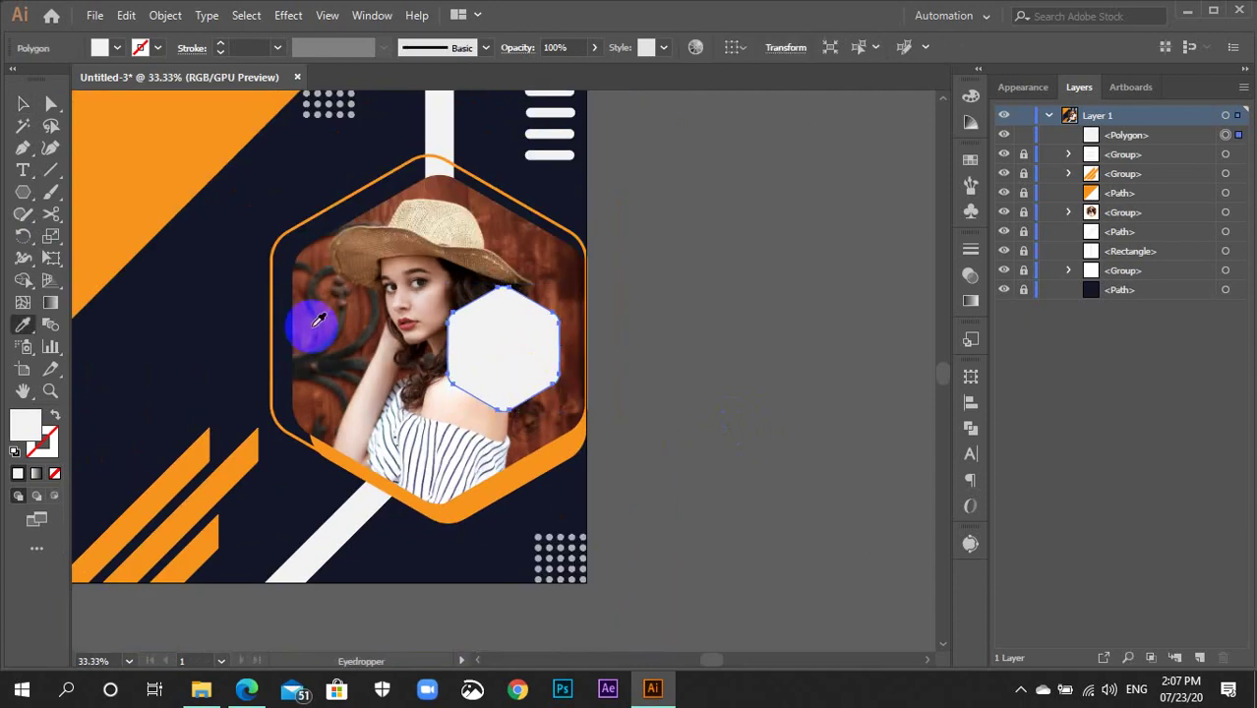
left_click(223, 313)
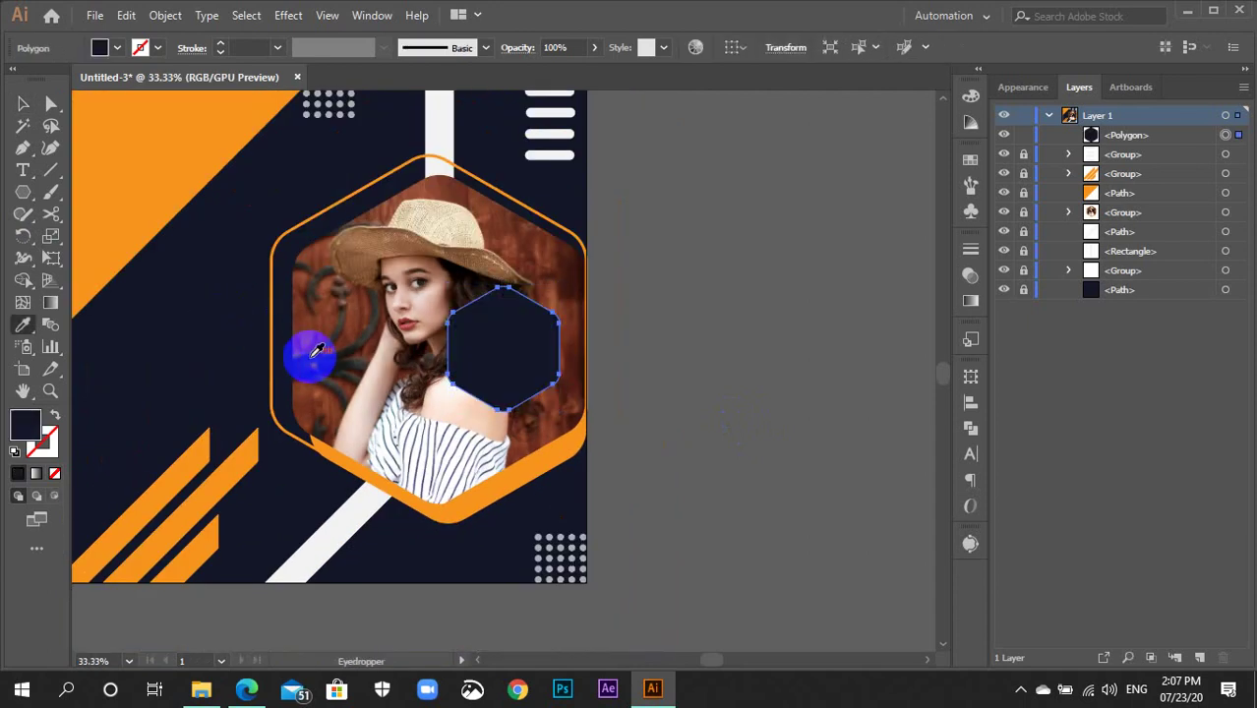
key("v")
Move the navy hexagon down to the photo frame's lower-right edge
left_click(665, 458)
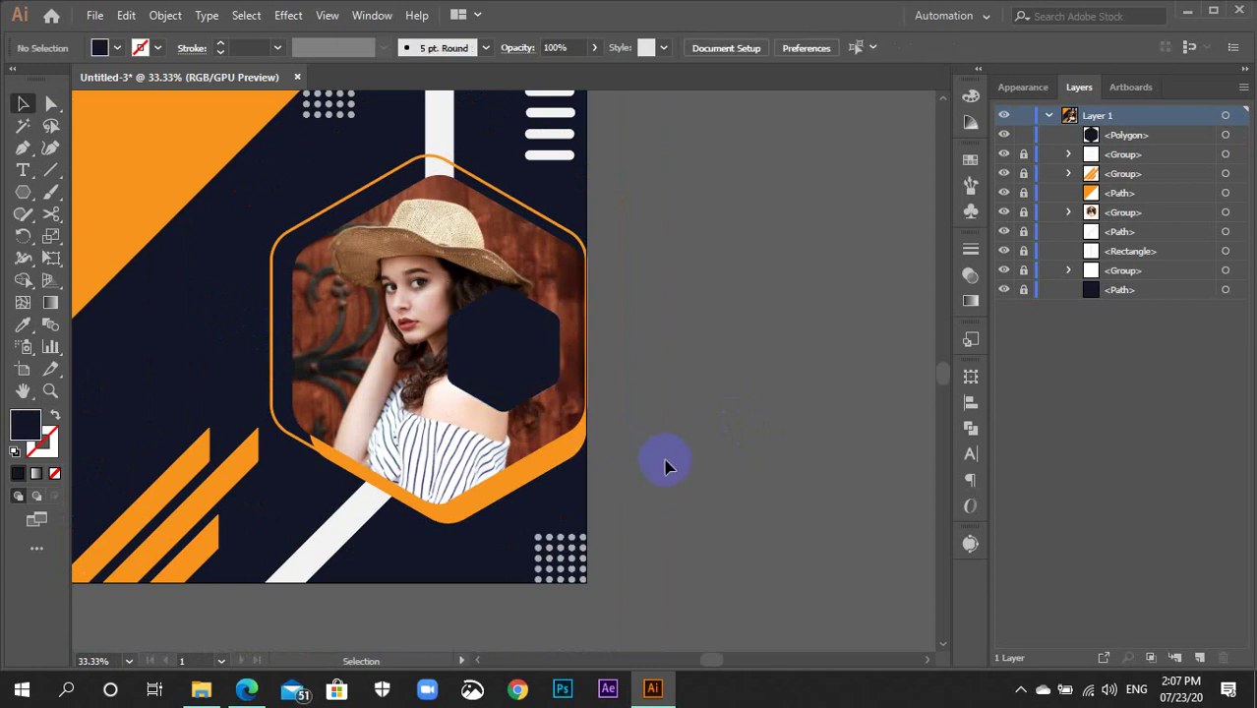
left_click_drag(486, 386, 504, 414)
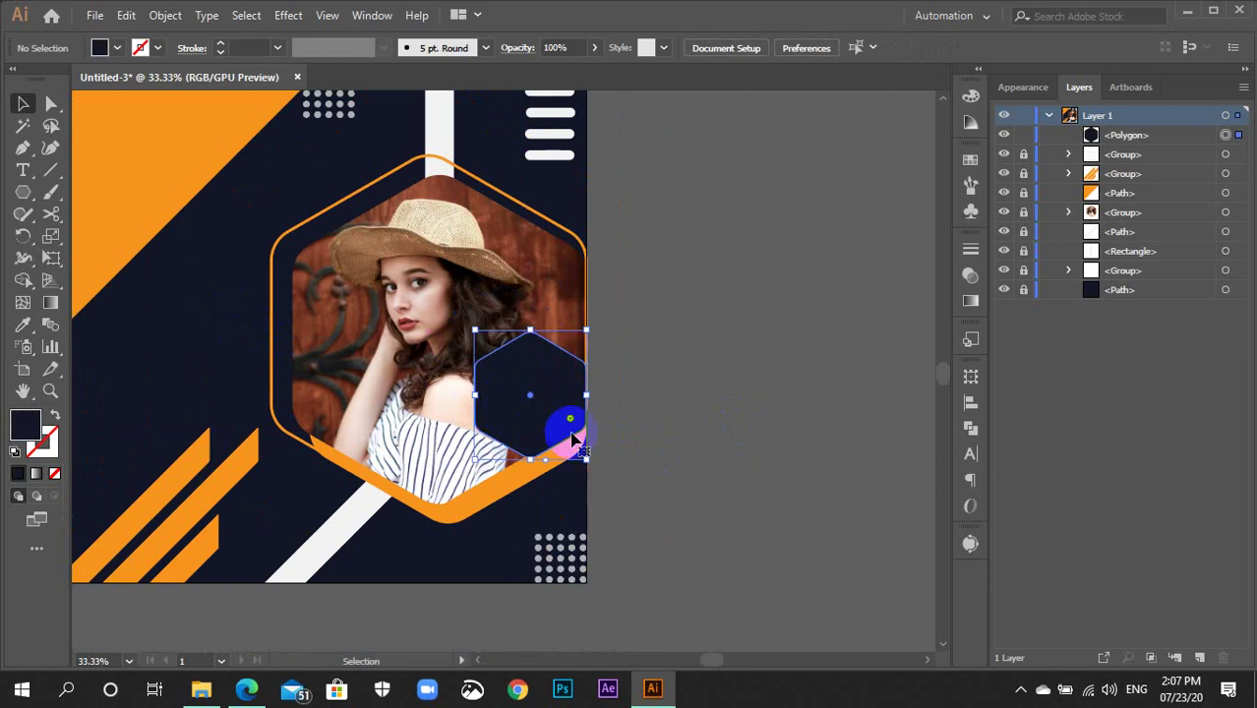
left_click(694, 453)
left_click(182, 363)
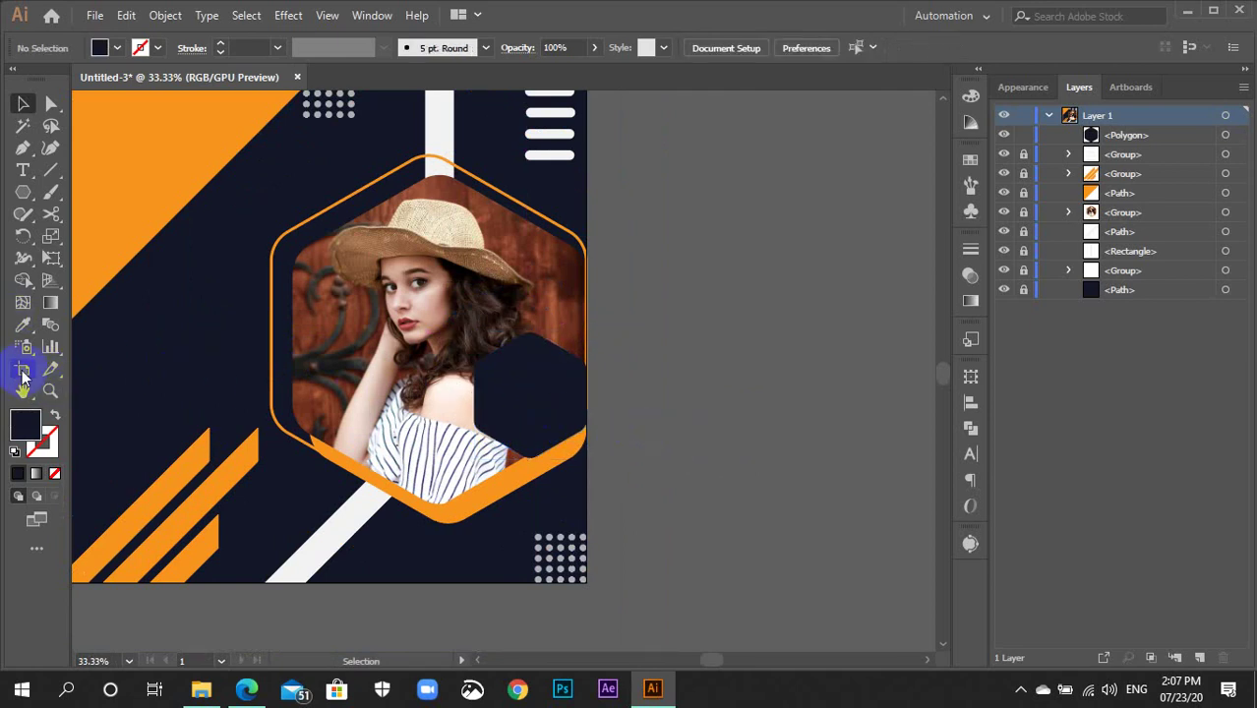
Give the small navy hexagon an orange outline from the Swatches
left_click(519, 413)
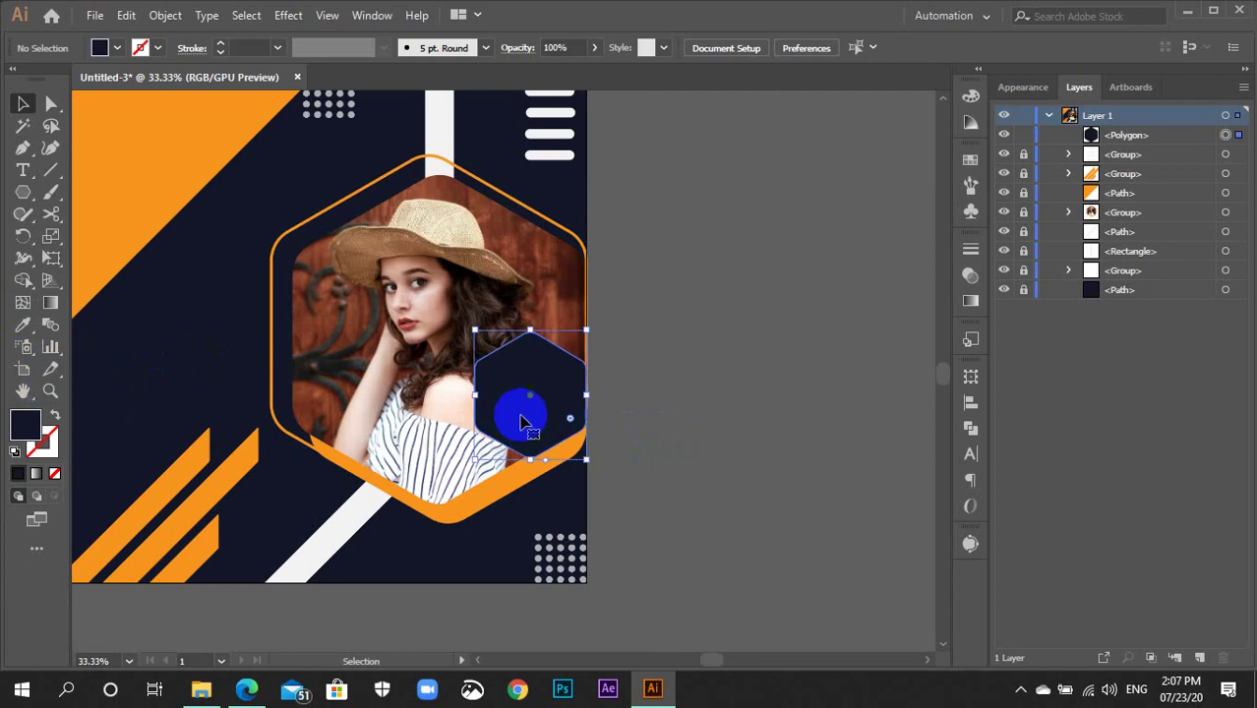
left_click(45, 452)
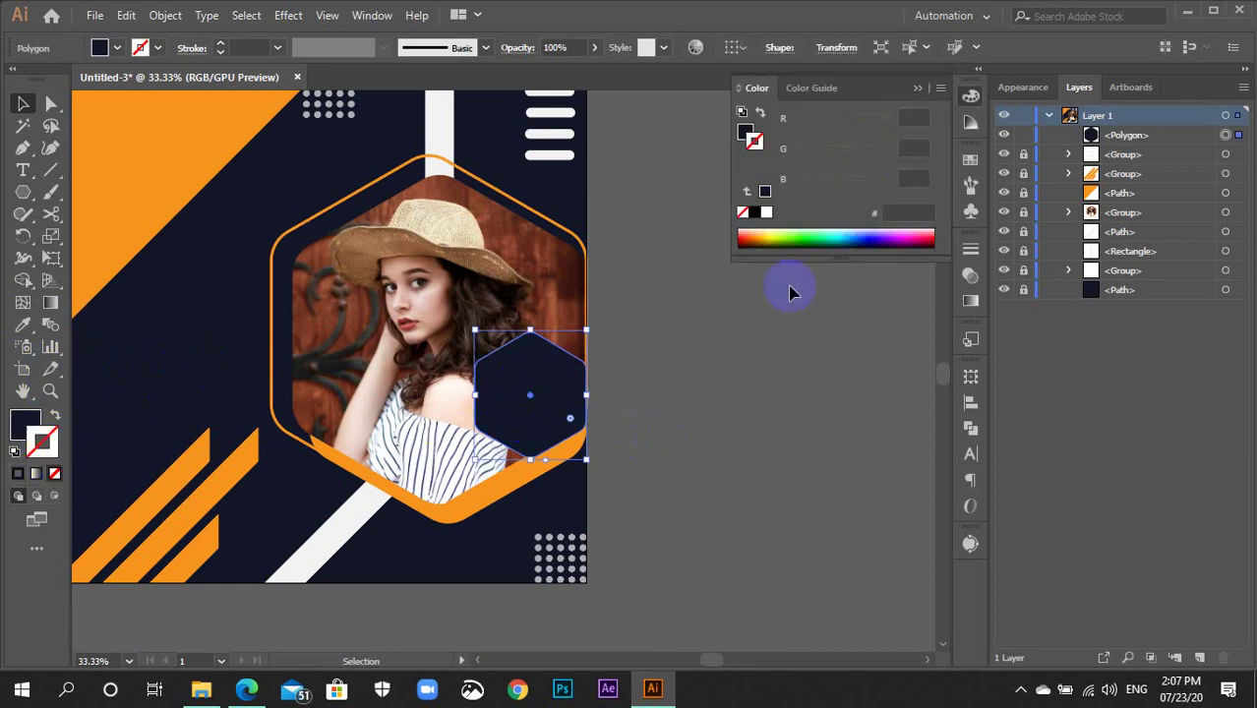
left_click(969, 160)
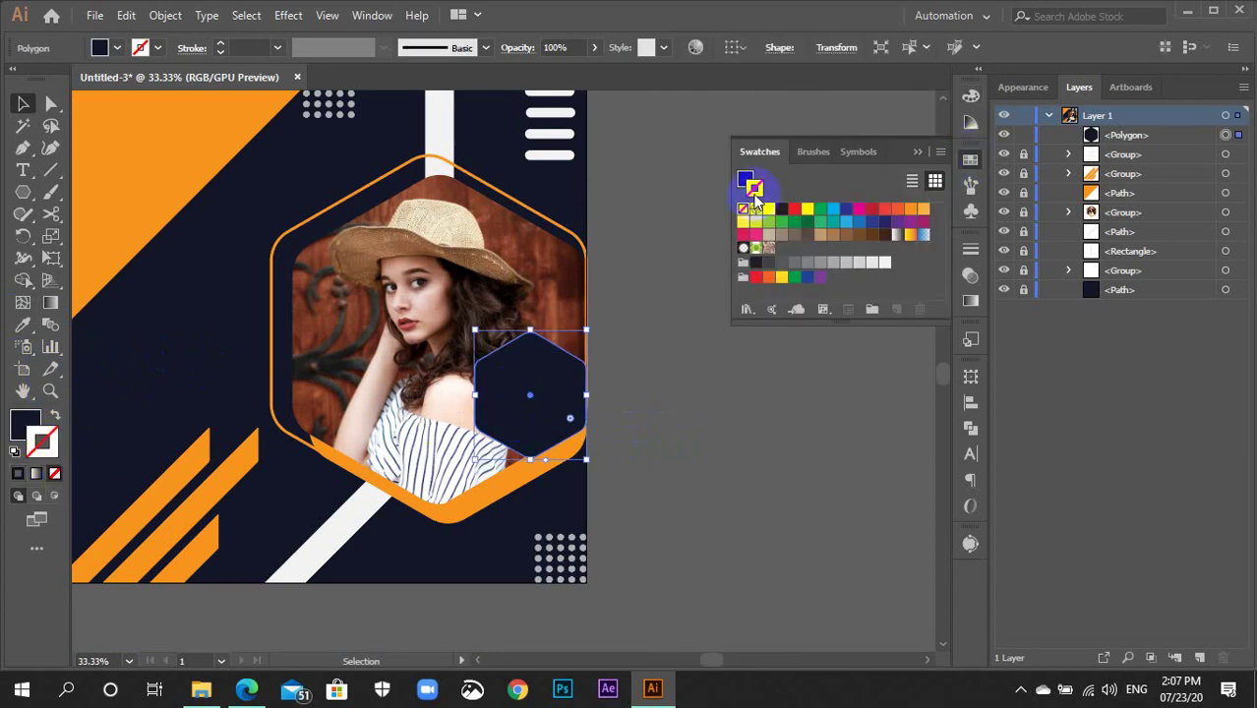
left_click(911, 210)
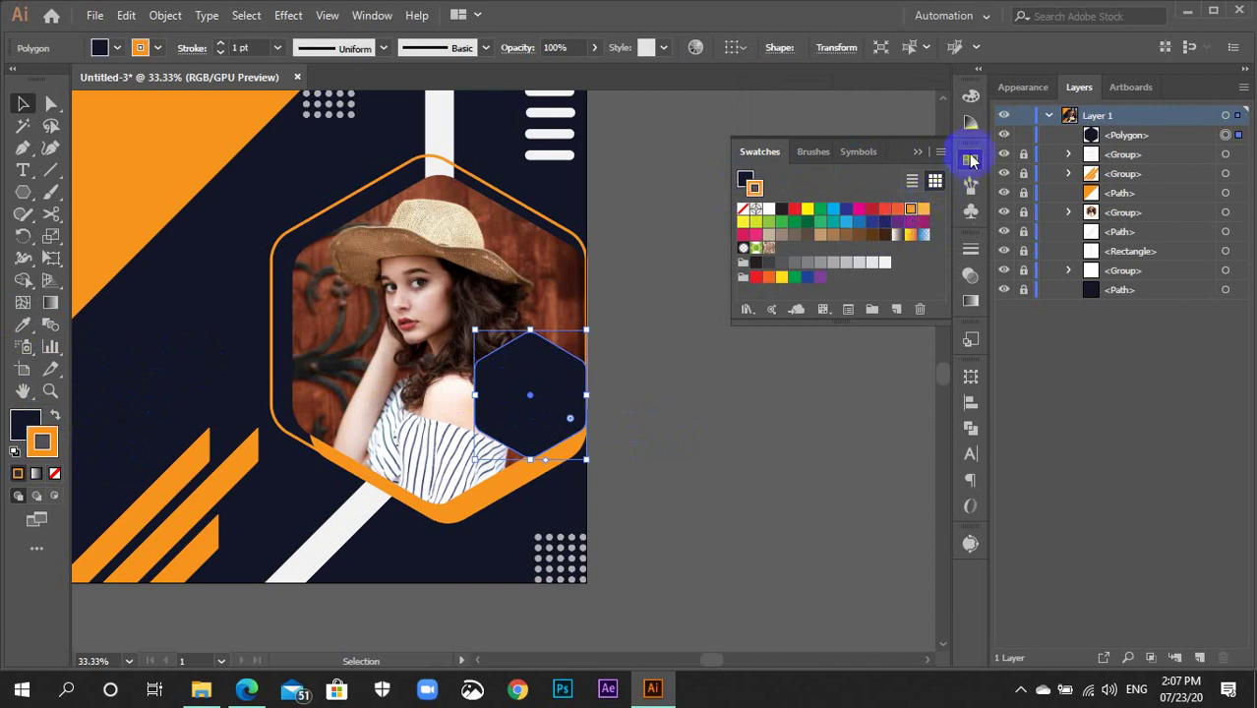
left_click(970, 160)
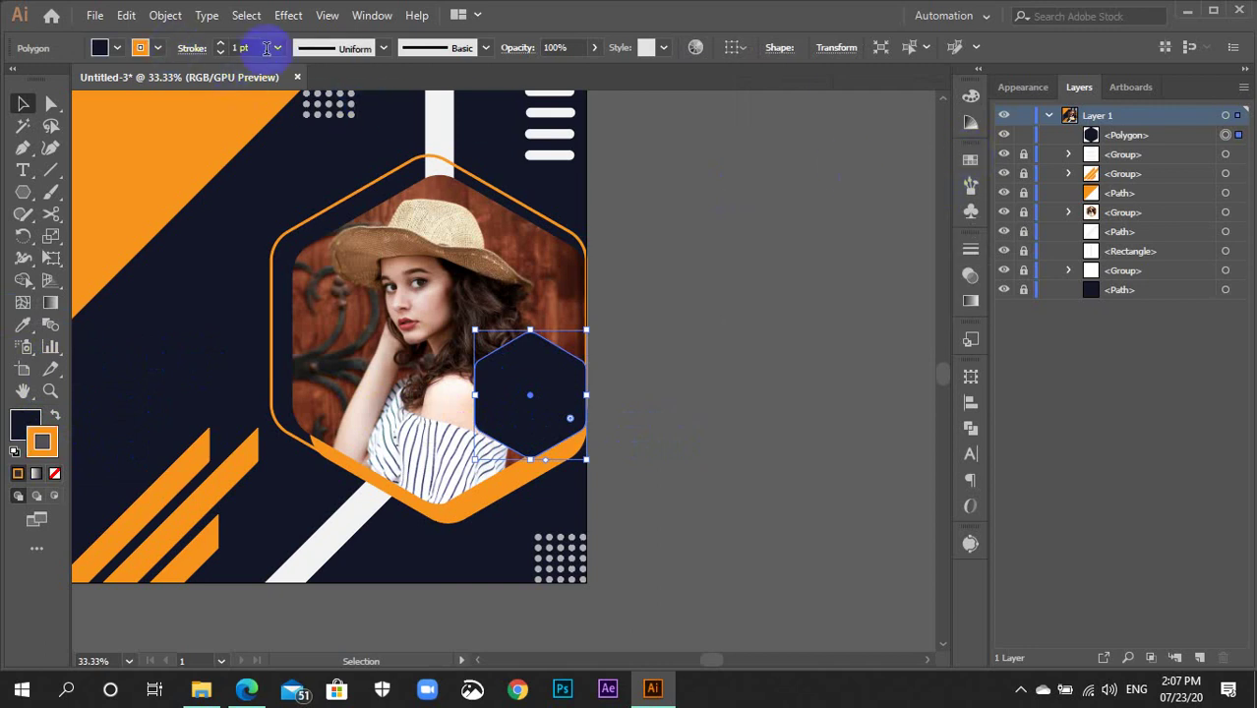
scroll(264, 48, "up", 2)
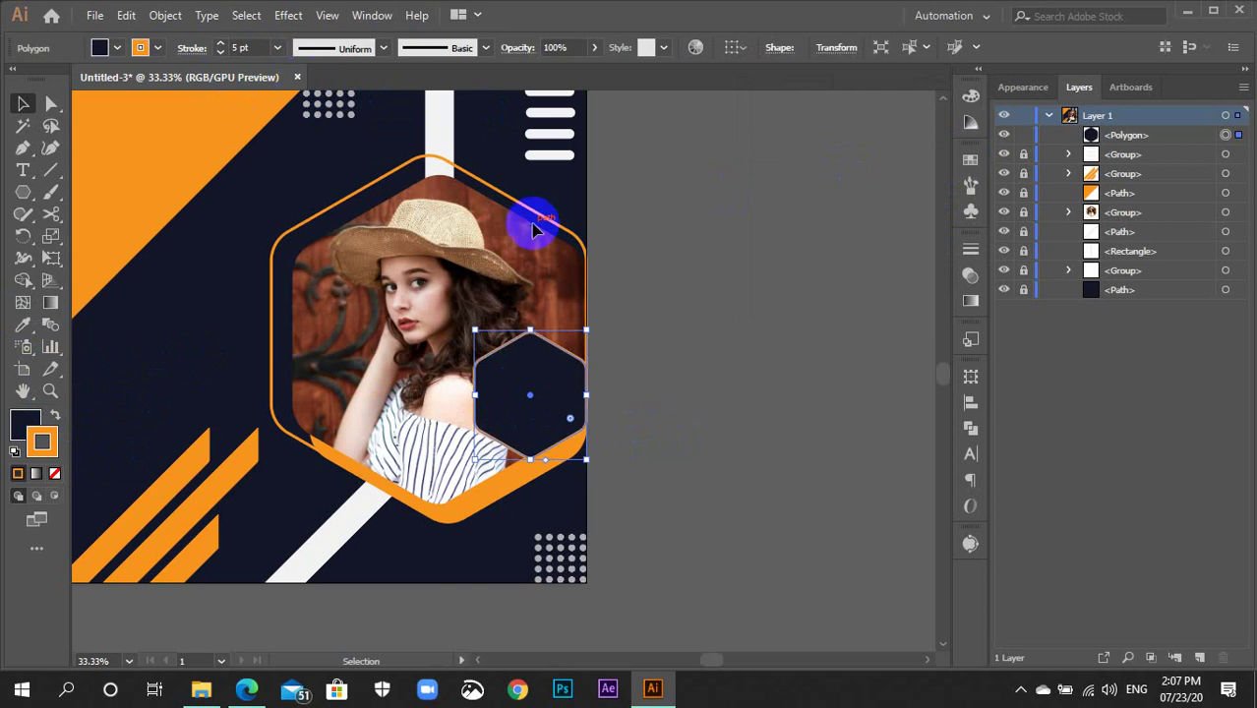
left_click(625, 386)
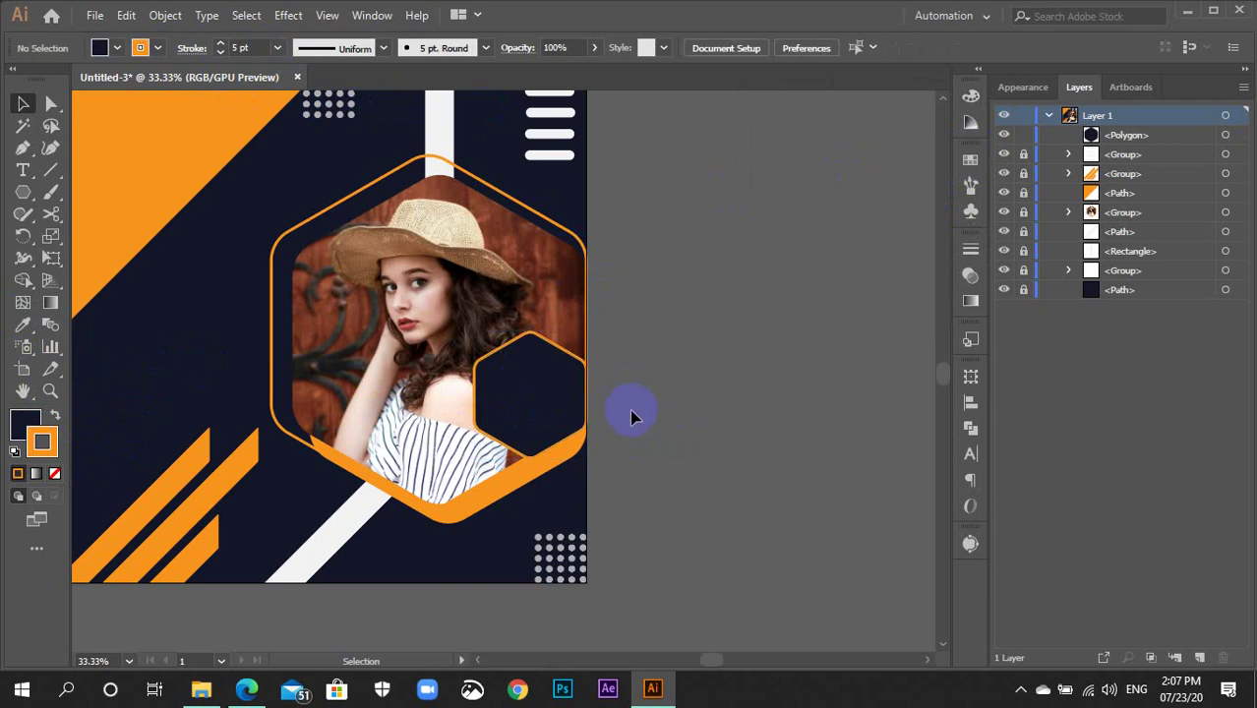
Set the hexagon's orange outline to 7 pt and zoom out to check the post
key("ctrl+plus")
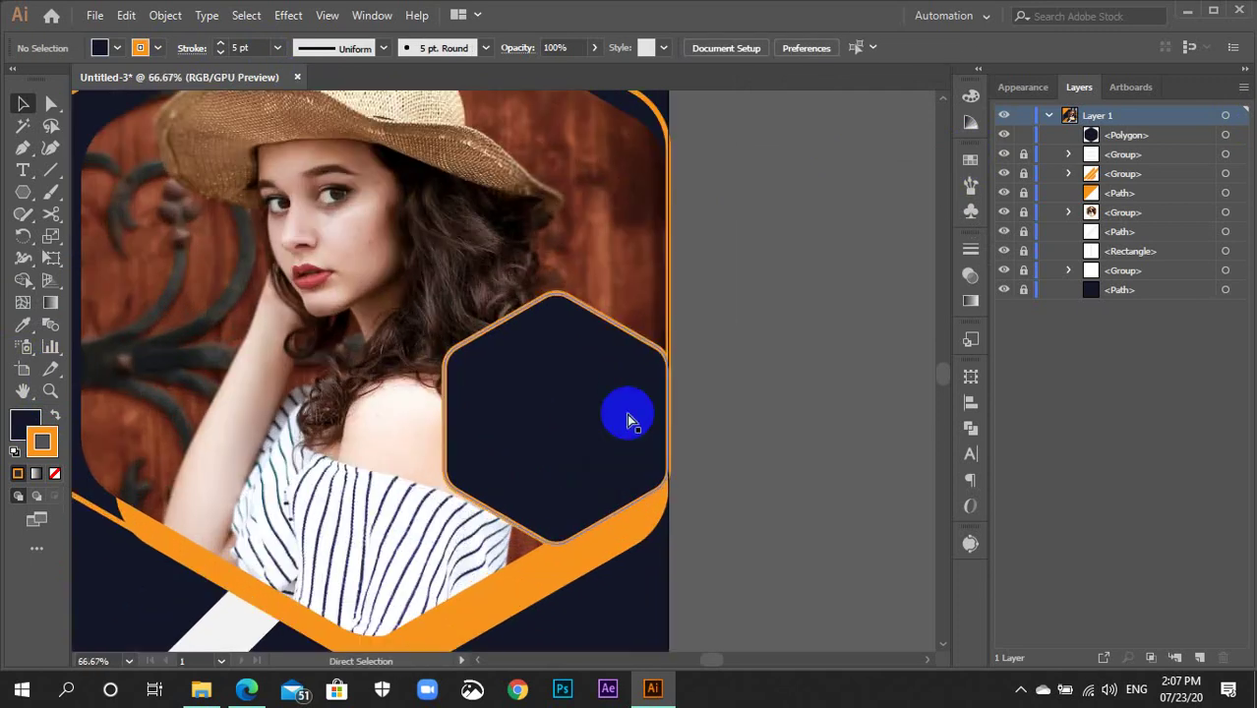
key("v")
left_click(598, 415)
left_click(254, 46)
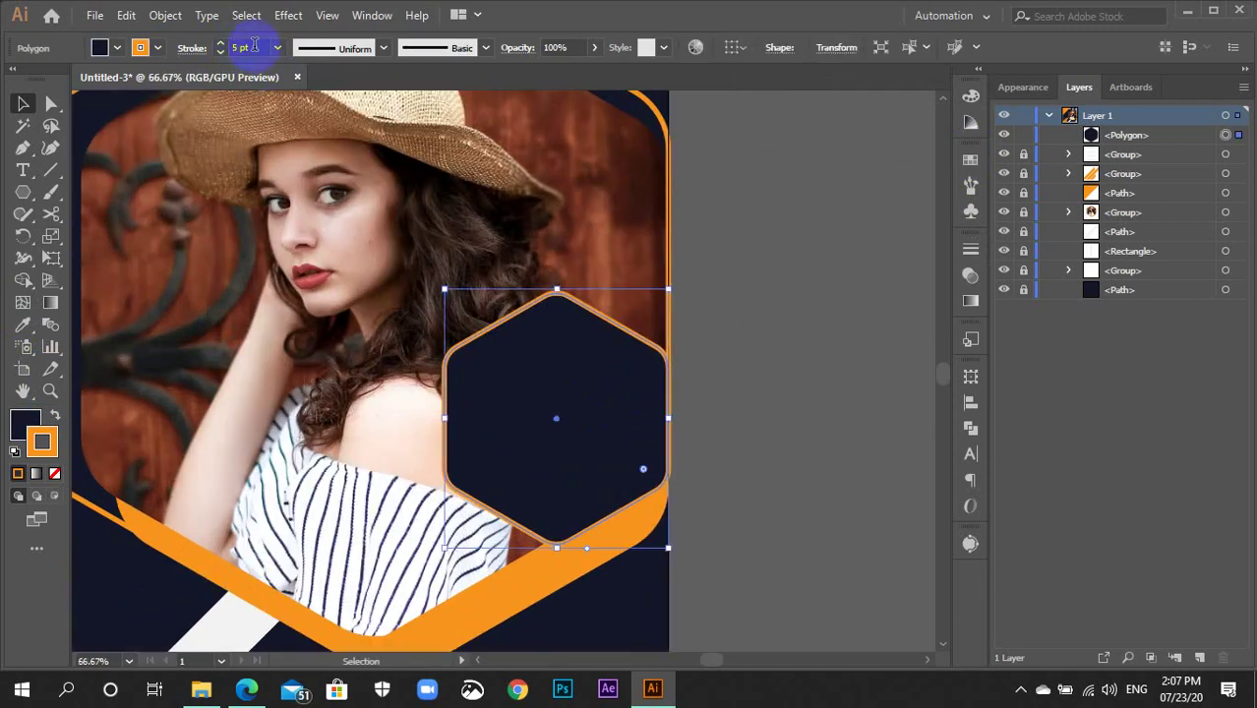
key("Up")
key("Up")
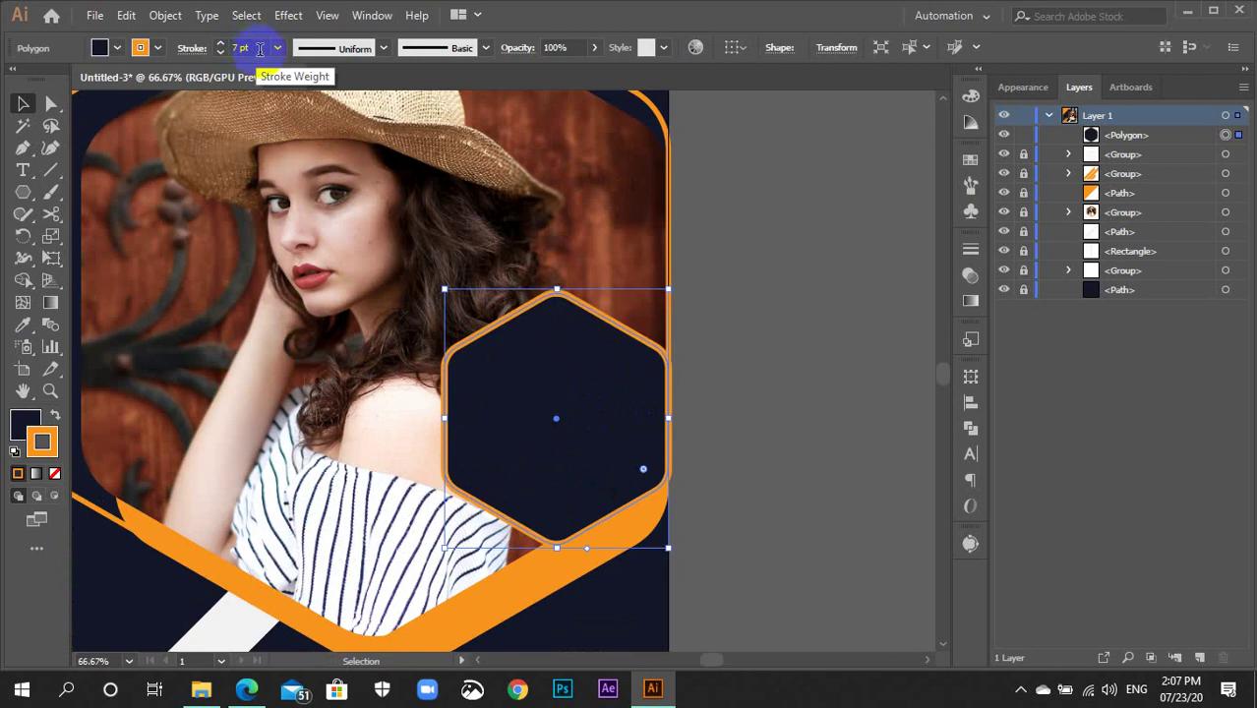
key("Up")
key("Down")
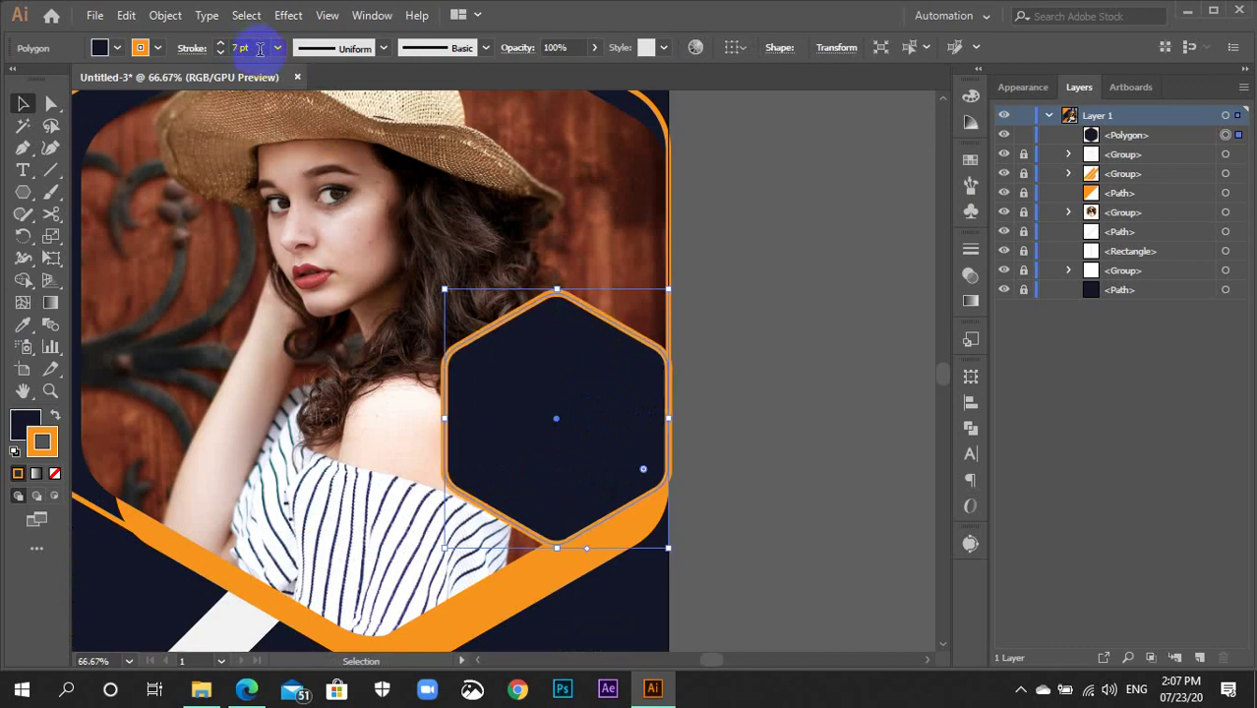
left_click(820, 337)
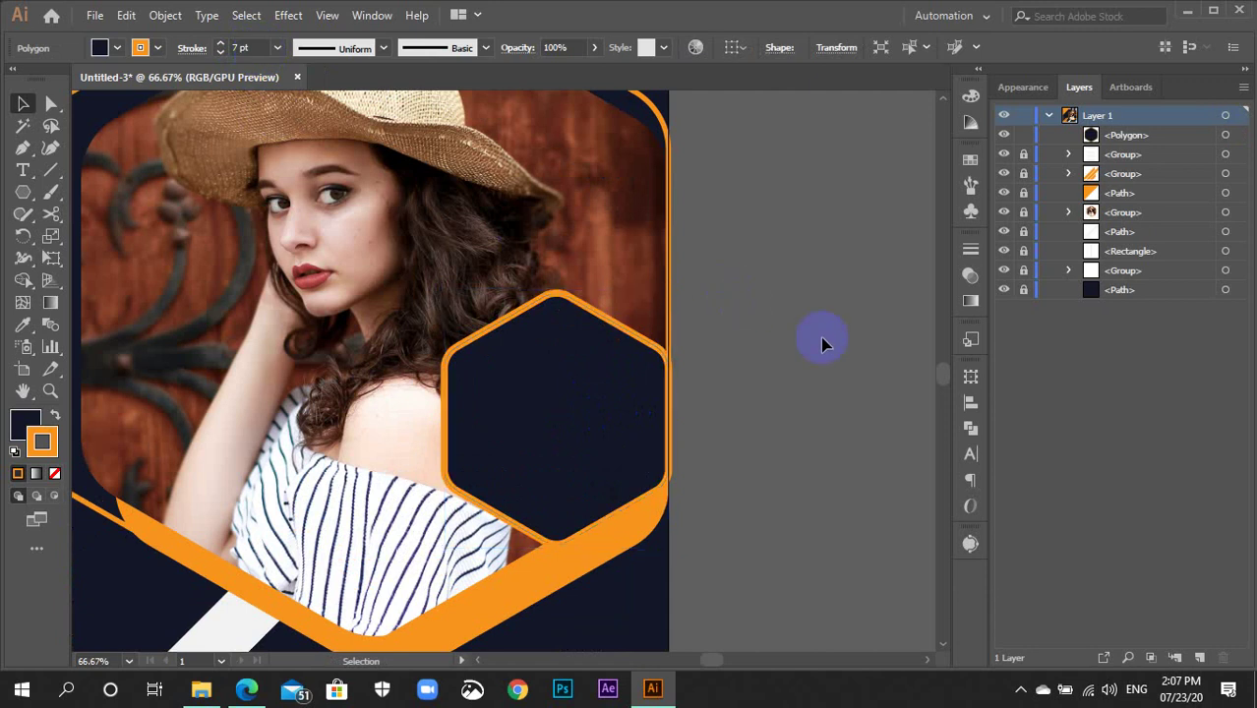
key("ctrl+minus")
key("ctrl+minus")
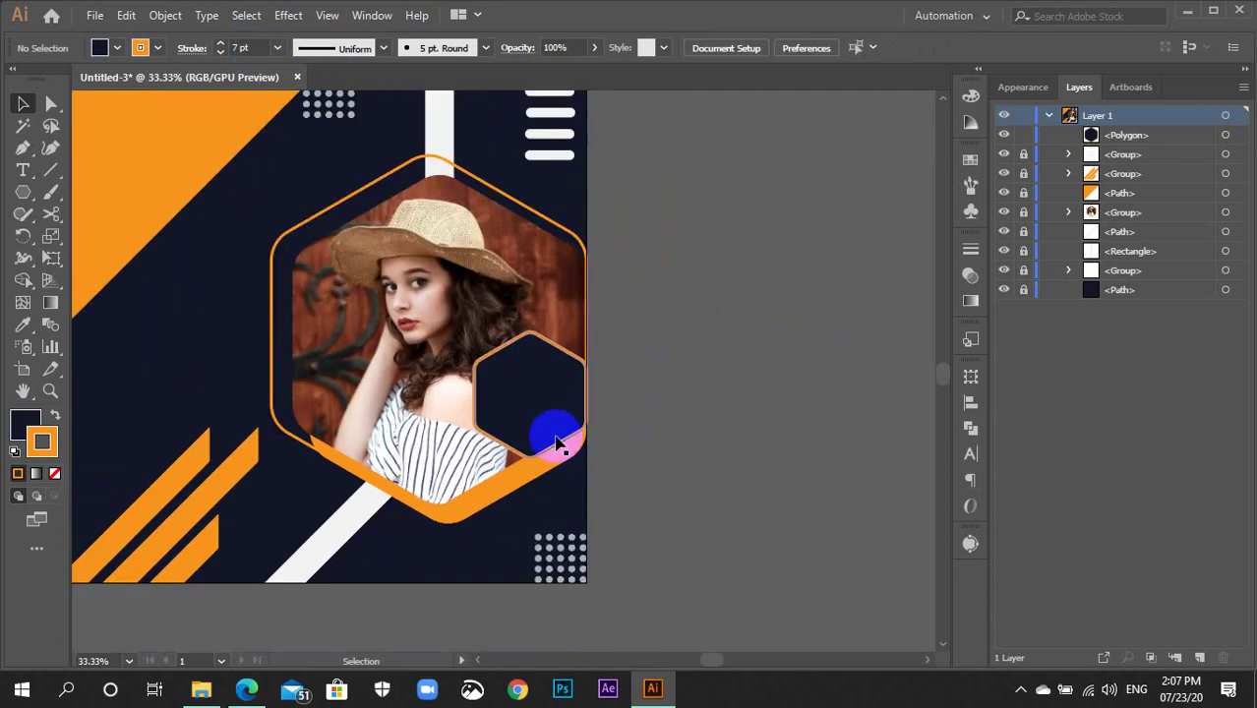
left_click(536, 423)
left_click(692, 444)
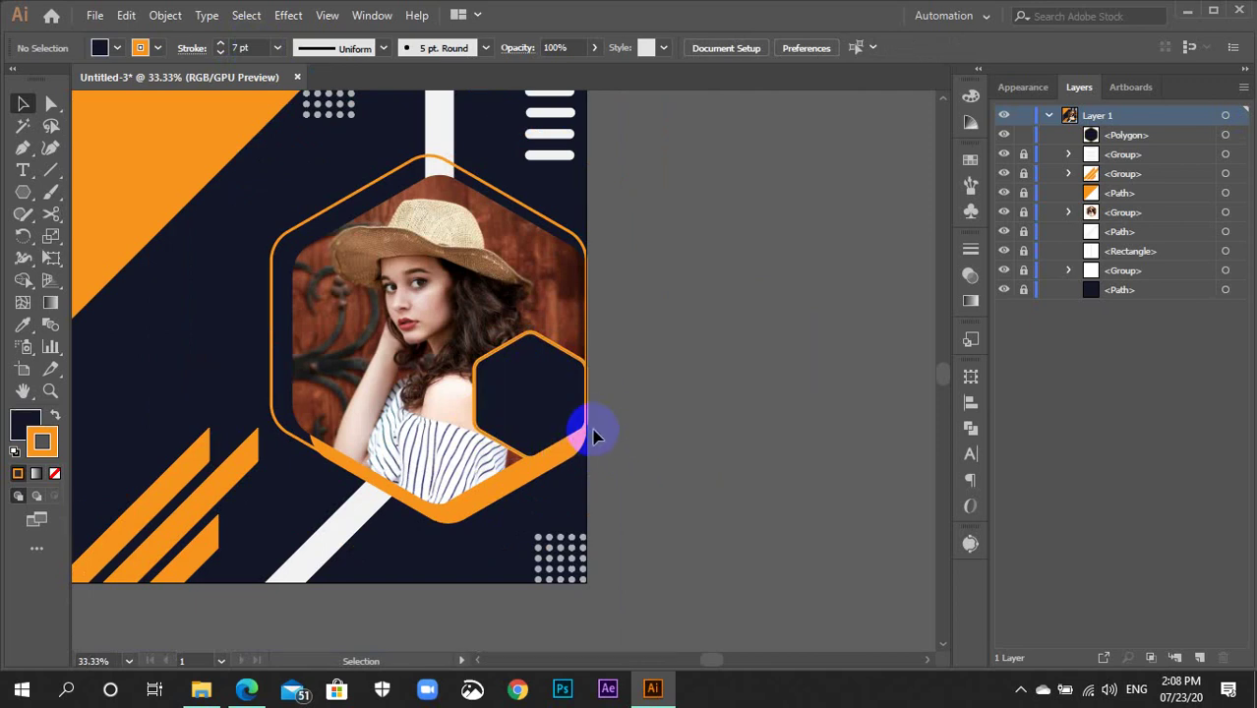
Draw a text area inside the navy hexagon and replace the placeholder with 50
scroll(588, 437, "up", 2, "alt")
key("t")
scroll(588, 438, "up", 1, "alt")
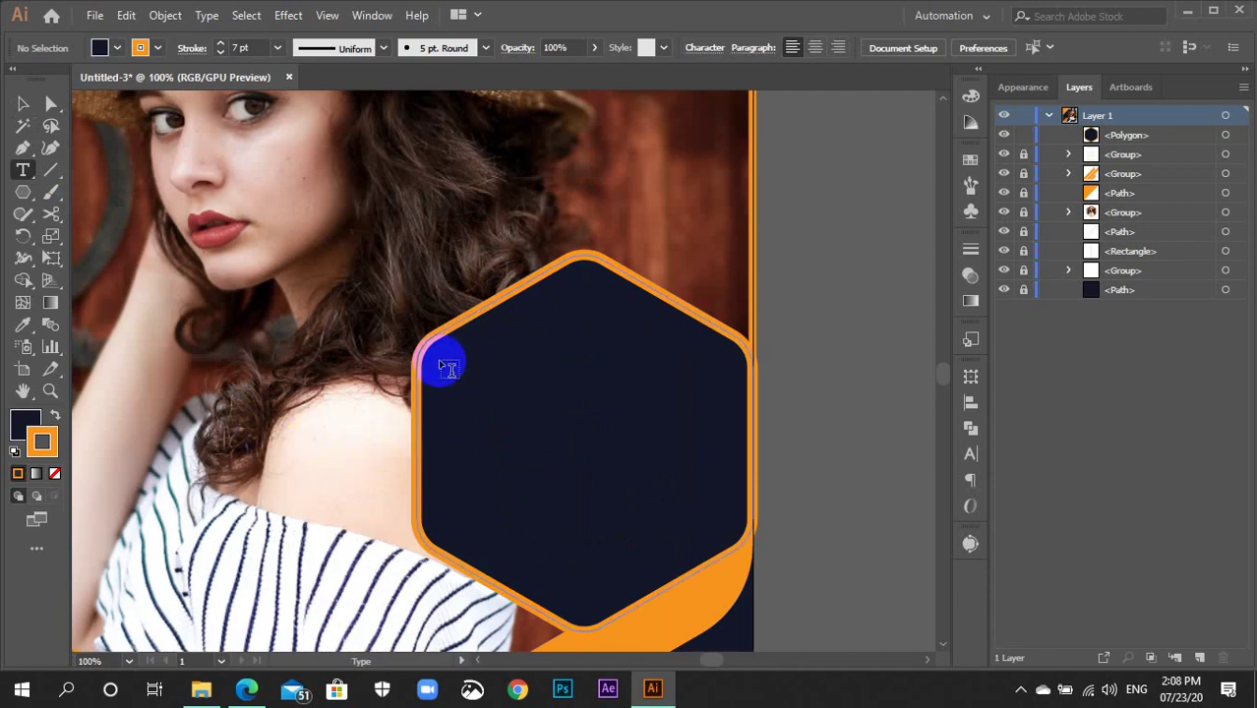
left_click_drag(448, 359, 625, 550)
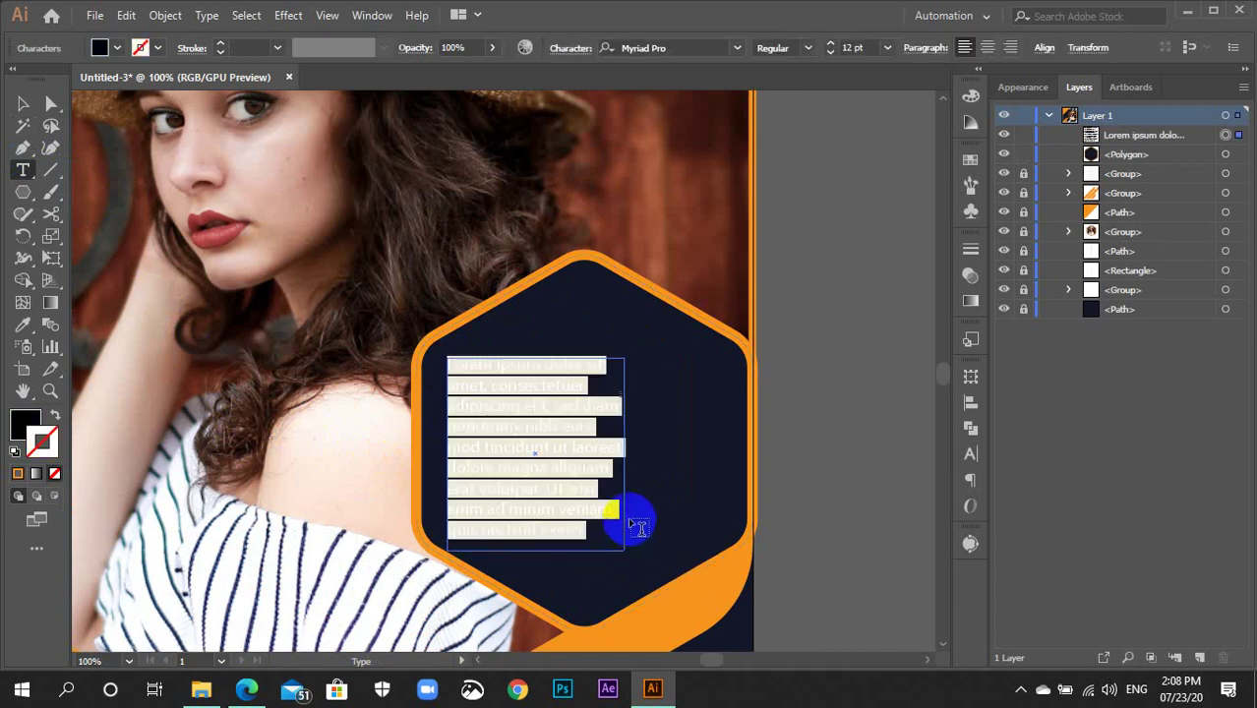
mouse_move(479, 363)
left_mouse_down()
mouse_move(564, 534)
mouse_move(565, 356)
left_mouse_up()
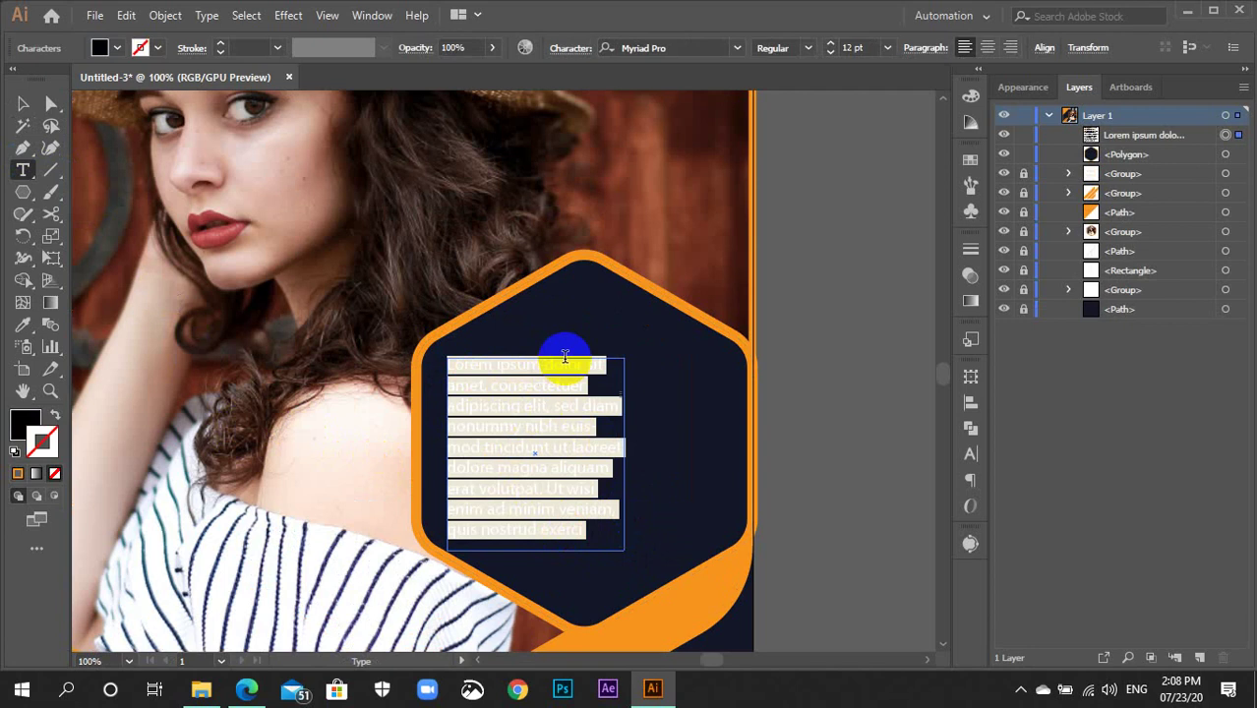
type("5")
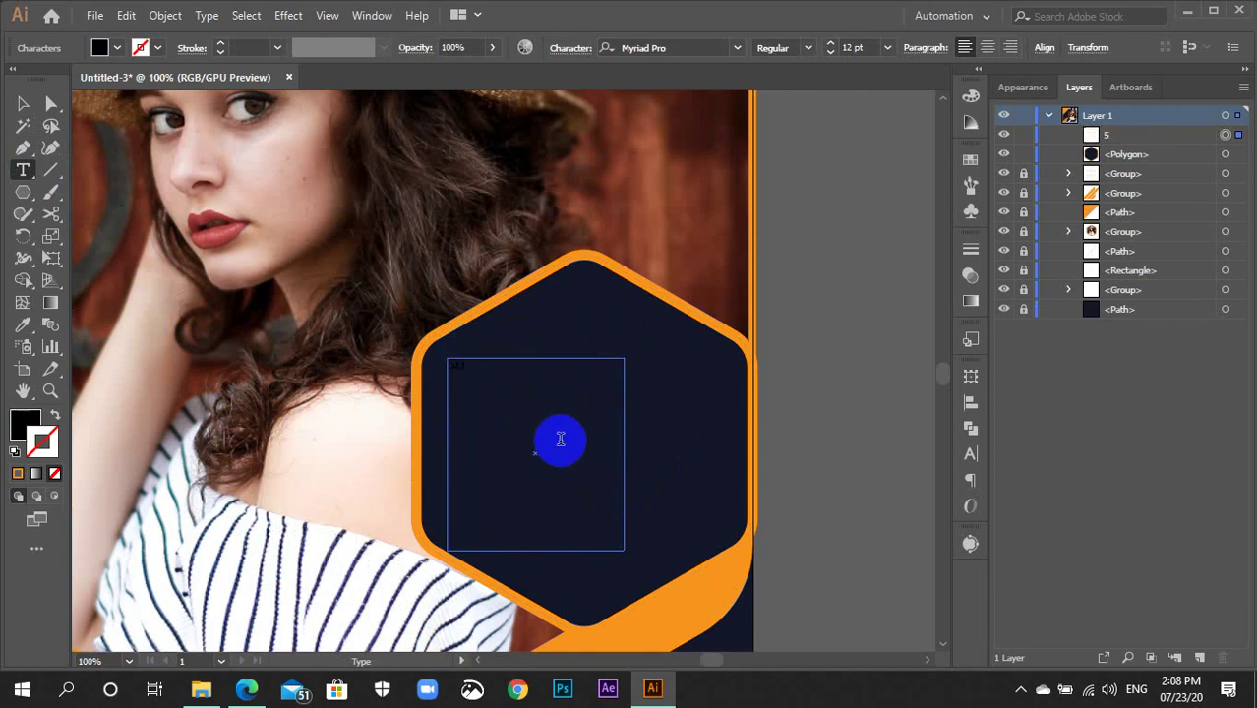
type("0")
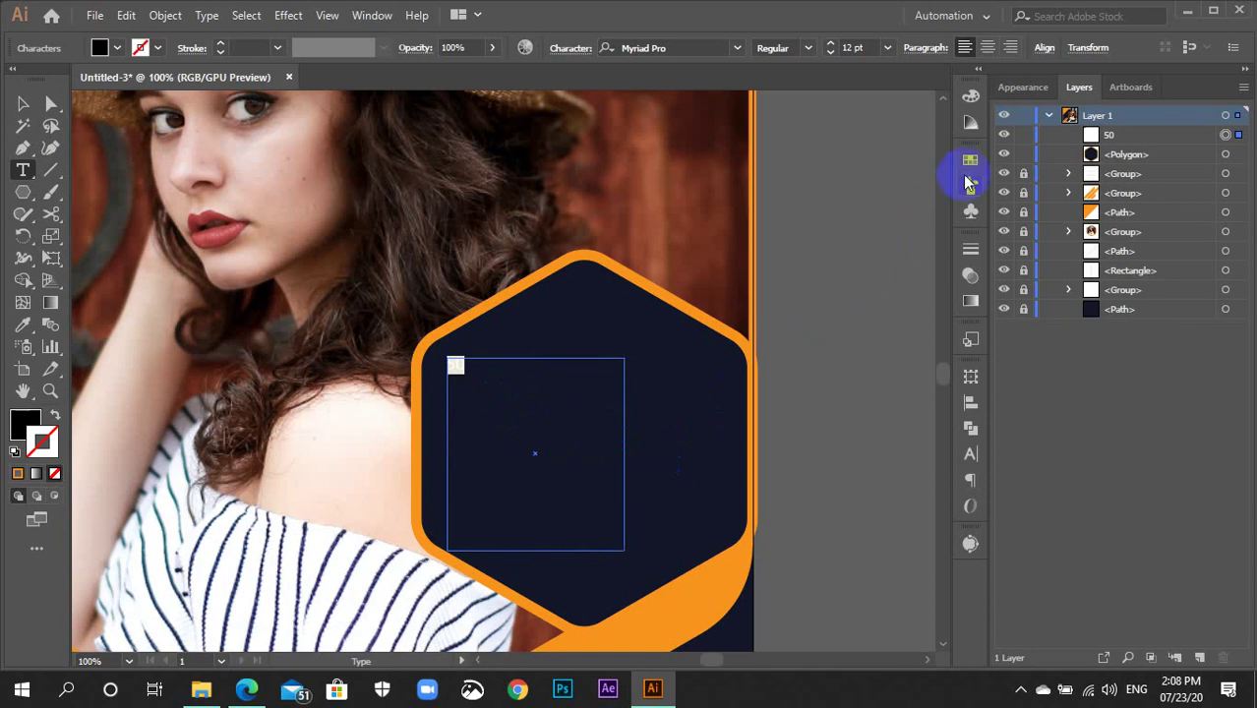
Colour the 50 text white from the Swatches
left_click(971, 160)
left_click(883, 263)
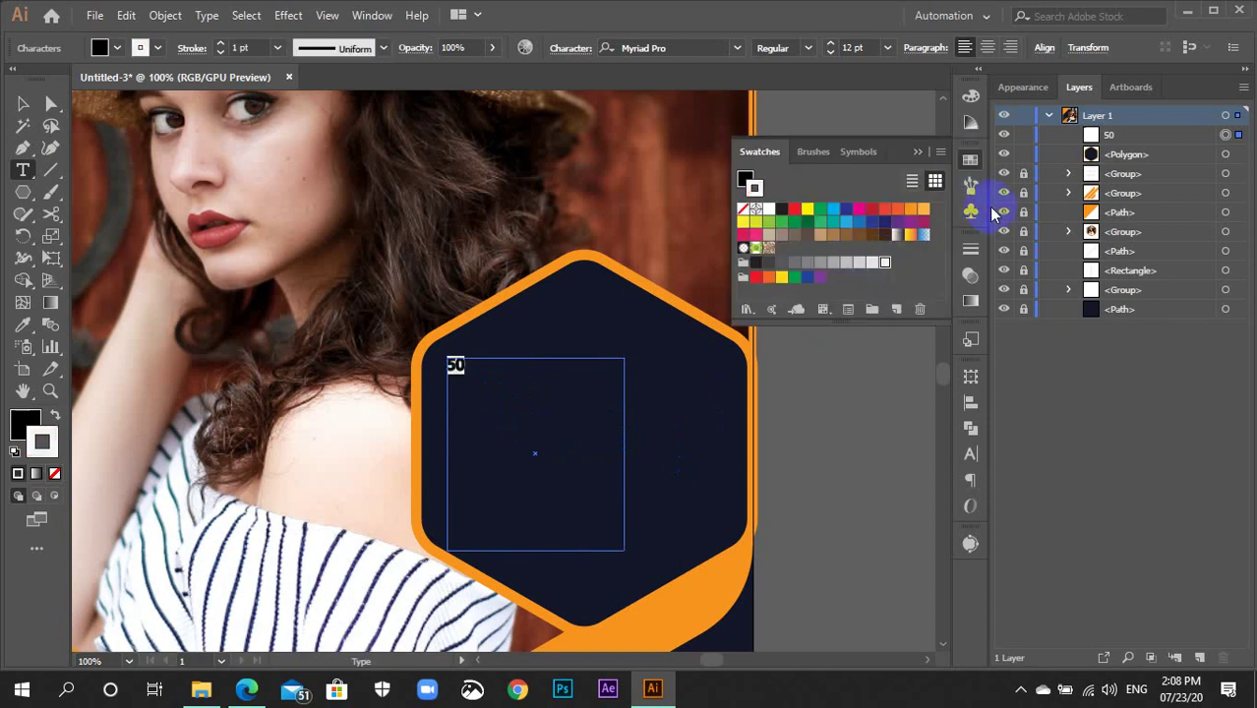
left_click(970, 160)
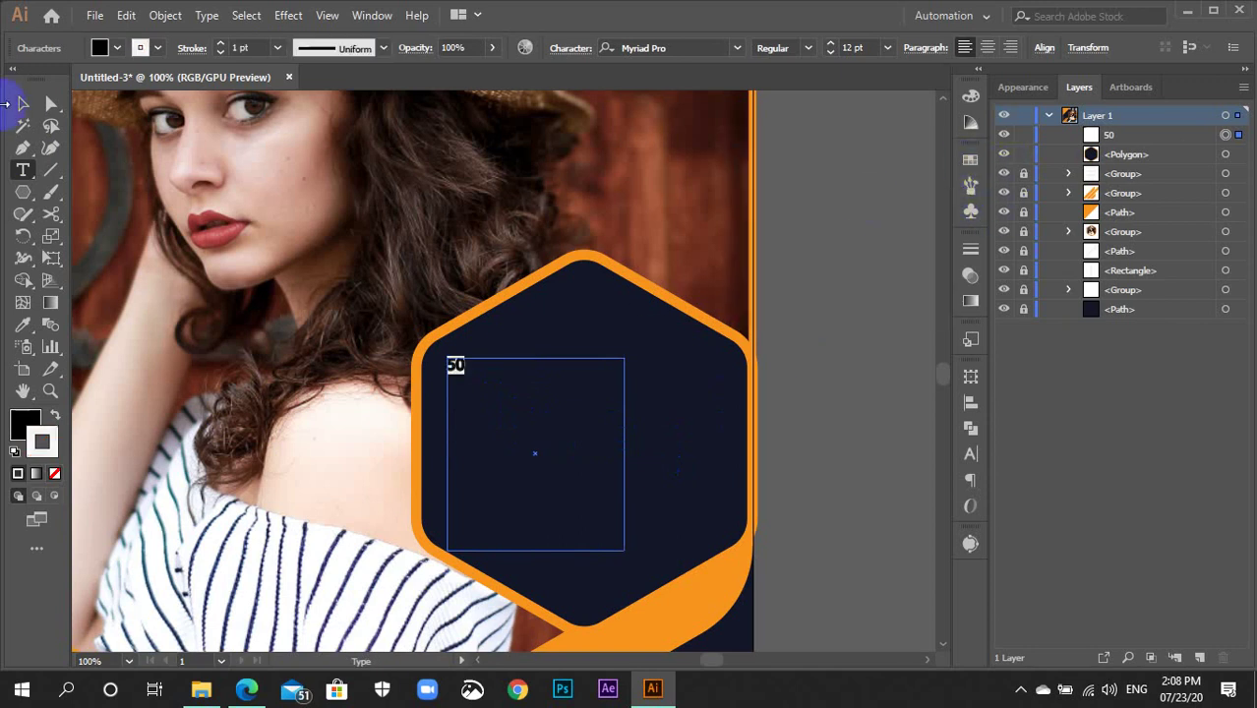
left_click(23, 104)
Make the 50 solid white-filled with no stroke
left_click(799, 454)
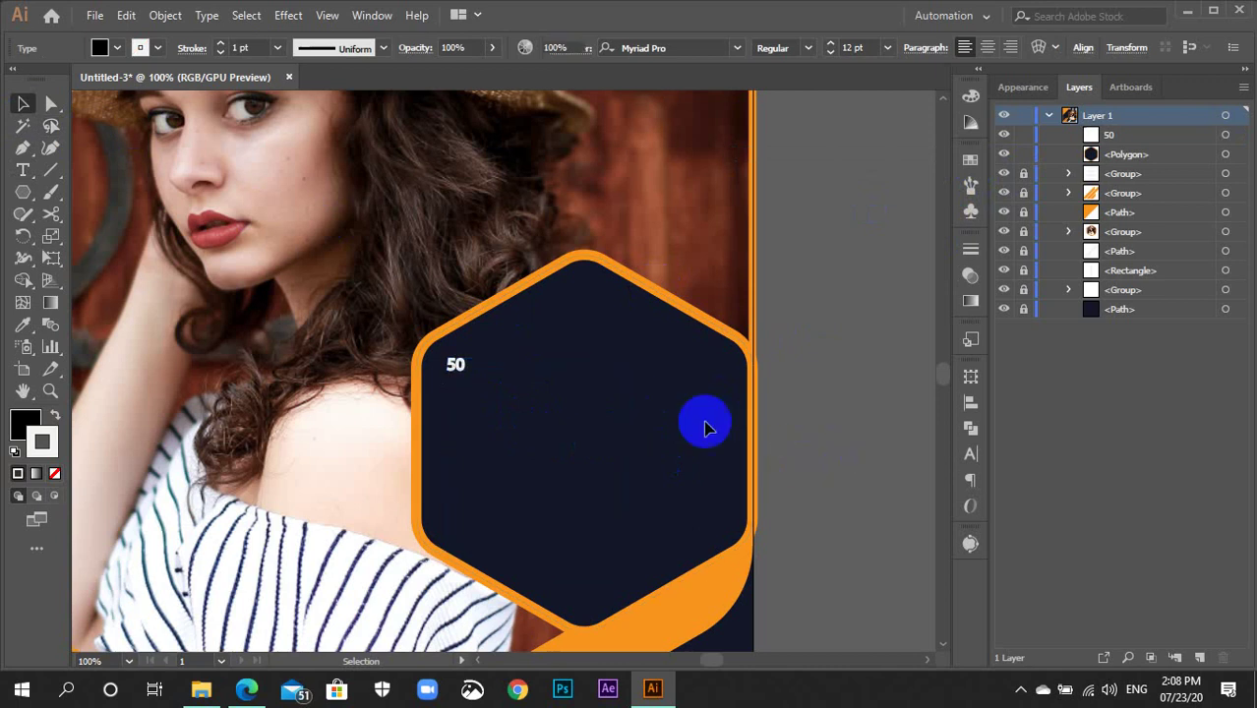
left_click(455, 366)
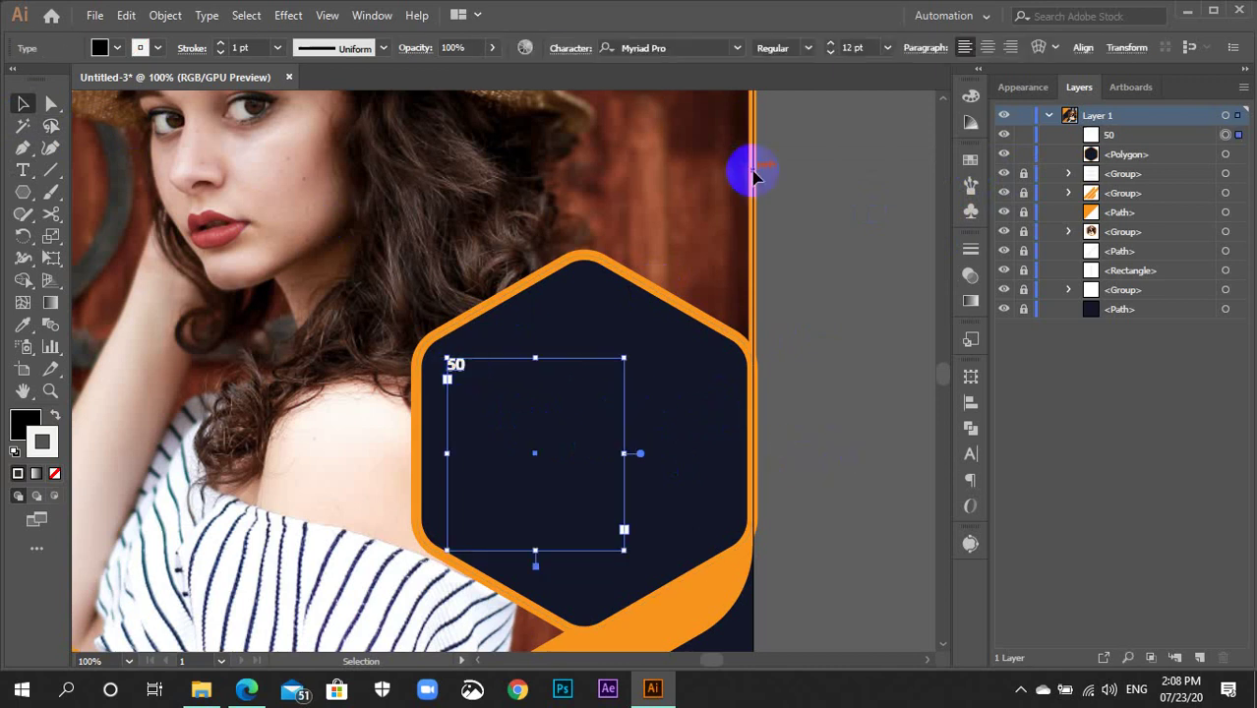
scroll(862, 47, "up", 5)
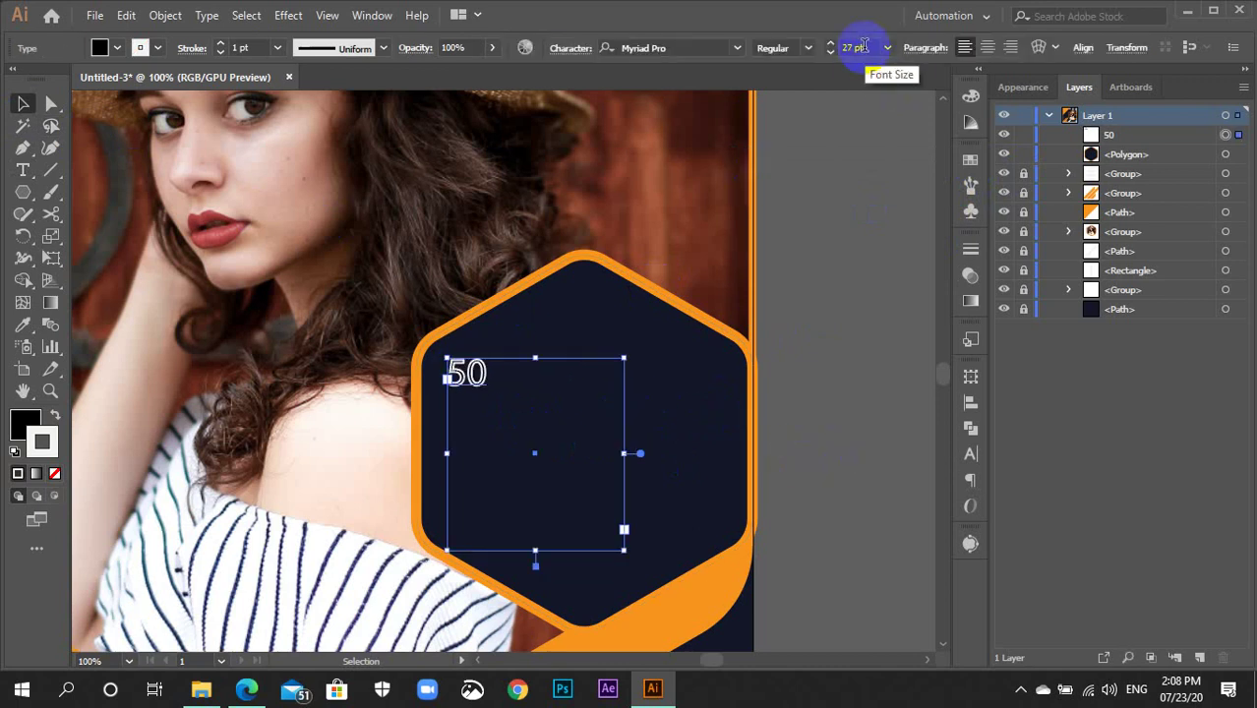
scroll(862, 47, "up", 6)
scroll(862, 46, "up", 7)
scroll(862, 46, "up", 8)
scroll(862, 46, "up", 11)
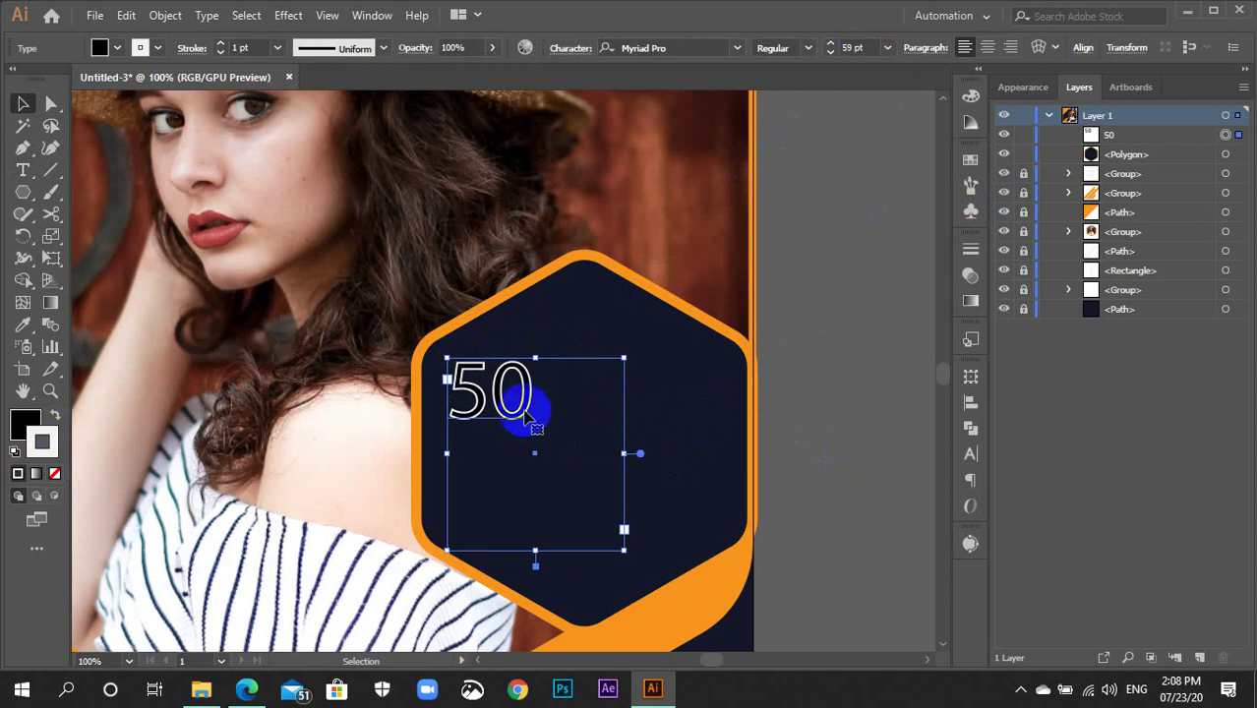
left_click(54, 417)
left_click(54, 417)
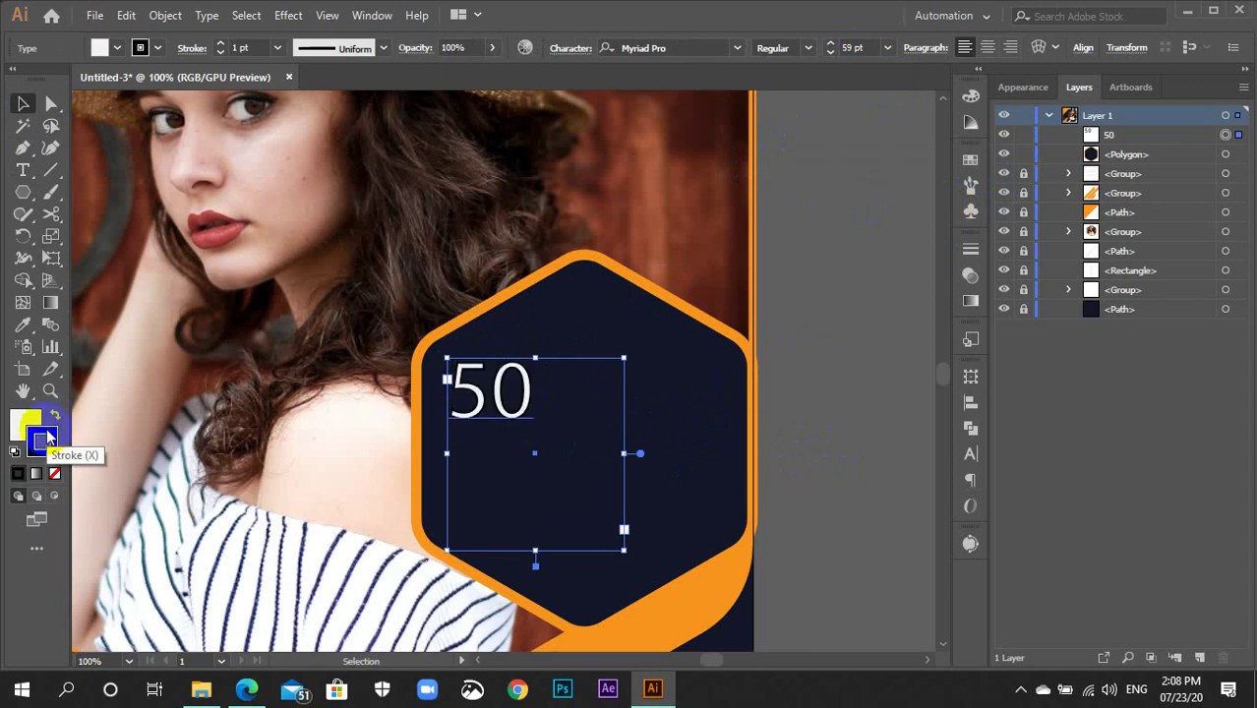
left_click(44, 444)
left_click(54, 473)
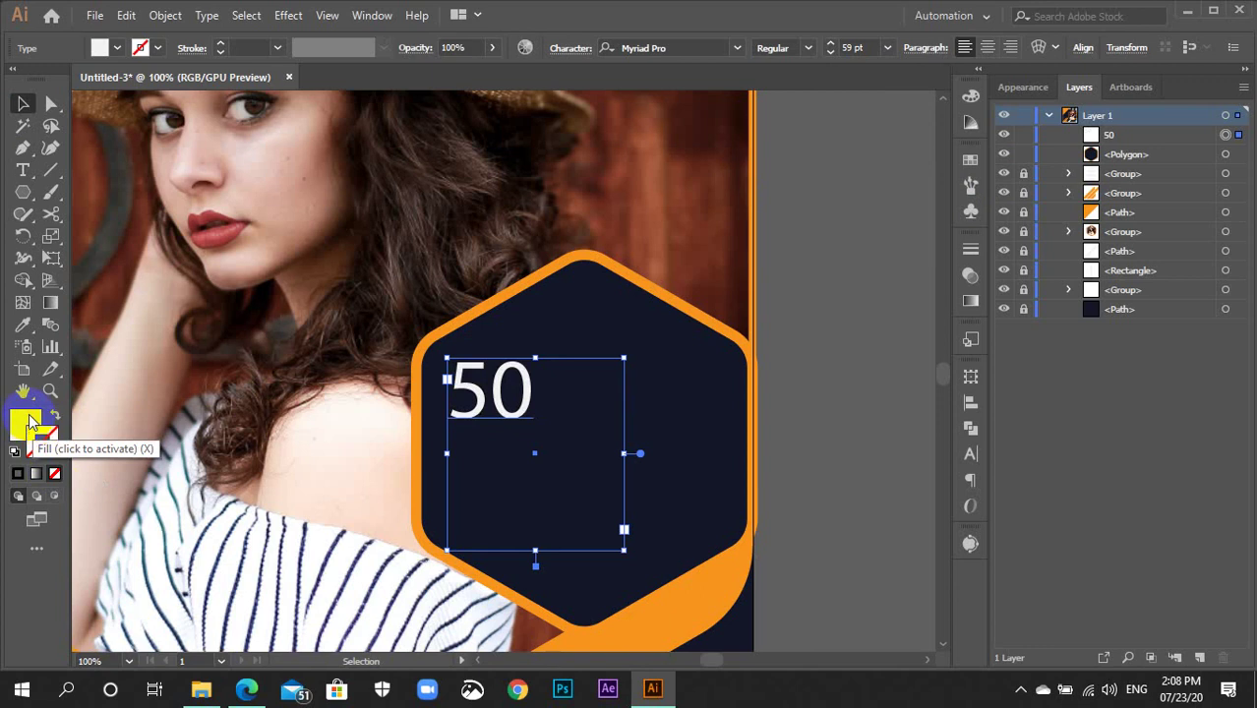
left_click(24, 421)
left_click(969, 95)
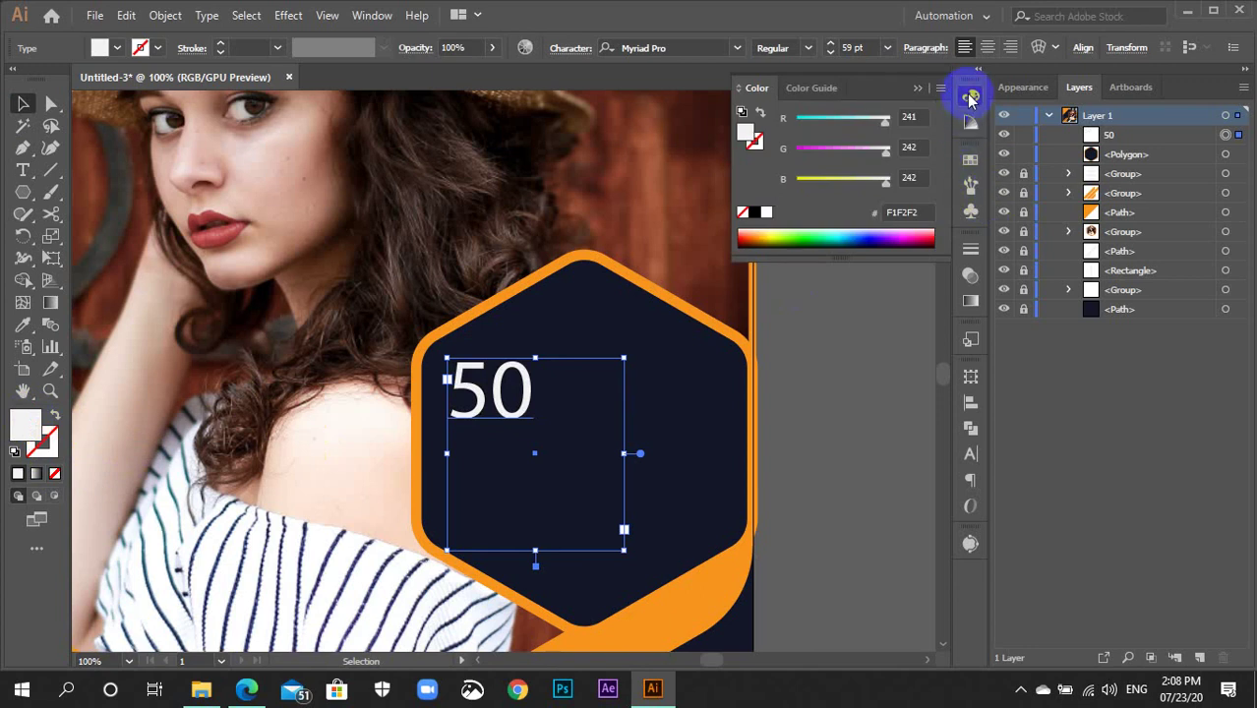
Change the 50's font to Bebas Neue Regular
left_click(854, 48)
scroll(854, 47, "up", 5)
scroll(863, 59, "up", 5)
scroll(863, 59, "up", 3)
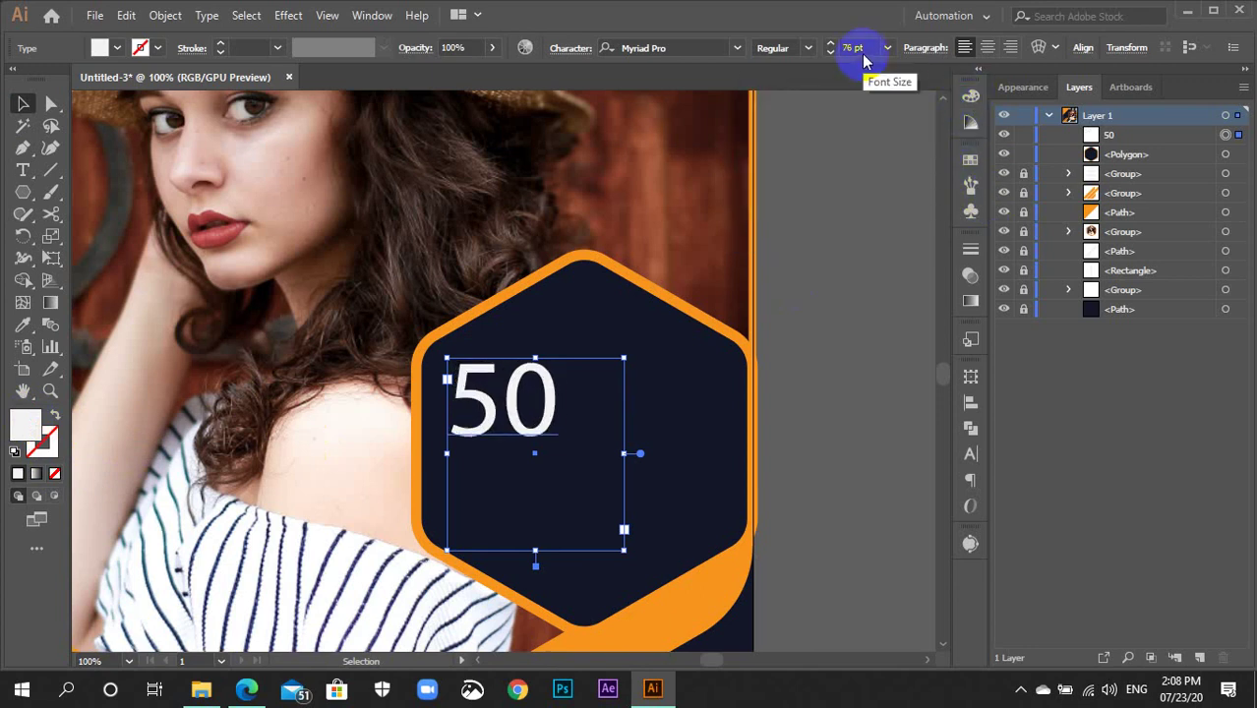
scroll(863, 59, "up", 11)
scroll(864, 59, "up", 5)
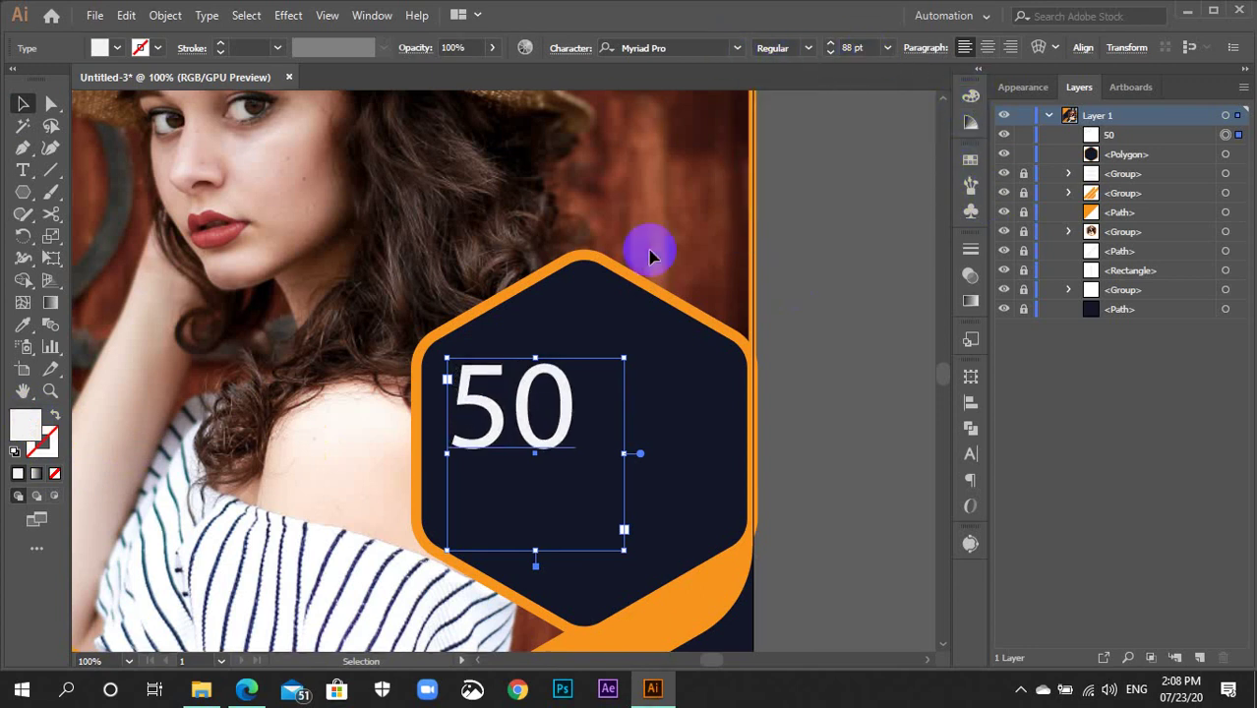
left_click(698, 46)
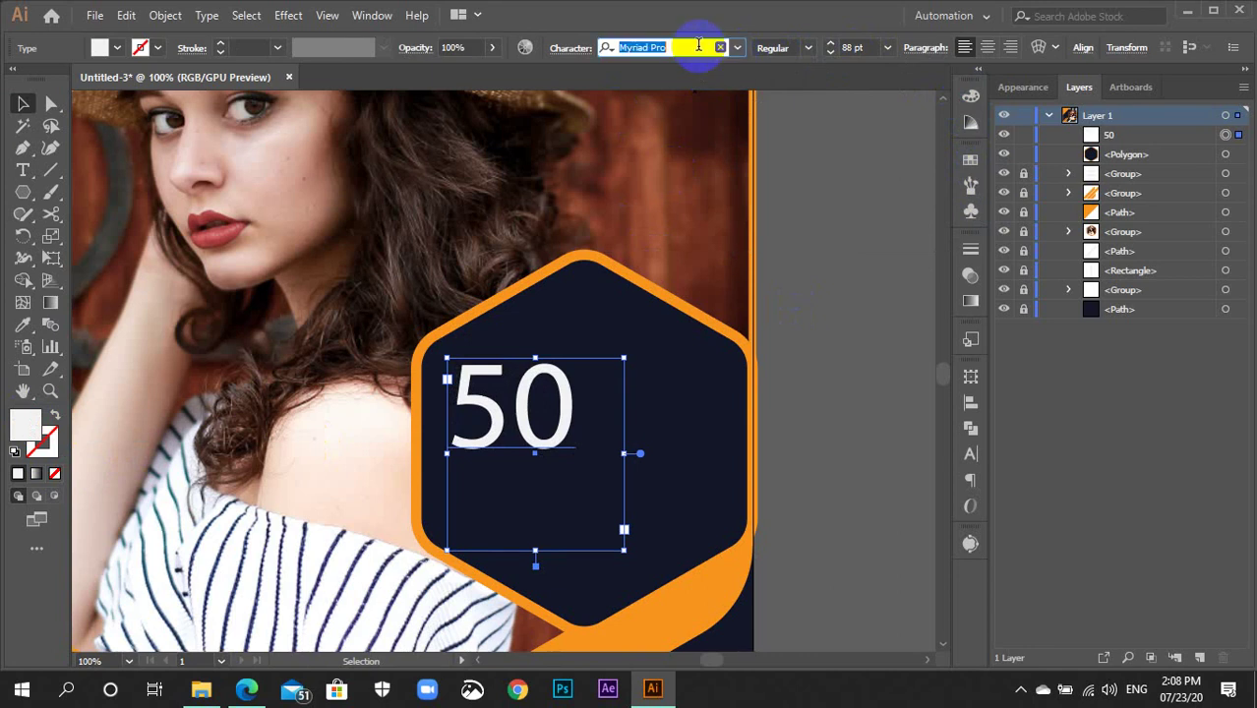
type("bebas")
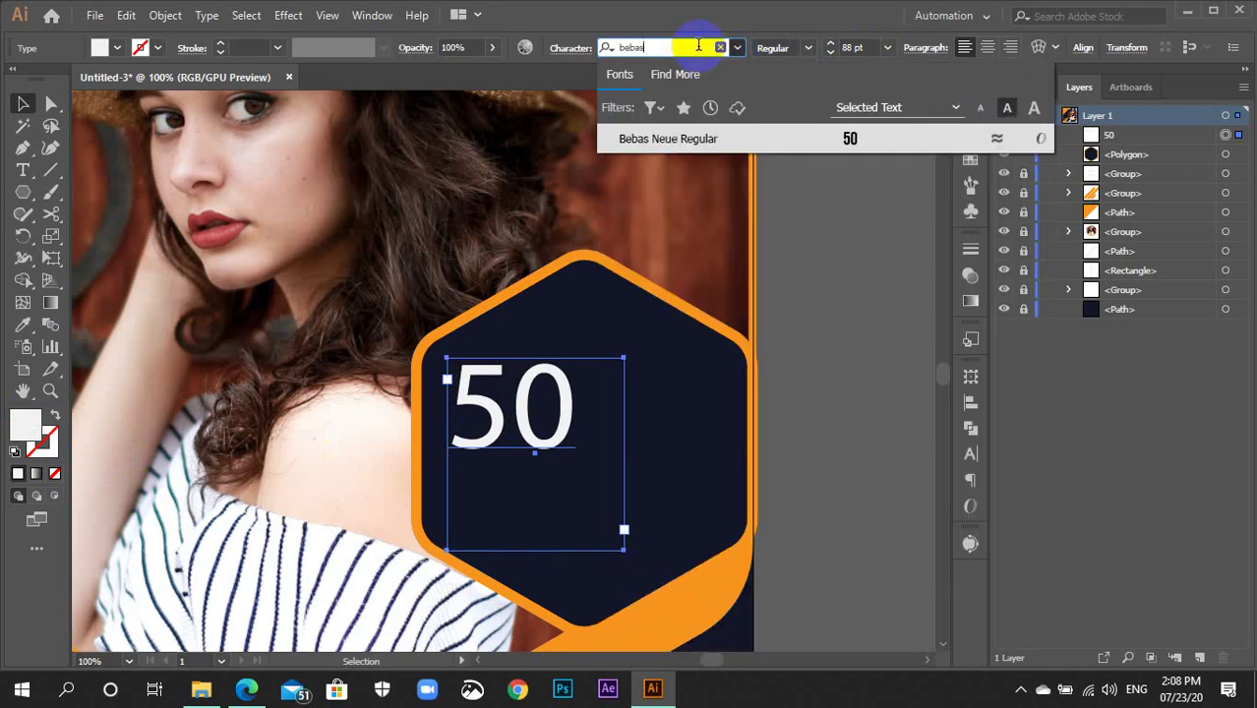
left_click(718, 139)
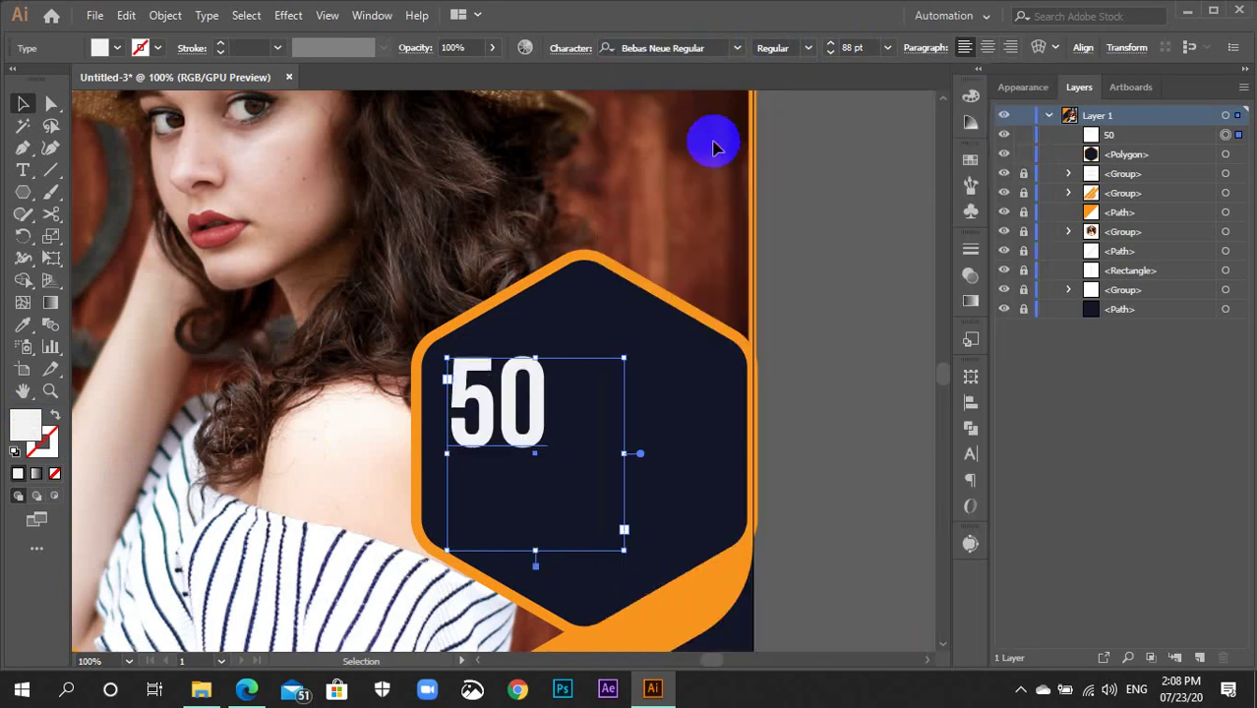
Enlarge the 50 to 162 pt and widen its text box so it fits fully
left_click(871, 45)
scroll(871, 45, "up", 5)
scroll(871, 45, "up", 6)
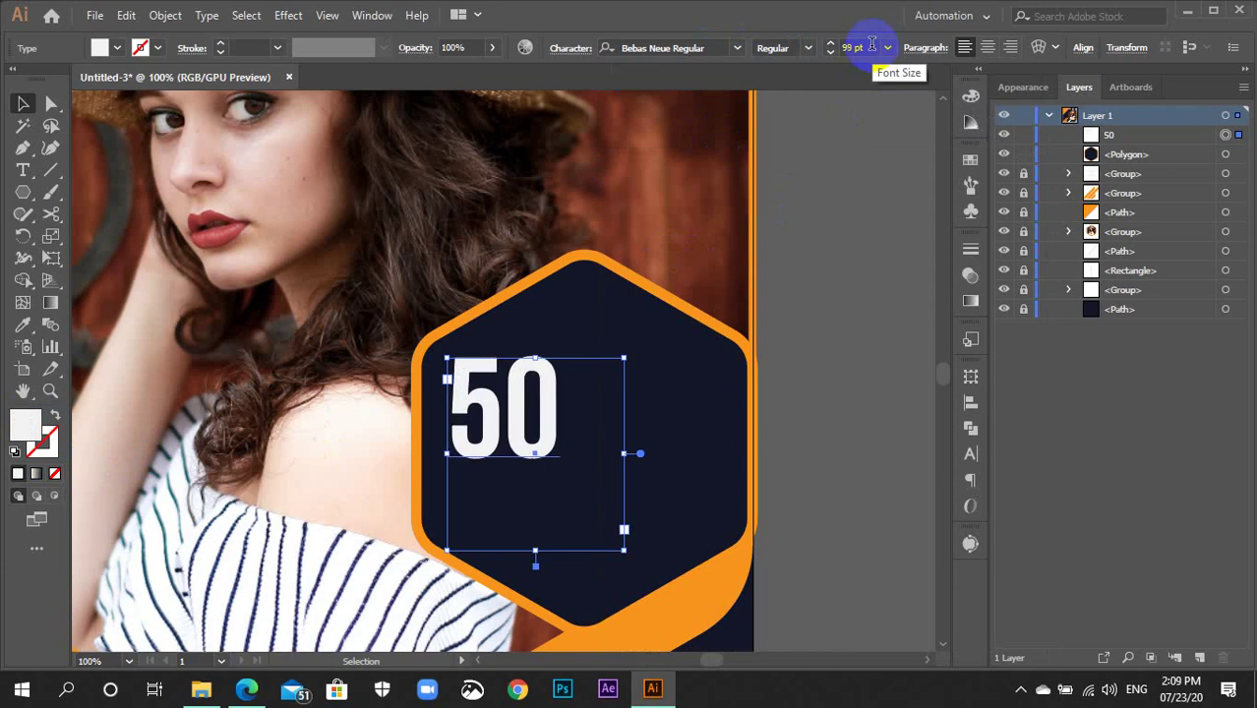
scroll(871, 45, "up", 7)
scroll(872, 46, "up", 8)
scroll(875, 47, "up", 8)
scroll(879, 48, "up", 8)
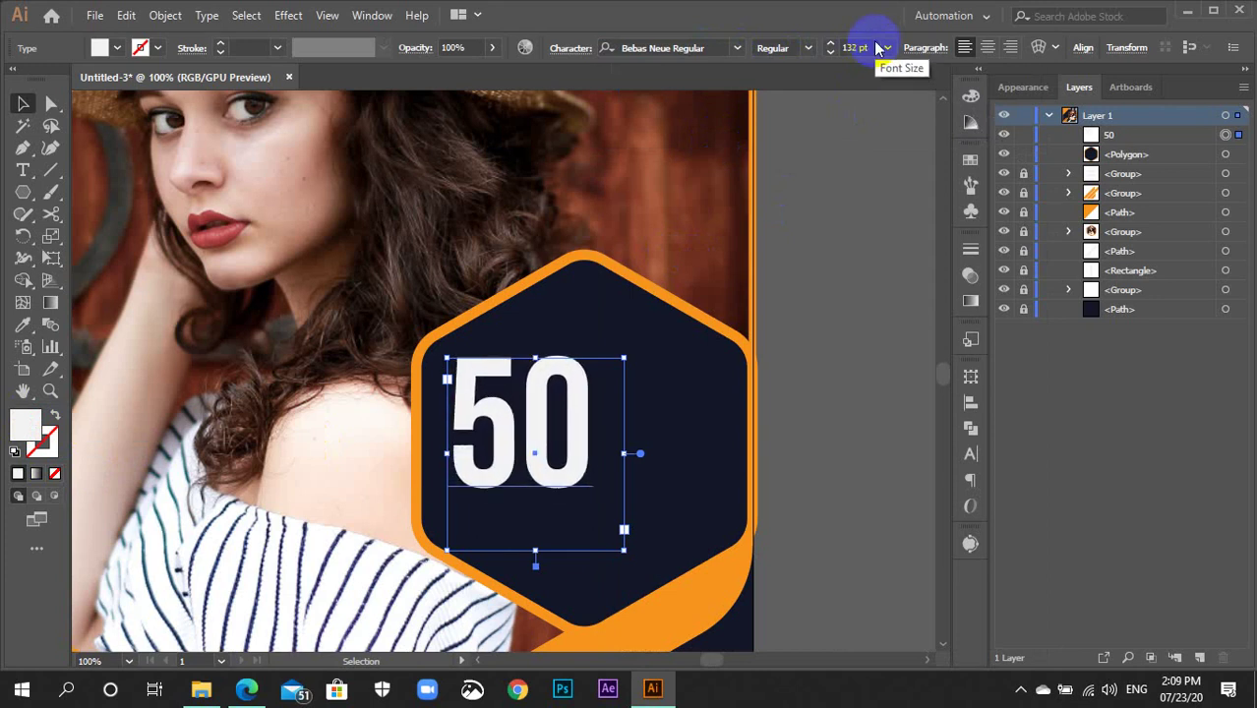
scroll(878, 47, "up", 9)
scroll(878, 47, "up", 7)
scroll(878, 47, "up", 7)
scroll(878, 47, "up", 7)
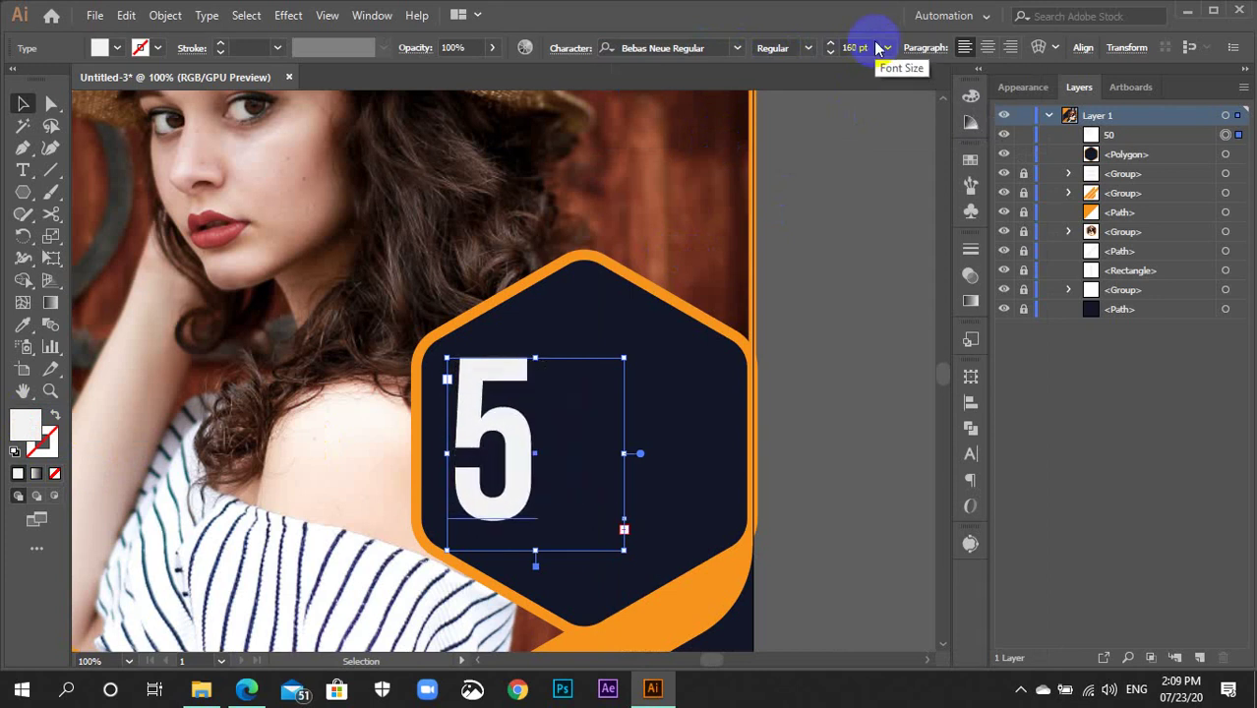
left_click_drag(639, 453, 635, 453)
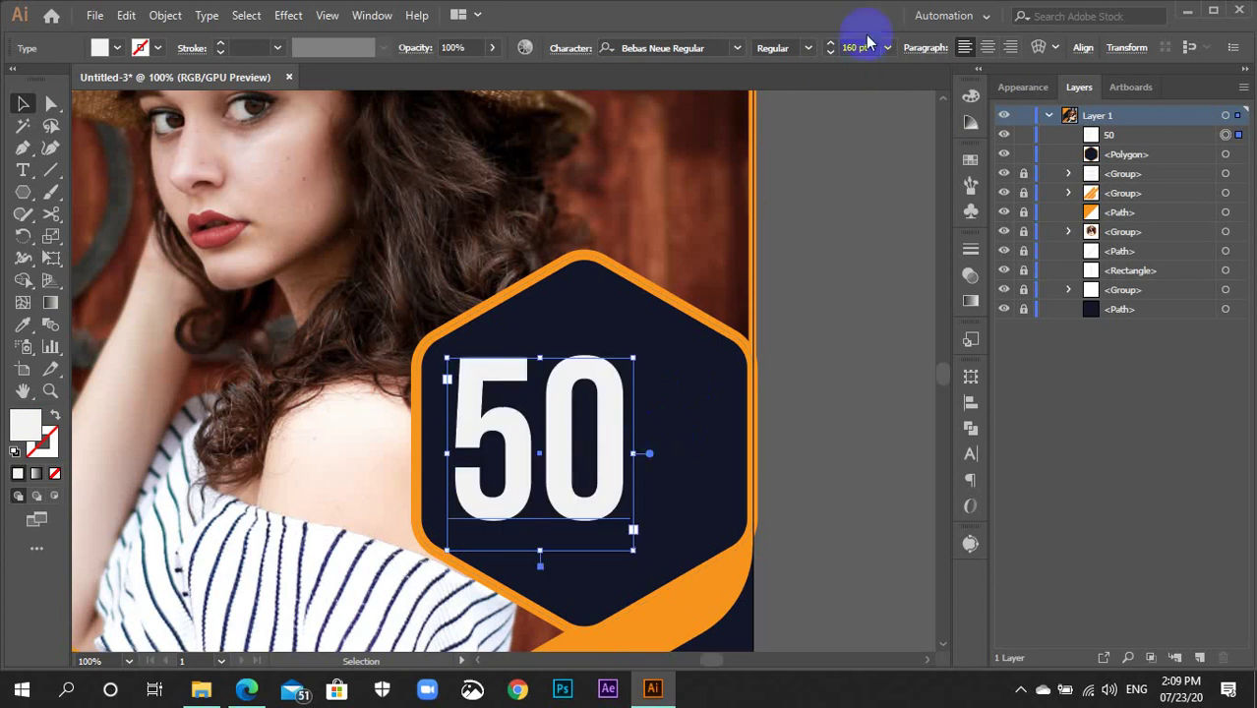
scroll(863, 46, "up", 1)
scroll(863, 47, "down", 3)
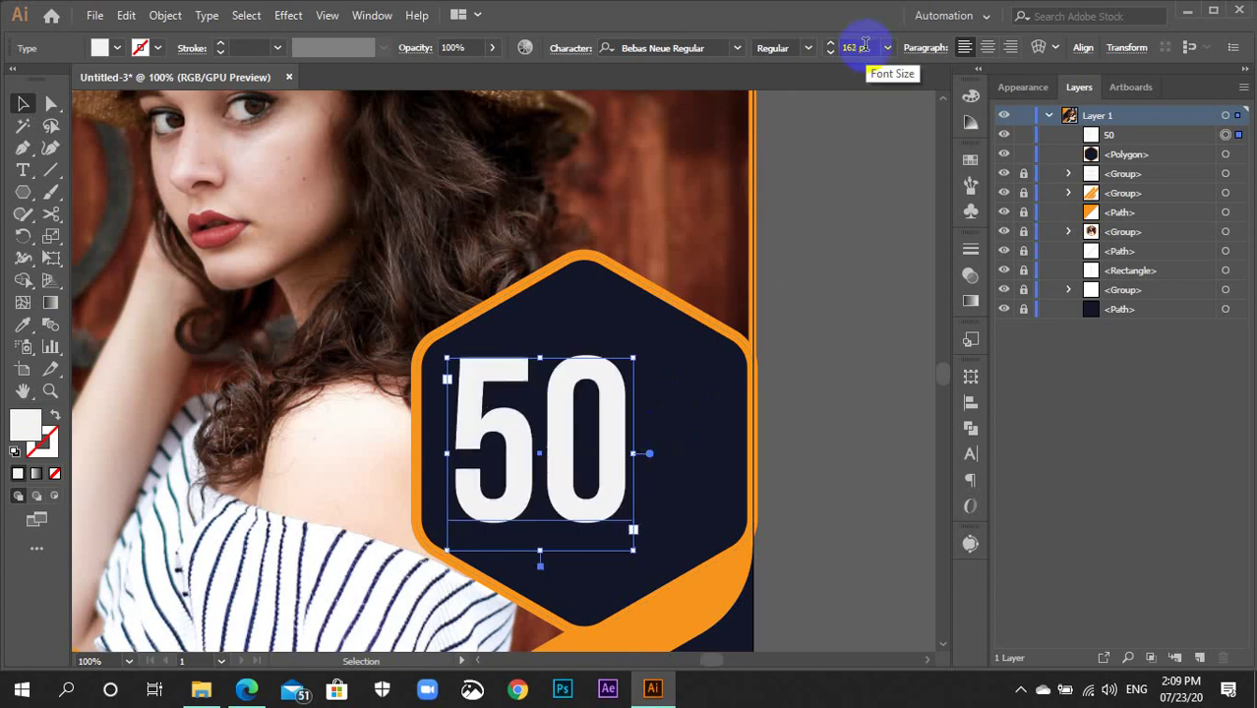
scroll(765, 416, "down", 2)
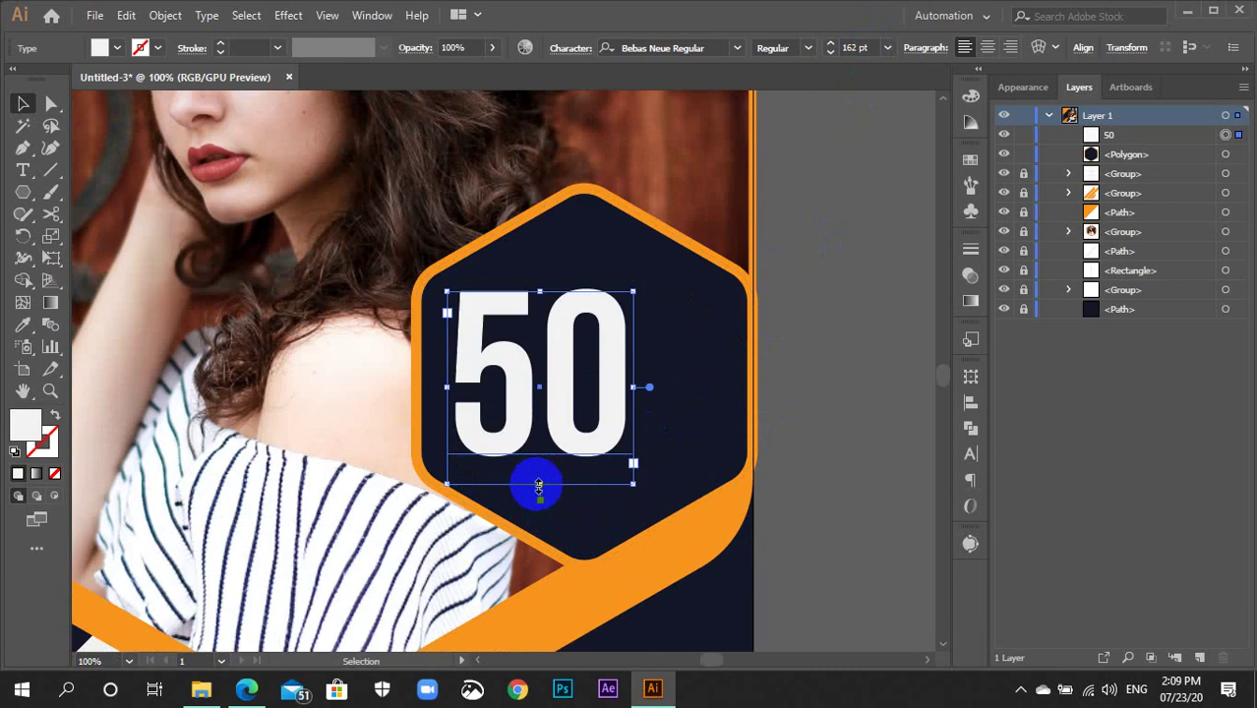
Alt-drag a duplicate of the 50 to sit beside the original
left_click_drag(541, 474, 548, 445)
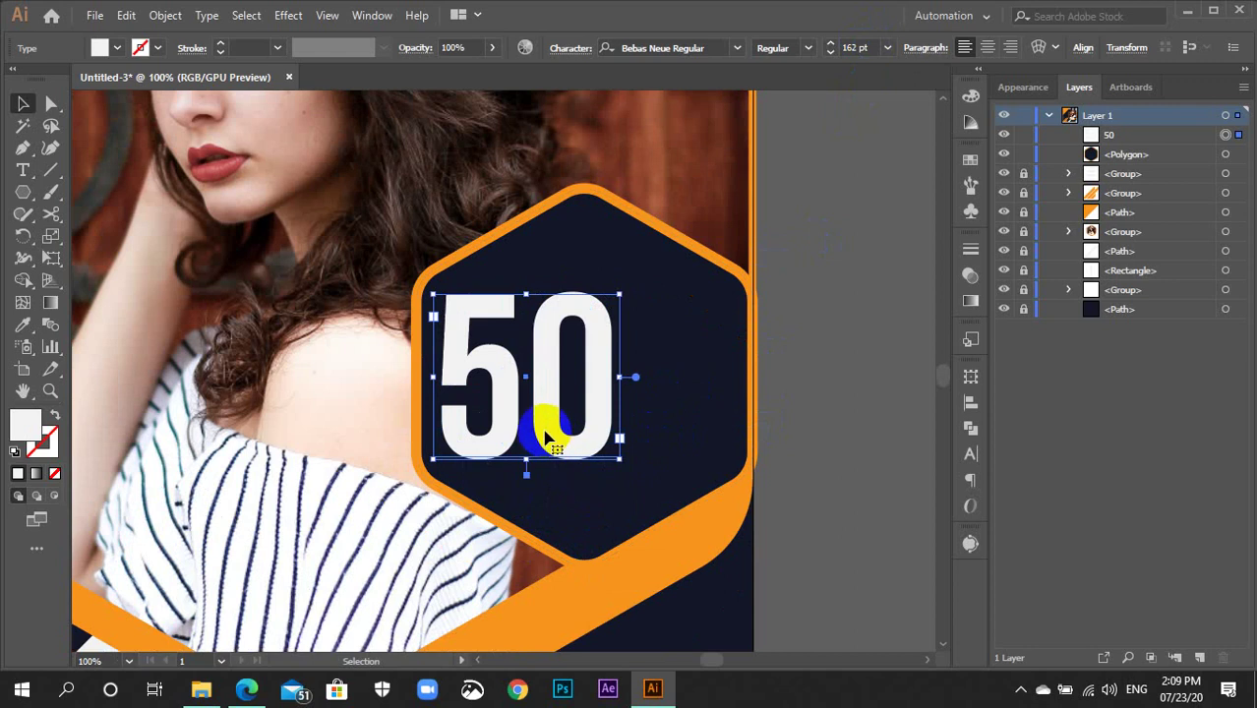
left_click_drag(551, 428, 736, 425)
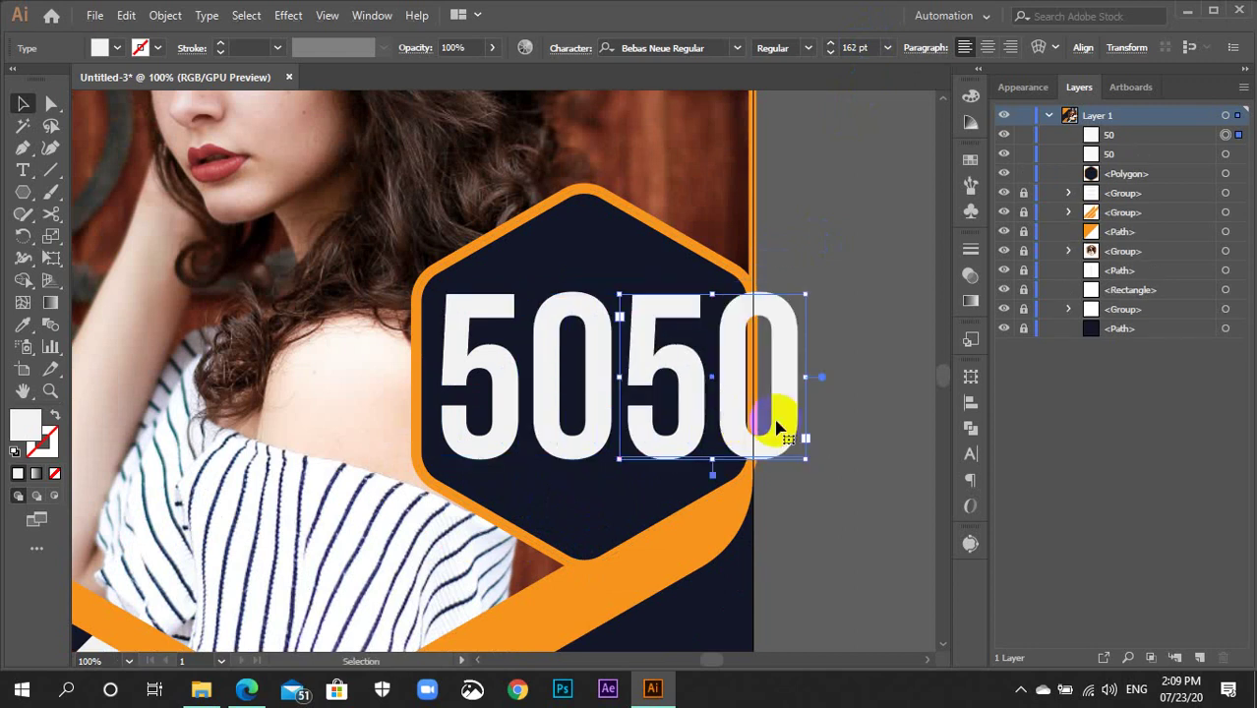
key("t")
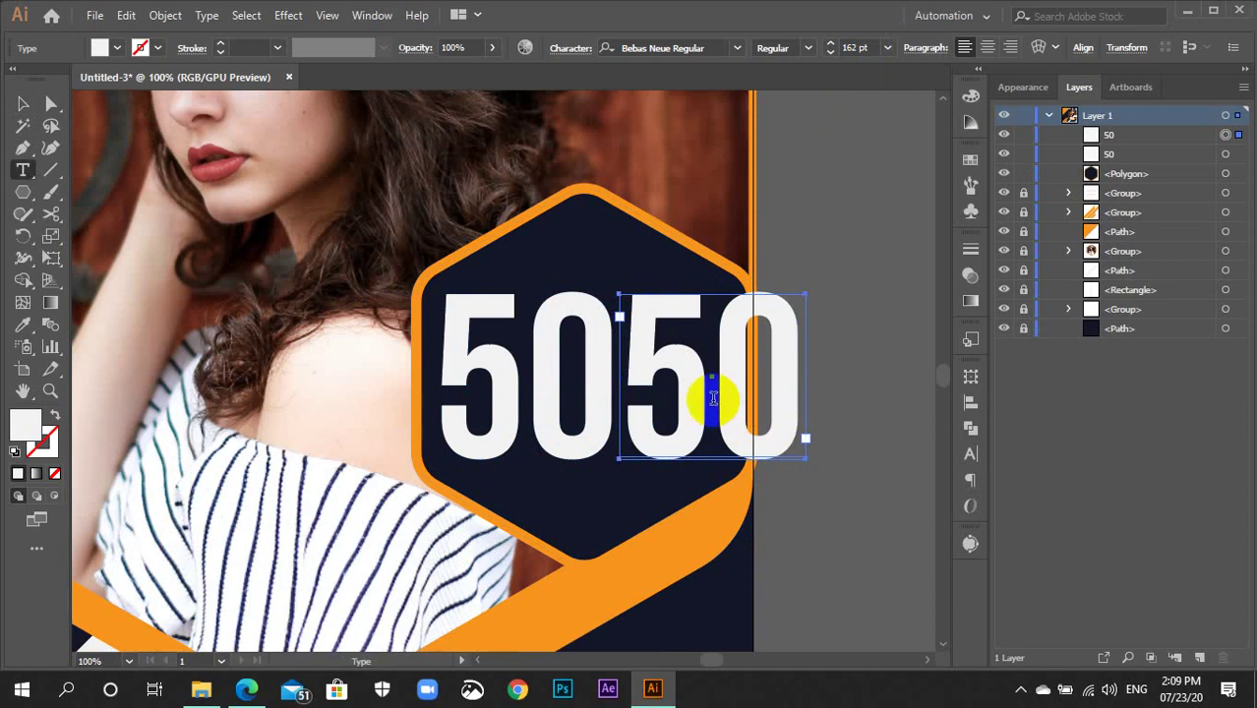
Reduce the copied 50 to 66 pt and delete its characters, leaving an empty frame
double_click(722, 432)
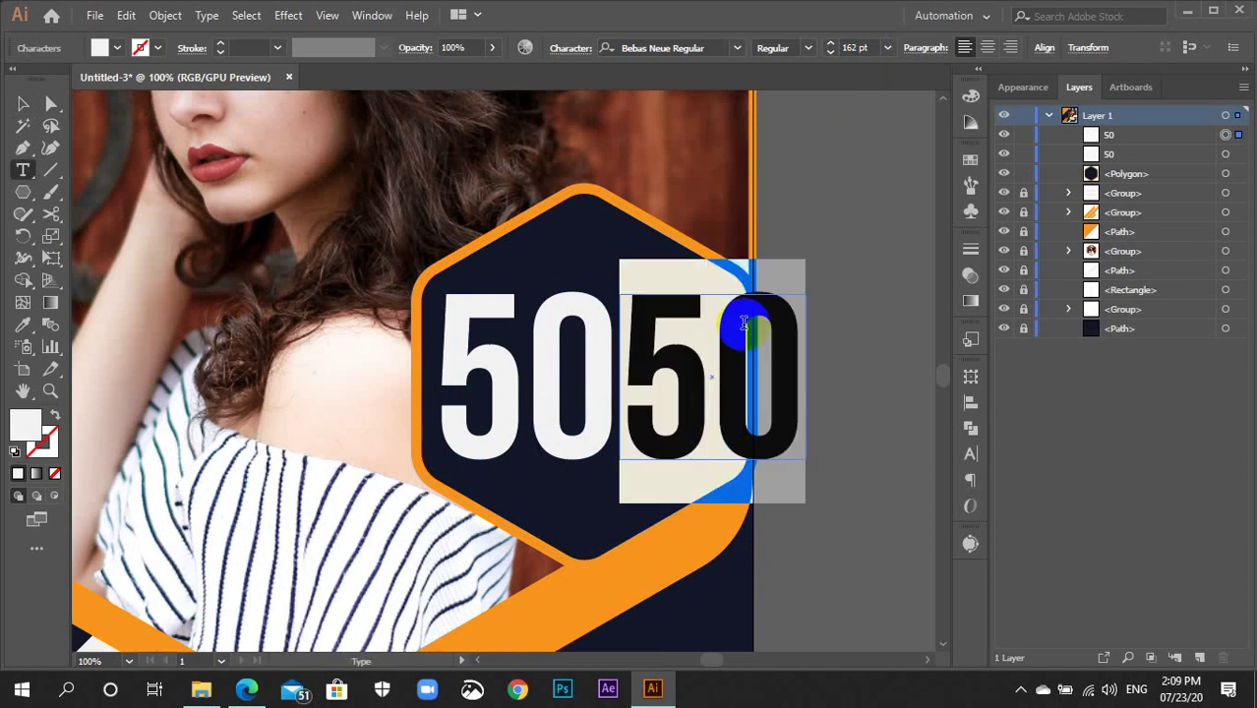
left_click(870, 46)
scroll(870, 46, "down", 8)
scroll(871, 46, "down", 8)
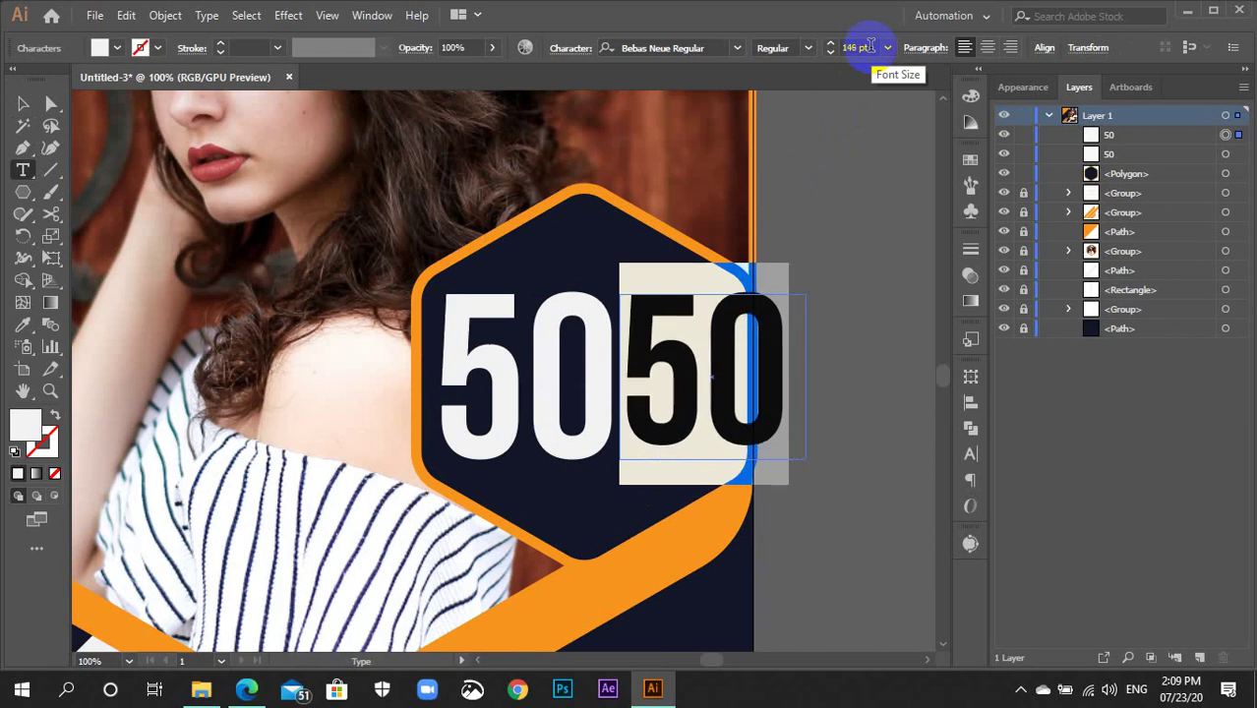
scroll(870, 46, "down", 10)
scroll(870, 47, "down", 8)
scroll(870, 46, "down", 10)
scroll(870, 46, "down", 10)
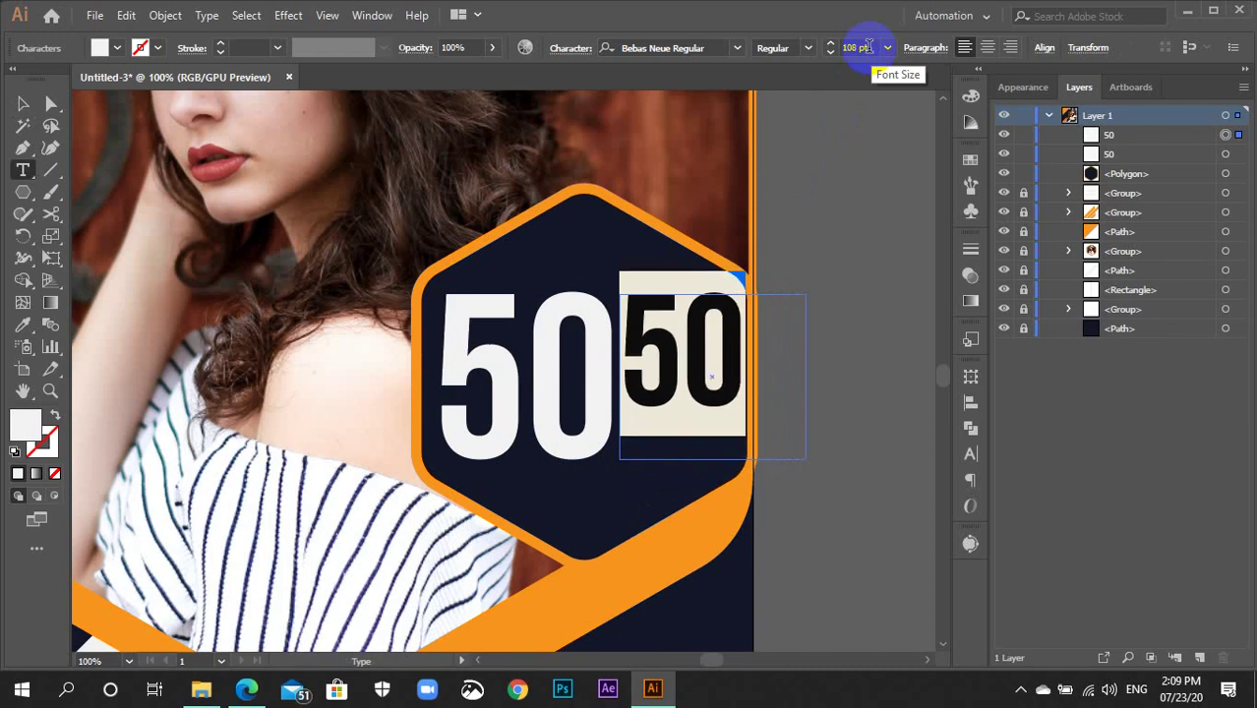
scroll(869, 47, "down", 9)
scroll(869, 46, "down", 9)
scroll(870, 46, "down", 9)
scroll(869, 47, "down", 9)
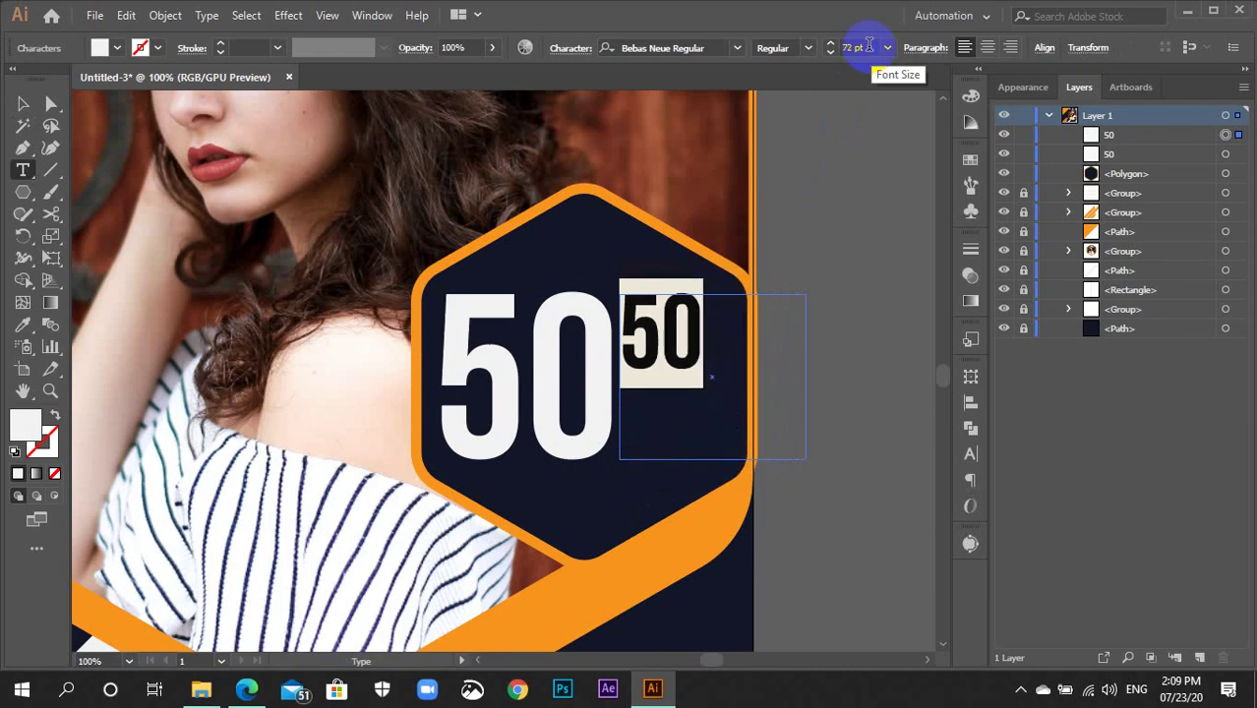
scroll(869, 46, "down", 3)
scroll(869, 46, "down", 3)
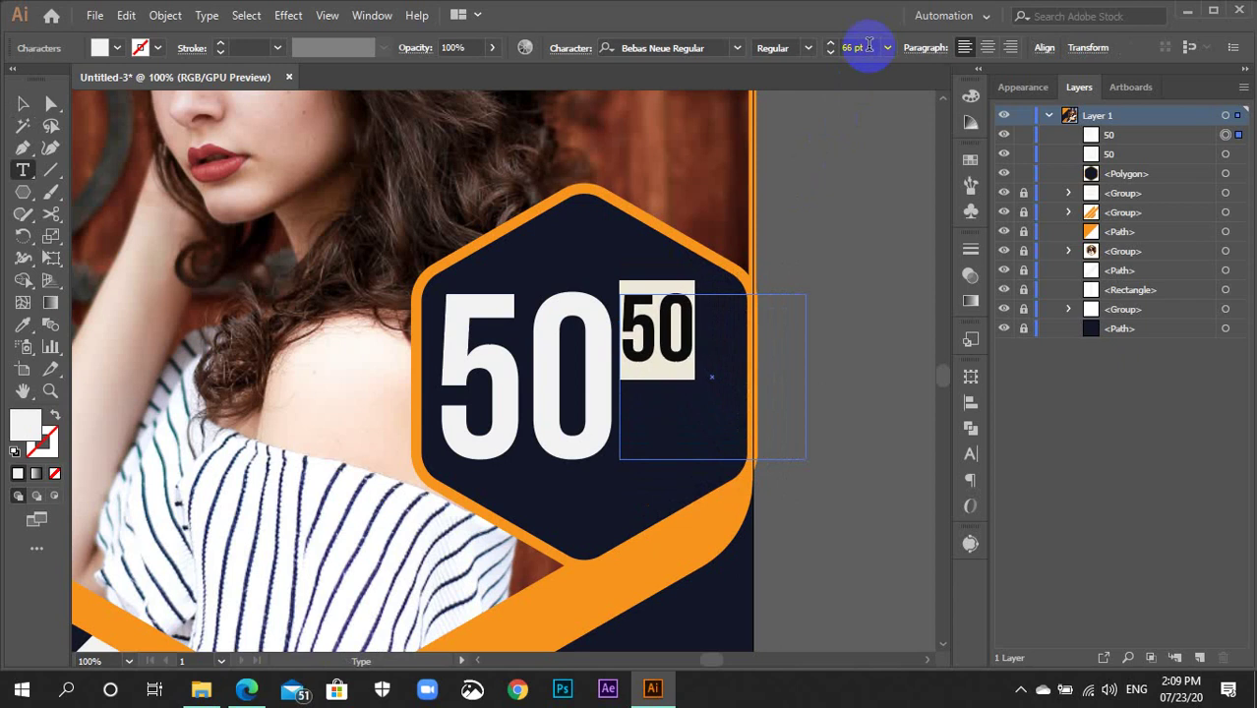
key("BackSpace")
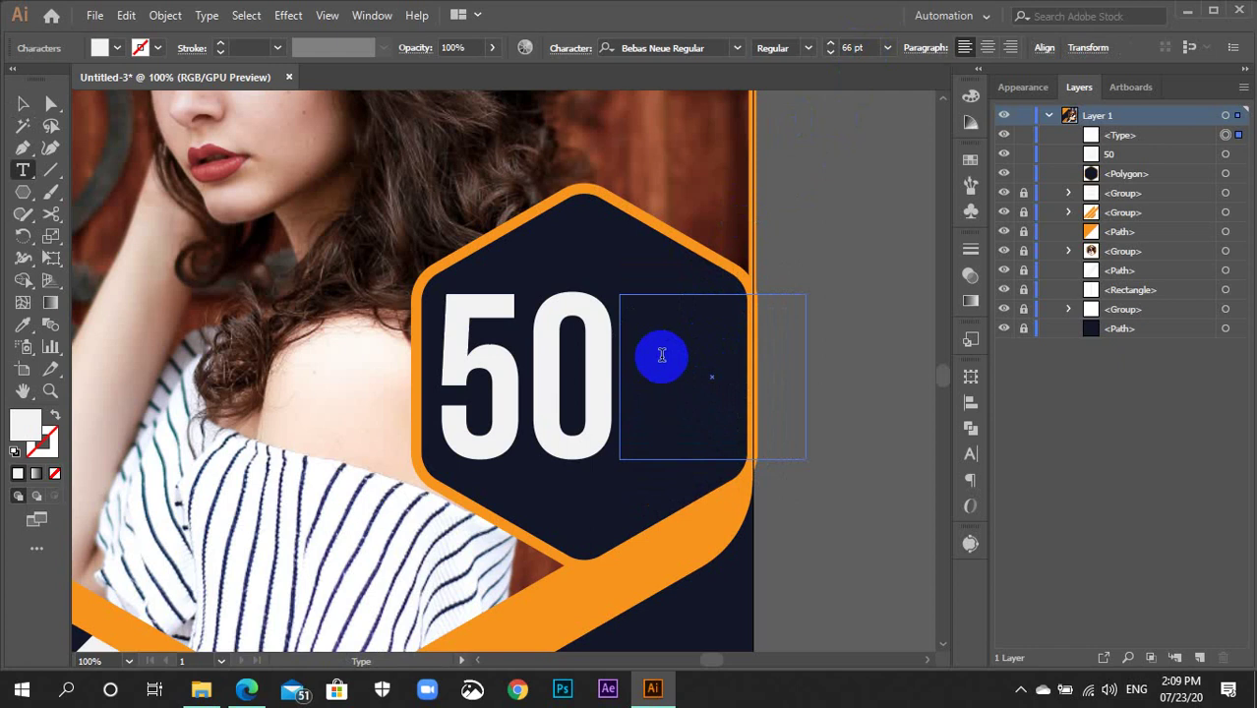
Type % and OFF on two lines in the empty frame, trying tighter line spacing
type("%")
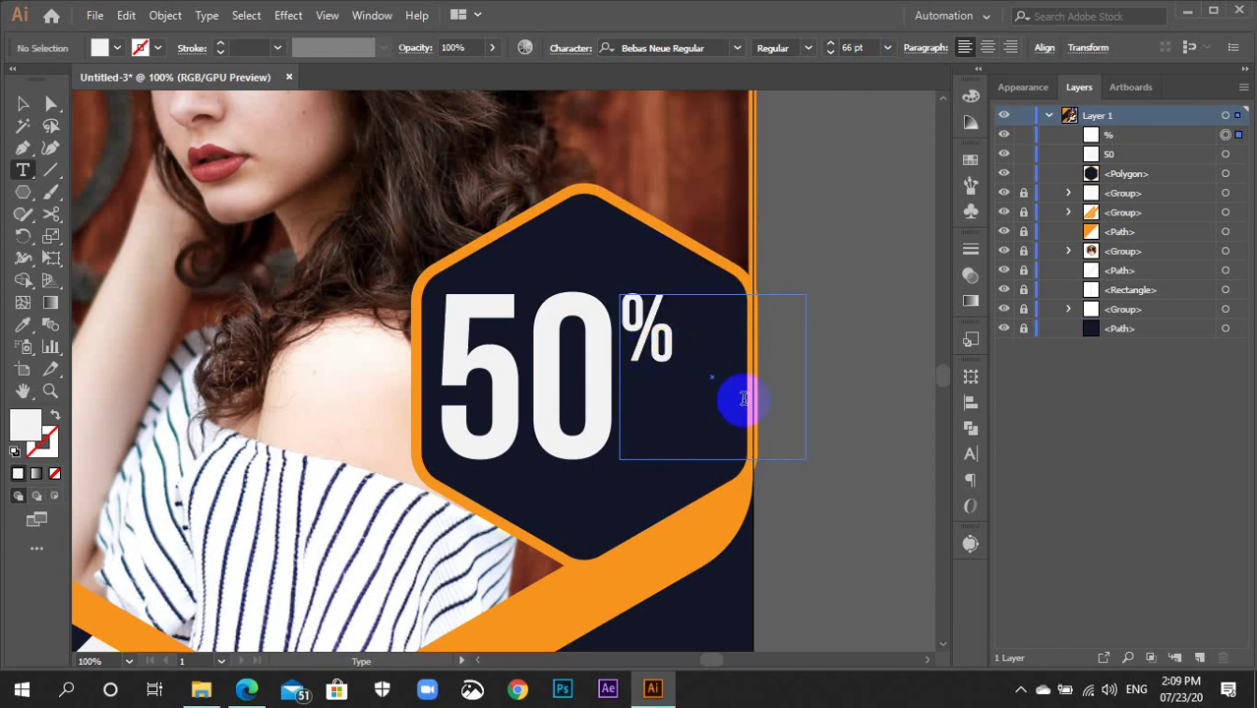
left_click(970, 457)
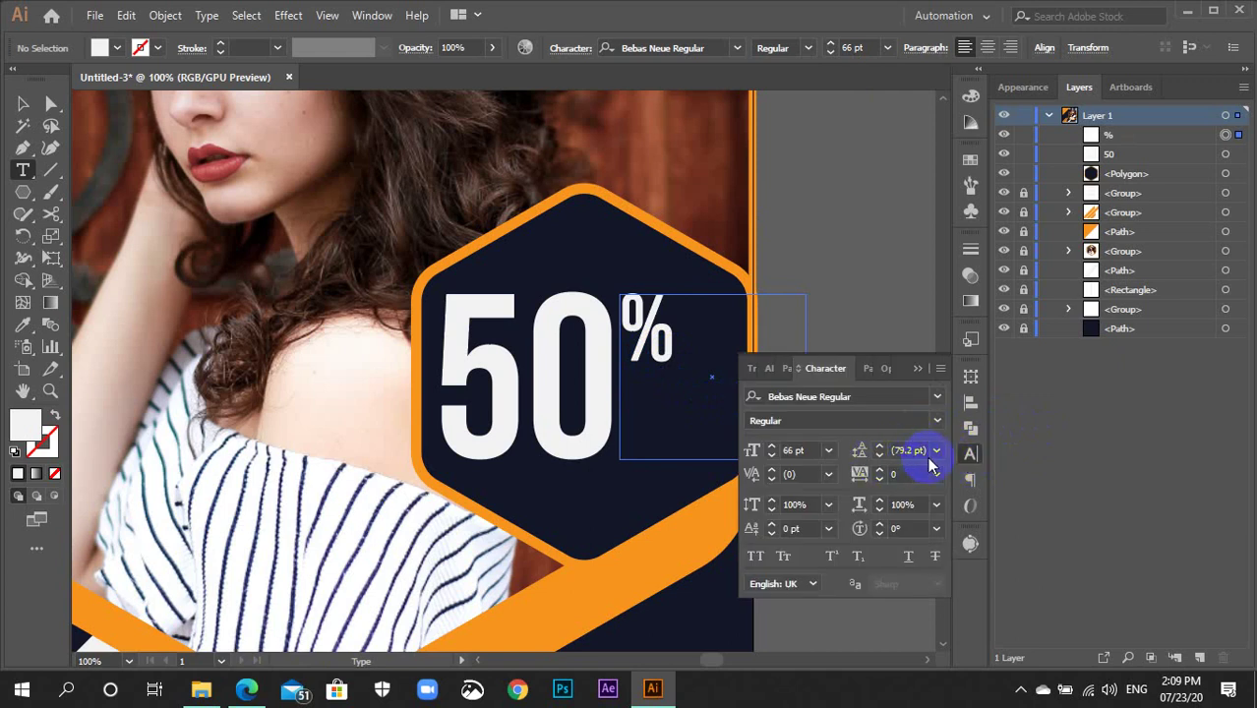
left_click(939, 451)
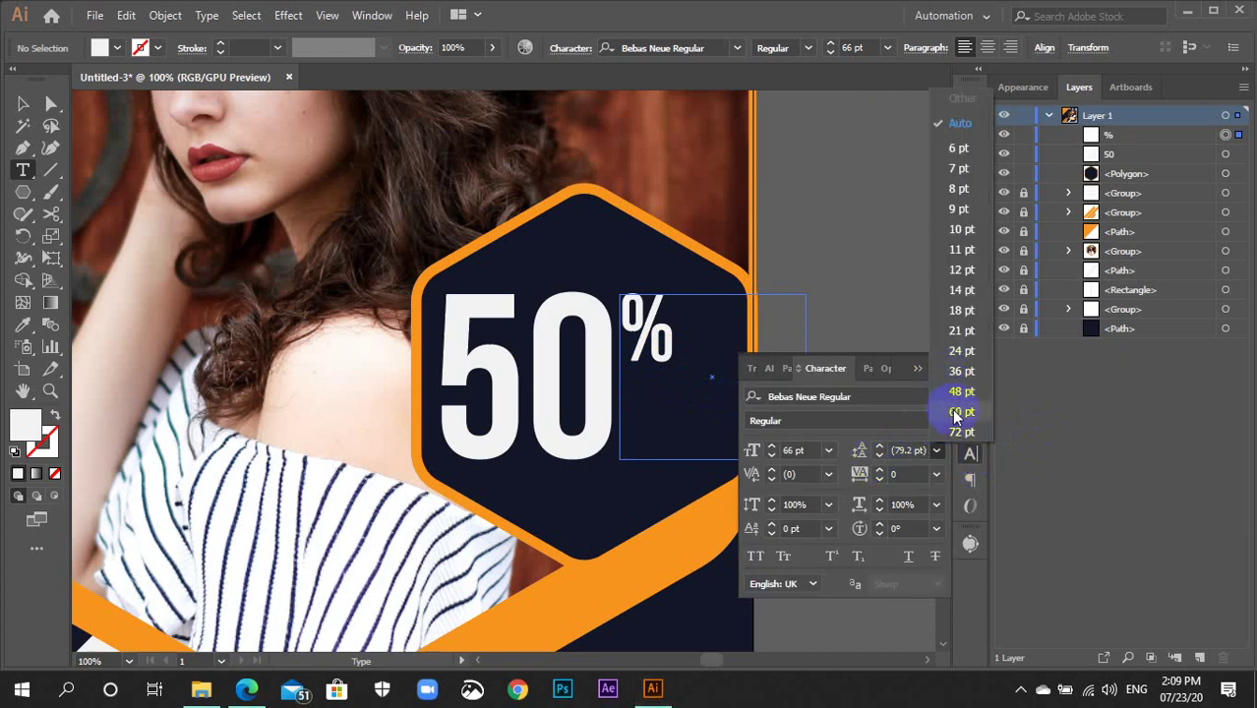
left_click(956, 413)
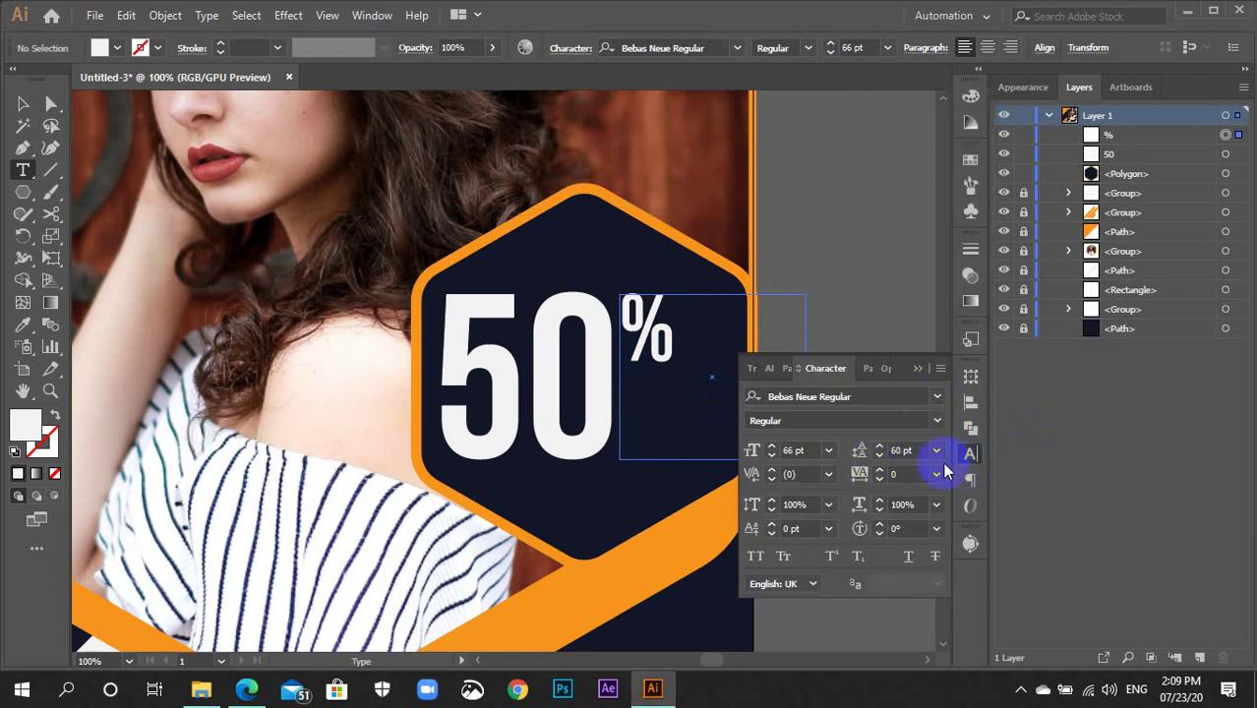
left_click(909, 452)
type("49")
key("Return")
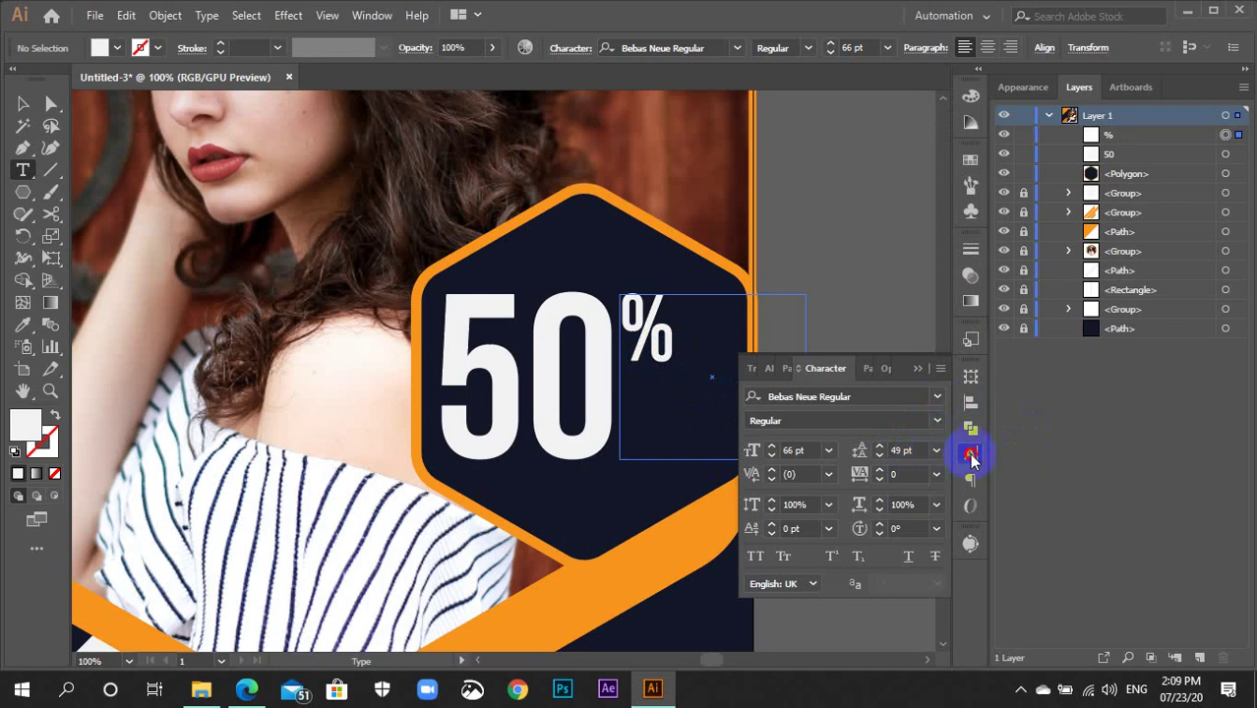
left_click(971, 456)
left_click(671, 416)
type("0")
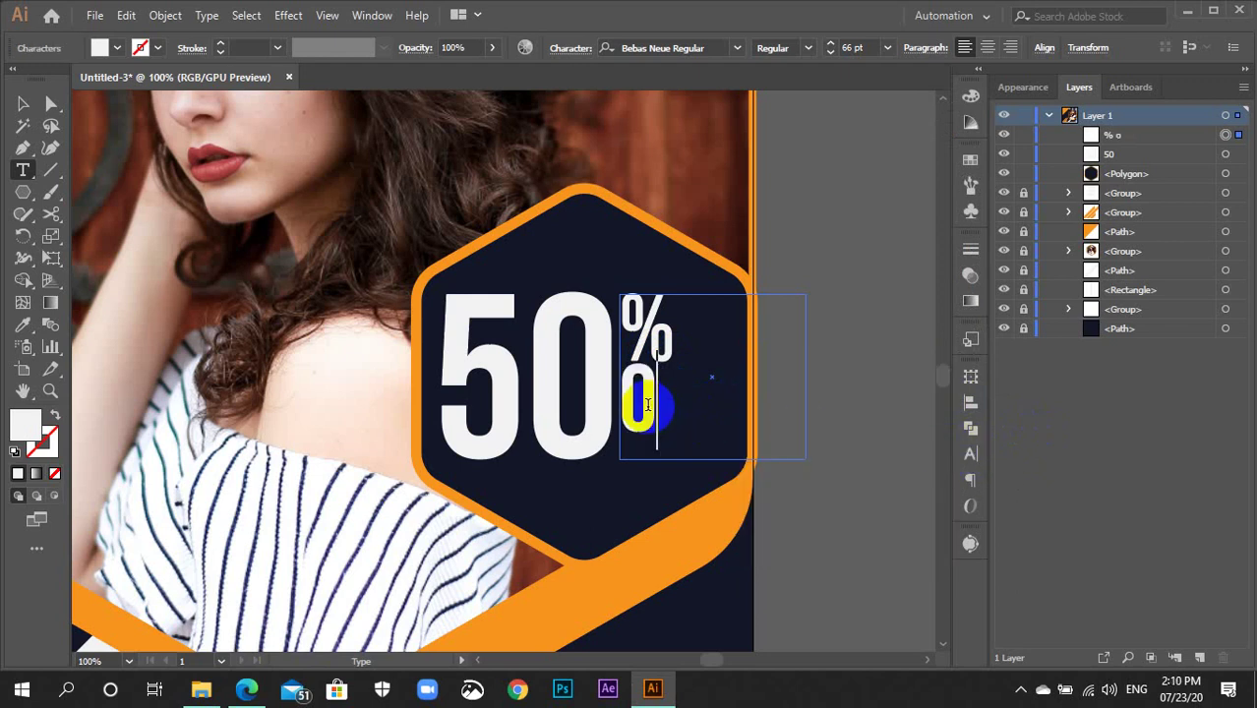
type("FF")
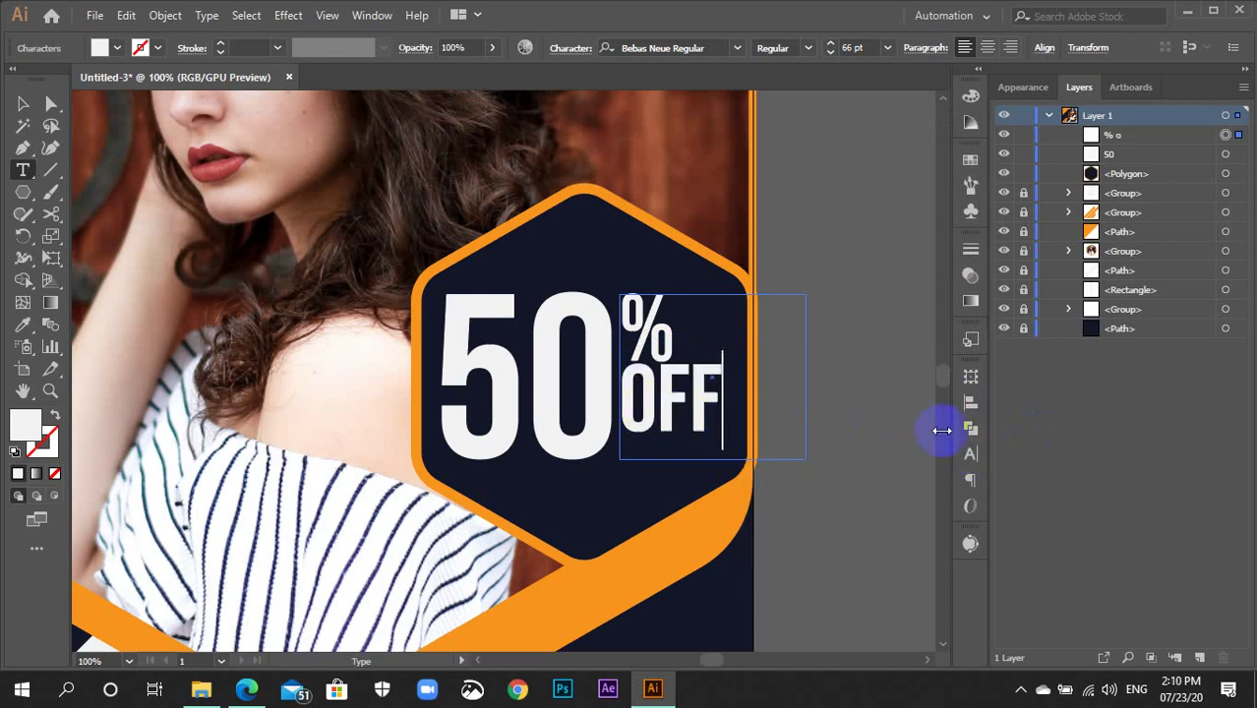
Set the whole % OFF text to 76 pt with 60 pt leading
left_click(22, 103)
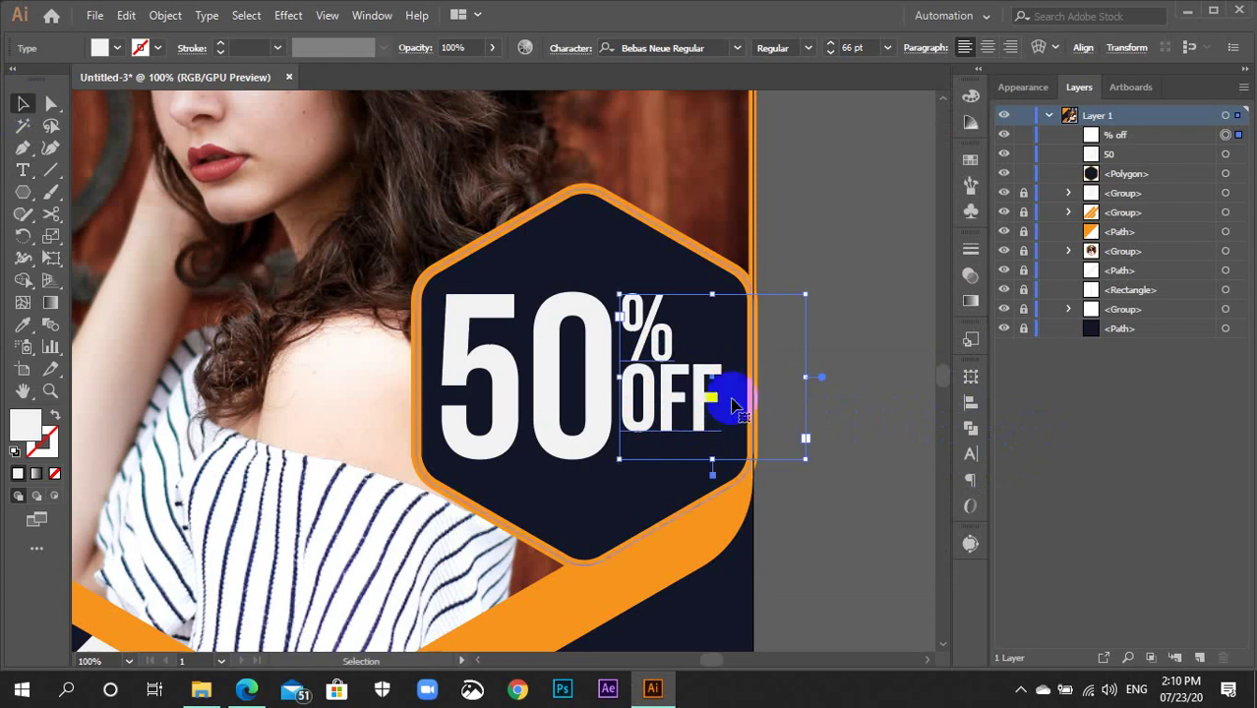
left_click(969, 453)
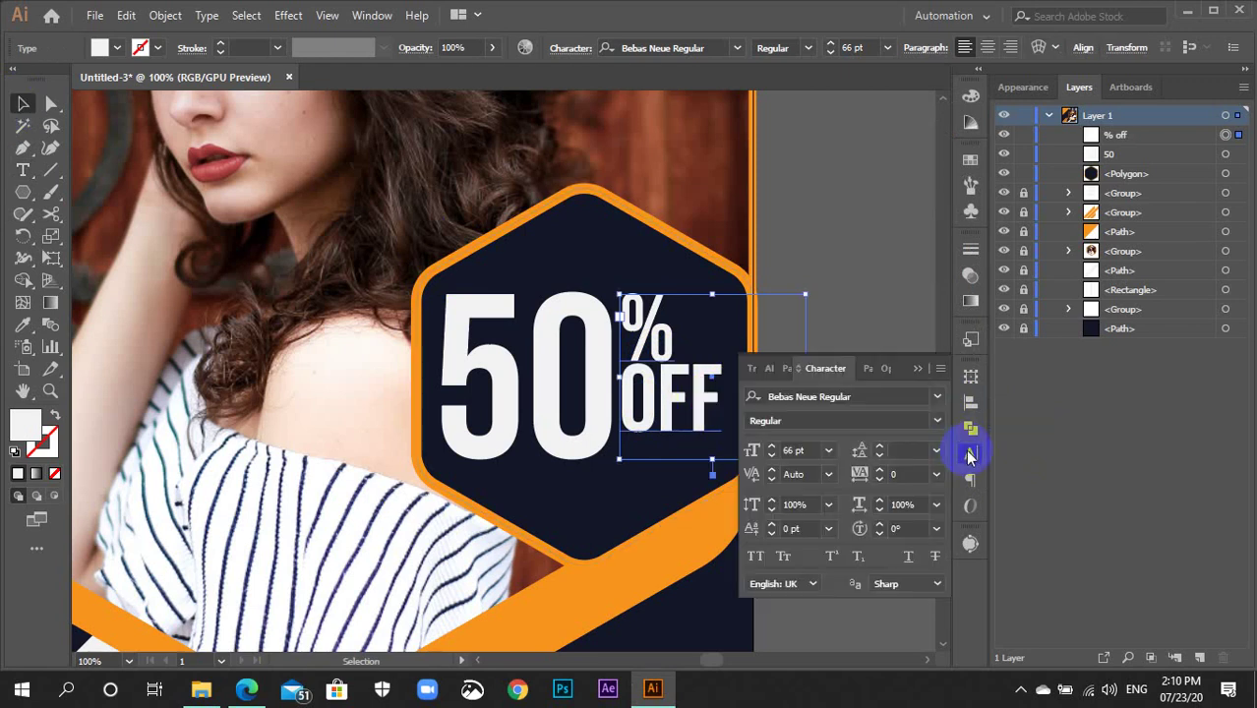
left_click(903, 451)
type("52")
key("Return")
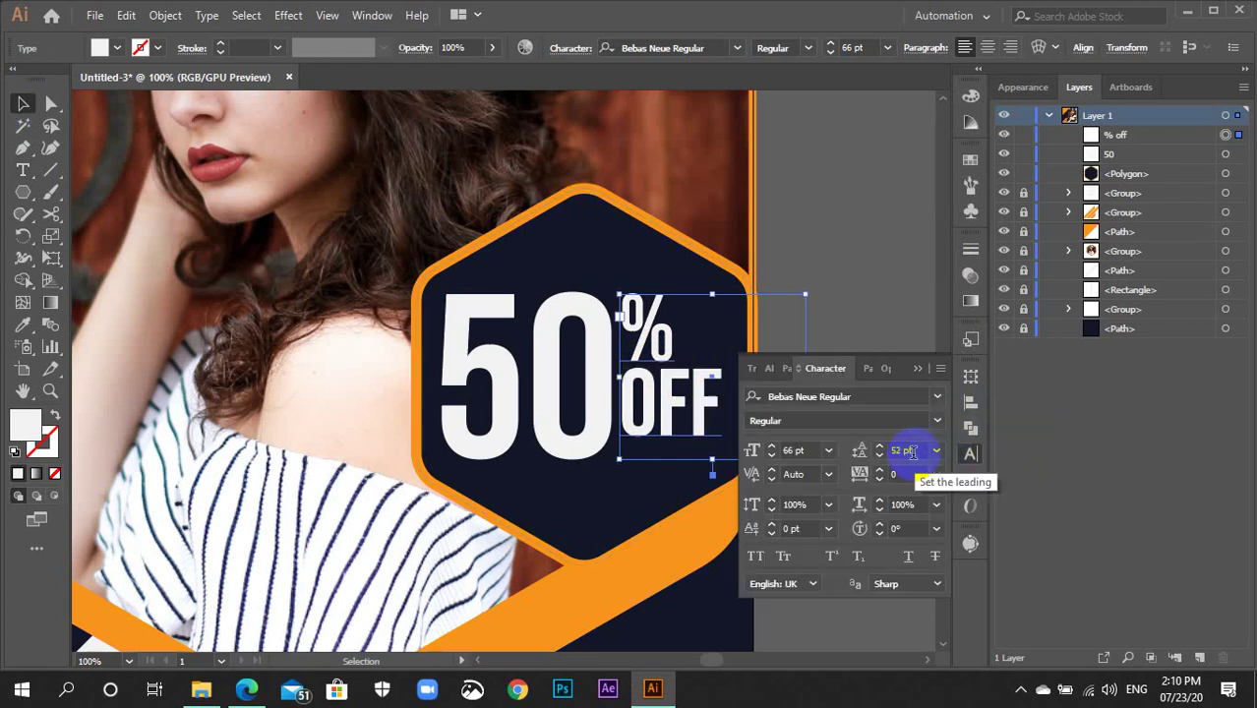
key("Up")
key("Up")
key("Up")
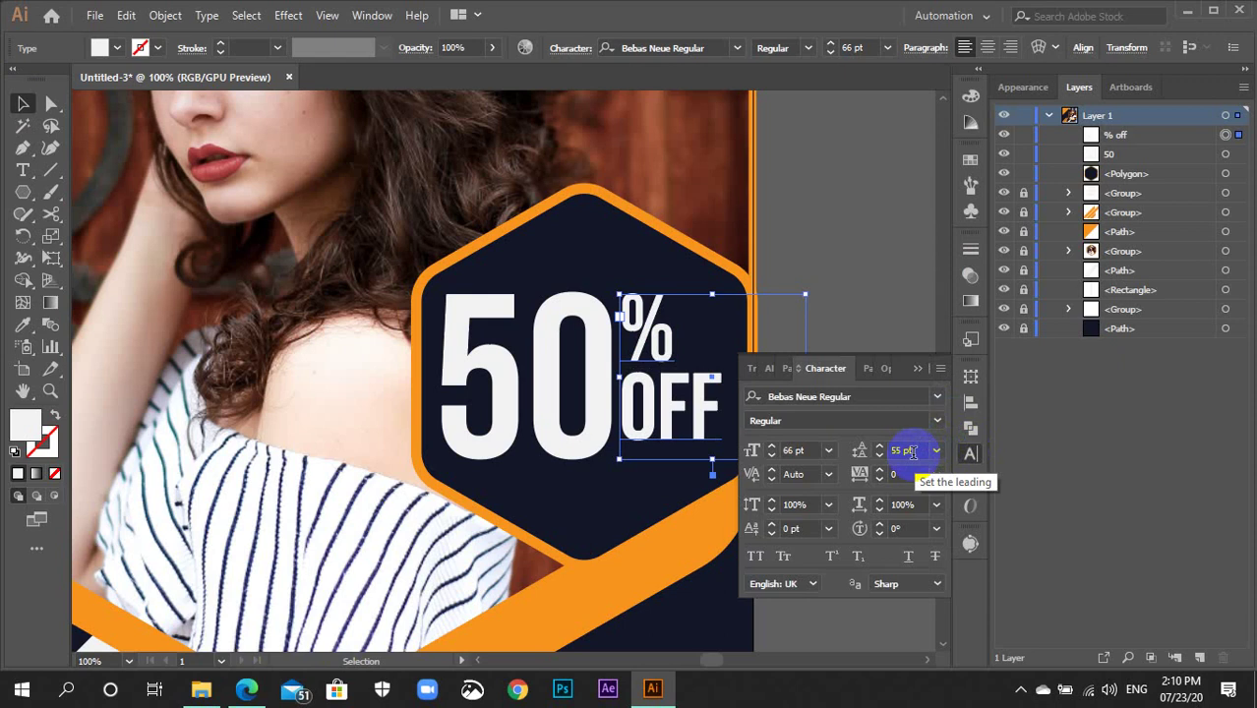
key("Up")
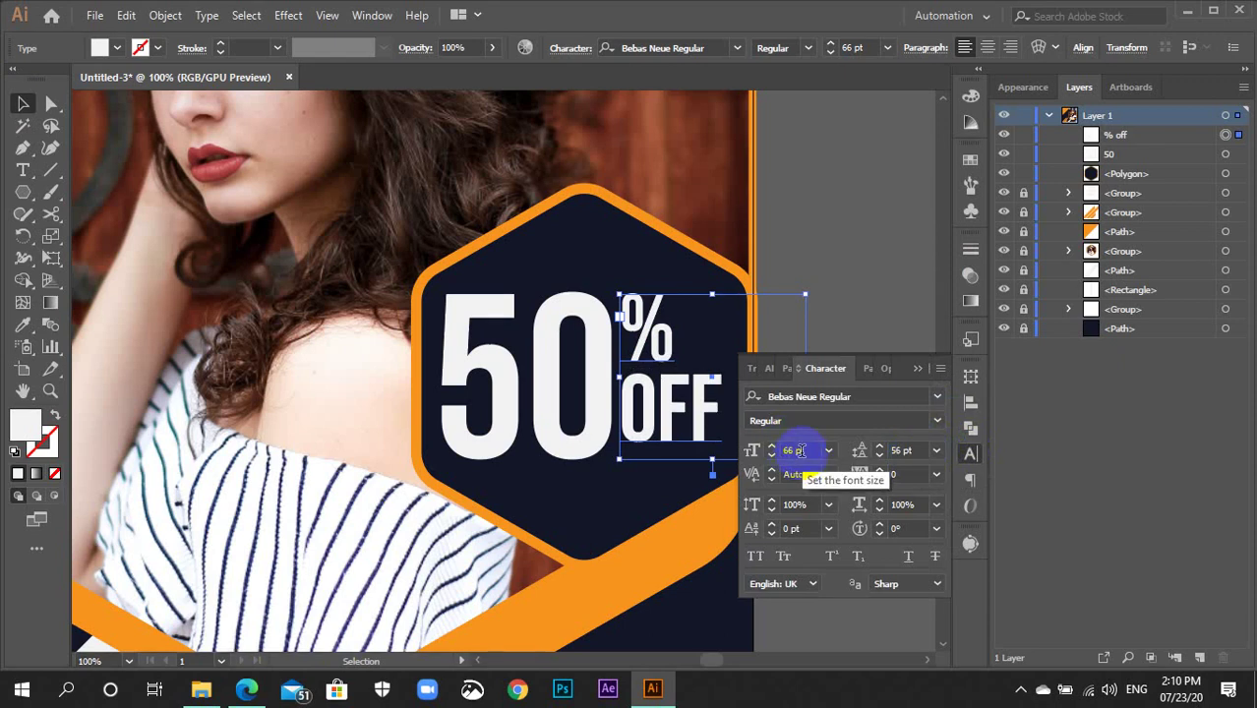
key("Up")
key("Up")
key("Up")
key("Up")
key("Up")
key("Up")
key("Up")
key("Up")
key("Up")
key("Up")
key("Up")
key("Up")
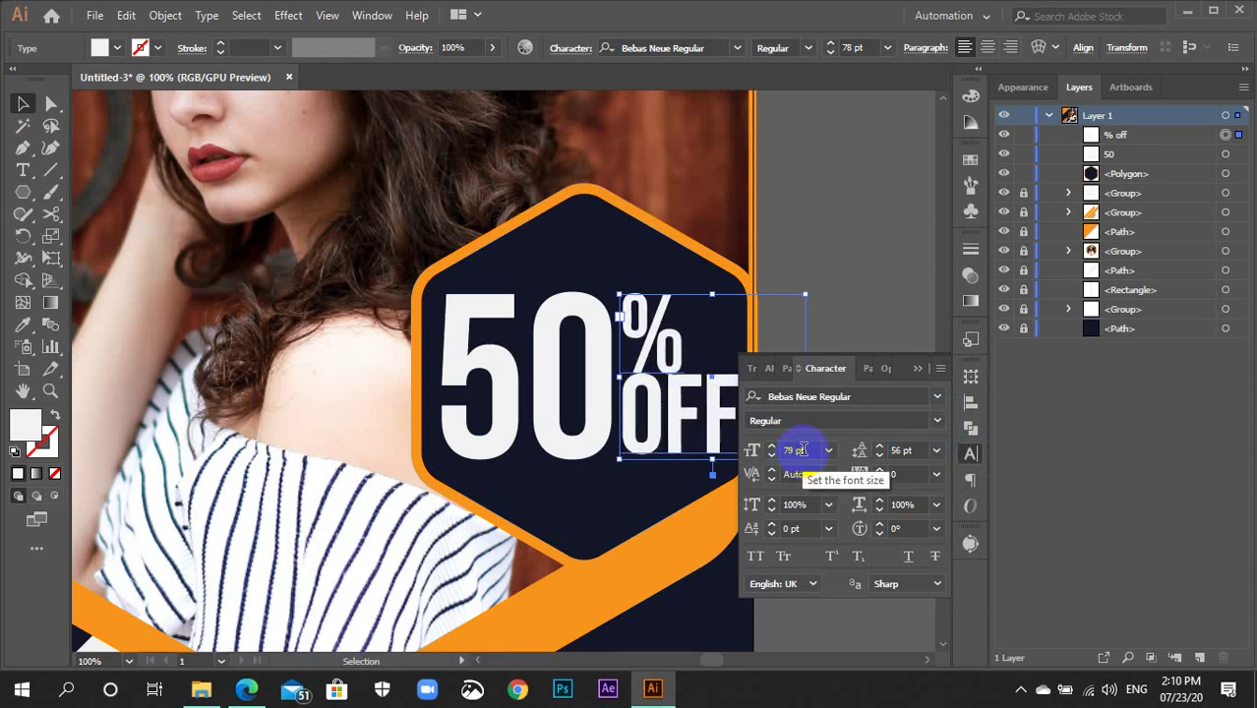
key("Up")
key("Up")
key("Down")
key("Down")
key("Down")
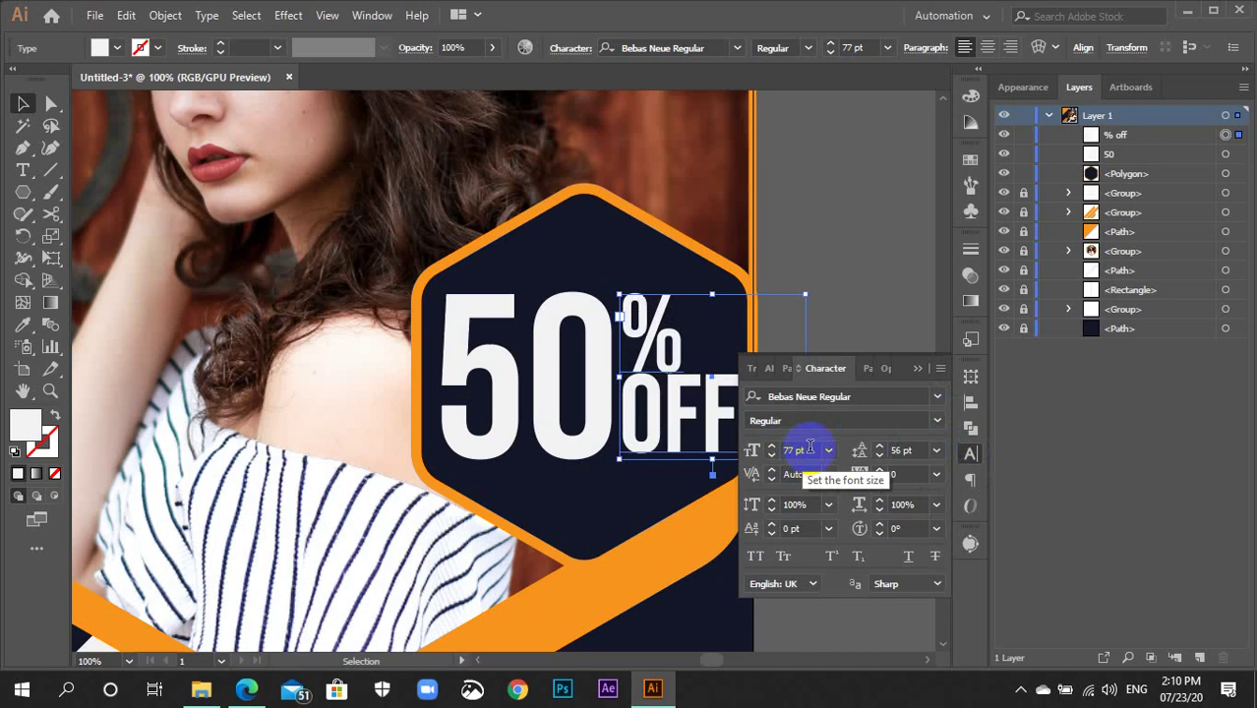
key("Down")
left_click(909, 450)
key("Up")
key("Up")
key("Up")
key("Up")
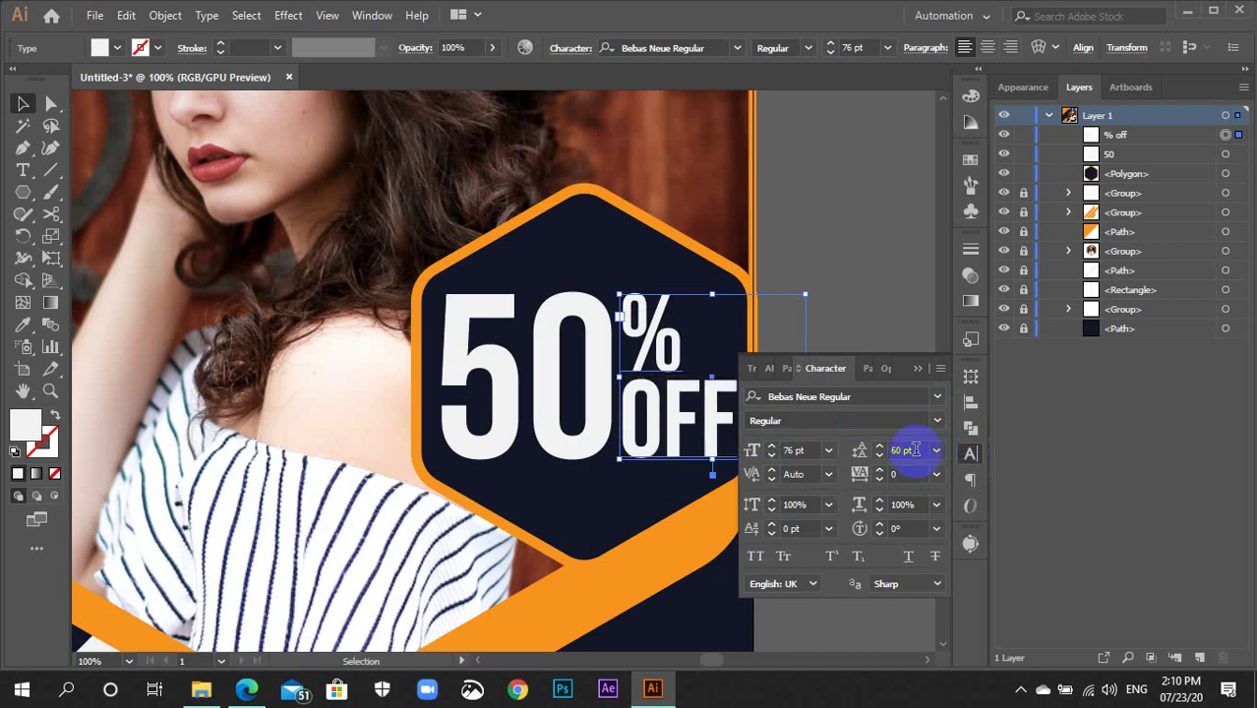
key("Up")
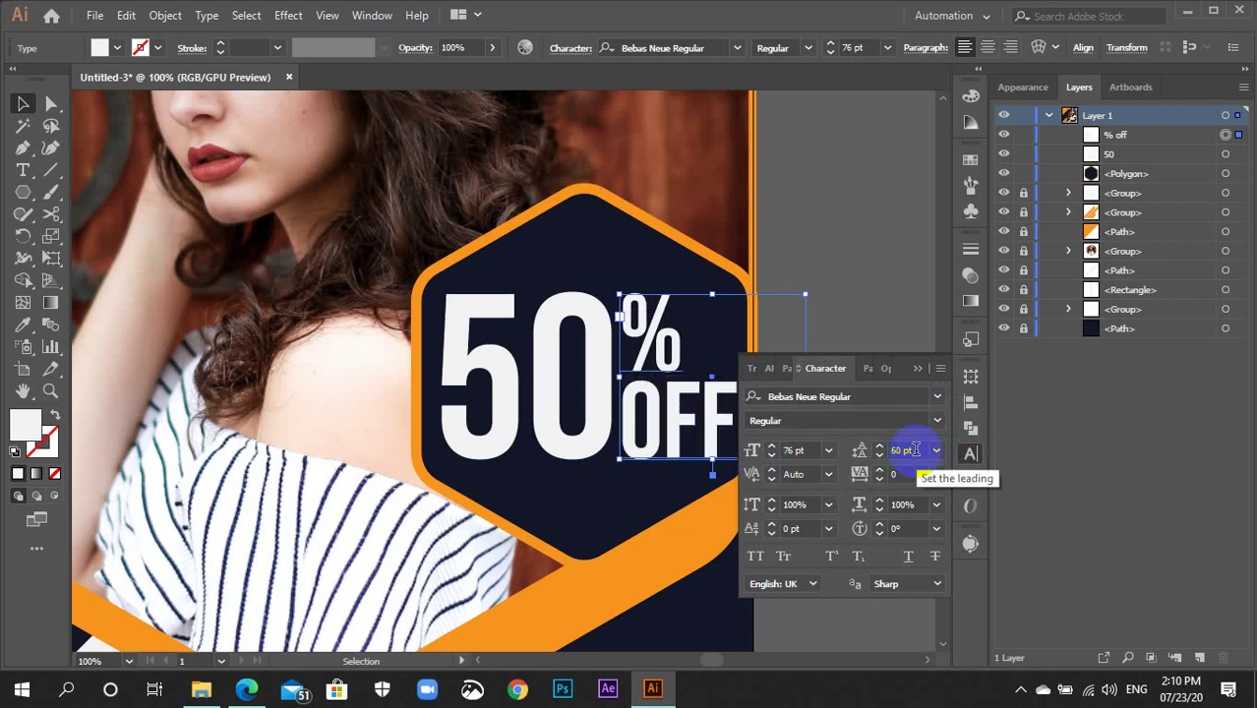
left_click(970, 453)
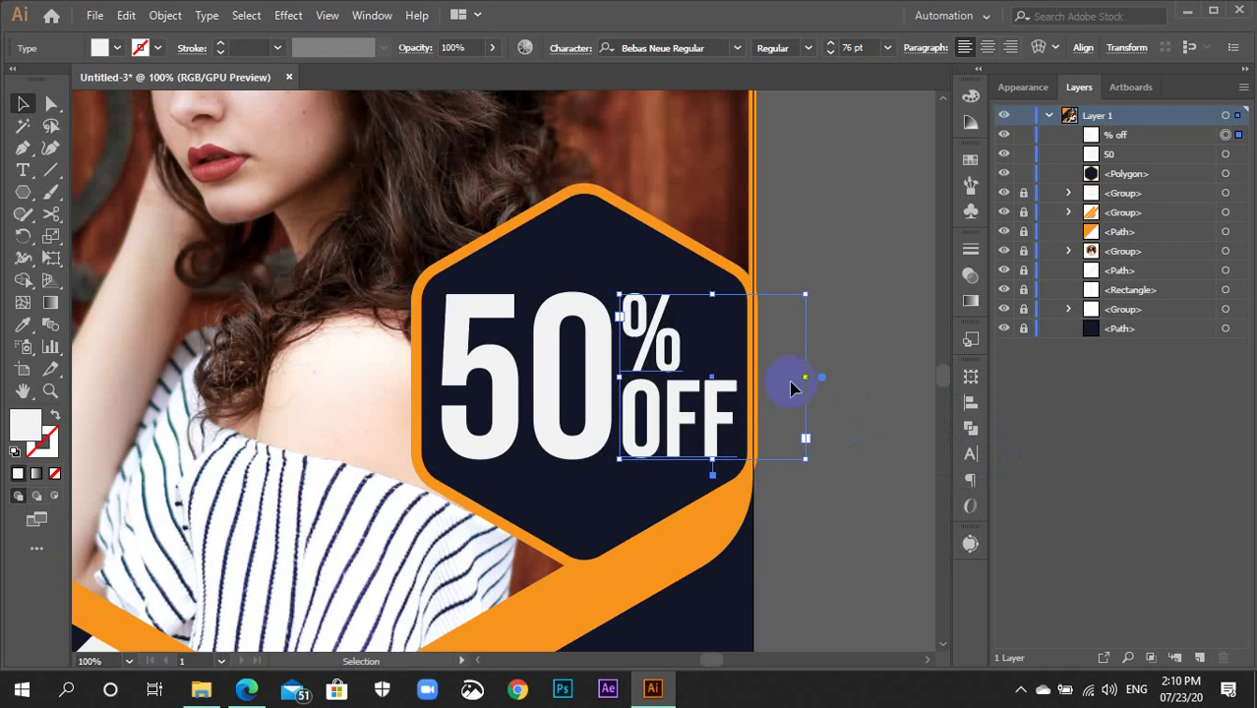
Narrow the % OFF frame and group it with the big 50
left_click_drag(807, 378, 740, 380)
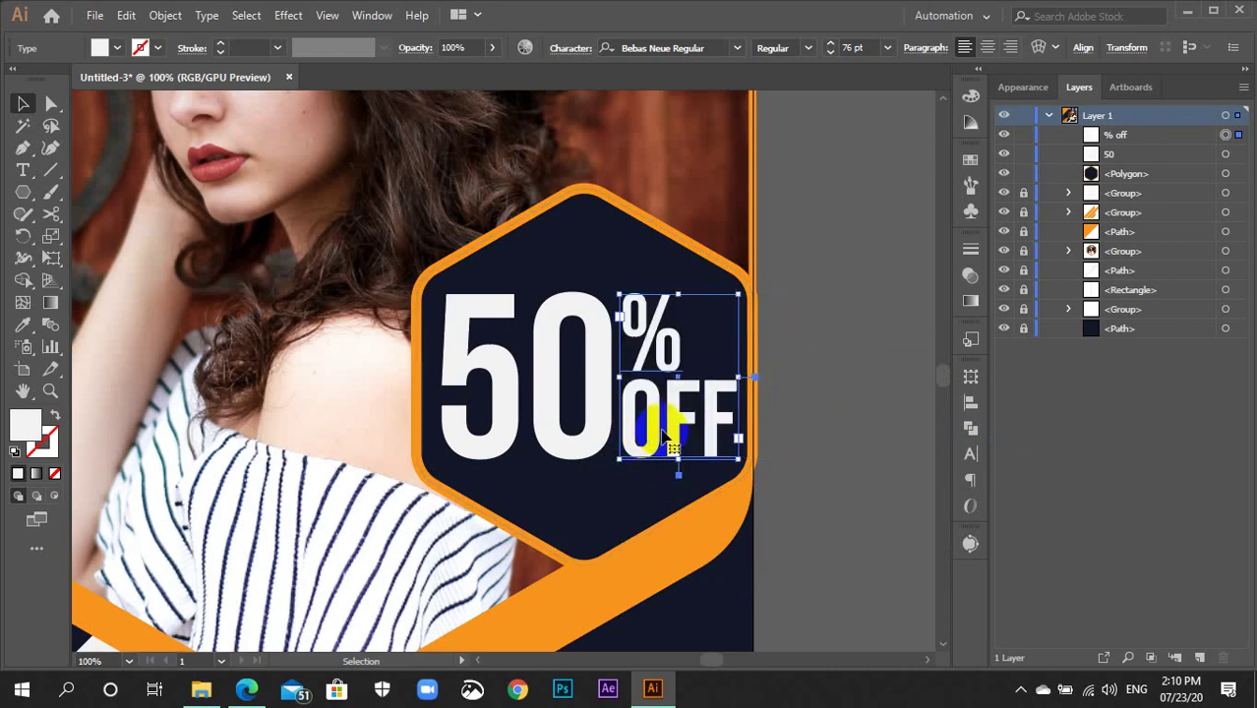
left_click(602, 437, "shift")
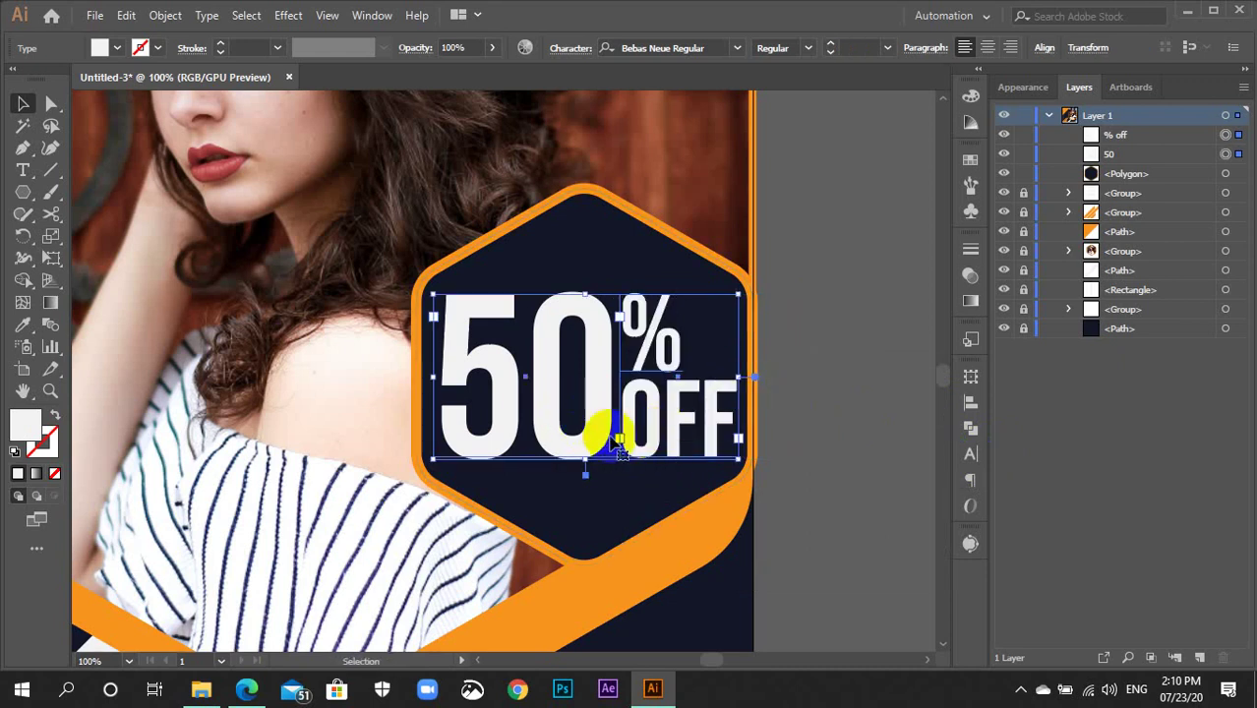
key("ctrl+g")
key("Left")
key("Left")
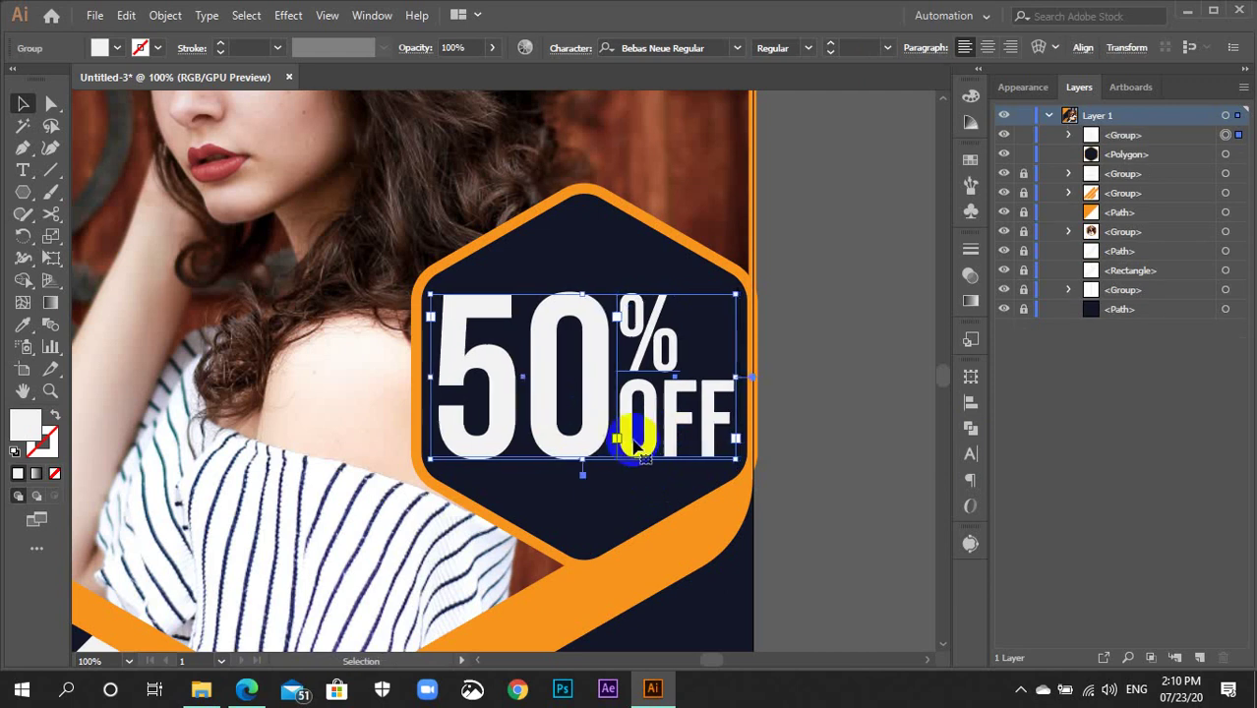
Centre the 50% OFF text horizontally on the navy hexagon and group them together
left_click(654, 402, "shift")
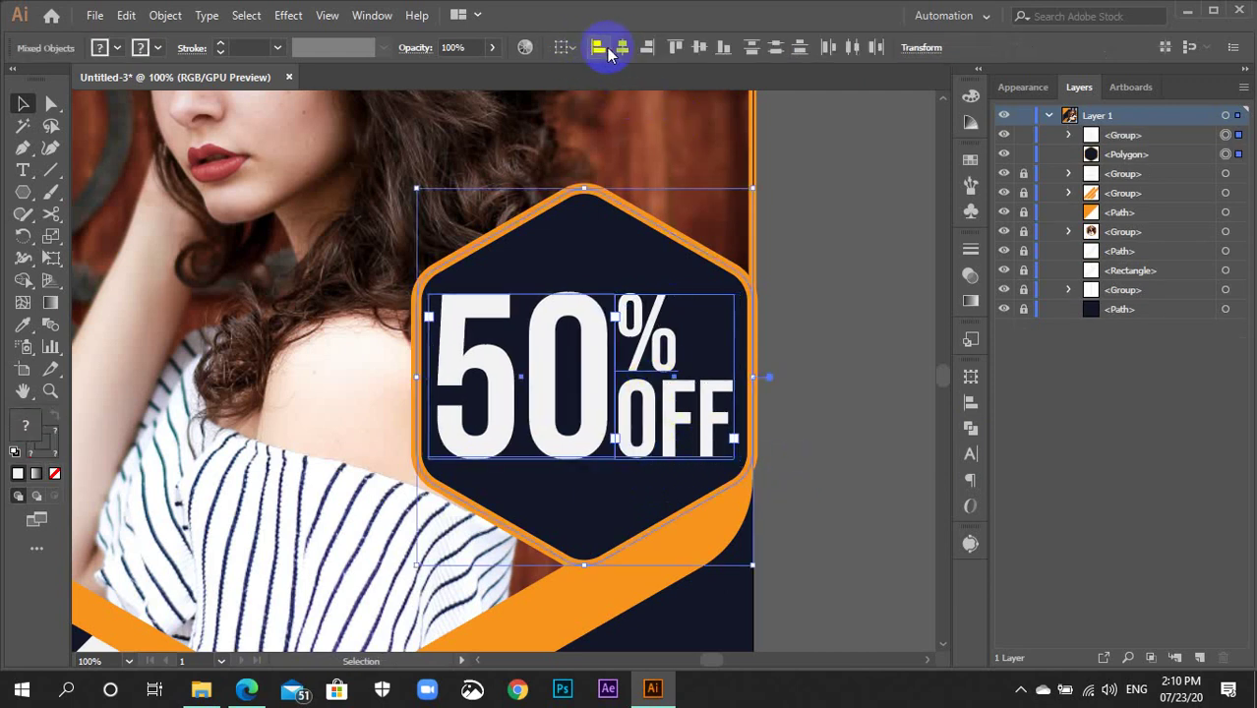
left_click(622, 47)
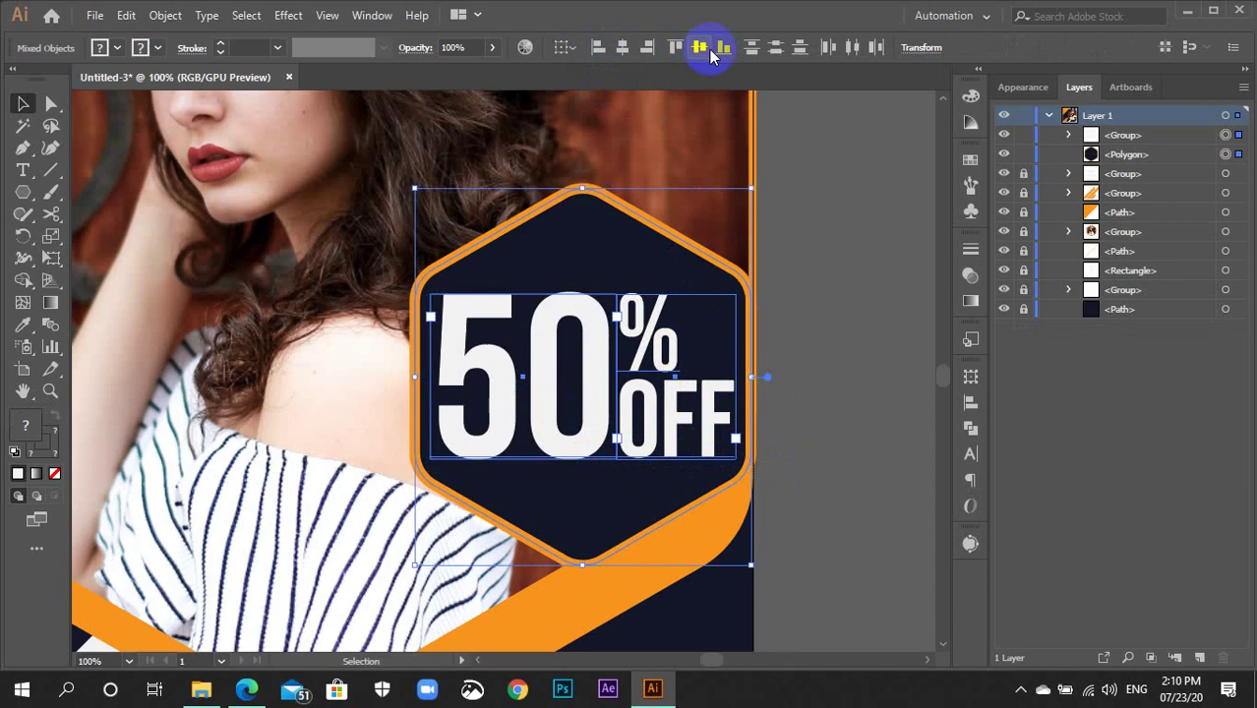
key("ctrl+g")
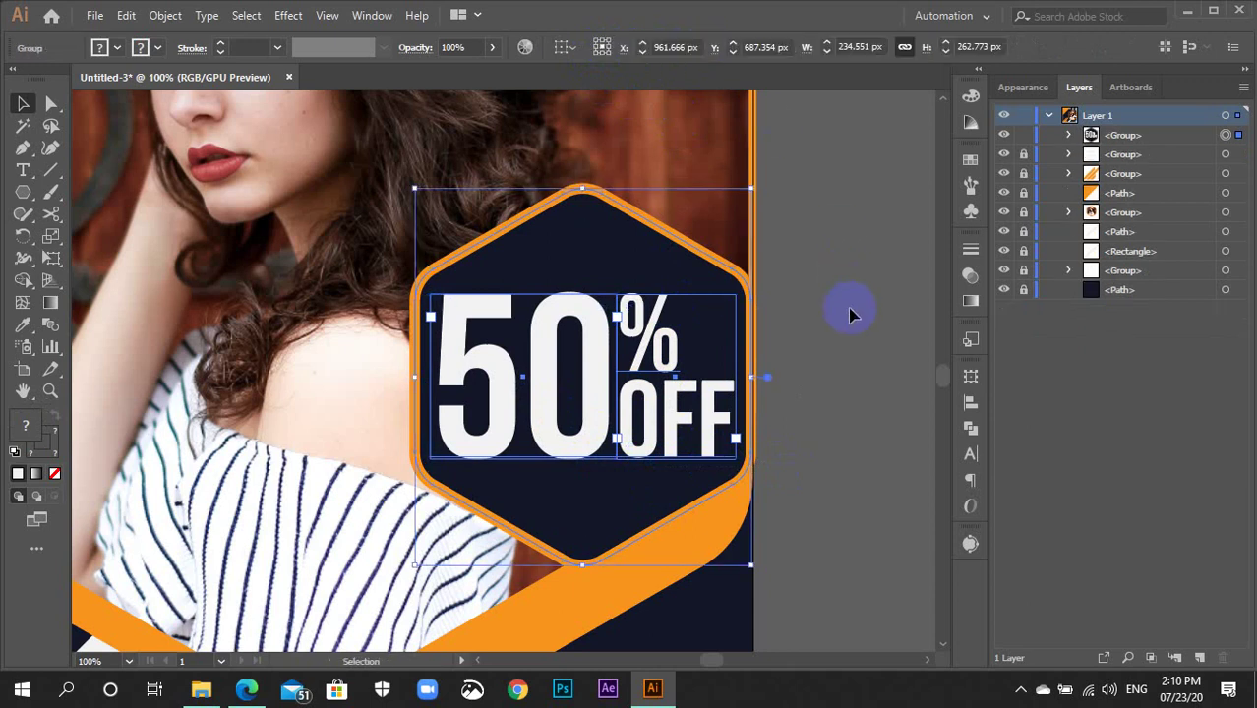
key("ctrl+minus")
Zoom out to 33.33% and centre the whole post artboard, badge included, in the window
left_click(804, 281)
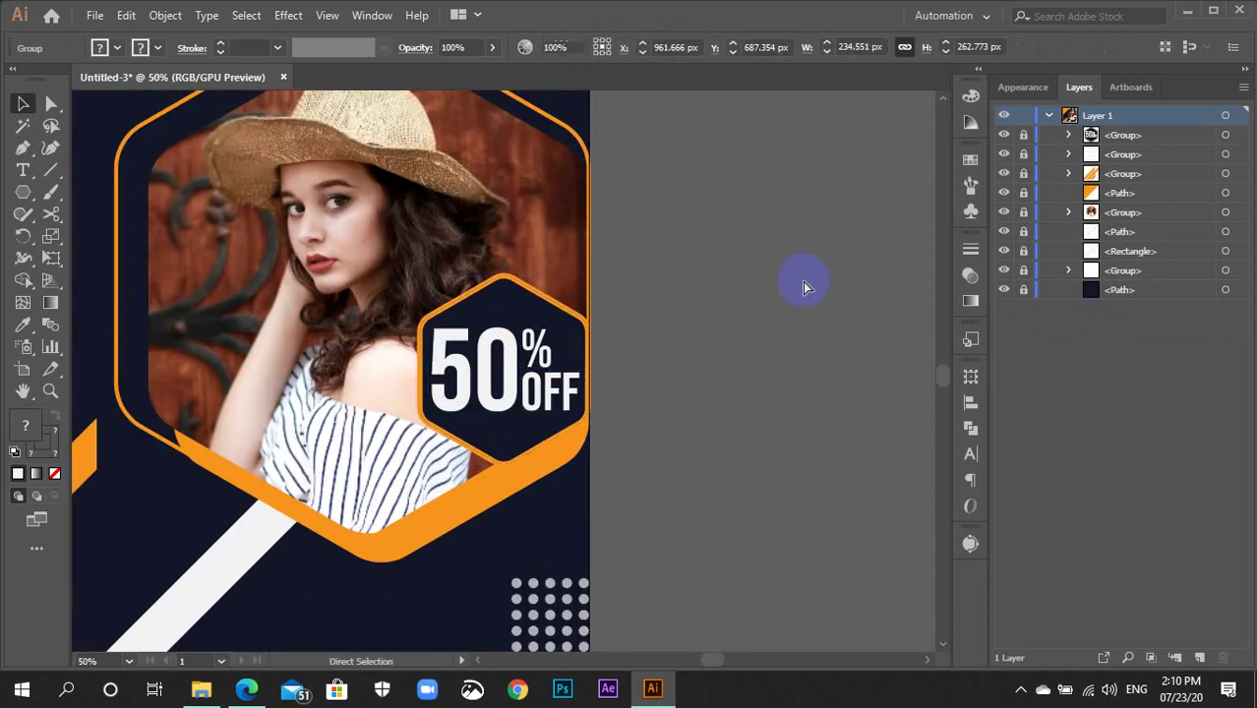
key("ctrl+minus")
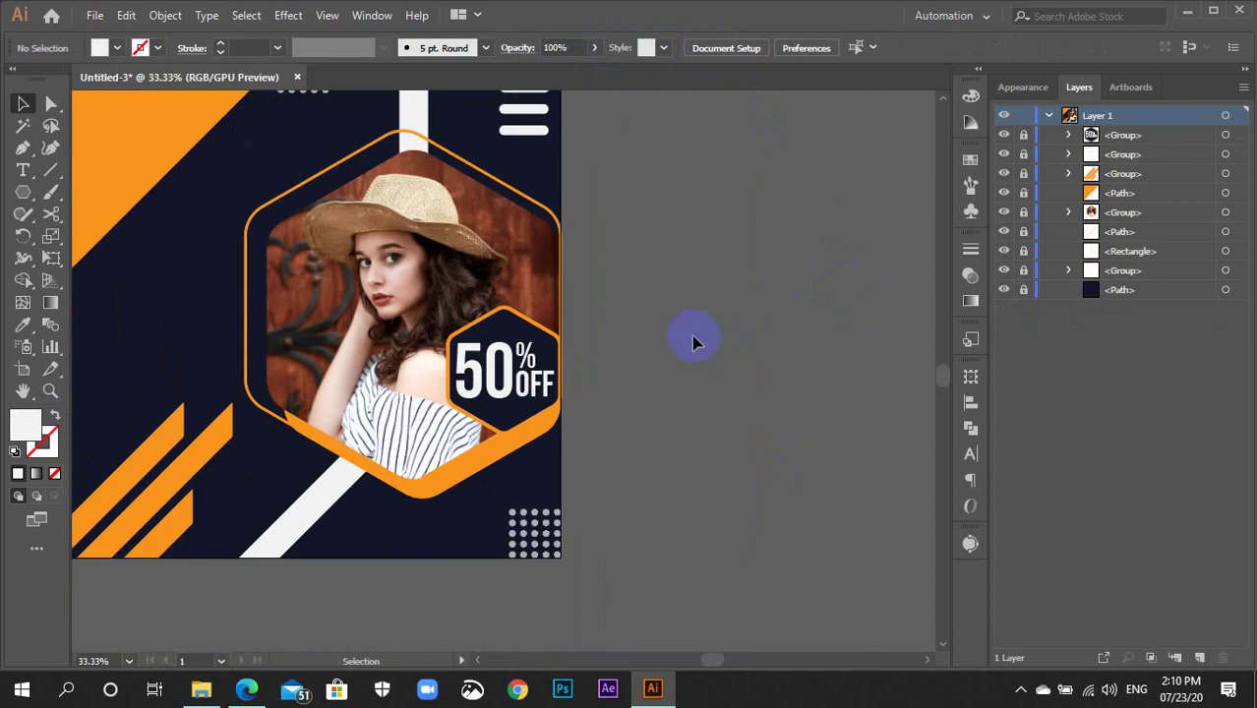
left_click_drag(639, 357, 802, 399)
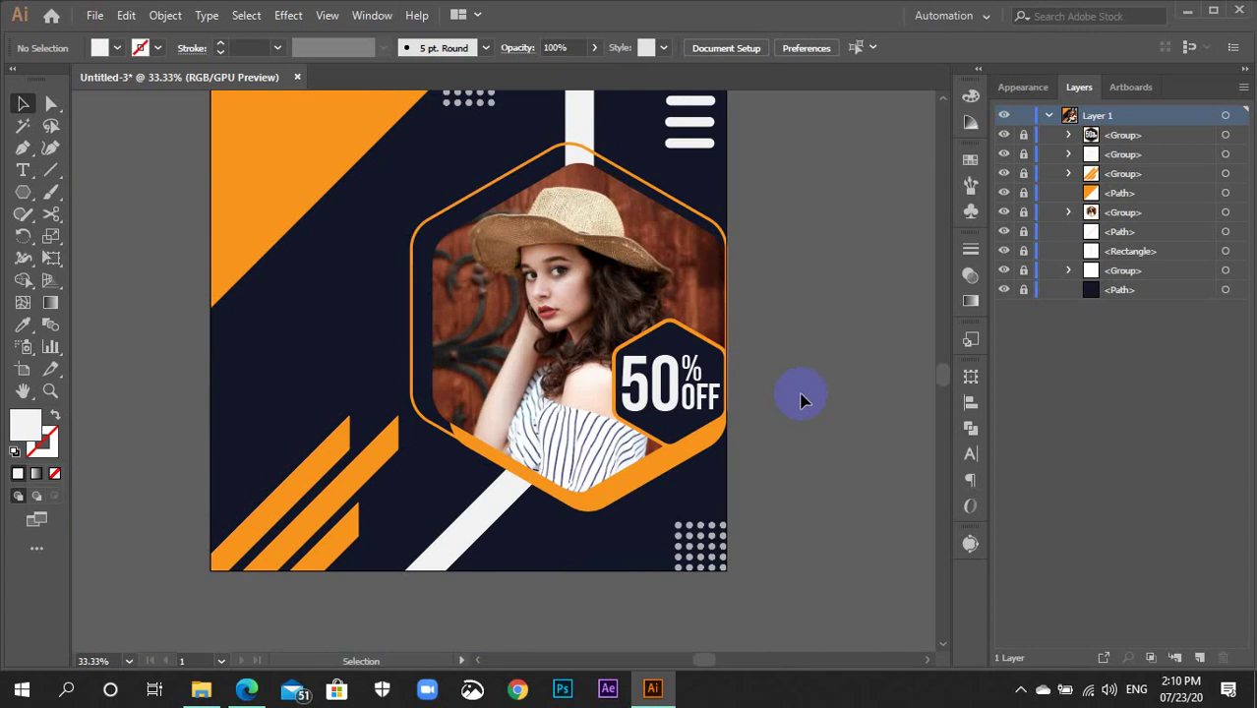
scroll(551, 413, "up", 3)
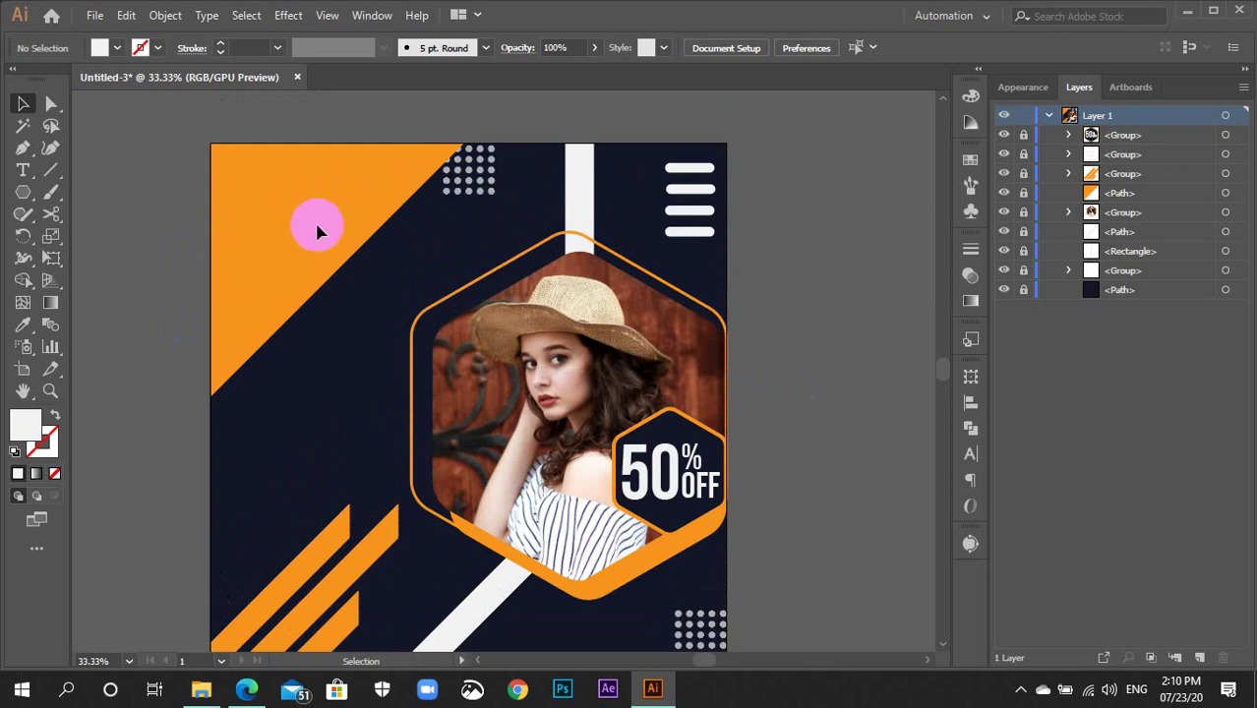
Type YOUR in a new text frame above the artboard and set it in heavy Amuse-Bouche
key("t")
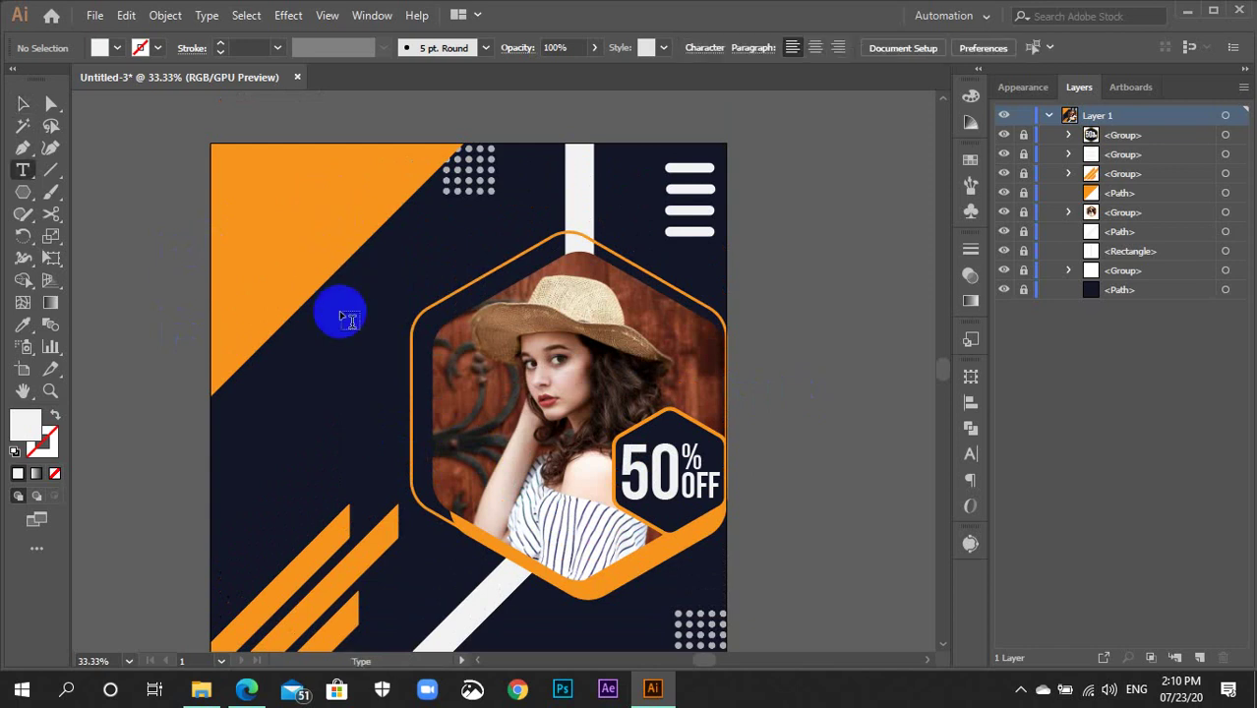
mouse_move(345, 309)
left_mouse_down()
mouse_move(379, 344)
mouse_move(504, 412)
left_mouse_up()
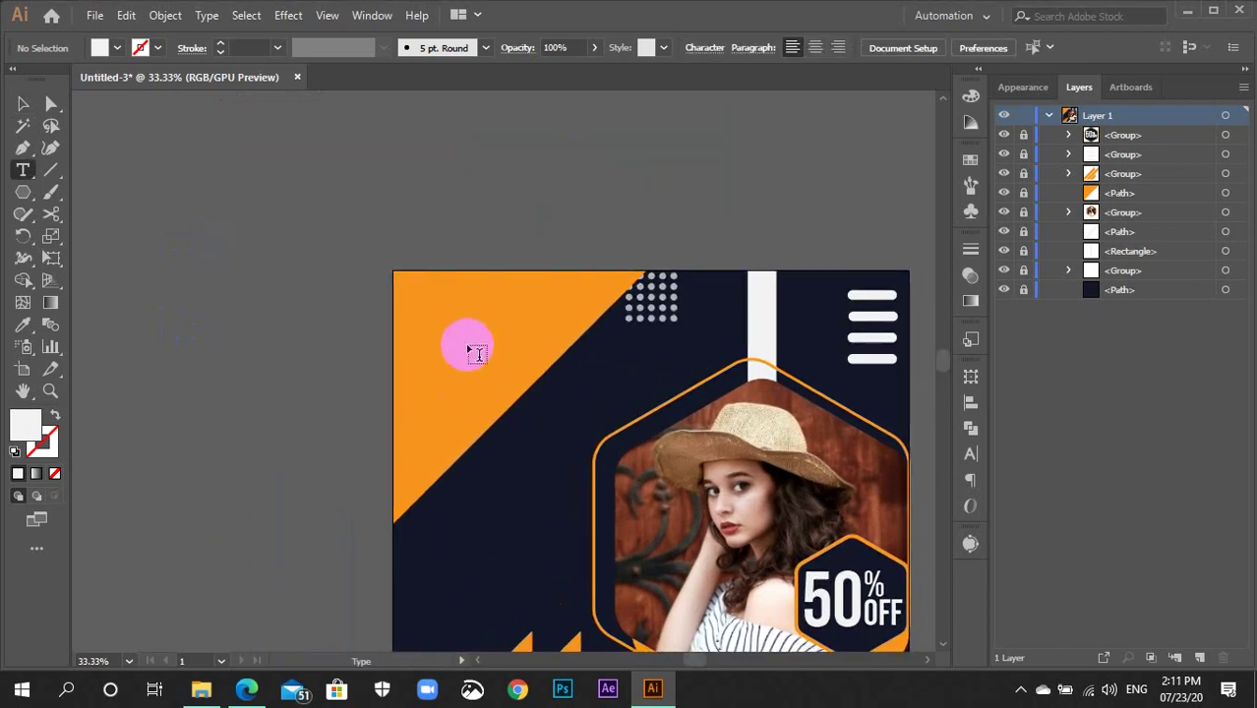
scroll(443, 285, "up", 3)
left_click_drag(462, 192, 571, 238)
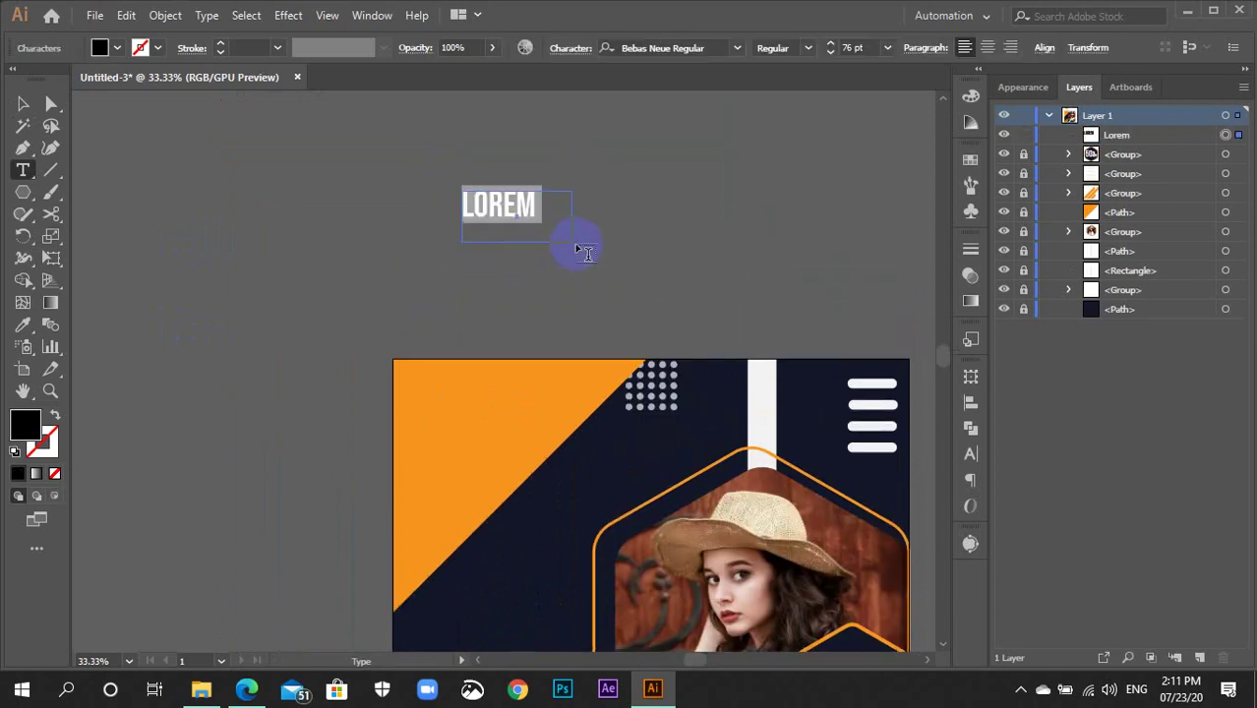
type("YOUR")
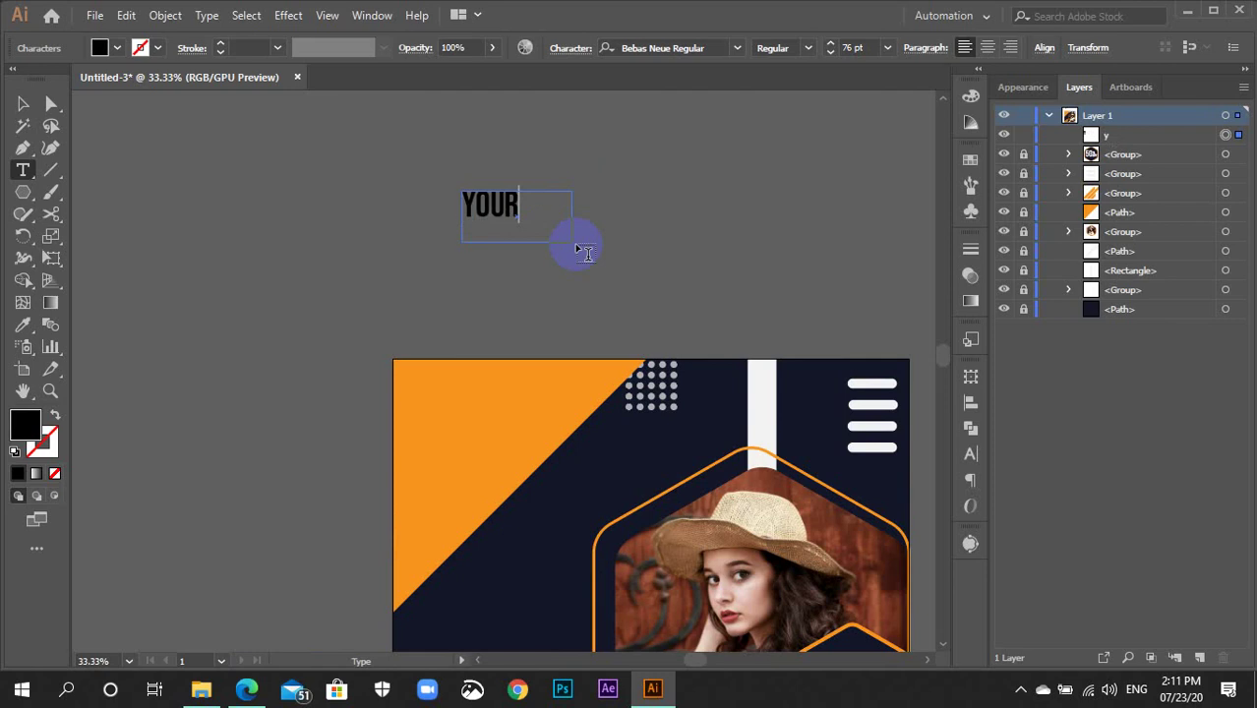
key("ctrl+a")
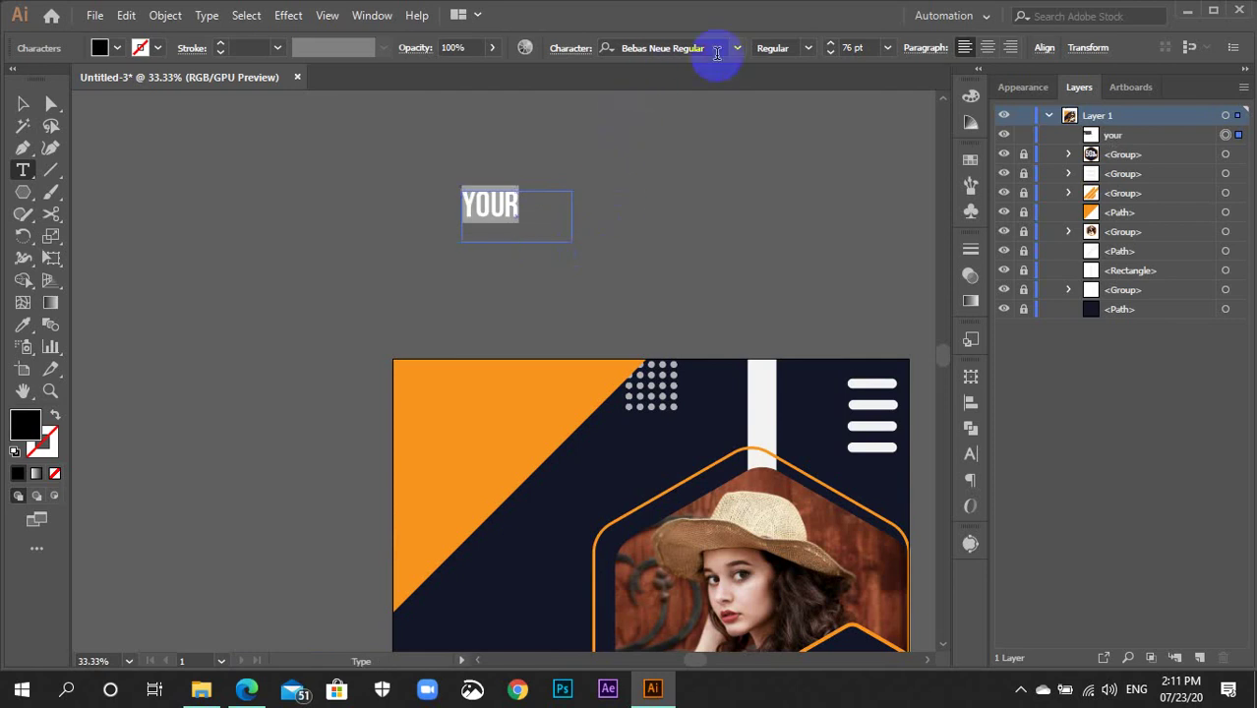
left_click(717, 53)
left_click(736, 45)
left_click(748, 189)
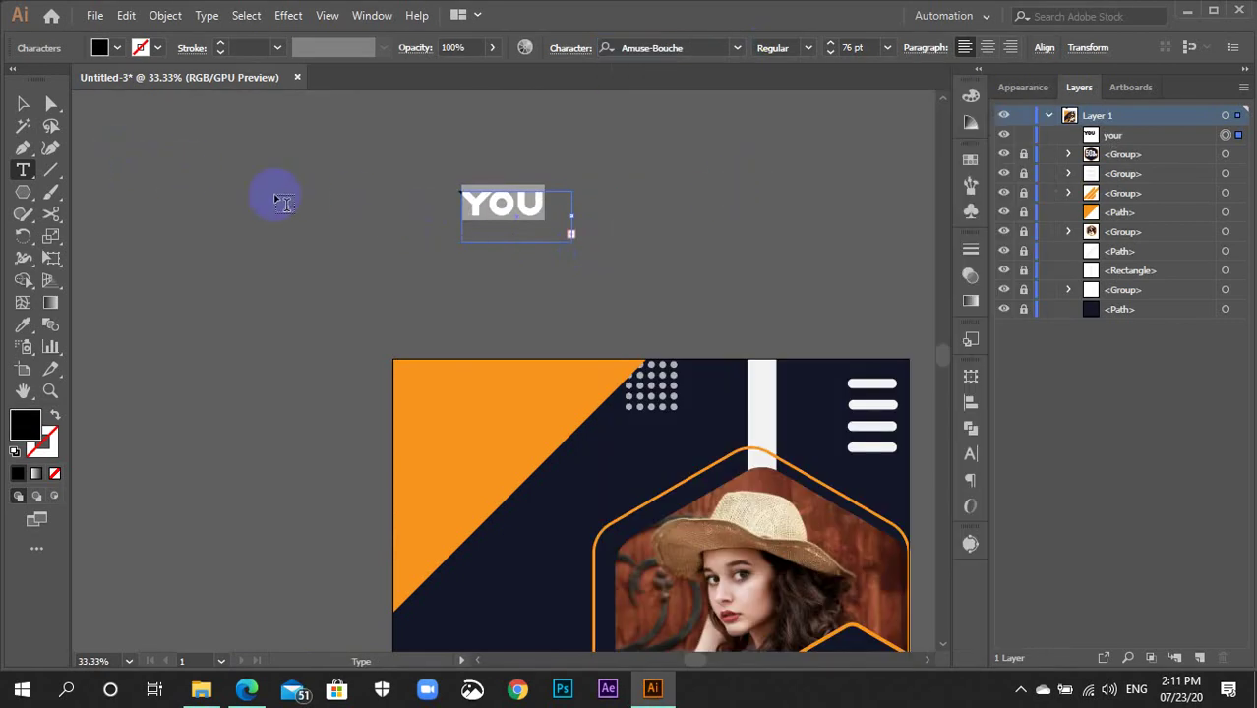
left_click(25, 105)
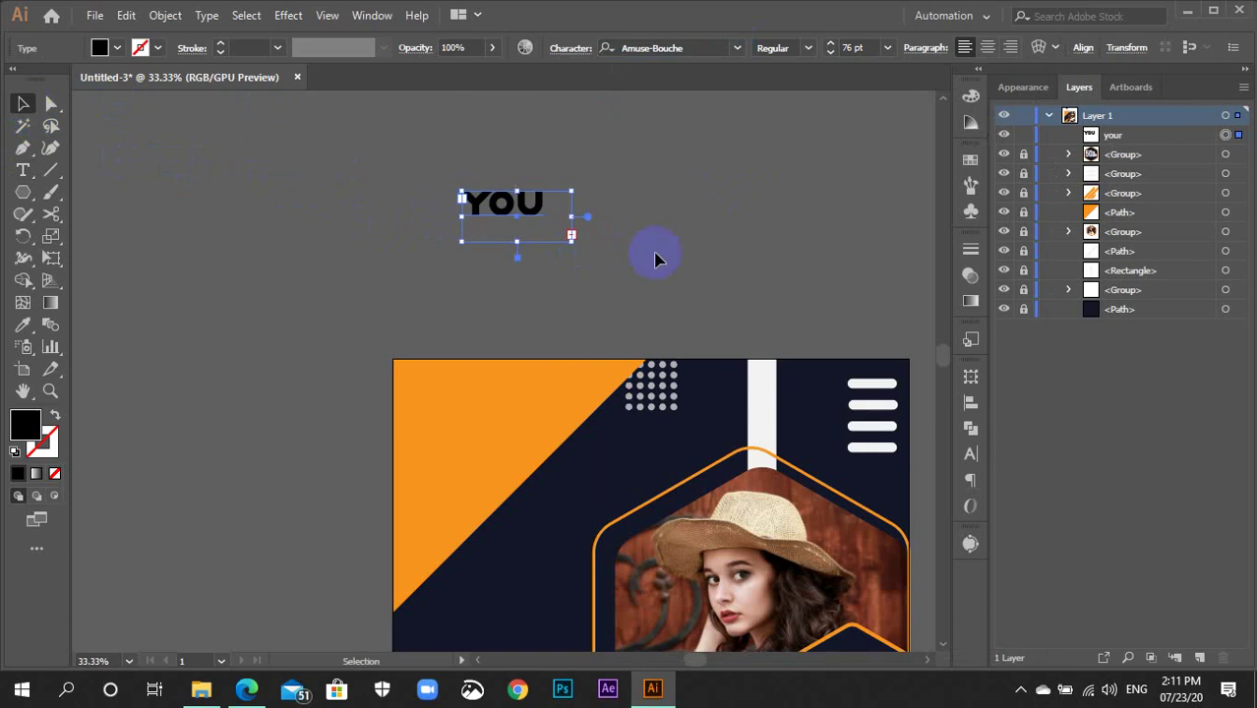
left_click_drag(571, 218, 579, 224)
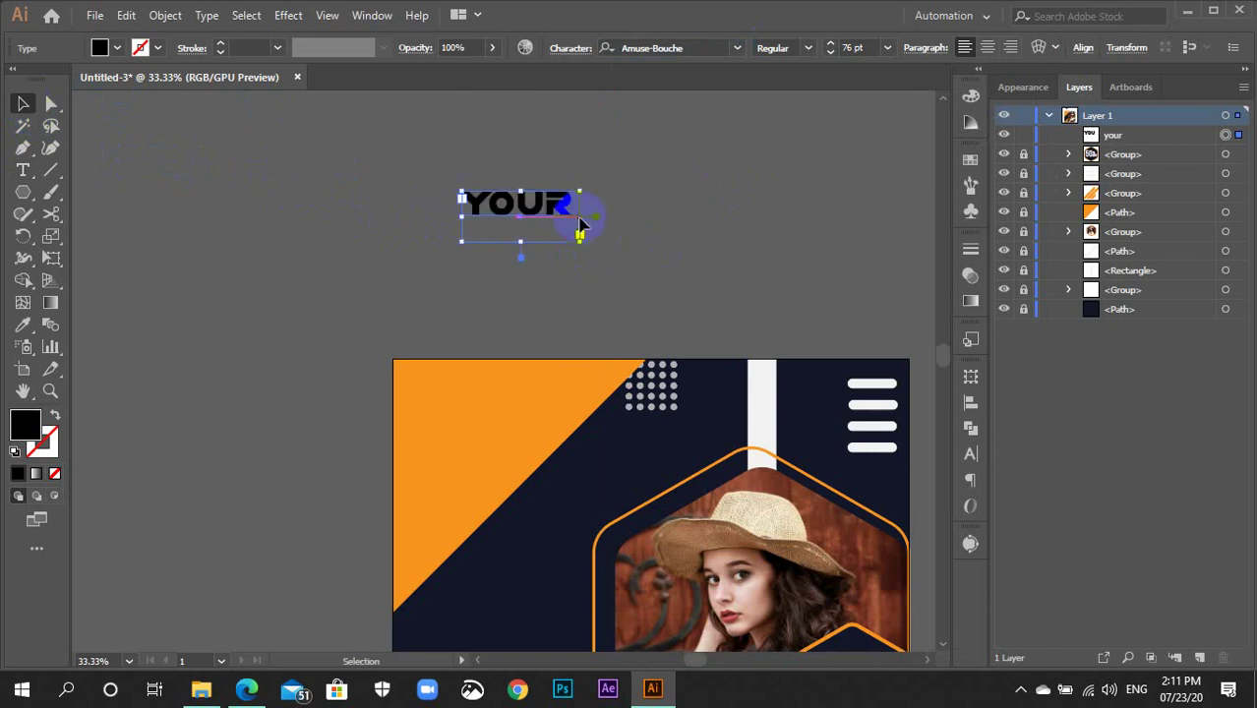
left_click(521, 243)
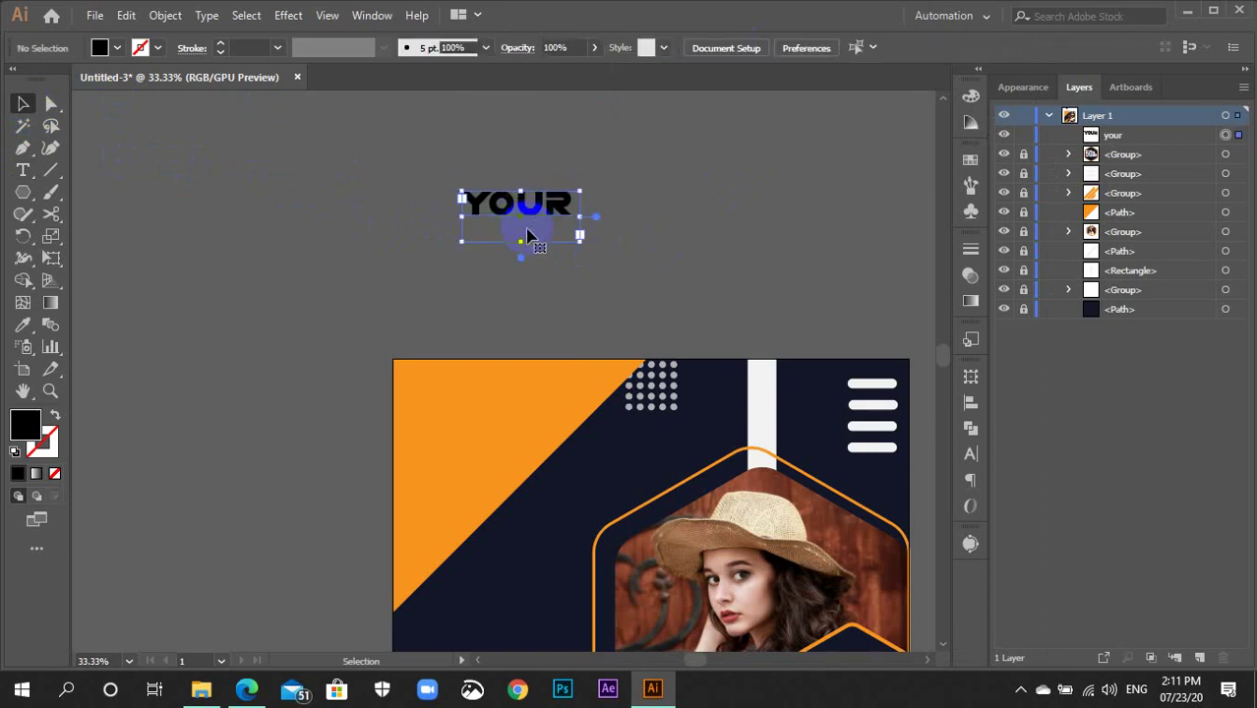
Duplicate YOUR just below, retype the copy as LOGO, and convert both words to outlines
mouse_move(527, 236)
left_mouse_down()
mouse_move(529, 218)
mouse_move(538, 257)
left_mouse_up()
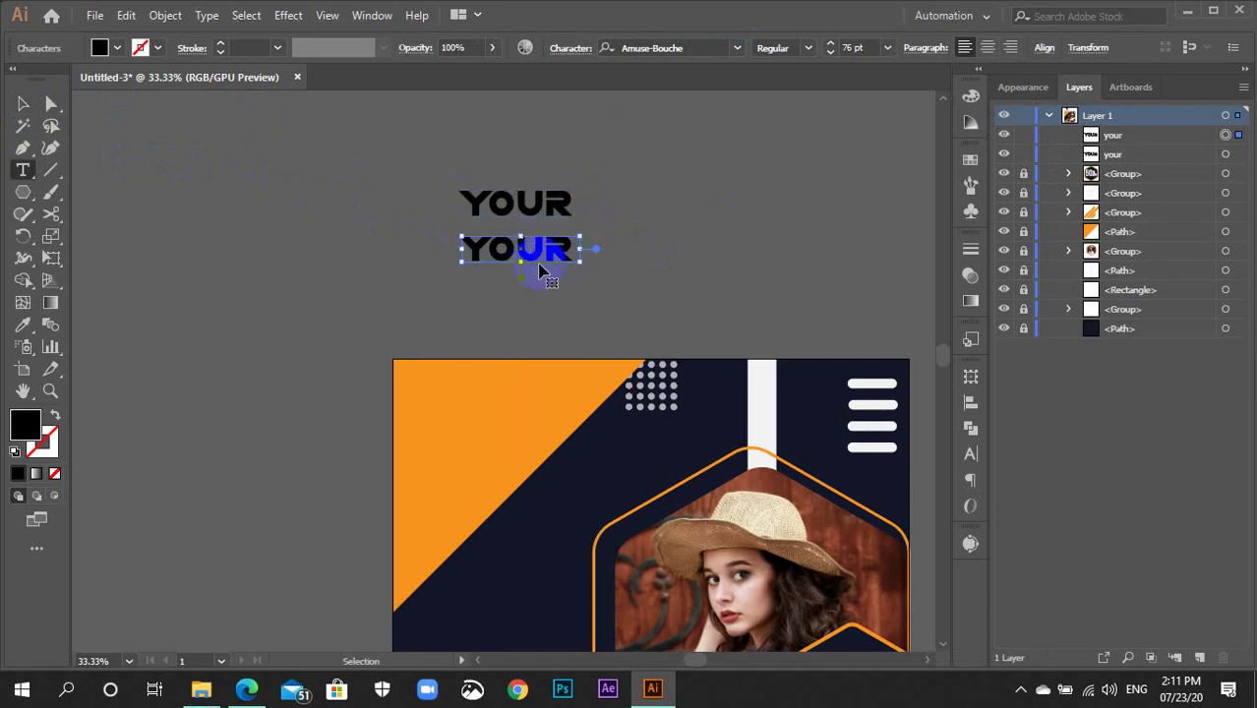
double_click(539, 269)
type("LOGO")
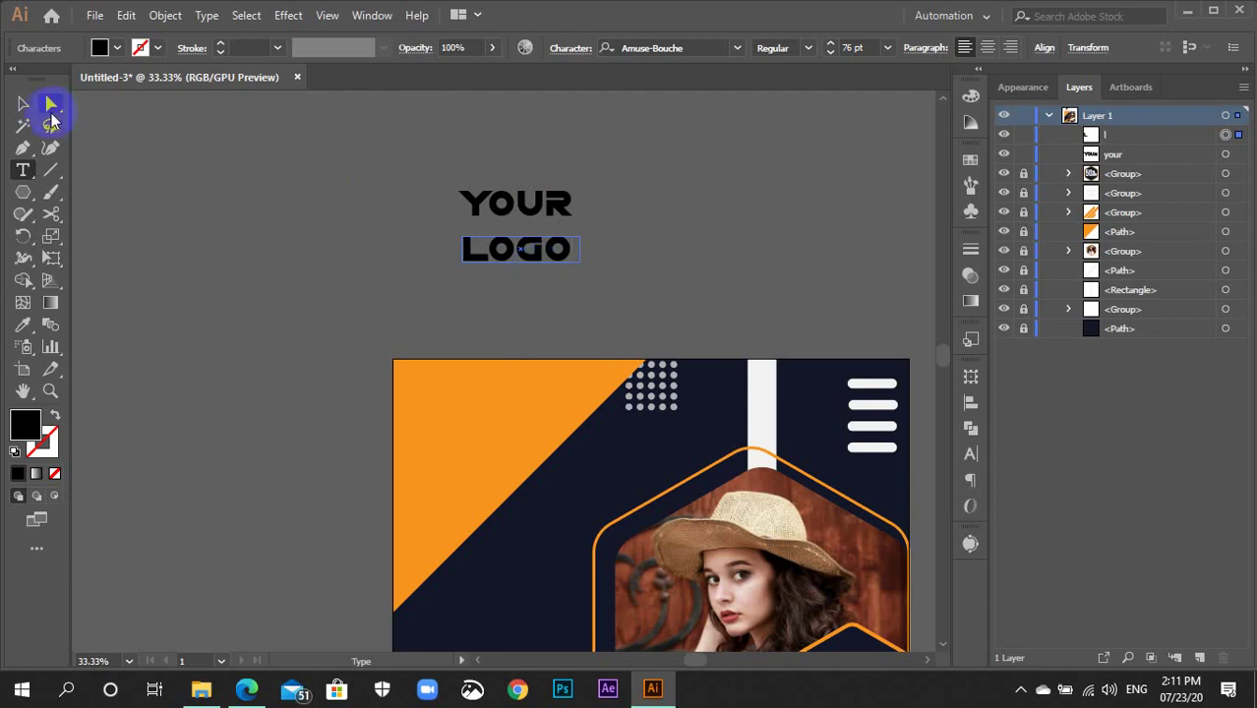
left_click(24, 105)
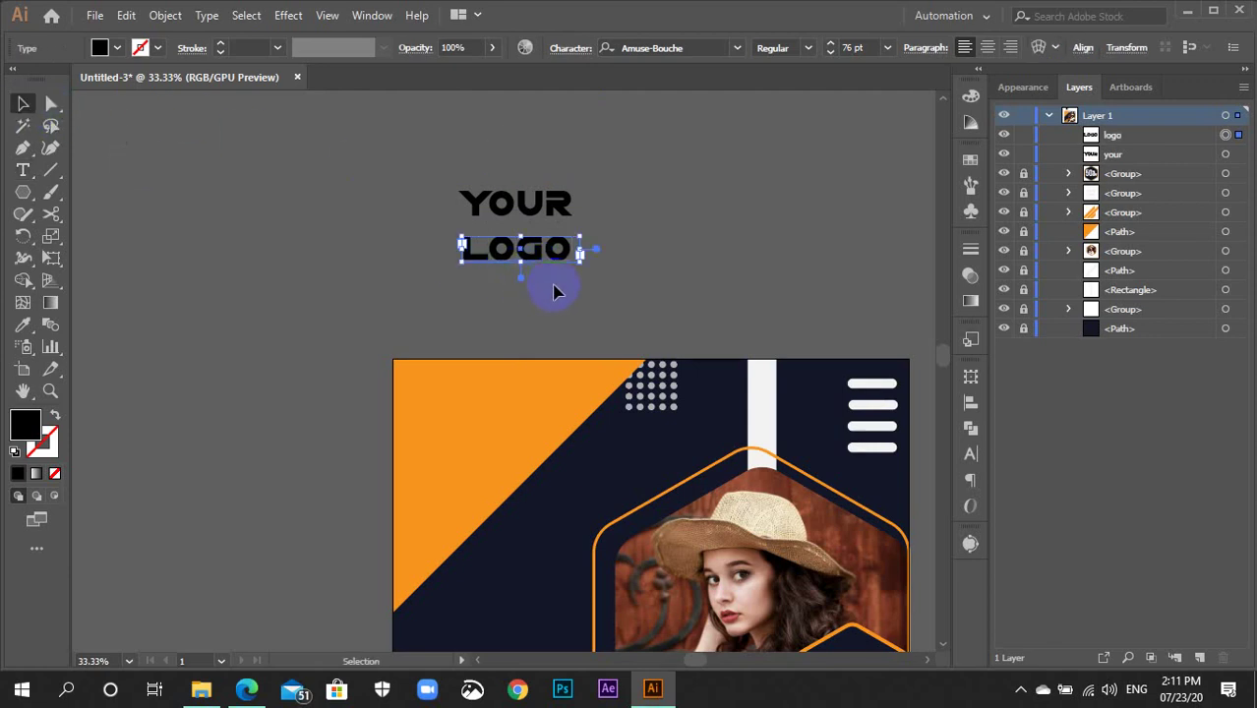
left_click_drag(510, 179, 534, 231)
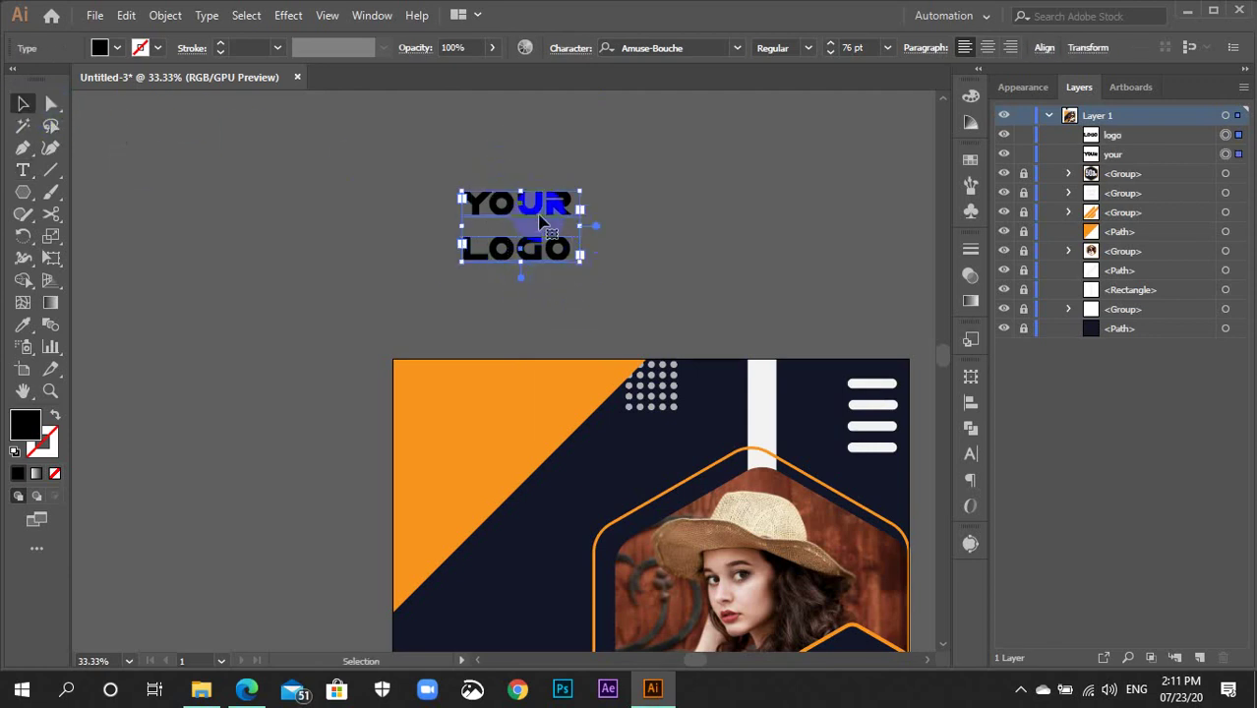
right_click(540, 221)
left_click(580, 339)
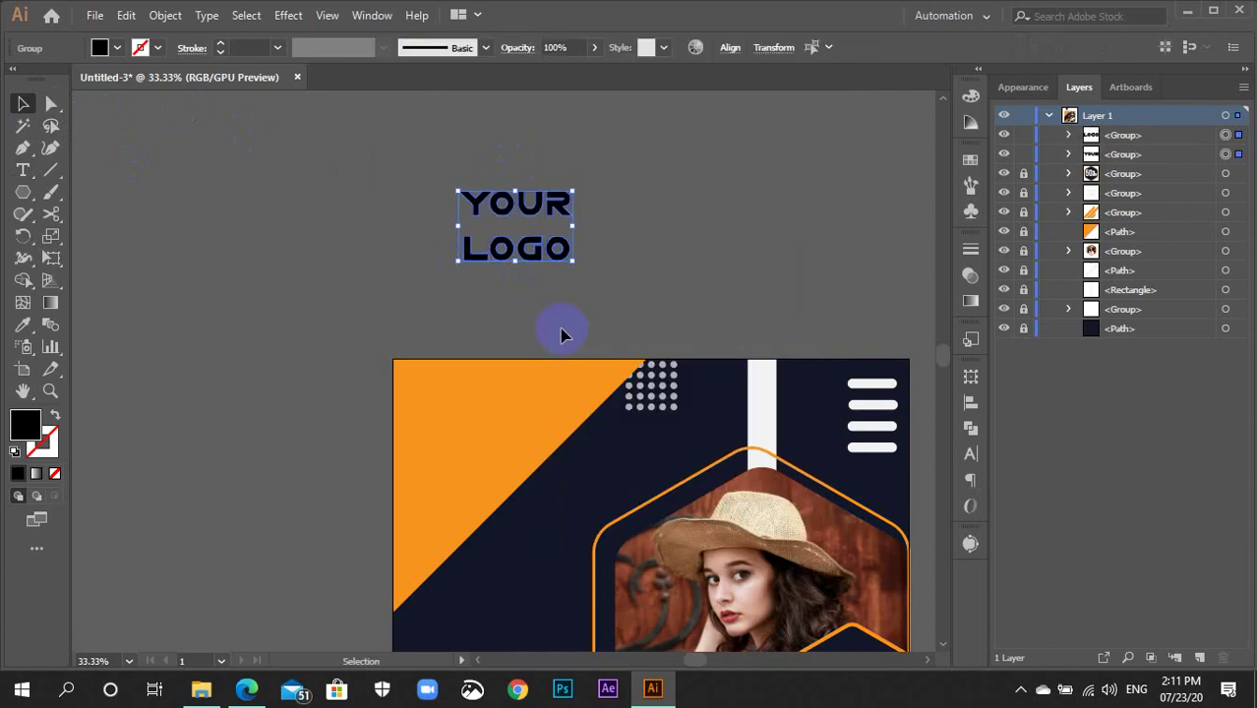
Move YOUR and LOGO onto the orange top-left corner, stacked with LOGO below
left_click(560, 336)
left_click_drag(542, 203, 510, 404)
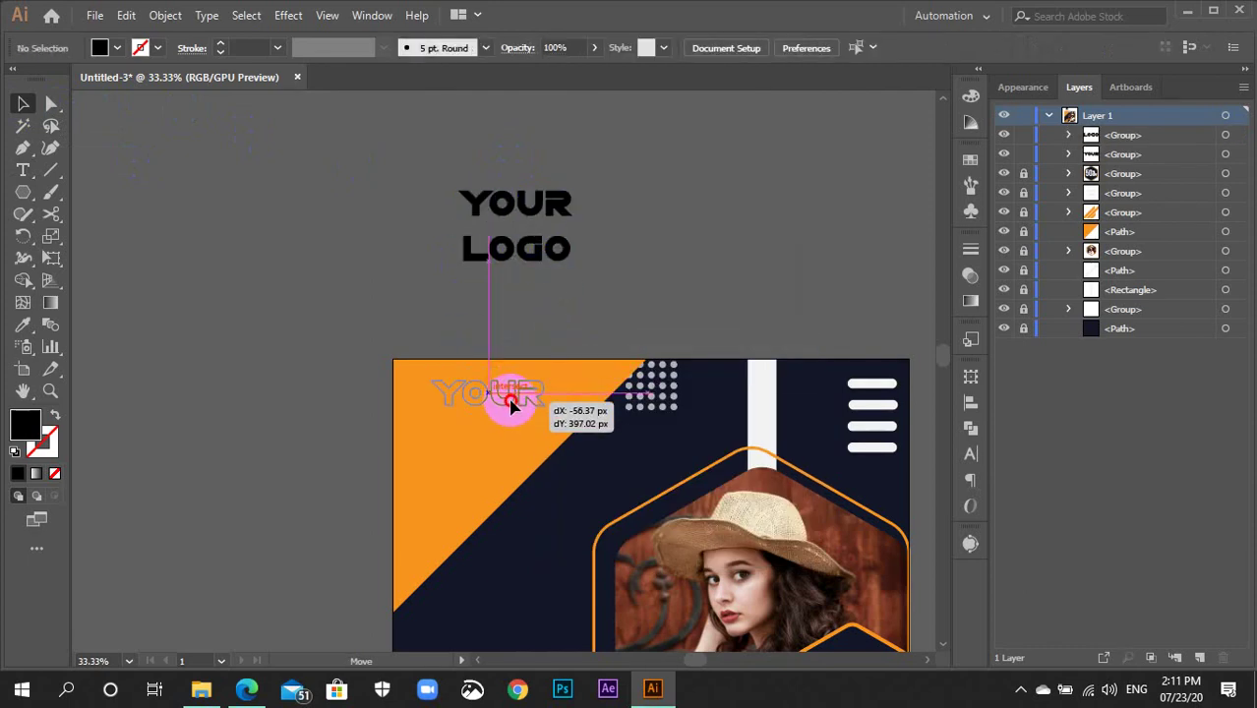
key("ctrl+plus")
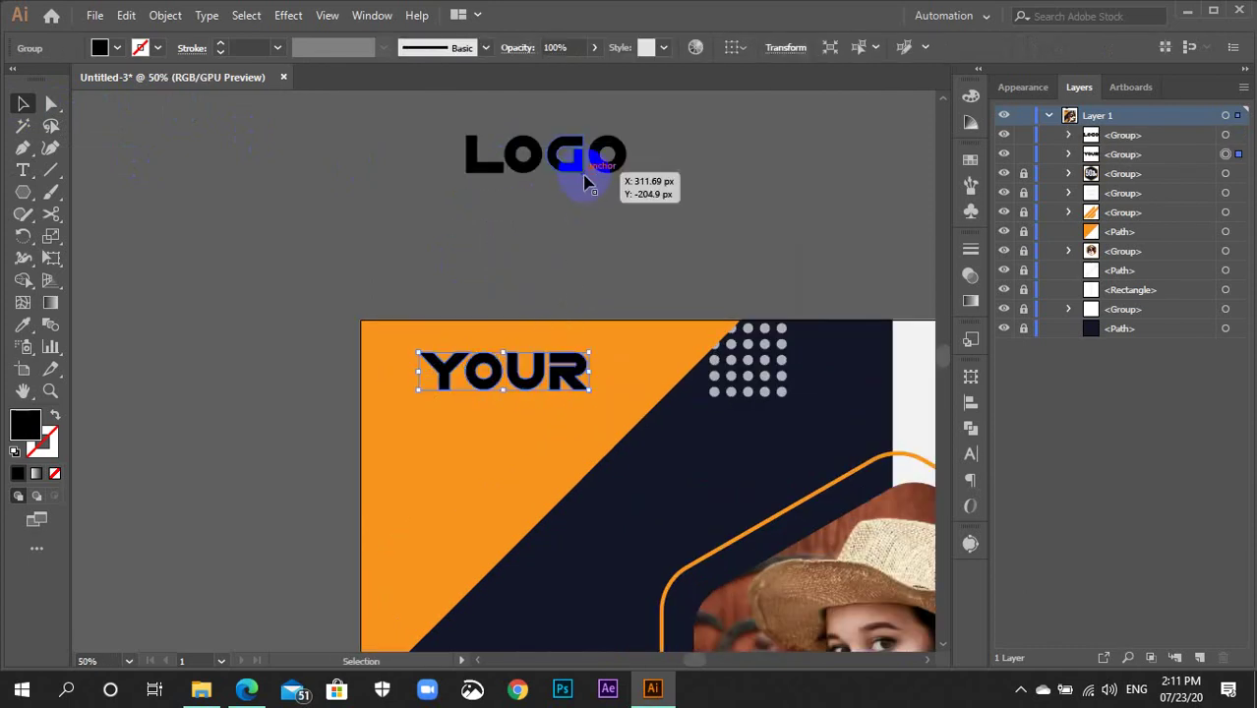
left_click_drag(584, 183, 555, 423)
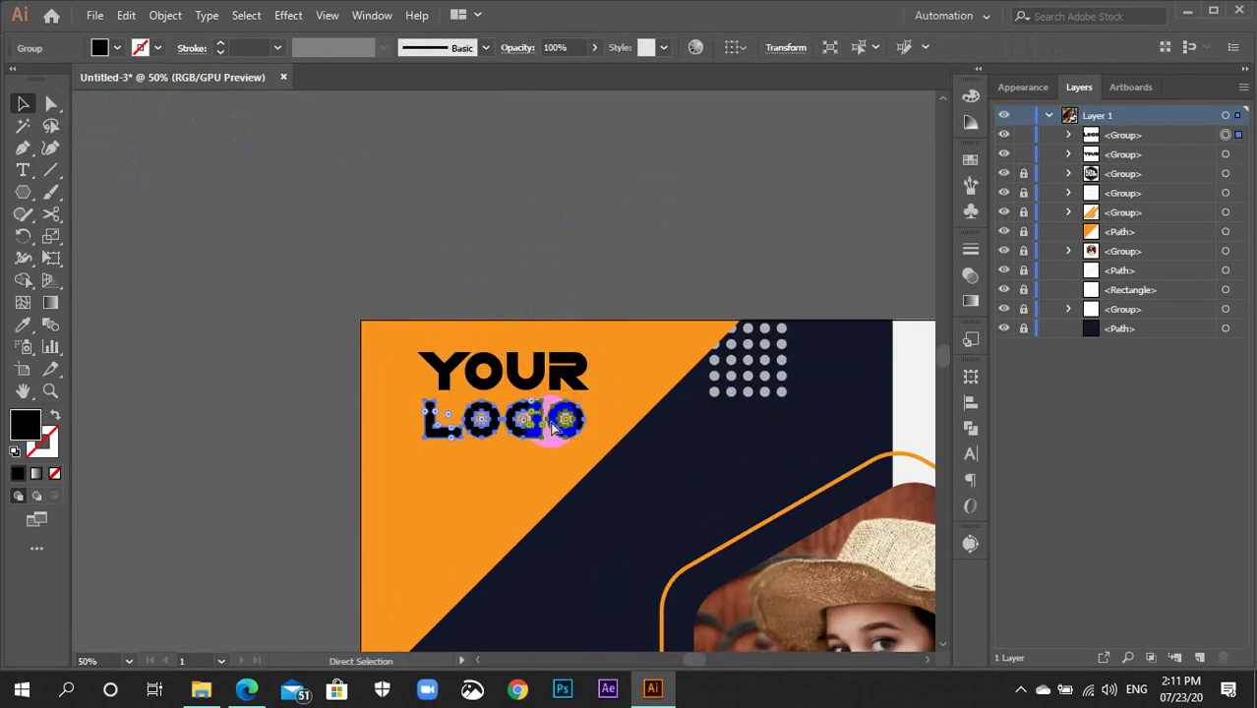
key("ctrl+plus")
key("ctrl+plus")
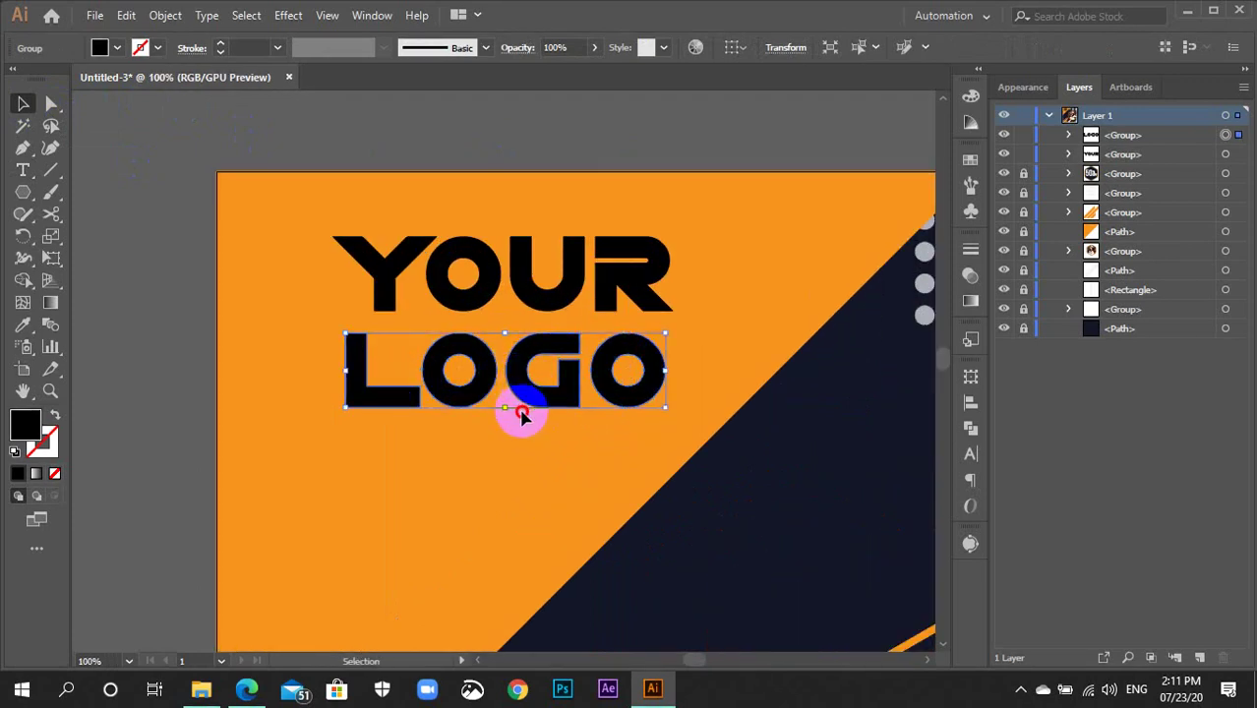
left_click_drag(521, 415, 522, 466)
Stretch the YOUR lettering taller and select the LOGO lettering
left_click(541, 284)
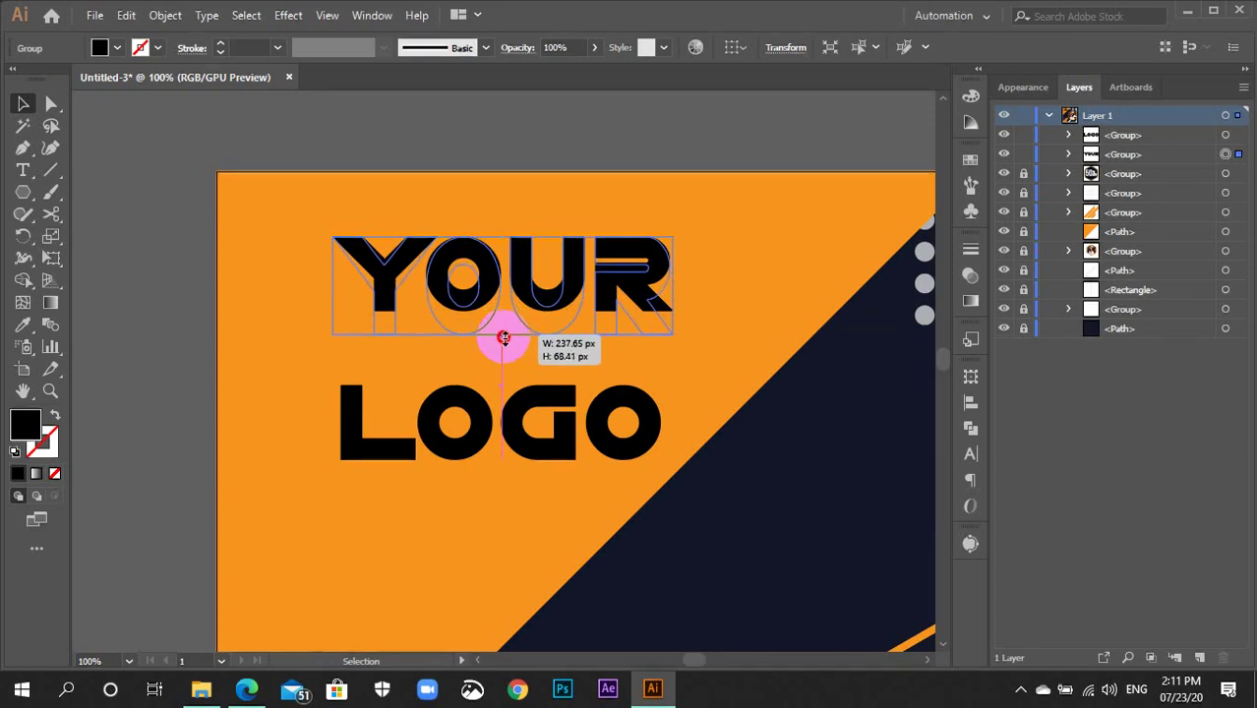
left_click_drag(503, 311, 501, 342)
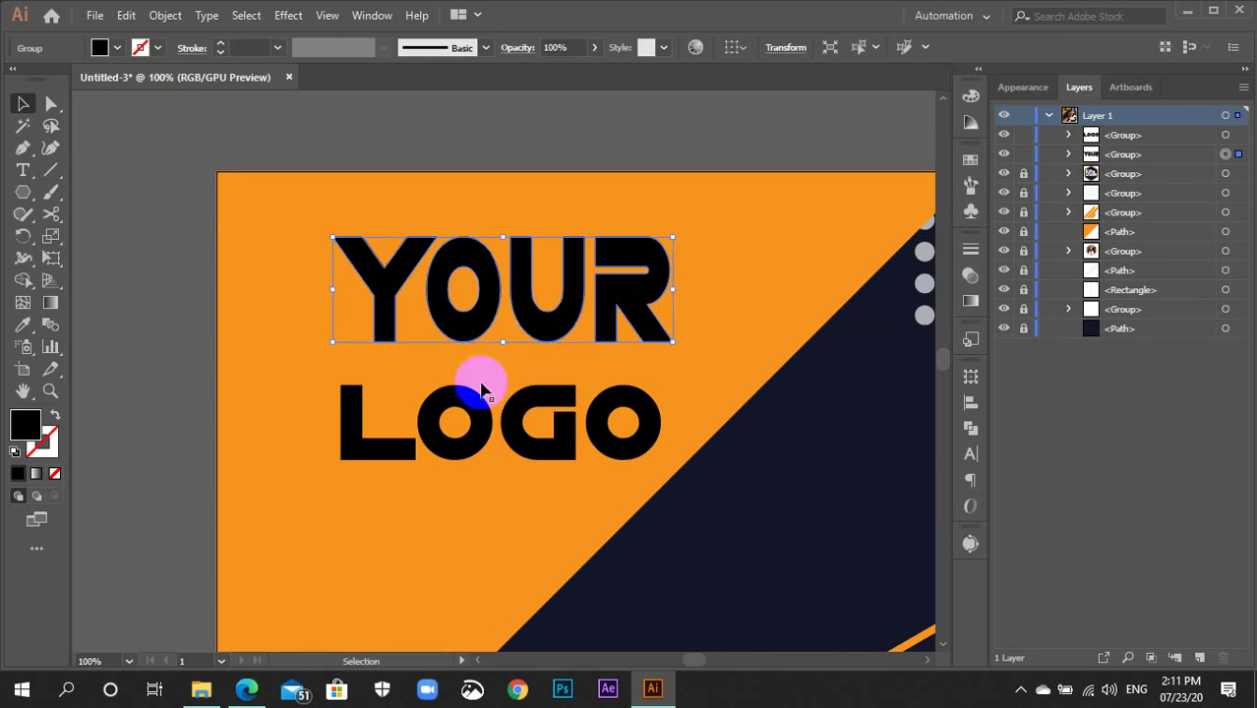
left_click(477, 421)
right_click(480, 429)
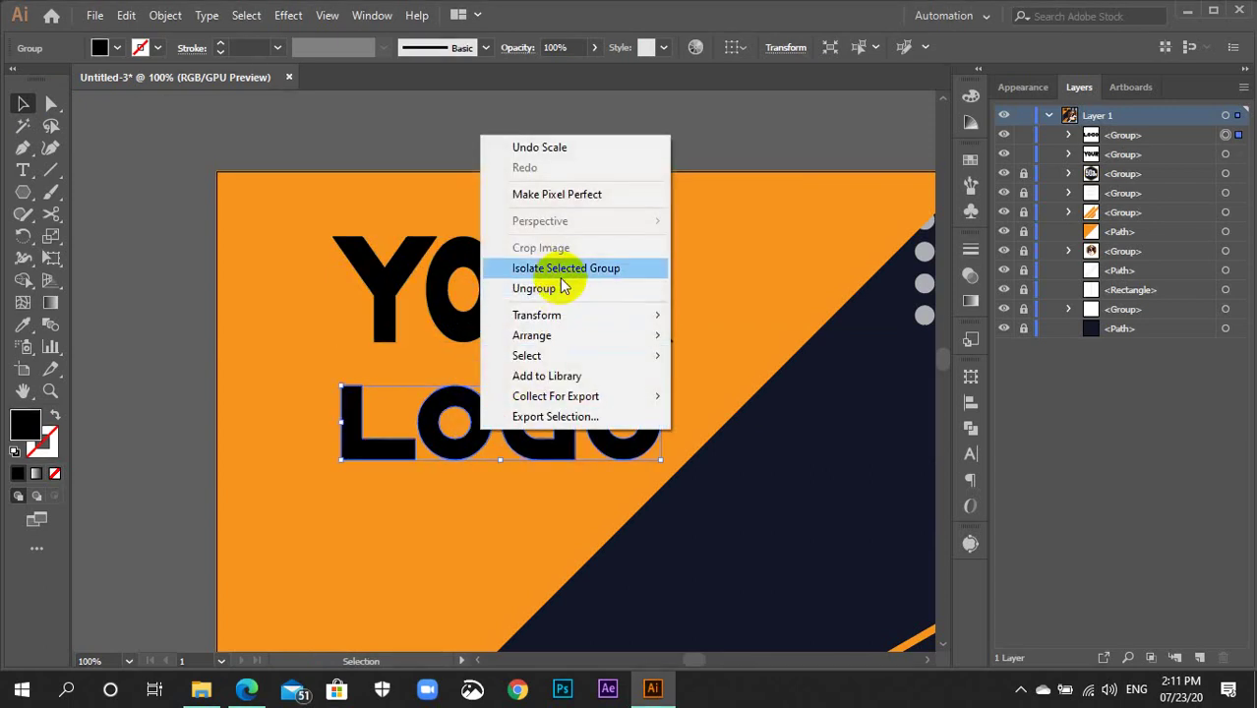
Ungroup LOGO into separate letters and group the O, G and O together
left_click(534, 288)
left_click(665, 505)
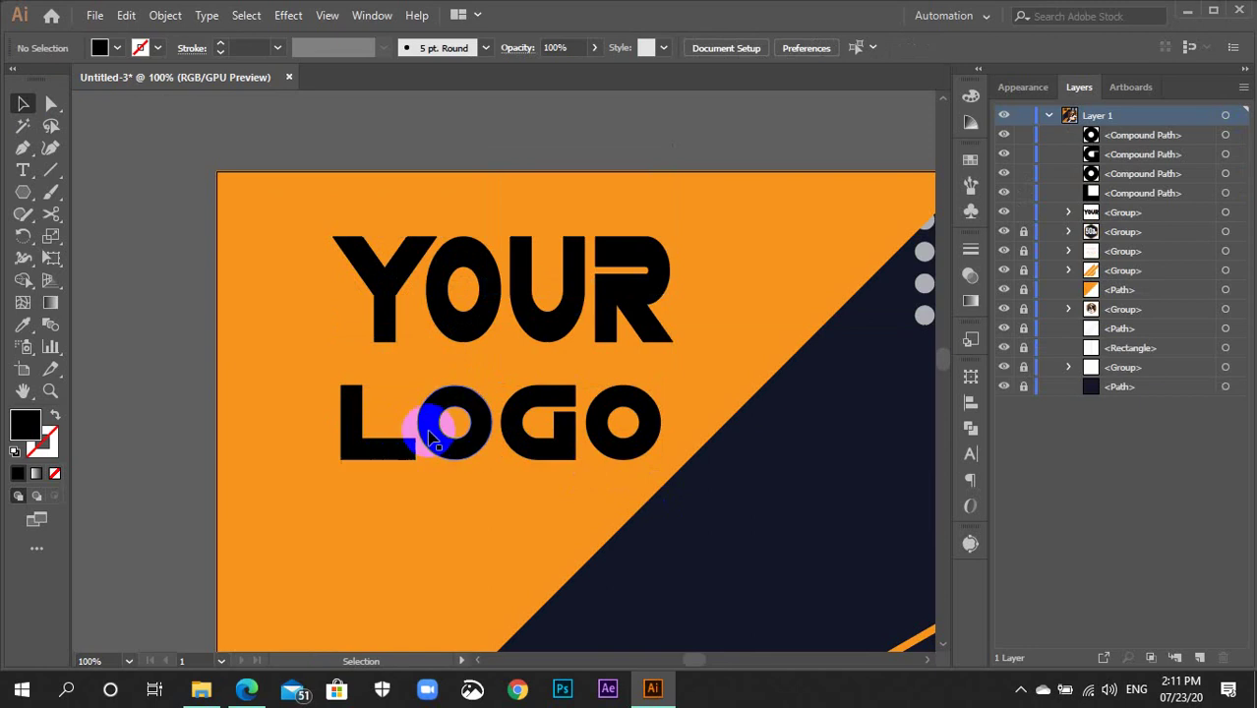
mouse_move(639, 490)
left_mouse_down()
mouse_move(453, 423)
mouse_move(531, 438)
left_mouse_up()
key("ctrl+g")
Move the L up beneath the Y of YOUR and stretch it taller downward
left_click_drag(398, 452, 429, 404)
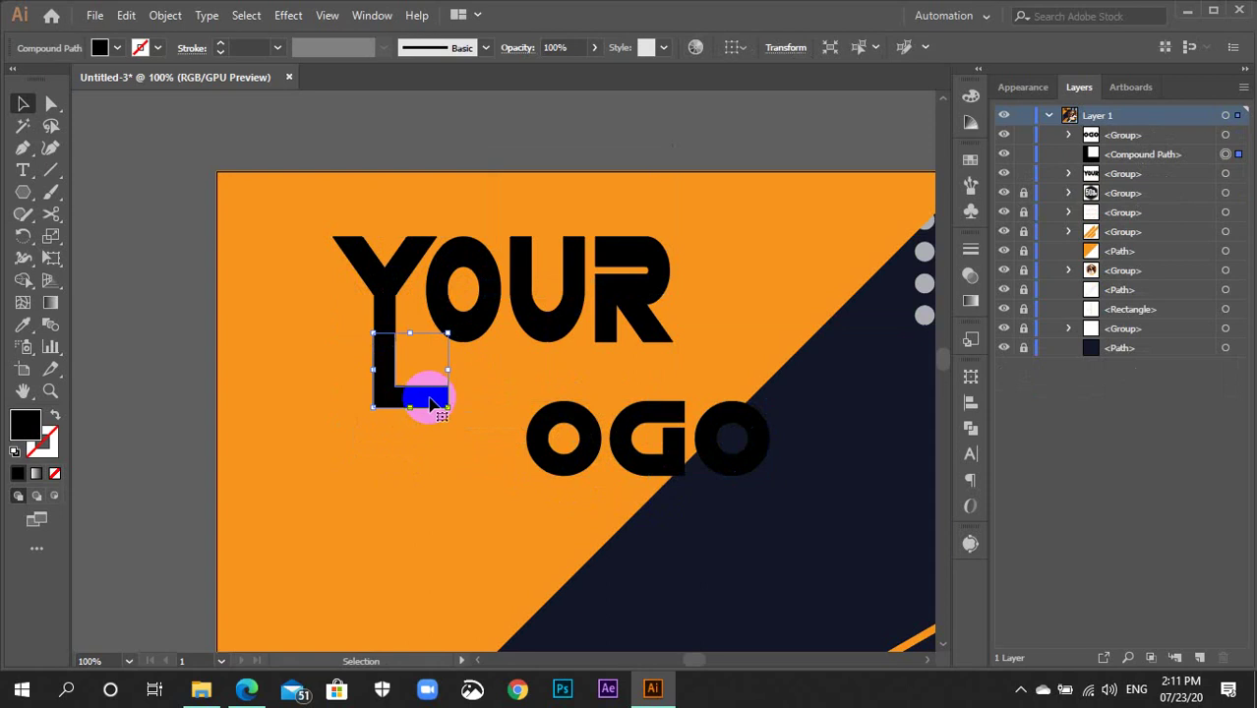
scroll(430, 403, "up", 1)
scroll(421, 393, "up", 1)
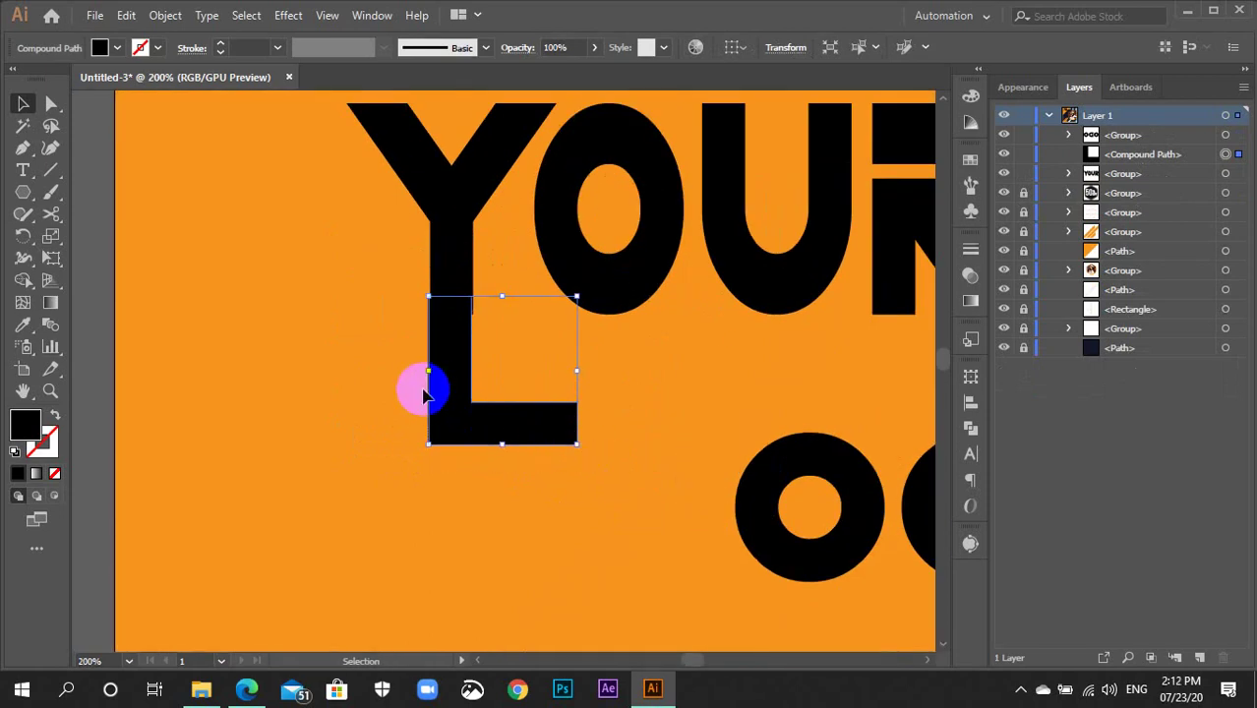
left_click_drag(497, 443, 504, 514)
left_click(598, 510)
left_click_drag(454, 446, 455, 448)
Fine-tune the L's position so its stem lines up with the Y
scroll(455, 447, "up", 1)
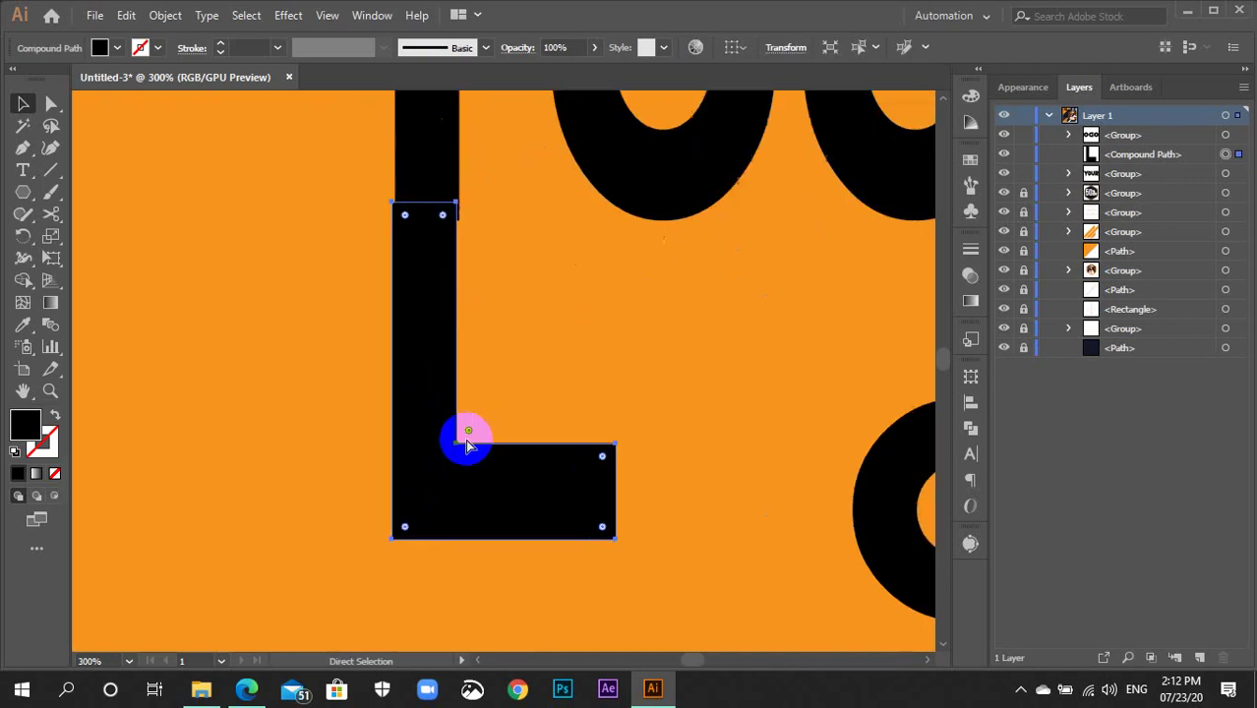
scroll(465, 435, "up", 1)
left_click(401, 337)
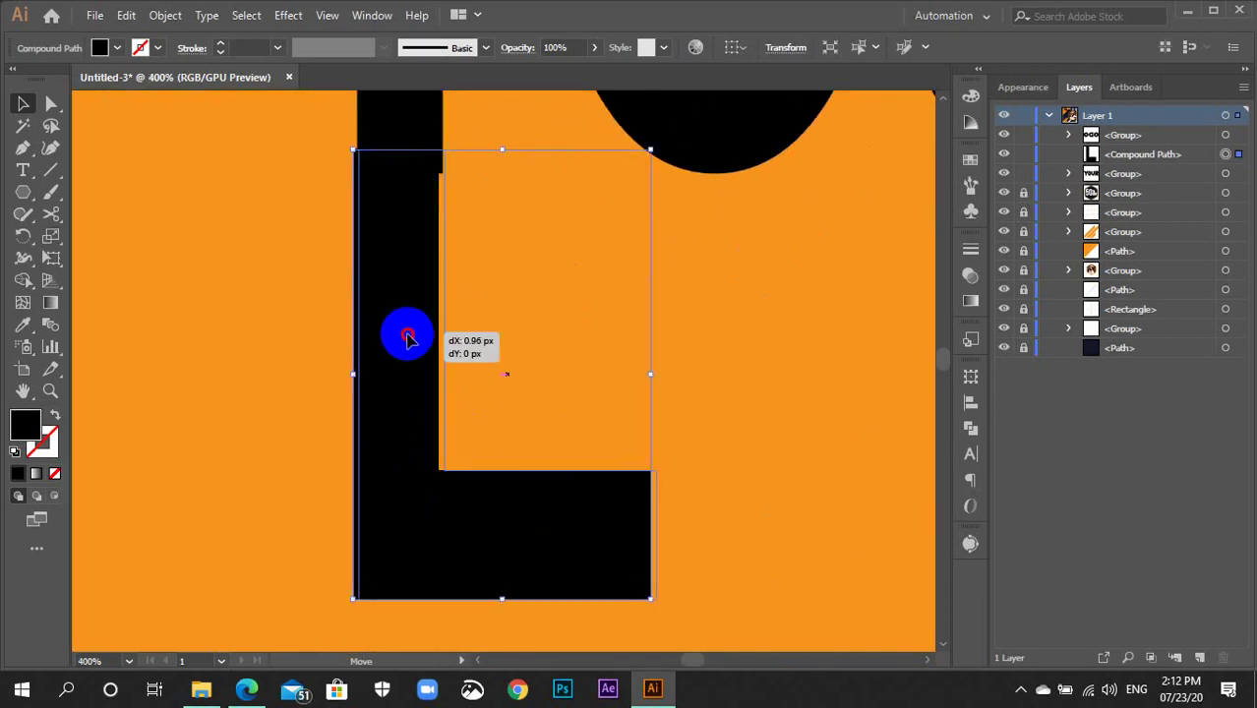
left_click_drag(407, 336, 408, 339)
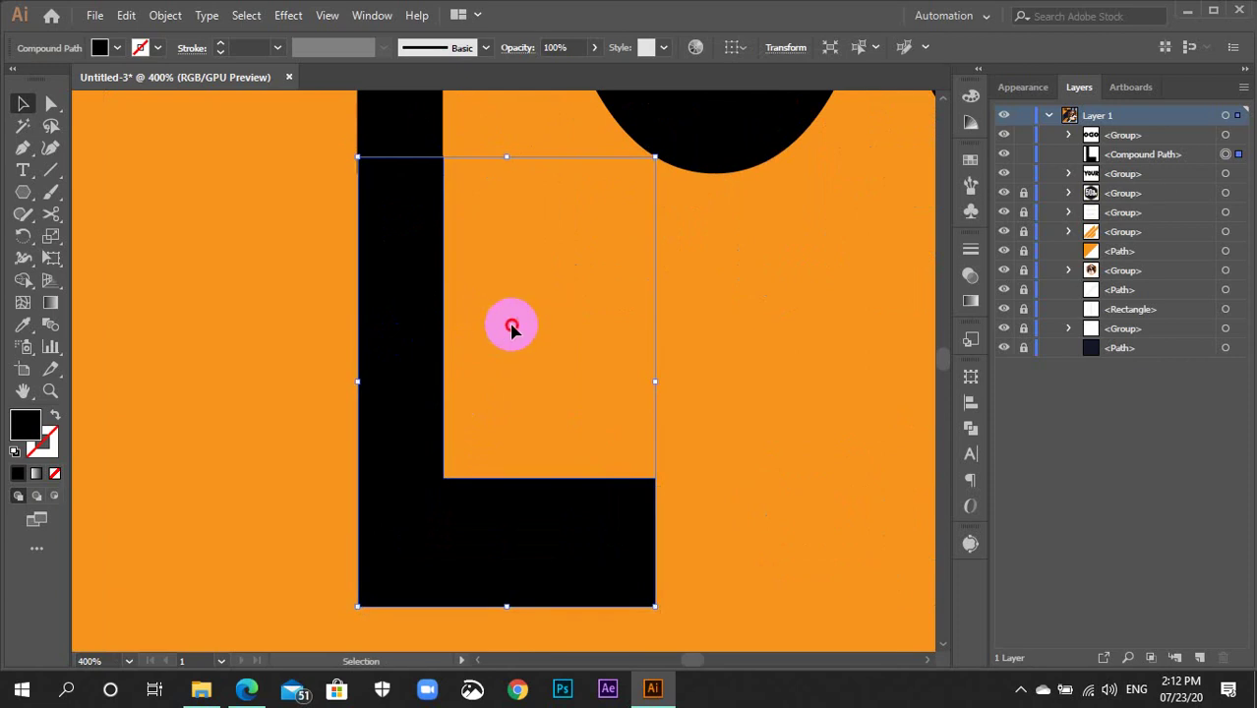
left_click(510, 329)
key("Left")
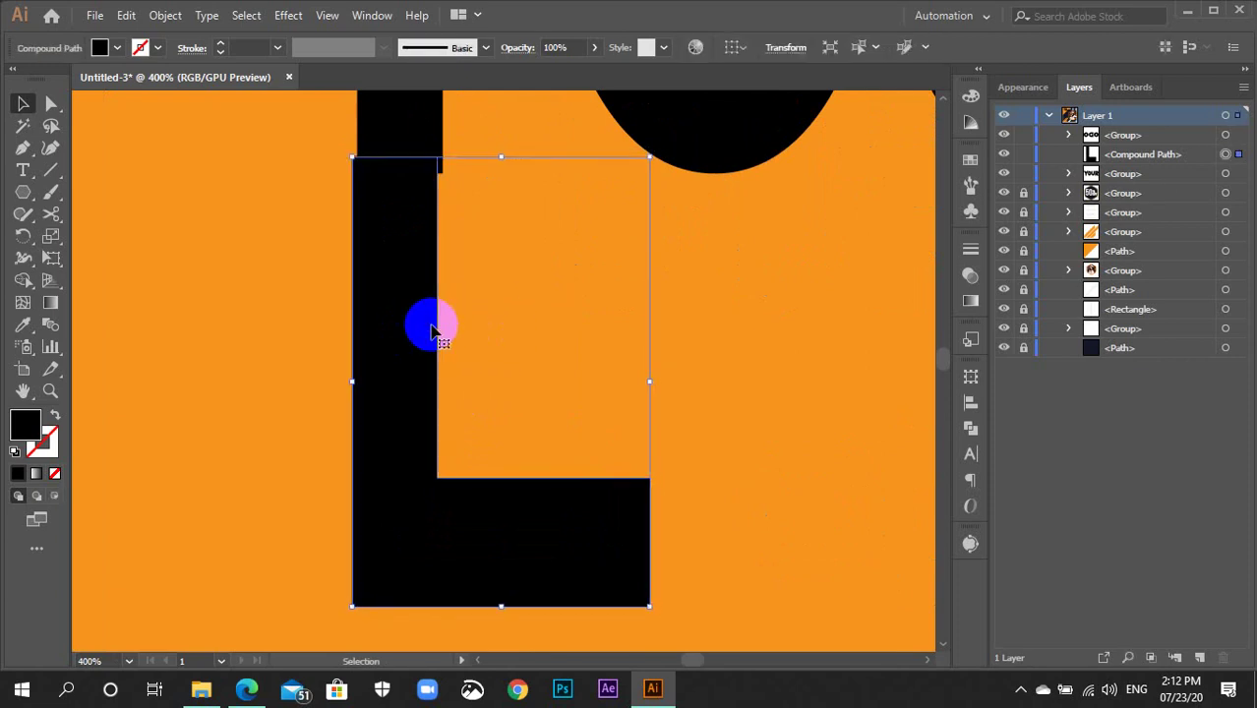
left_click_drag(431, 332, 429, 326)
left_click(472, 334)
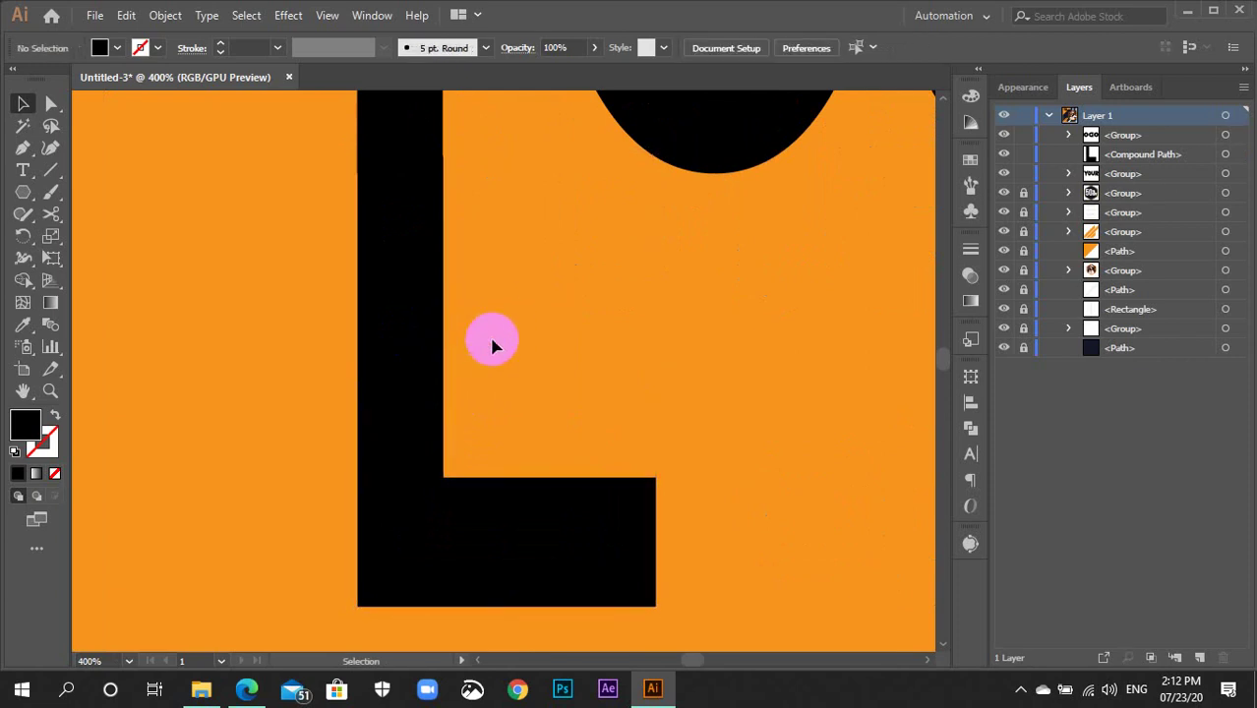
key("ctrl+minus")
key("ctrl+minus")
key("ctrl+minus")
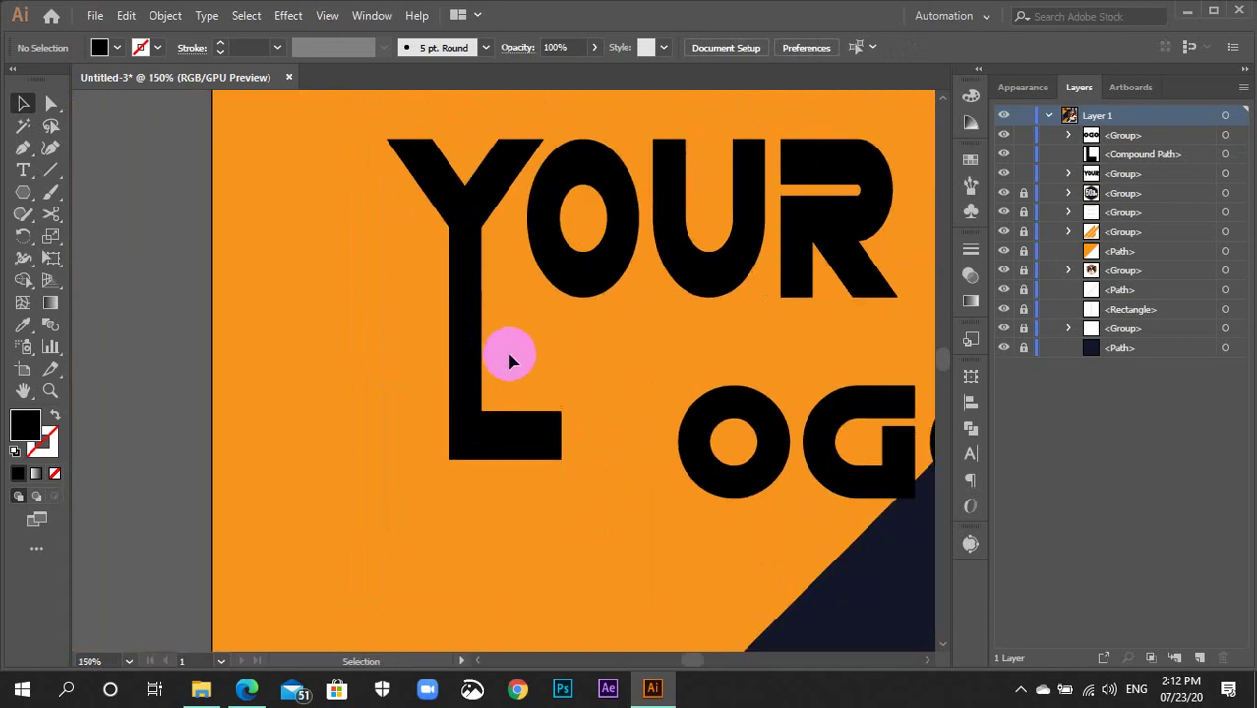
Move the OGO letters up toward the L and squeeze them narrower
left_click_drag(590, 343, 583, 408)
left_click_drag(709, 480, 619, 435)
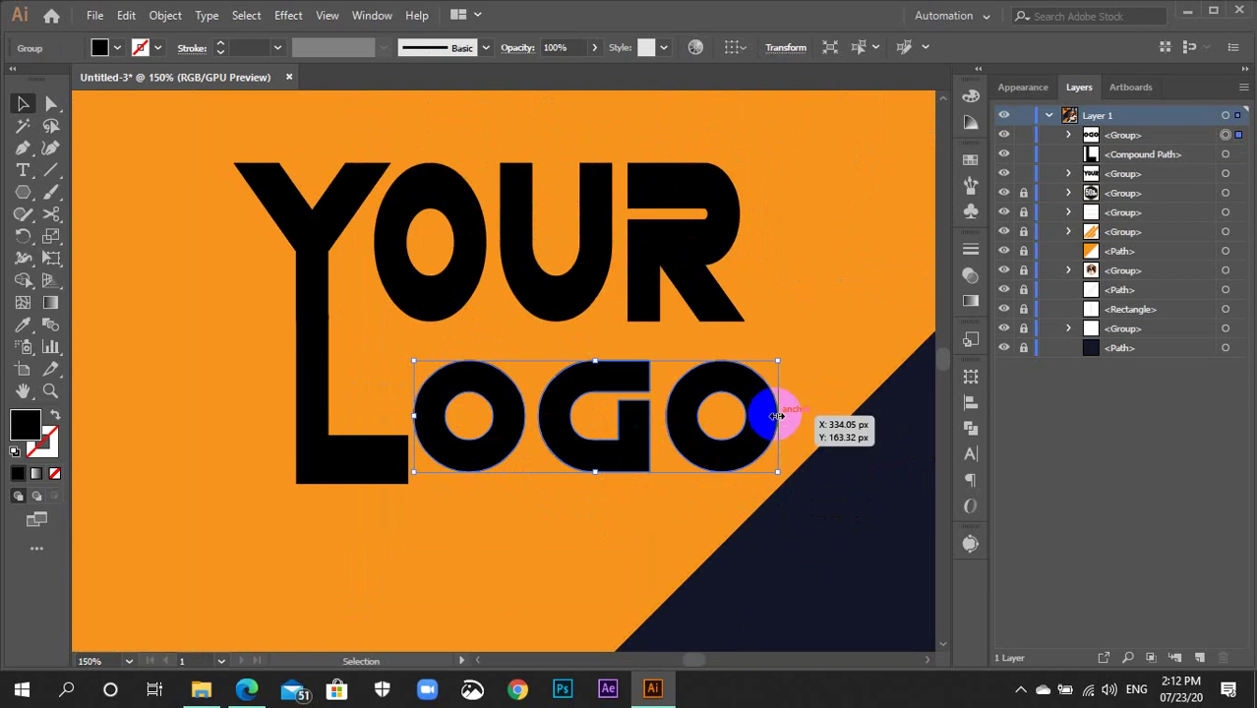
left_click_drag(777, 416, 741, 416)
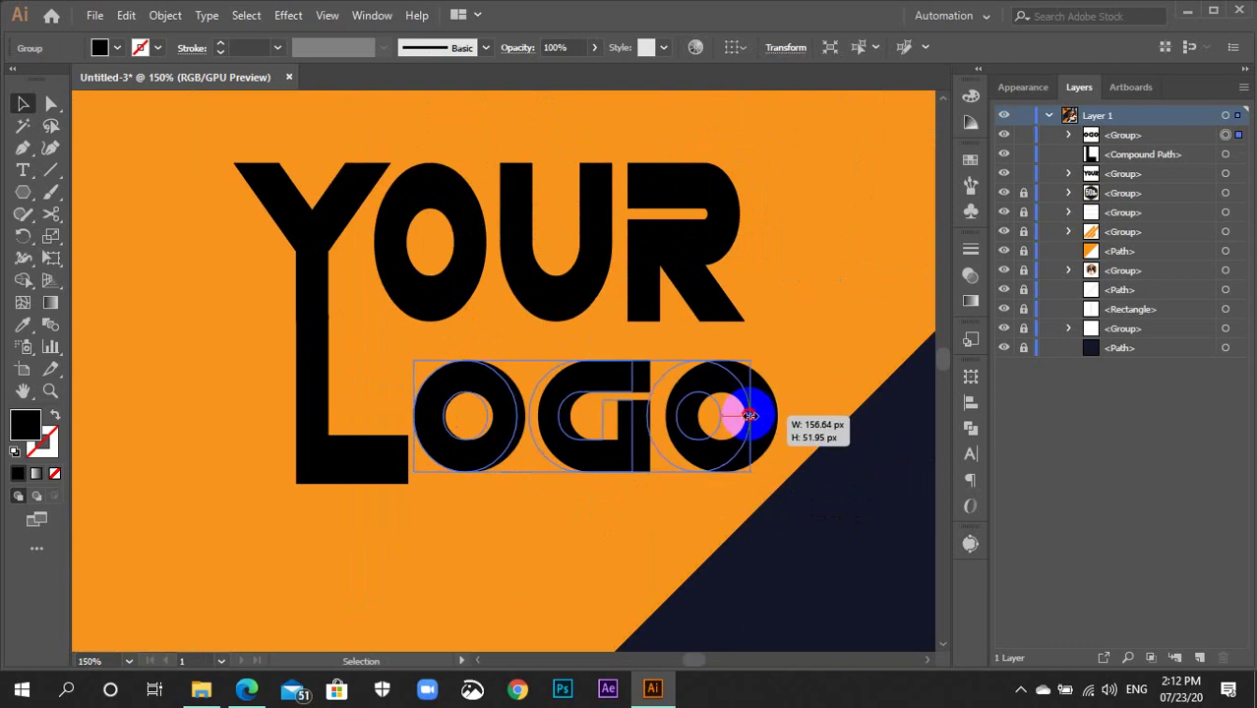
left_click(665, 488)
left_click(568, 441)
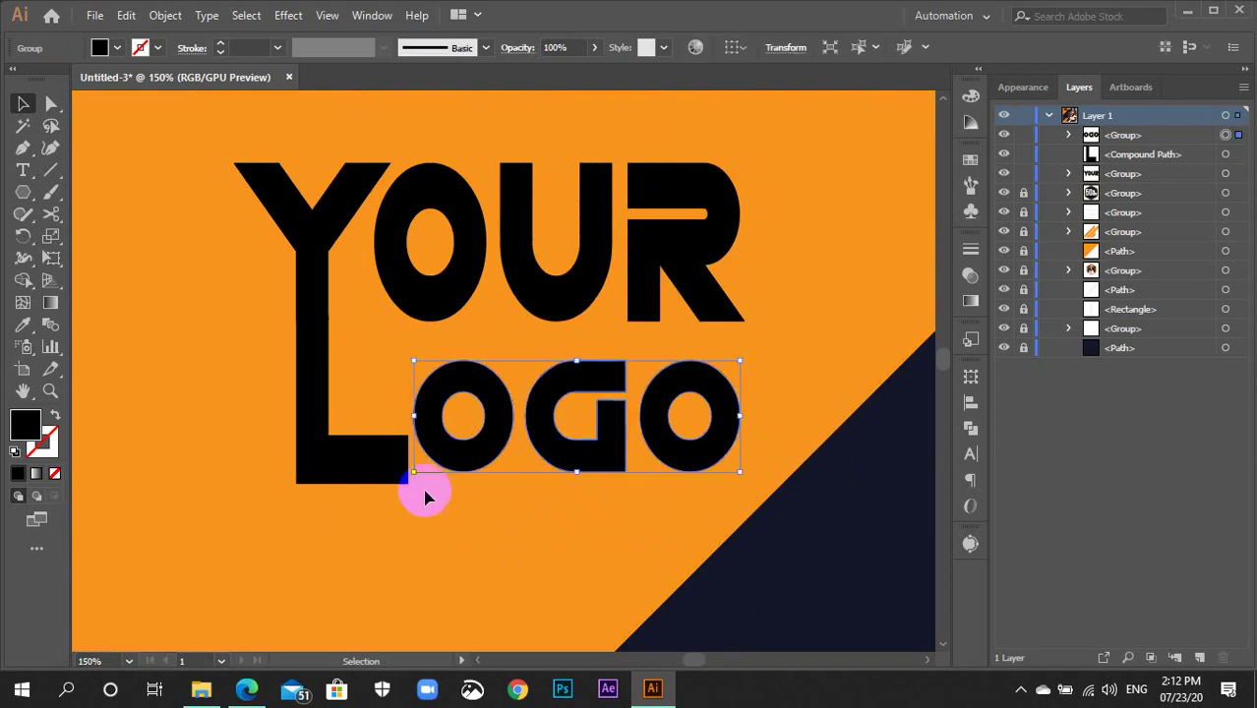
Group the YOUR and L letters together
left_click_drag(202, 267, 343, 346)
key("a")
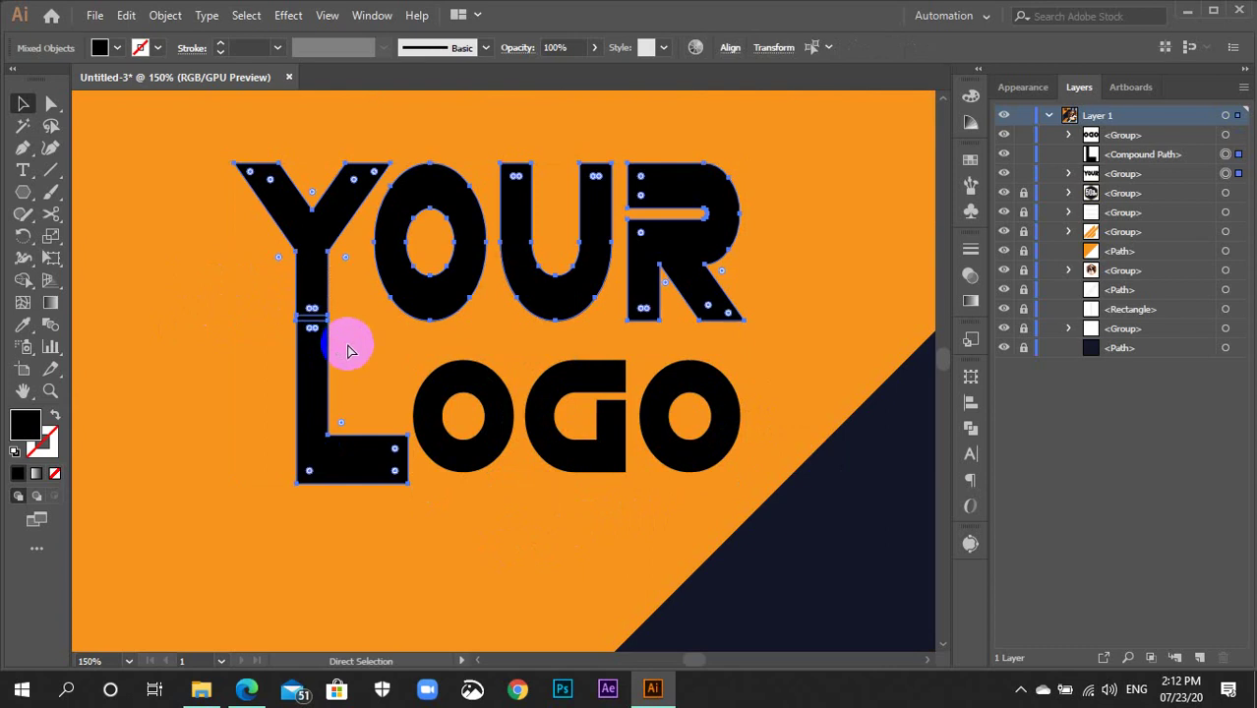
key("ctrl+g")
key("v")
left_click(328, 366)
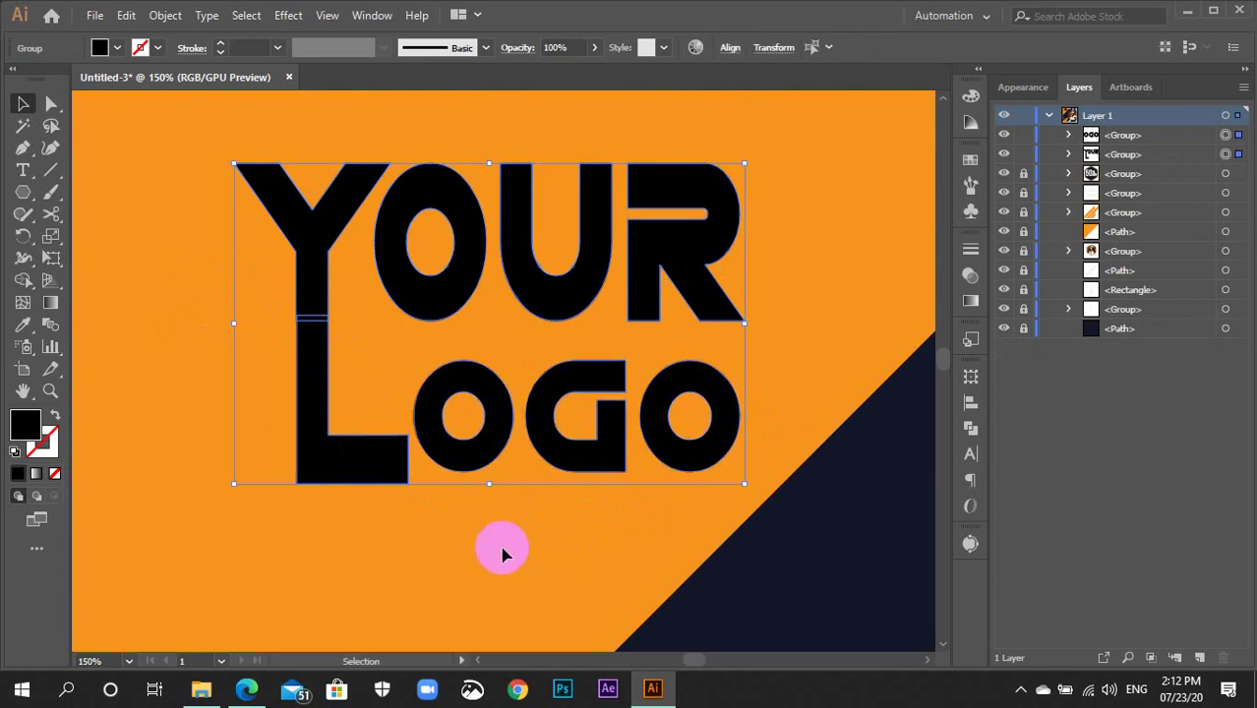
Bottom-align and right-align the OGO letters with the YOUR-L group, then group the whole lettering
left_click(417, 407)
left_click(734, 47)
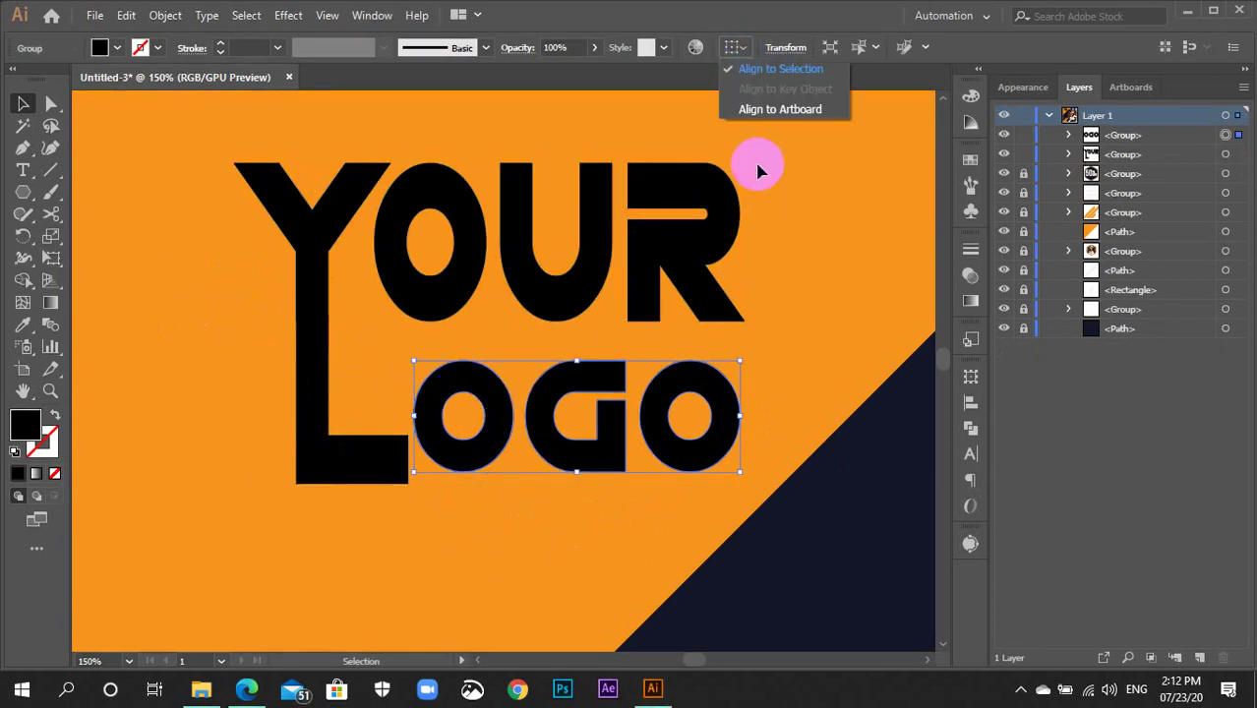
left_click(437, 395)
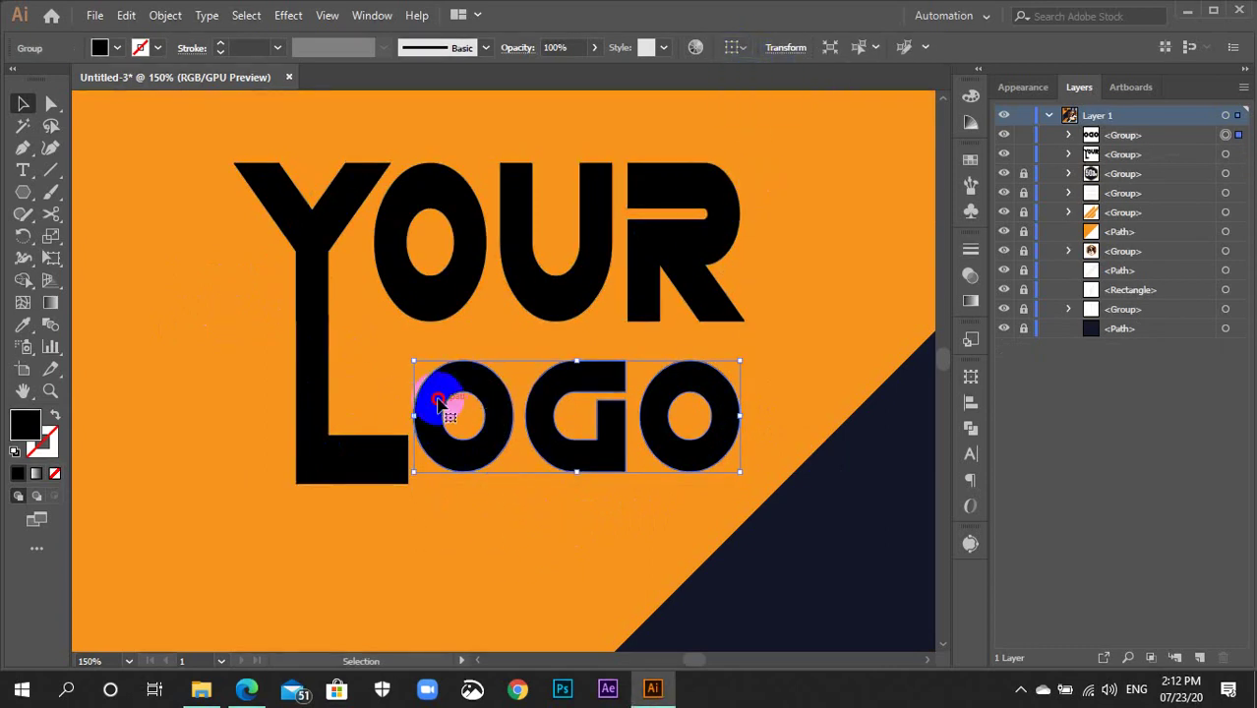
left_click(518, 573)
key("ctrl+a")
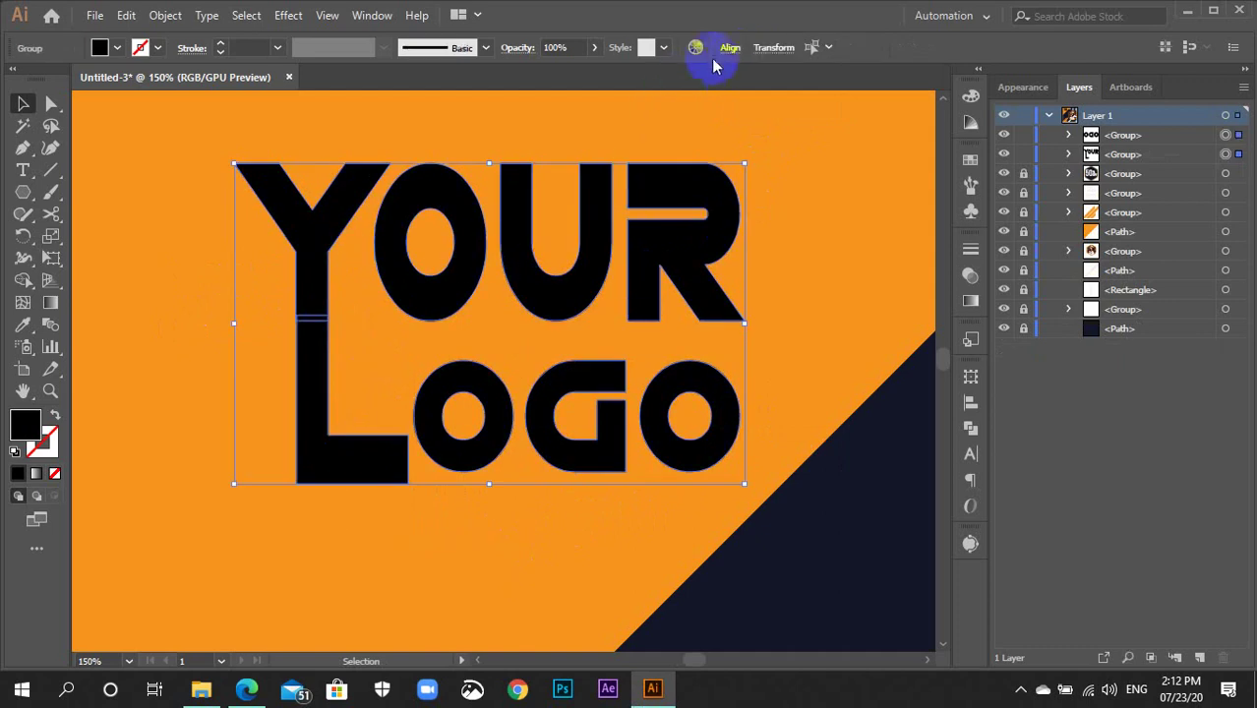
left_click(732, 51)
left_click(723, 106)
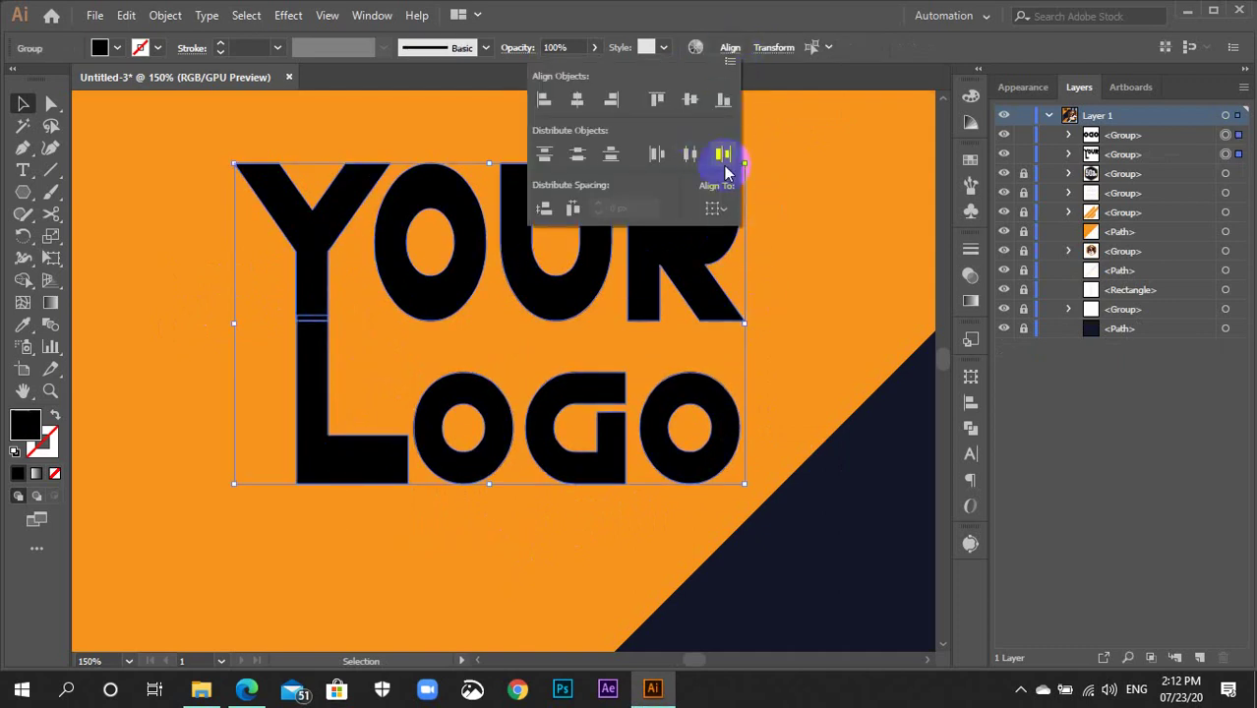
left_click(612, 100)
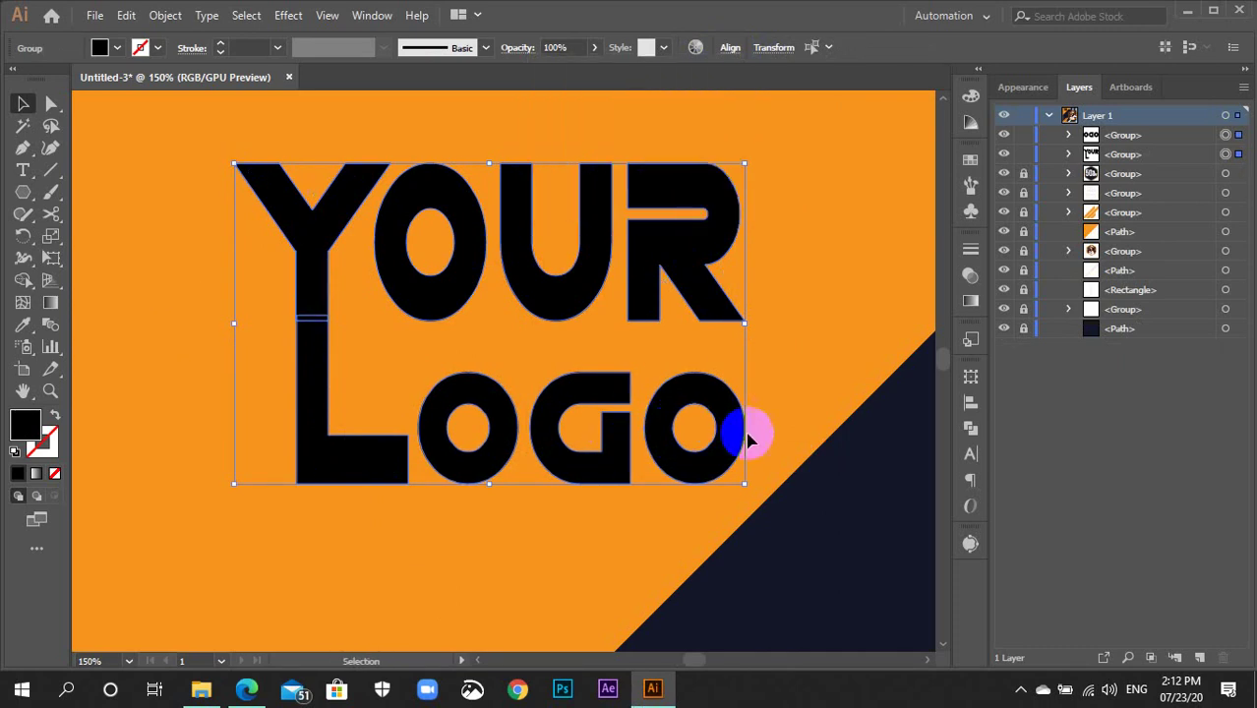
key("a")
key("ctrl+g")
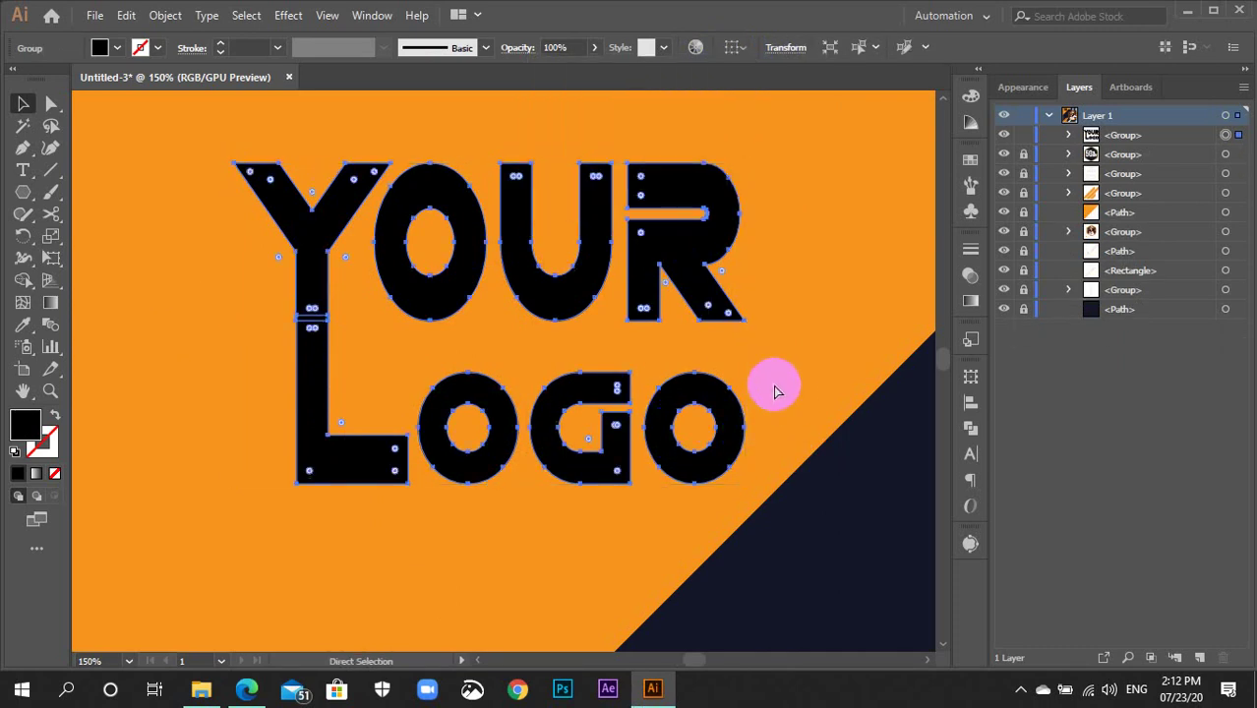
key("ctrl+minus")
key("ctrl+minus")
key("ctrl+minus")
Nudge the grouped YOUR LOGO lettering slightly left within the orange corner
key("v")
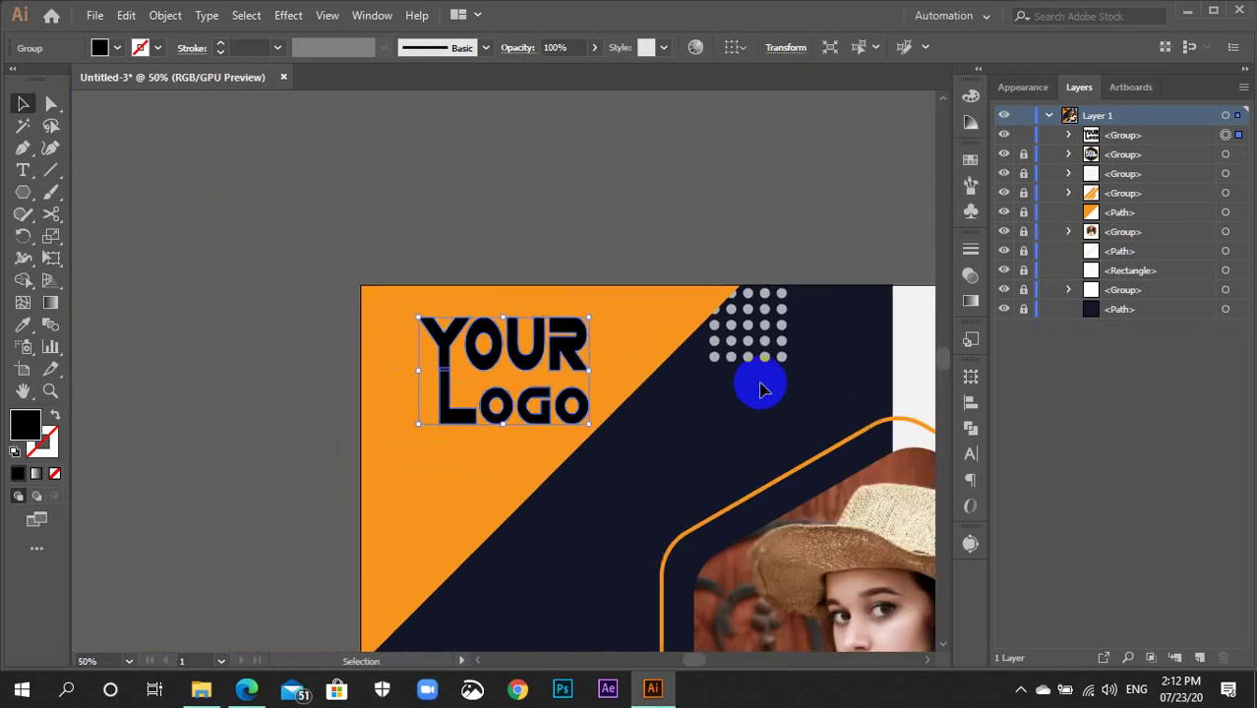
scroll(757, 374, "down", 2)
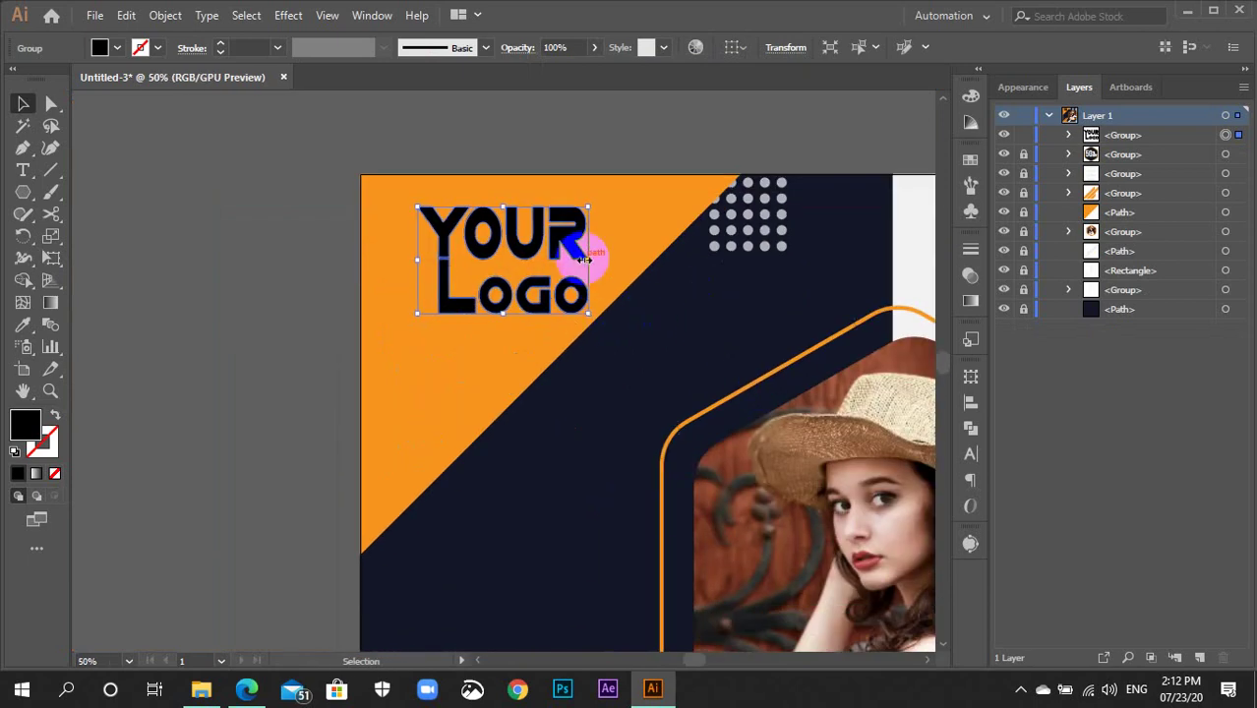
key("Left")
key("Left")
key("Left")
key("Left")
key("Left")
key("Left")
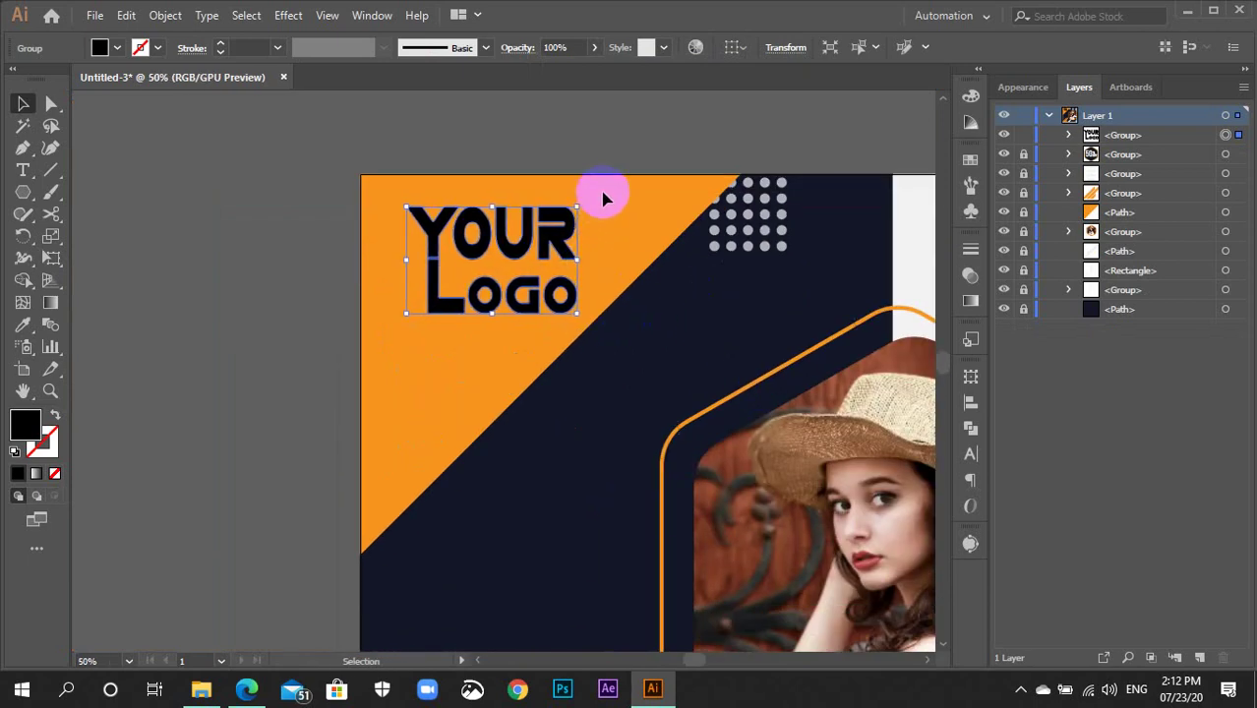
left_click(610, 152)
scroll(629, 172, "down", 2)
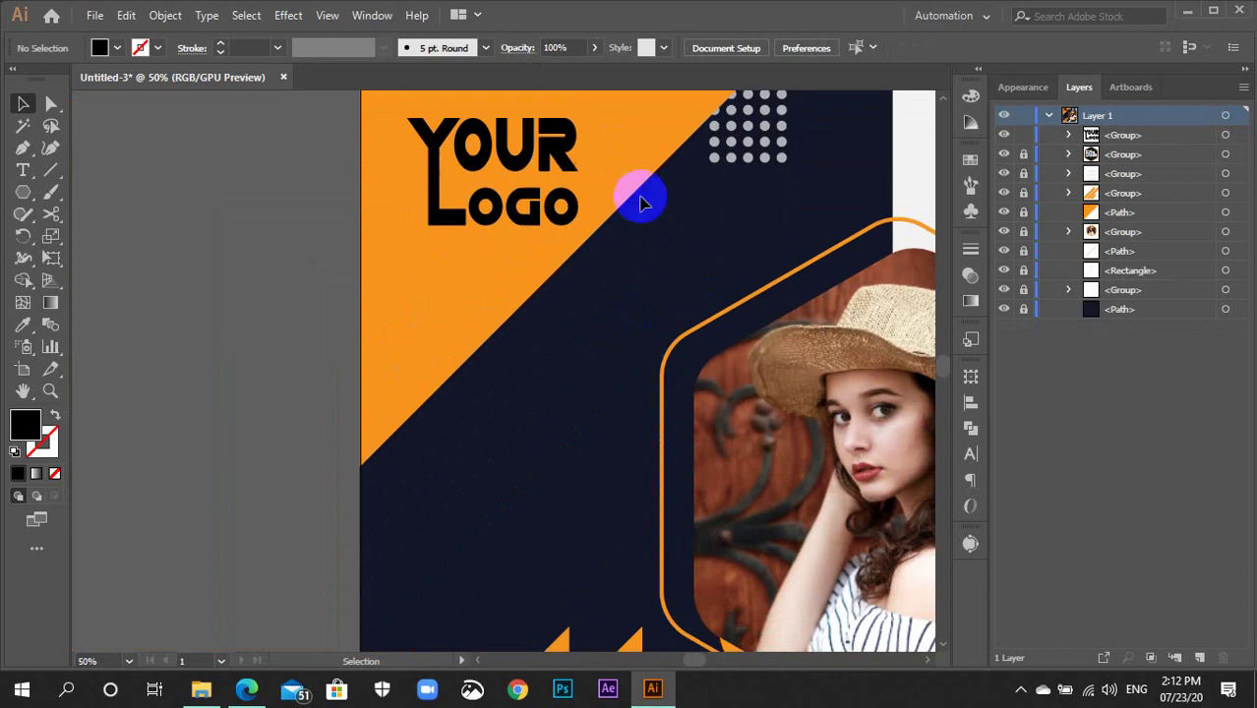
scroll(553, 452, "down", 2)
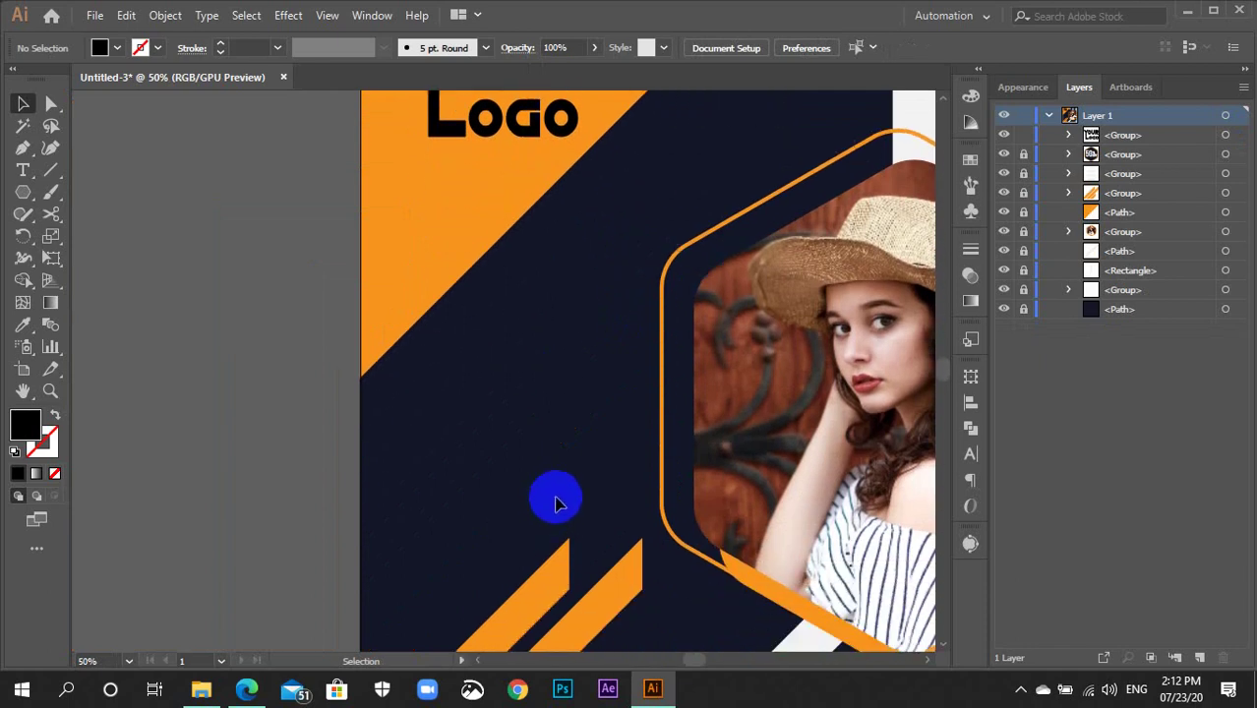
left_click(23, 171)
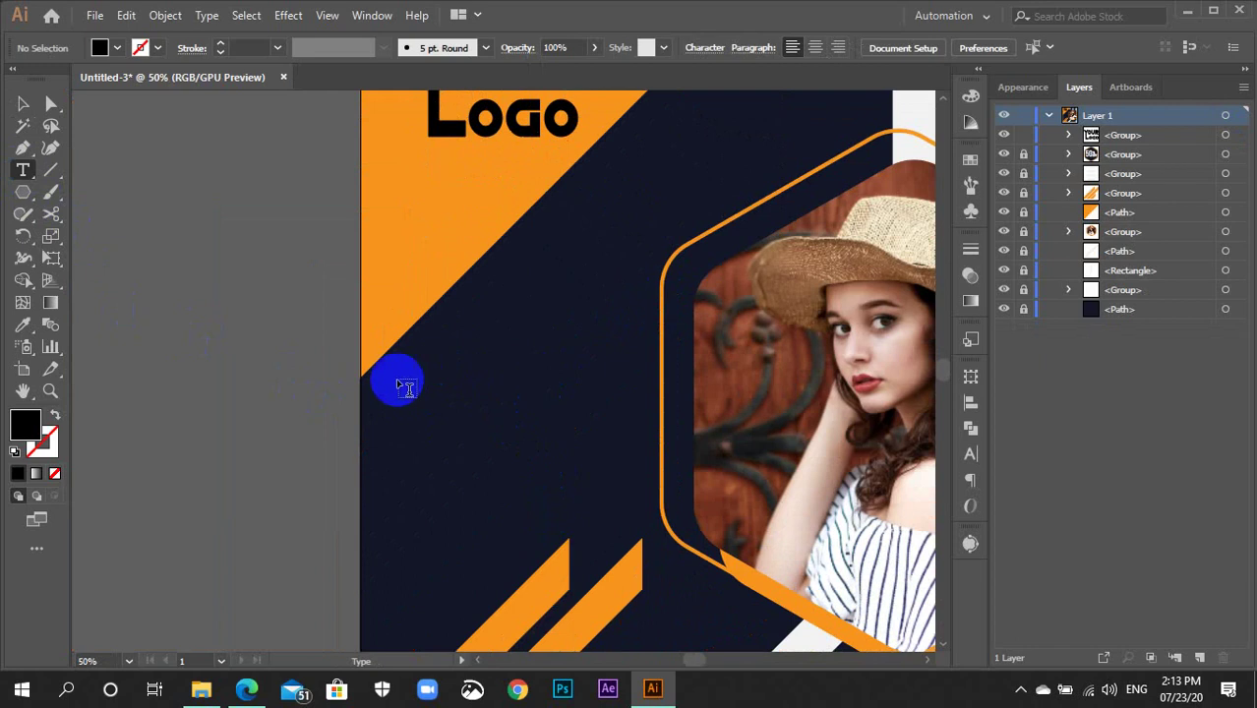
Create a white Lato 24 pt SUPER text frame on the navy area below the logo
left_click(967, 163)
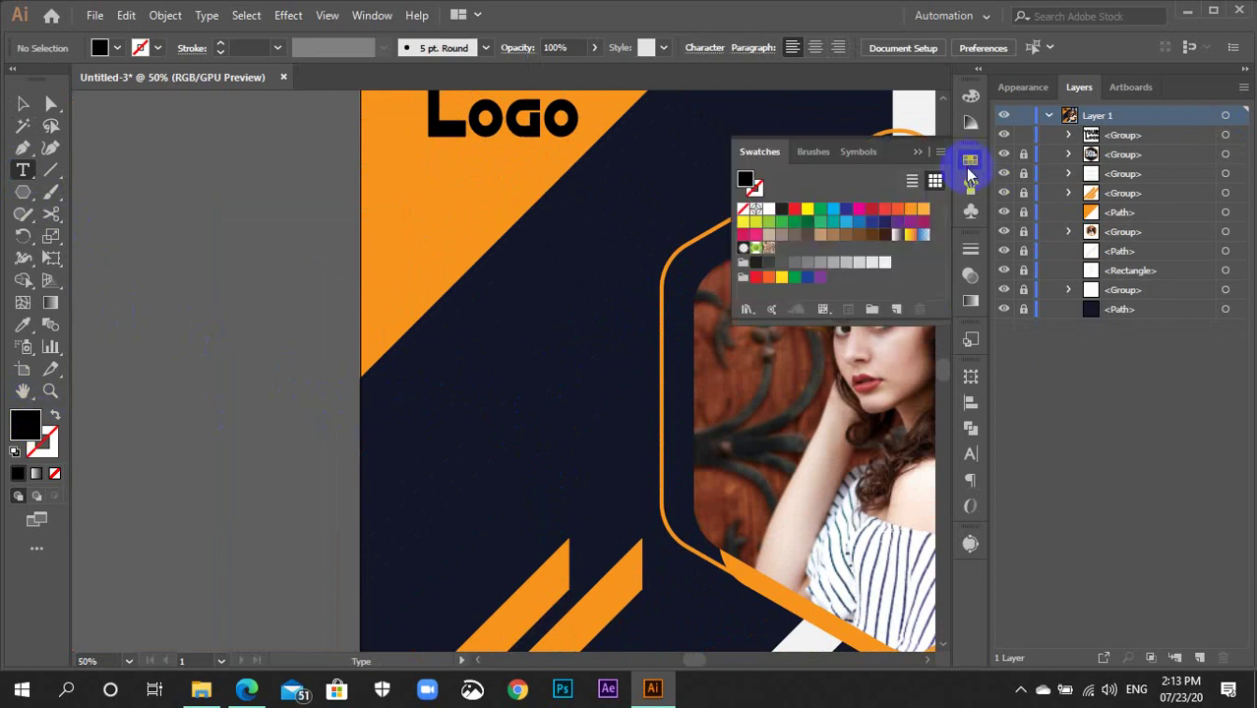
left_click(884, 262)
left_click(969, 163)
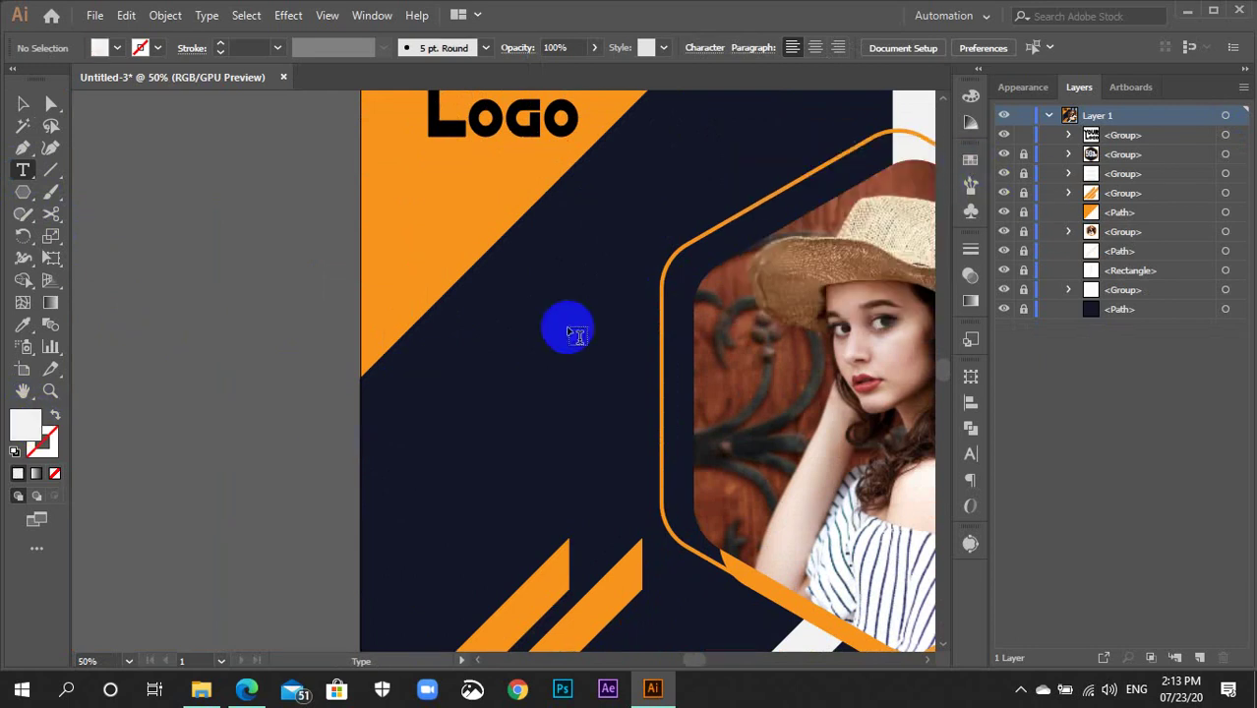
left_click_drag(434, 360, 593, 391)
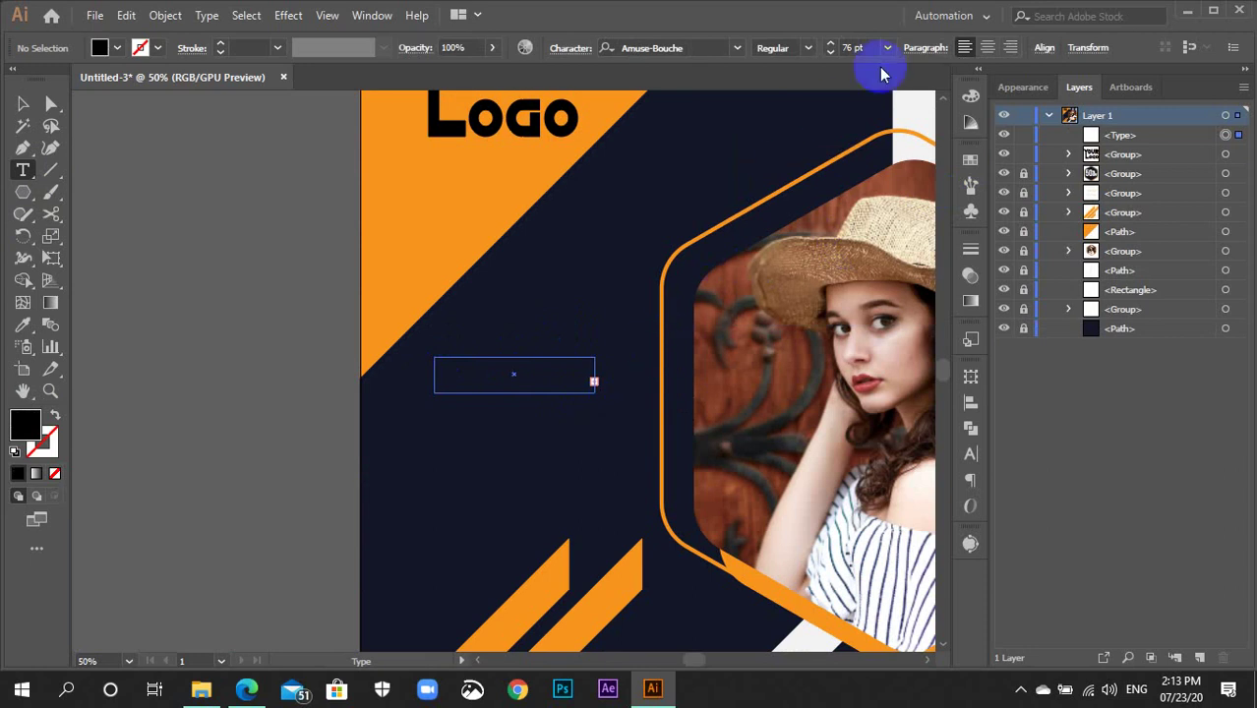
left_click(735, 49)
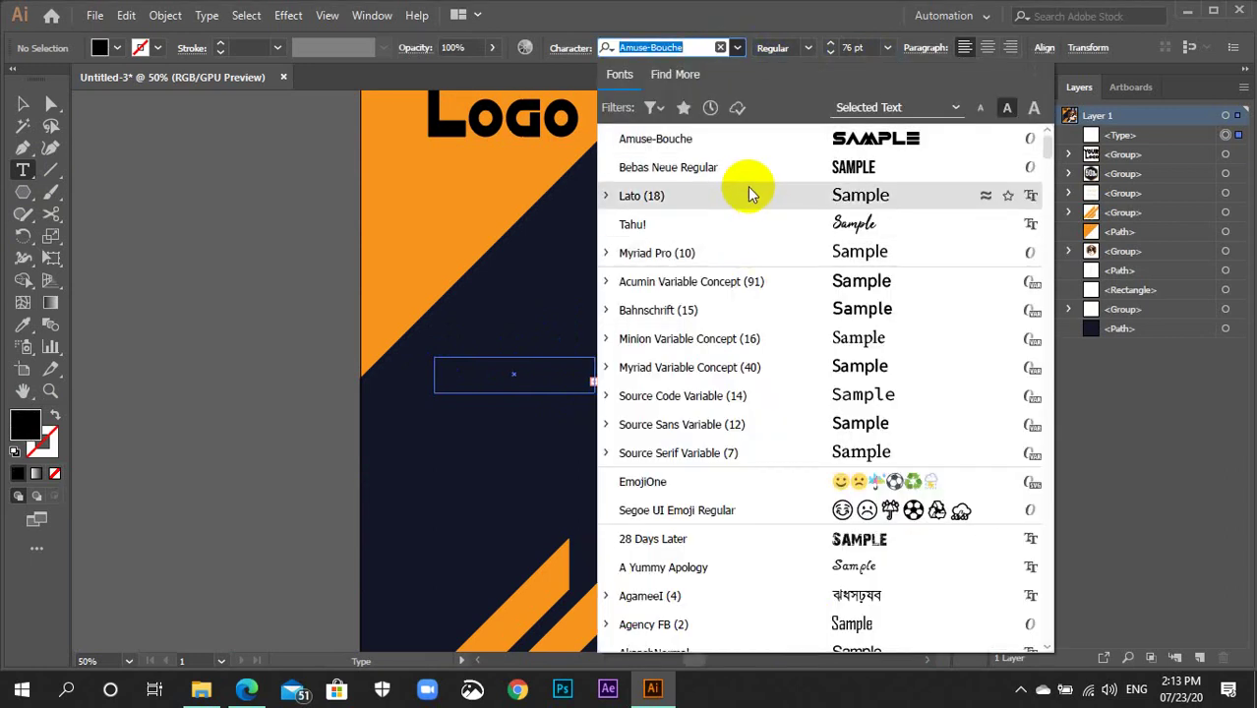
left_click(748, 186)
left_click(970, 160)
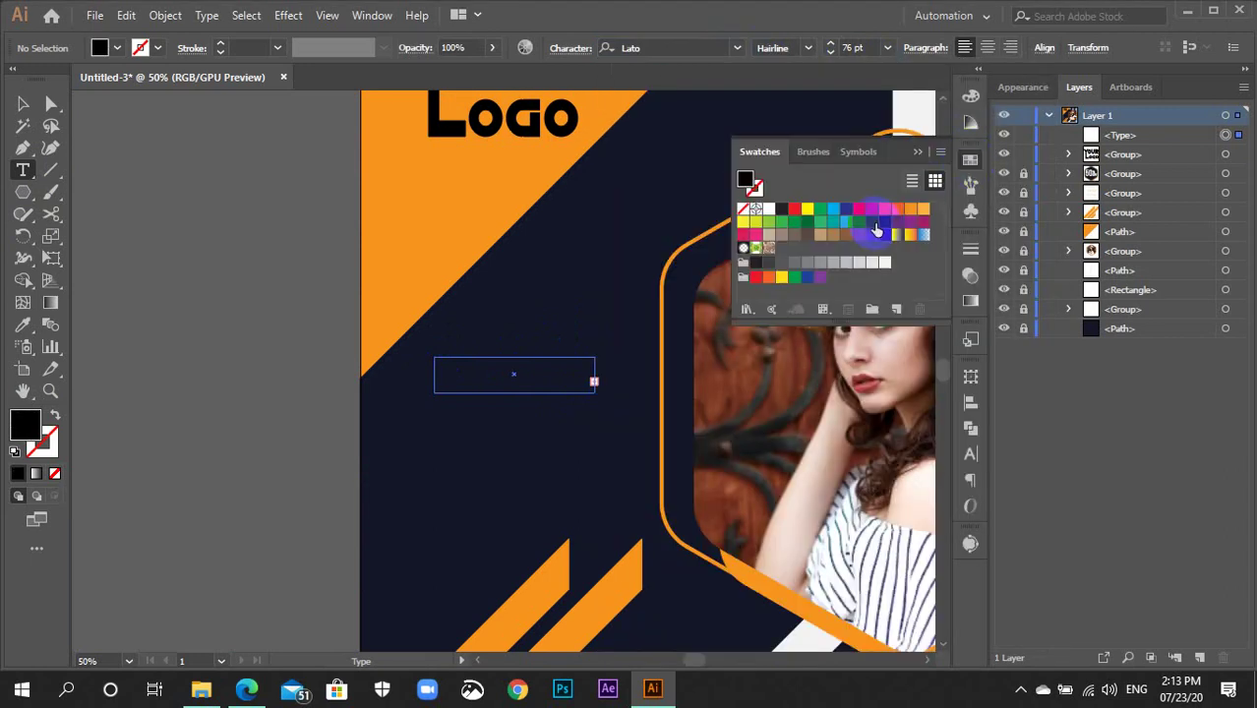
left_click(880, 261)
left_click(969, 160)
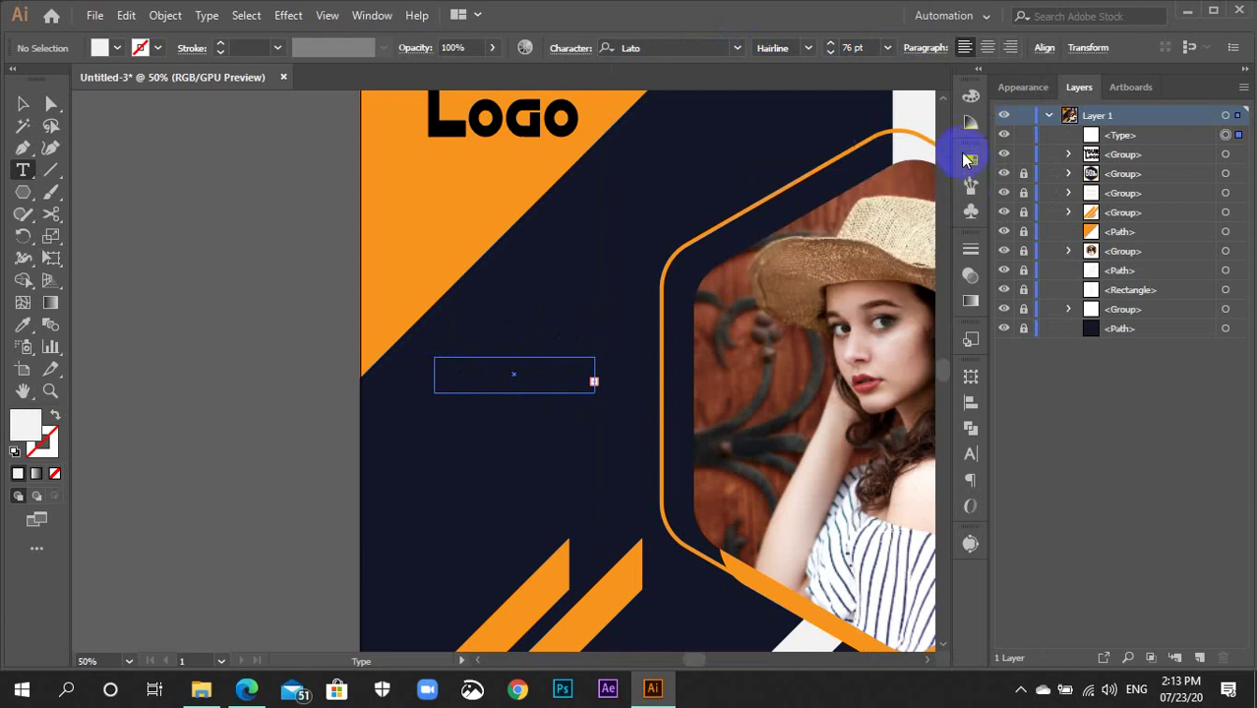
left_click(886, 47)
left_click(907, 294)
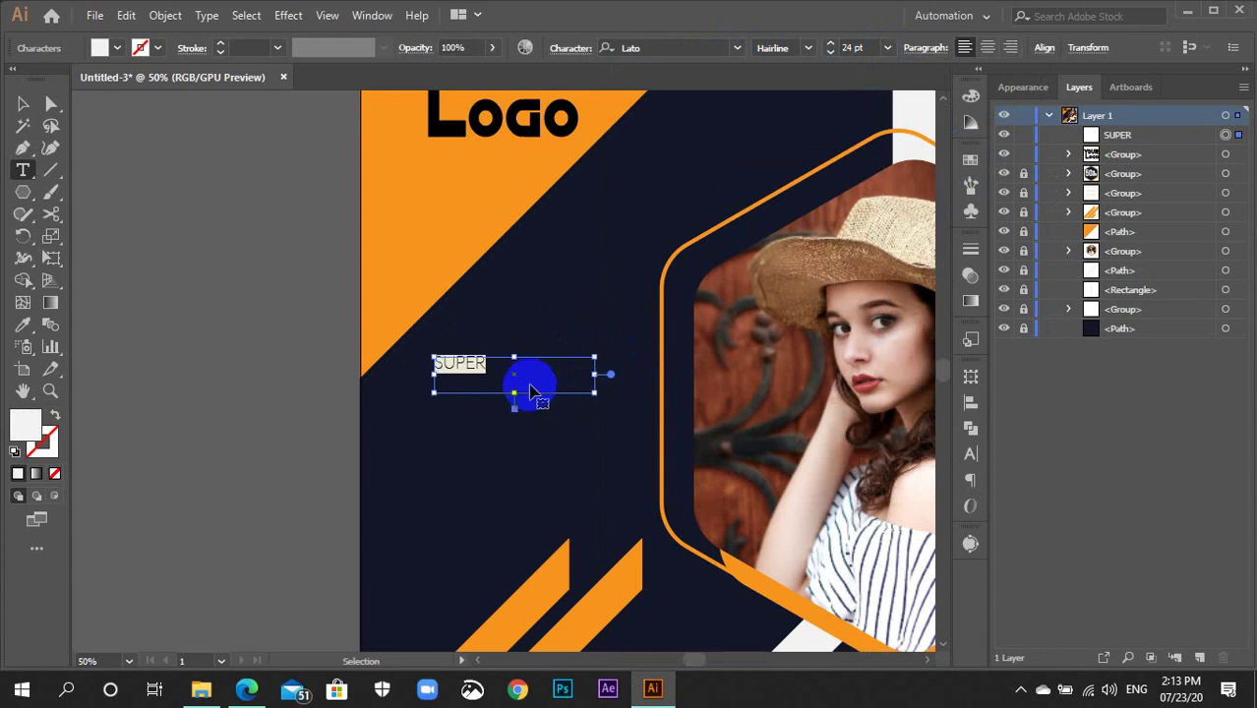
Restyle SUPER as Lato Heavy at 67 pt and nudge it slightly upward
left_click(531, 391)
left_click(20, 105)
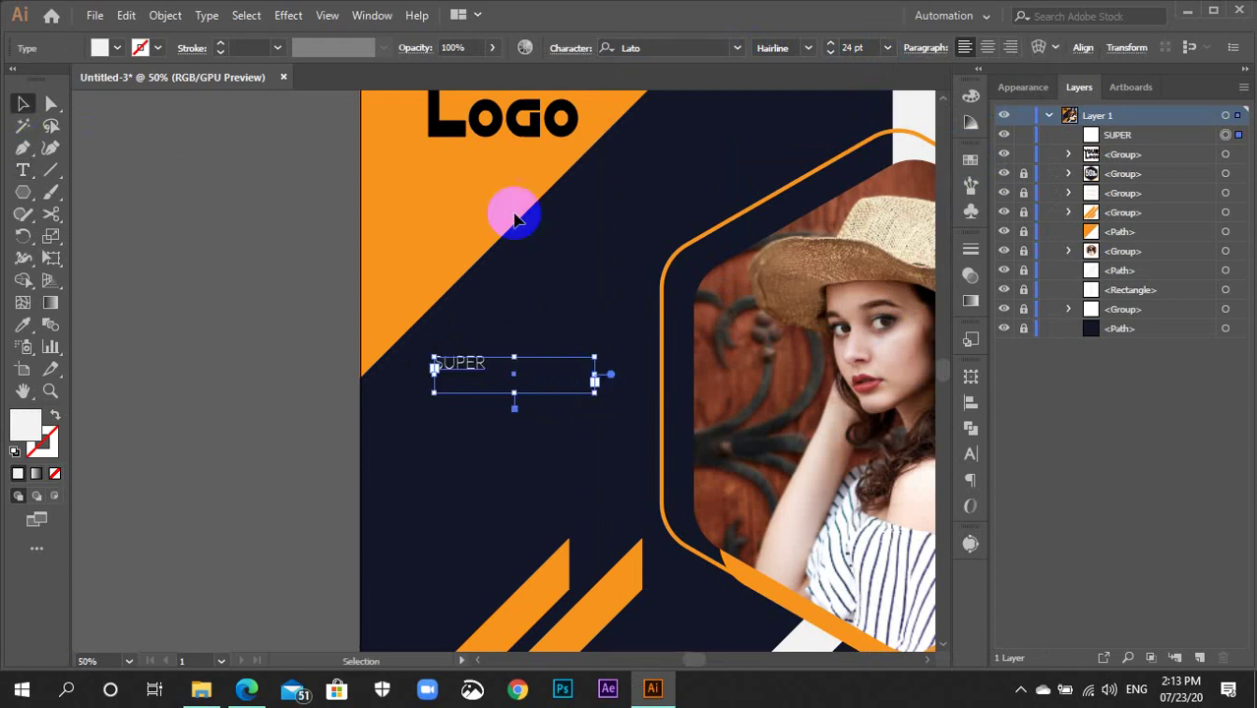
left_click(812, 49)
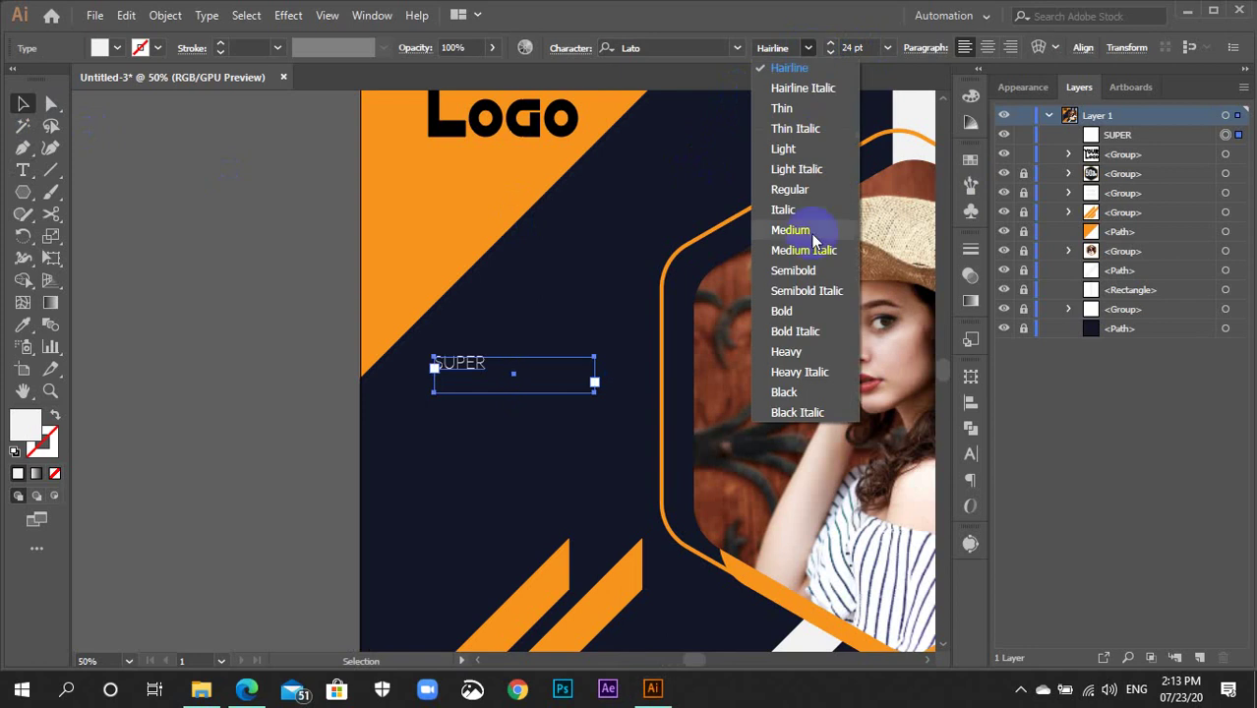
left_click(798, 352)
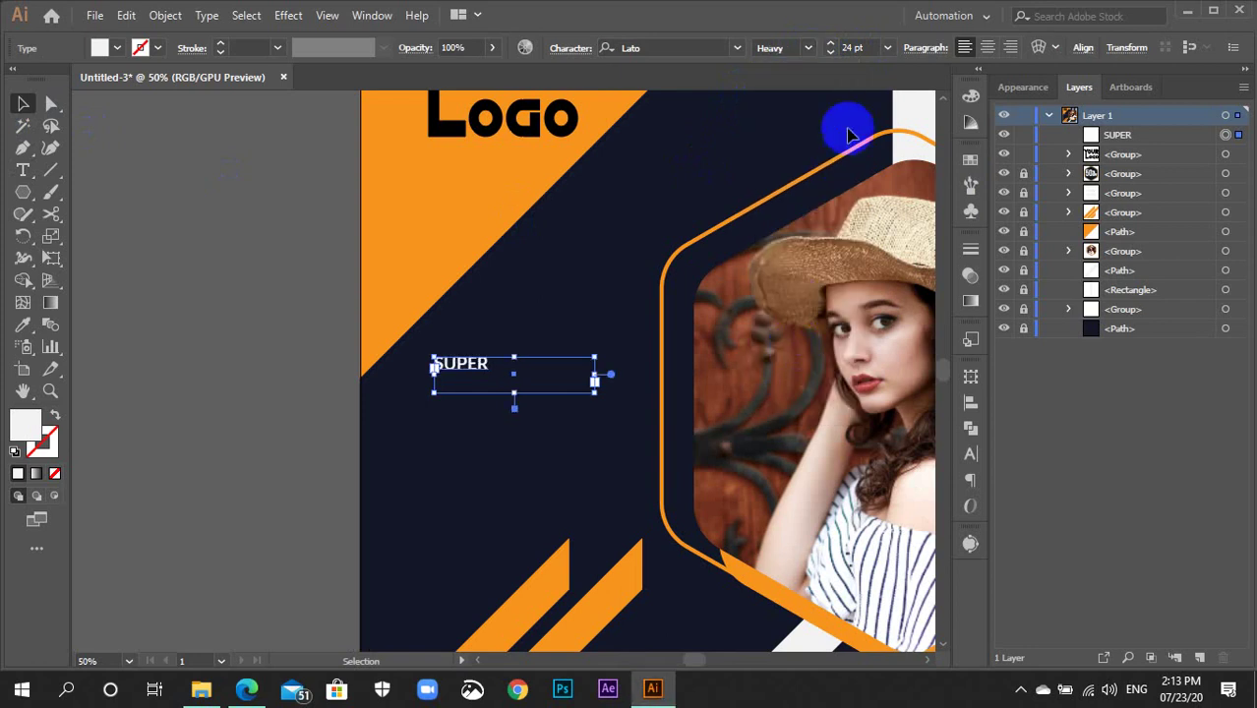
scroll(846, 108, "up", 2)
scroll(858, 50, "up", 12)
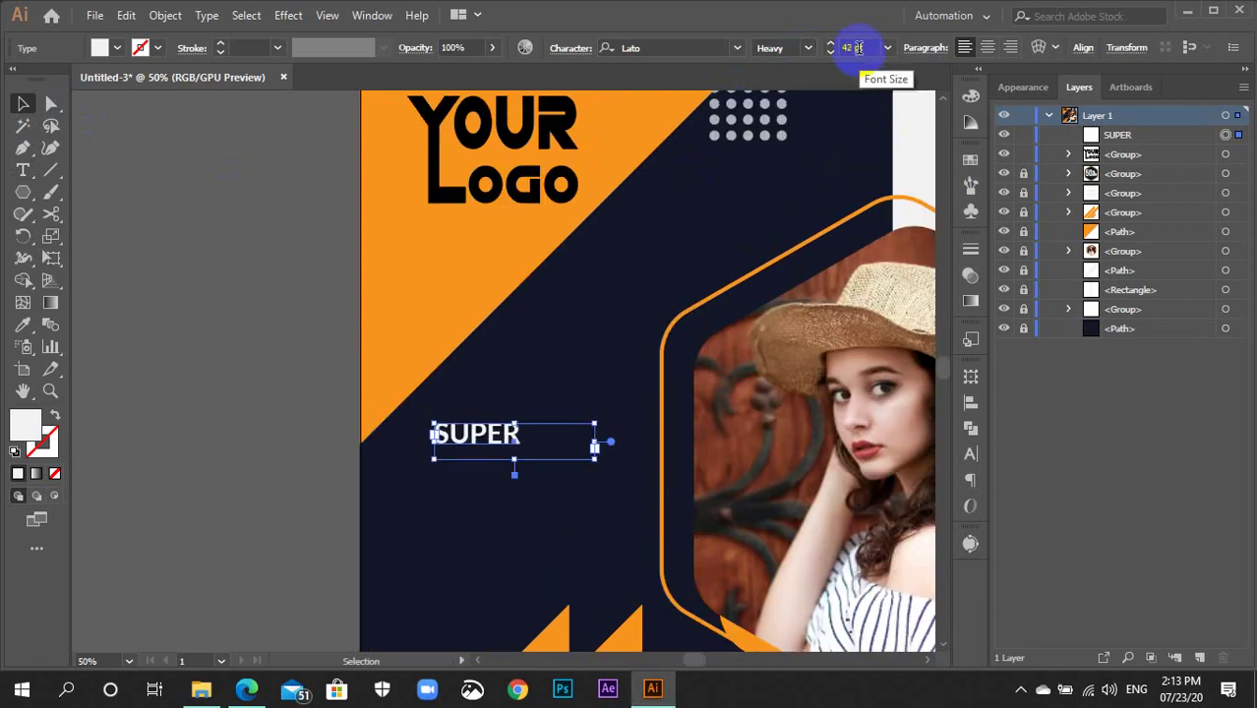
scroll(858, 50, "up", 10)
scroll(857, 49, "up", 7)
scroll(861, 46, "up", 3)
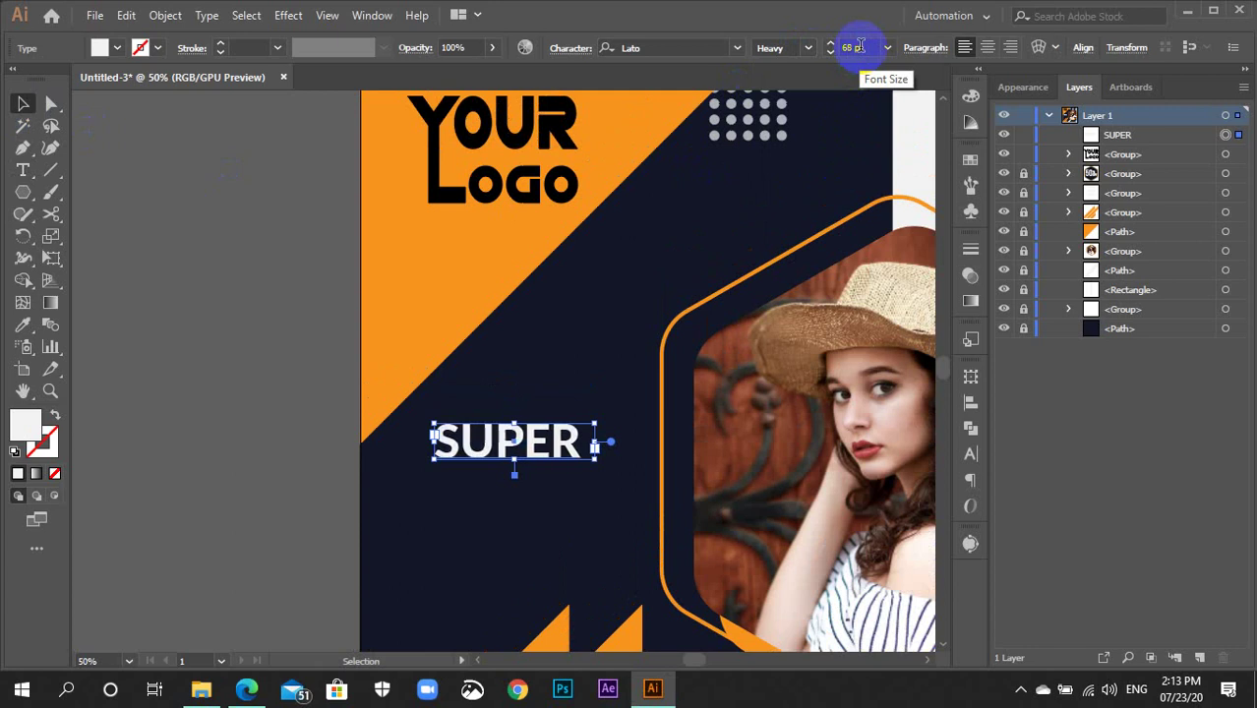
scroll(860, 46, "down", 1)
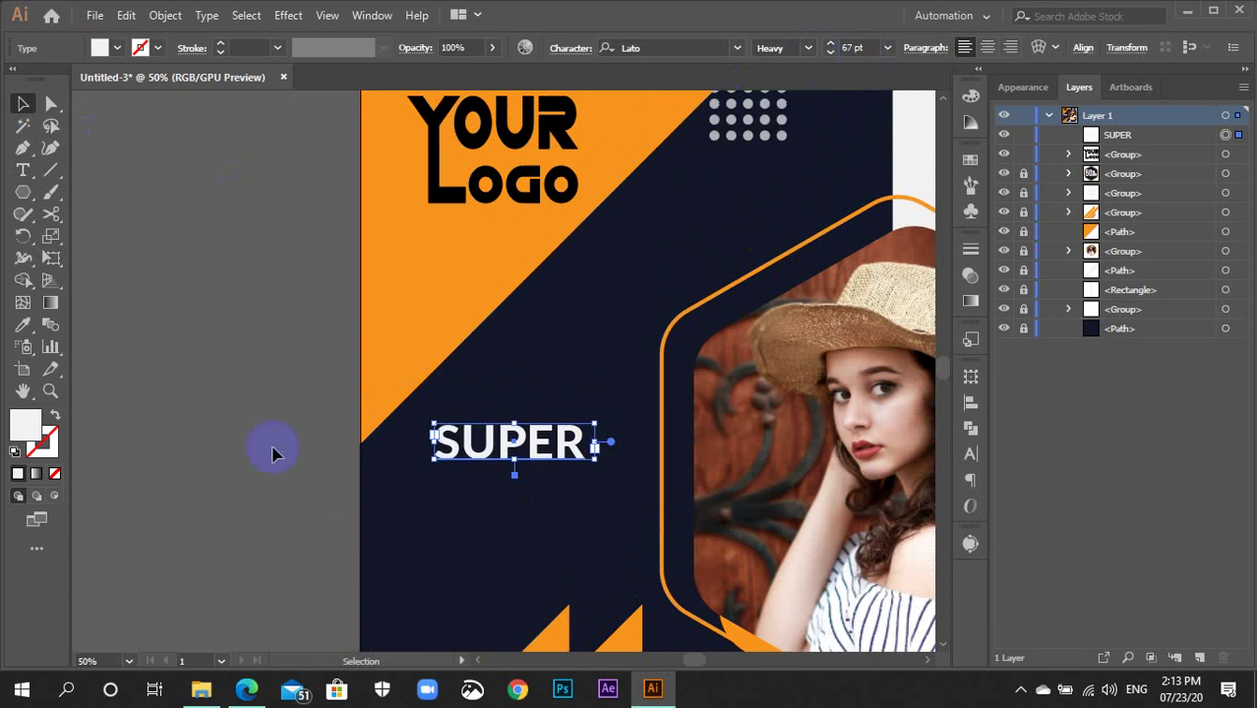
left_click(325, 434)
left_click_drag(498, 451, 501, 443)
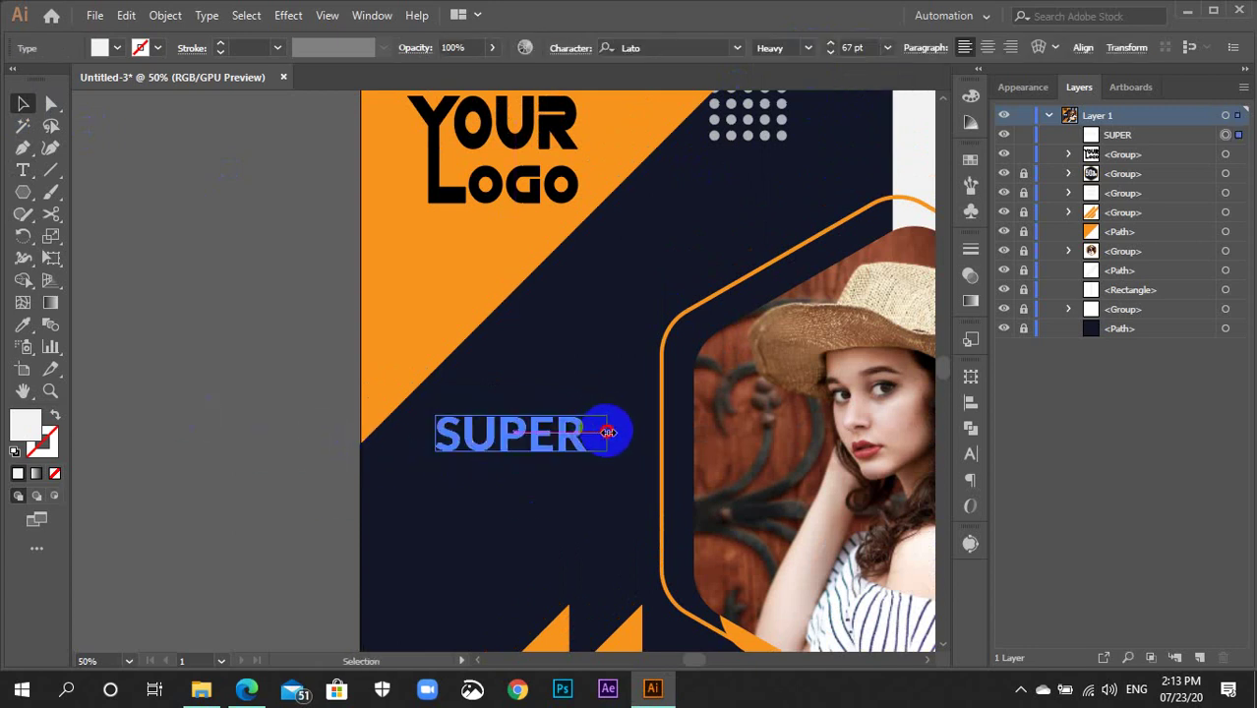
Widen the SUPER text frame and set its letter tracking to 50
left_click_drag(596, 433, 612, 436)
left_click(969, 455)
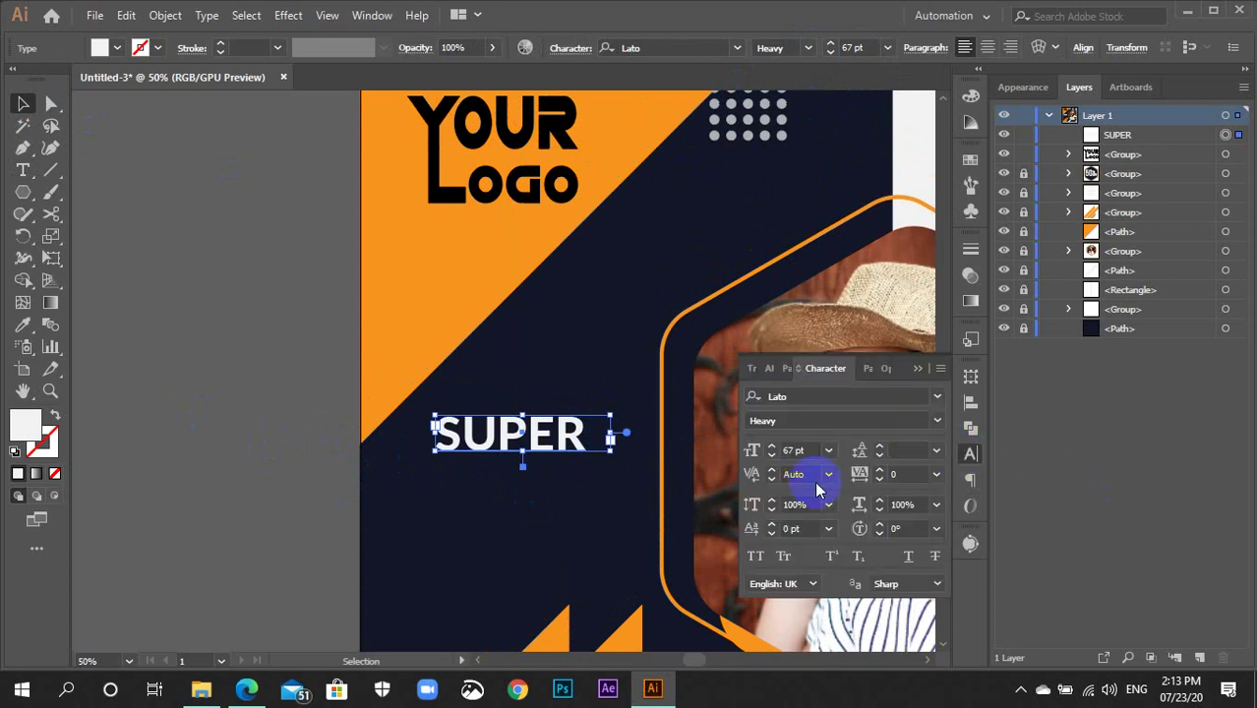
left_click(937, 476)
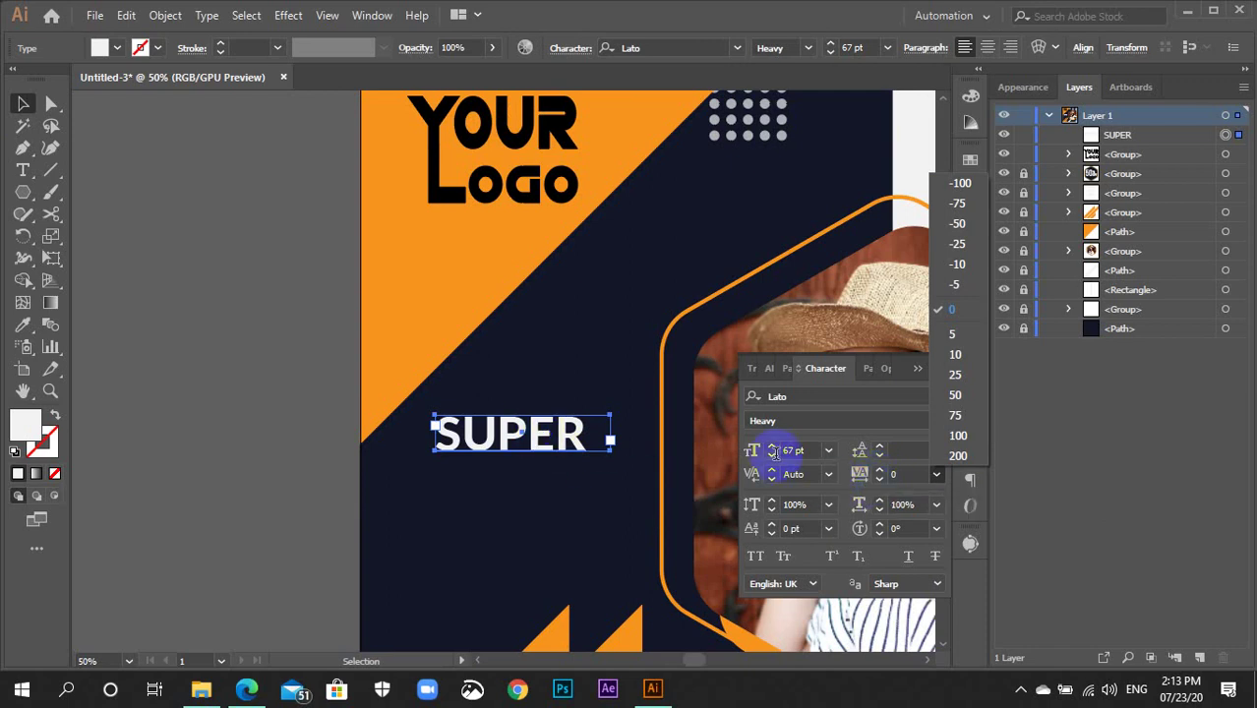
left_click(956, 395)
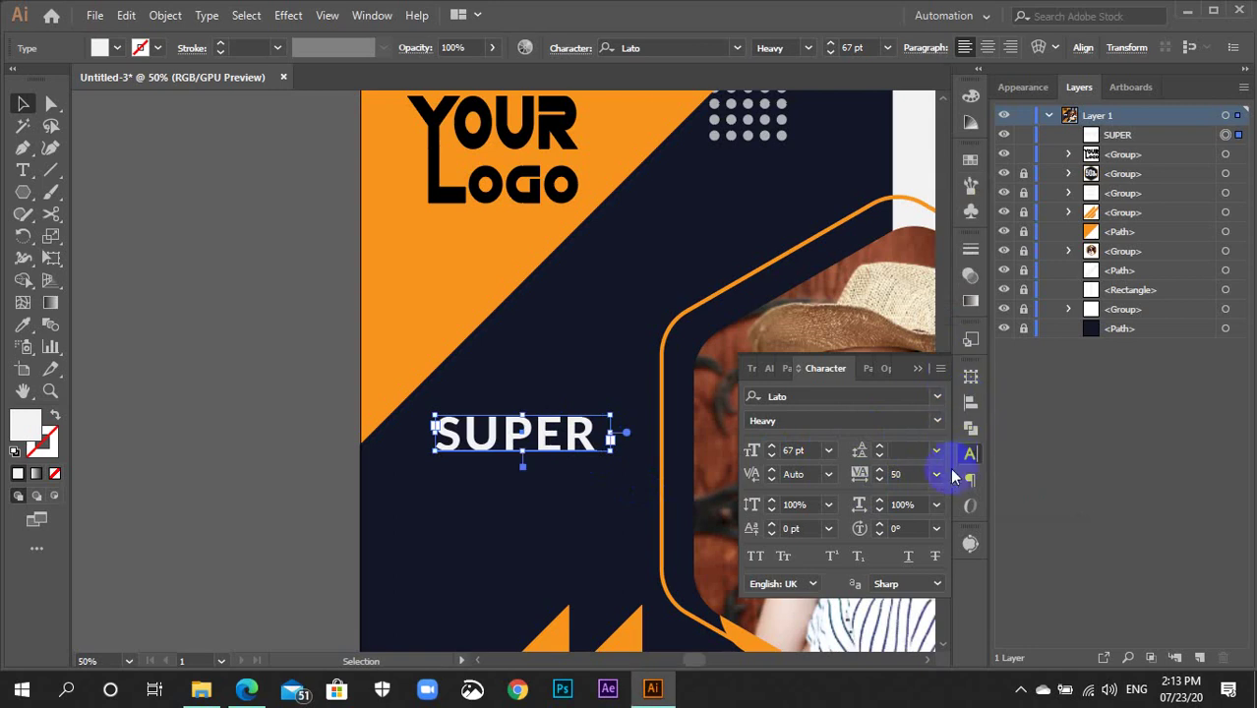
left_click(631, 441)
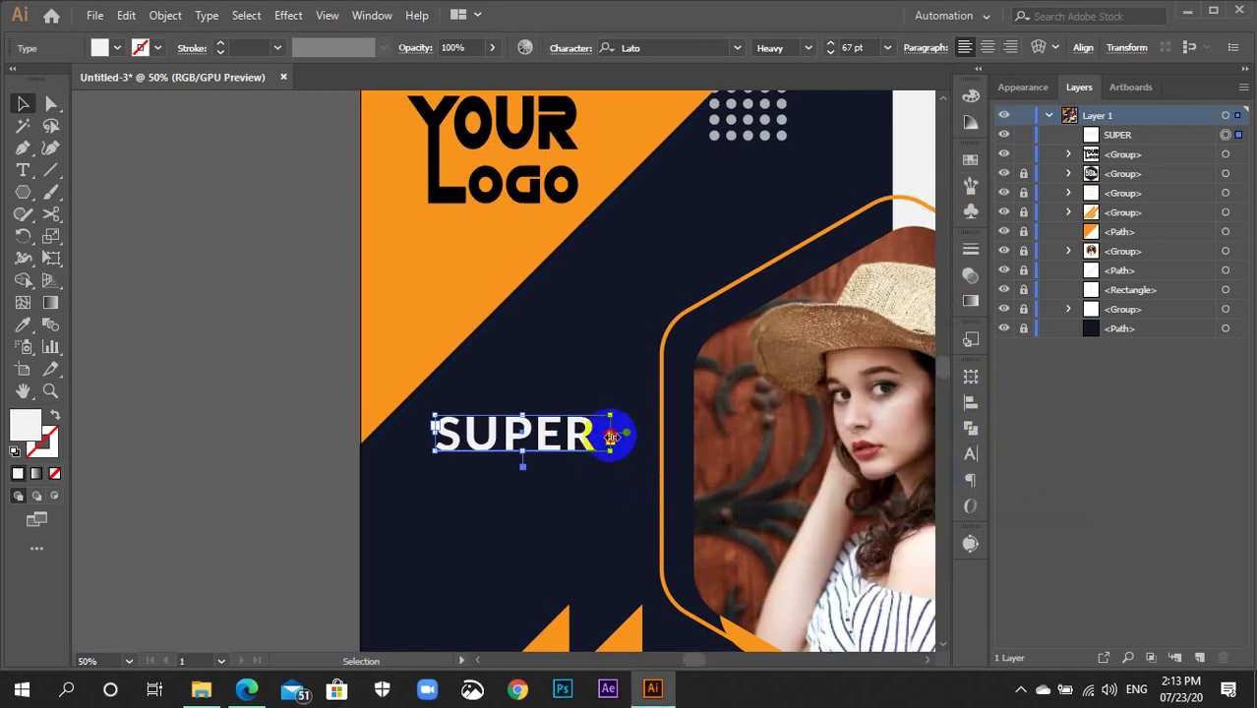
double_click(604, 437)
key("Escape")
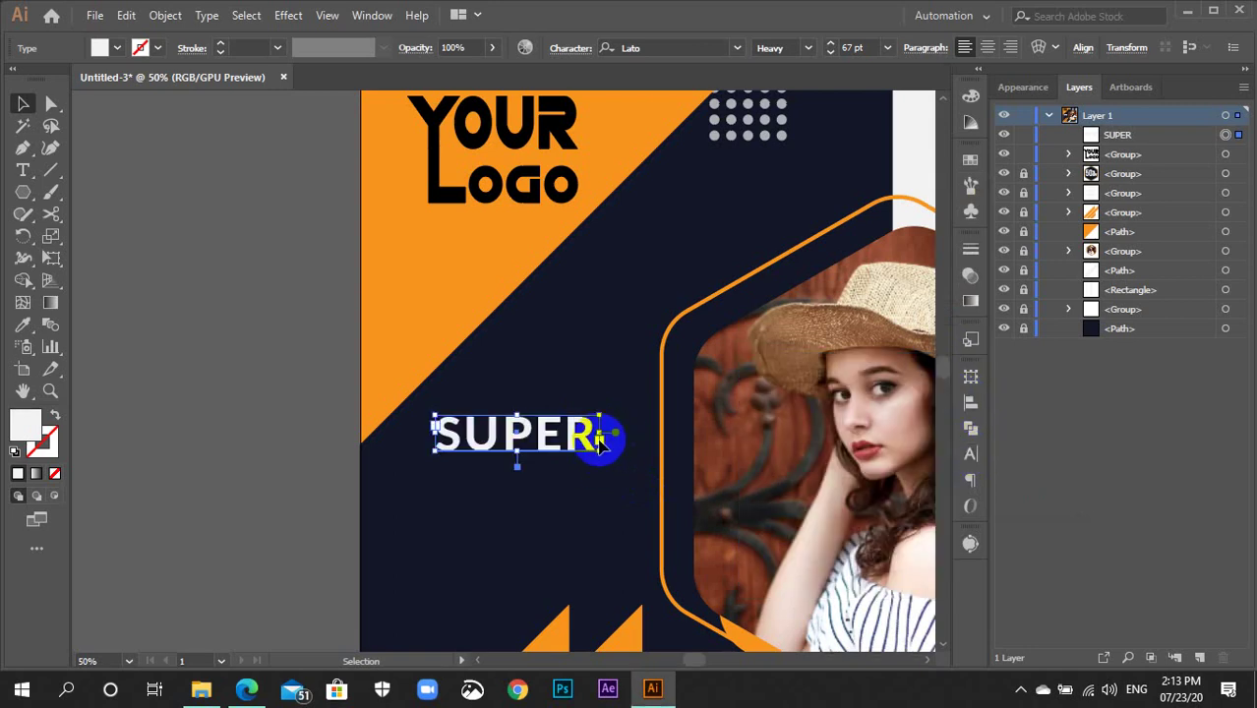
left_click(247, 454)
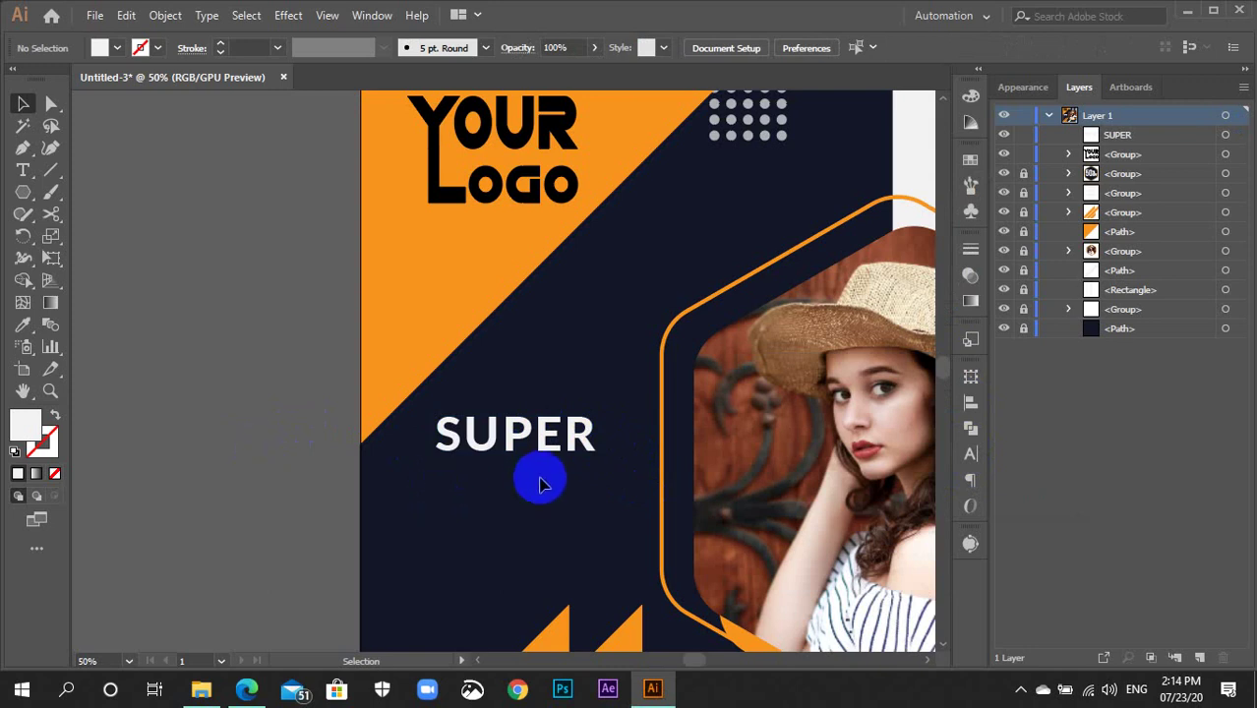
Add a SELL text line directly below SUPER and colour it white
key("t")
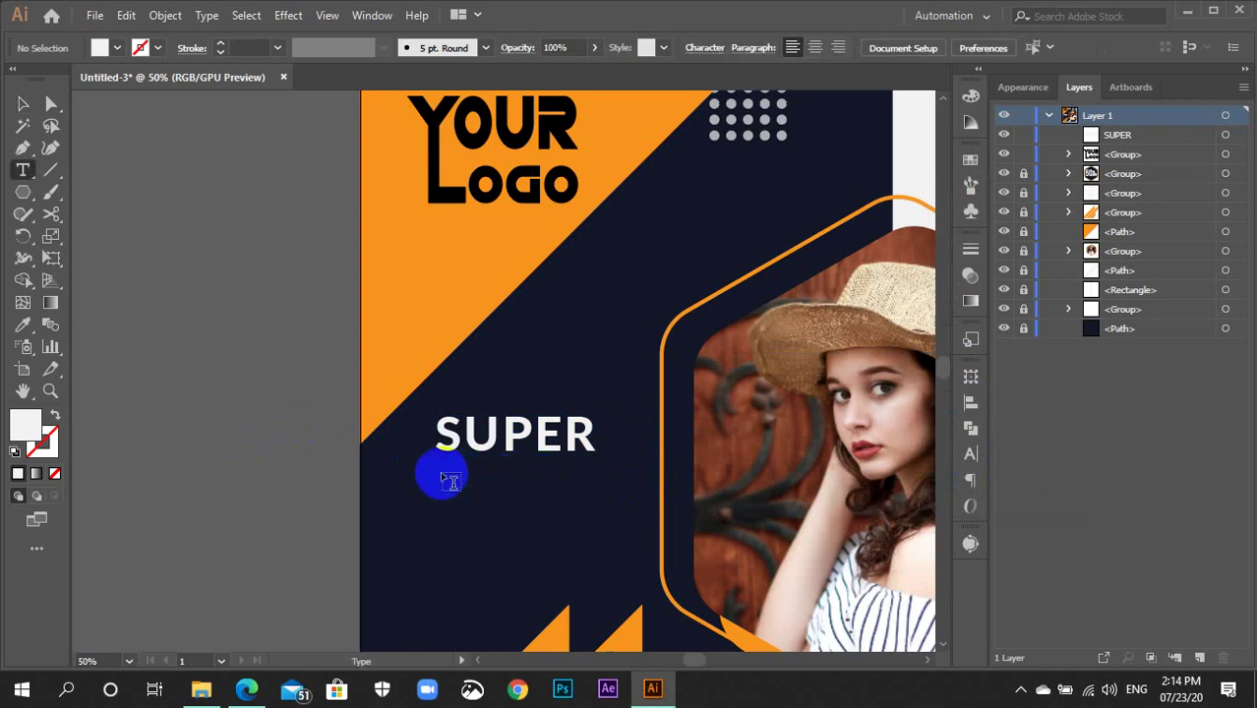
left_click_drag(434, 470, 593, 547)
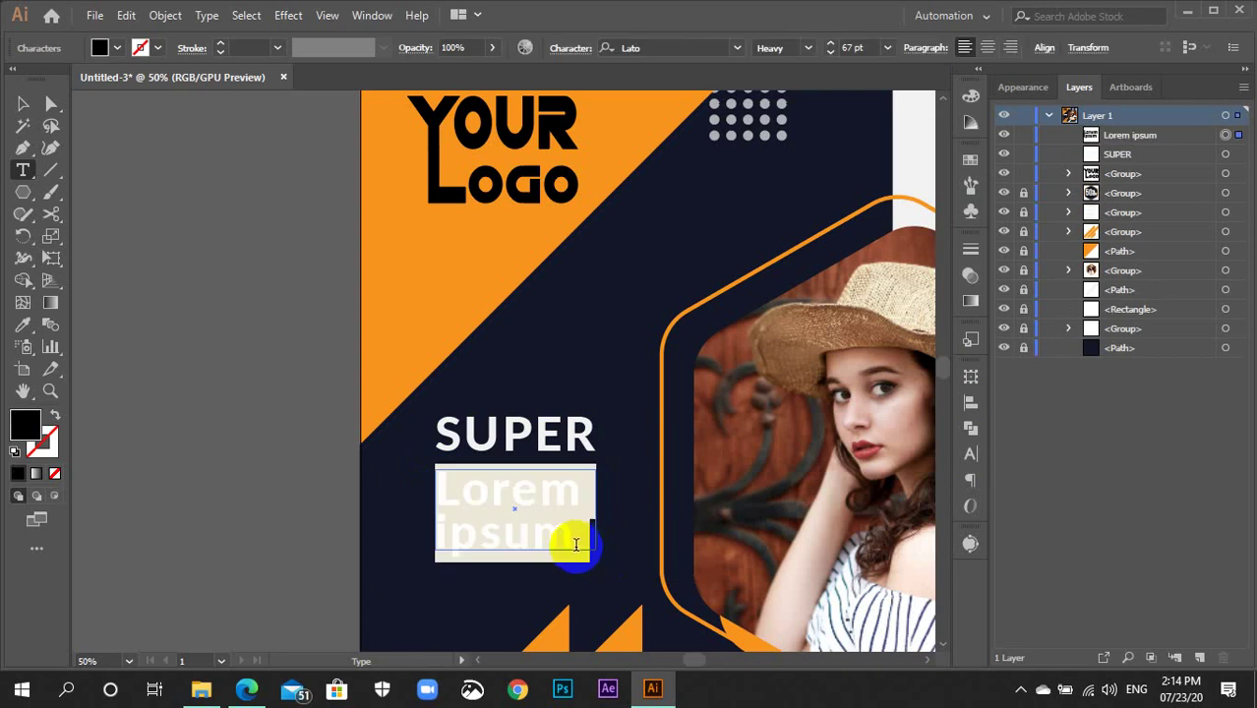
type("SELL")
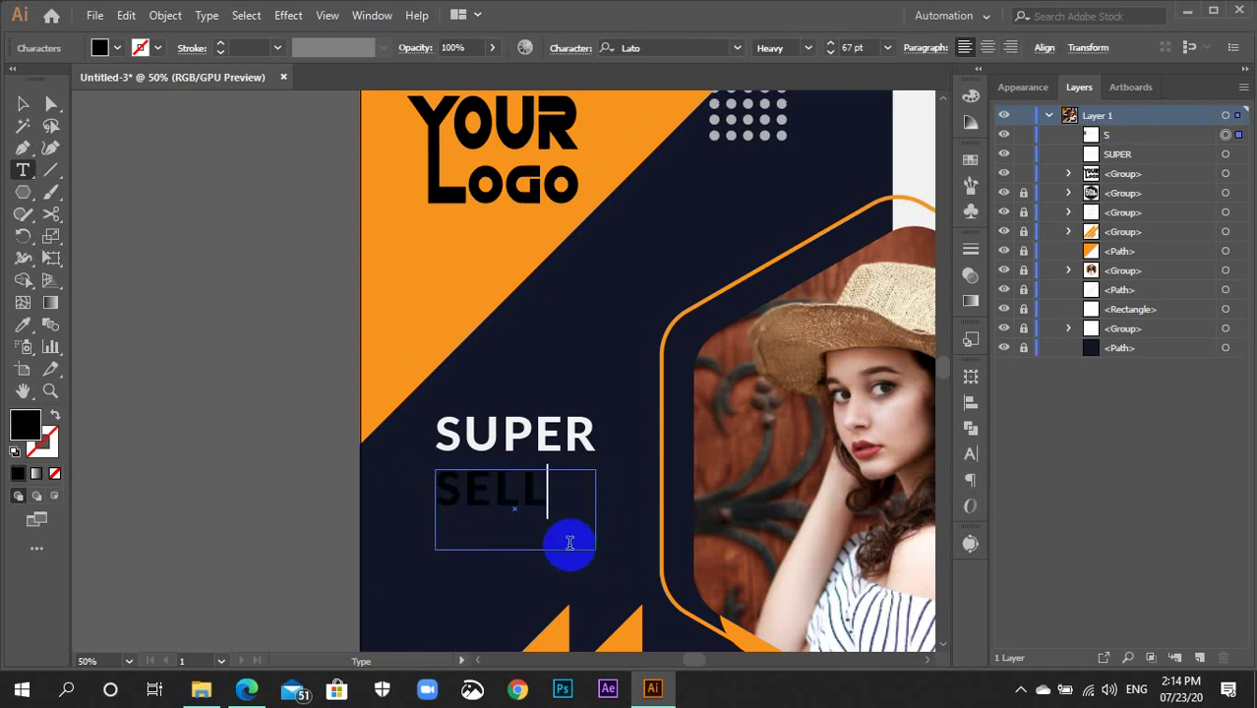
key("ctrl+a")
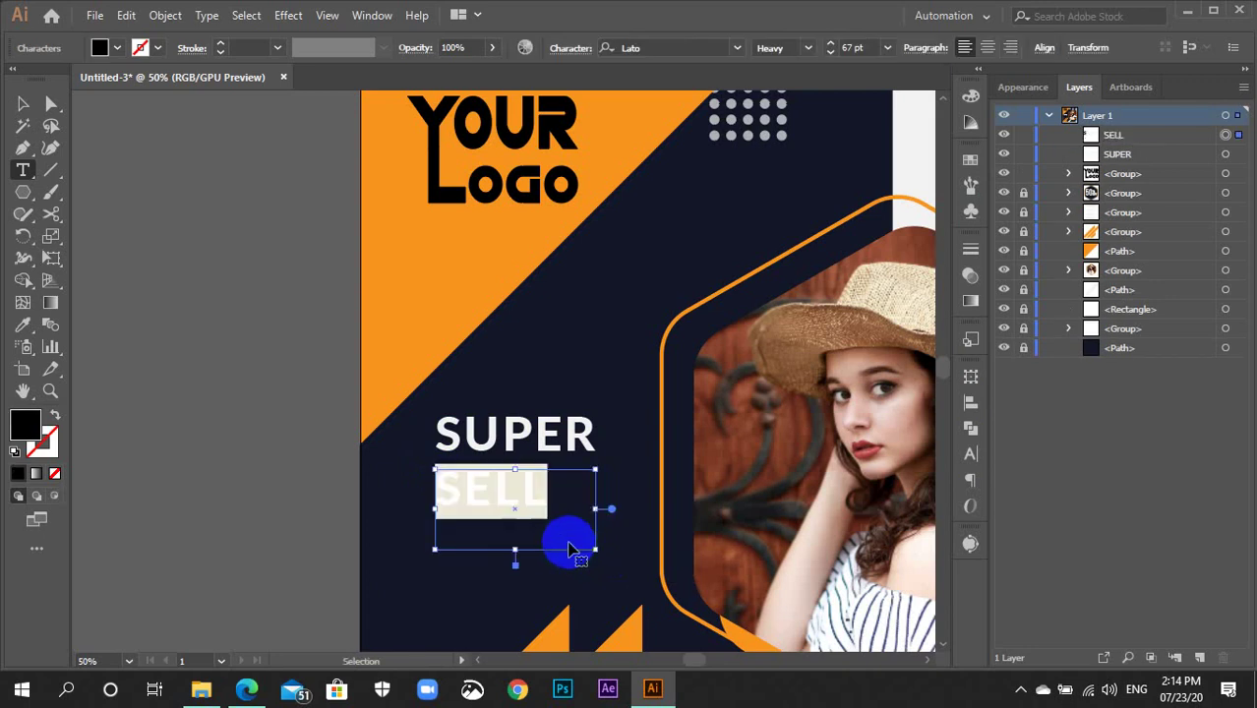
left_click(969, 161)
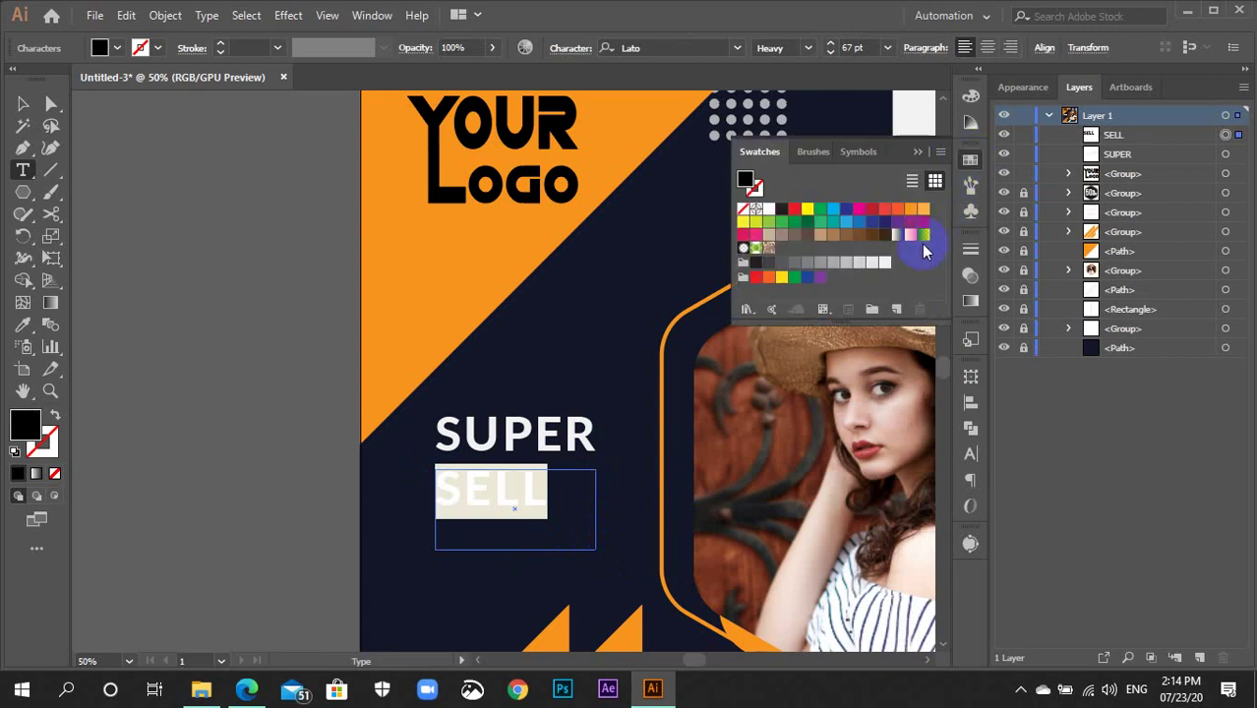
left_click(885, 262)
left_click(969, 160)
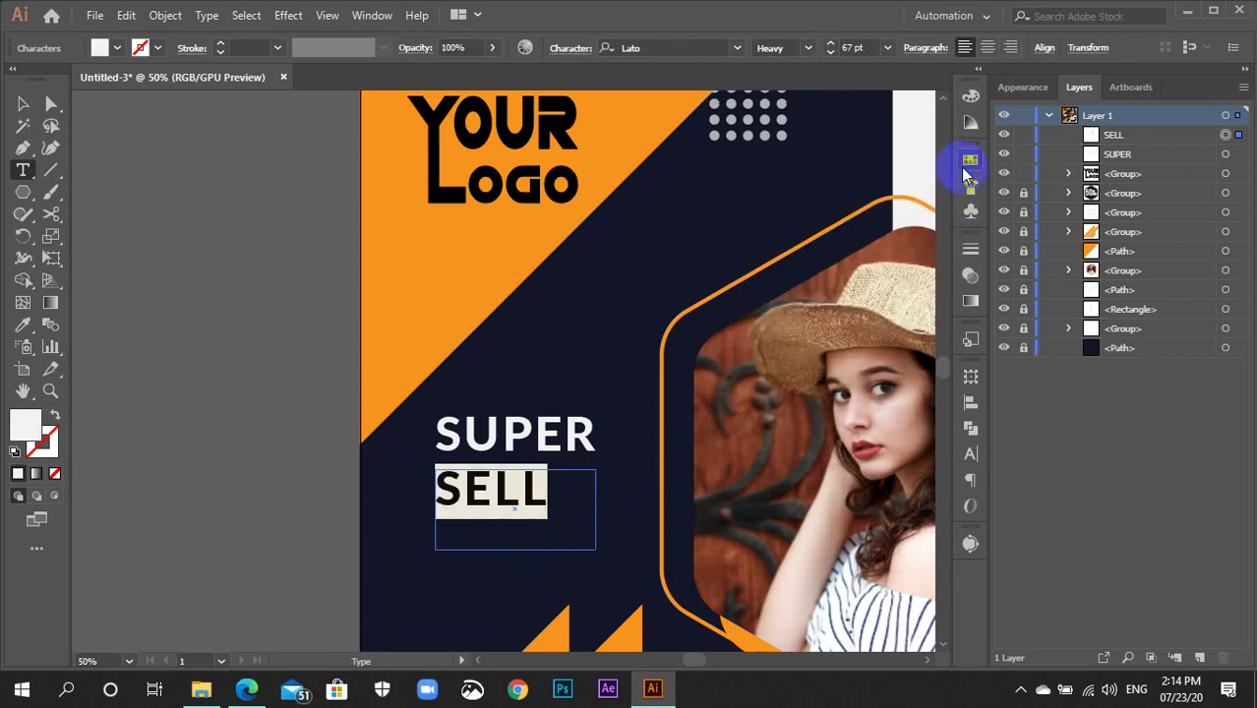
left_click(23, 104)
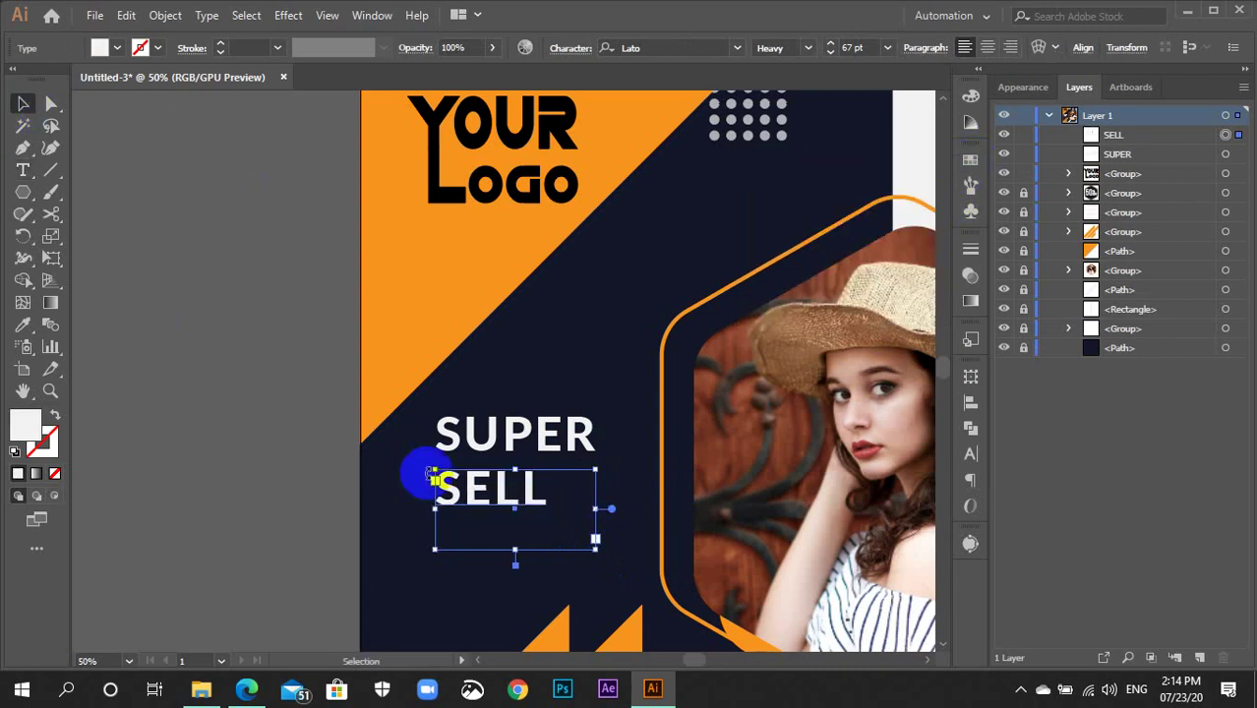
Select the SELL text and scroll its font size up to enlarge it
left_click_drag(426, 473, 462, 502)
left_click(858, 47)
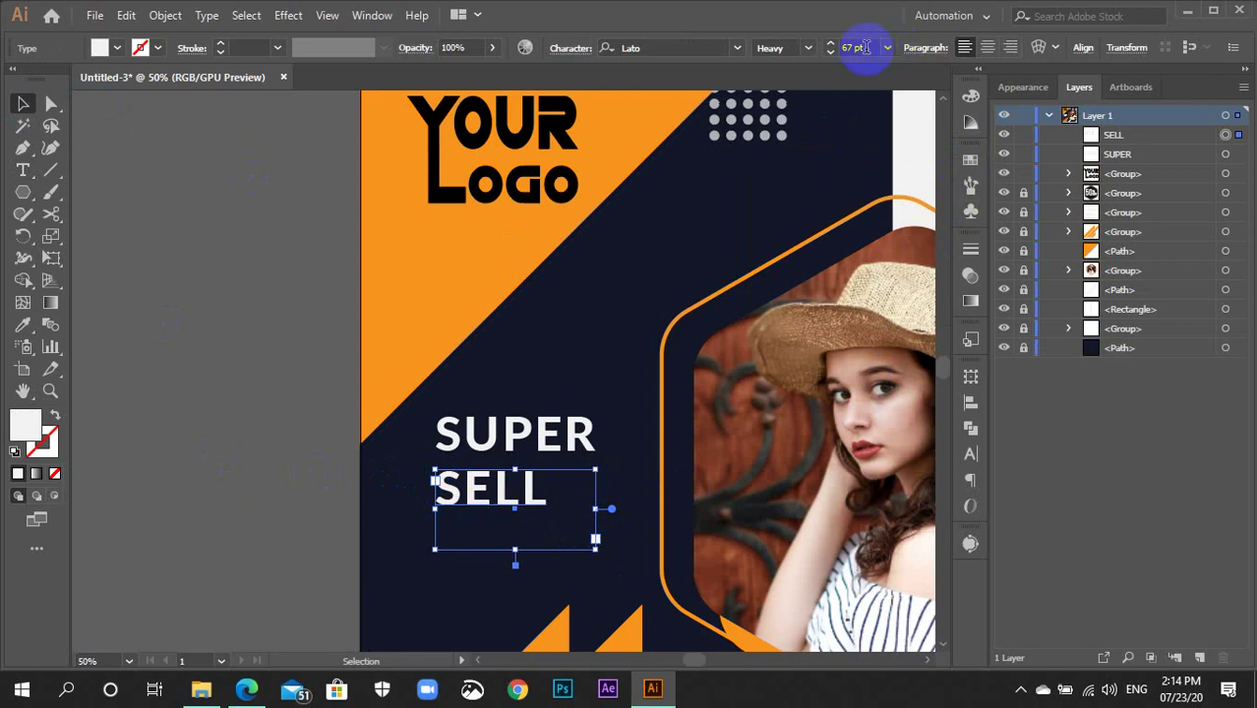
scroll(858, 47, "up", 5)
scroll(863, 47, "up", 6)
scroll(864, 47, "up", 6)
scroll(863, 47, "up", 7)
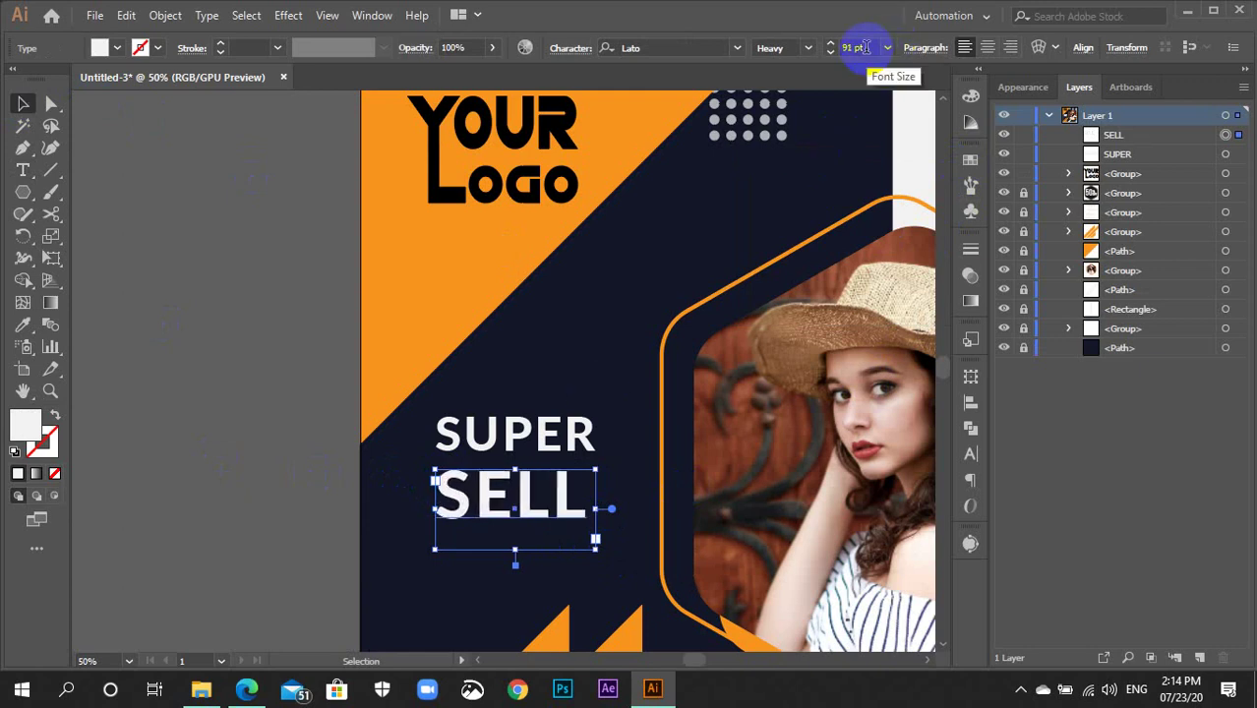
scroll(864, 48, "up", 2)
scroll(865, 47, "up", 2)
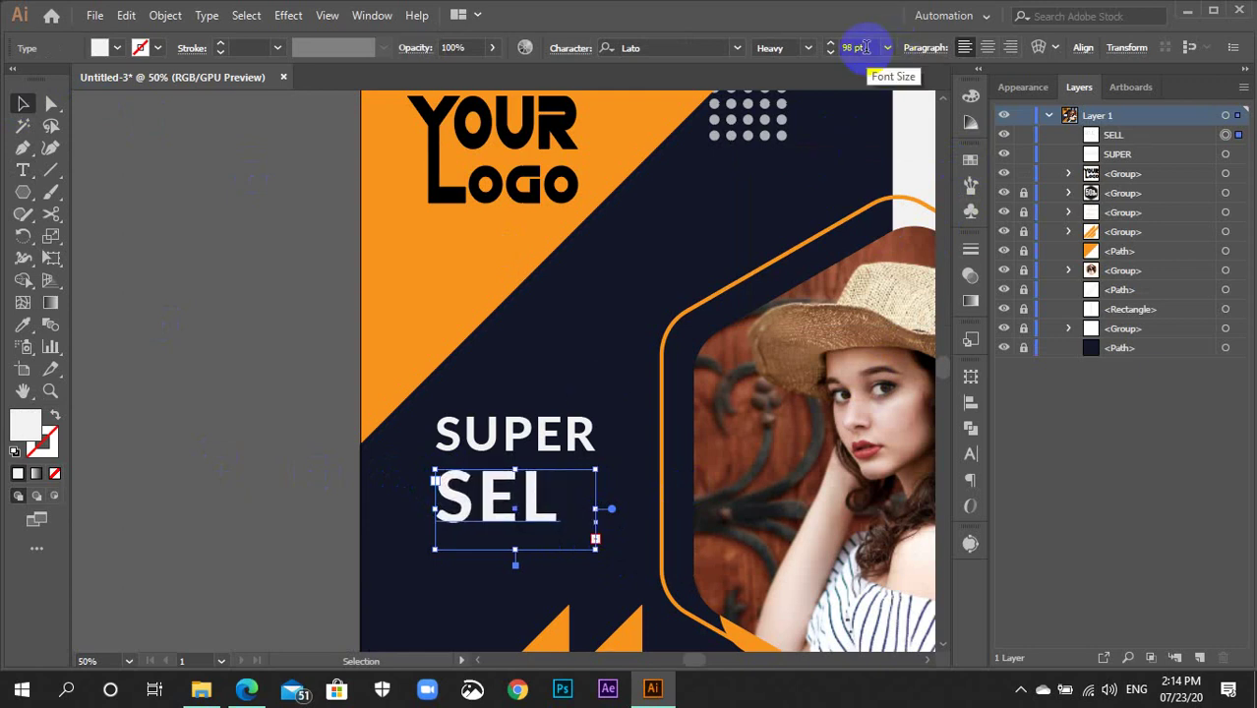
Tighten SELL's tracking in the Character panel, settling it at 100 pt
left_click(970, 457)
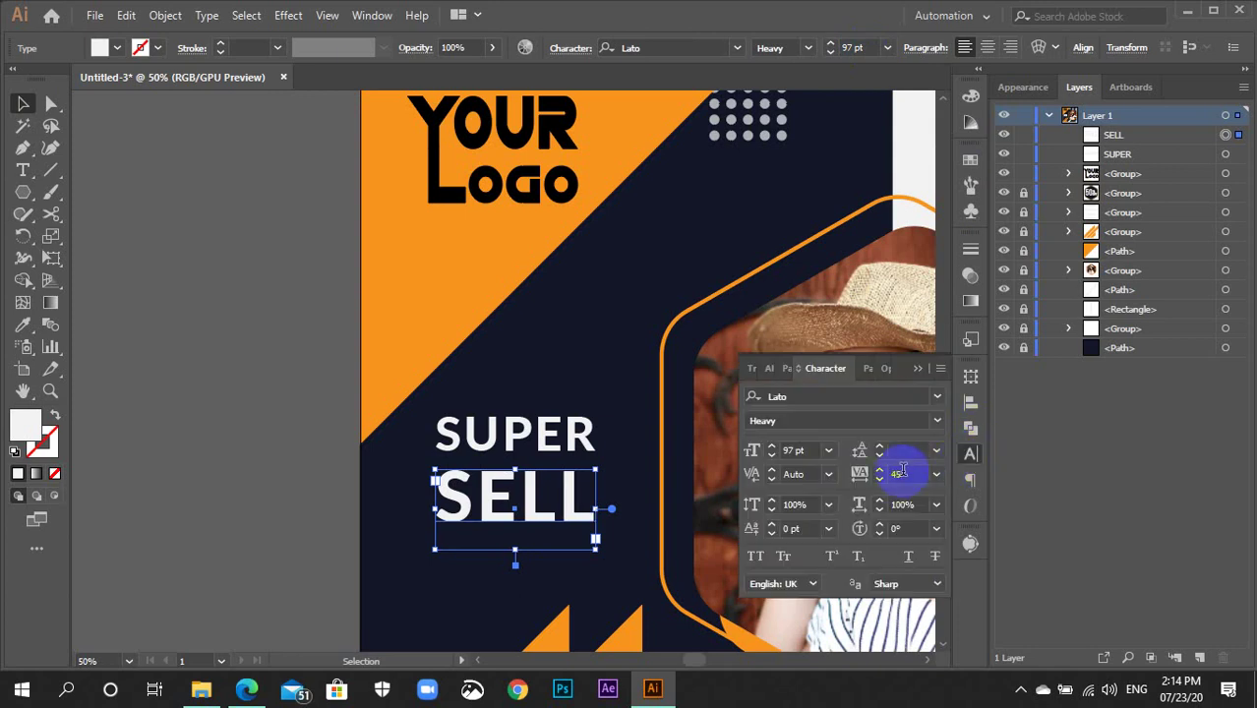
scroll(901, 471, "down", 7)
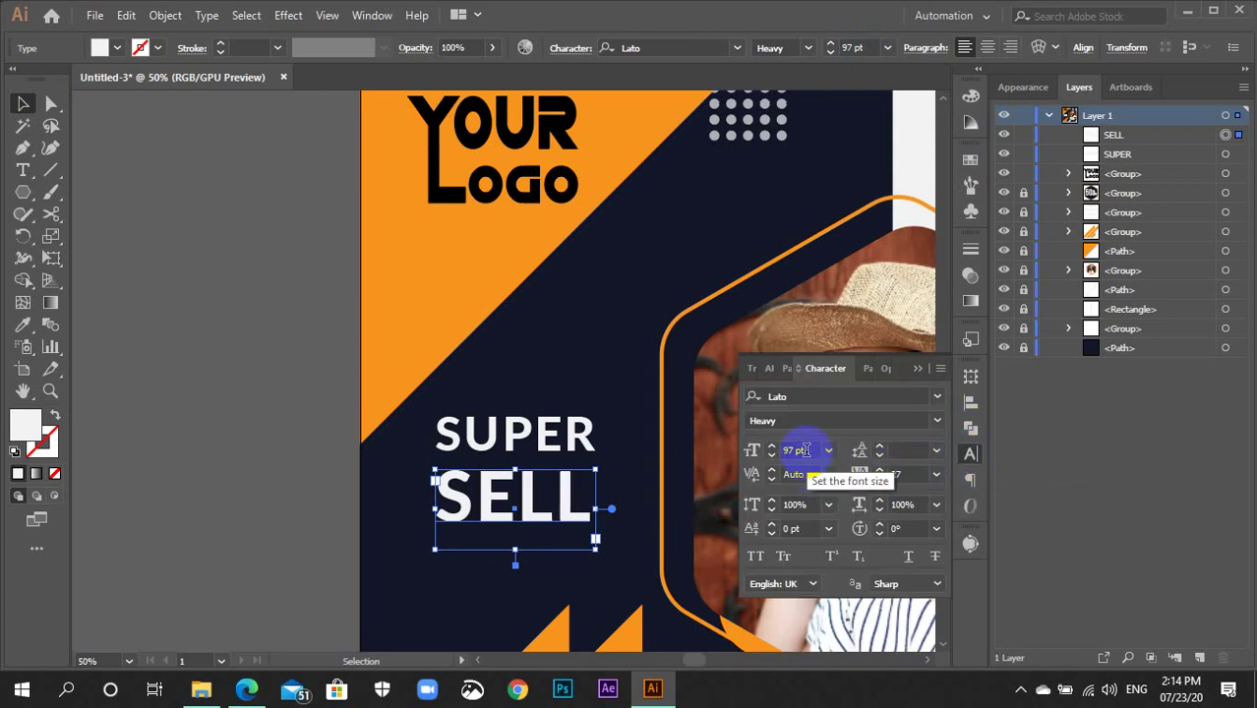
scroll(799, 450, "up", 2)
scroll(803, 449, "up", 2)
scroll(802, 450, "down", 1)
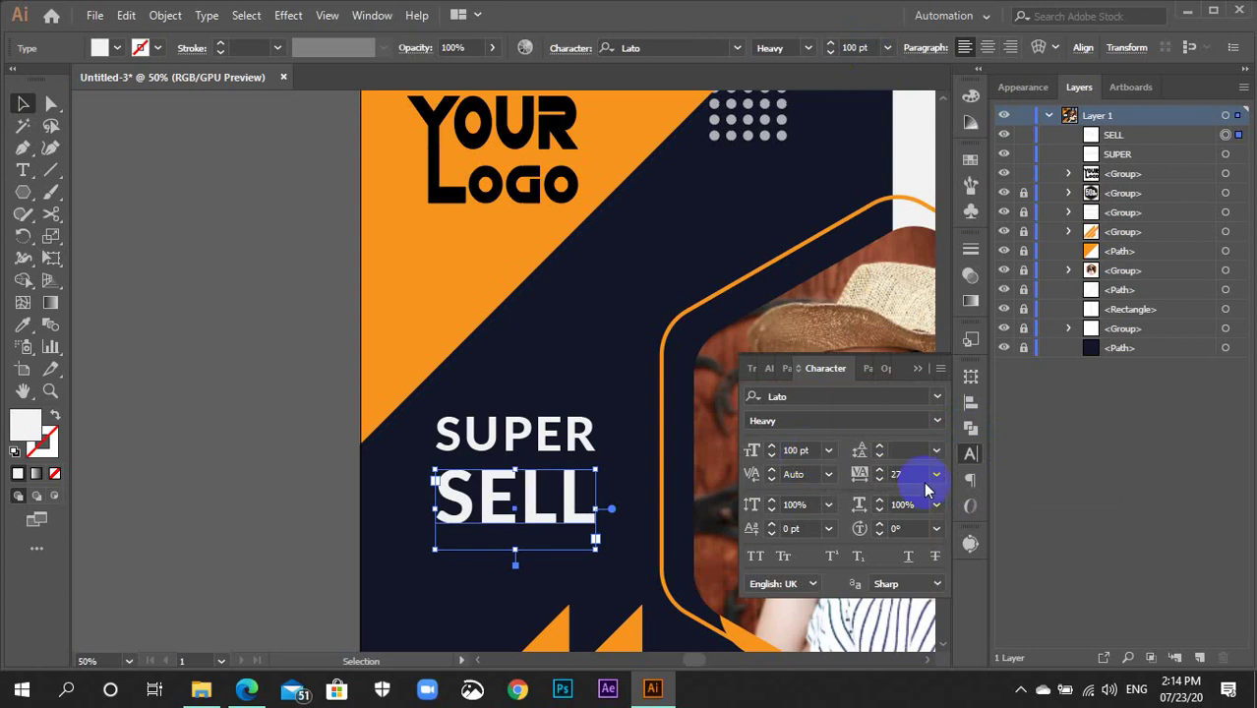
left_click(971, 454)
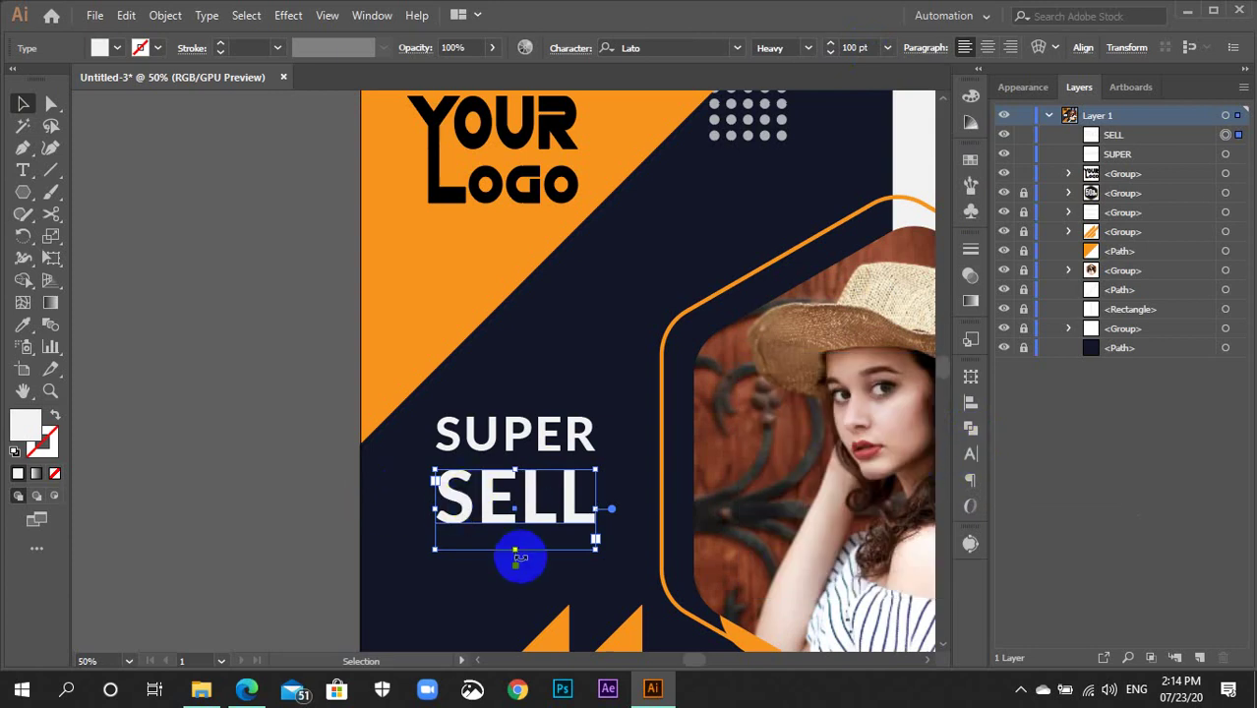
Trim the SELL frame up to the word and fill SELL with orange
left_click_drag(515, 558, 515, 529)
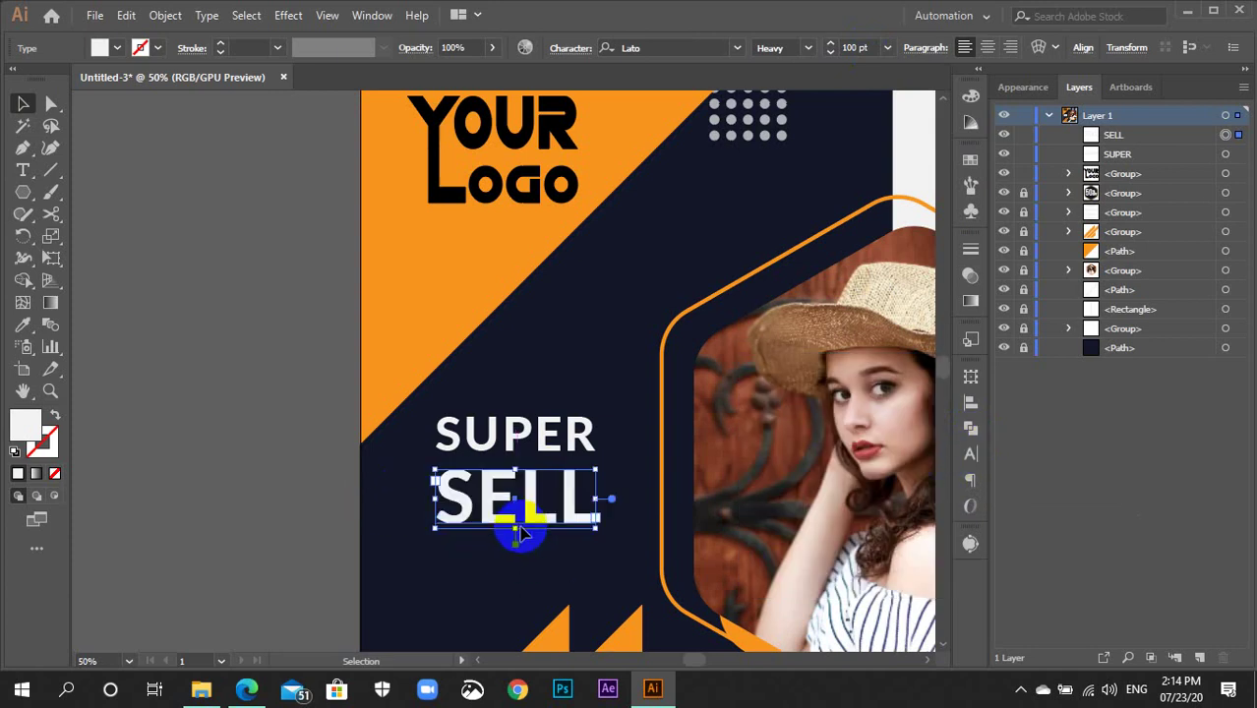
left_click(970, 160)
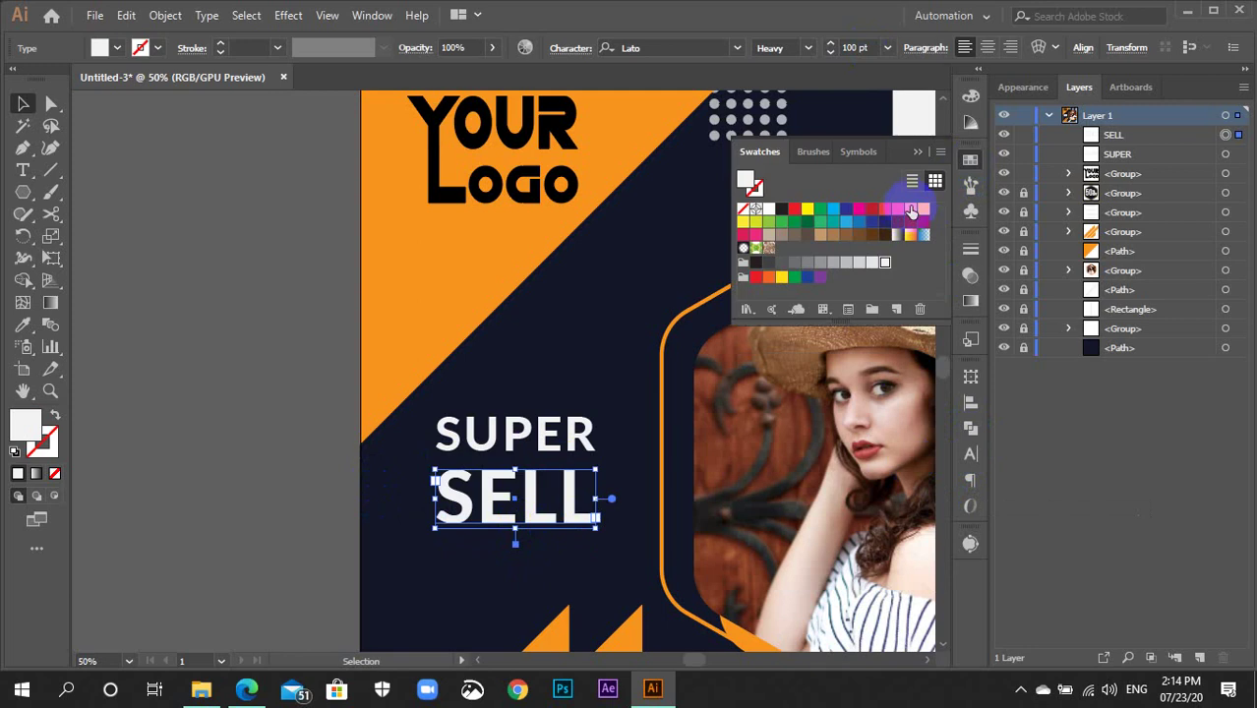
left_click(909, 208)
left_click(971, 159)
left_click(253, 399)
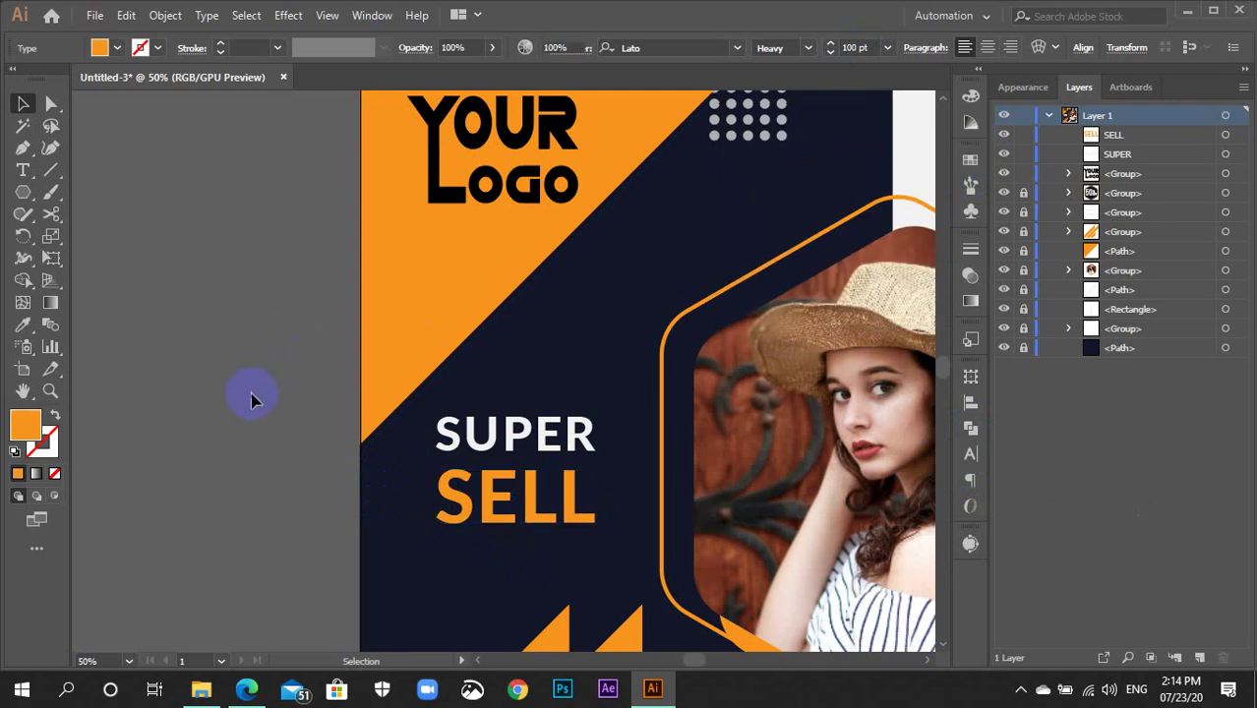
scroll(249, 433, "down", 2)
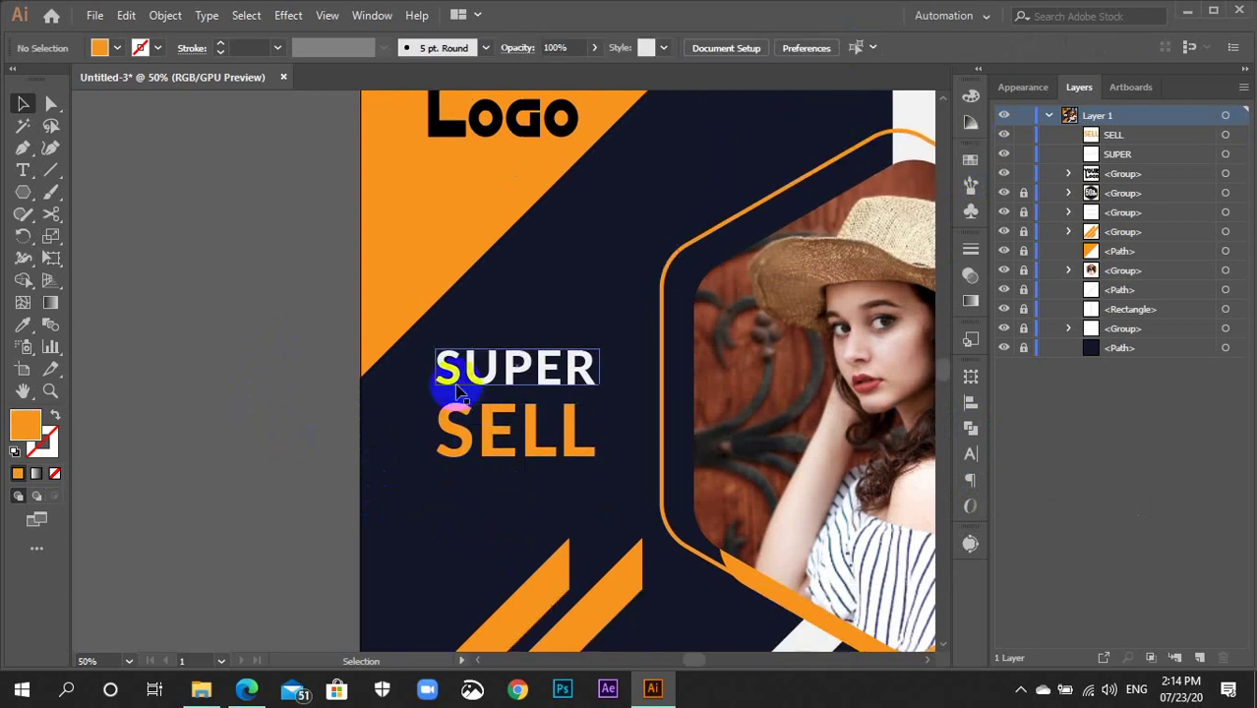
Align SUPER and SELL to the left and group them with Ctrl+G
left_click_drag(423, 369, 482, 458)
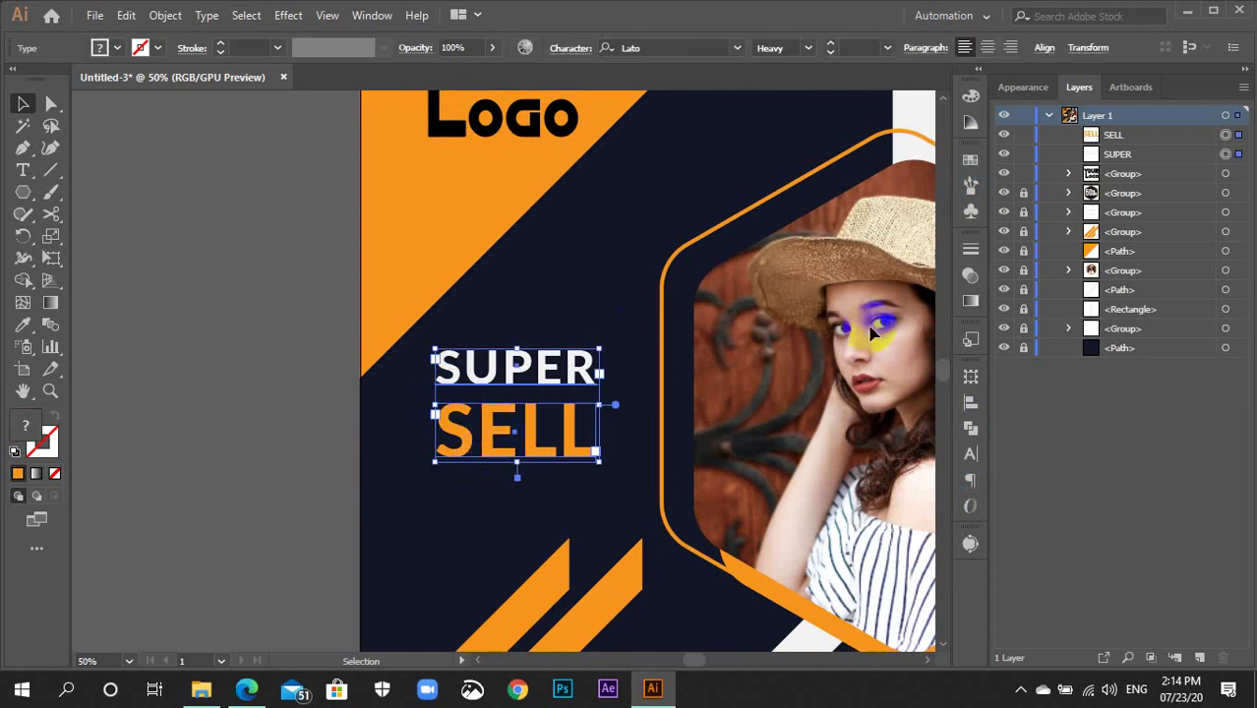
left_click(971, 402)
left_click(754, 419)
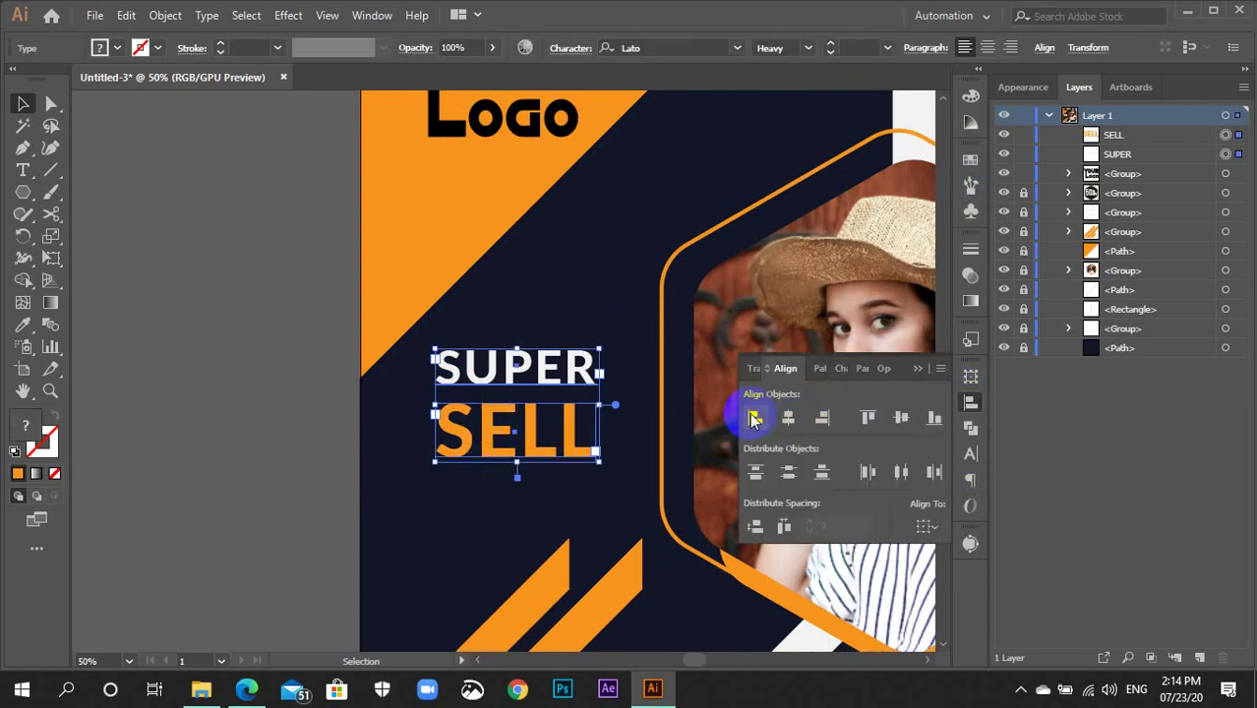
left_click(970, 403)
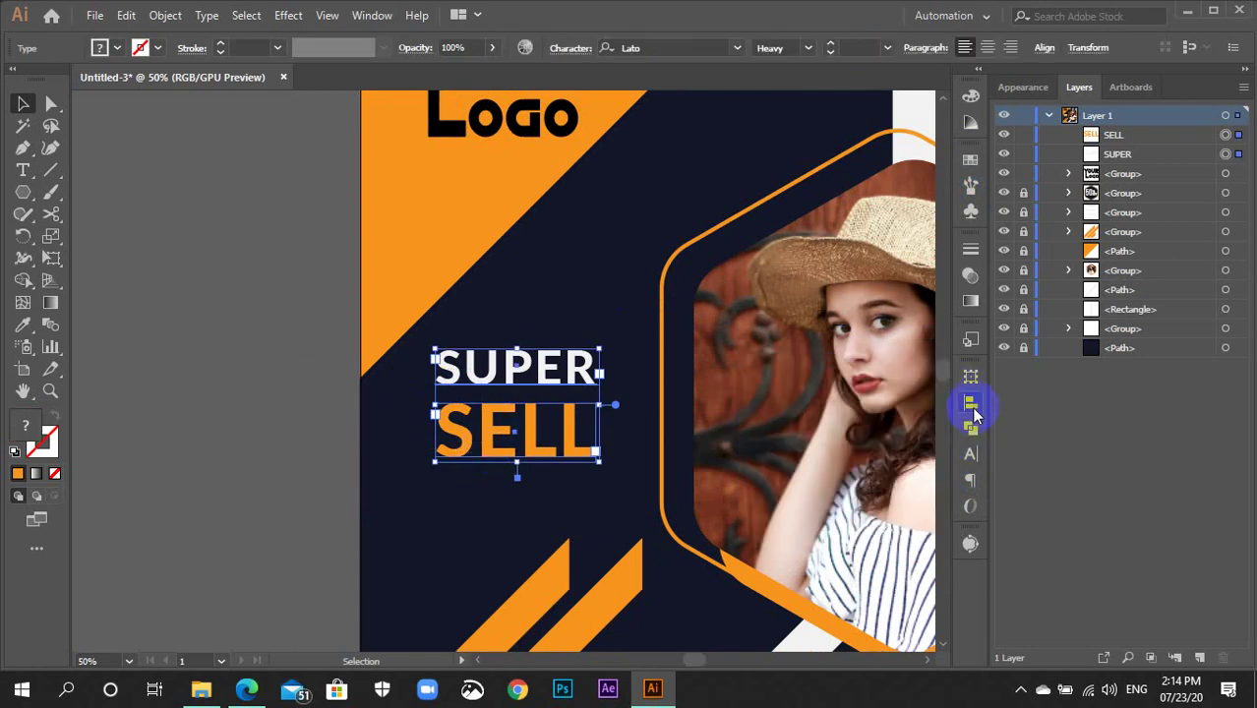
key("ctrl+g")
left_click(320, 436)
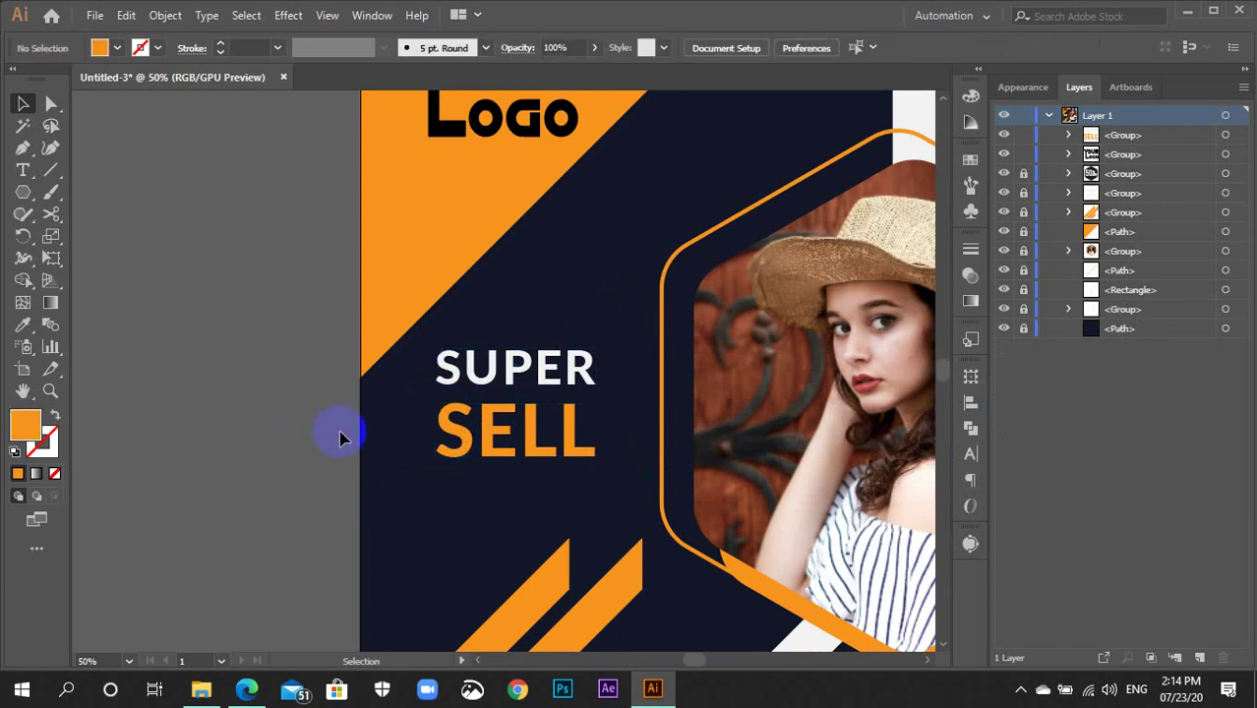
scroll(341, 437, "down", 2)
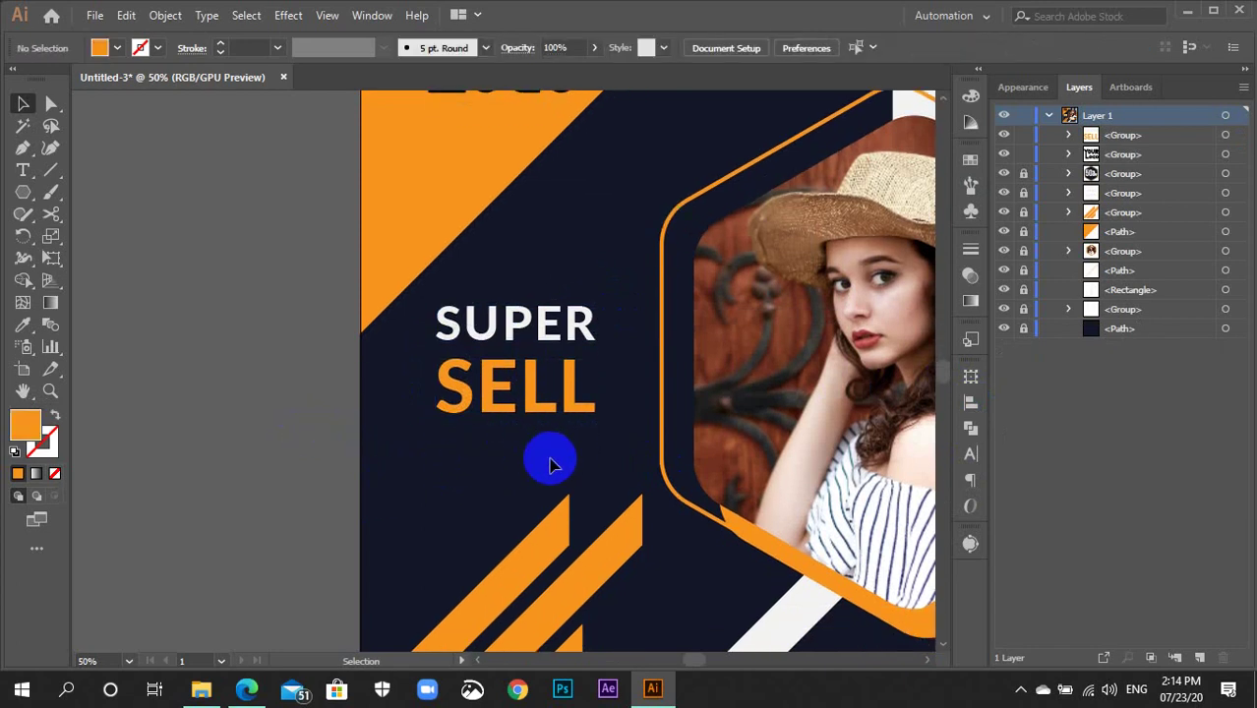
key("t")
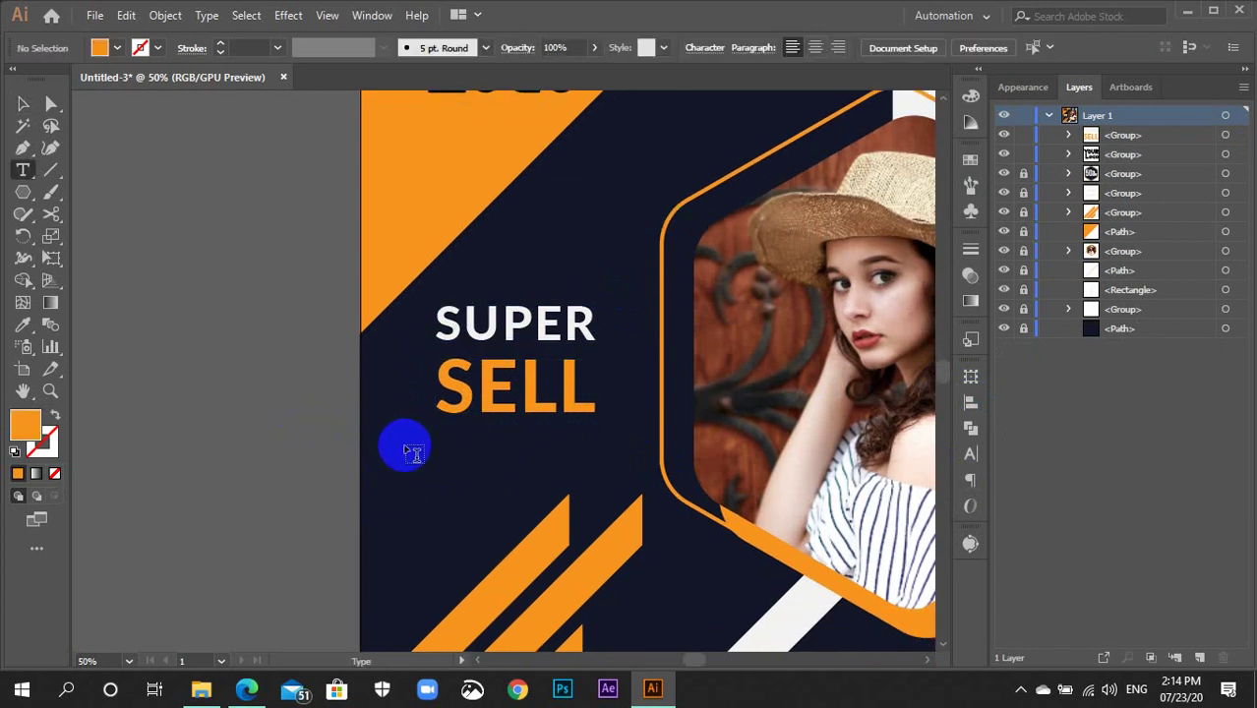
left_click_drag(400, 444, 631, 471)
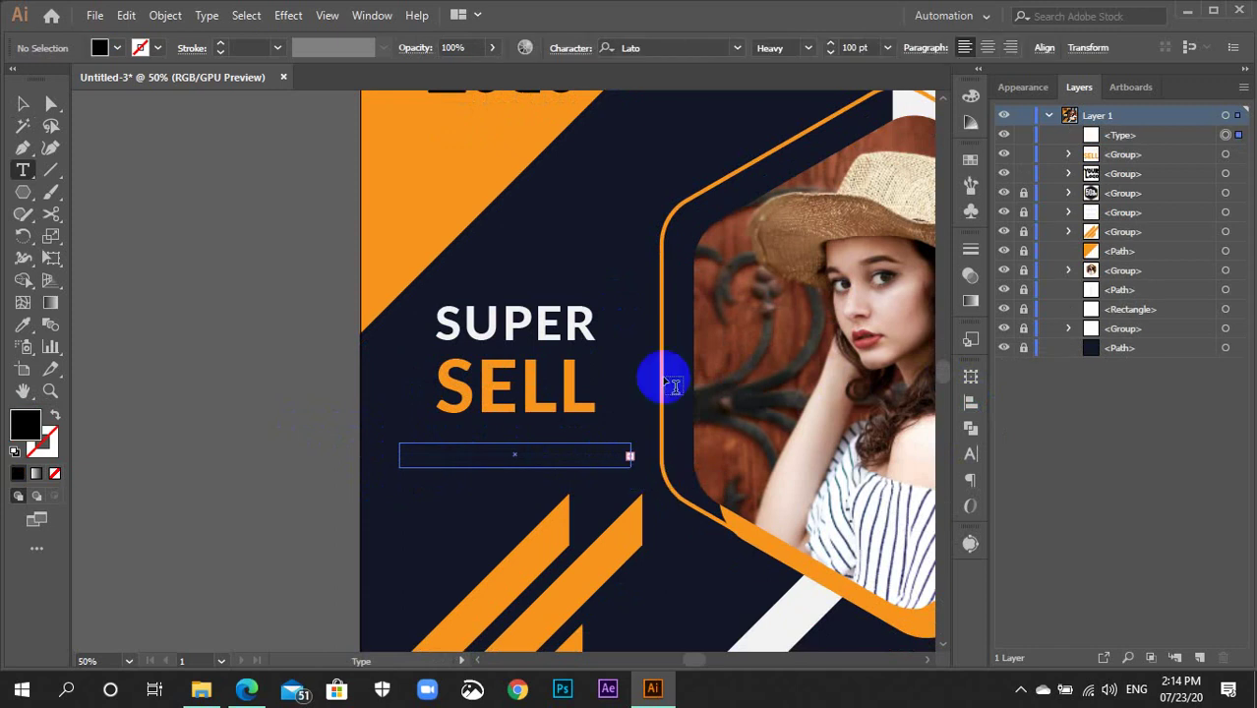
left_click(888, 59)
left_click(912, 249)
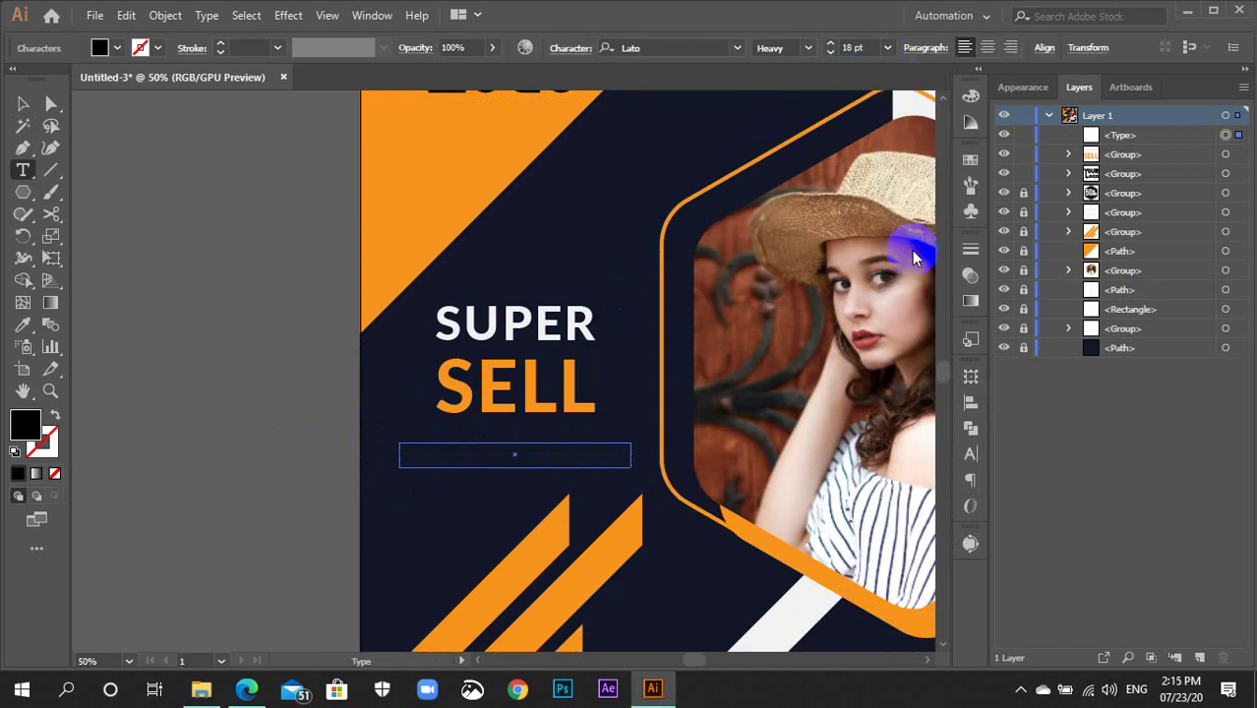
left_click(808, 48)
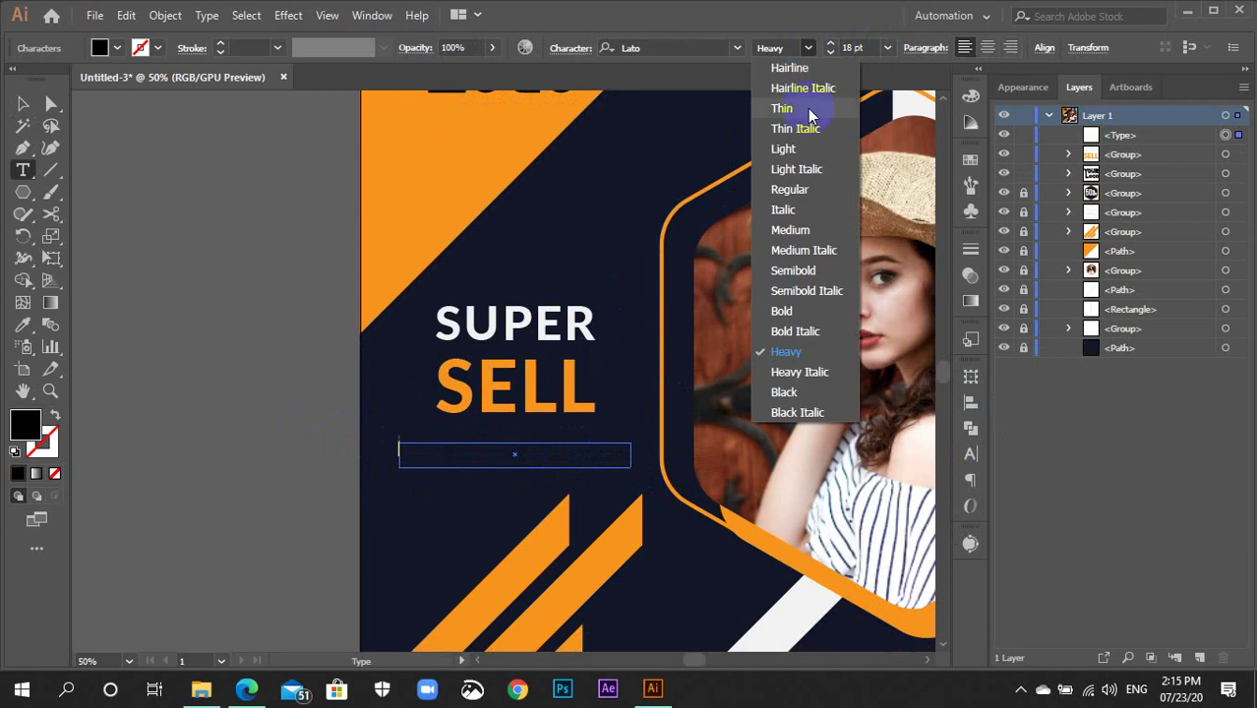
left_click(787, 270)
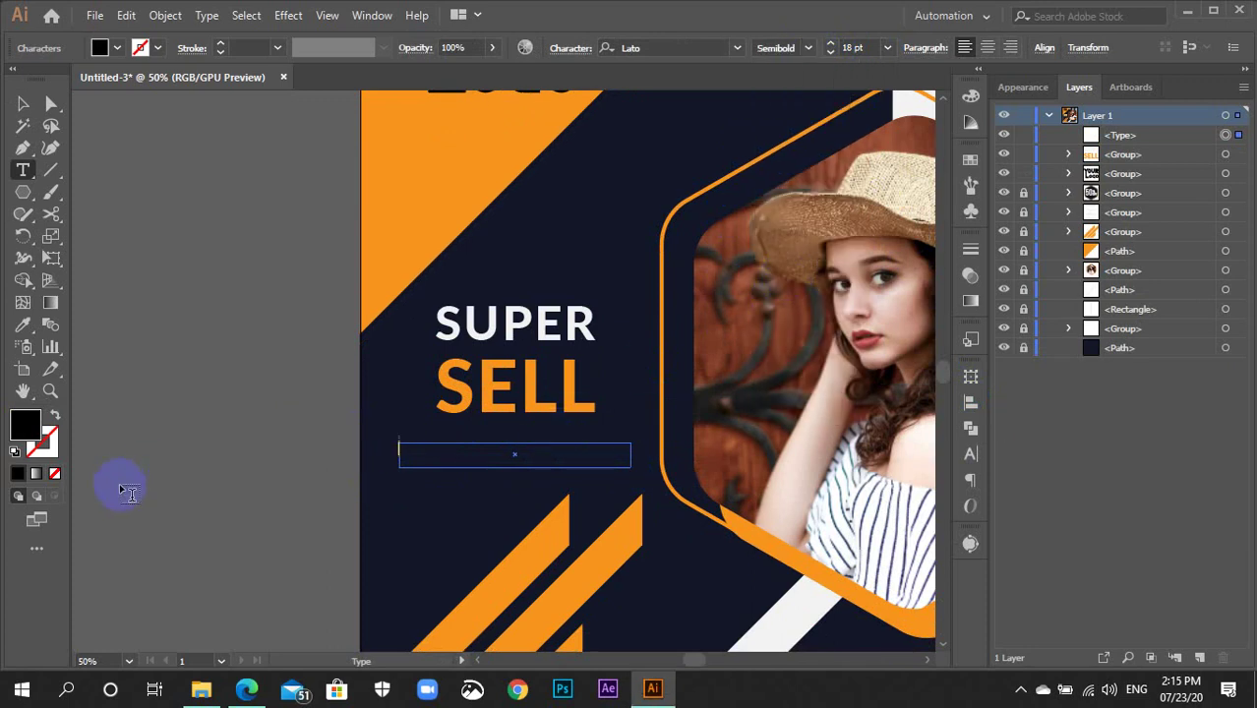
type("www.urwebsite.com")
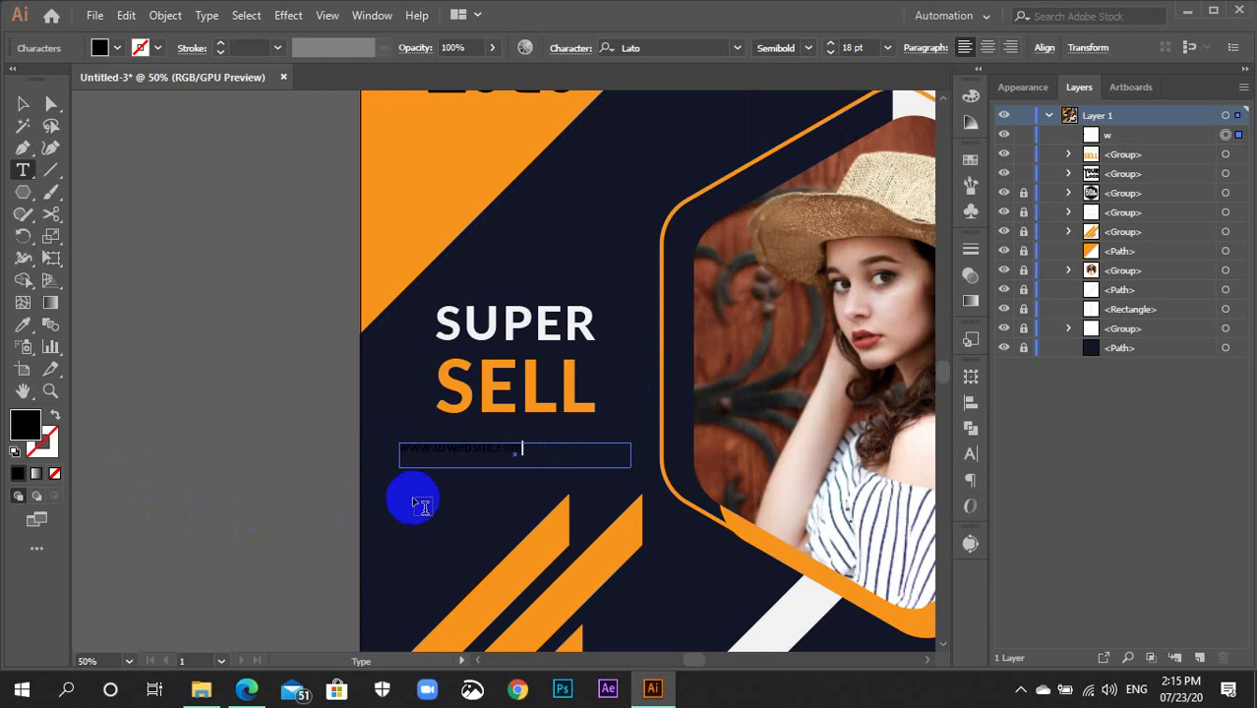
Fill the website line white and enlarge it to 33 pt
key("ctrl+a")
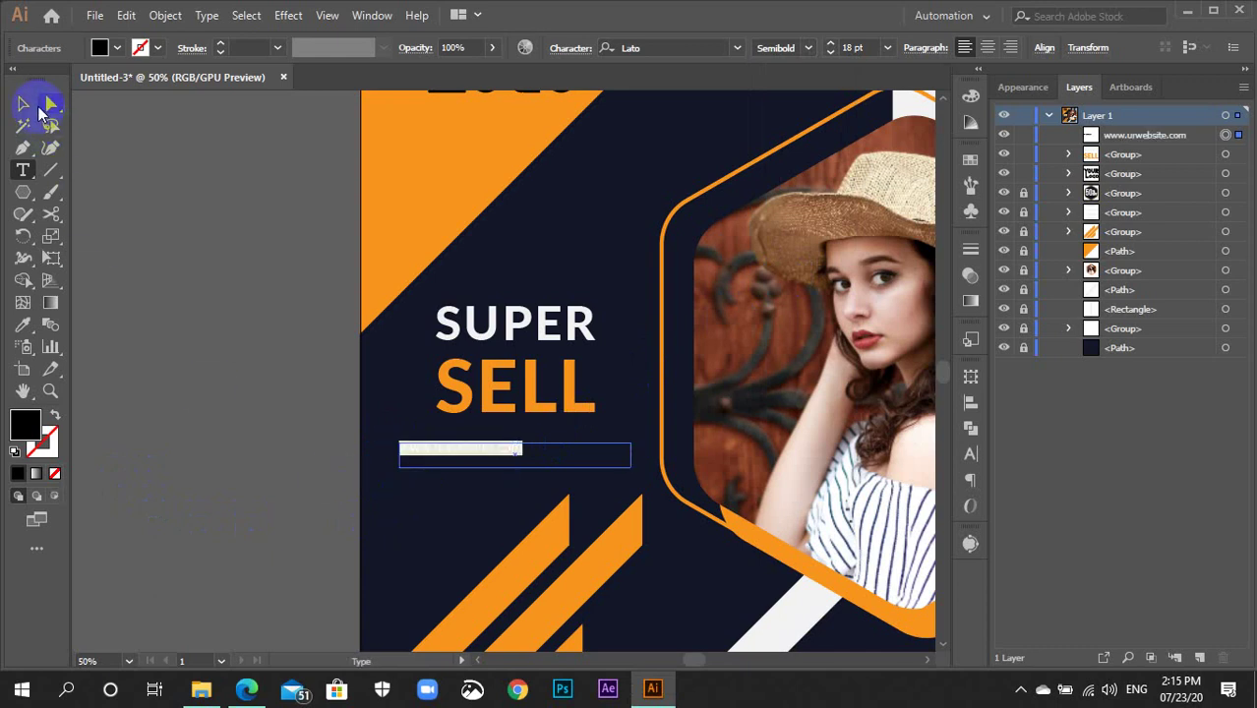
left_click(24, 104)
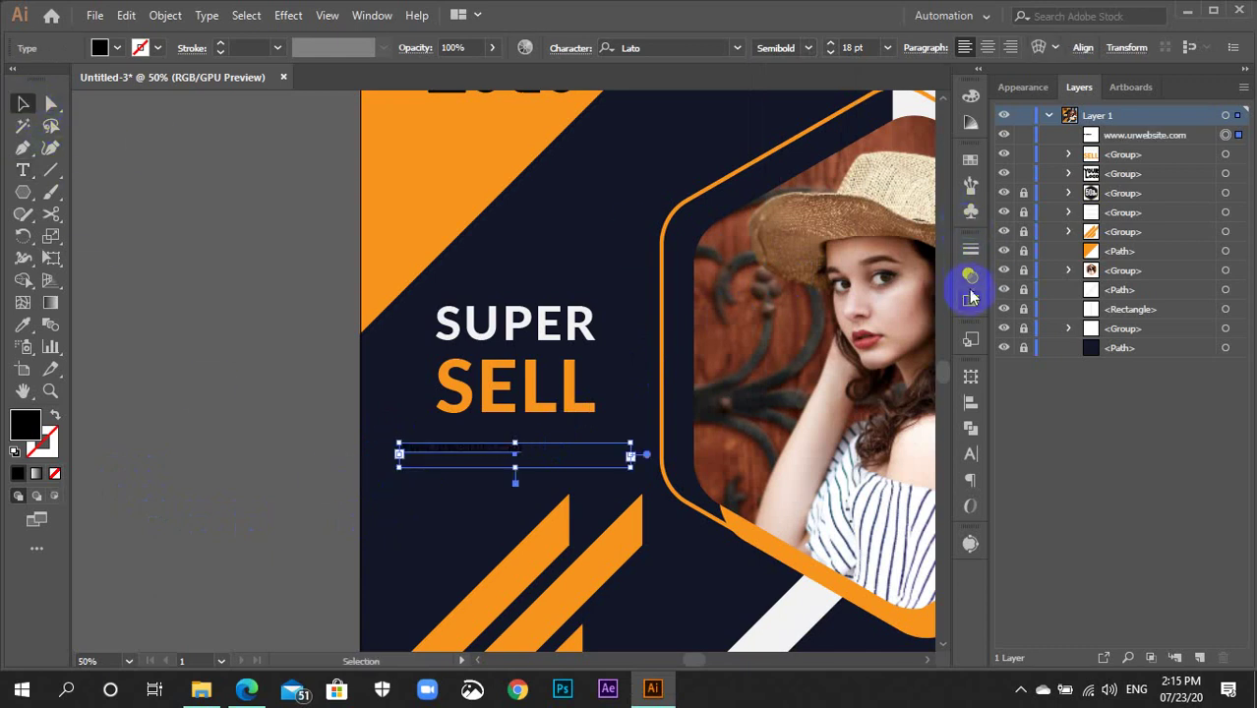
left_click(970, 159)
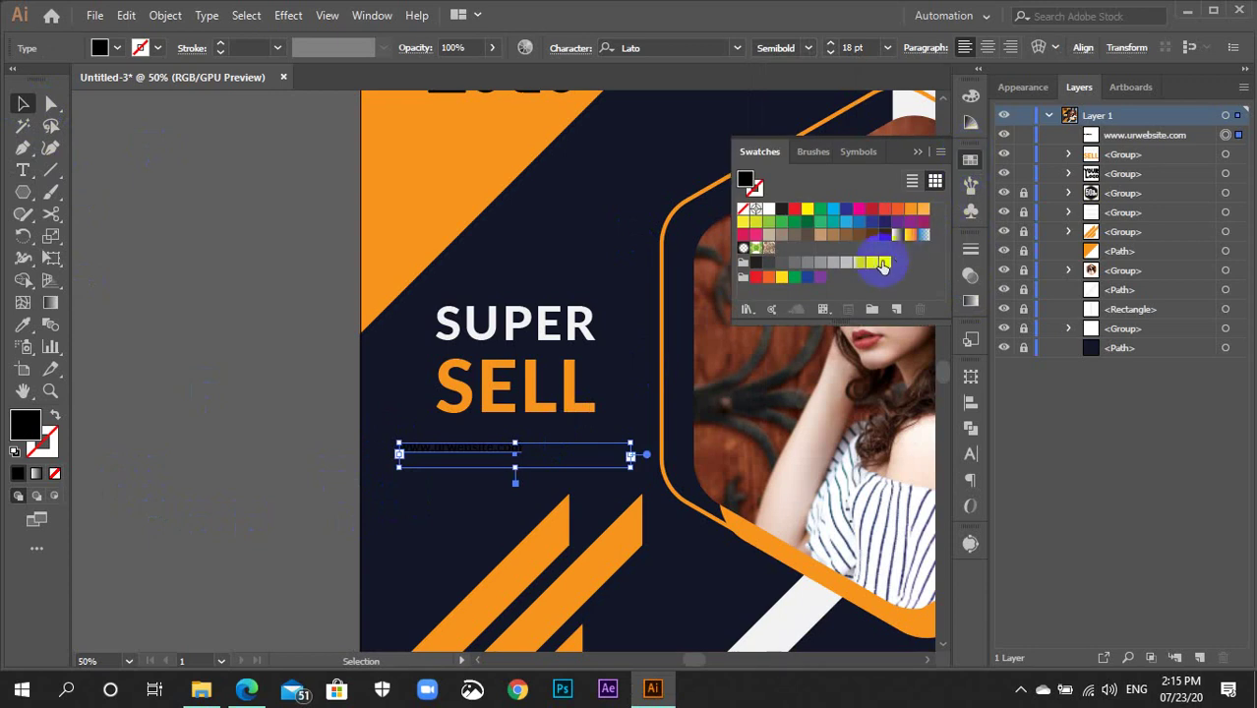
left_click(883, 264)
left_click(969, 158)
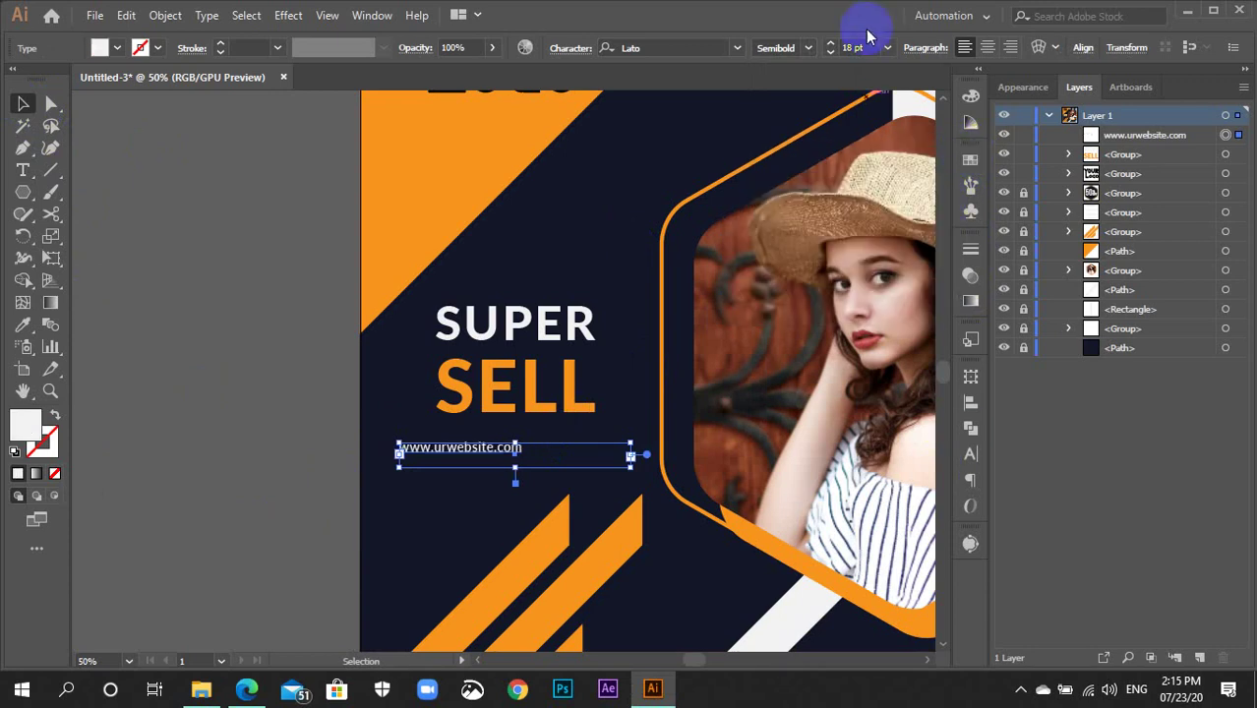
scroll(864, 61, "up", 3)
scroll(864, 61, "up", 4)
scroll(864, 61, "up", 4)
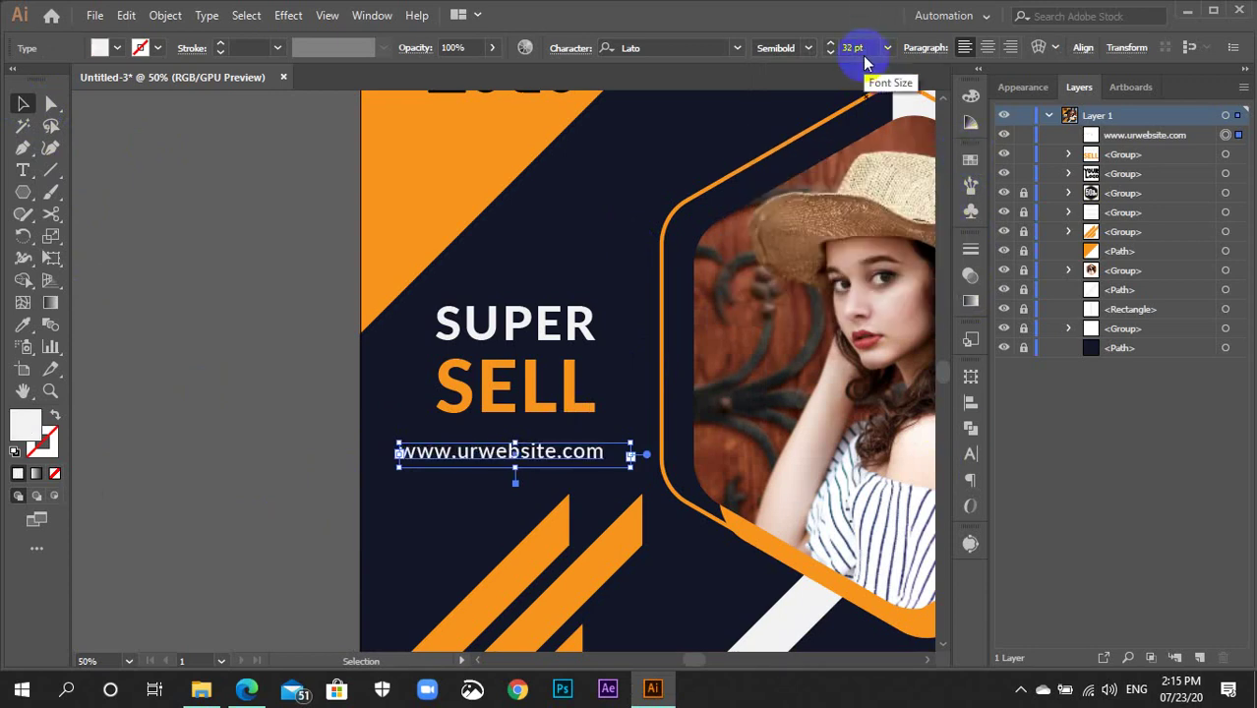
scroll(864, 61, "up", 4)
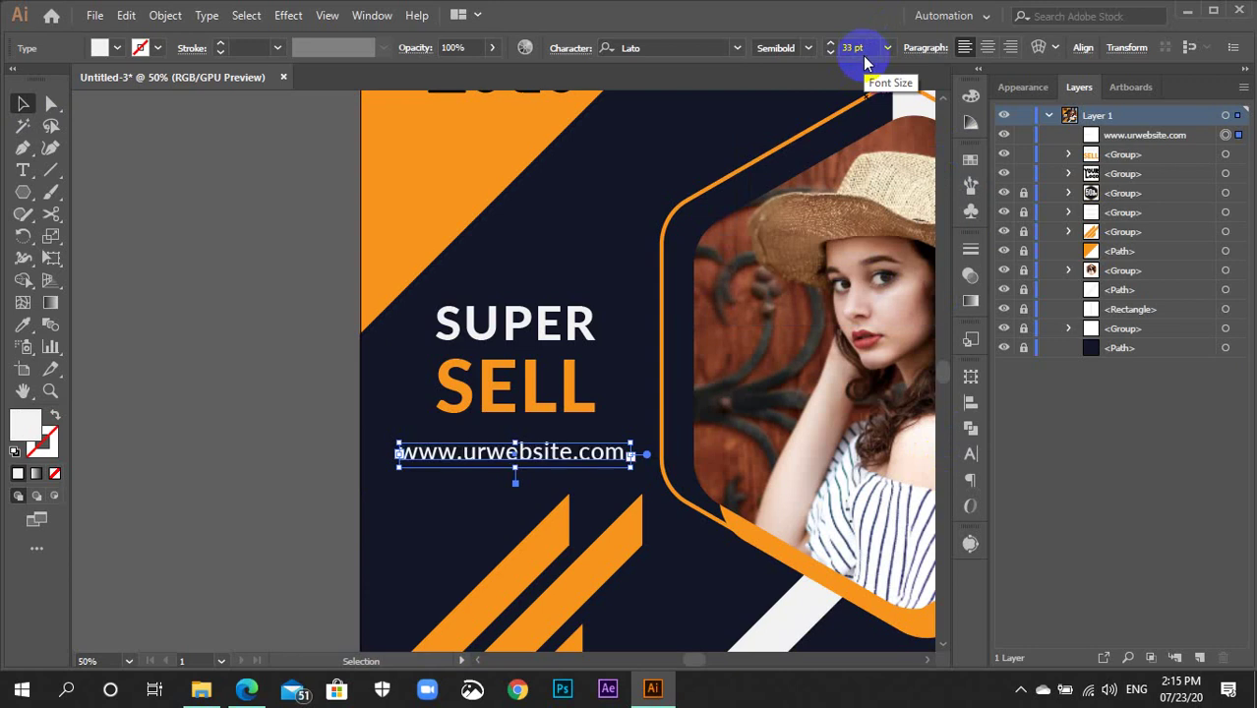
Centre SUPER, SELL and the website line horizontally on one another
left_click(313, 468)
left_click(492, 453)
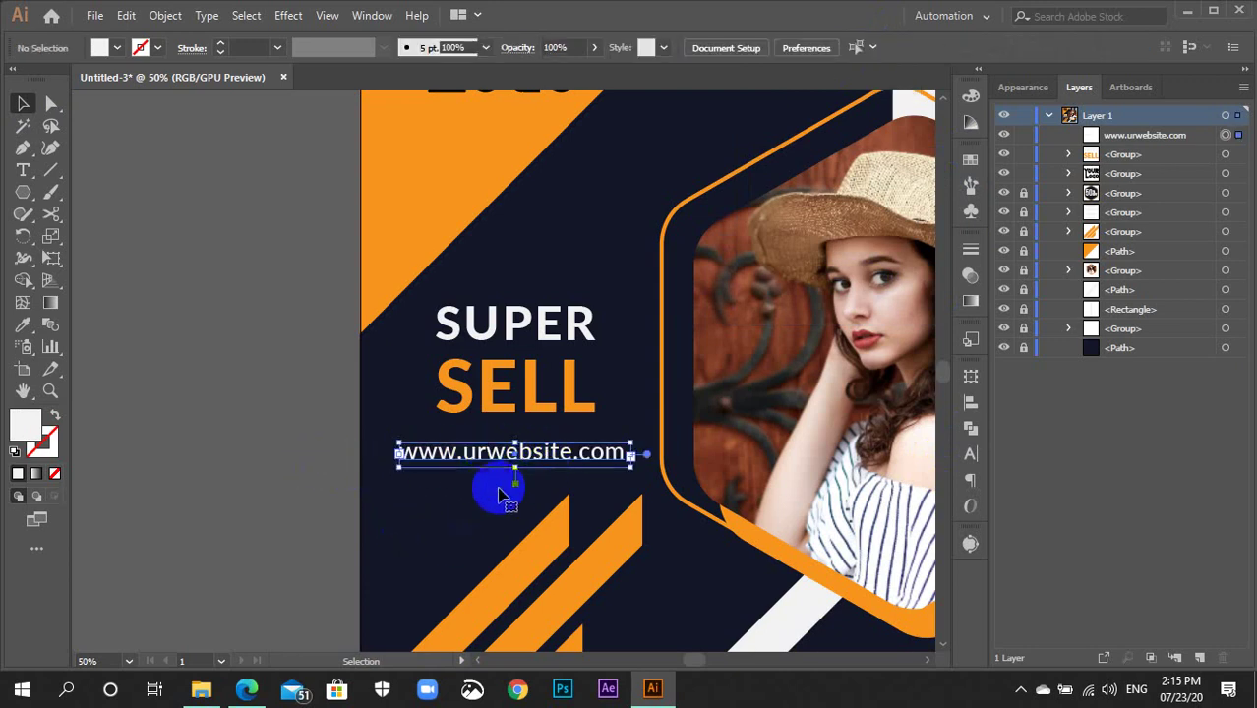
left_click(474, 356, "shift")
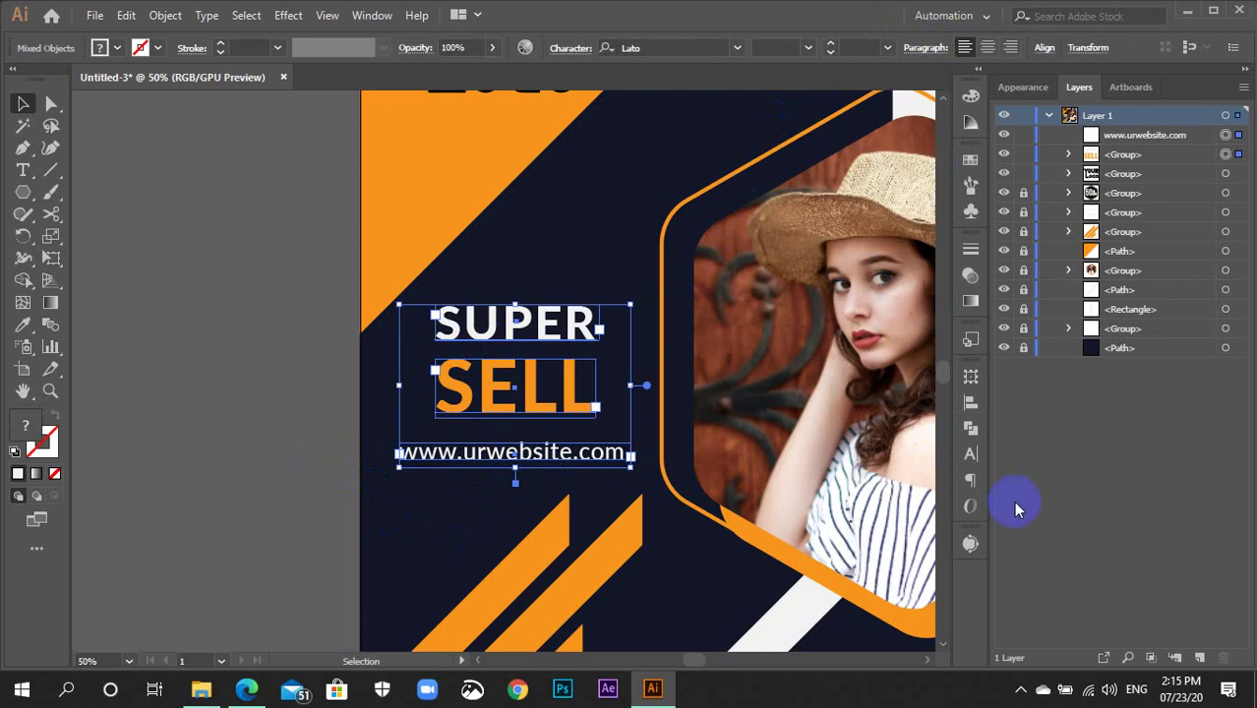
left_click(970, 403)
left_click(787, 419)
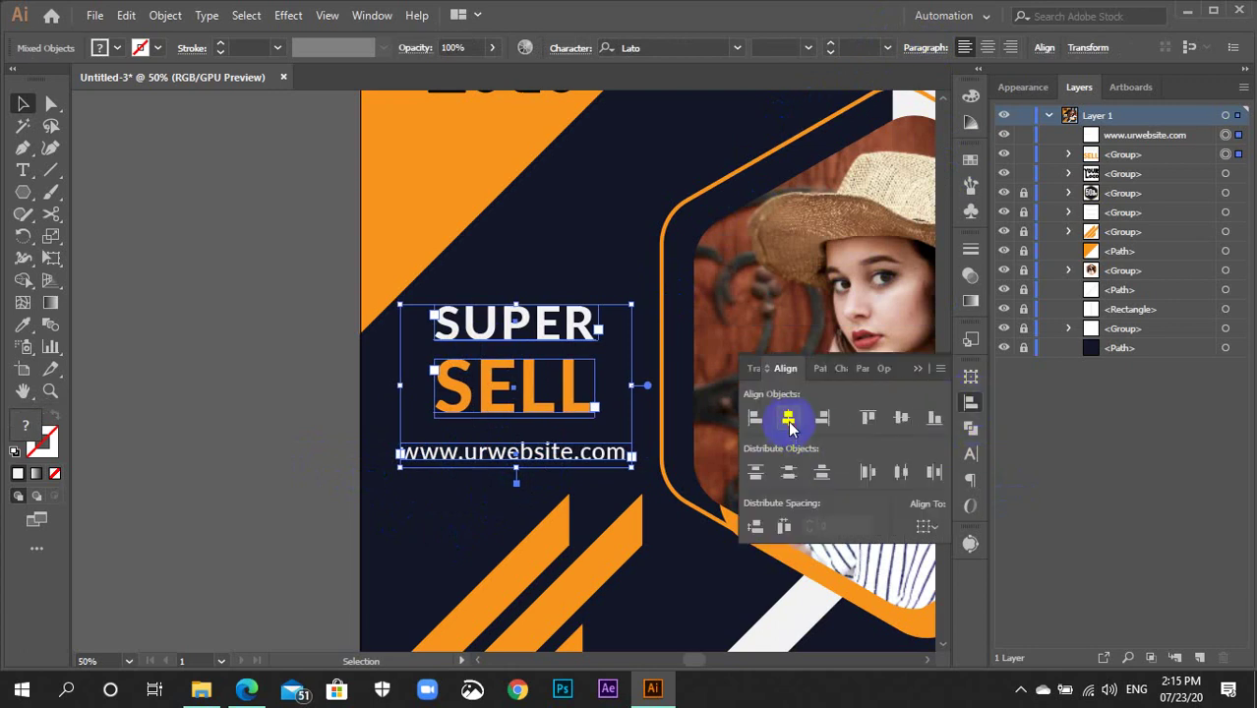
Nudge the website line up two steps toward SELL
left_click(249, 492)
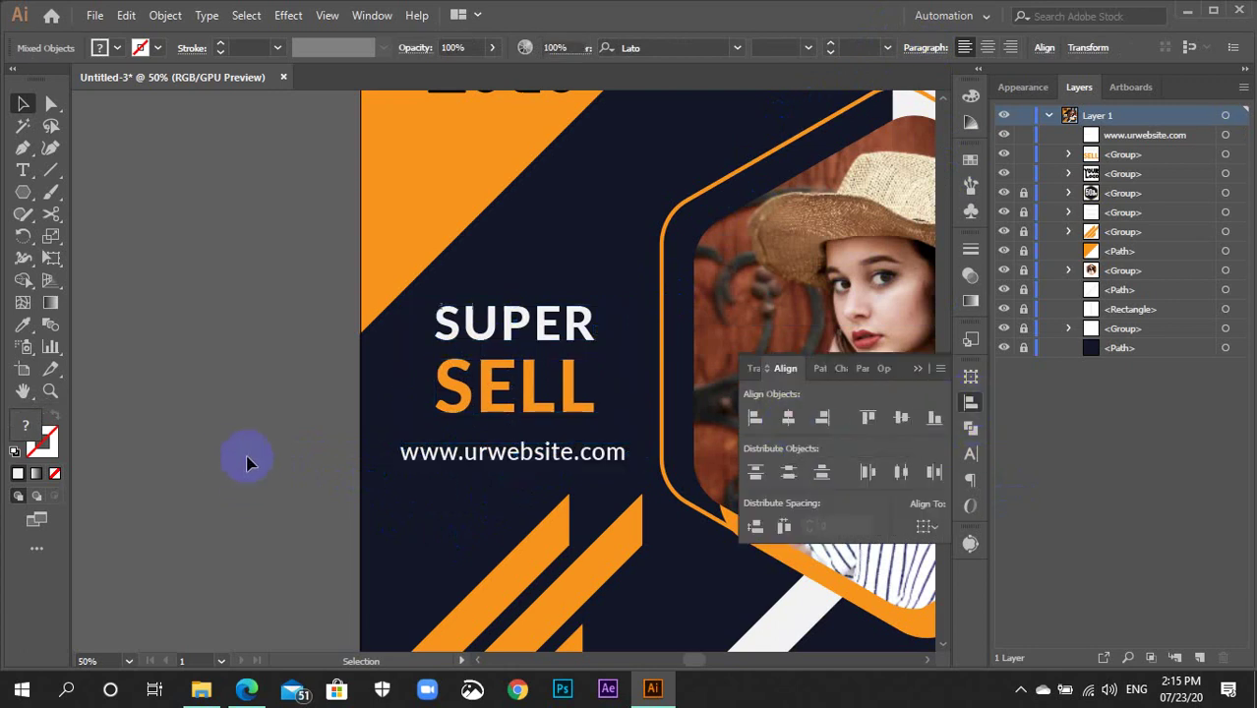
left_click(460, 458)
key("Up")
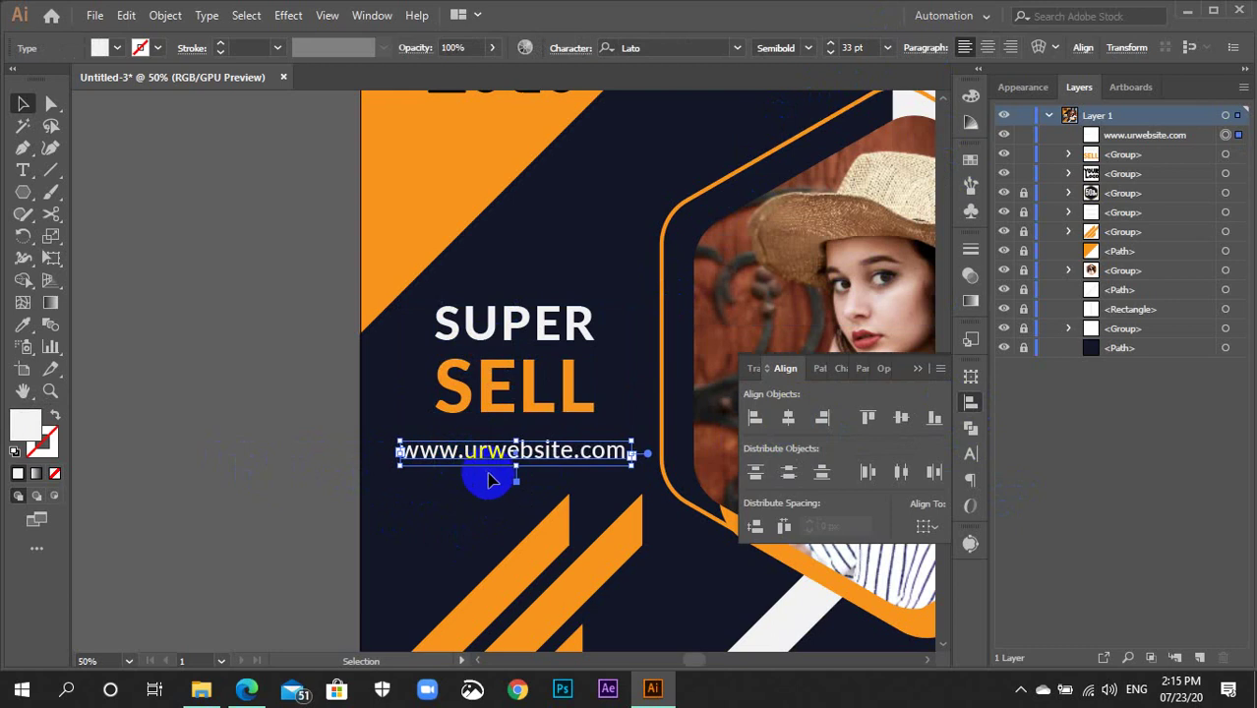
key("Up")
key("Up")
key("Up")
key("Up")
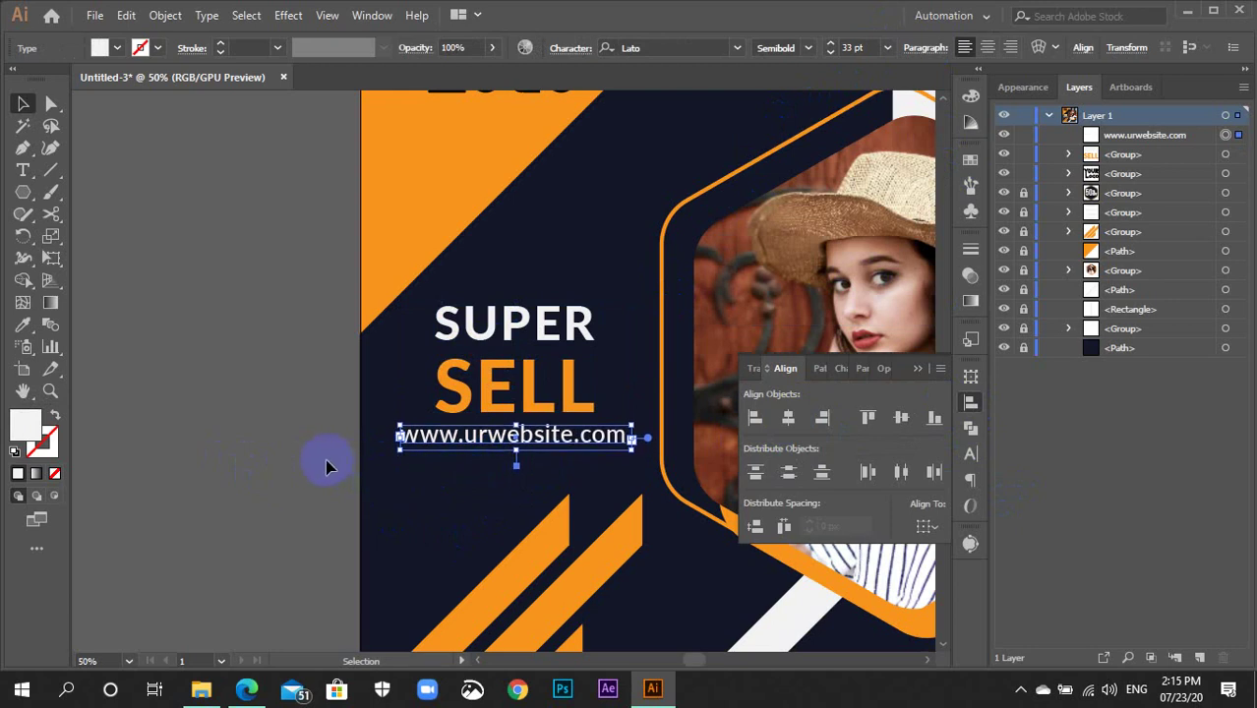
Group the three text lines, shift the block slightly down-right, and zoom out
left_click(328, 461)
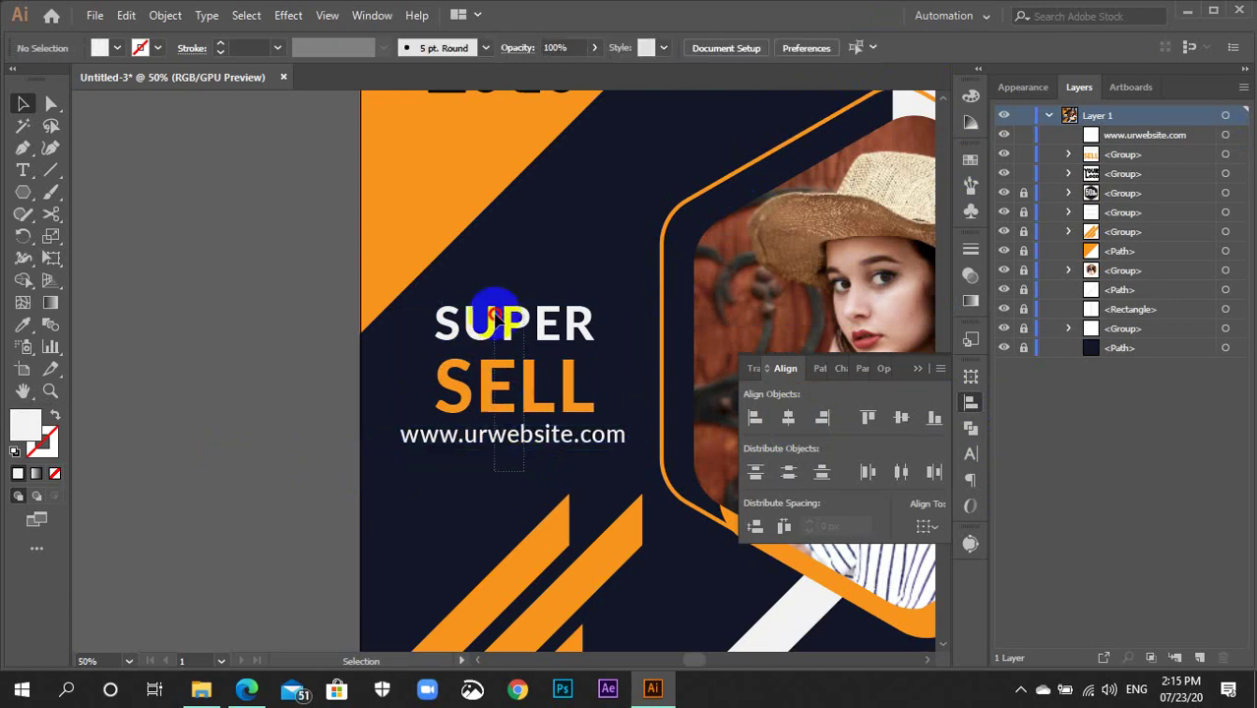
left_click_drag(494, 301, 520, 433)
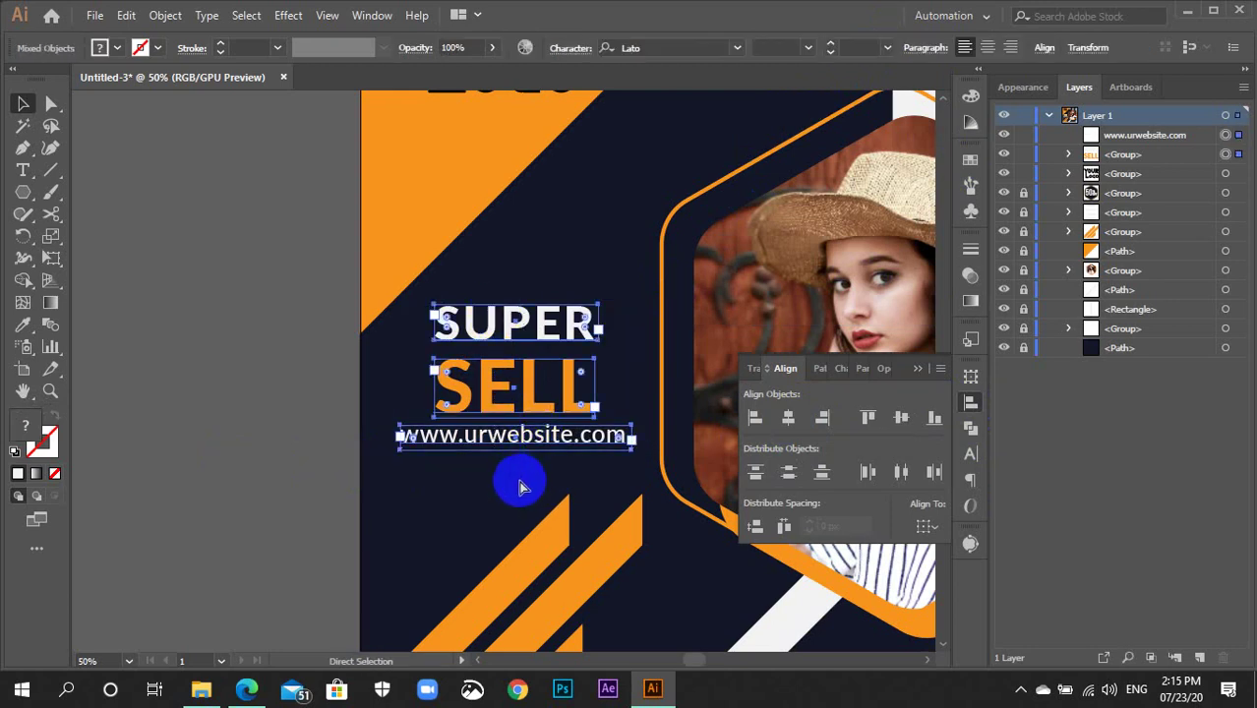
key("ctrl+g")
left_click(971, 402)
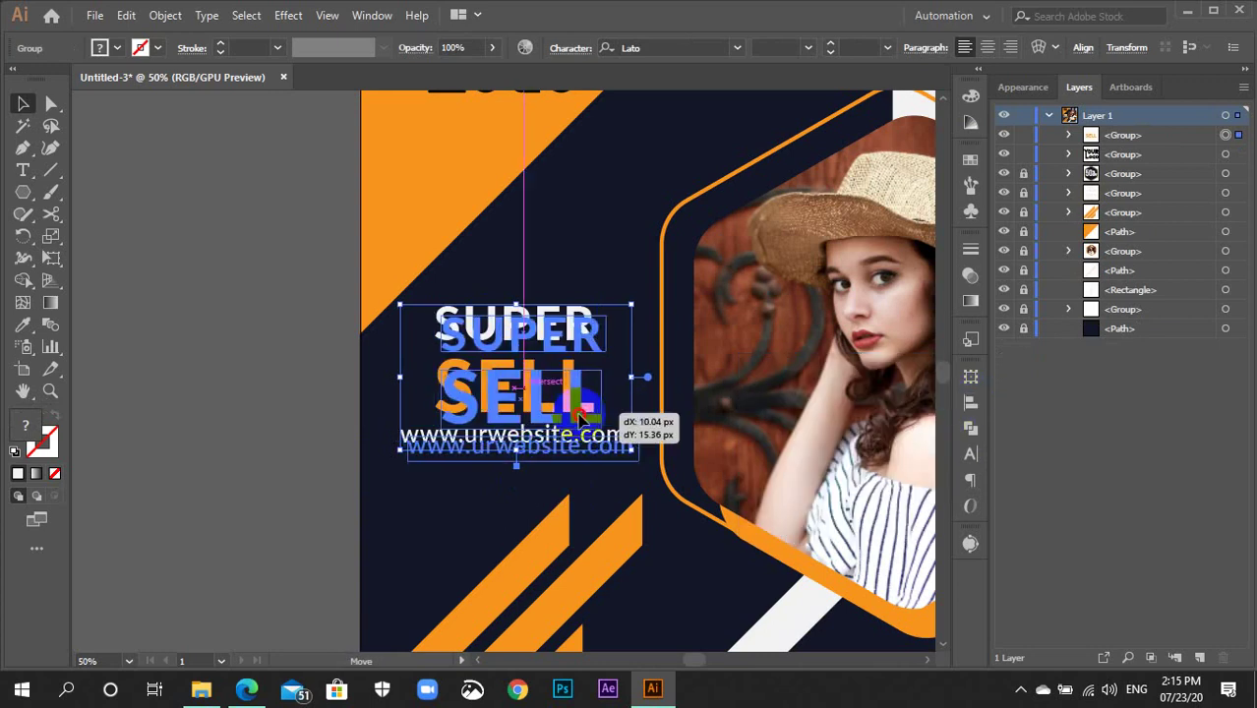
left_click_drag(577, 406, 583, 417)
left_click(279, 450)
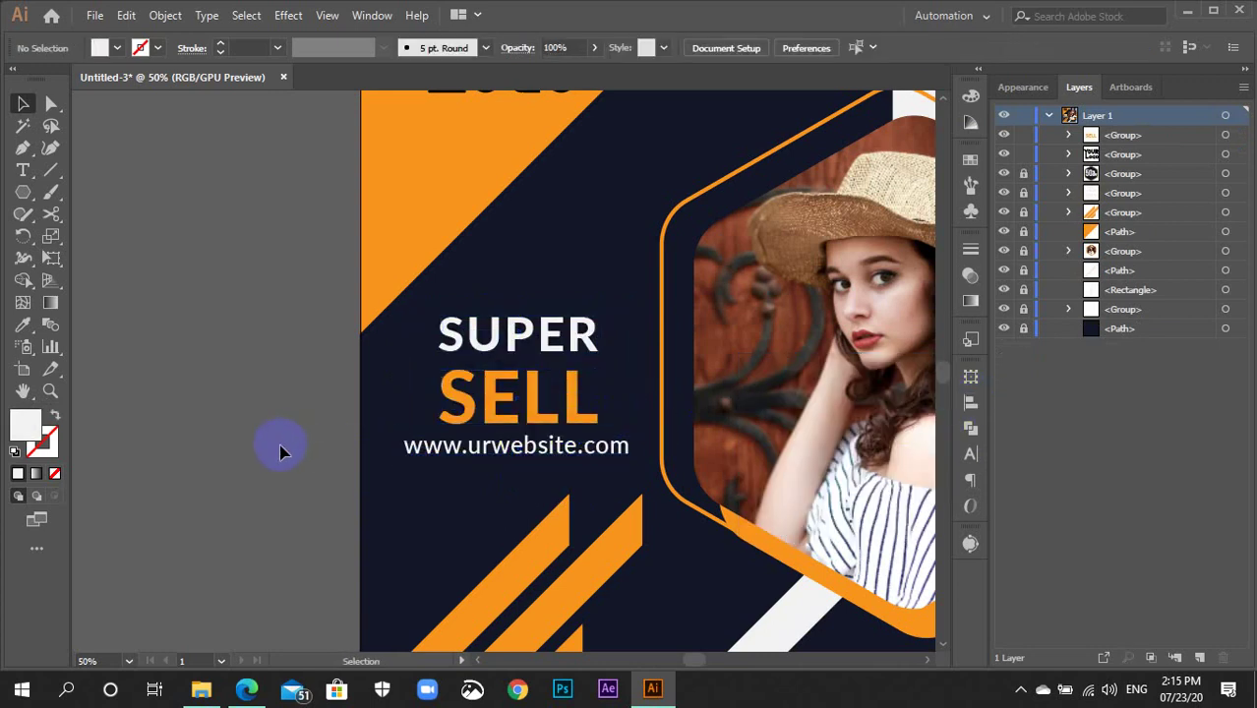
key("ctrl+minus")
key("ctrl+minus")
key("ctrl+minus")
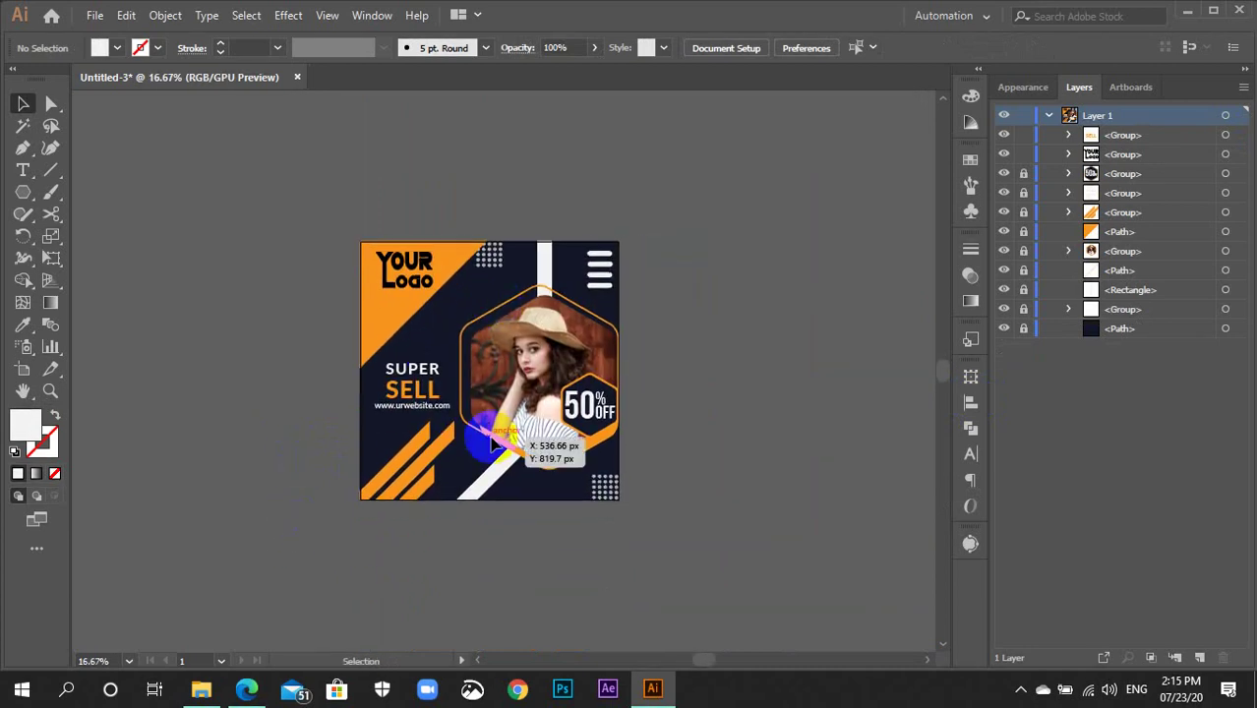
left_click(411, 476)
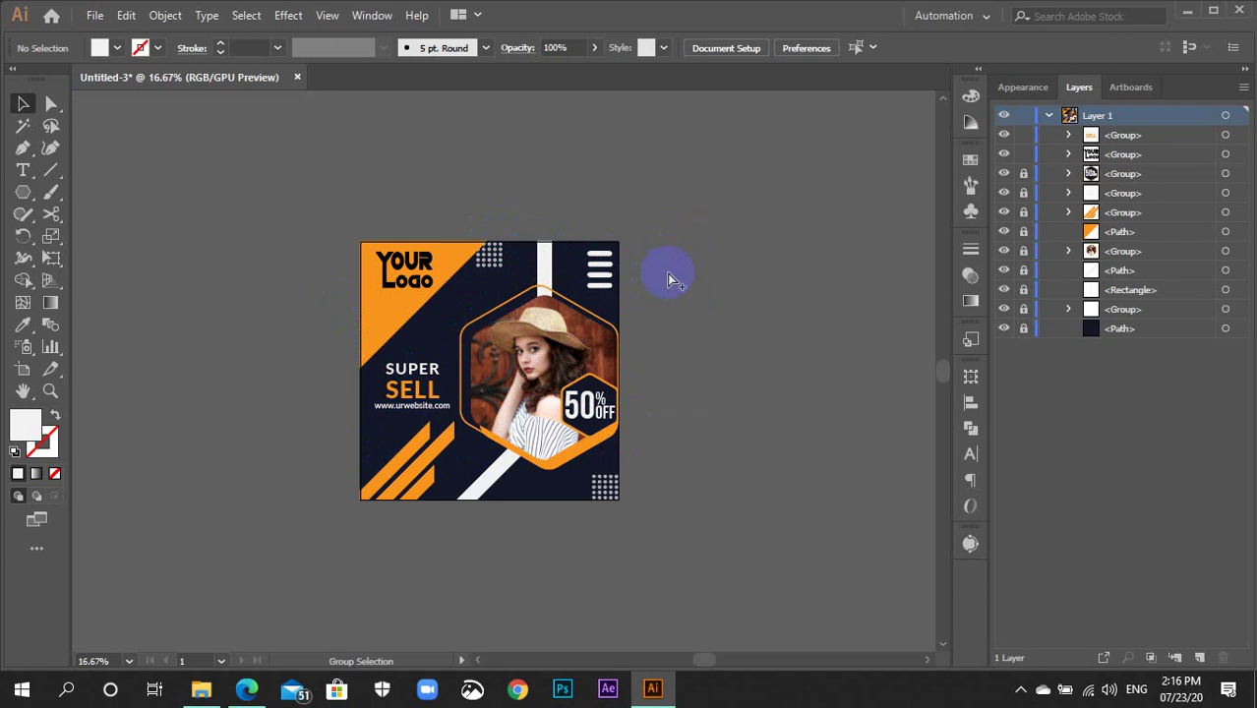
Save a copy as 'Sell Banner' in Day 032, Illustrator CS6 version
key("ctrl+alt+s")
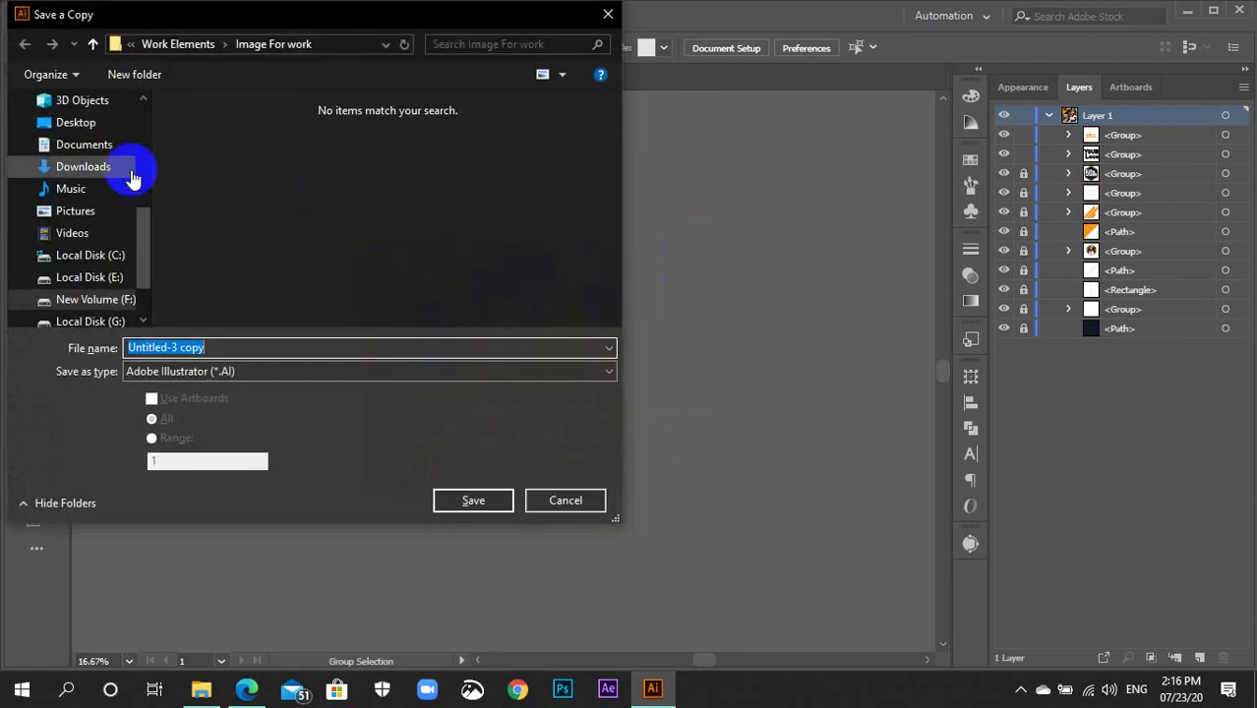
scroll(59, 192, "up", 3)
scroll(54, 165, "up", 1)
left_click(75, 166)
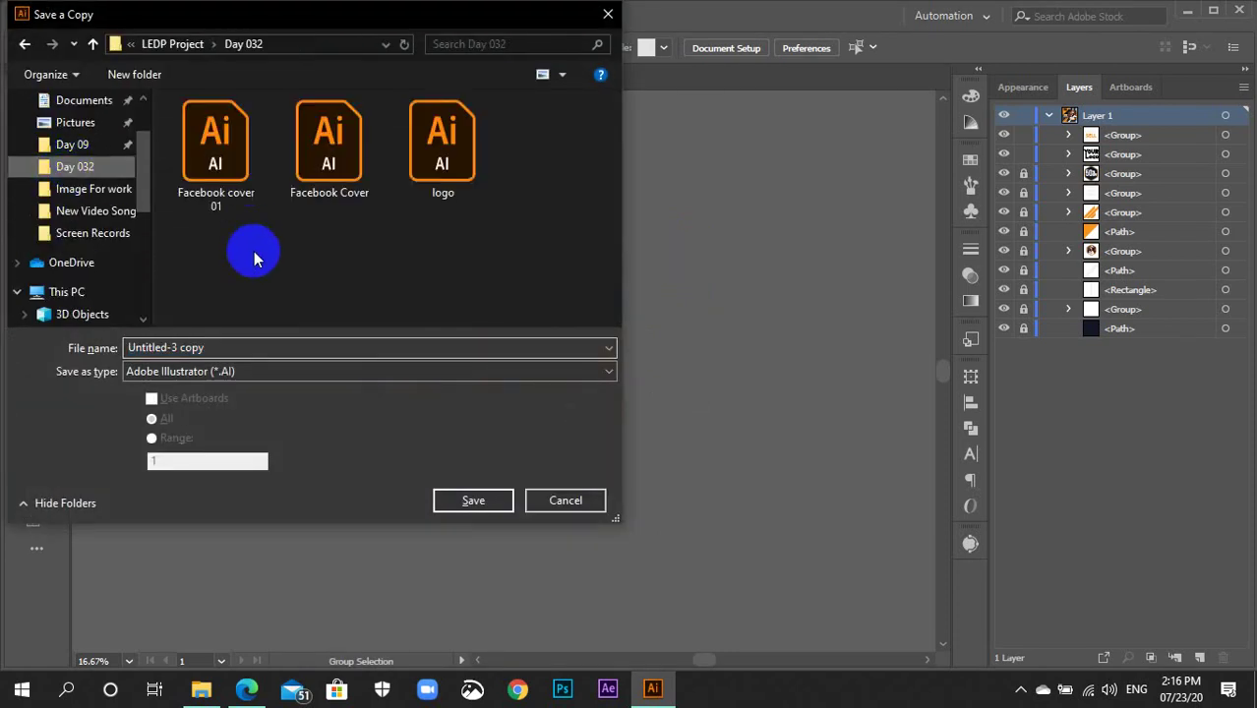
left_click(271, 342)
key("ctrl+a")
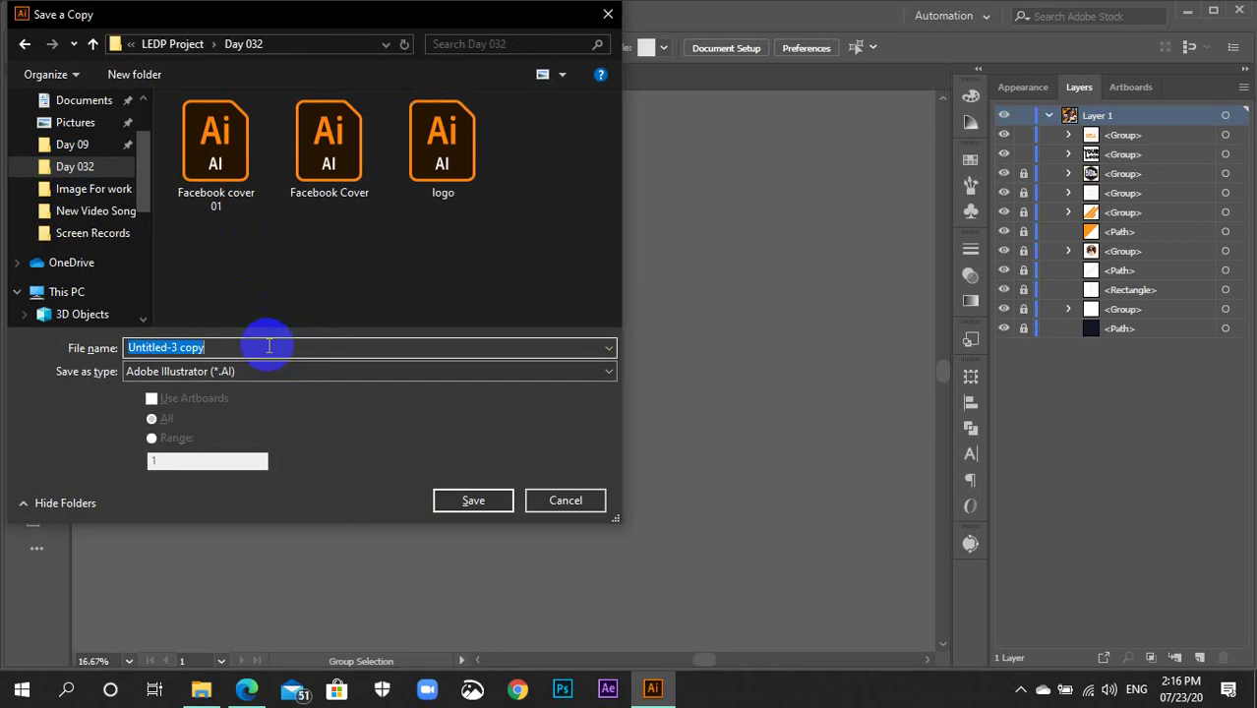
type("Sell Banner")
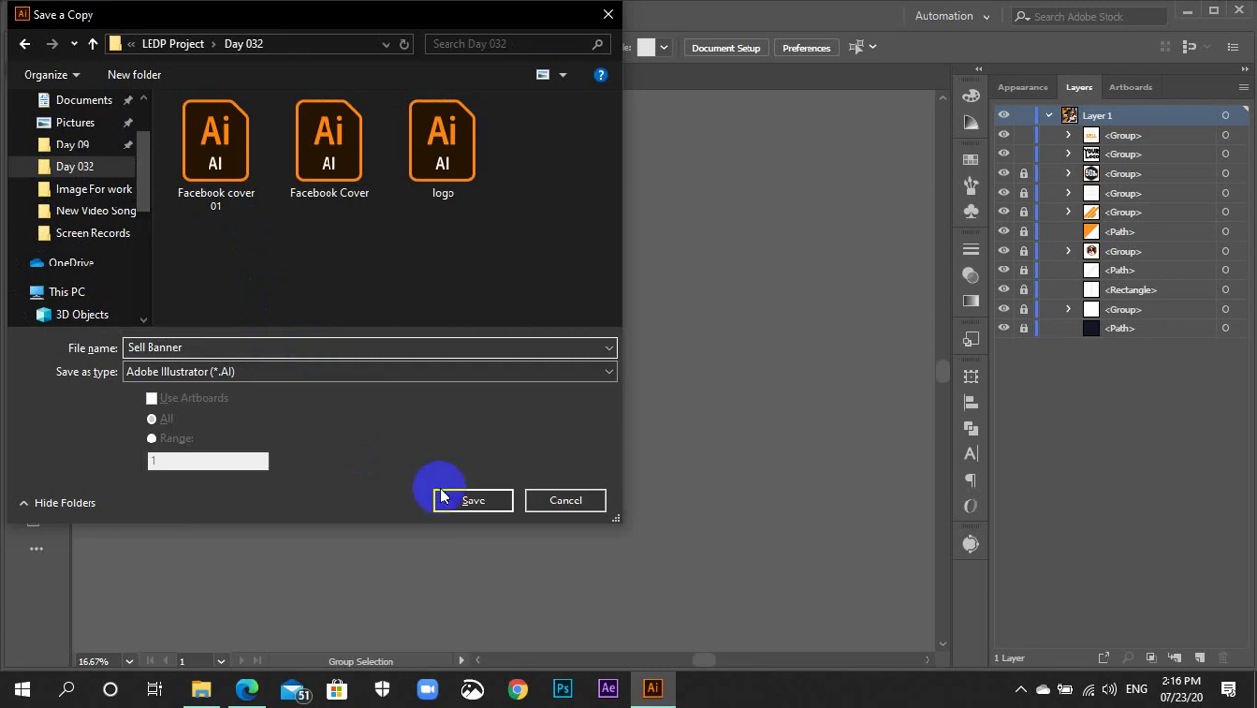
left_click(452, 500)
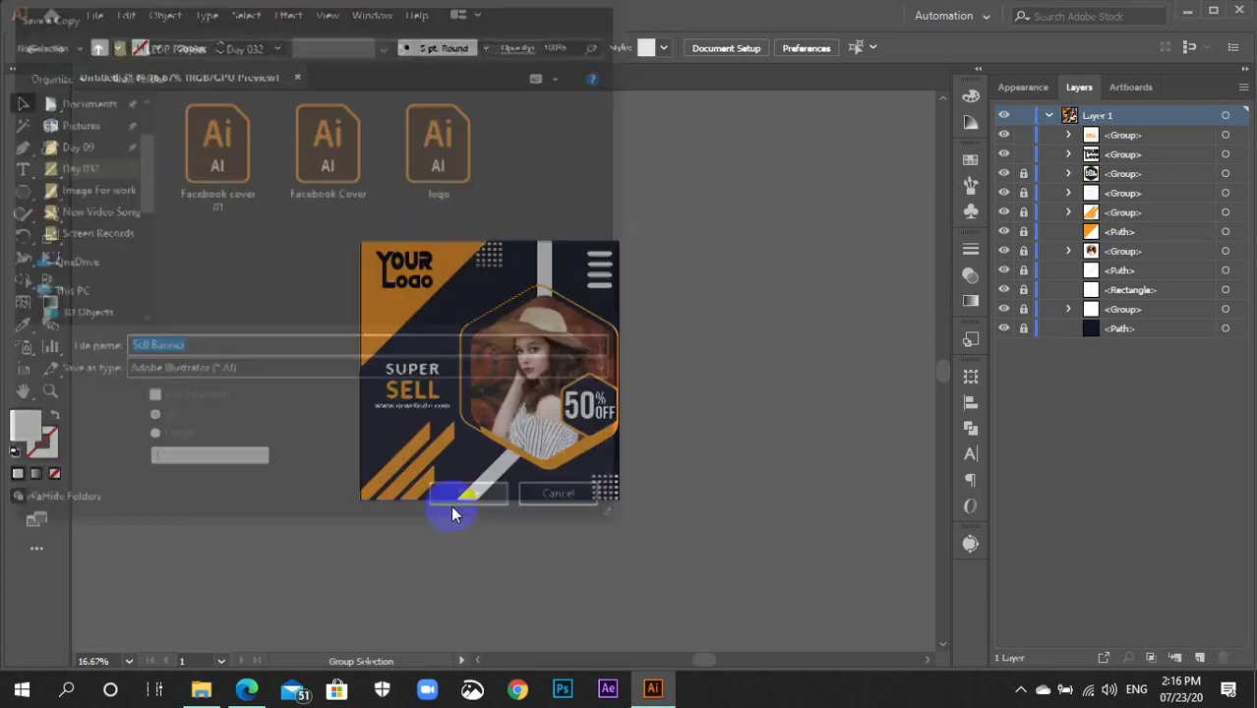
left_click(607, 80)
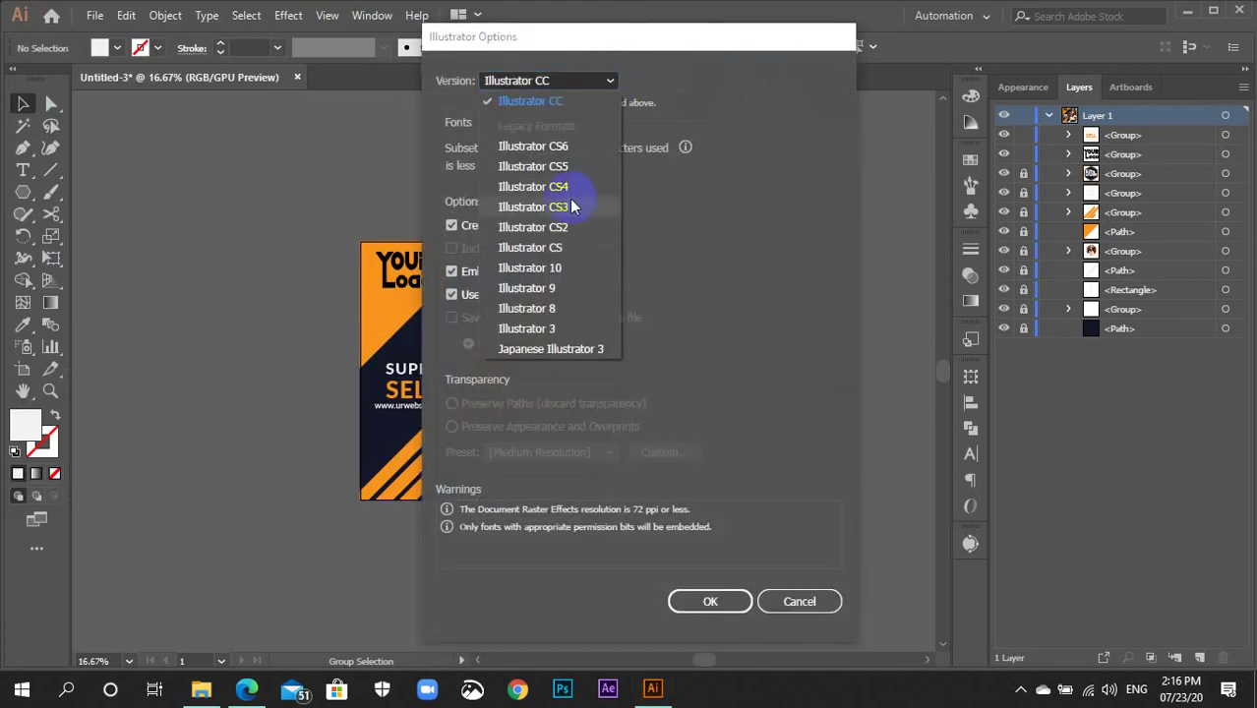
left_click(581, 158)
left_click(705, 581)
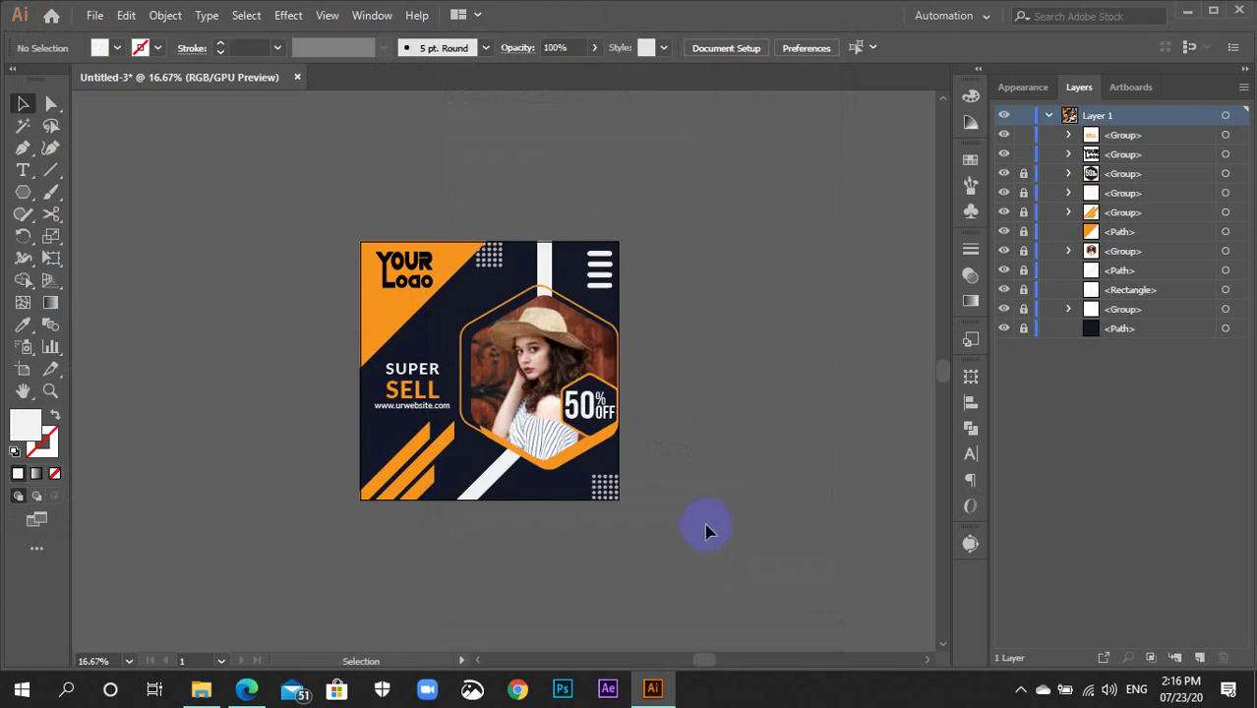
Unlock all objects, select everything and group it into one banner group
left_click(571, 403)
key("ctrl+alt+2")
left_click(801, 423)
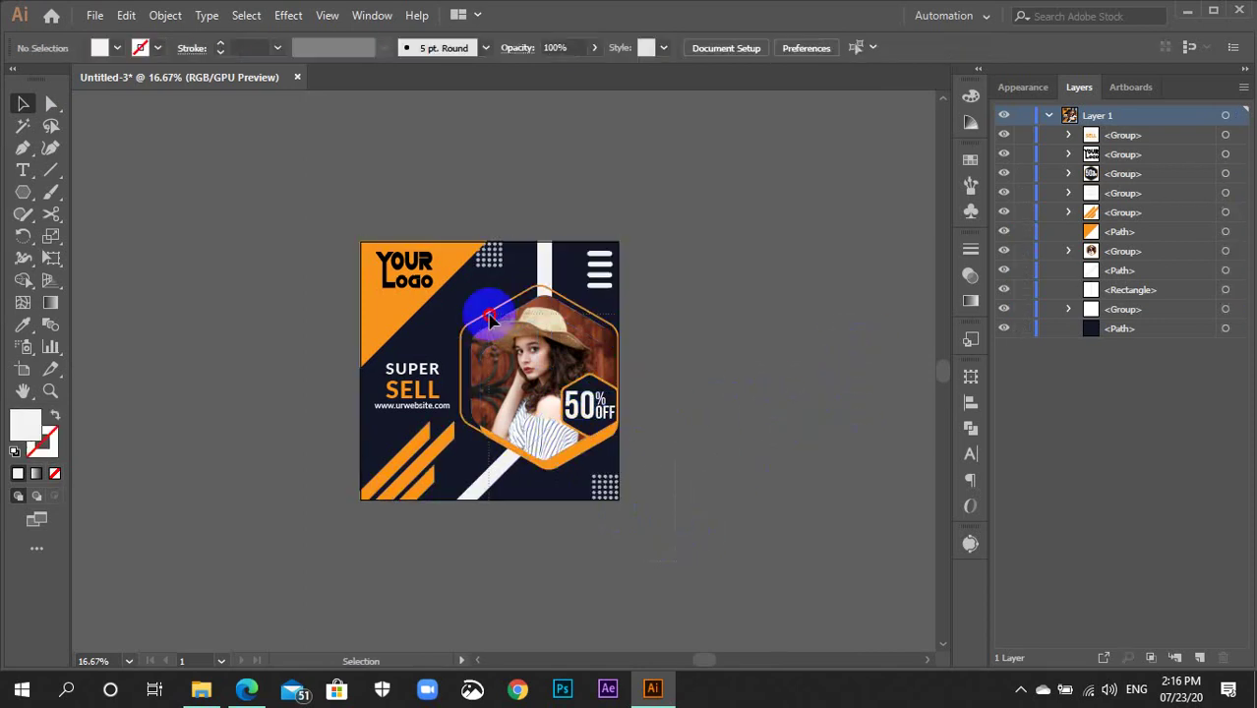
key("a")
key("ctrl+a")
key("ctrl+g")
key("v")
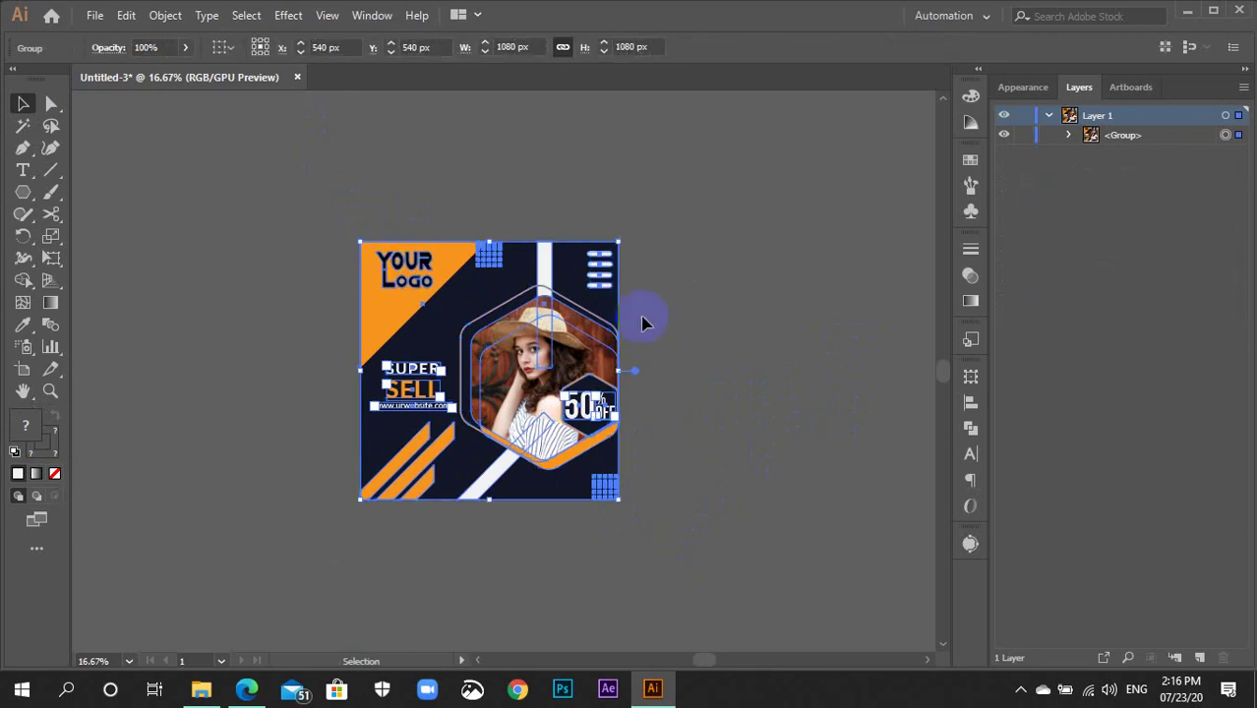
left_click(640, 393)
left_click(555, 393)
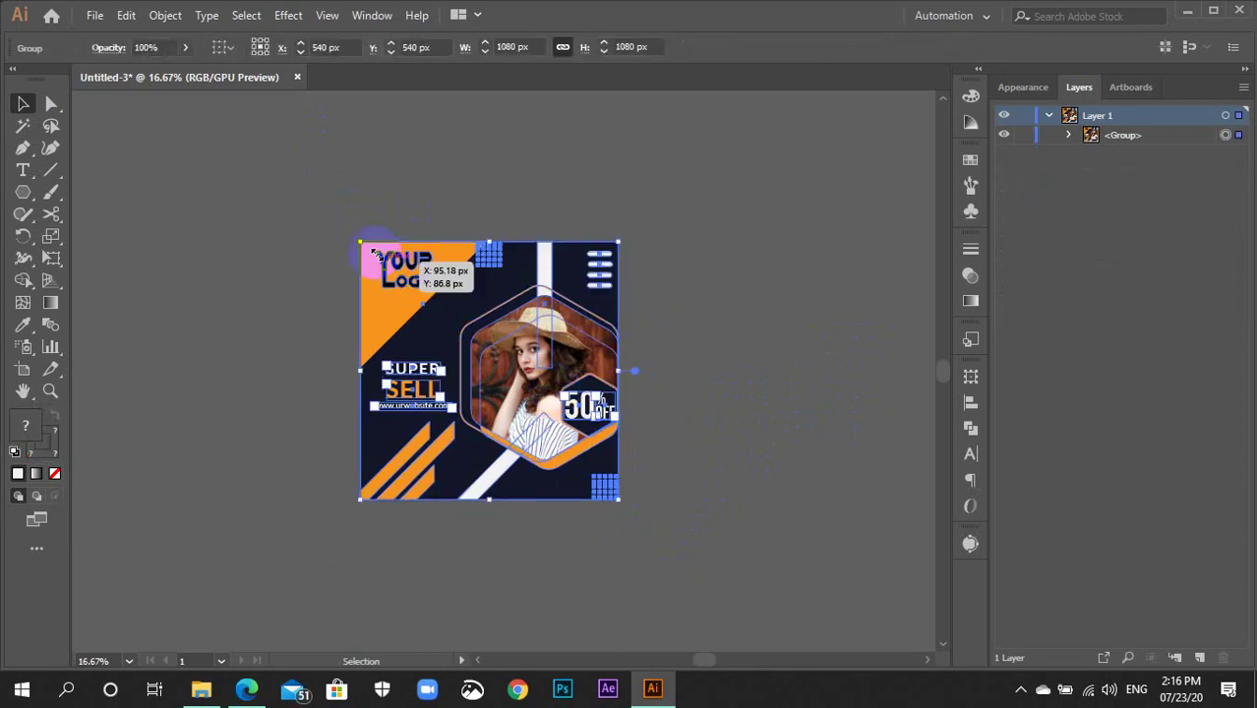
Open the File menu to reach the export commands
left_click(94, 15)
mouse_move(128, 340)
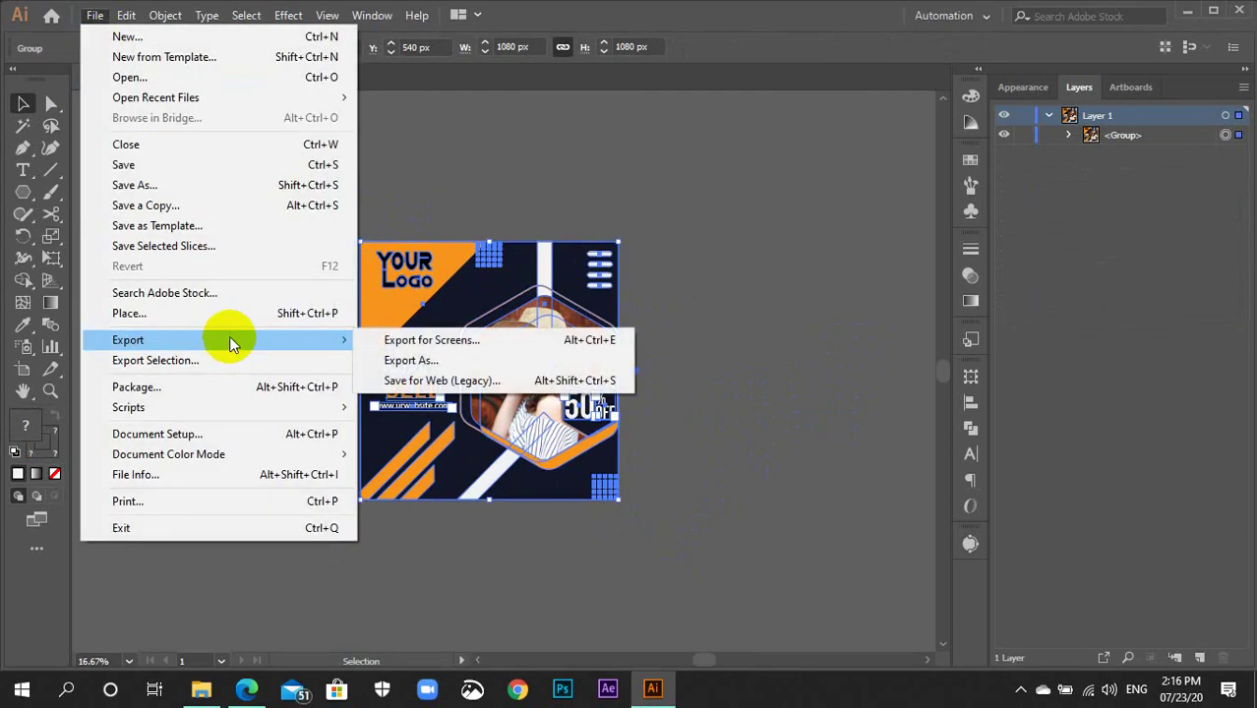
left_click(94, 15)
left_click(94, 16)
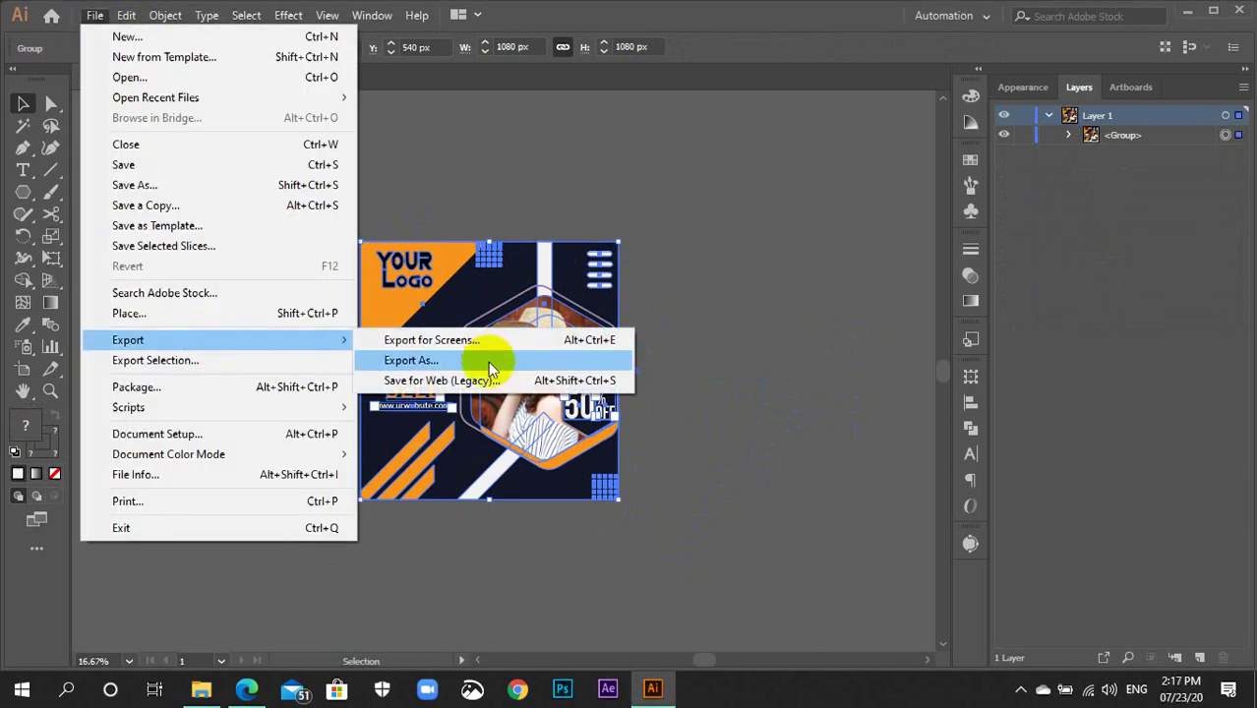
Export for web as a Maximum-quality JPEG scaled to 300%
left_click(482, 382)
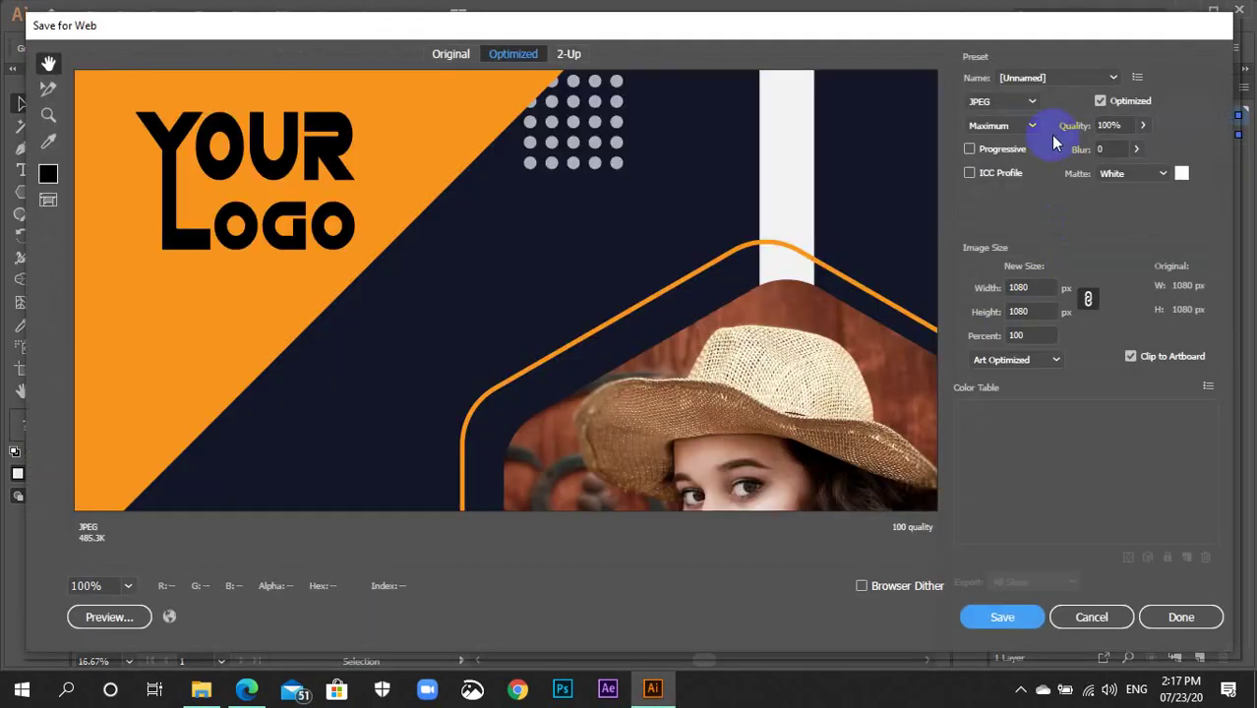
left_click(1022, 102)
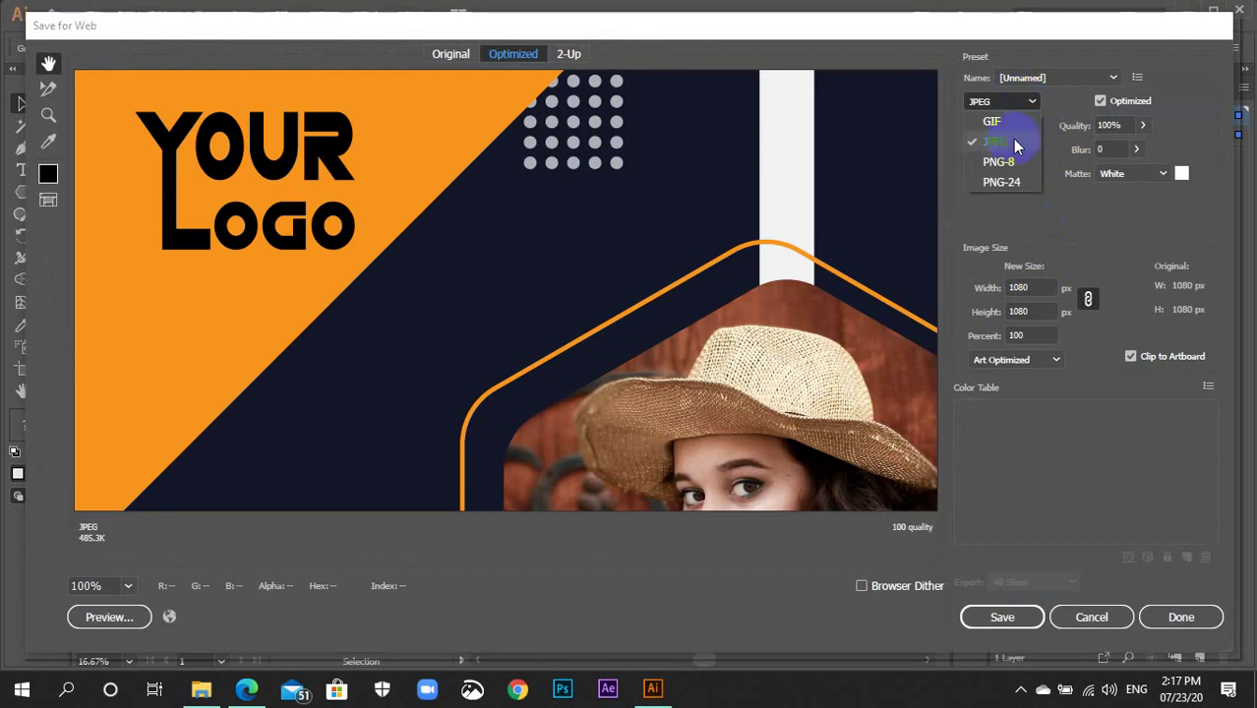
left_click(1013, 145)
left_click(1029, 124)
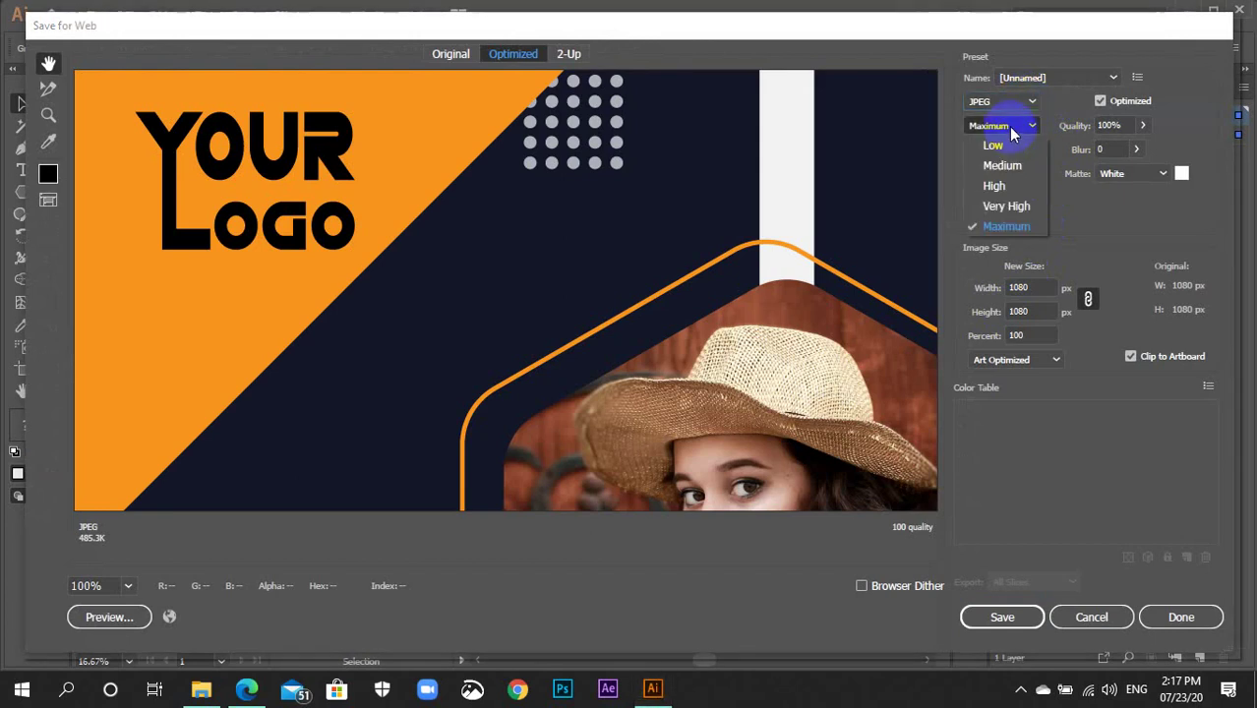
left_click(1010, 245)
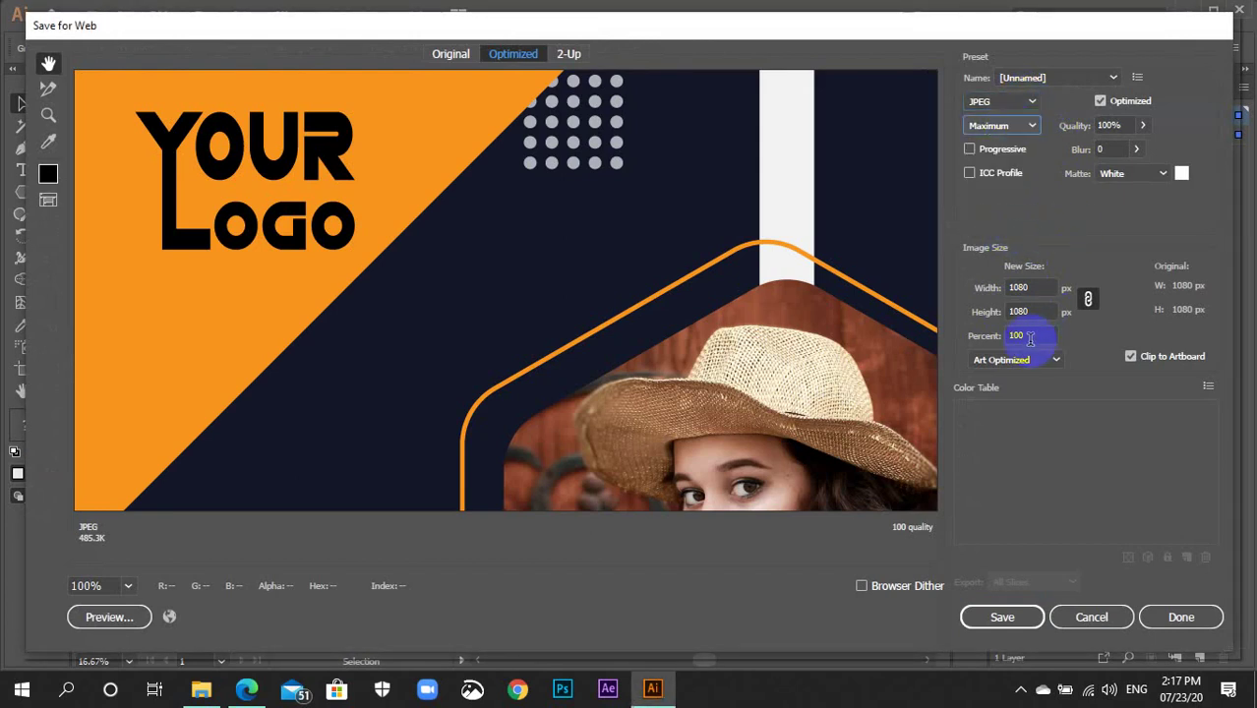
left_click(992, 336)
type("3")
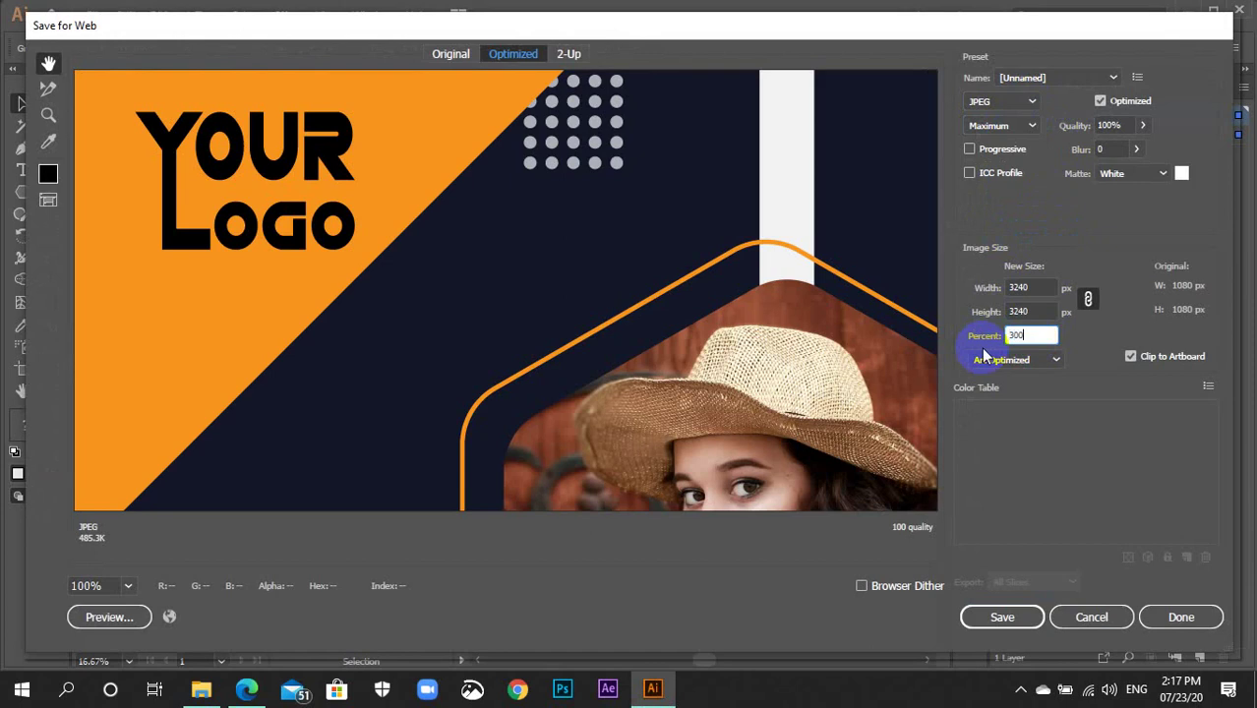
left_click(1028, 310)
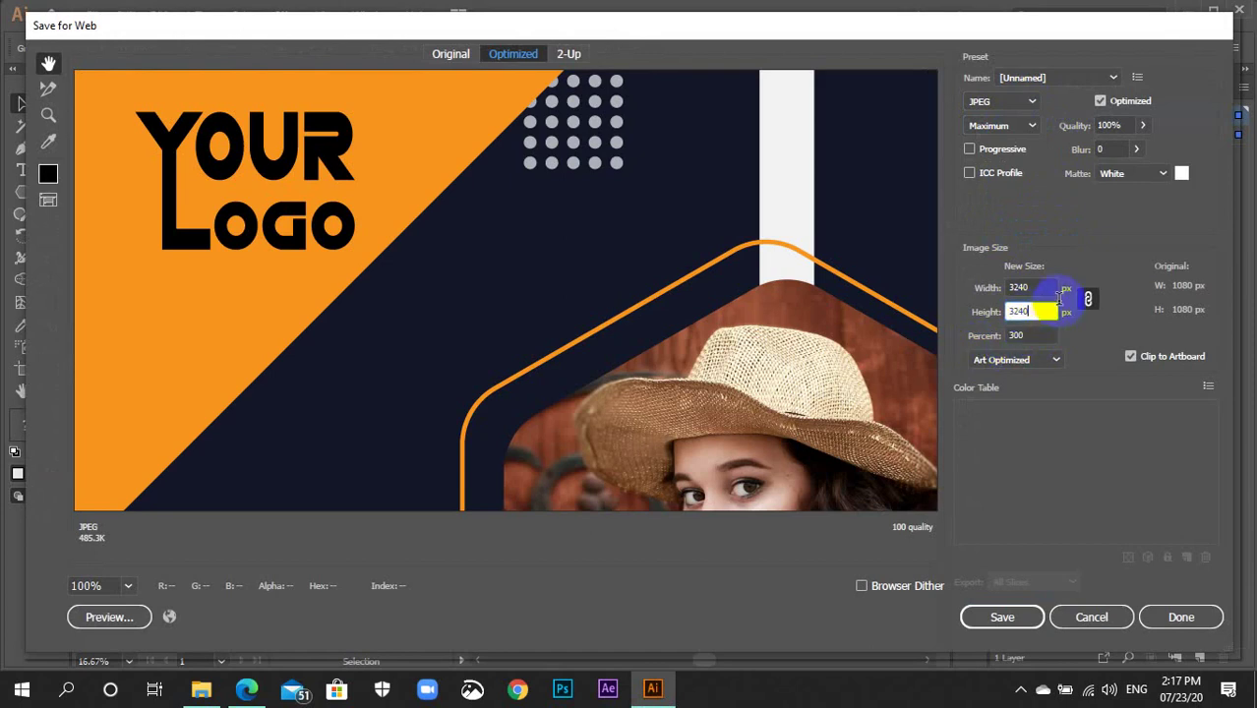
left_click(1003, 617)
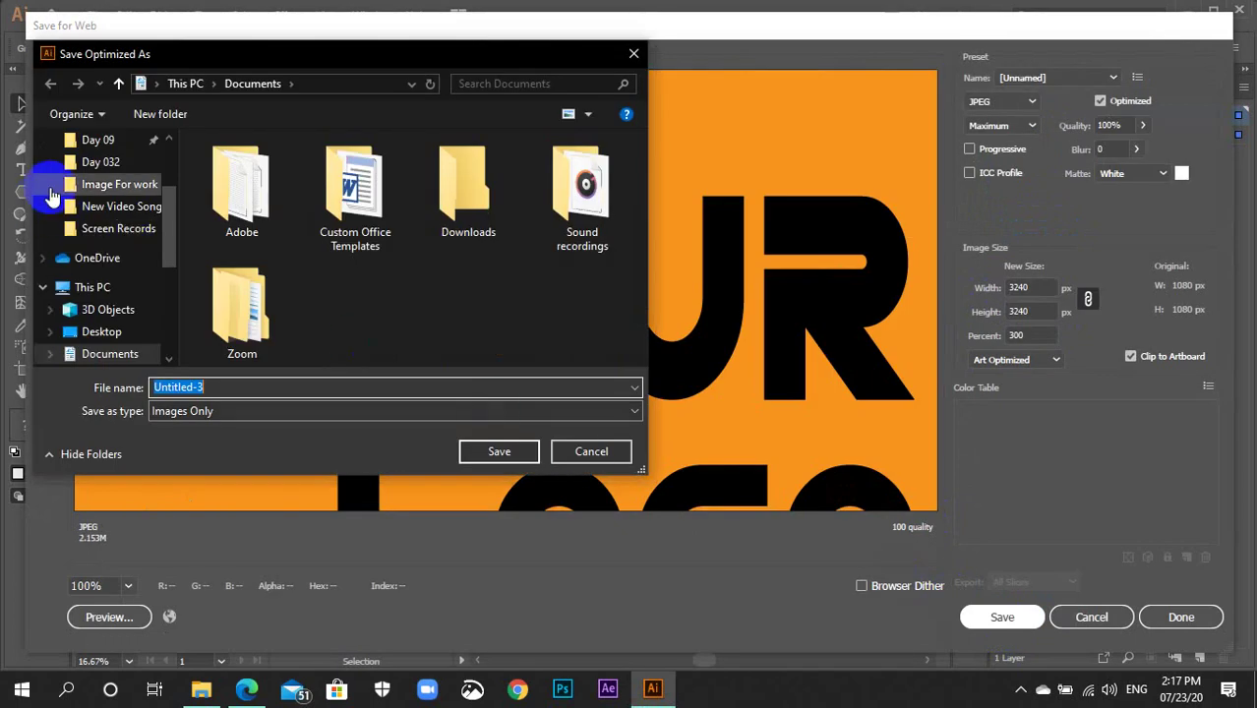
Save the JPEG in the Day 032 folder as 'sell banner'
left_click(94, 161)
double_click(271, 389)
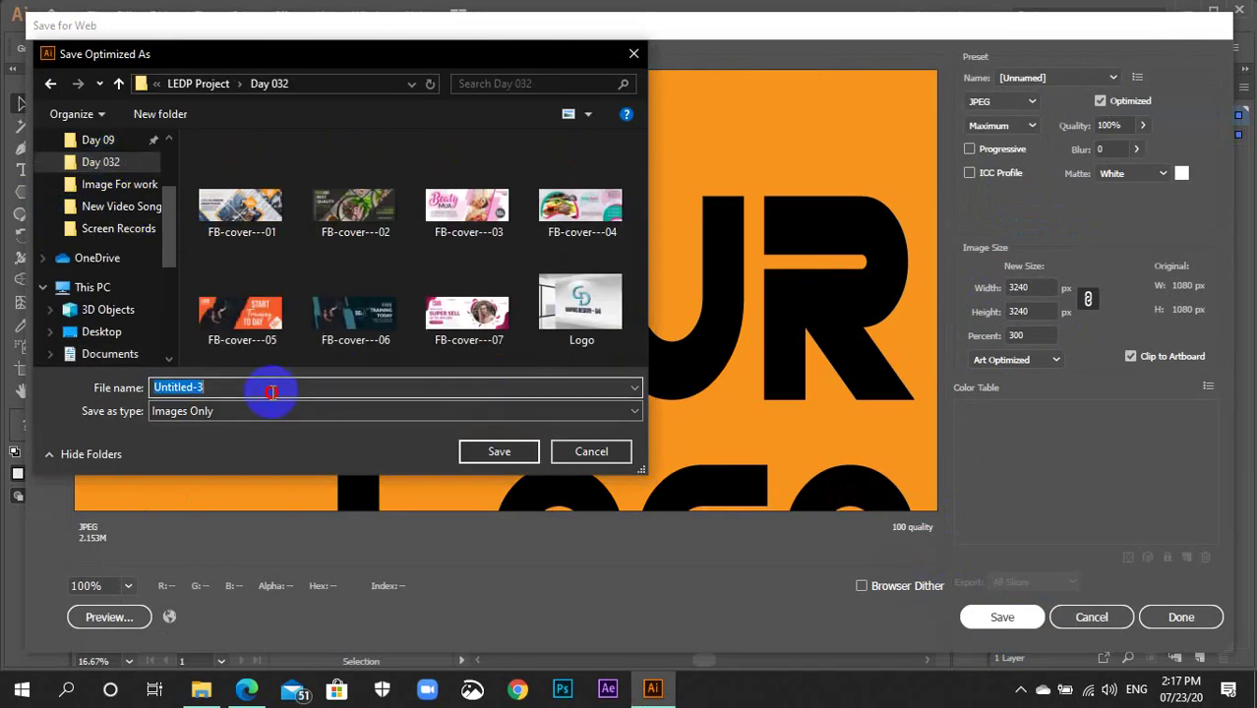
type("Sl")
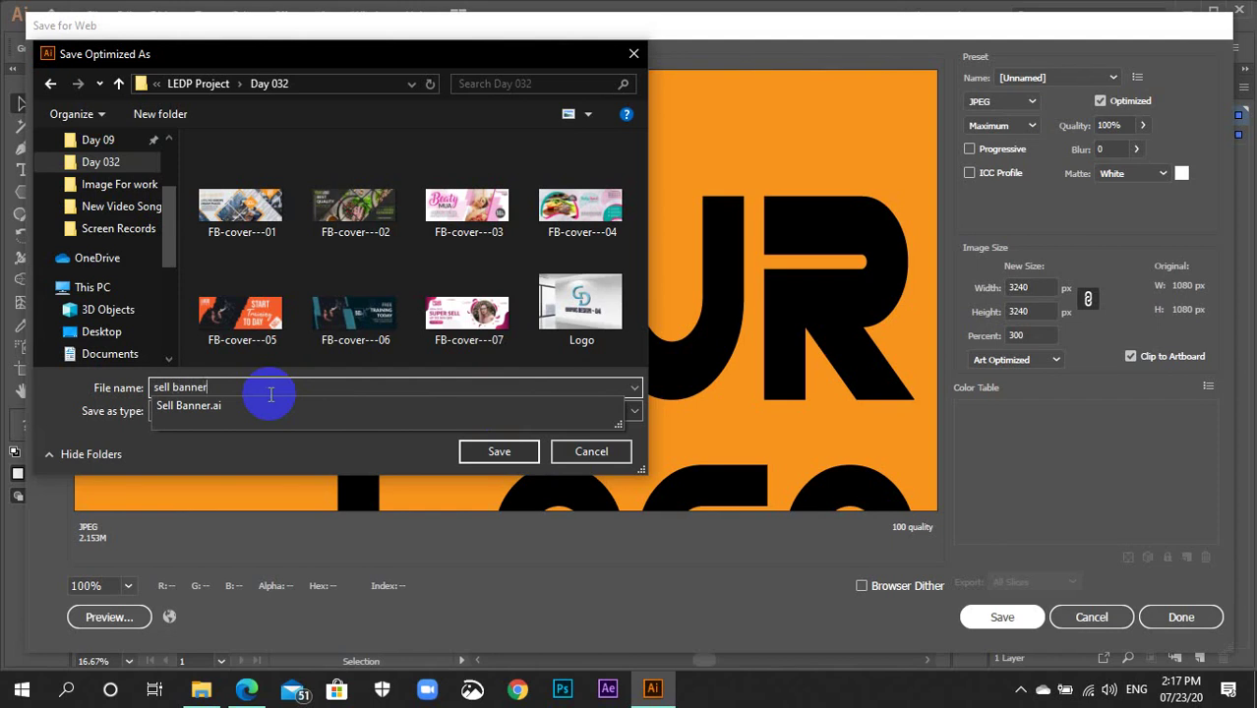
key("Return")
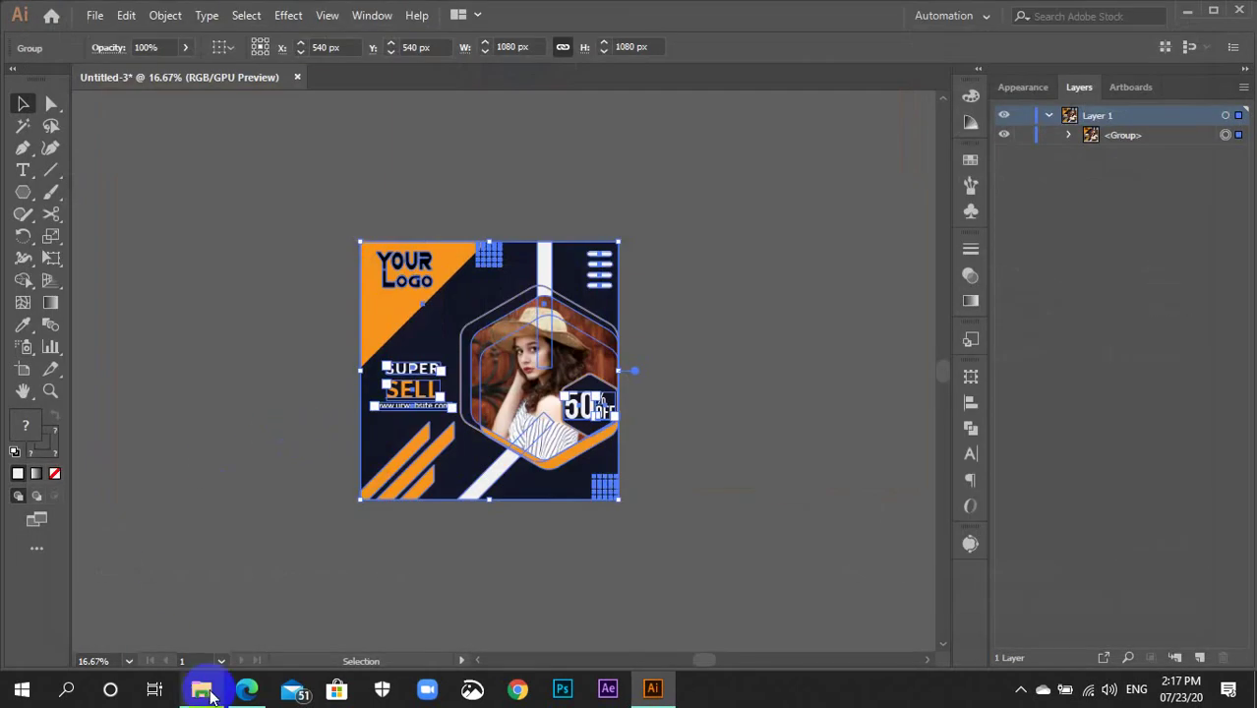
Open Day 032 in File Explorer and view the sell-banner JPEG in Photos
left_click(200, 688)
left_click(104, 238)
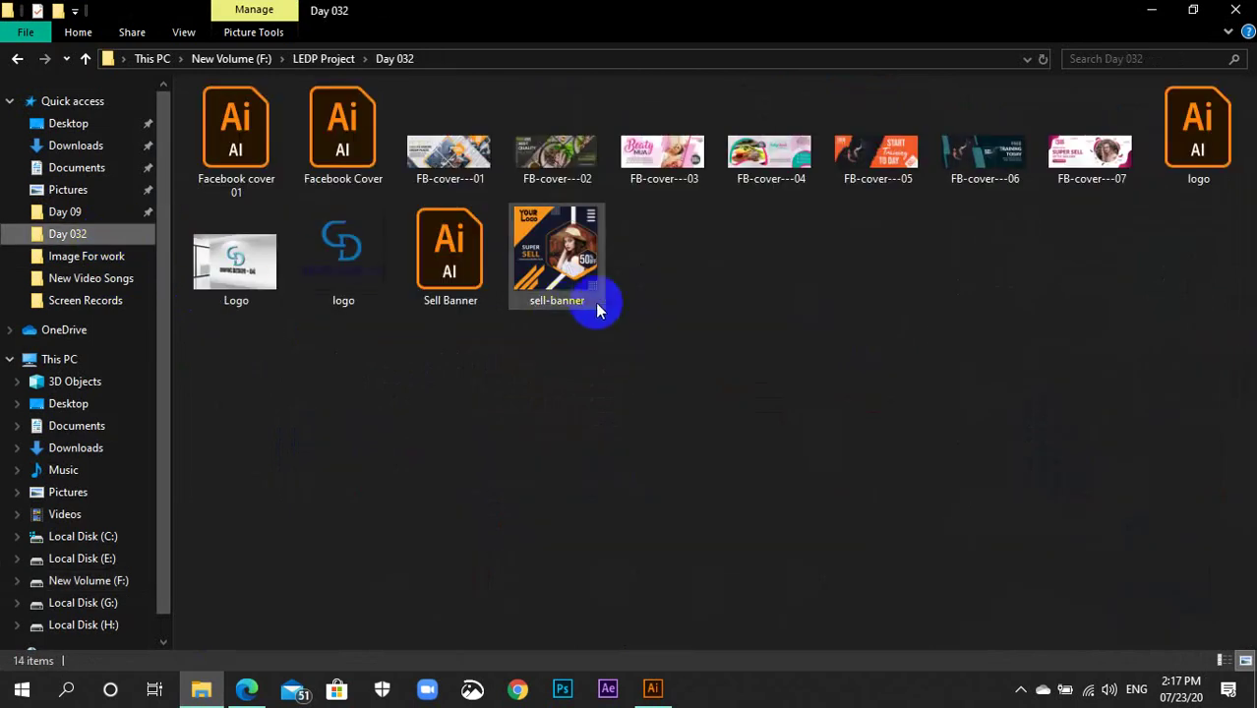
double_click(575, 283)
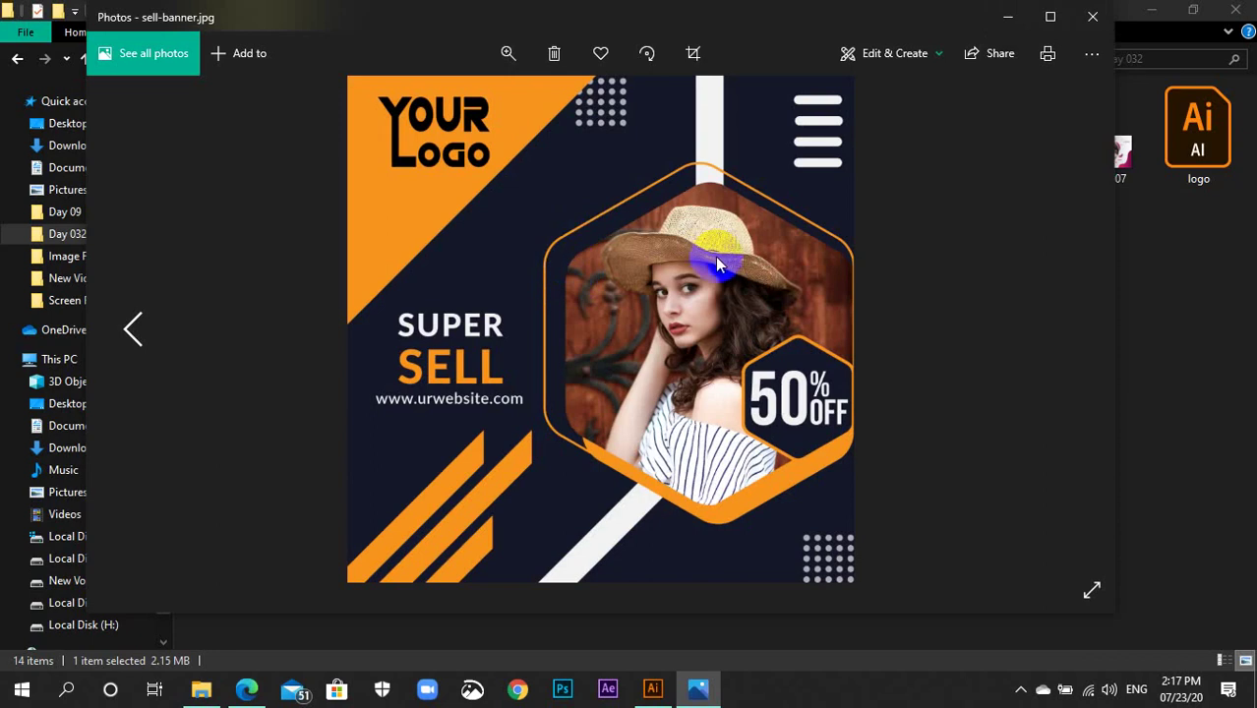
Minimize Photos and File Explorer to return to the Illustrator banner
left_click(1007, 16)
left_click(1153, 7)
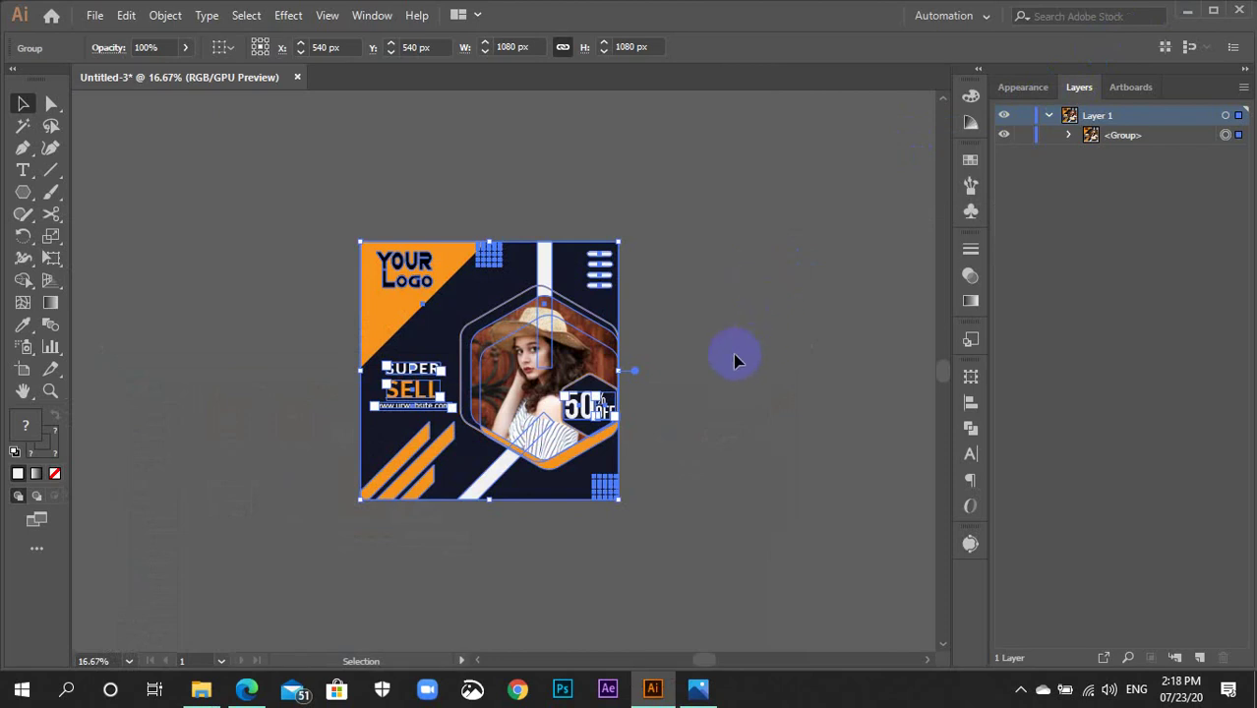
scroll(736, 361, "down", 2)
scroll(735, 361, "up", 1)
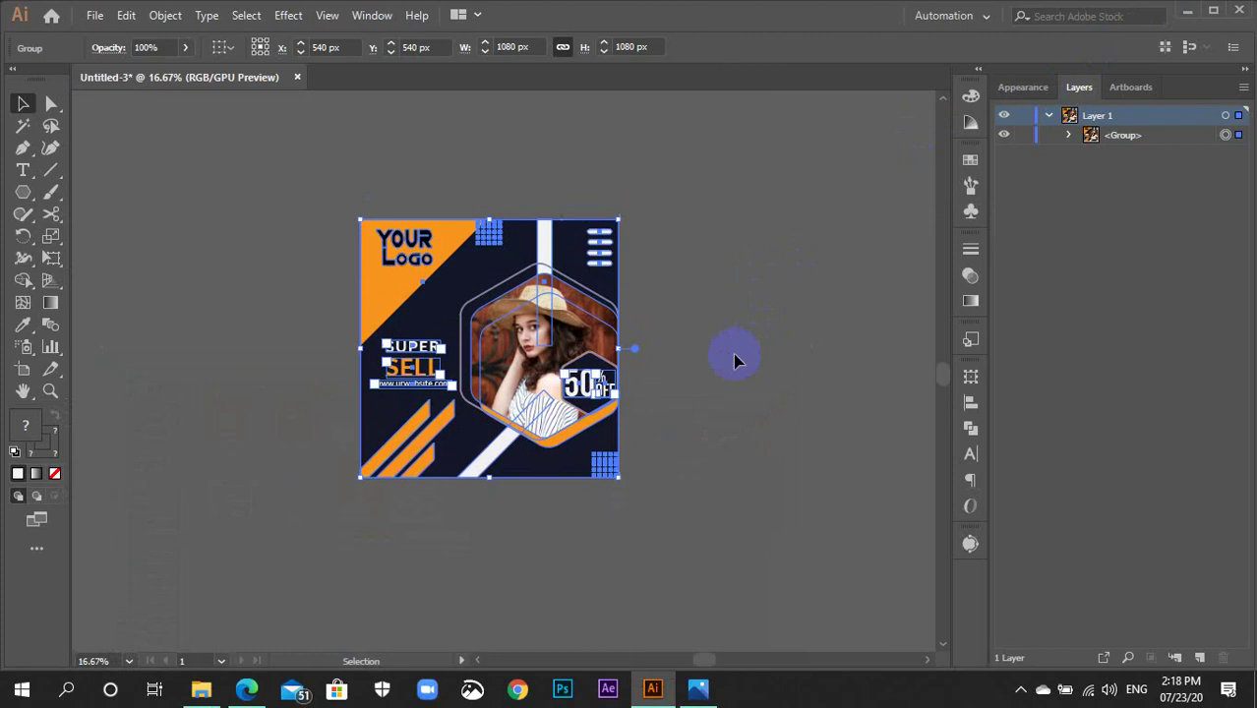